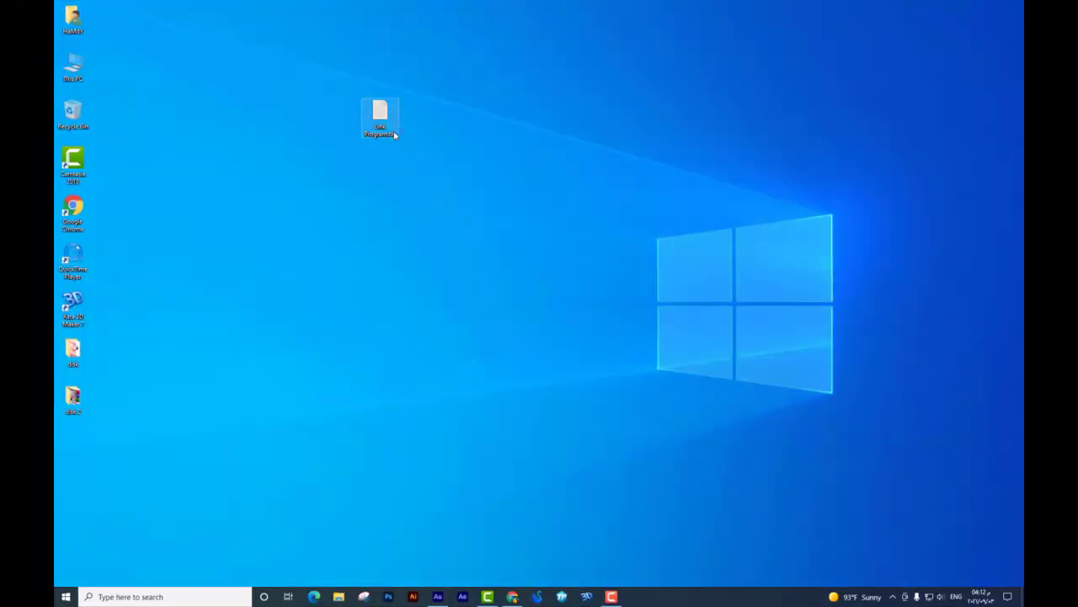
Open Link Program.txt in Notepad and select parts of the Illustrator and Xara download links
{"action": "double_click", "coordinate": [383, 122]}
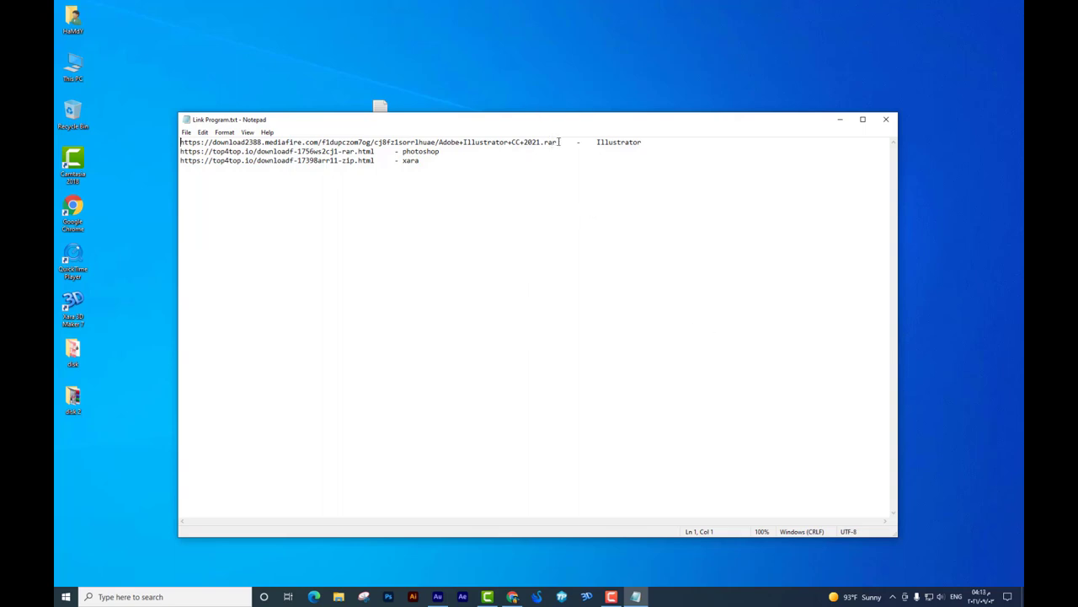
{"action": "left_click_drag", "start_coordinate": [555, 142], "coordinate": [310, 139]}
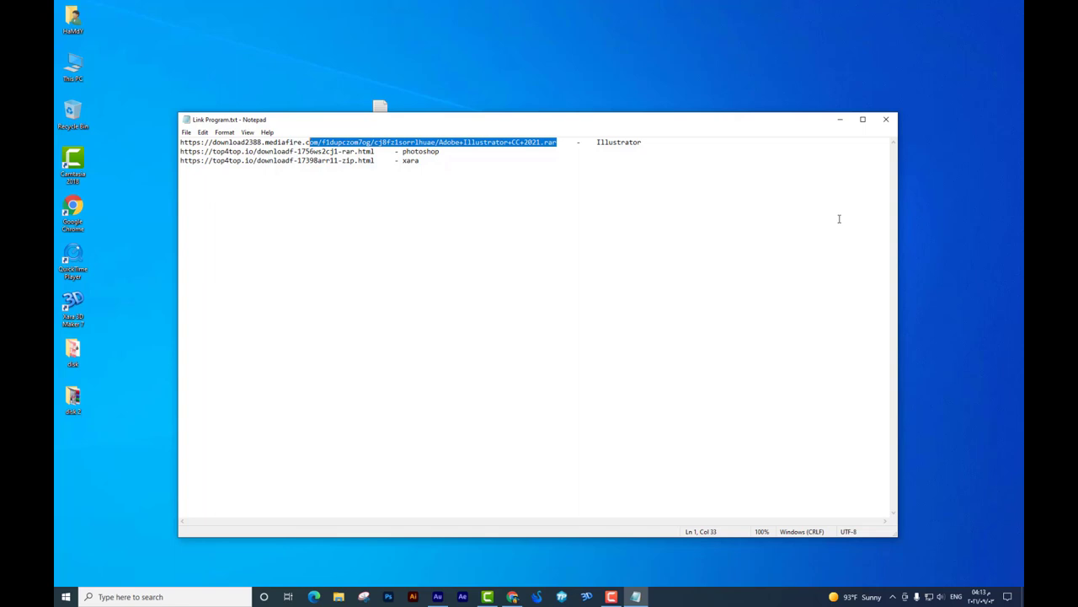
{"action": "left_click", "coordinate": [600, 150]}
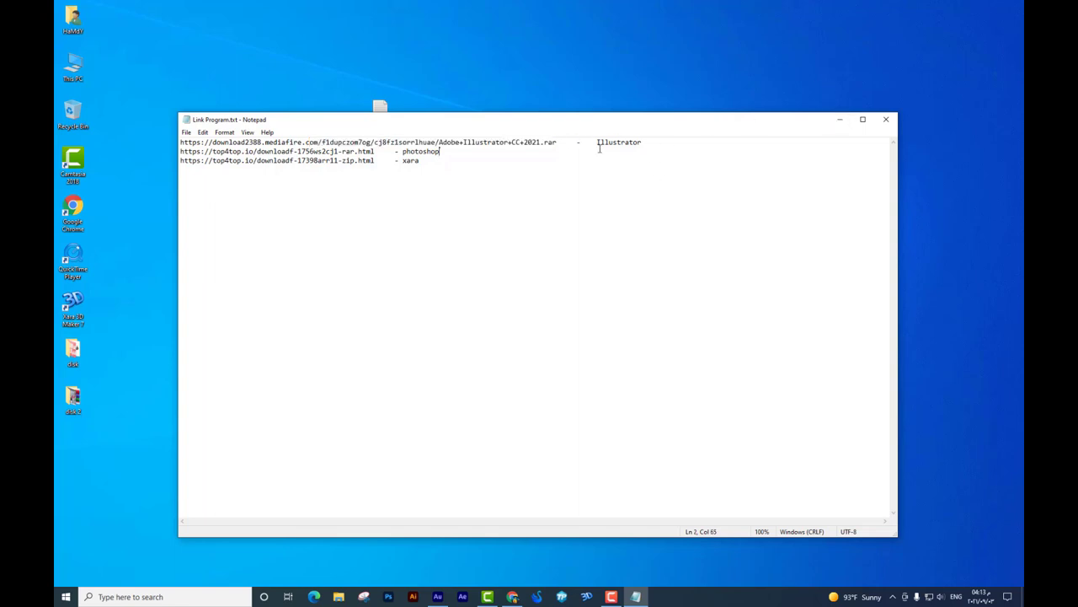
{"action": "left_click_drag", "start_coordinate": [180, 160], "coordinate": [207, 160]}
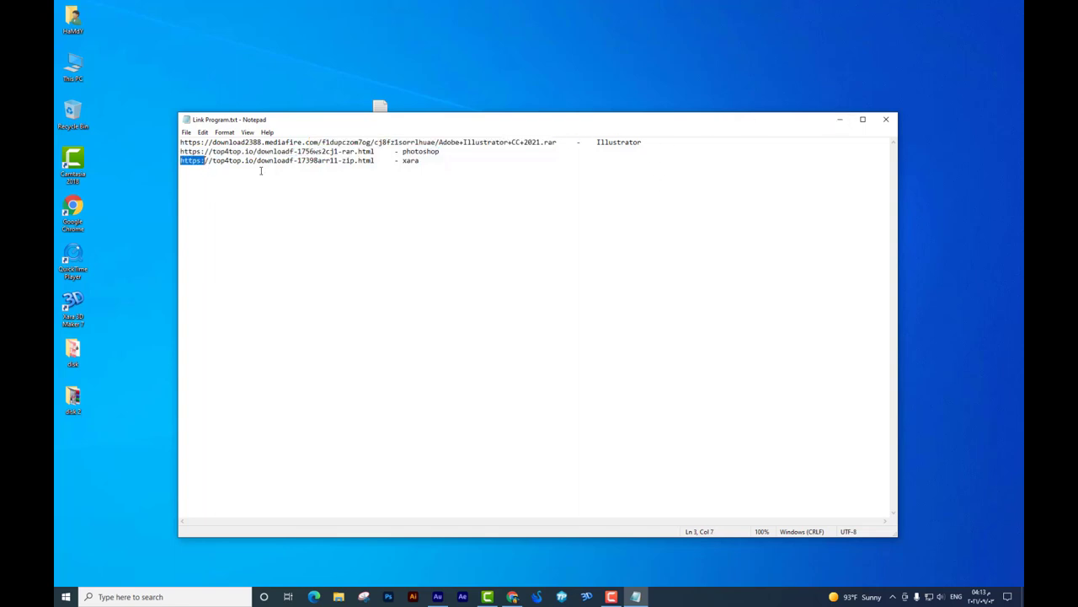
Minimize Notepad, move the Xara 3D Maker shortcut beside Illustrator, and launch Photoshop
{"action": "left_click", "coordinate": [839, 119]}
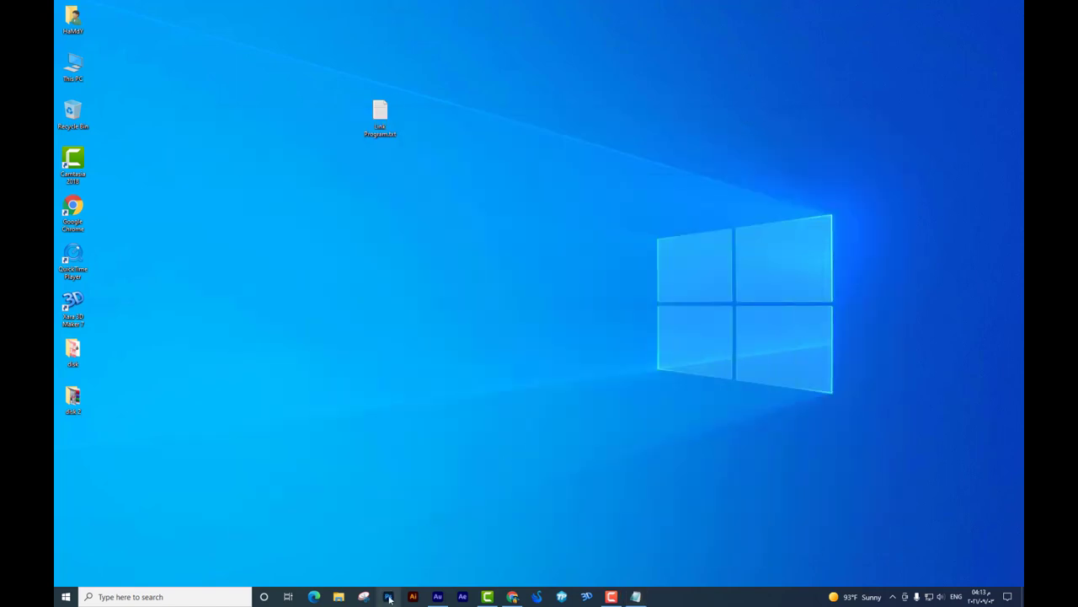
{"action": "left_click_drag", "start_coordinate": [586, 596], "coordinate": [433, 597]}
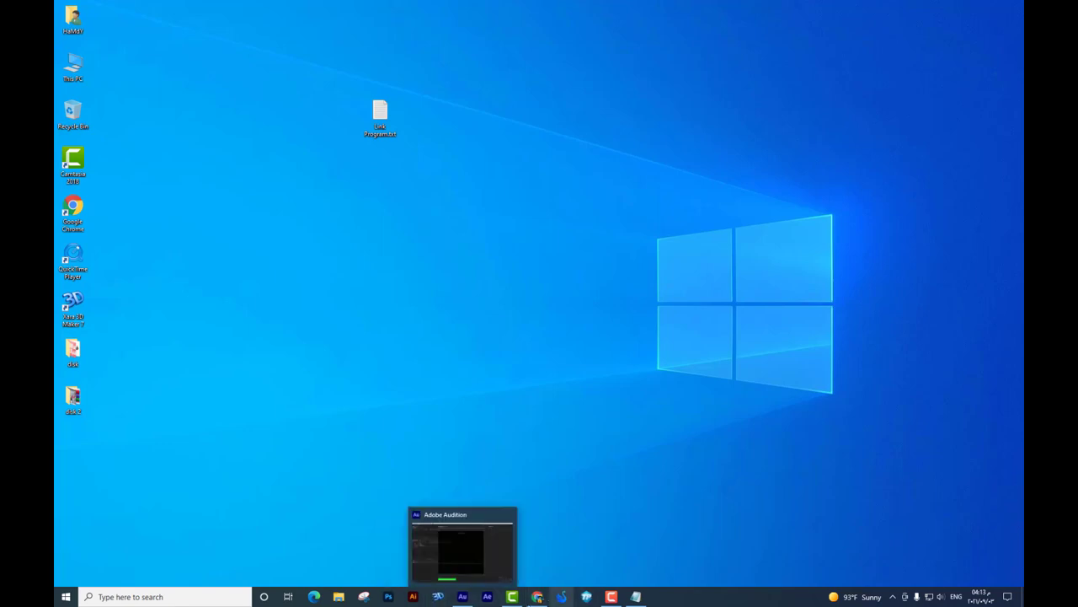
{"action": "left_click", "coordinate": [390, 597]}
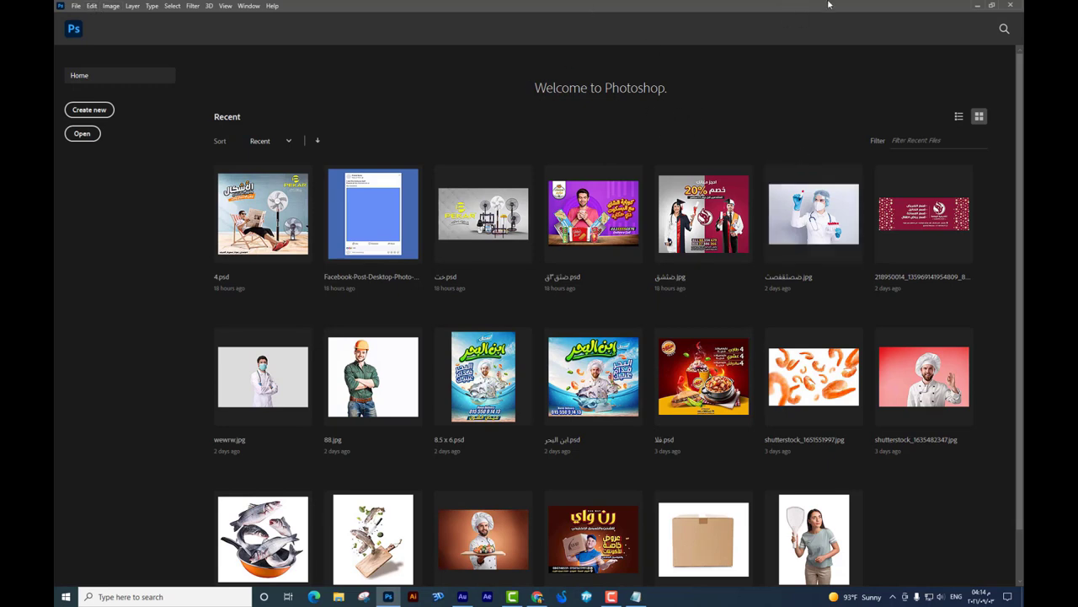
{"action": "left_click", "coordinate": [992, 5]}
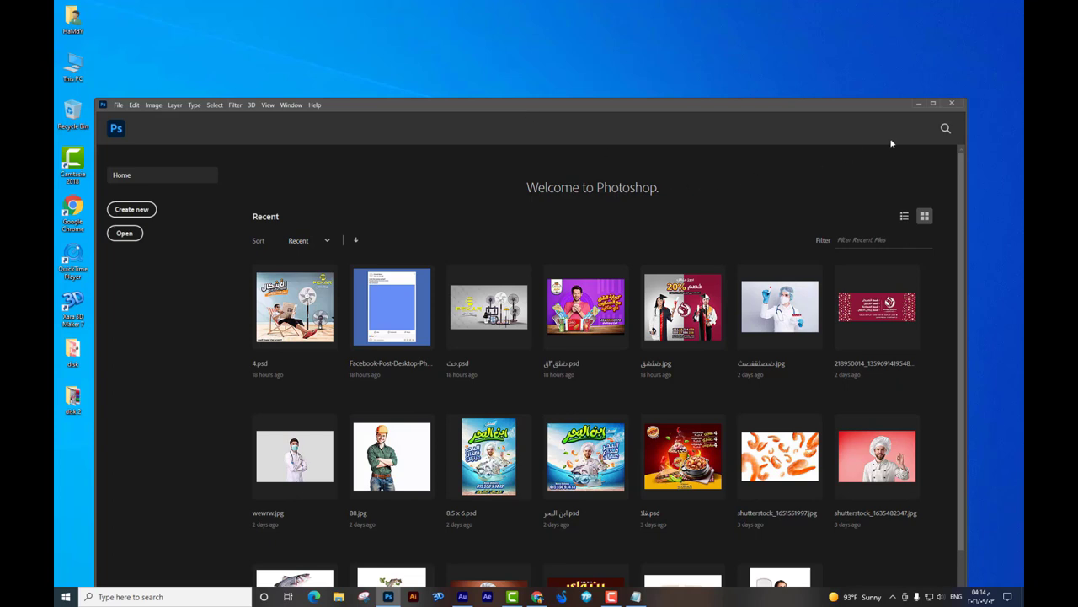
{"action": "double_click", "coordinate": [841, 107]}
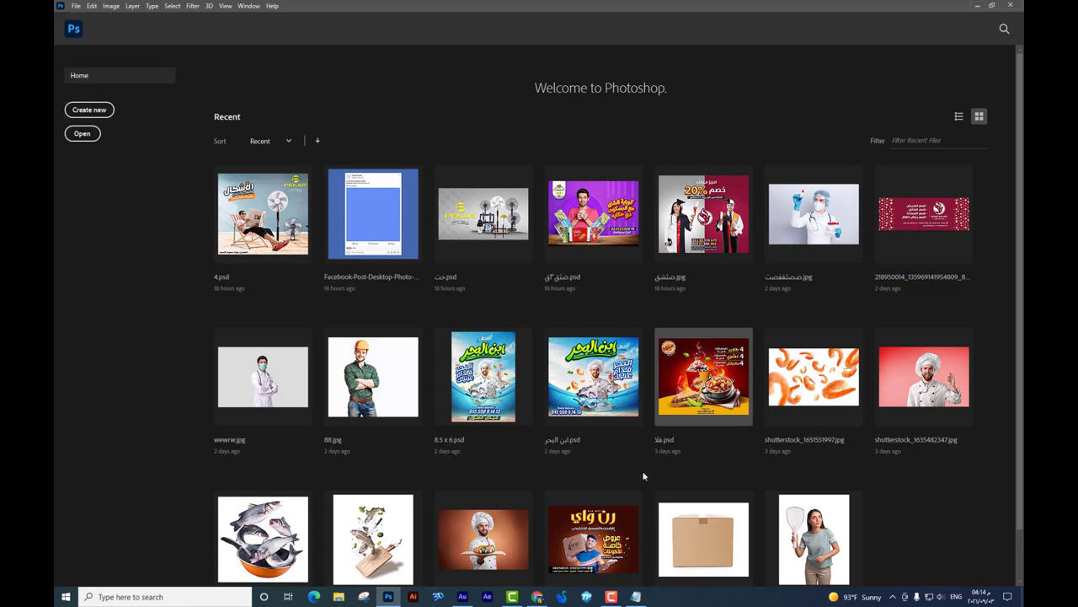
{"action": "left_click", "coordinate": [562, 254]}
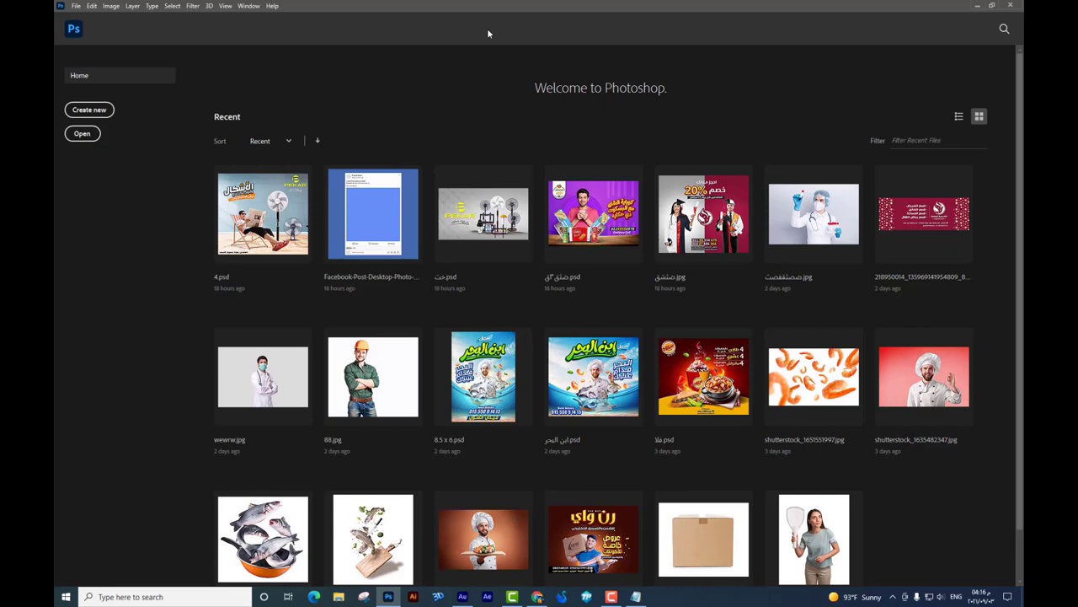
Open the New Document dialog from the File menu
{"action": "left_click", "coordinate": [74, 6]}
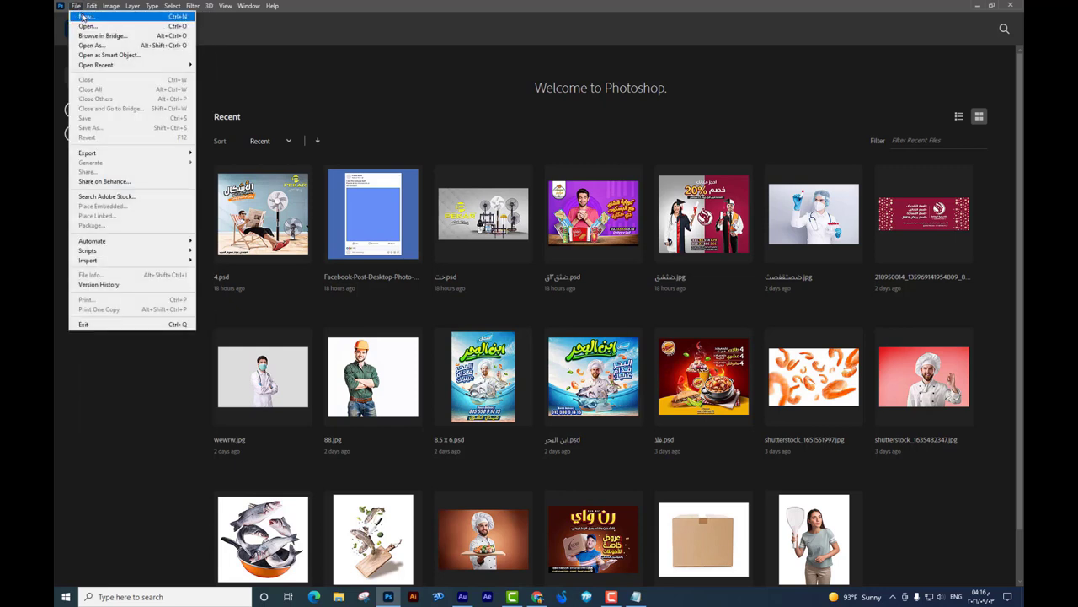
{"action": "left_click", "coordinate": [82, 17]}
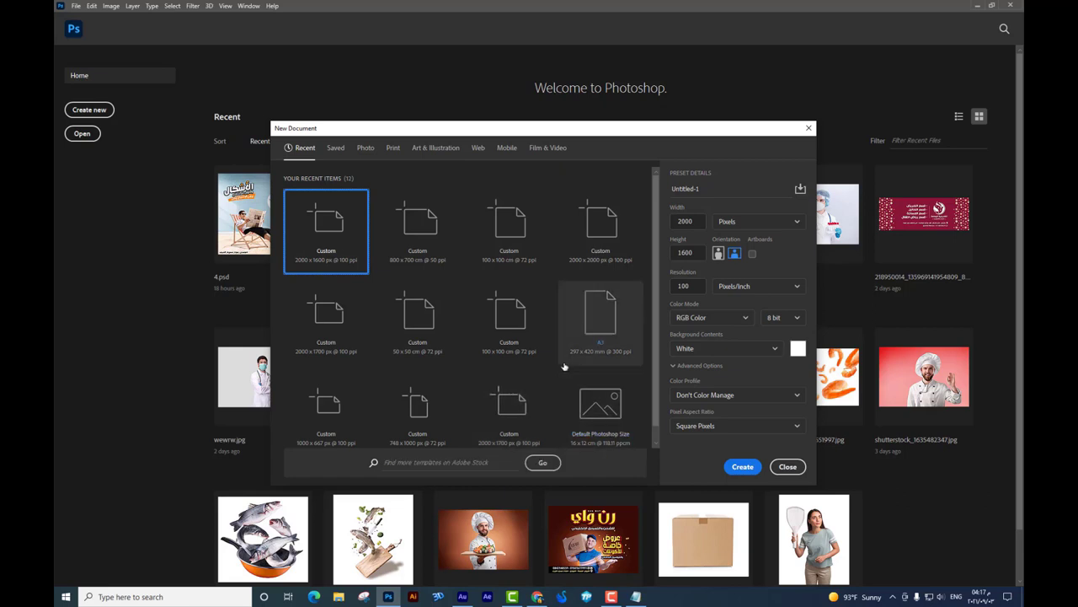
{"action": "left_click", "coordinate": [335, 149]}
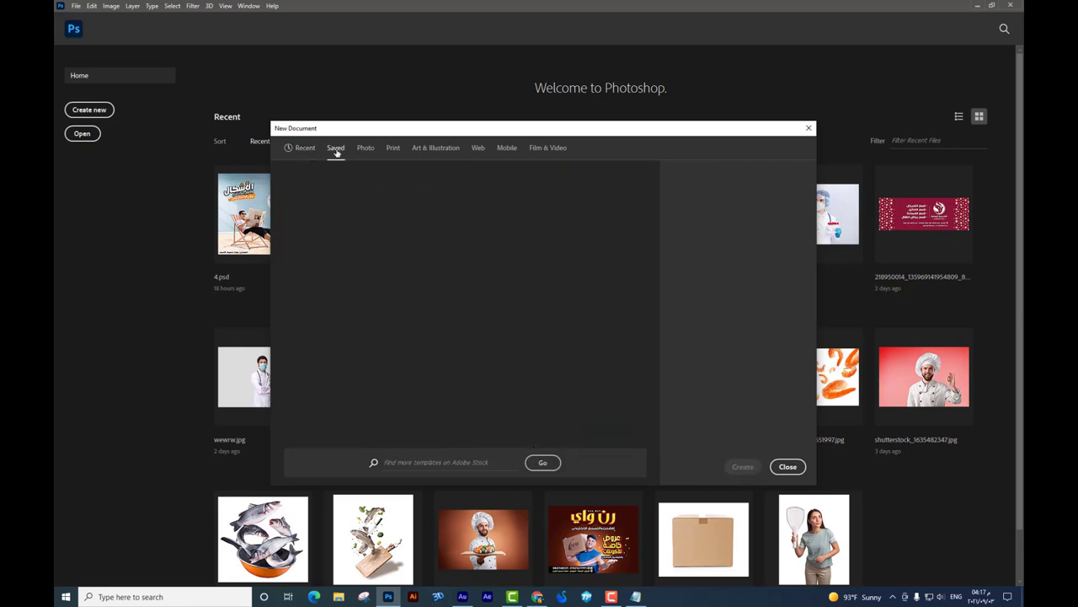
{"action": "left_click", "coordinate": [390, 148]}
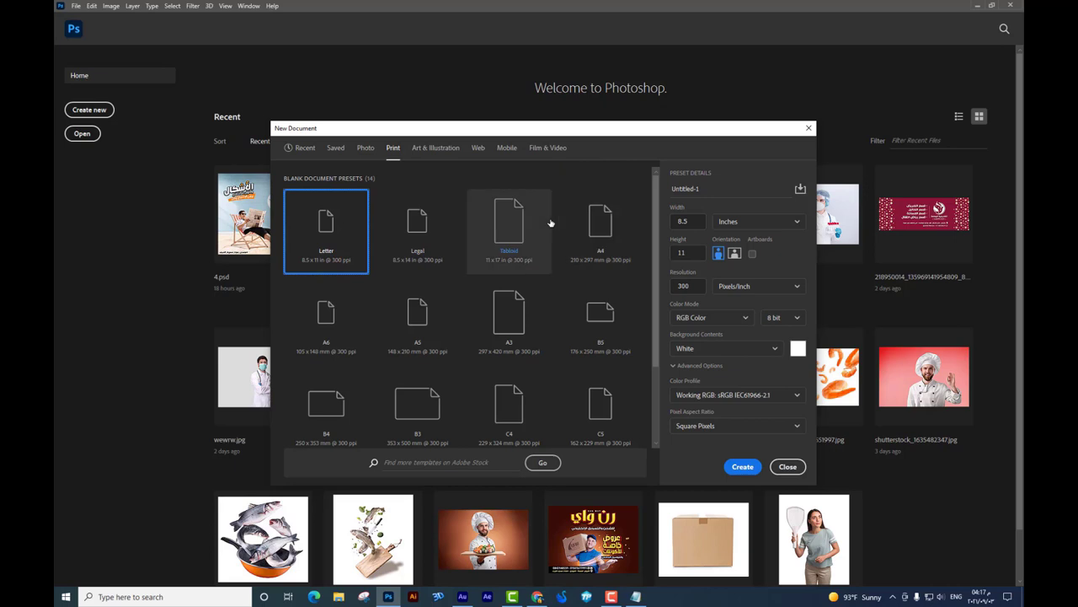
{"action": "left_click", "coordinate": [296, 148]}
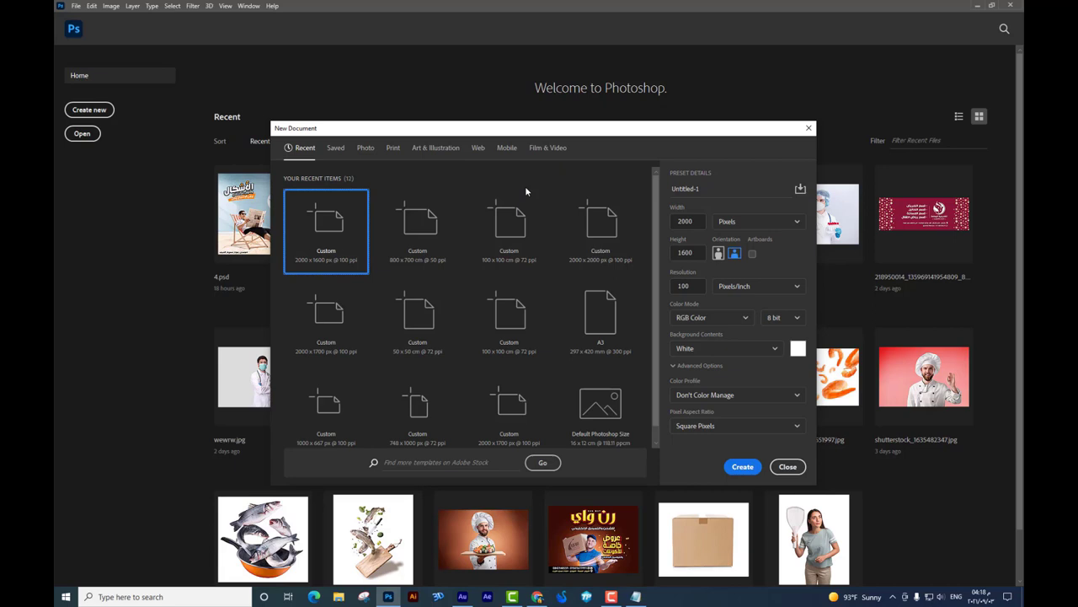
Switch the size units to Centimeters and set width 300 and height 100
{"action": "left_click", "coordinate": [698, 222]}
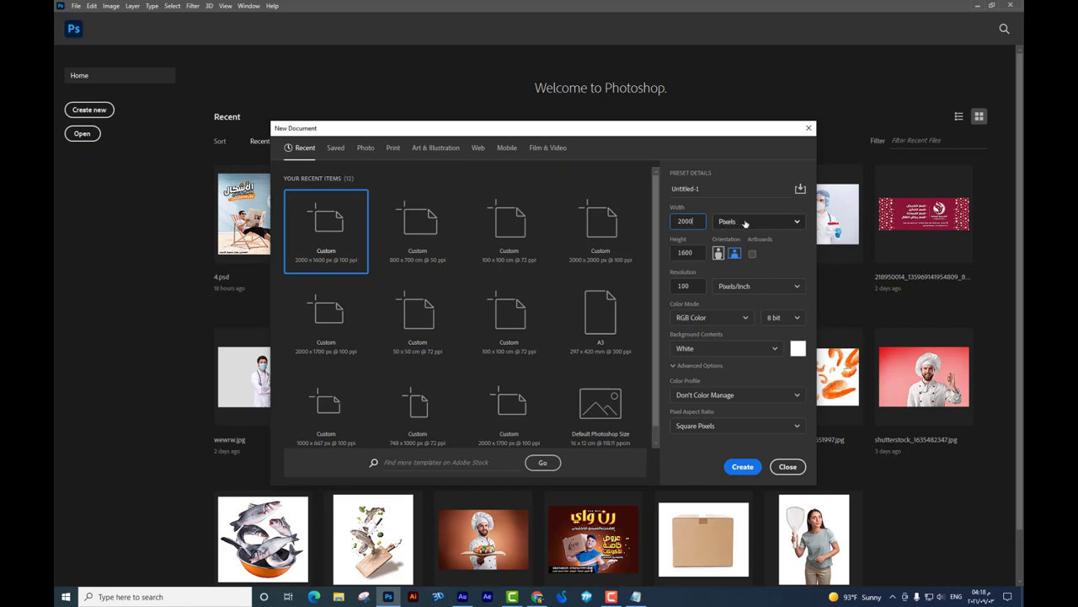
{"action": "left_click", "coordinate": [745, 222]}
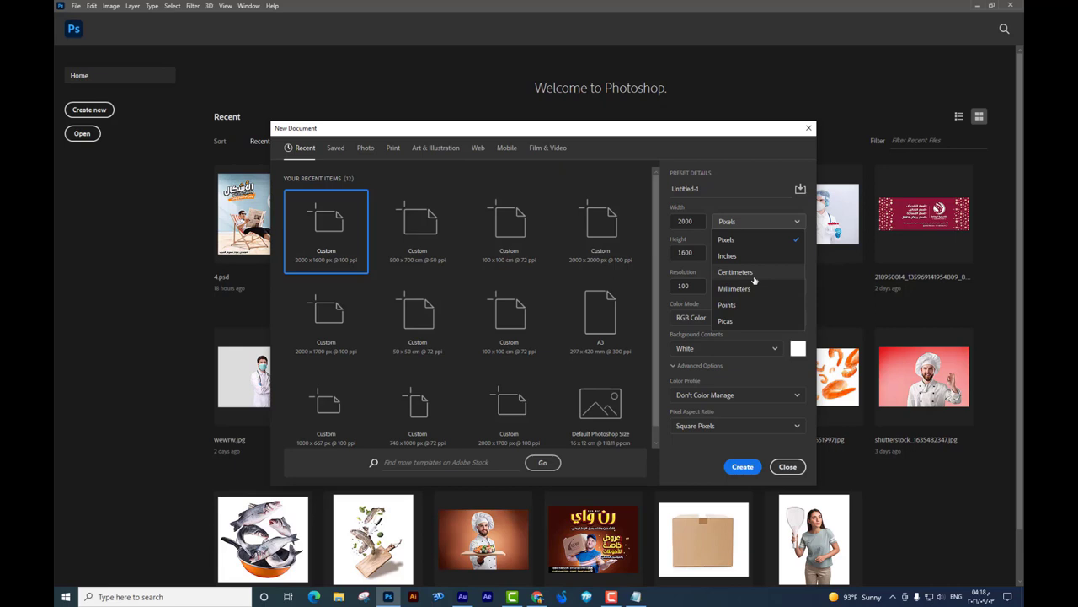
{"action": "left_click", "coordinate": [754, 281]}
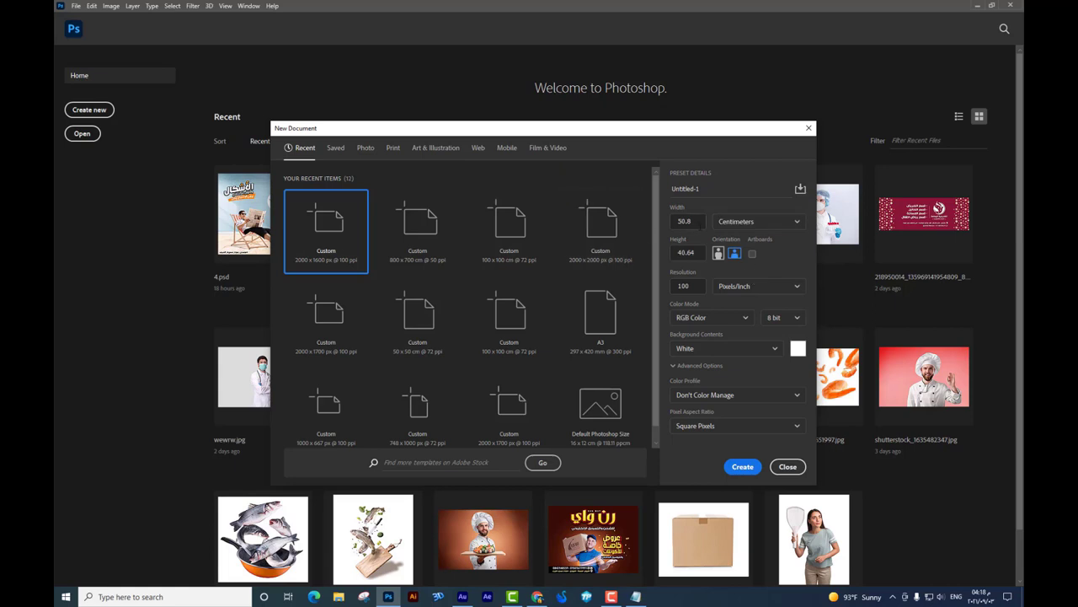
{"action": "double_click", "coordinate": [701, 221]}
{"action": "key", "text": "Tab"}
{"action": "left_click", "coordinate": [689, 221]}
{"action": "double_click", "coordinate": [690, 221]}
{"action": "type", "text": "300"}
{"action": "left_click", "coordinate": [647, 241]}
{"action": "left_click", "coordinate": [682, 252]}
{"action": "type", "text": "100"}
{"action": "key", "text": "Tab"}
Toggle resolution units between Pixels/Centimeter and Pixels/Inch, trying a value of 200
{"action": "left_click", "coordinate": [733, 291]}
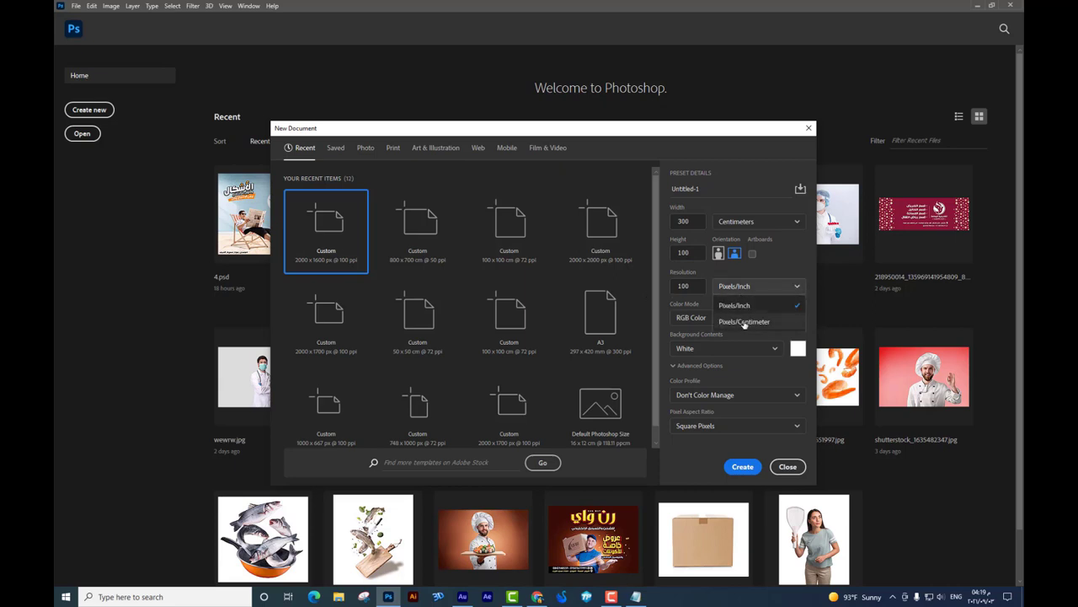
{"action": "left_click", "coordinate": [739, 322]}
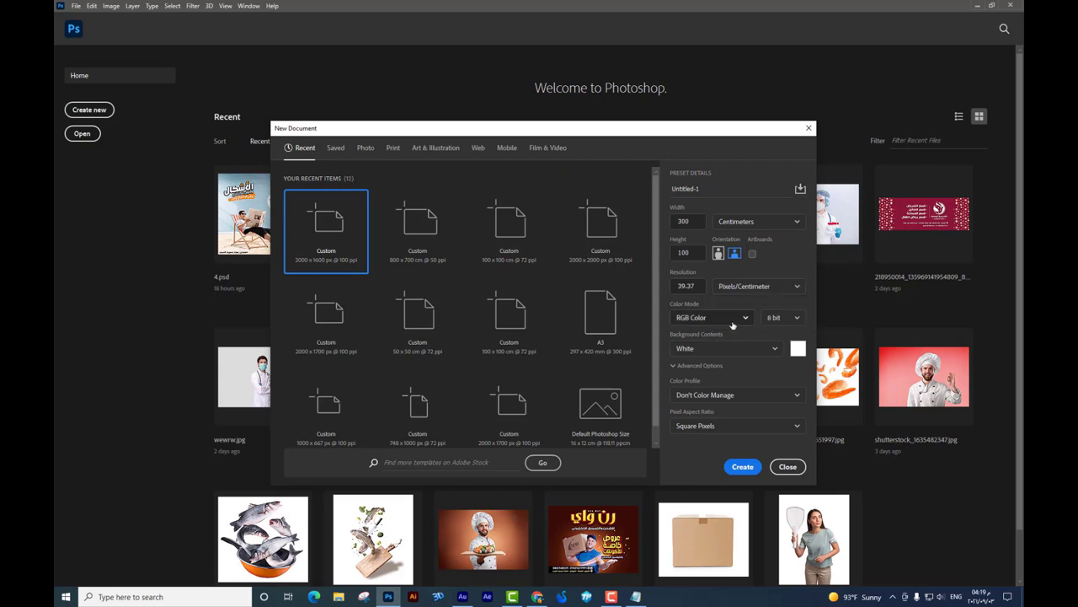
{"action": "left_click", "coordinate": [754, 287]}
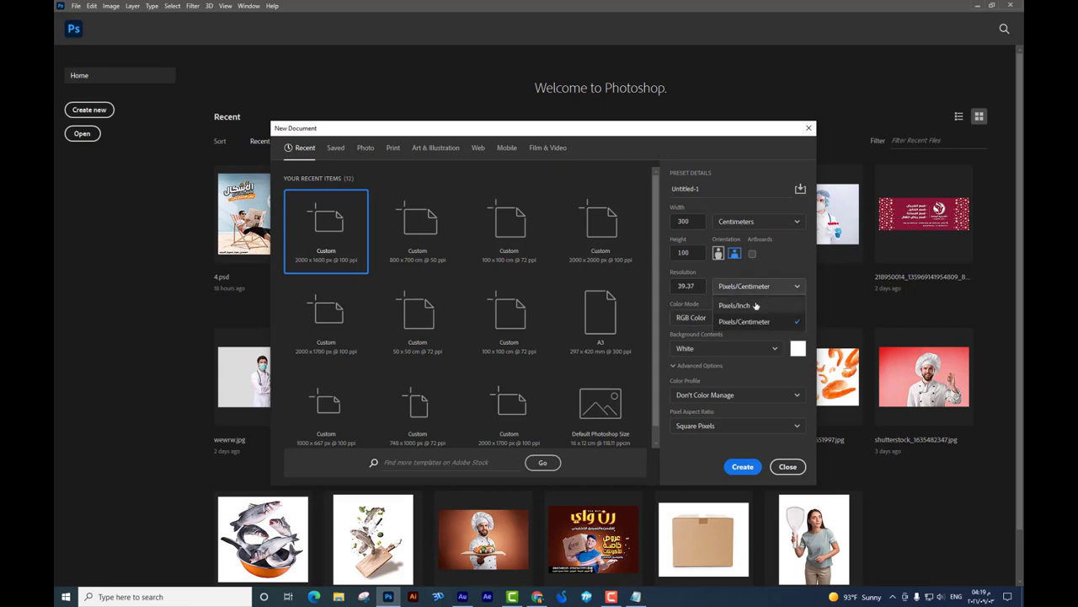
{"action": "left_click", "coordinate": [756, 305]}
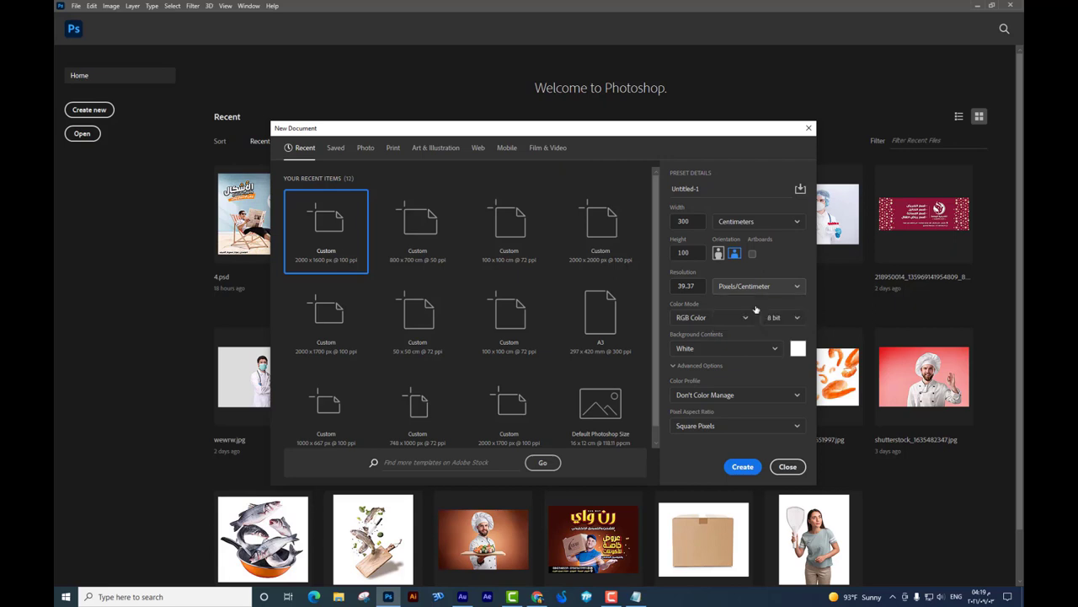
{"action": "left_click", "coordinate": [755, 288]}
{"action": "left_click", "coordinate": [755, 306]}
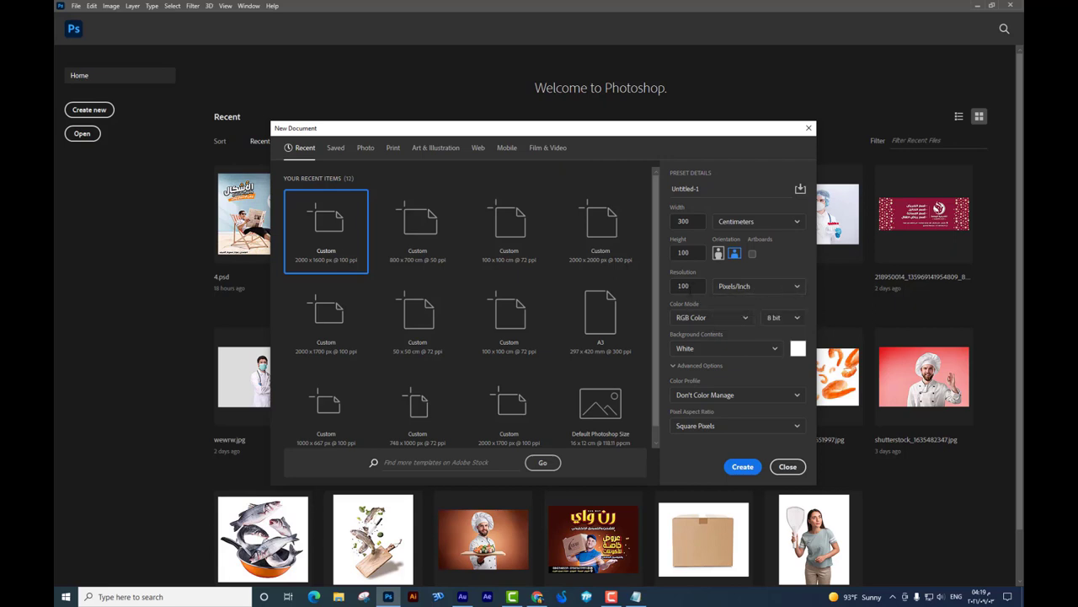
{"action": "left_click_drag", "start_coordinate": [696, 286], "coordinate": [658, 290]}
{"action": "type", "text": "200"}
{"action": "left_click", "coordinate": [750, 286]}
{"action": "left_click", "coordinate": [755, 321]}
{"action": "left_click_drag", "start_coordinate": [698, 287], "coordinate": [672, 287]}
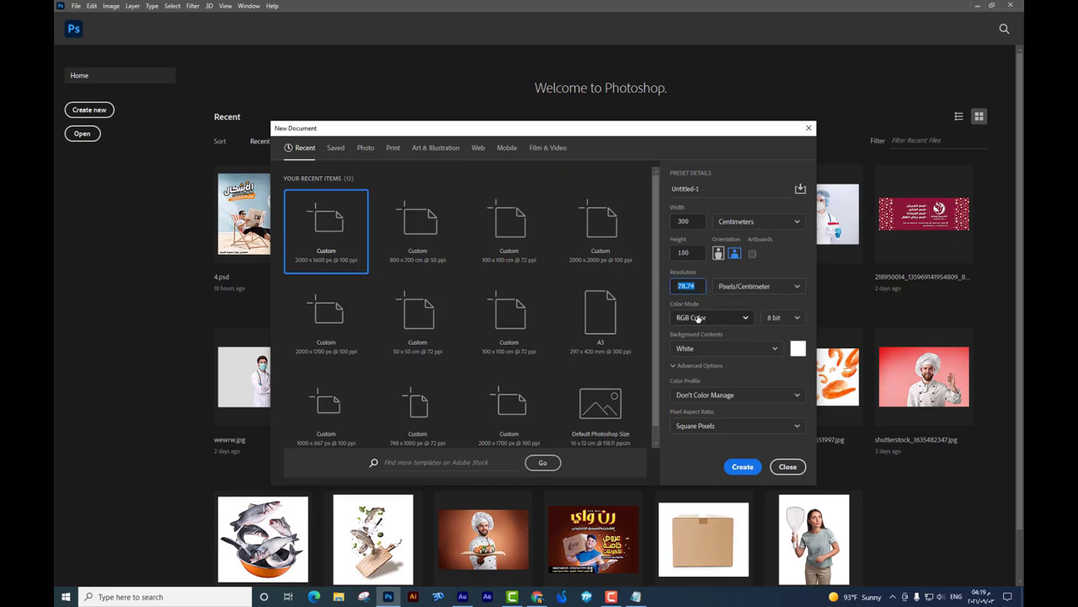
{"action": "left_click", "coordinate": [742, 288]}
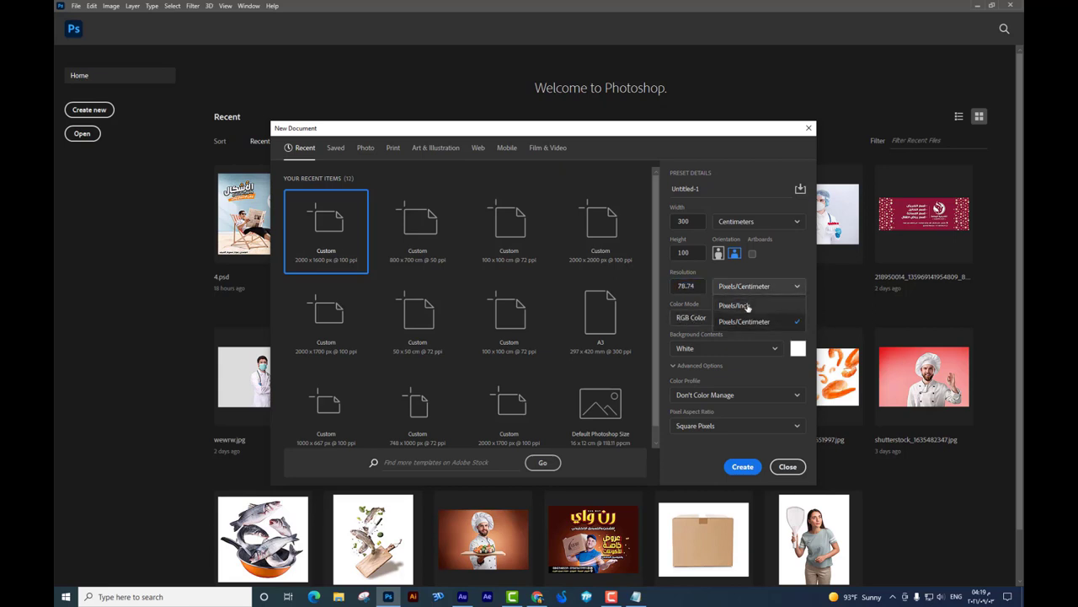
{"action": "left_click", "coordinate": [746, 305]}
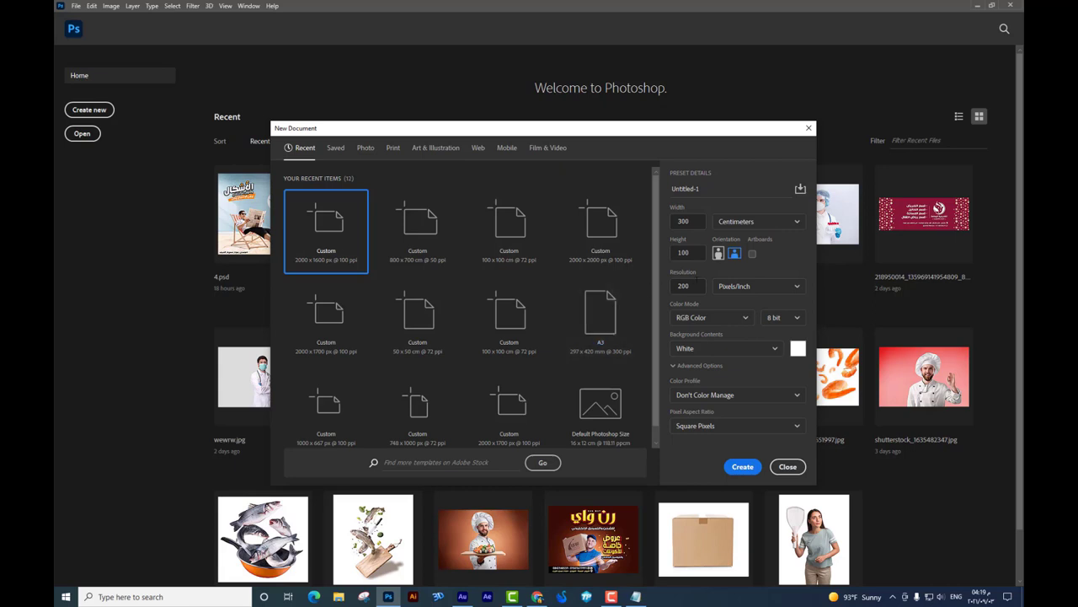
Set the document resolution to 72 pixels per inch
{"action": "double_click", "coordinate": [698, 286]}
{"action": "type", "text": "72"}
{"action": "key", "text": "Tab"}
{"action": "left_click", "coordinate": [690, 288]}
{"action": "left_click", "coordinate": [693, 291]}
{"action": "double_click", "coordinate": [692, 291]}
{"action": "type", "text": "30"}
{"action": "type", "text": "0"}
{"action": "left_click_drag", "start_coordinate": [694, 287], "coordinate": [638, 283]}
{"action": "type", "text": "72"}
{"action": "left_click", "coordinate": [740, 469]}
Create the 8504 × 2835 px white document and zoom out and back in
{"action": "left_click", "coordinate": [741, 469]}
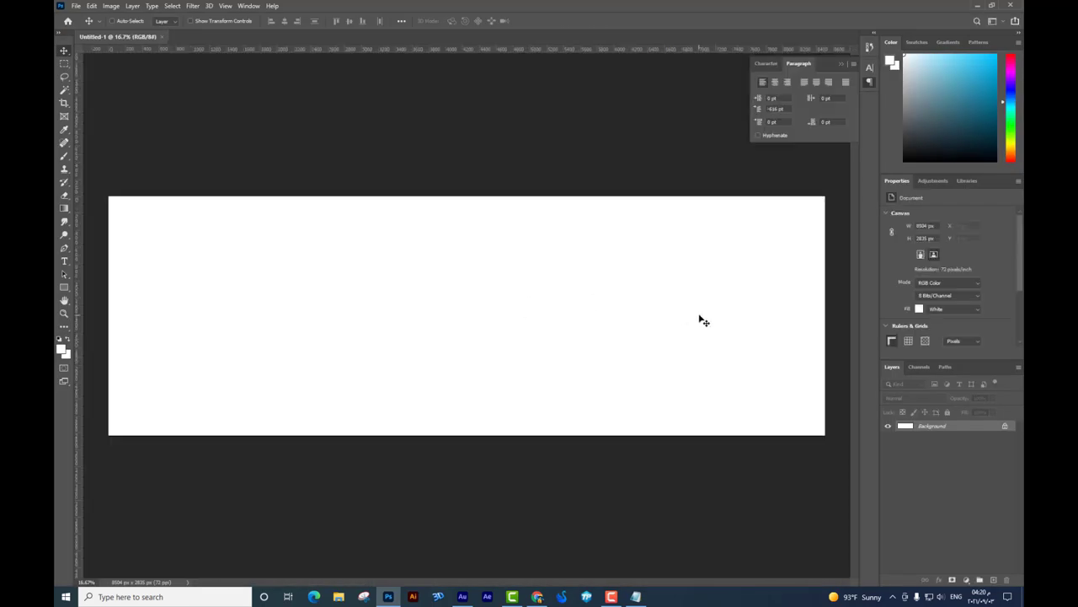
{"action": "key", "text": "ctrl+minus"}
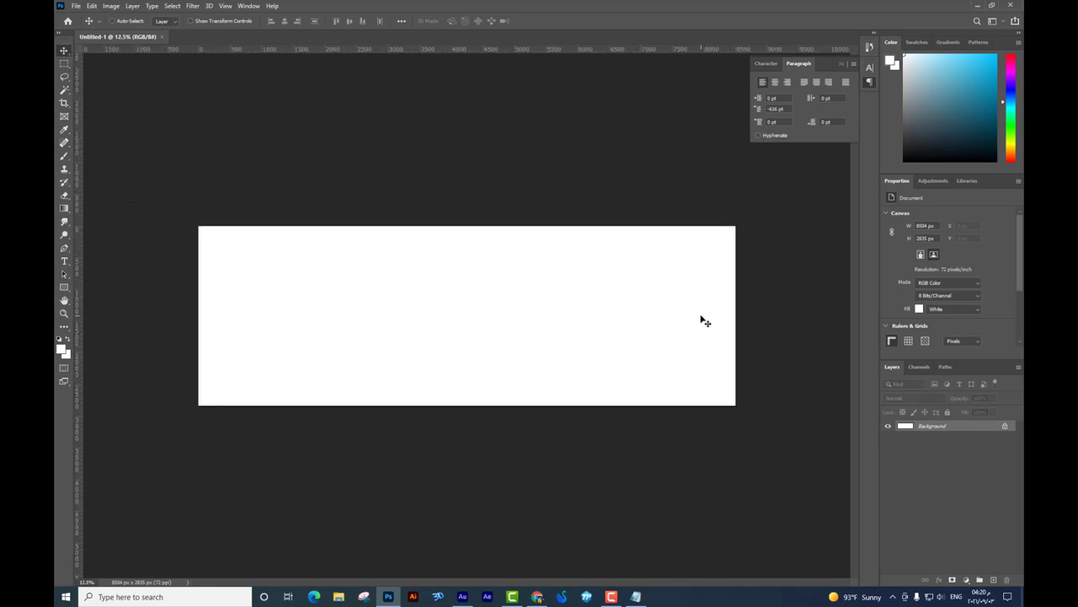
{"action": "key", "text": "ctrl+plus"}
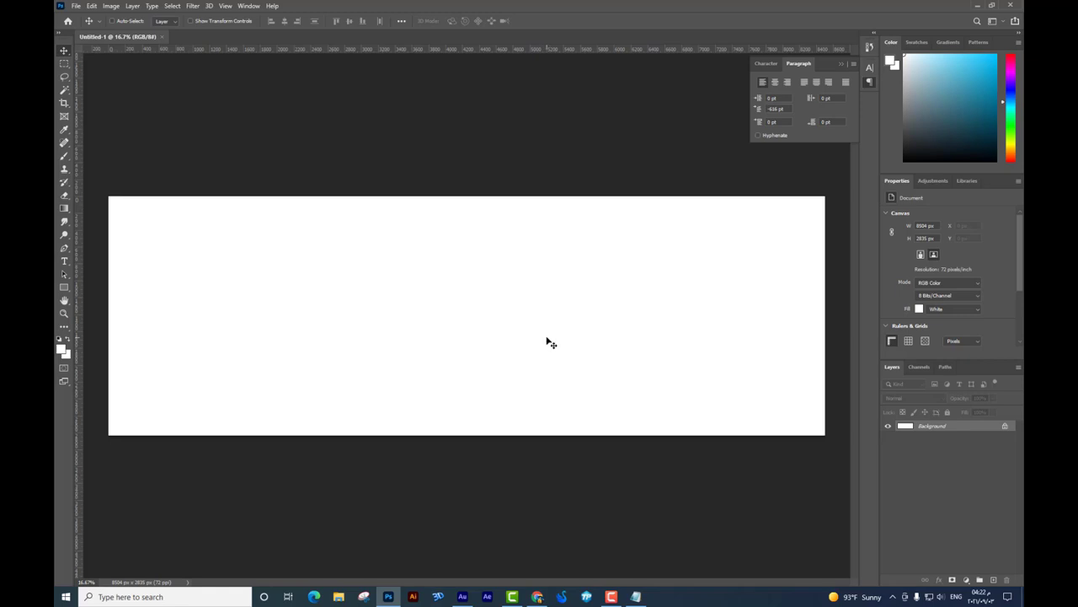
{"action": "right_click", "coordinate": [64, 51]}
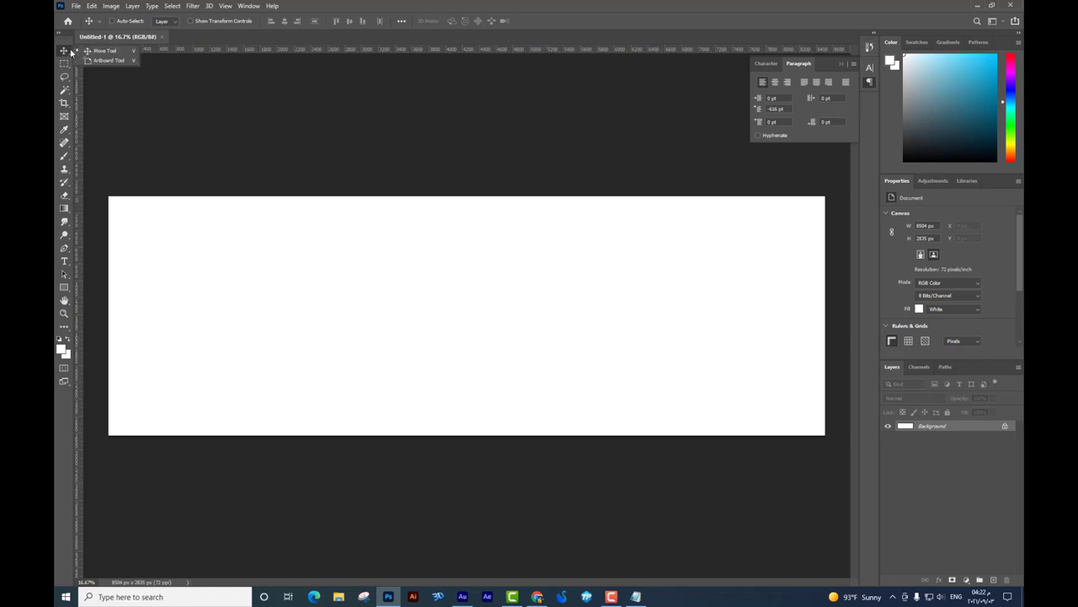
{"action": "right_click", "coordinate": [64, 64]}
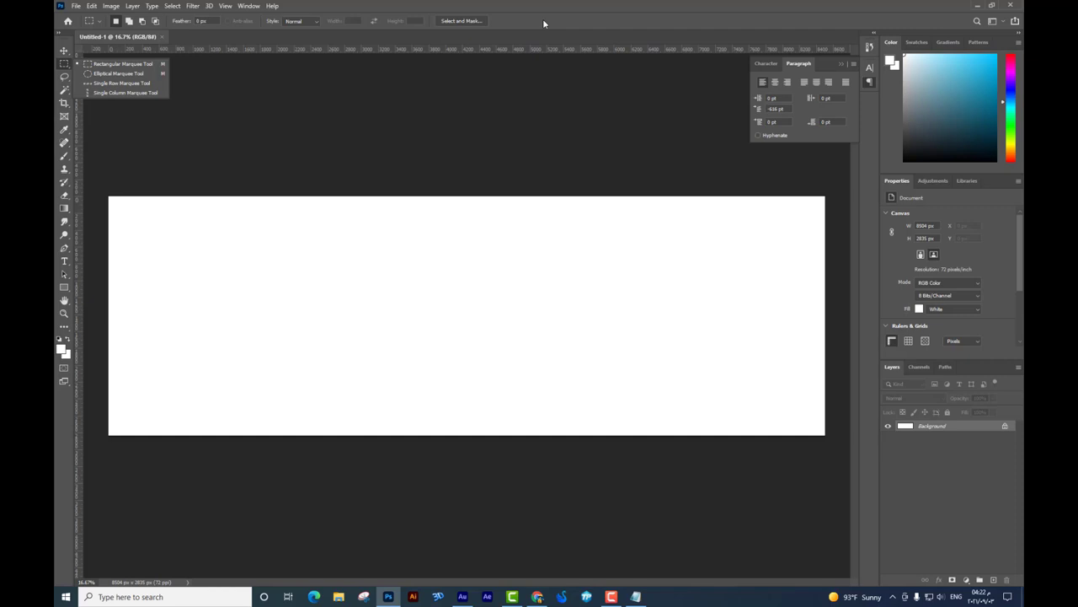
{"action": "left_click", "coordinate": [548, 216]}
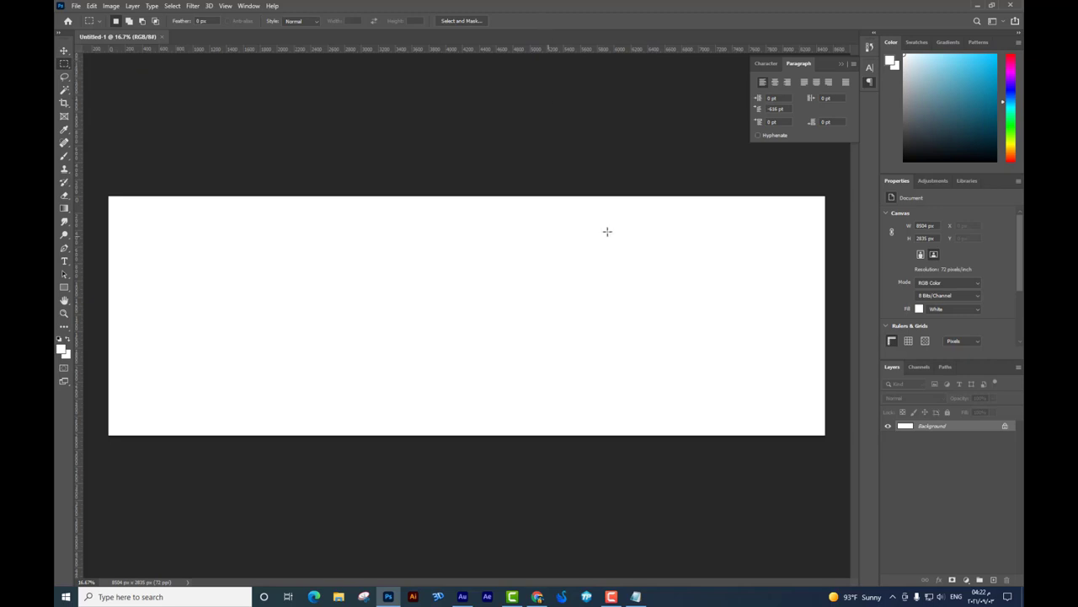
{"action": "left_click", "coordinate": [63, 51]}
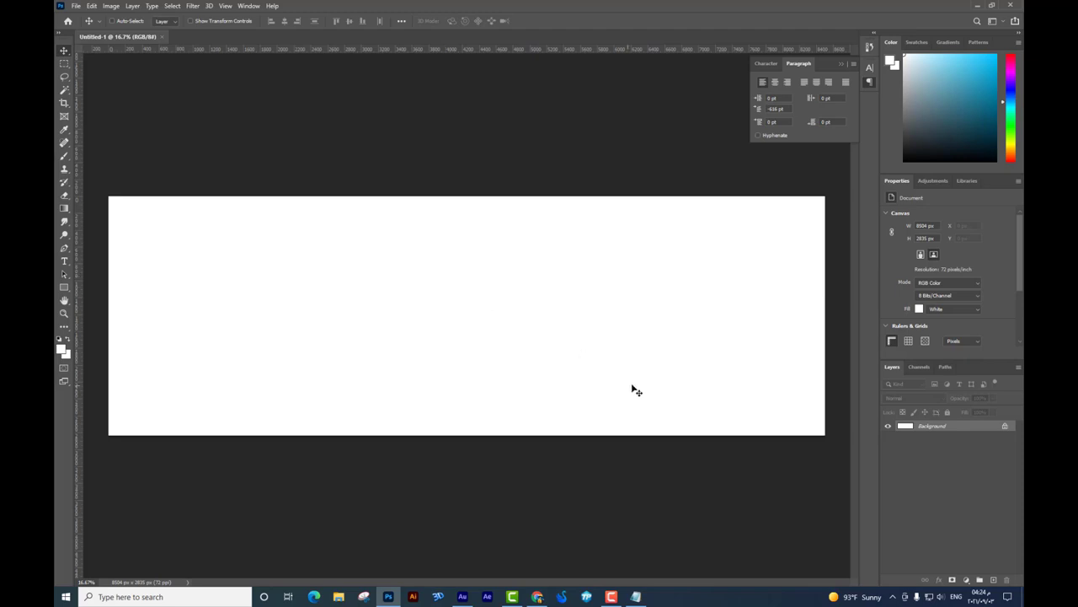
Search Google Images in Chrome for خلفيات سادة (plain backgrounds)
{"action": "left_click", "coordinate": [540, 595]}
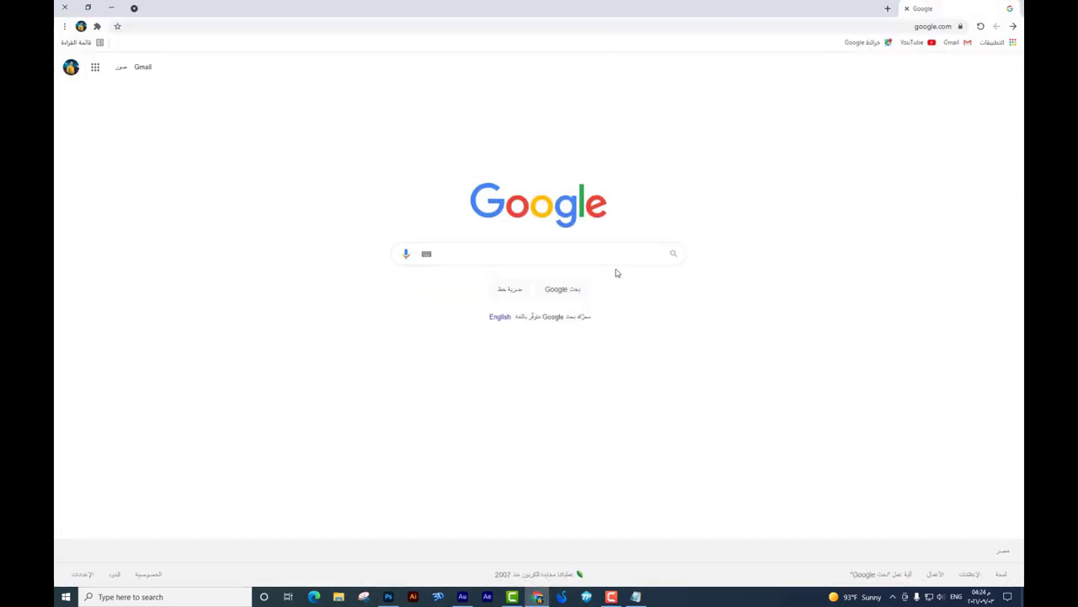
{"action": "type", "text": "خلفيات"}
{"action": "key", "text": "Return"}
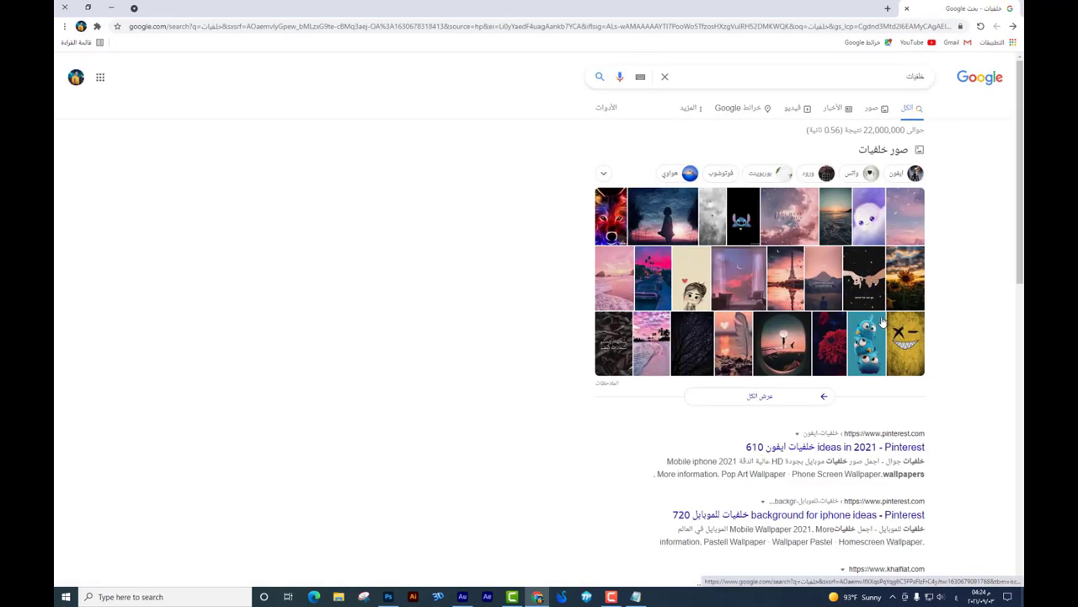
{"action": "left_click", "coordinate": [875, 108]}
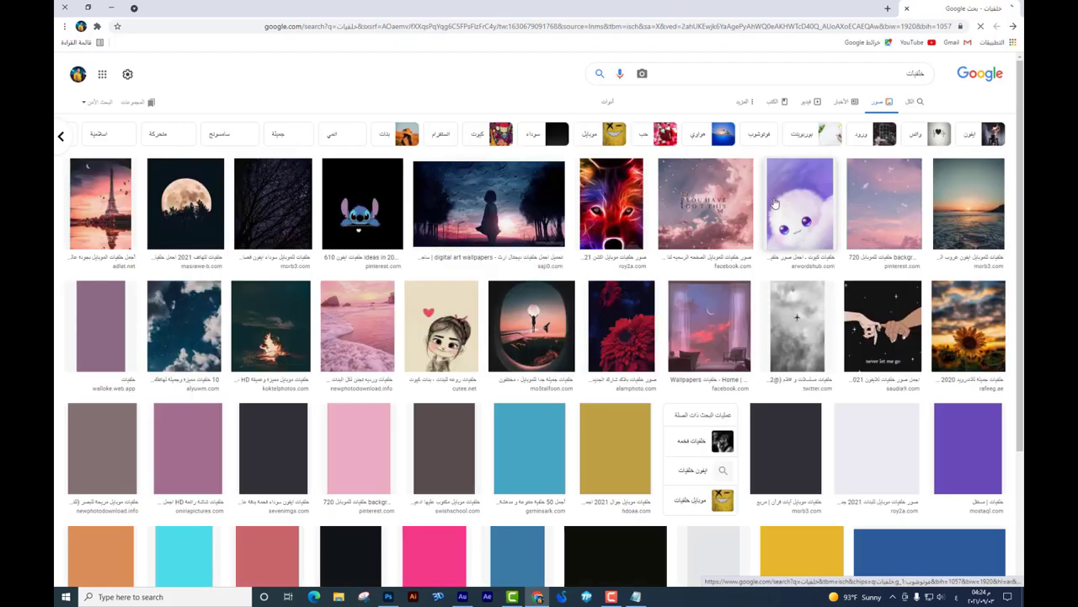
{"action": "left_click", "coordinate": [872, 76]}
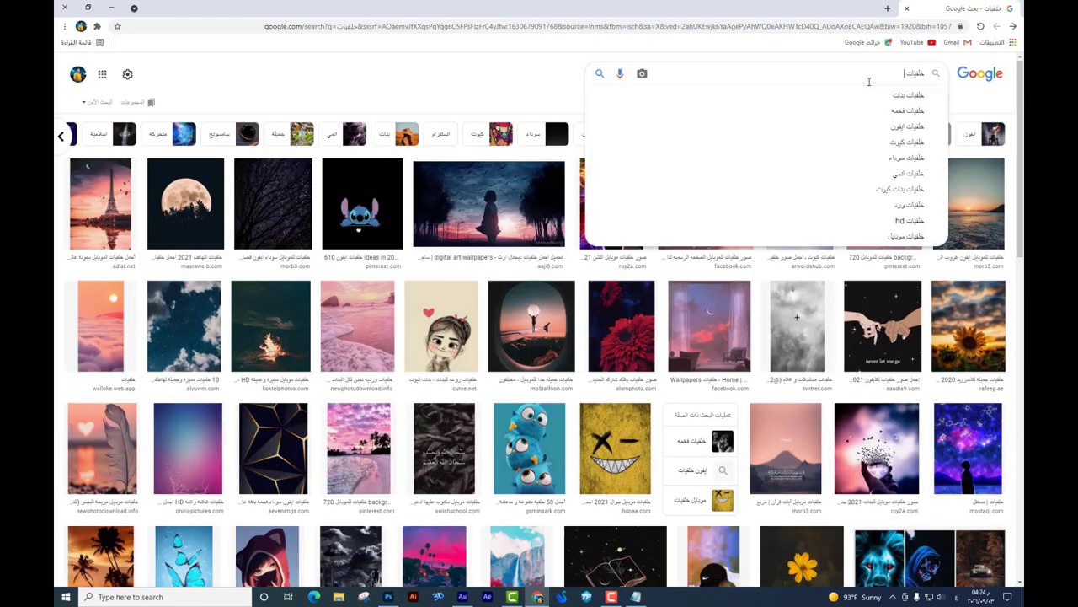
{"action": "type", "text": "سادة"}
{"action": "key", "text": "Return"}
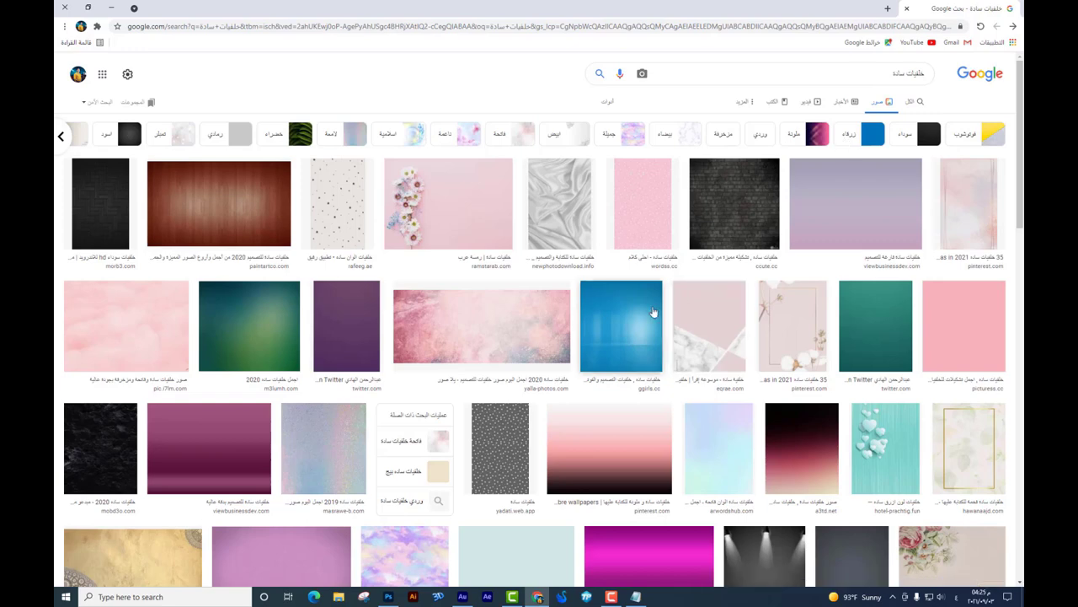
Preview the teal-green gradient result and save the image to the computer
{"action": "left_click", "coordinate": [211, 308]}
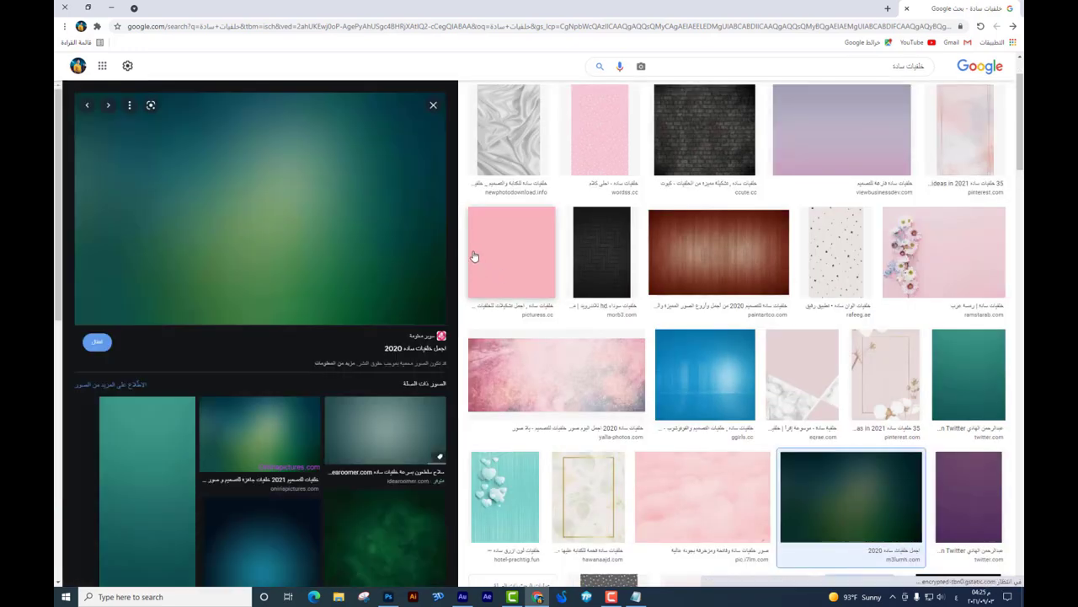
{"action": "right_click", "coordinate": [346, 225]}
{"action": "left_click", "coordinate": [312, 343]}
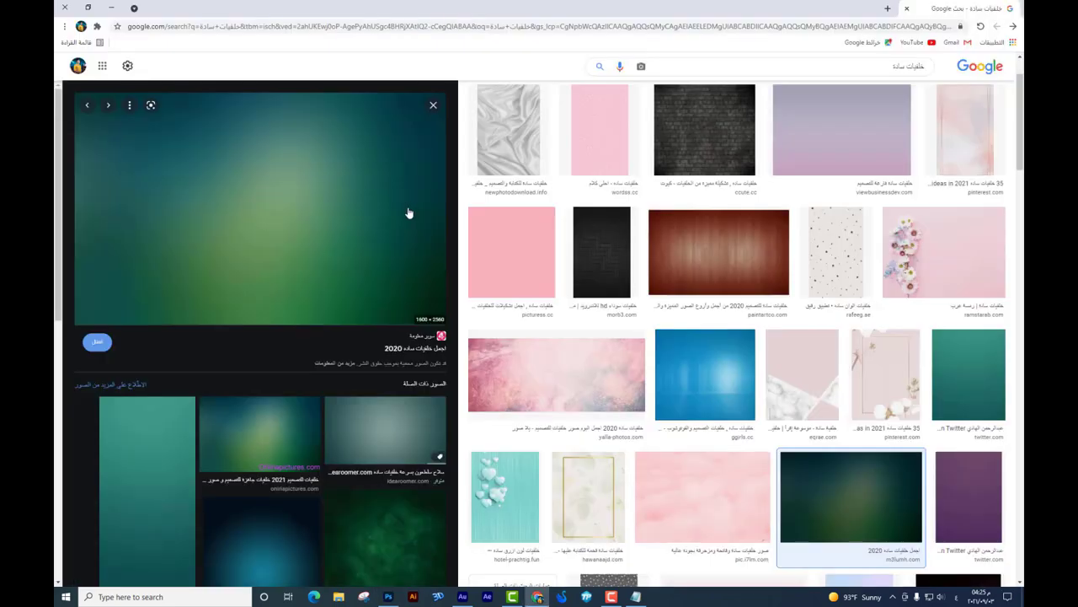
{"action": "right_click", "coordinate": [407, 210]}
{"action": "left_click", "coordinate": [369, 315]}
Confirm the JPG save, drag it onto the banner, and scale it to fill the canvas
{"action": "key", "text": "Return"}
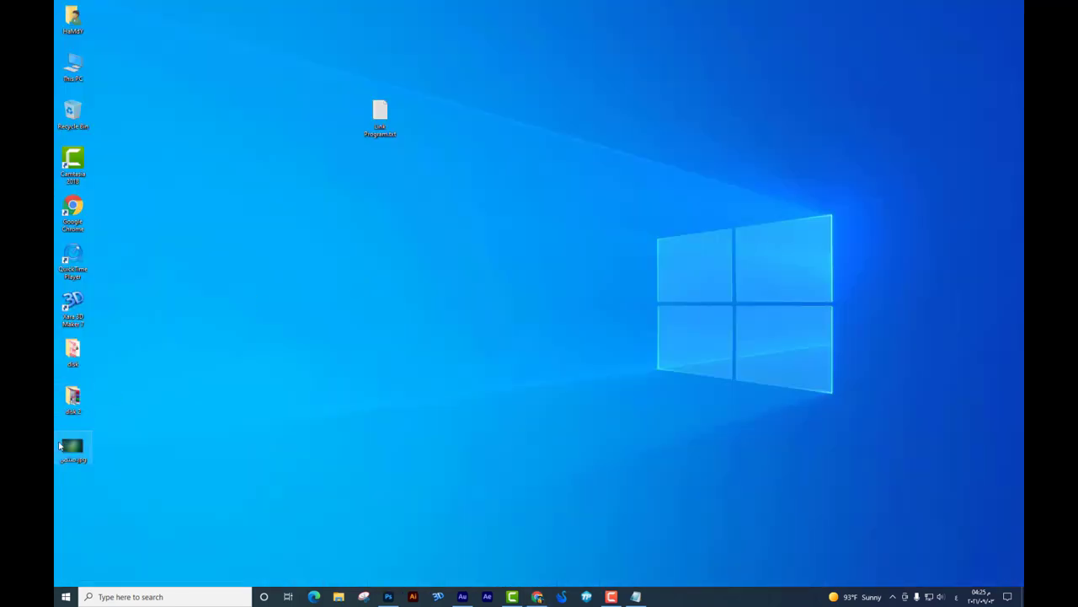
{"action": "mouse_move", "coordinate": [73, 448]}
{"action": "left_mouse_down"}
{"action": "mouse_move", "coordinate": [246, 467]}
{"action": "mouse_move", "coordinate": [441, 357]}
{"action": "mouse_move", "coordinate": [508, 351]}
{"action": "left_mouse_up"}
{"action": "left_click_drag", "start_coordinate": [430, 327], "coordinate": [154, 244]}
{"action": "mouse_move", "coordinate": [269, 298]}
{"action": "left_mouse_down"}
{"action": "mouse_move", "coordinate": [754, 386]}
{"action": "mouse_move", "coordinate": [825, 435]}
{"action": "left_mouse_up"}
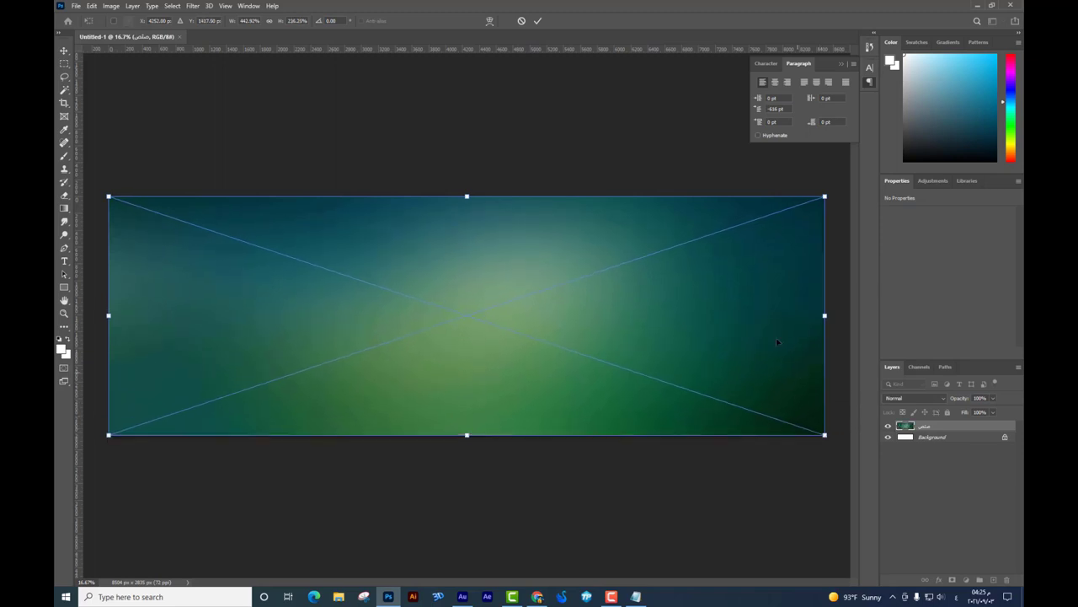
{"action": "key", "text": "Return"}
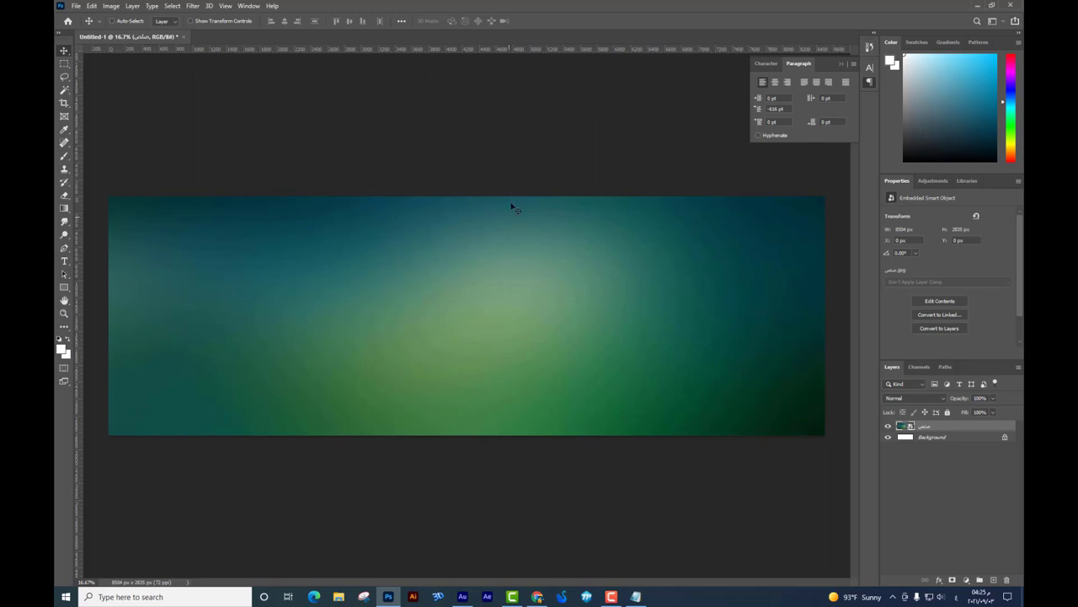
Add a white Arabic type layer, enlarge and reposition it, and set the font to Hacen Samra
{"action": "left_click", "coordinate": [64, 261]}
{"action": "left_click", "coordinate": [456, 309]}
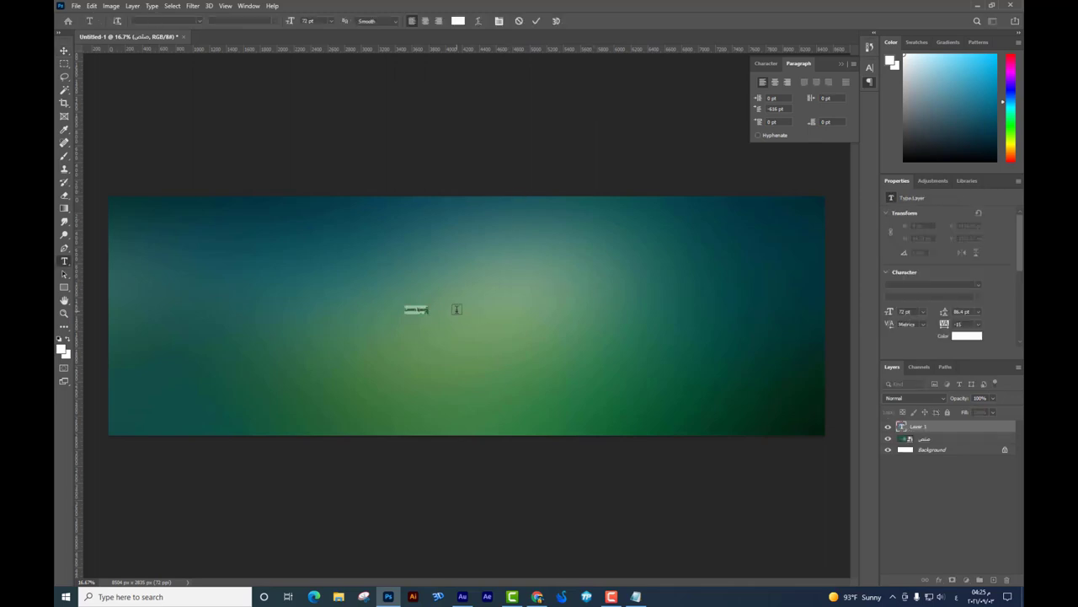
{"action": "key", "text": "BackSpace"}
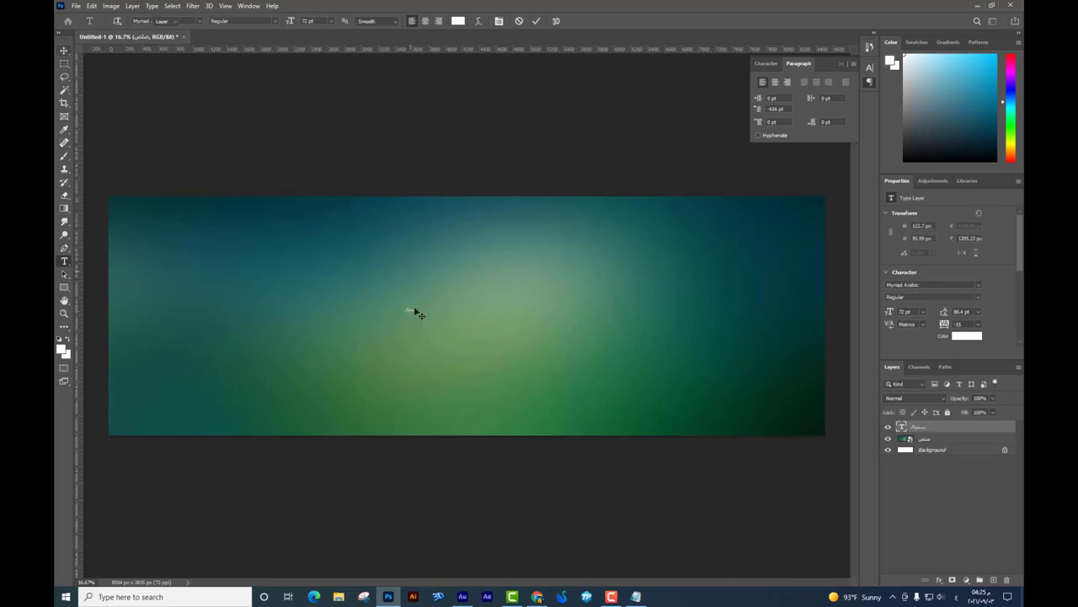
{"action": "key", "text": "ctrl+t"}
{"action": "left_click_drag", "start_coordinate": [431, 298], "coordinate": [496, 284]}
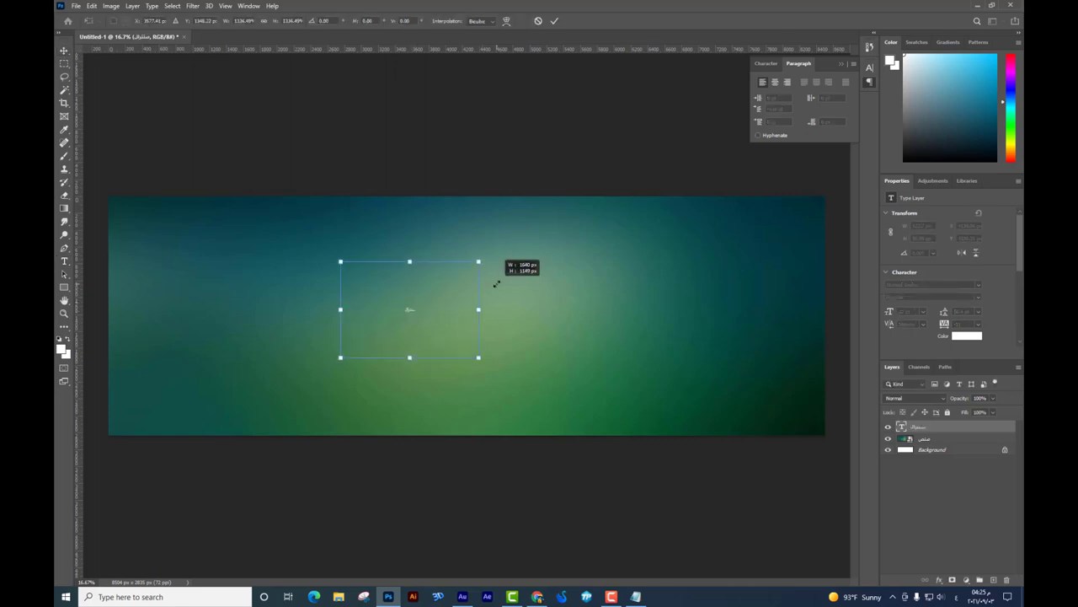
{"action": "key", "text": "Return"}
{"action": "key", "text": "v"}
{"action": "left_click_drag", "start_coordinate": [428, 327], "coordinate": [621, 297]}
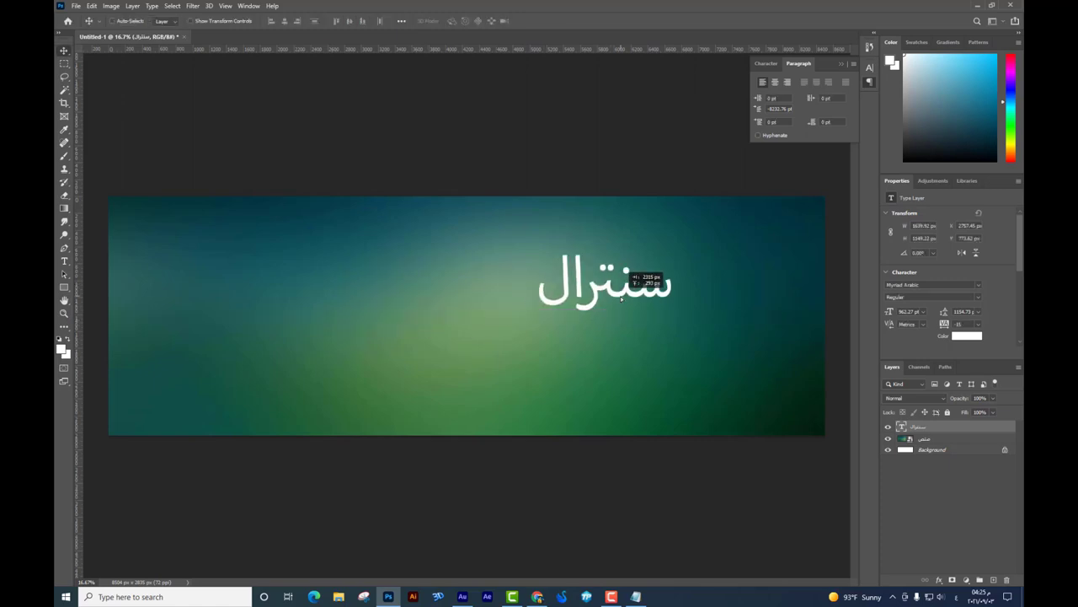
{"action": "key", "text": "t"}
{"action": "key", "text": "Return"}
{"action": "key", "text": "ctrl+a"}
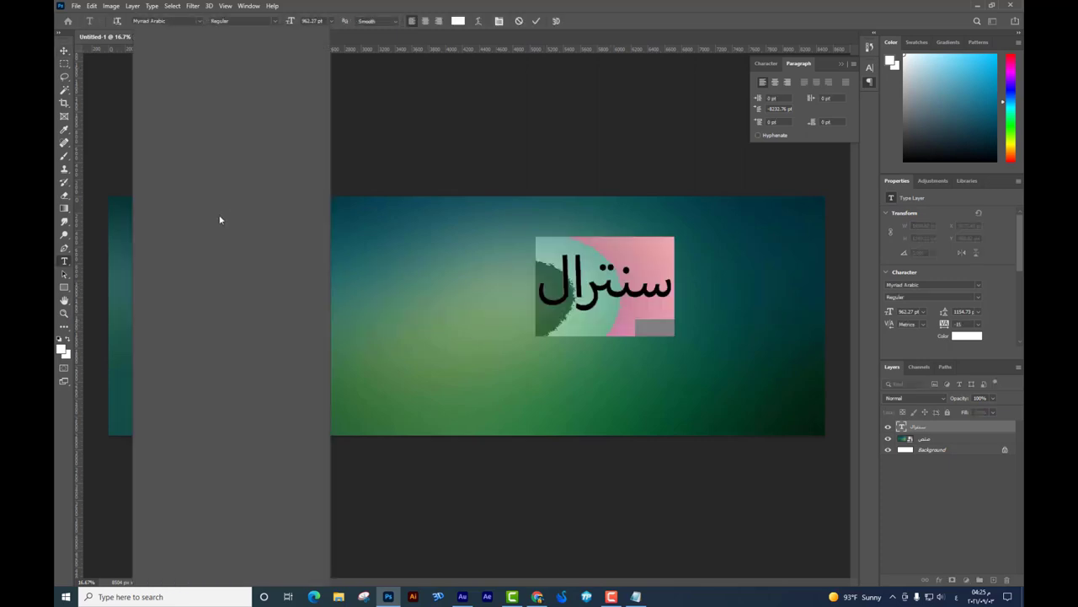
{"action": "left_click", "coordinate": [221, 217]}
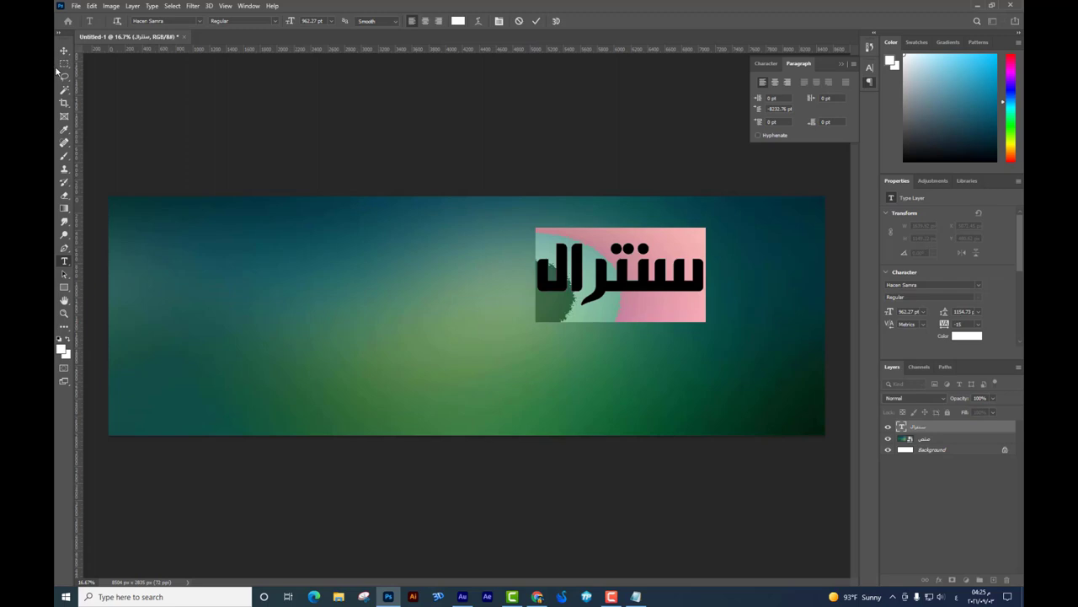
{"action": "key", "text": "ctrl+Return"}
Duplicate the word below, retype it as a name, enlarge it, and centre both lines
{"action": "left_click_drag", "start_coordinate": [632, 268], "coordinate": [632, 332]}
{"action": "double_click", "coordinate": [632, 333]}
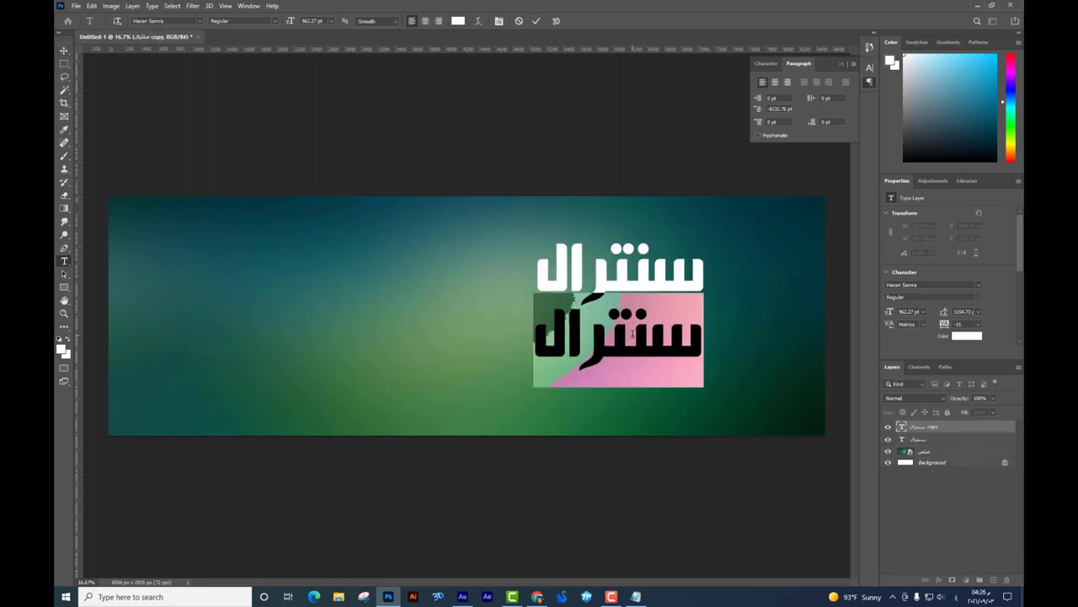
{"action": "type", "text": "ابو"}
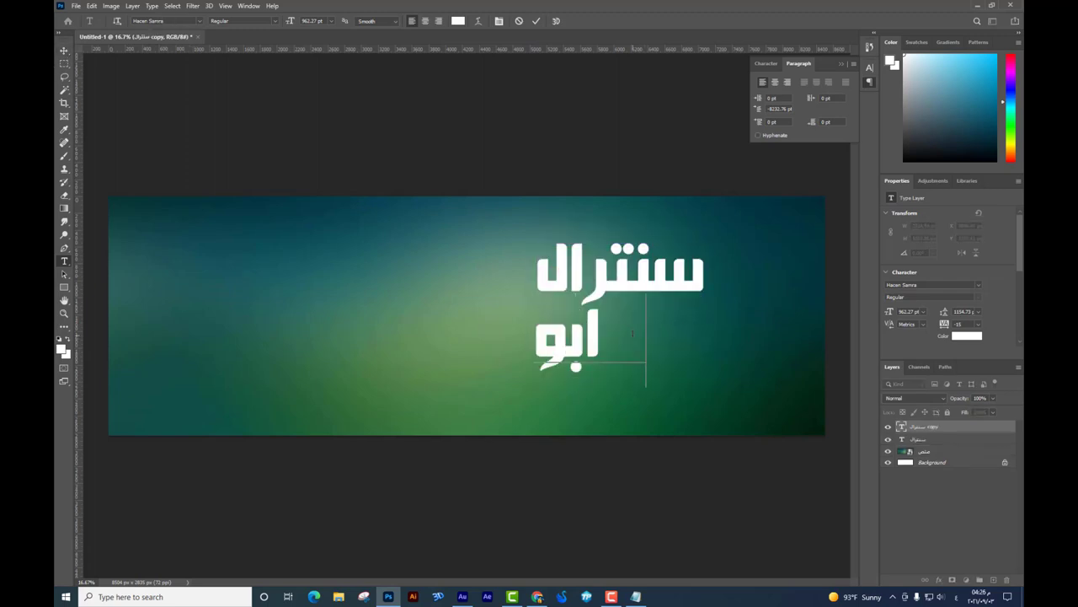
{"action": "type", "text": " ناصر"}
{"action": "key", "text": "ctrl+Return"}
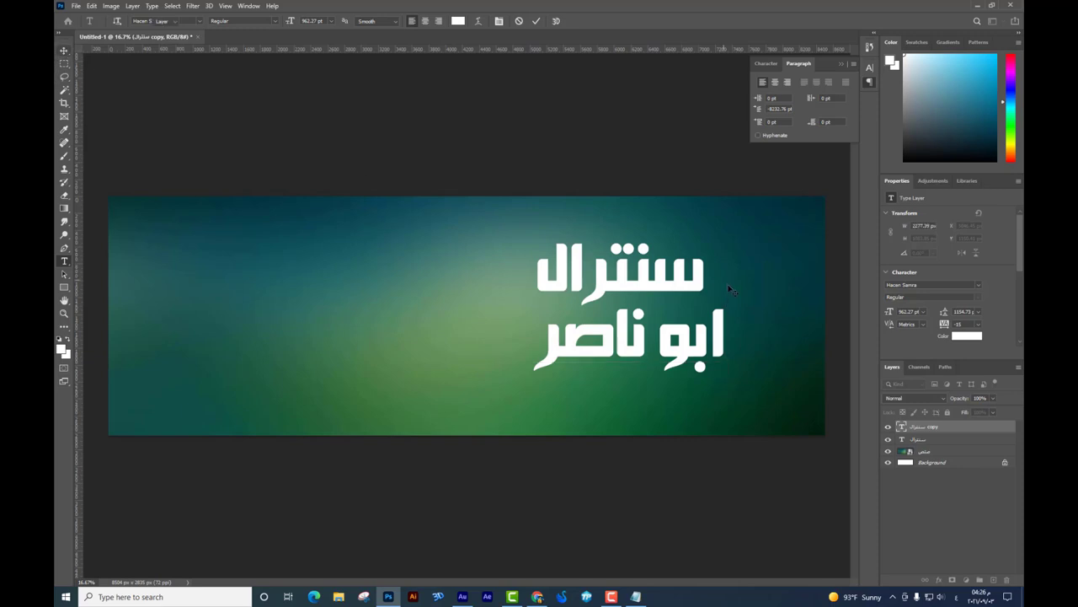
{"action": "key", "text": "ctrl+t"}
{"action": "left_click_drag", "start_coordinate": [730, 289], "coordinate": [759, 277]}
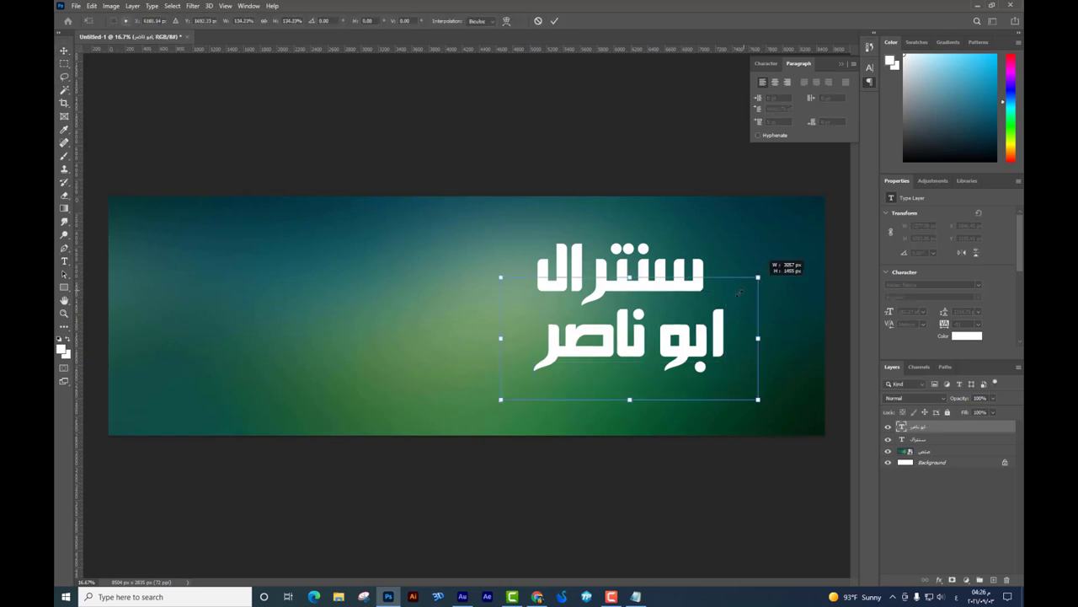
{"action": "key", "text": "Return"}
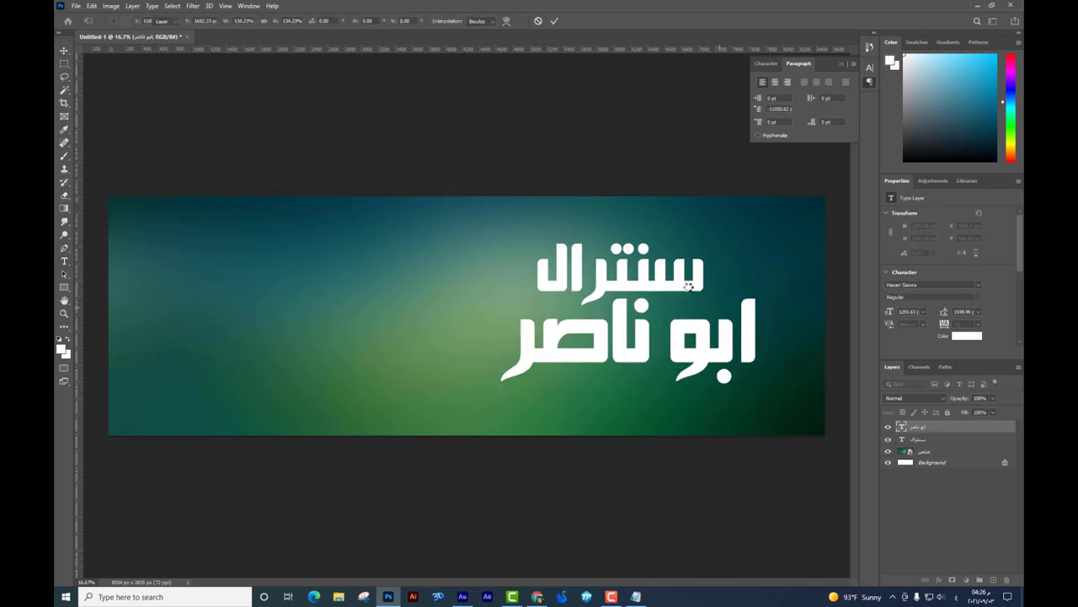
{"action": "left_click_drag", "start_coordinate": [684, 295], "coordinate": [550, 292]}
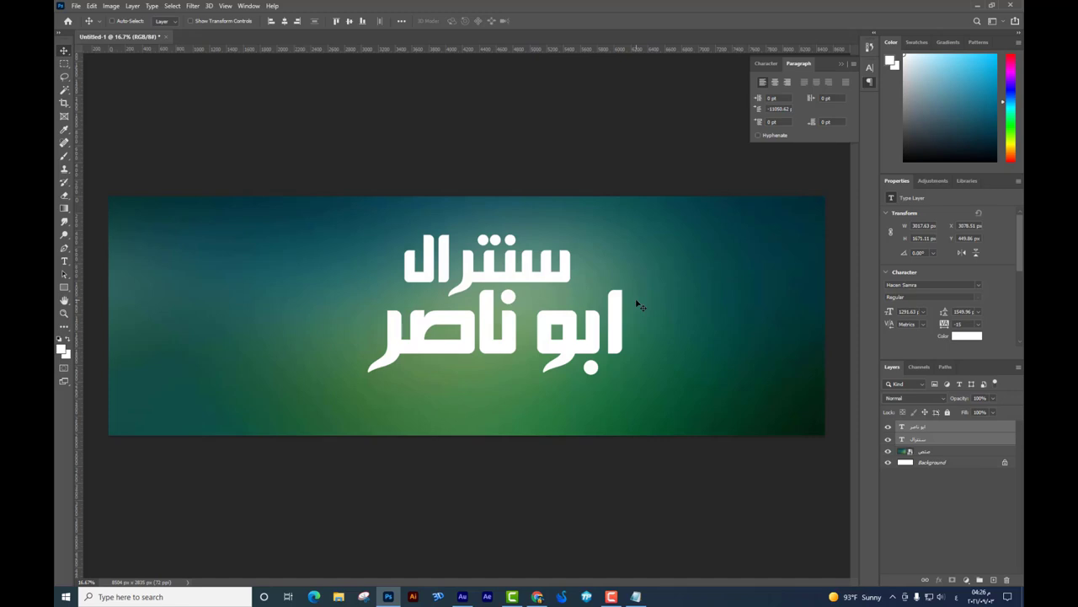
Select the two text layers and the gradient image layer and delete them
{"action": "left_click", "coordinate": [976, 427]}
{"action": "left_click", "coordinate": [954, 454], "text": "shift"}
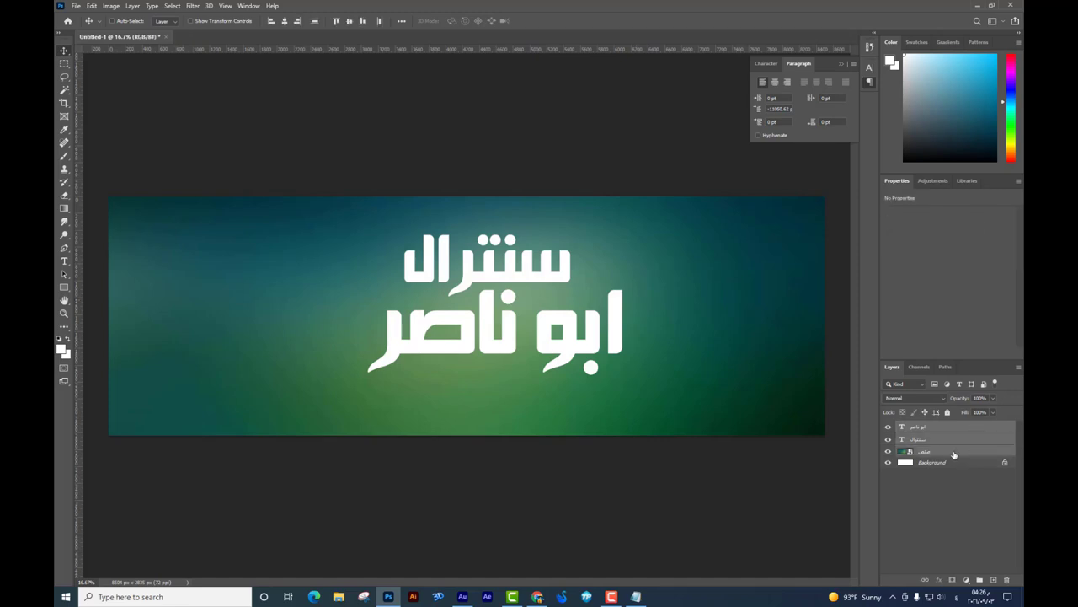
{"action": "key", "text": "Delete"}
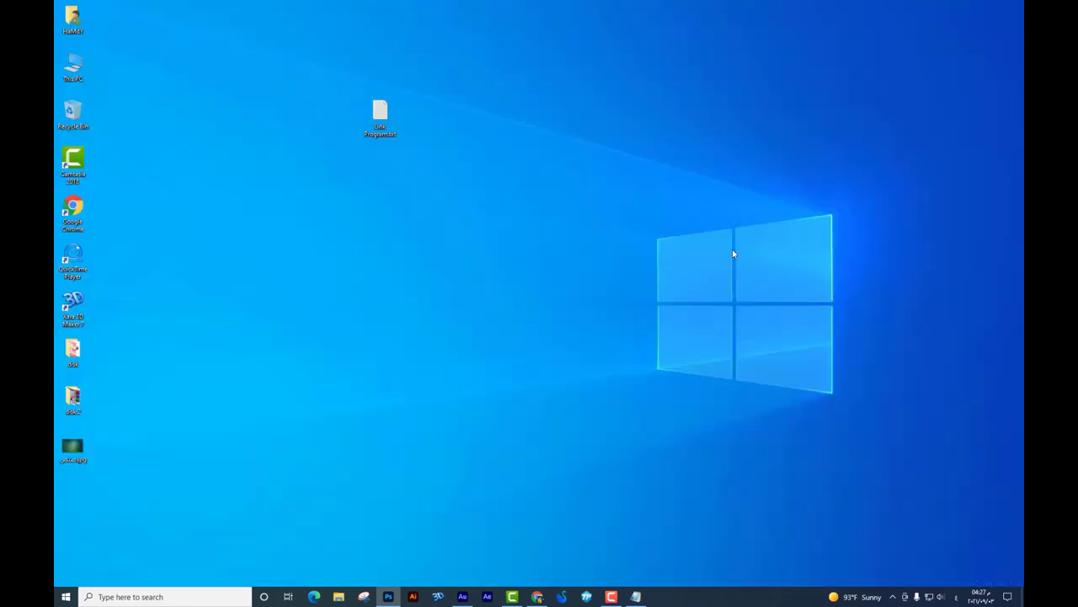
Create a new text document on the desktop and type the size note '300 x 100 cm'
{"action": "right_click", "coordinate": [686, 219]}
{"action": "mouse_move", "coordinate": [741, 314]}
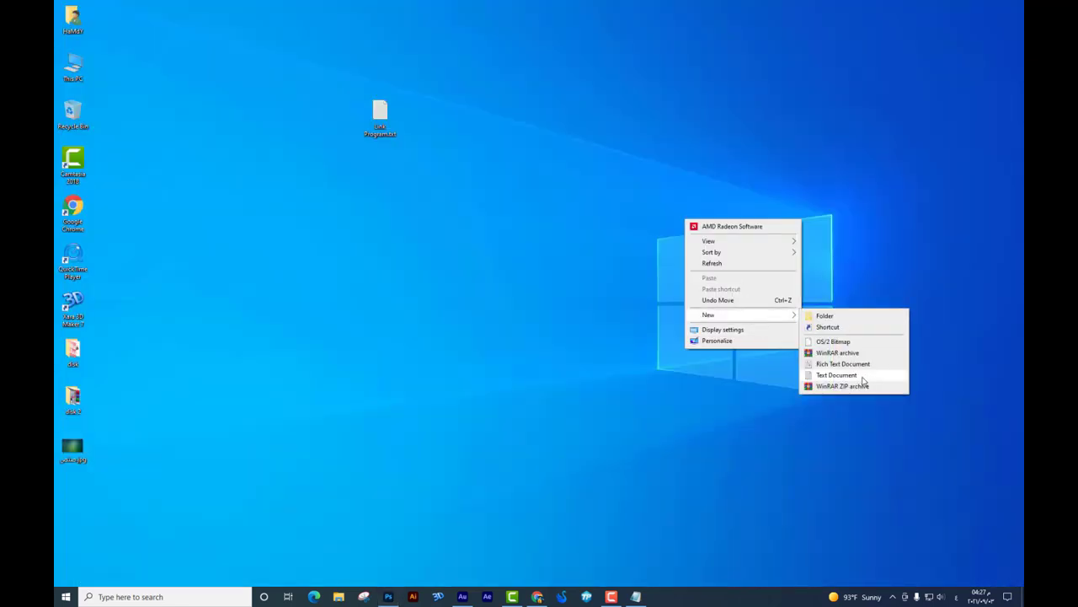
{"action": "left_click", "coordinate": [843, 375]}
{"action": "key", "text": "Return"}
{"action": "key", "text": "Return"}
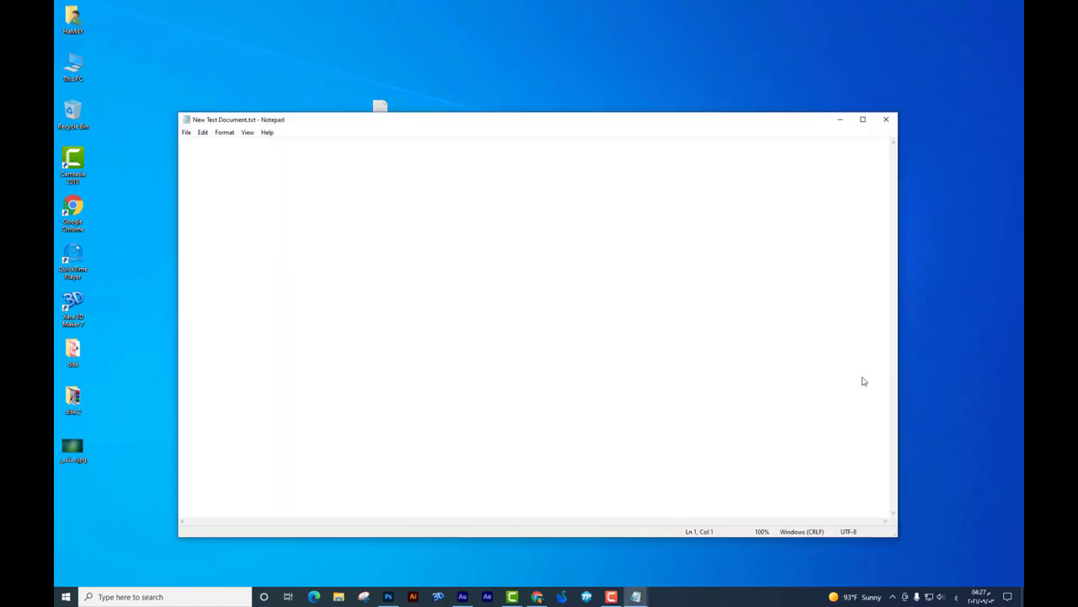
{"action": "key", "text": "alt+shift"}
{"action": "type", "text": "300"}
{"action": "type", "text": " c 1"}
{"action": "key", "text": "BackSpace"}
{"action": "key", "text": "BackSpace"}
{"action": "key", "text": "BackSpace"}
{"action": "type", "text": "x"}
{"action": "type", "text": " 100 cm"}
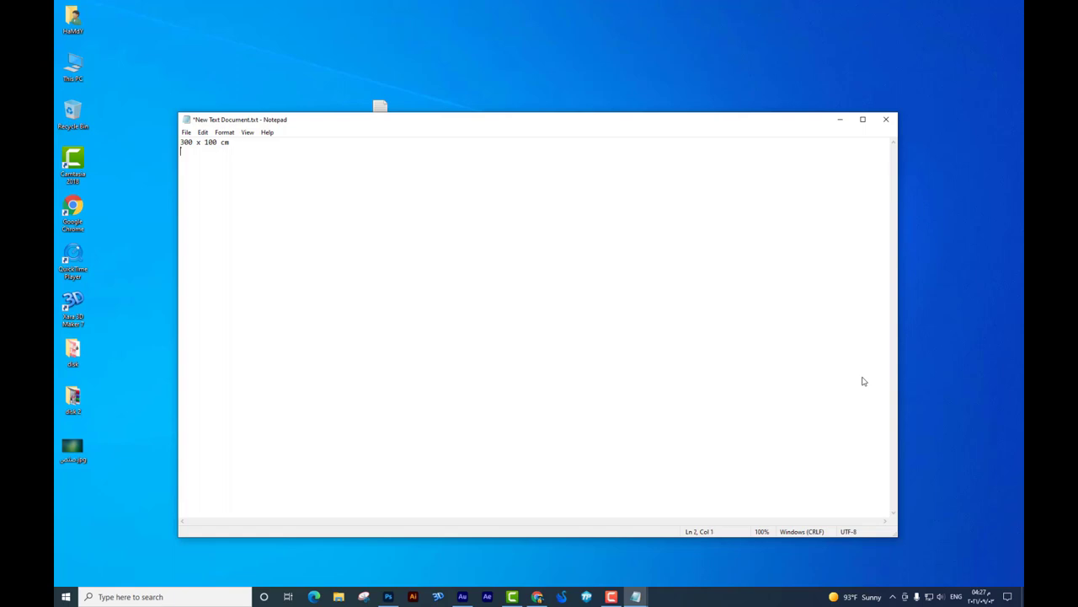
Switch to Arabic and add the shop name lines and the shop's phone number below
{"action": "key", "text": "Return"}
{"action": "key", "text": "alt+shift"}
{"action": "type", "text": "سنترال"}
{"action": "key", "text": "Return"}
{"action": "type", "text": "العصري"}
{"action": "type", "text": "لخدمات المحم"}
{"action": "type", "text": "ول "}
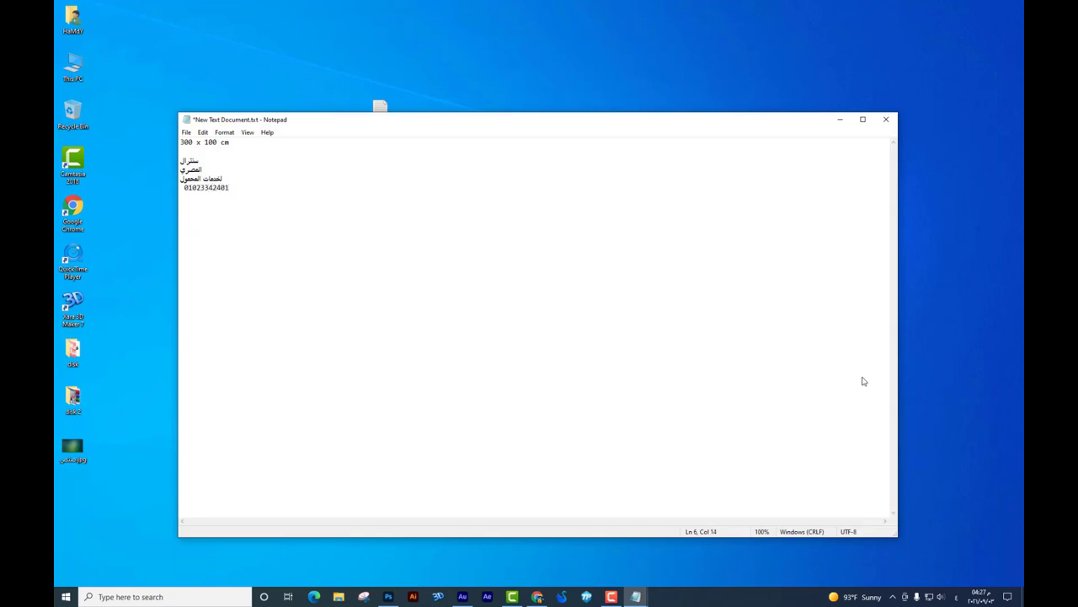
Add Arabic material lines for banner and flex, then 'فينيل ابيض' and 'فينيل شفاف'
{"action": "key", "text": "Return"}
{"action": "type", "text": "بانرص"}
{"action": "key", "text": "Return"}
{"action": "type", "text": "قيا"}
{"action": "type", "text": "ي"}
{"action": "type", "text": "ل"}
{"action": "key", "text": "Return"}
{"action": "key", "text": "Return"}
{"action": "type", "text": "فين"}
{"action": "type", "text": "يل "}
{"action": "type", "text": "اب"}
{"action": "type", "text": "يض "}
{"action": "type", "text": "فينيل"}
{"action": "type", "text": " شفاف"}
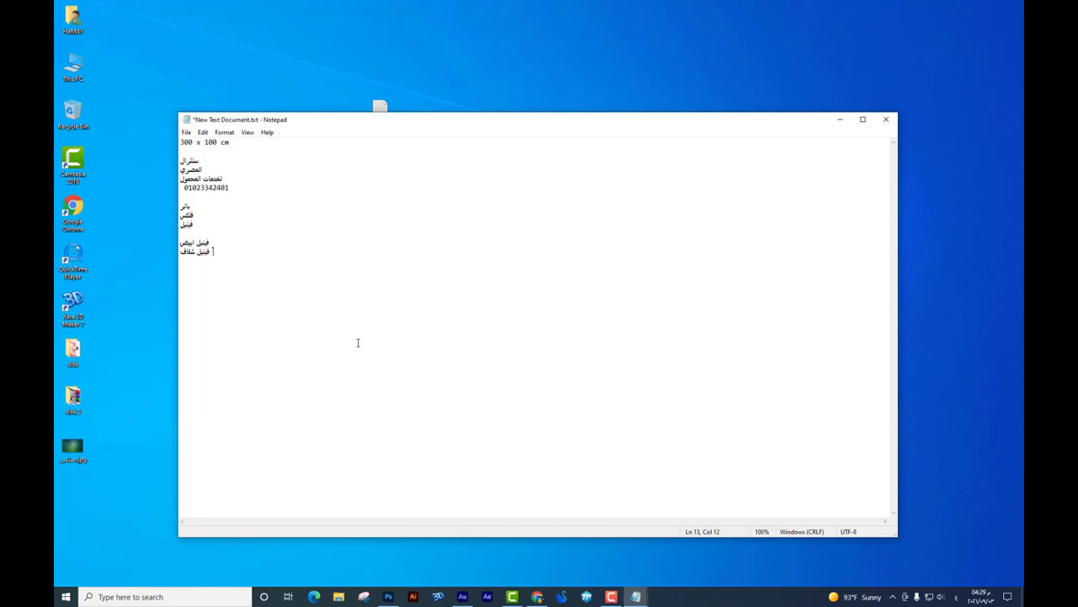
{"action": "left_click_drag", "start_coordinate": [247, 284], "coordinate": [194, 213]}
{"action": "left_click", "coordinate": [466, 466]}
Collapse Photoshop's Character/Paragraph panel, then return to the Google Images results in Chrome
{"action": "left_click", "coordinate": [388, 597]}
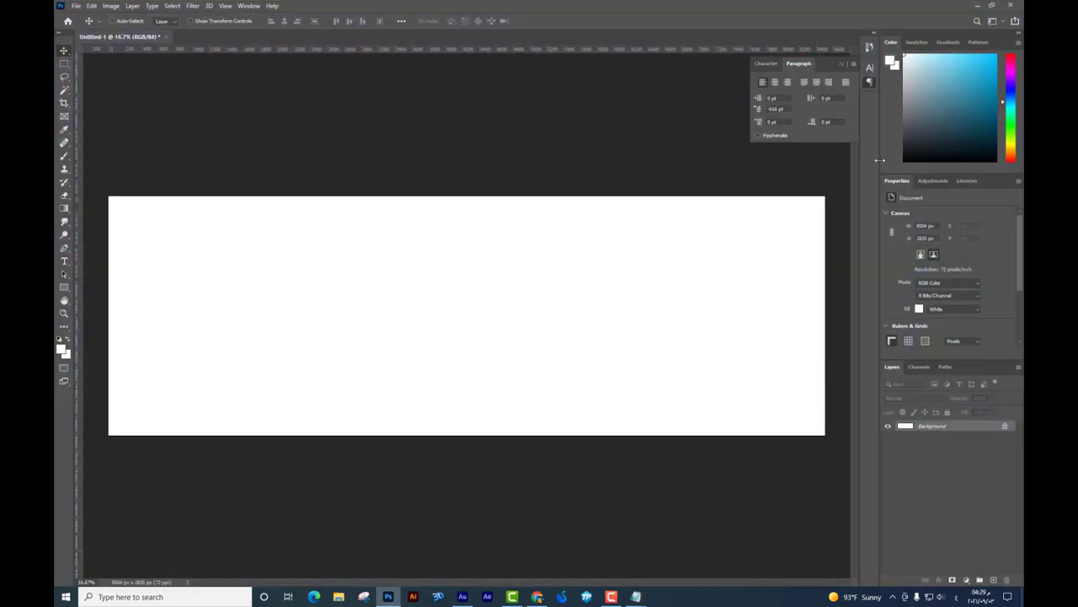
{"action": "left_click", "coordinate": [840, 65]}
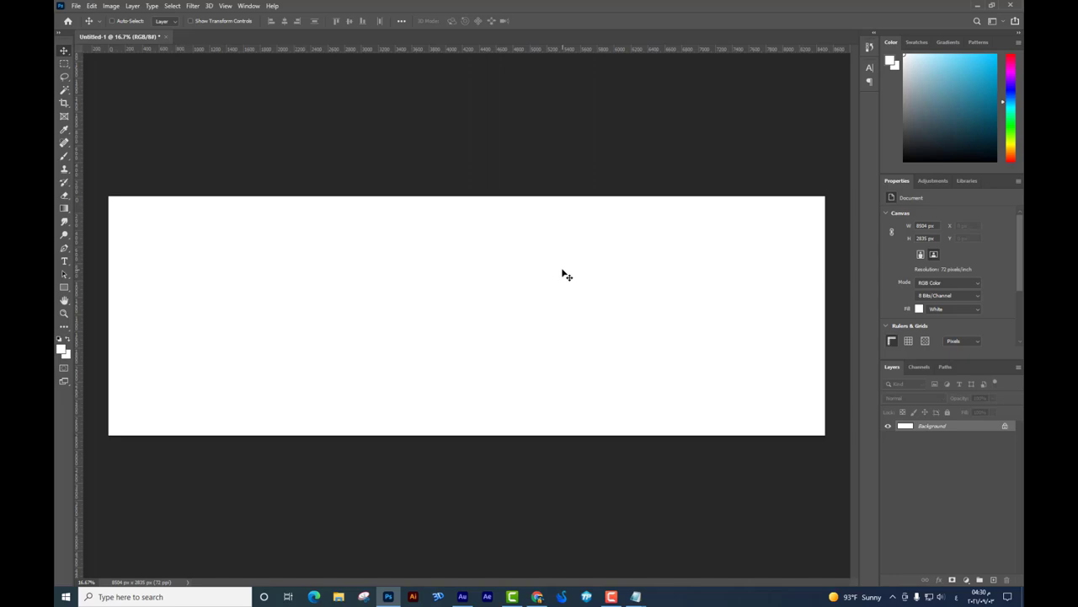
{"action": "left_click", "coordinate": [538, 596]}
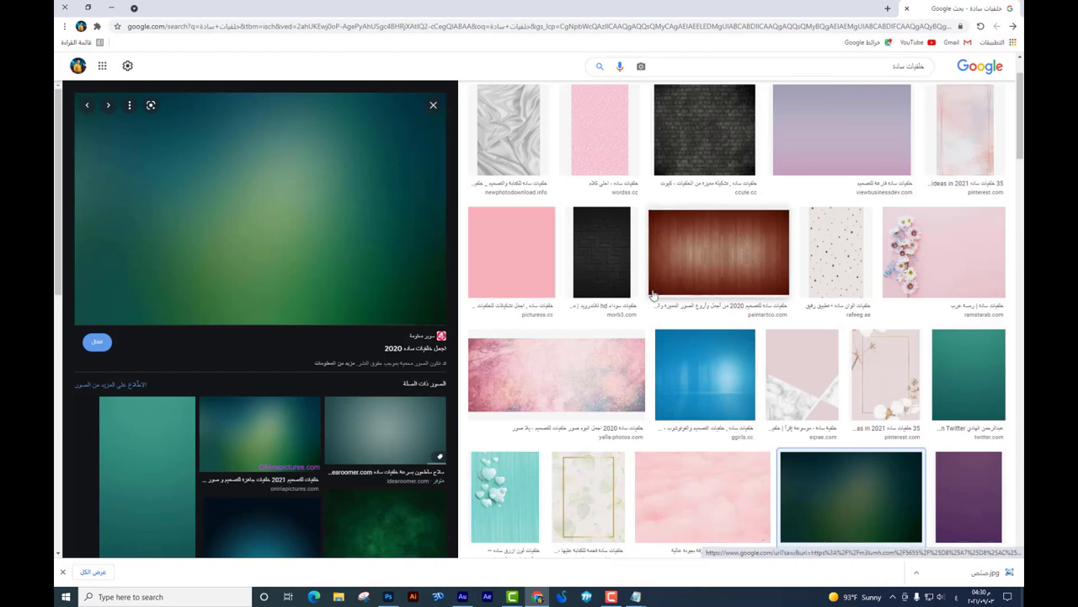
After viewing the dark teal reference image, Alt+Tab back to the Photoshop banner
{"action": "key", "text": "alt+Tab"}
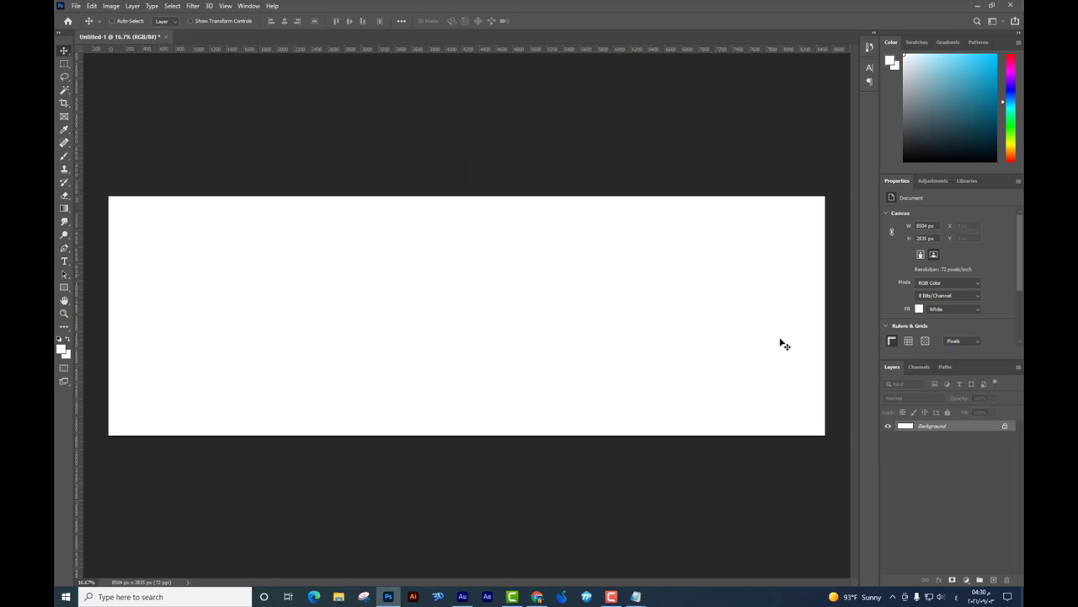
Add a Solid Color fill layer and pick dark navy 000f2b (R0 G15 B43)
{"action": "left_click", "coordinate": [967, 580]}
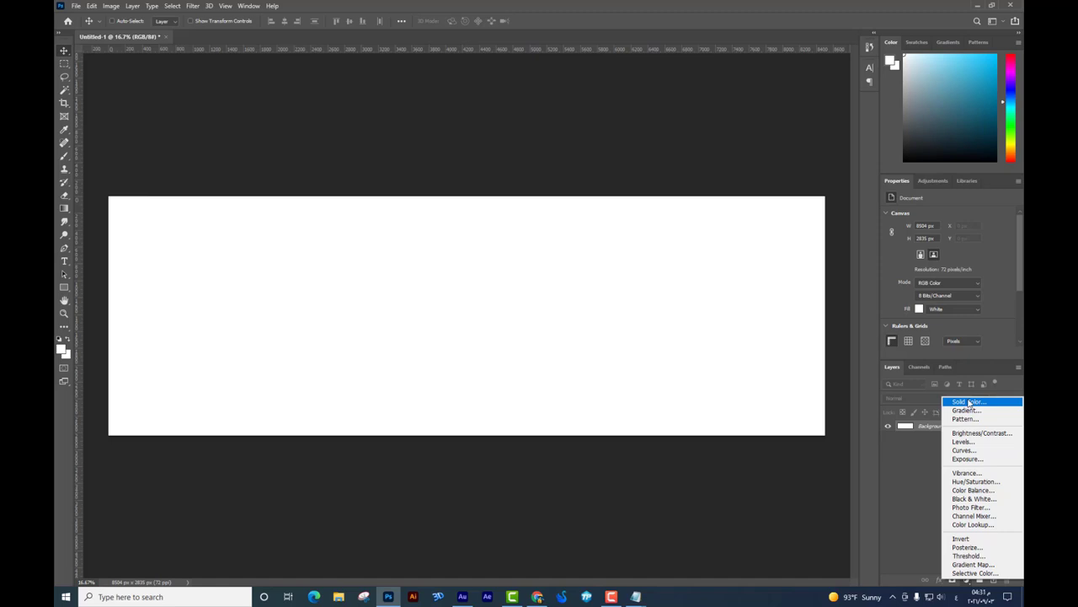
{"action": "left_click", "coordinate": [969, 402]}
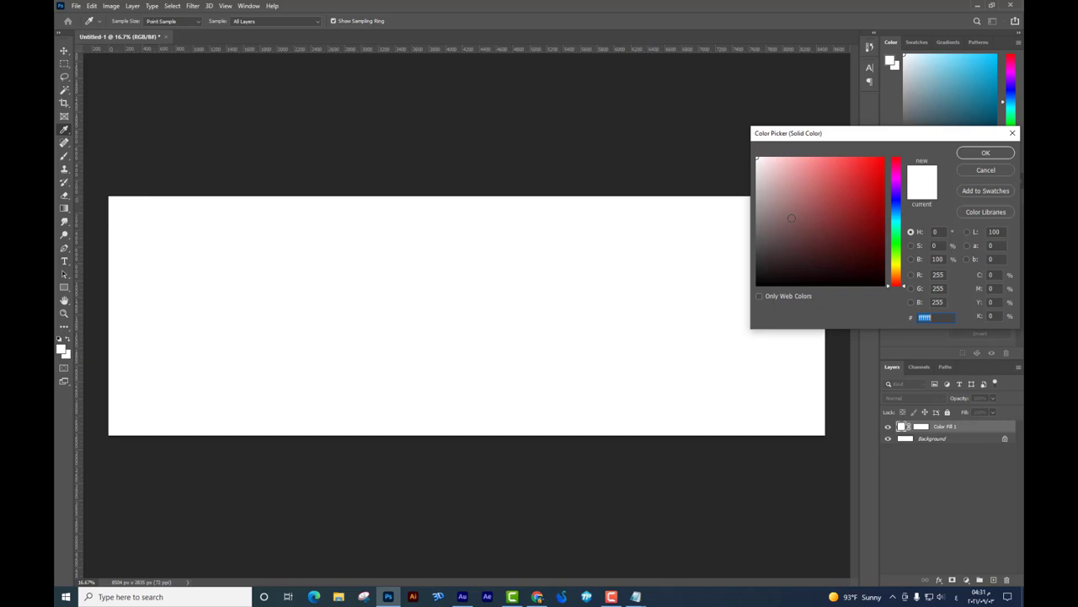
{"action": "mouse_move", "coordinate": [791, 222]}
{"action": "left_mouse_down"}
{"action": "mouse_move", "coordinate": [865, 200]}
{"action": "mouse_move", "coordinate": [884, 158]}
{"action": "left_mouse_up"}
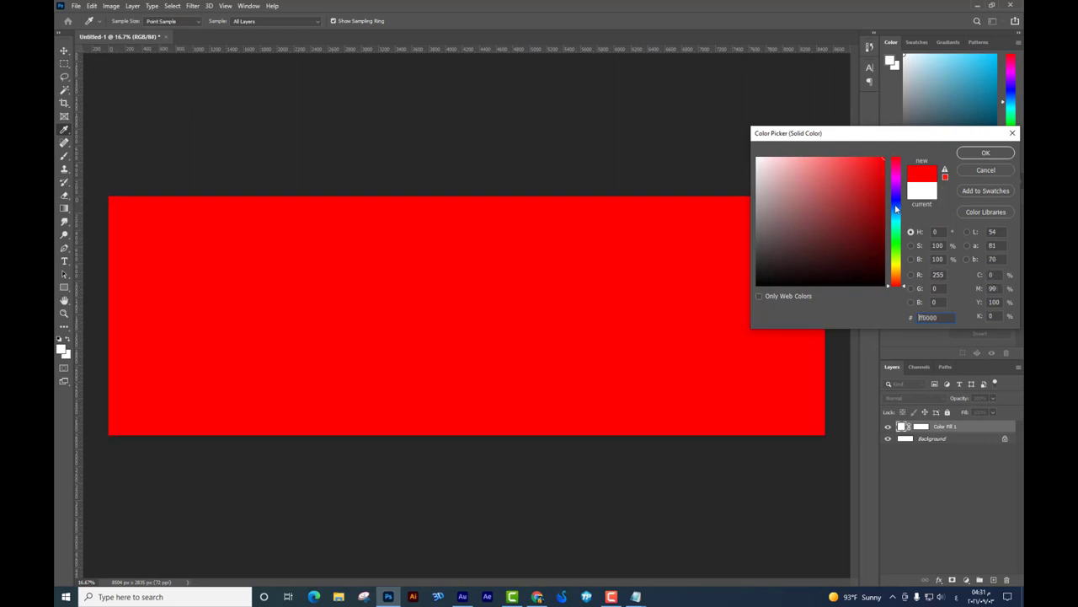
{"action": "left_click_drag", "start_coordinate": [895, 211], "coordinate": [898, 242]}
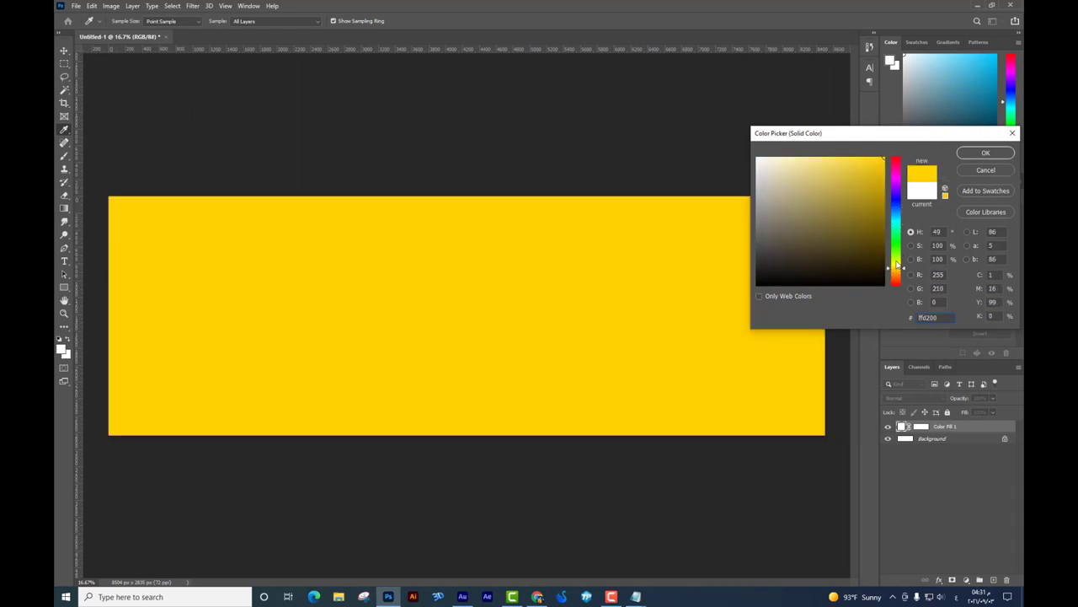
{"action": "left_click_drag", "start_coordinate": [899, 242], "coordinate": [900, 254]}
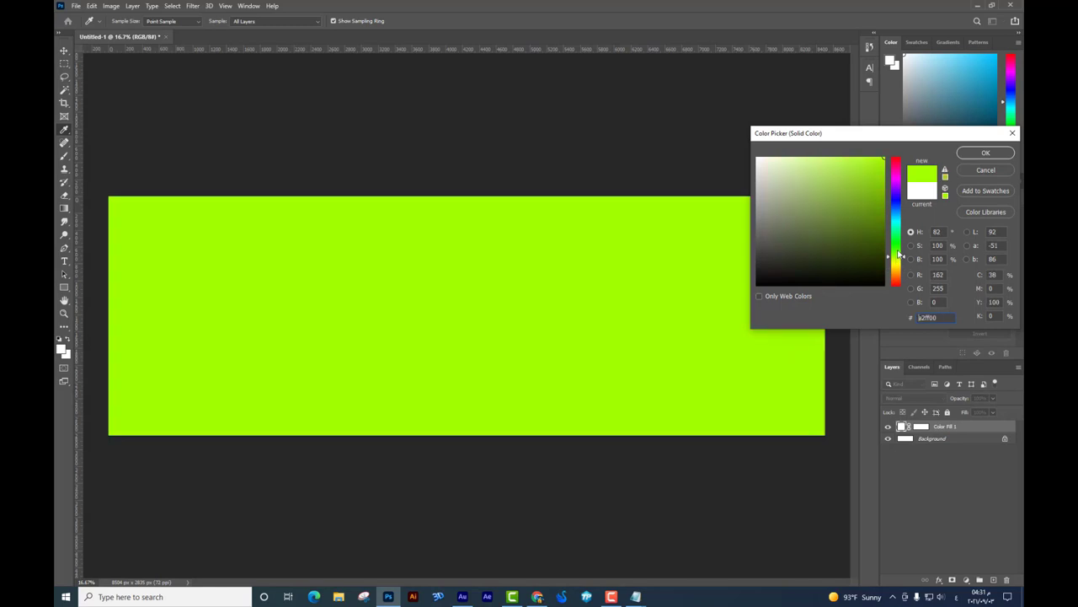
{"action": "left_click", "coordinate": [895, 208]}
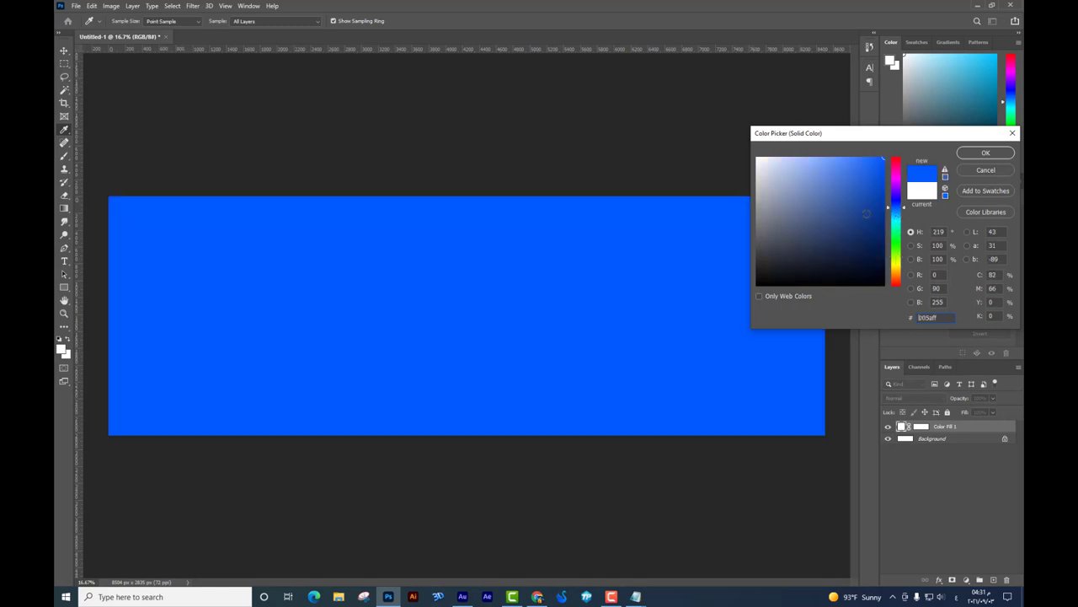
{"action": "left_click", "coordinate": [877, 214]}
{"action": "left_click_drag", "start_coordinate": [877, 214], "coordinate": [889, 268]}
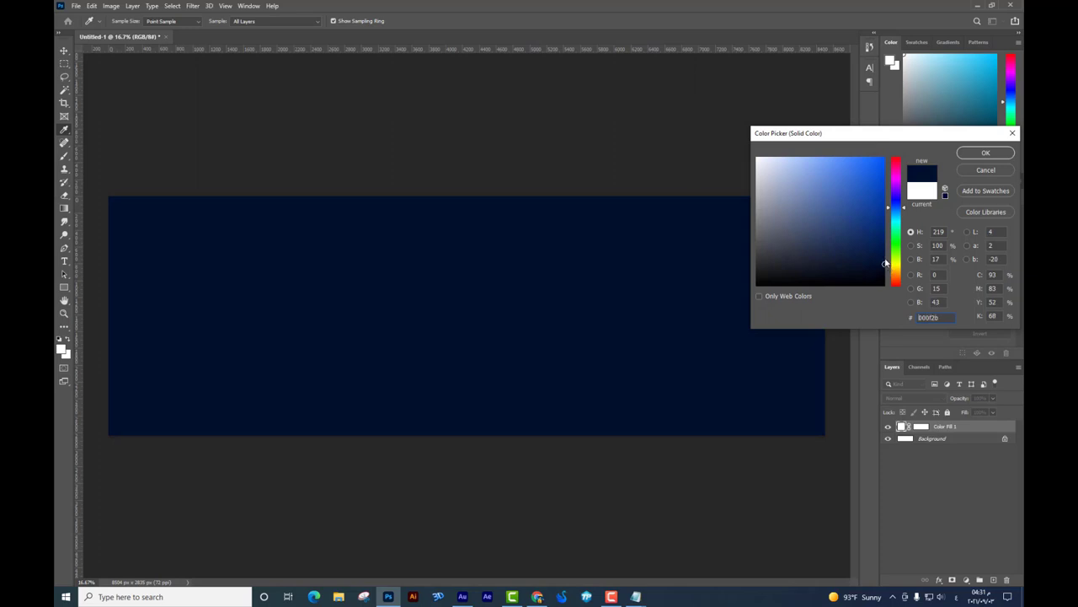
Confirm the 000f2b navy fill, enlarge the Layers list, and reselect Color Fill 1
{"action": "left_click", "coordinate": [982, 154]}
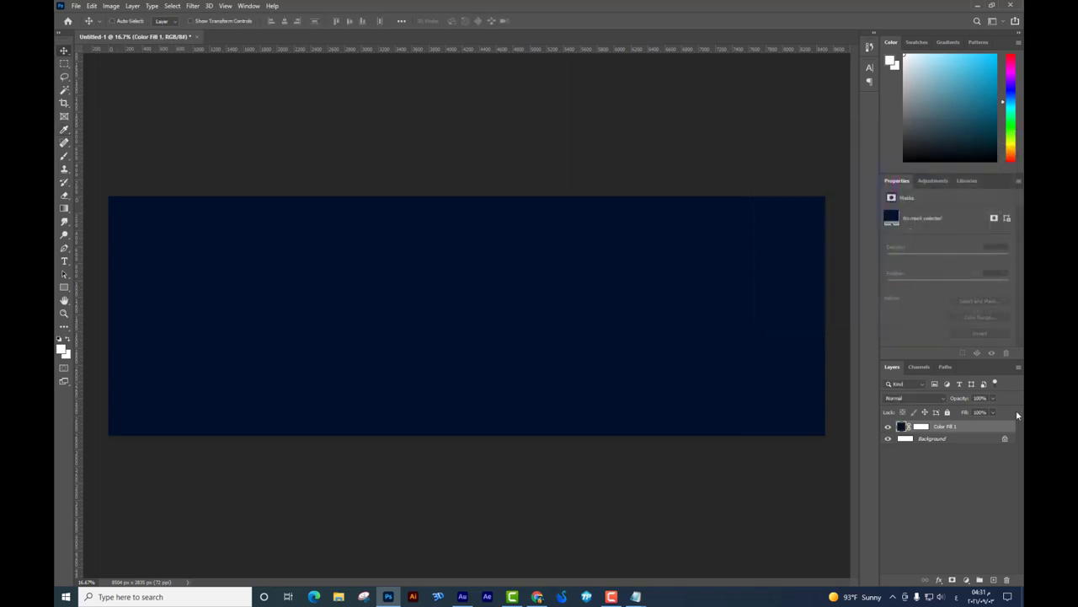
{"action": "left_click", "coordinate": [887, 427]}
{"action": "left_click_drag", "start_coordinate": [956, 362], "coordinate": [957, 222]}
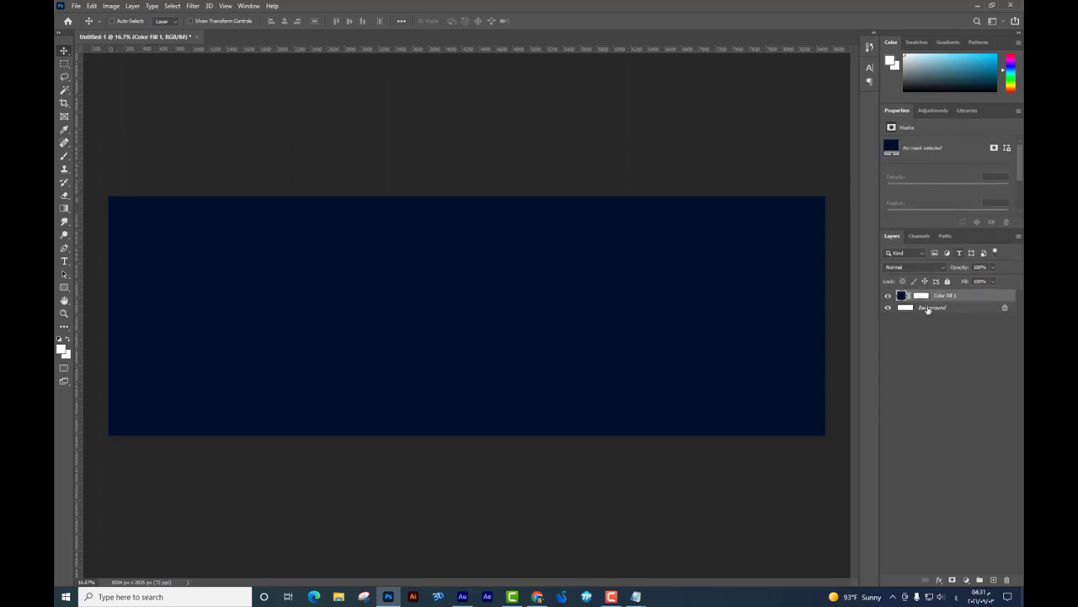
{"action": "left_click", "coordinate": [917, 347]}
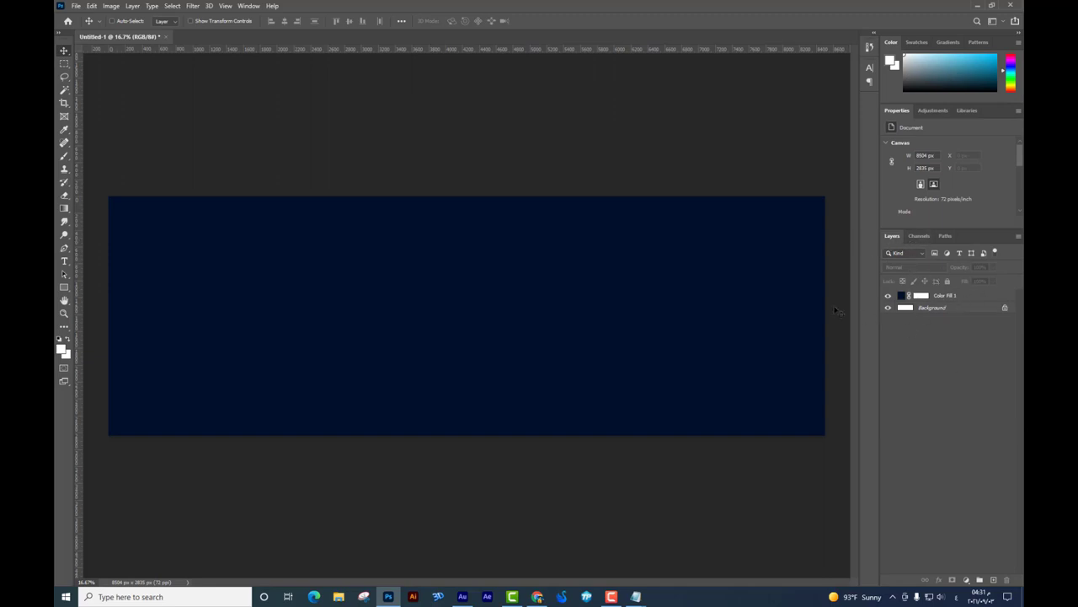
{"action": "right_click", "coordinate": [621, 274]}
{"action": "left_click", "coordinate": [634, 277]}
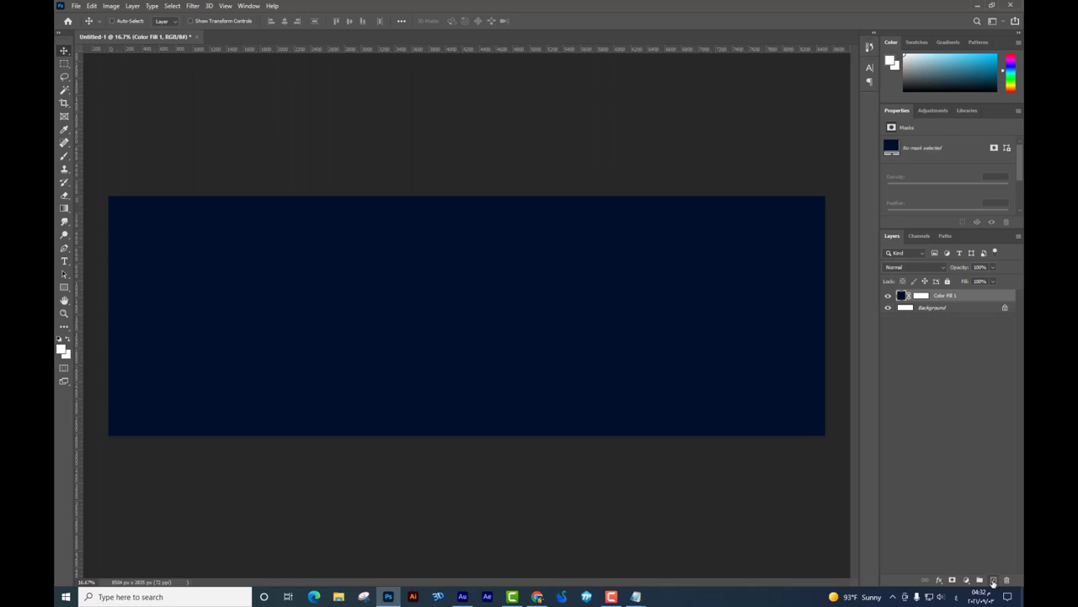
Add an empty Layer 1 and open the Brush tool's preset list
{"action": "left_click", "coordinate": [993, 580]}
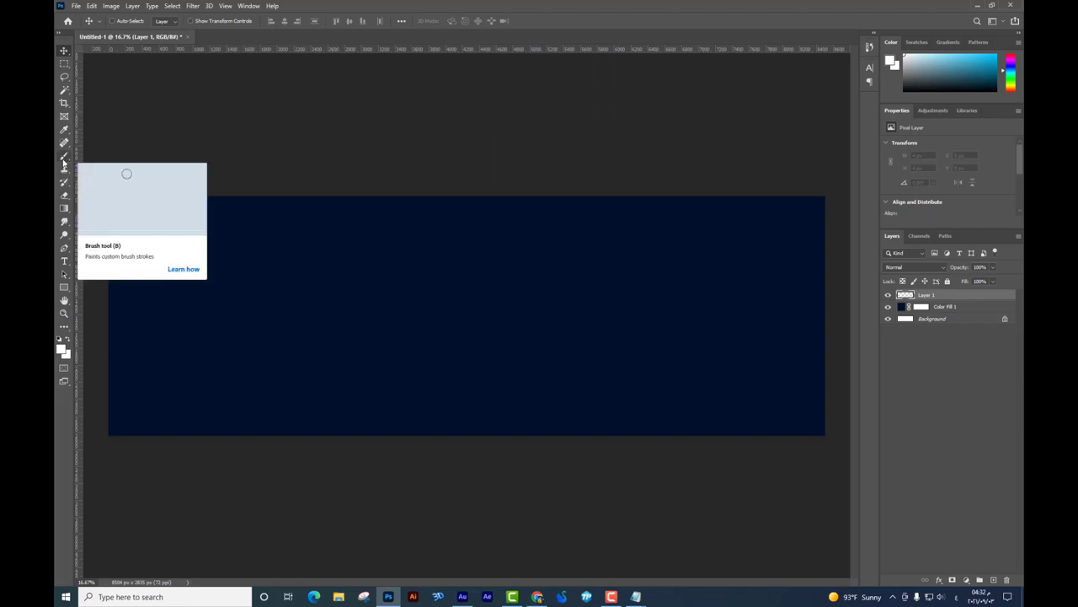
{"action": "left_click", "coordinate": [63, 158]}
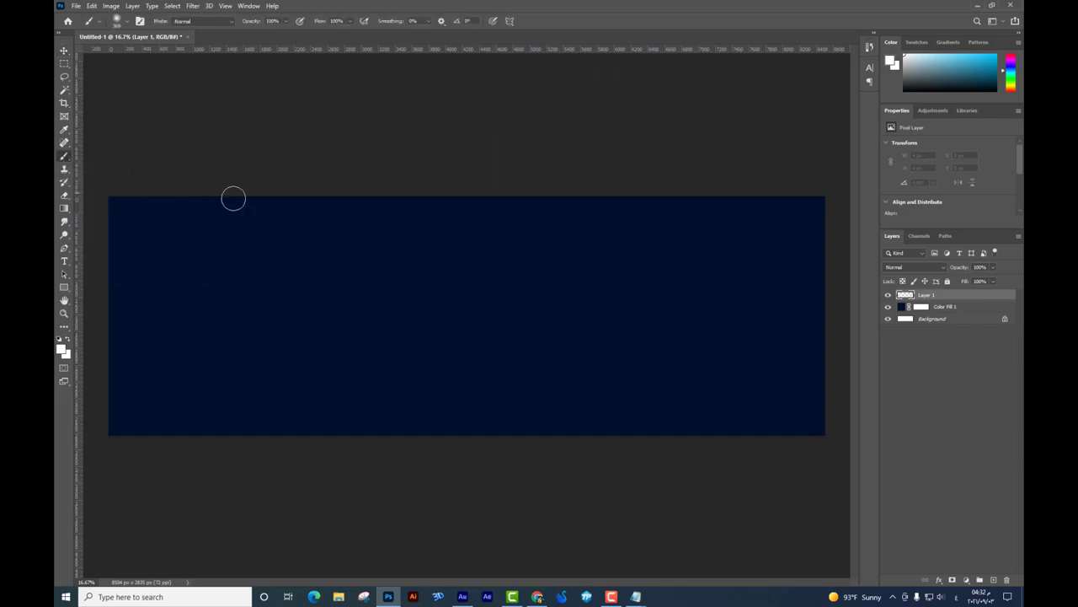
{"action": "right_click", "coordinate": [506, 300]}
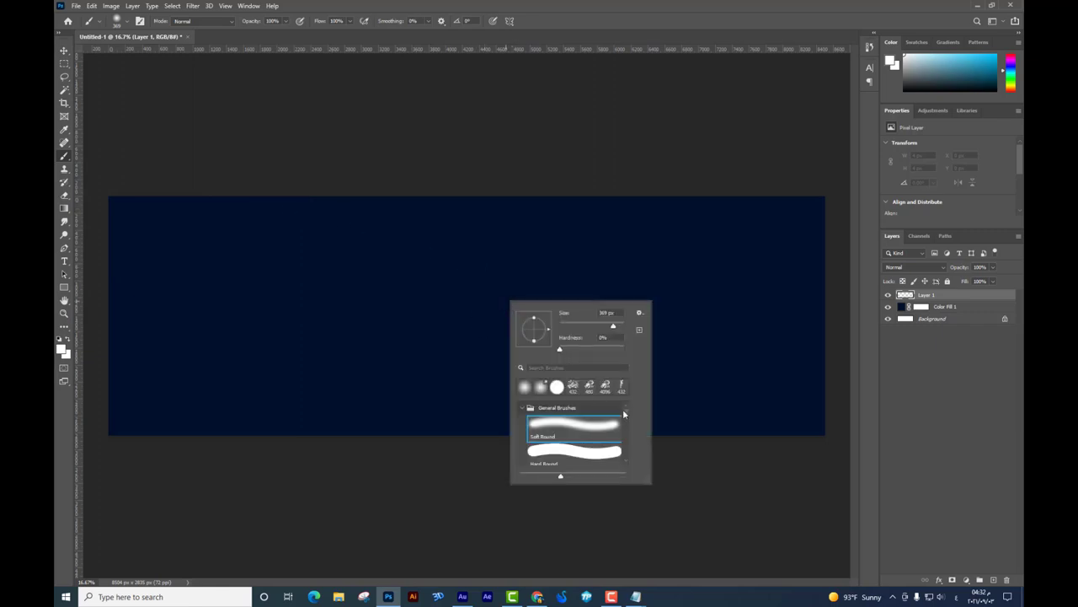
{"action": "scroll", "coordinate": [624, 416], "scroll_direction": "down", "scroll_amount": 3}
{"action": "scroll", "coordinate": [625, 417], "scroll_direction": "down", "scroll_amount": 3}
{"action": "scroll", "coordinate": [626, 418], "scroll_direction": "down", "scroll_amount": 3}
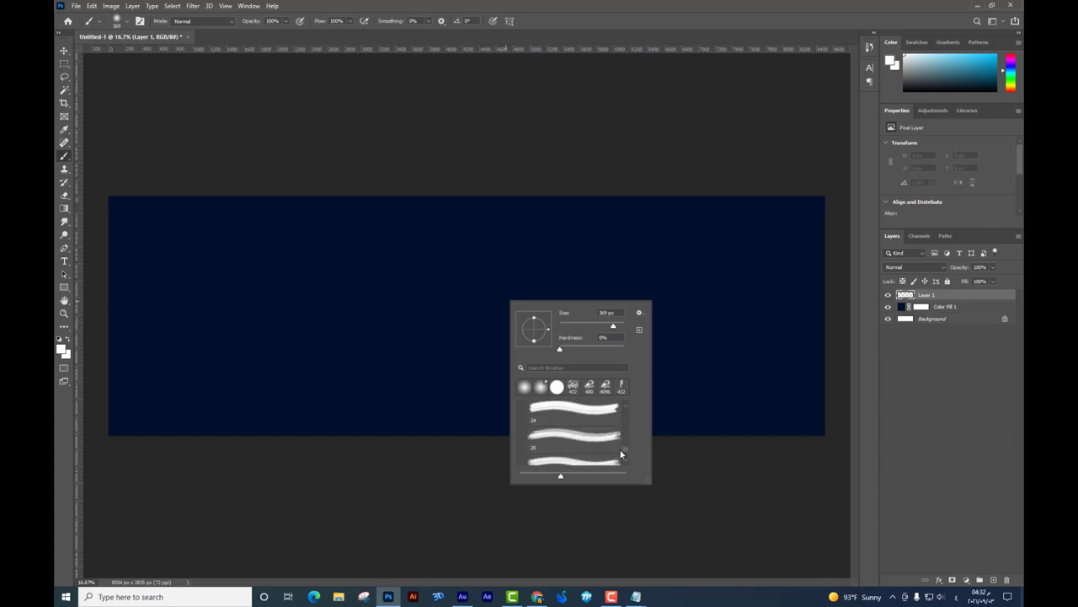
{"action": "scroll", "coordinate": [627, 418], "scroll_direction": "down", "scroll_amount": 3}
{"action": "left_click", "coordinate": [524, 412]}
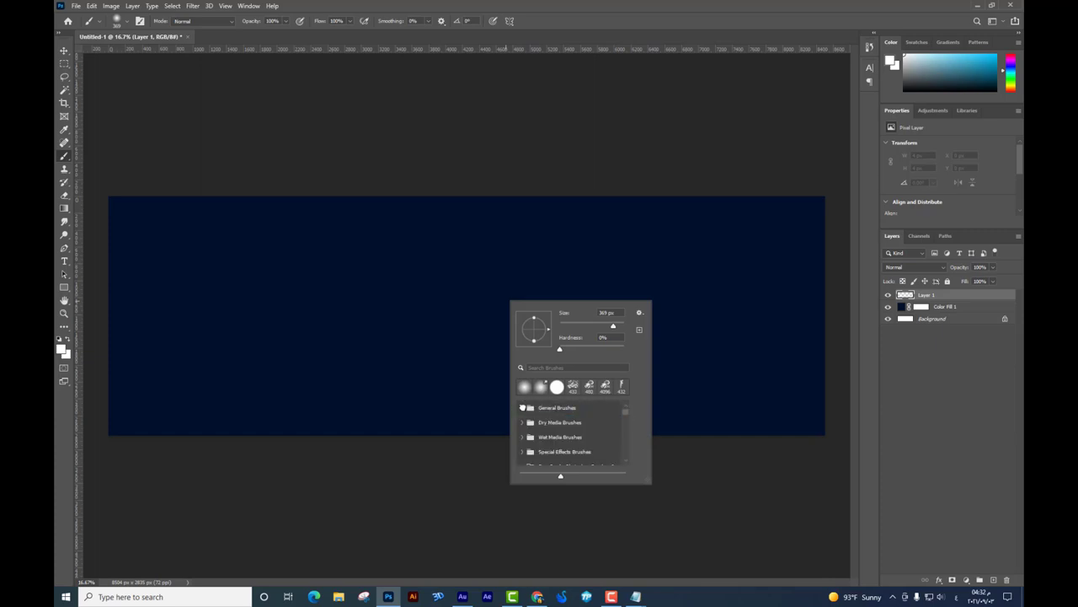
Try a Free Smoke brush cloud on the banner, then undo it
{"action": "left_click", "coordinate": [551, 435]}
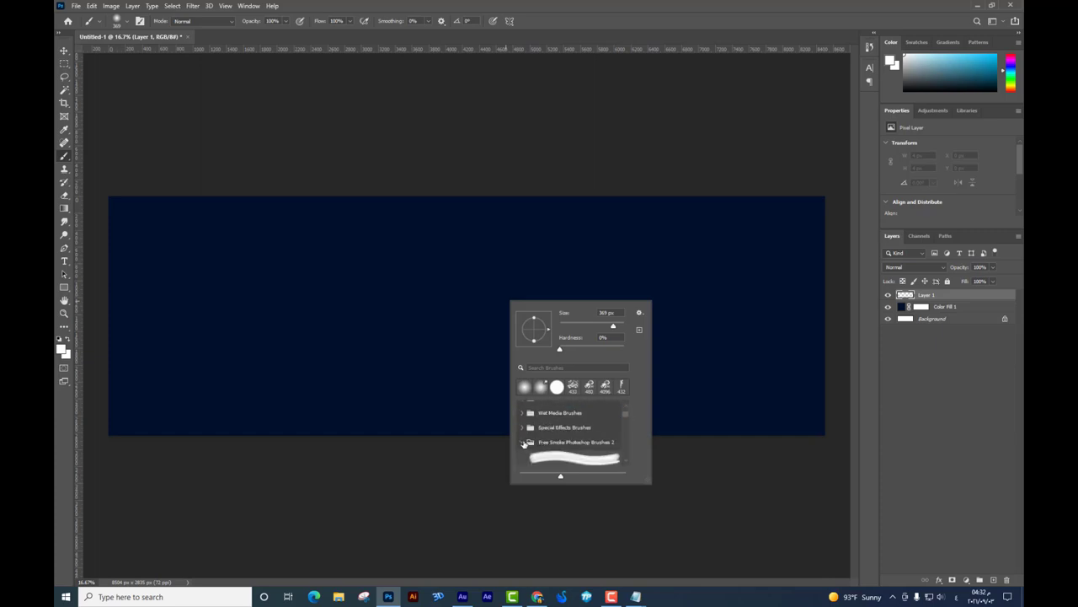
{"action": "left_click", "coordinate": [530, 444]}
{"action": "left_click", "coordinate": [523, 445]}
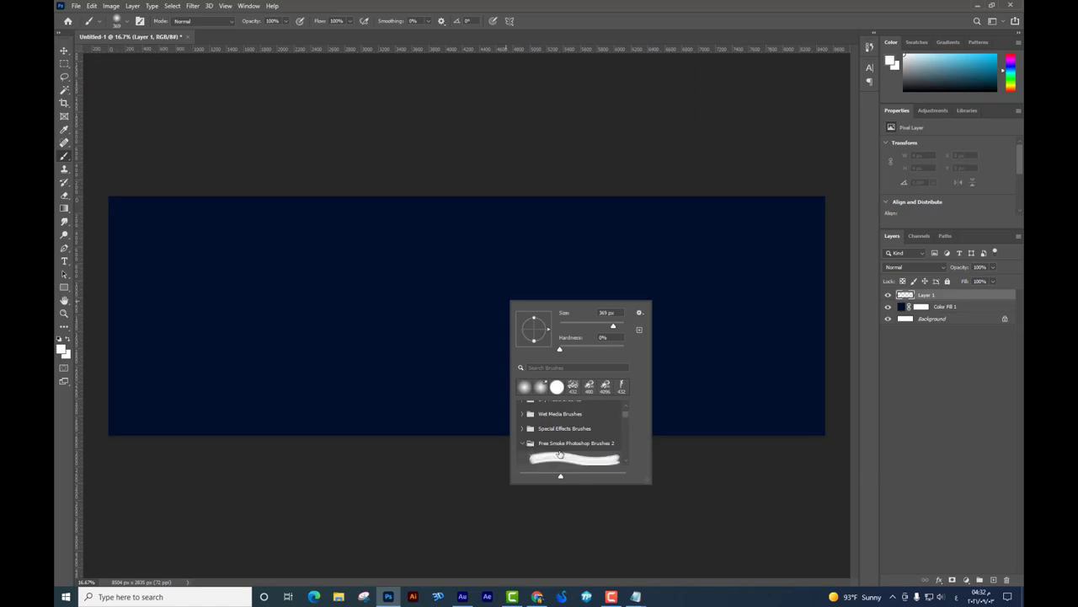
{"action": "left_click", "coordinate": [563, 457]}
{"action": "key", "text": "Return"}
{"action": "left_click", "coordinate": [449, 300]}
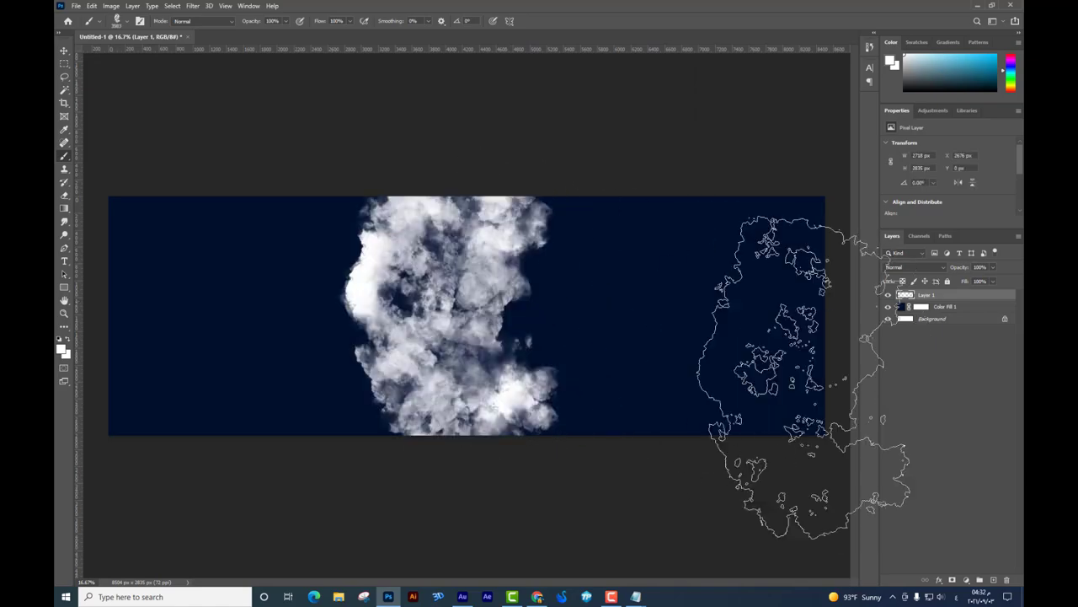
{"action": "key", "text": "ctrl+z"}
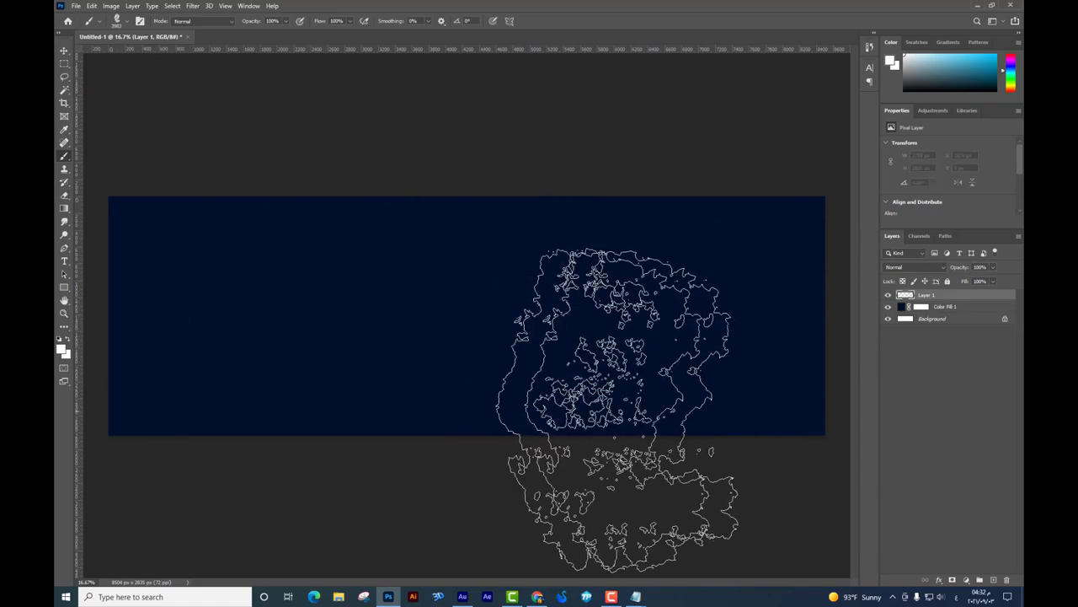
Try a white Hard Round disc from General Brushes, then undo it
{"action": "right_click", "coordinate": [674, 352]}
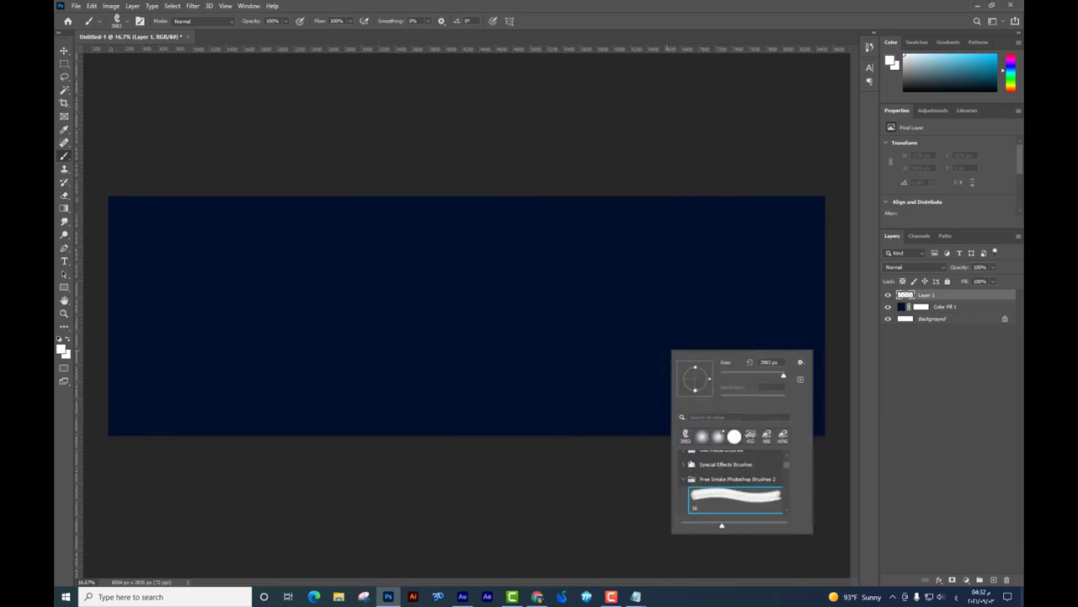
{"action": "scroll", "coordinate": [692, 466], "scroll_direction": "up", "scroll_amount": 3}
{"action": "left_click", "coordinate": [691, 459]}
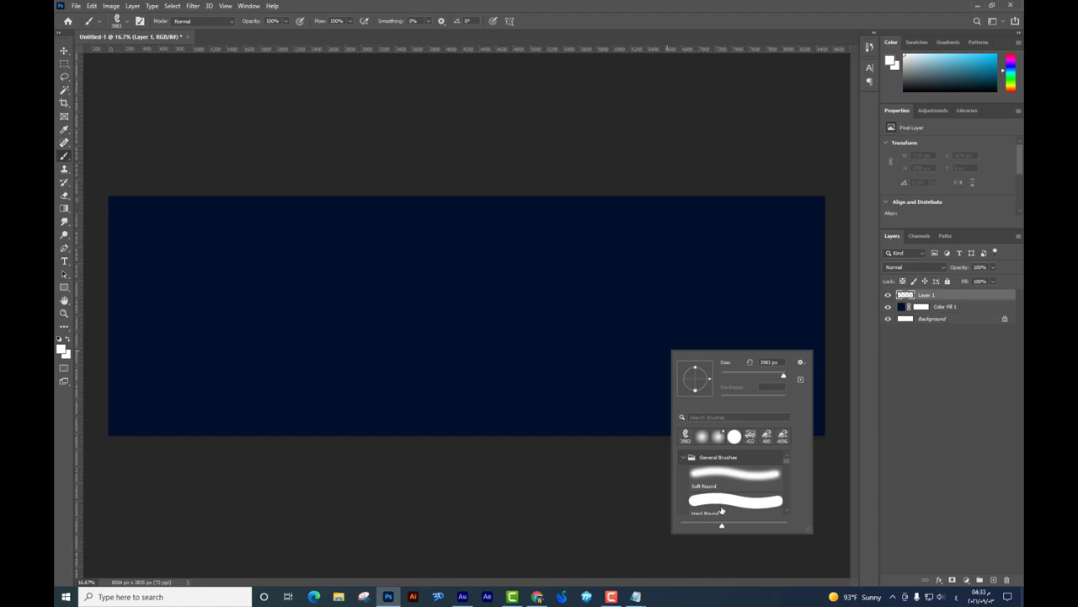
{"action": "left_click", "coordinate": [721, 502]}
{"action": "left_click", "coordinate": [566, 341]}
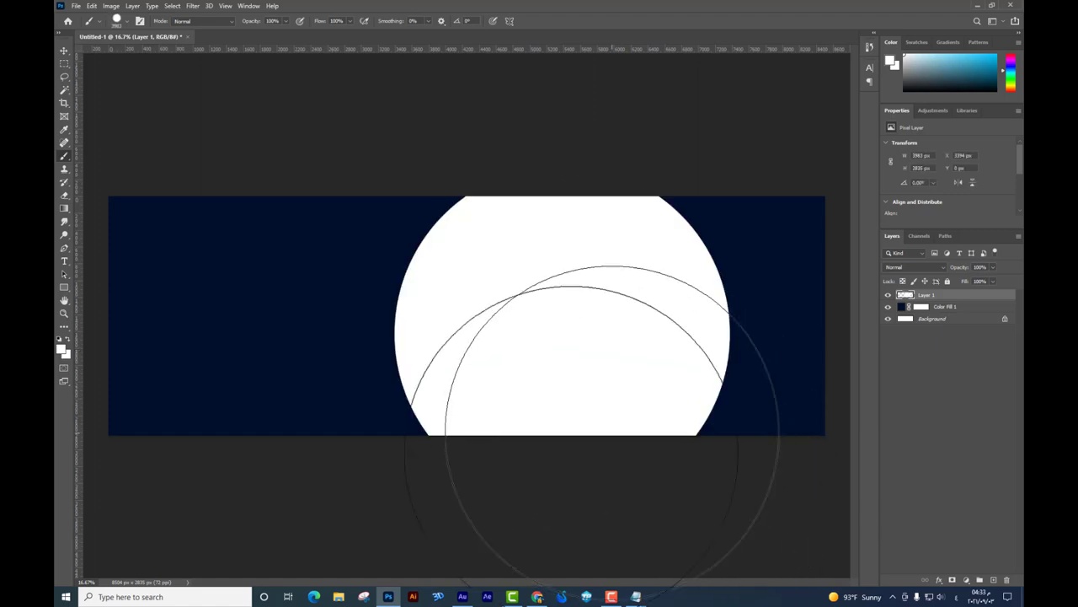
{"action": "key", "text": "ctrl+z"}
Try a soft white glow with Soft Round, undo it, and keep that brush
{"action": "right_click", "coordinate": [730, 455]}
{"action": "left_click", "coordinate": [702, 442]}
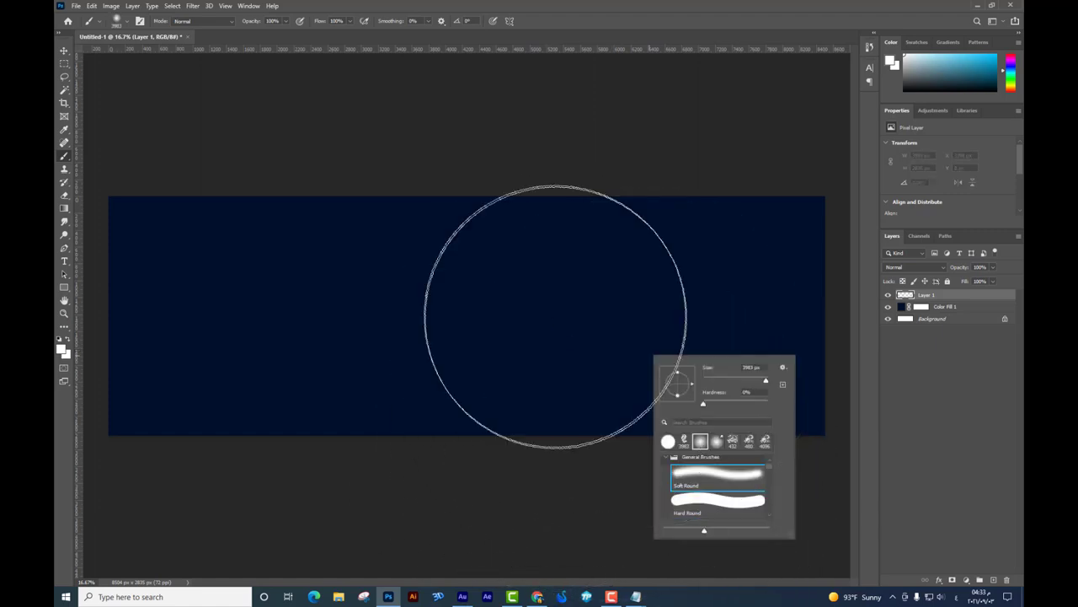
{"action": "left_click", "coordinate": [556, 308]}
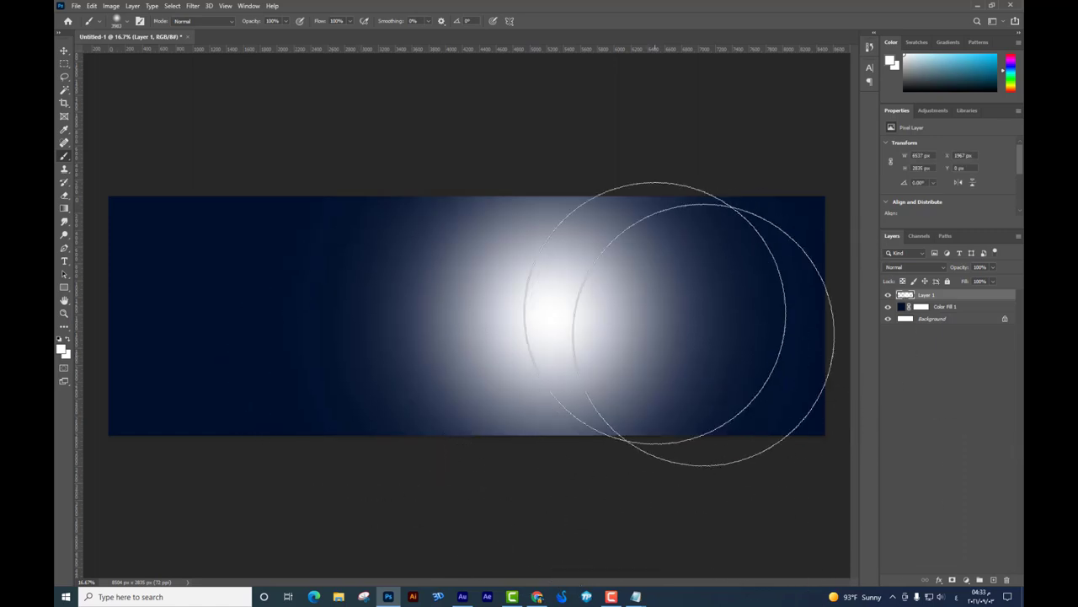
{"action": "key", "text": "ctrl+z"}
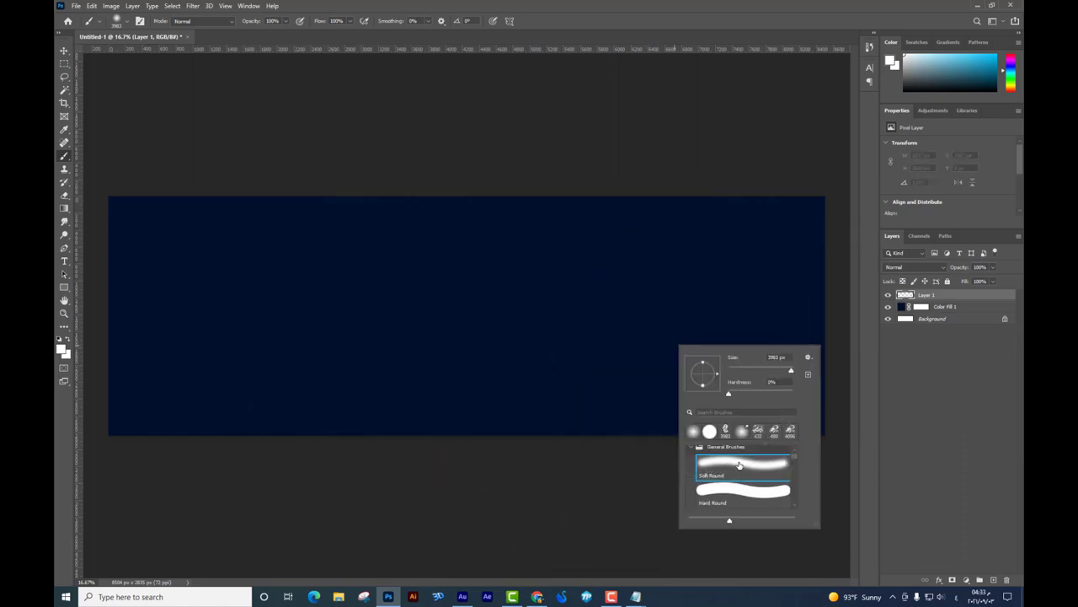
{"action": "double_click", "coordinate": [740, 464]}
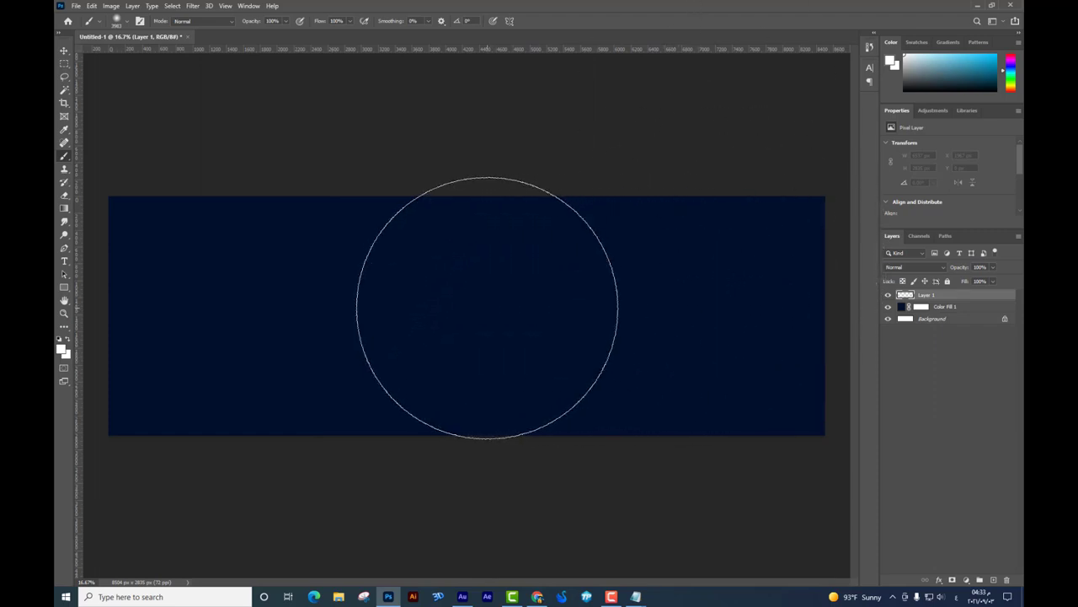
{"action": "key", "text": "alt"}
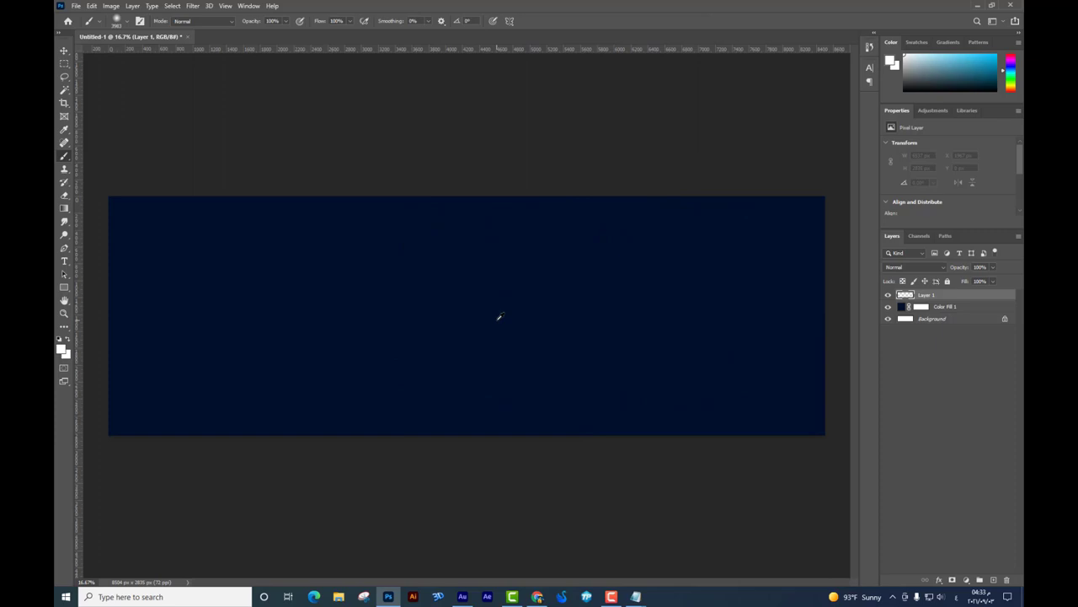
Sample the navy from the canvas, set white #ffffff, swap colours, and choose the soft round tip
{"action": "left_click", "coordinate": [499, 317], "text": "alt"}
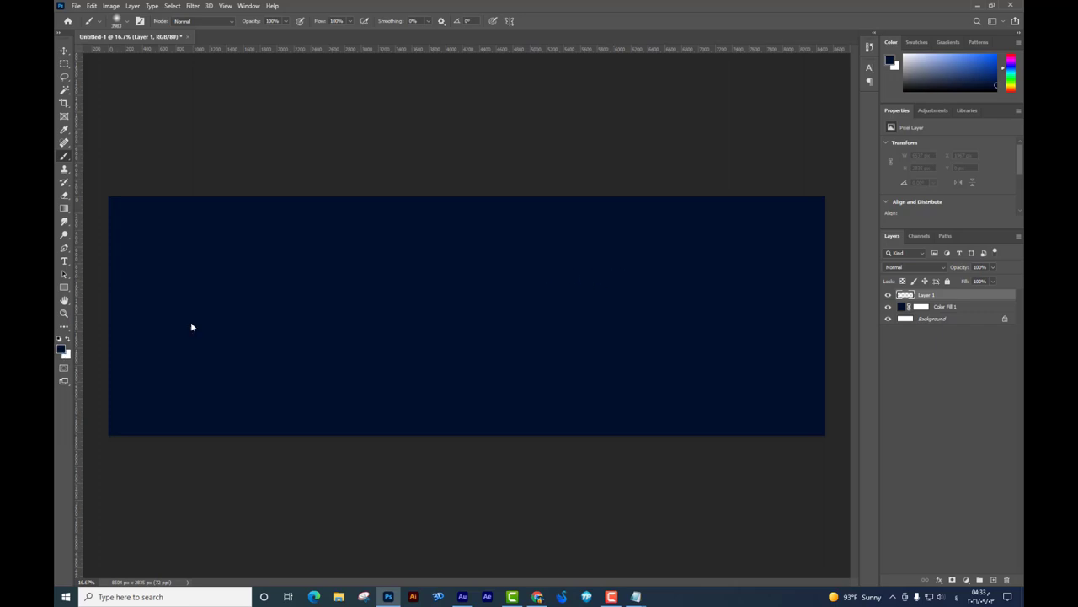
{"action": "left_click", "coordinate": [61, 348]}
{"action": "type", "text": "ffffff"}
{"action": "left_click", "coordinate": [982, 152]}
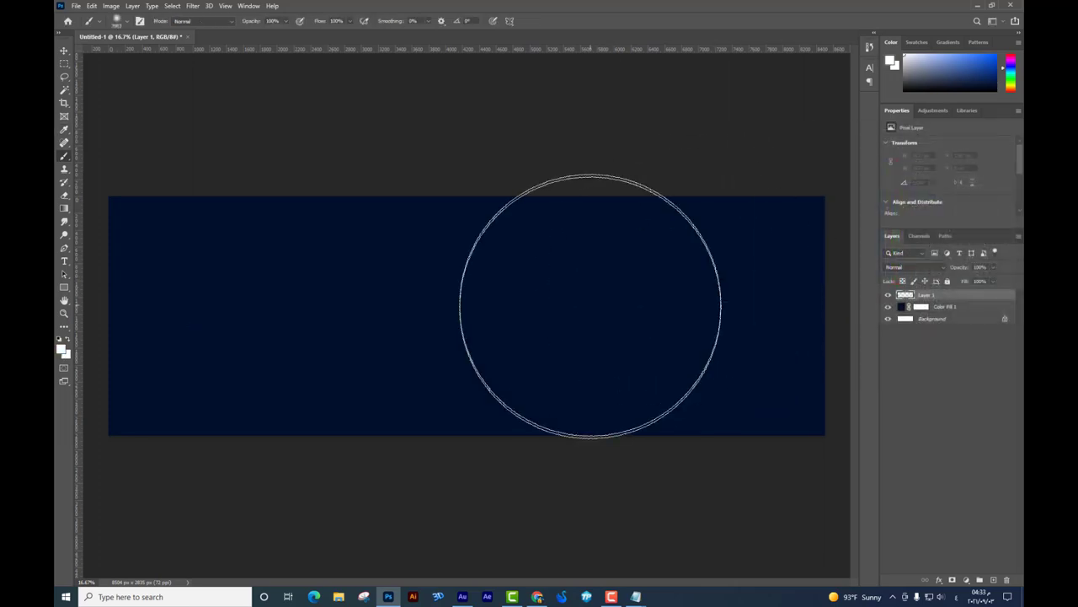
{"action": "key", "text": "x"}
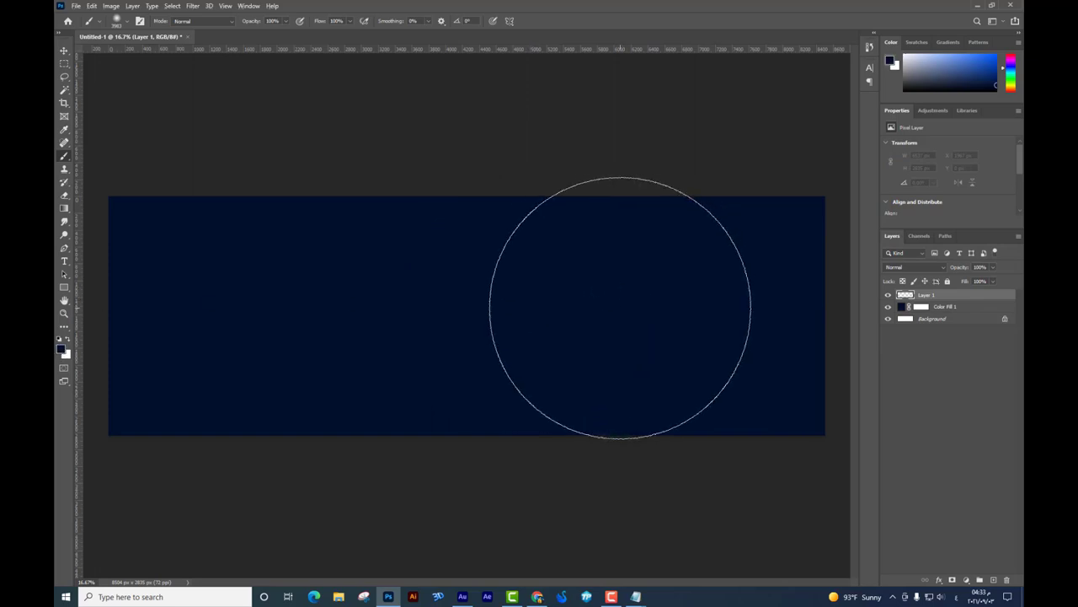
{"action": "right_click", "coordinate": [621, 308]}
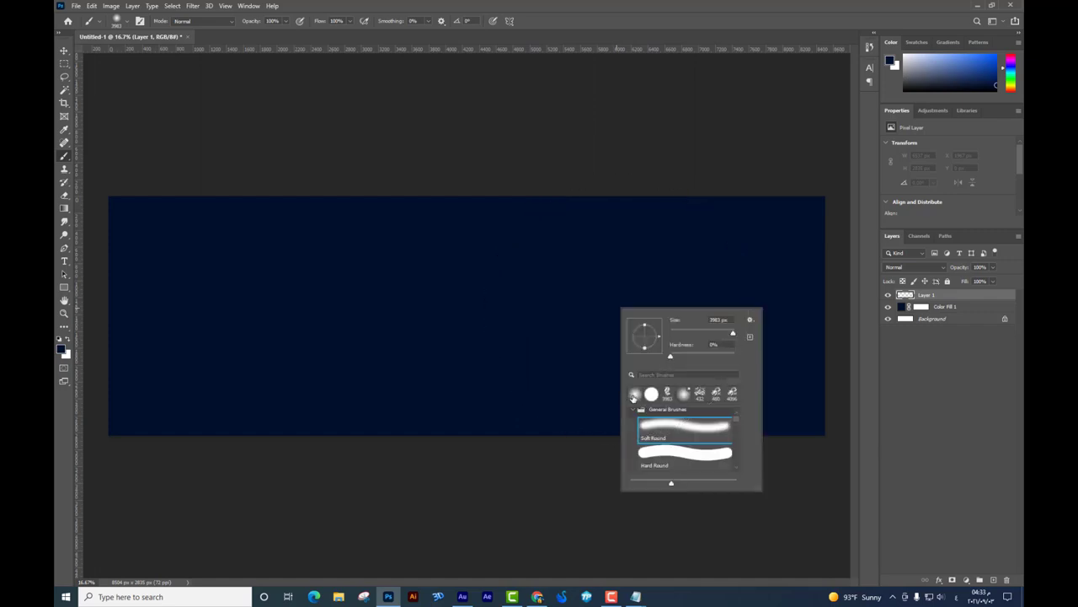
{"action": "left_click", "coordinate": [633, 396]}
{"action": "left_click", "coordinate": [61, 349]}
Set bright blue, size the soft brush near 3983 px, and paint a glow at centre
{"action": "left_click_drag", "start_coordinate": [861, 195], "coordinate": [884, 175]}
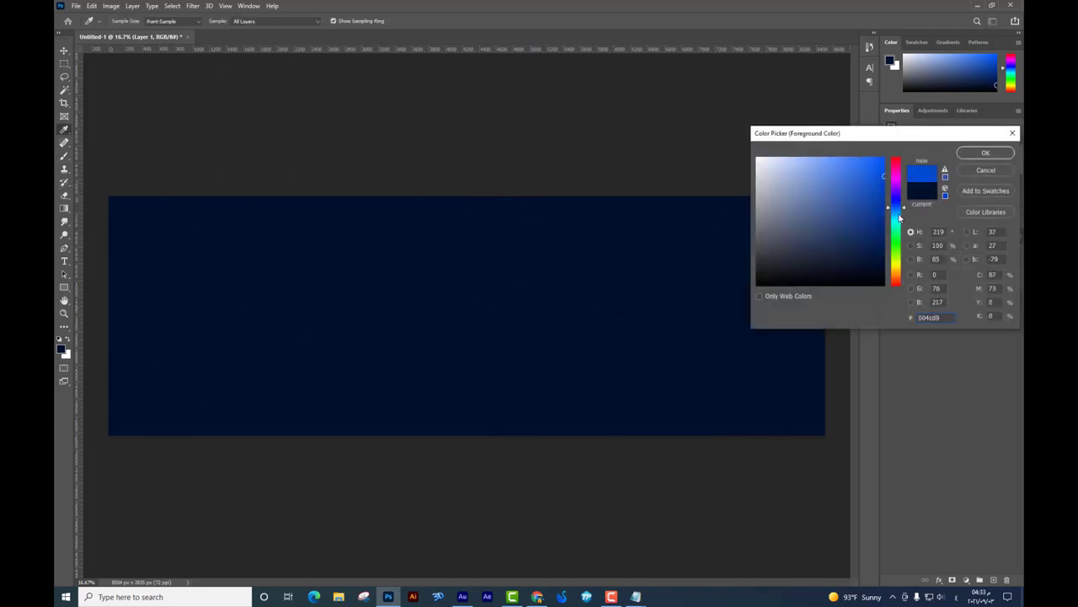
{"action": "left_click_drag", "start_coordinate": [900, 218], "coordinate": [900, 215]}
{"action": "left_click", "coordinate": [1000, 155]}
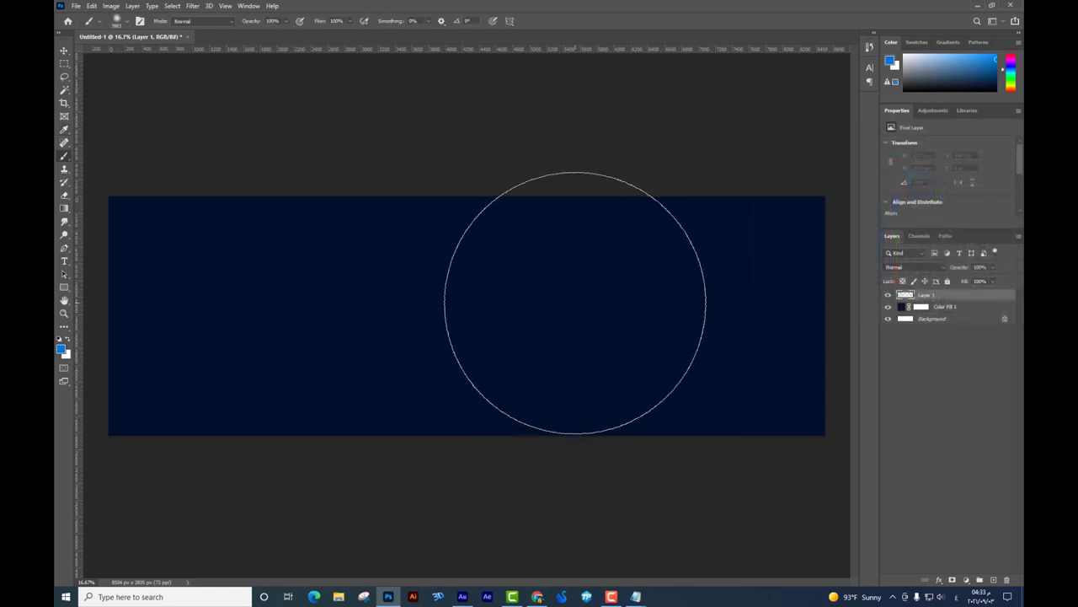
{"action": "right_click", "coordinate": [642, 305]}
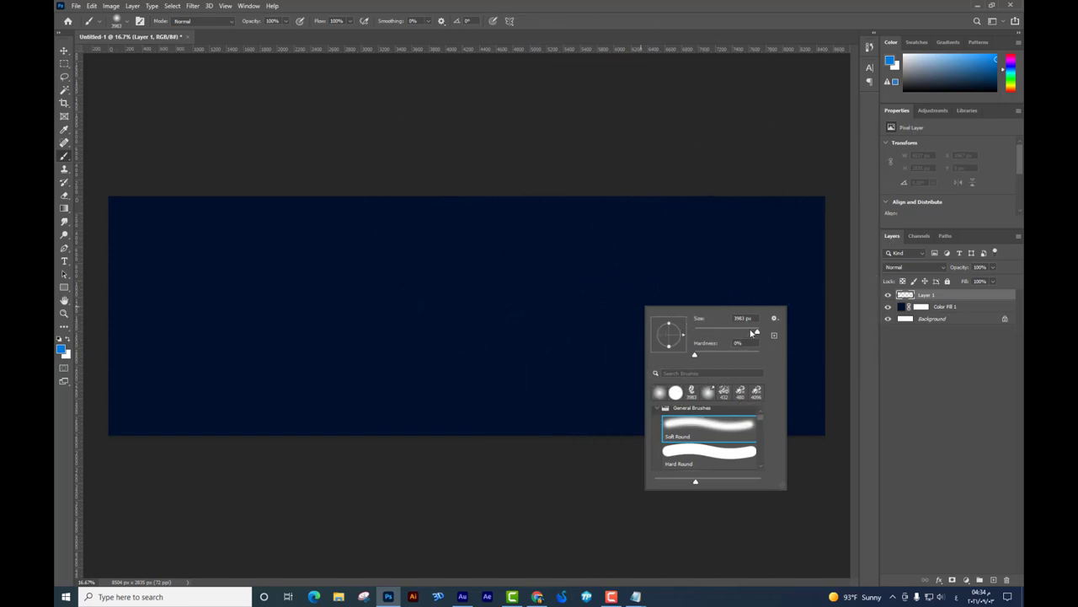
{"action": "left_click_drag", "start_coordinate": [752, 334], "coordinate": [748, 328]}
{"action": "left_click_drag", "start_coordinate": [746, 336], "coordinate": [757, 333]}
{"action": "left_click_drag", "start_coordinate": [714, 334], "coordinate": [756, 332]}
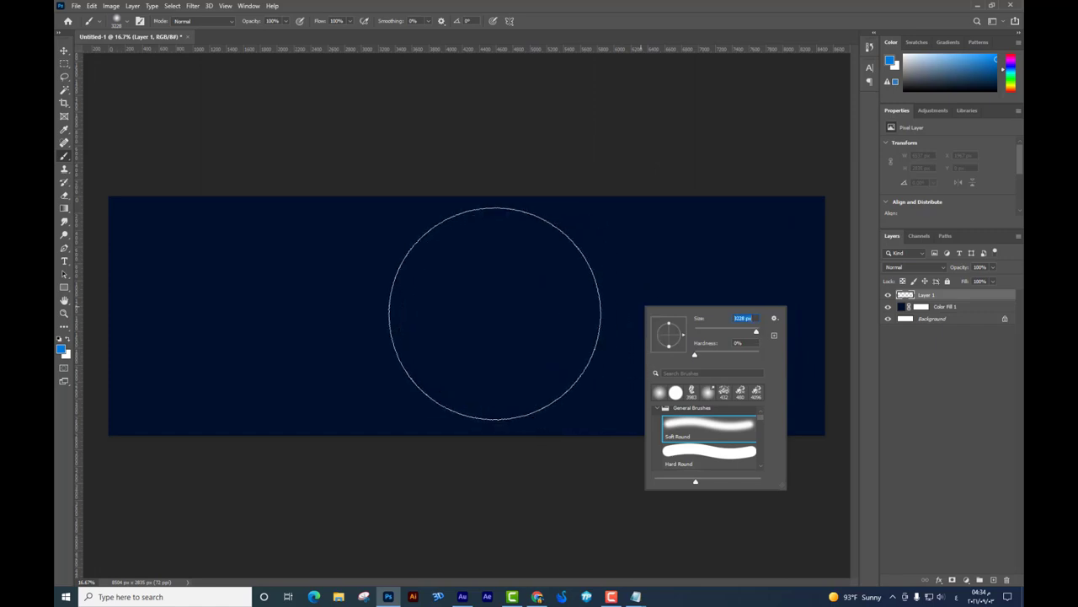
{"action": "key", "text": "Return"}
{"action": "left_click", "coordinate": [494, 314]}
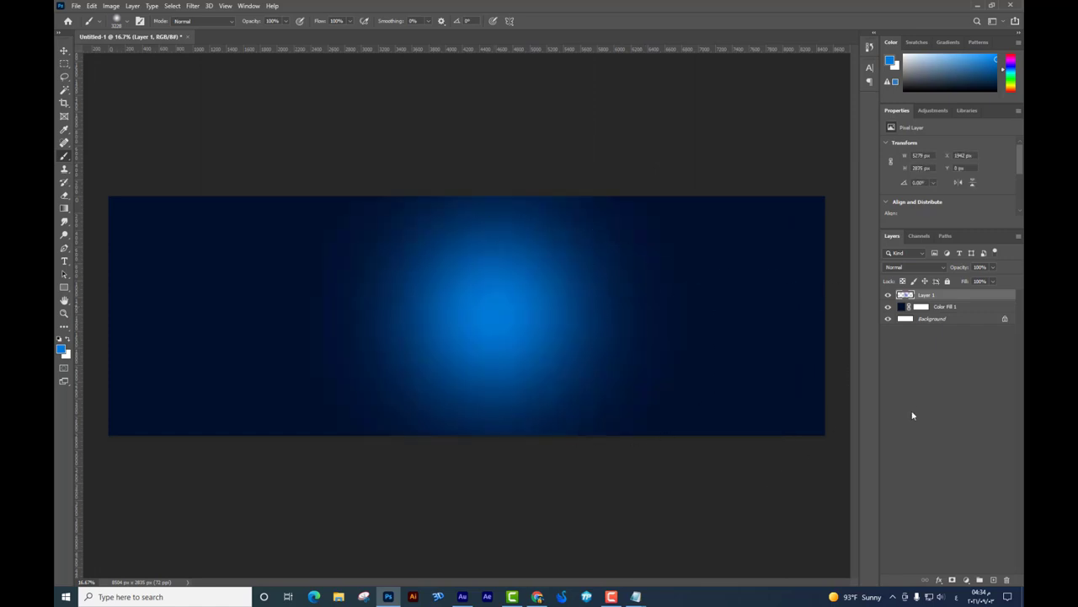
Try a red glow left of the blue, then undo it
{"action": "left_click", "coordinate": [65, 351]}
{"action": "left_click_drag", "start_coordinate": [896, 188], "coordinate": [897, 159]}
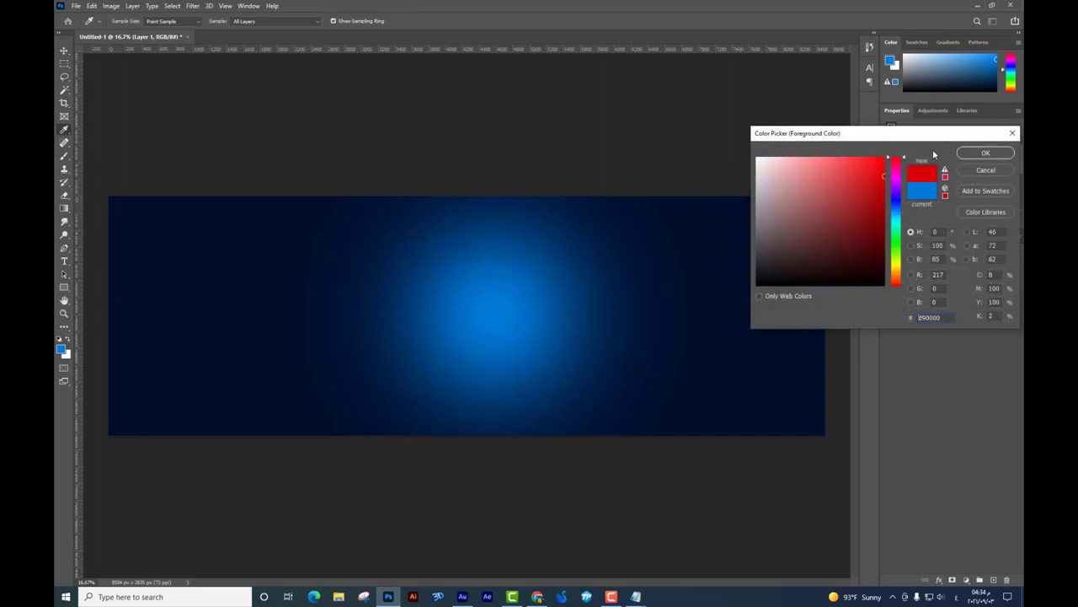
{"action": "left_click", "coordinate": [984, 152]}
{"action": "left_click", "coordinate": [330, 313]}
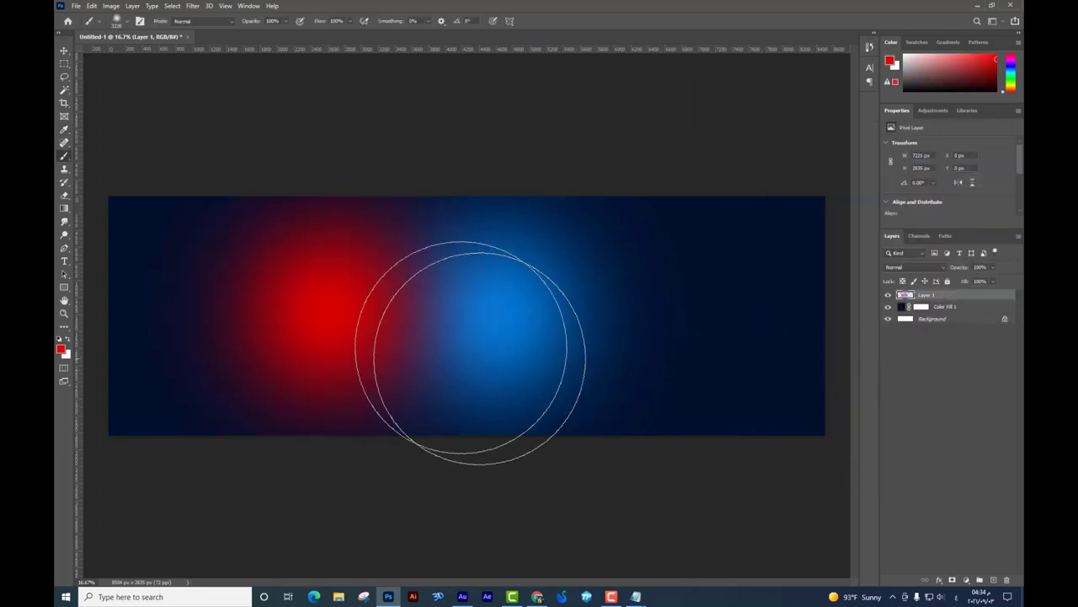
{"action": "key", "text": "ctrl+z"}
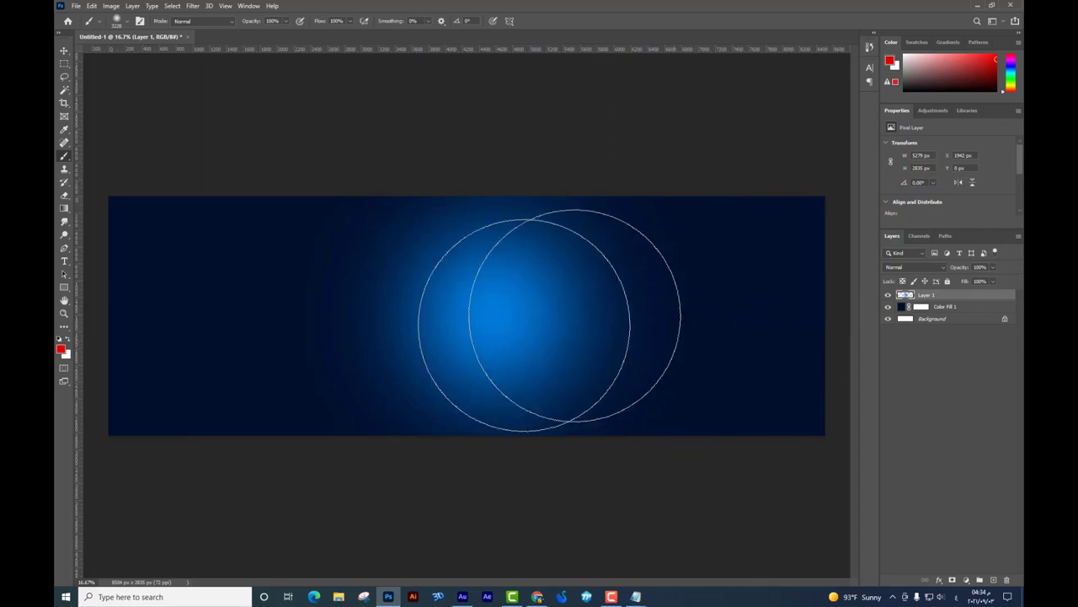
Move the blue glow and free-transform it wider to 9681 × 2835 px
{"action": "key", "text": "v"}
{"action": "mouse_move", "coordinate": [583, 357]}
{"action": "left_mouse_down"}
{"action": "mouse_move", "coordinate": [613, 386]}
{"action": "mouse_move", "coordinate": [666, 354]}
{"action": "left_mouse_up"}
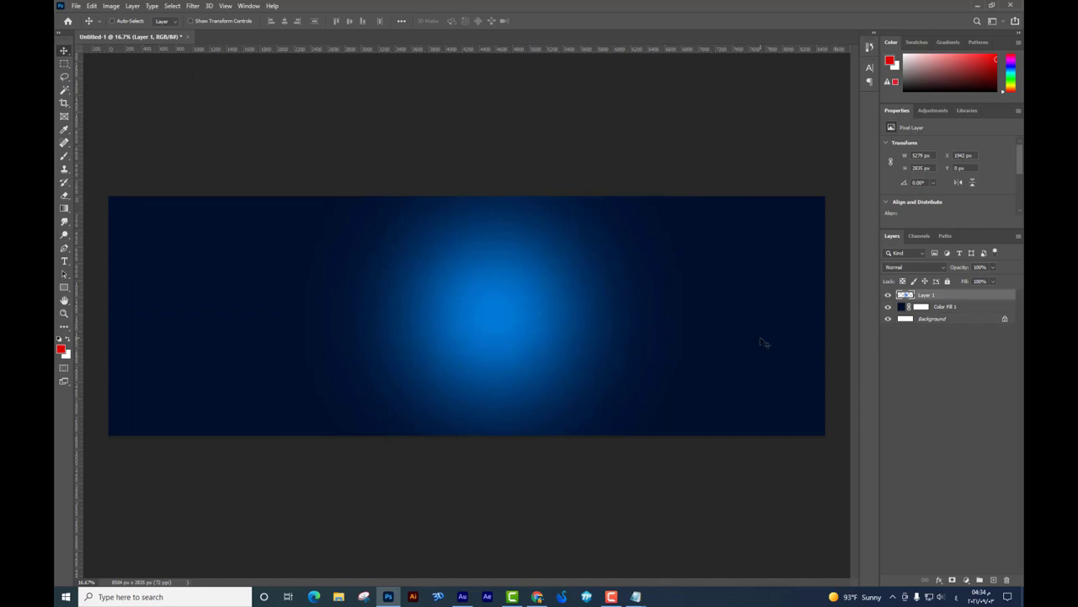
{"action": "key", "text": "ctrl+t"}
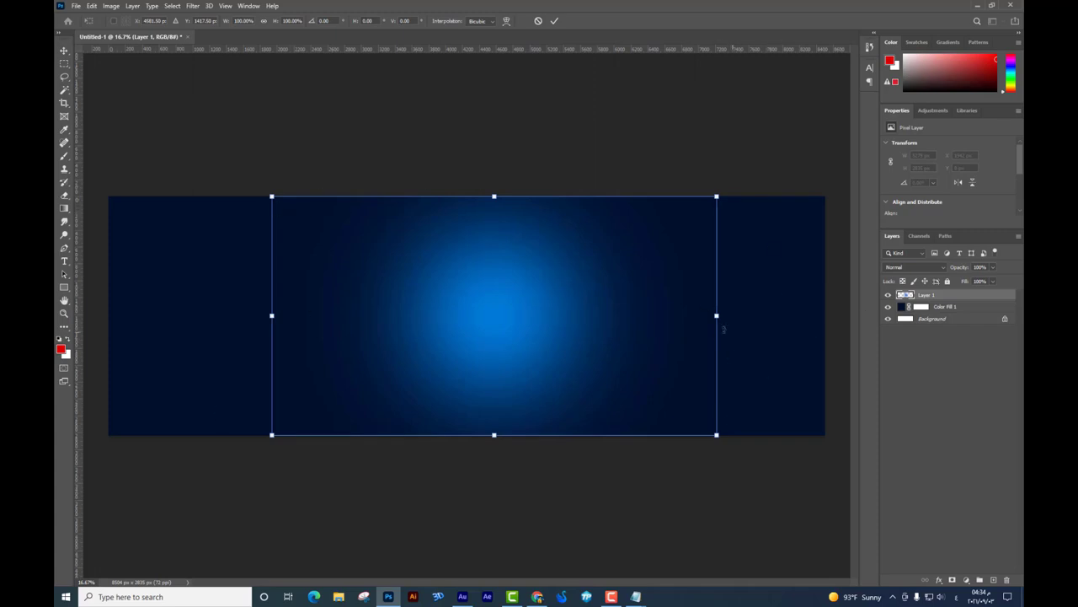
{"action": "left_click_drag", "start_coordinate": [717, 316], "coordinate": [881, 303]}
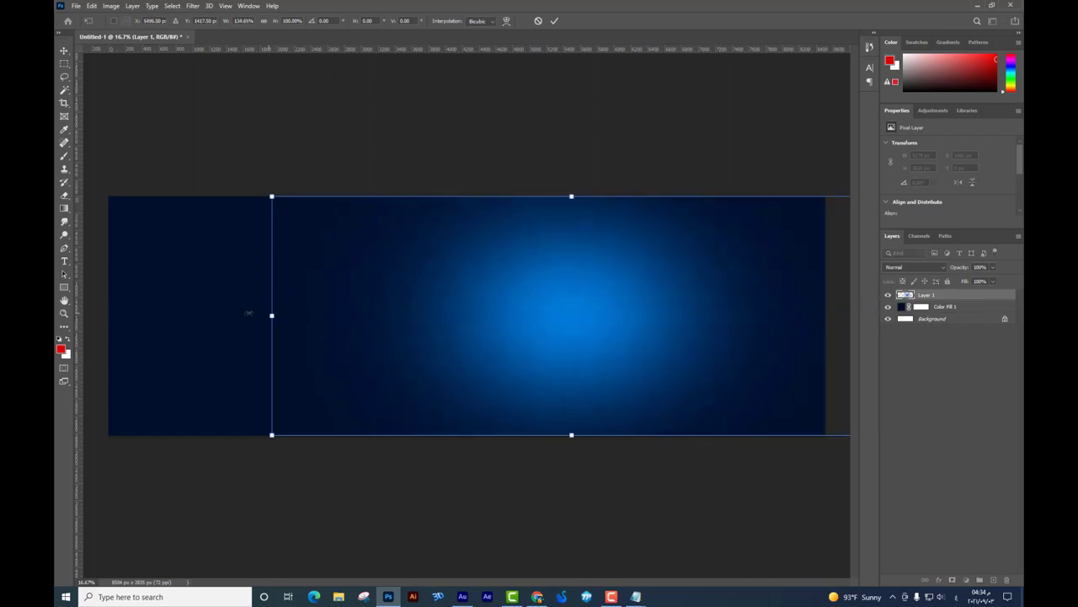
{"action": "left_click_drag", "start_coordinate": [248, 312], "coordinate": [73, 286]}
{"action": "key", "text": "Return"}
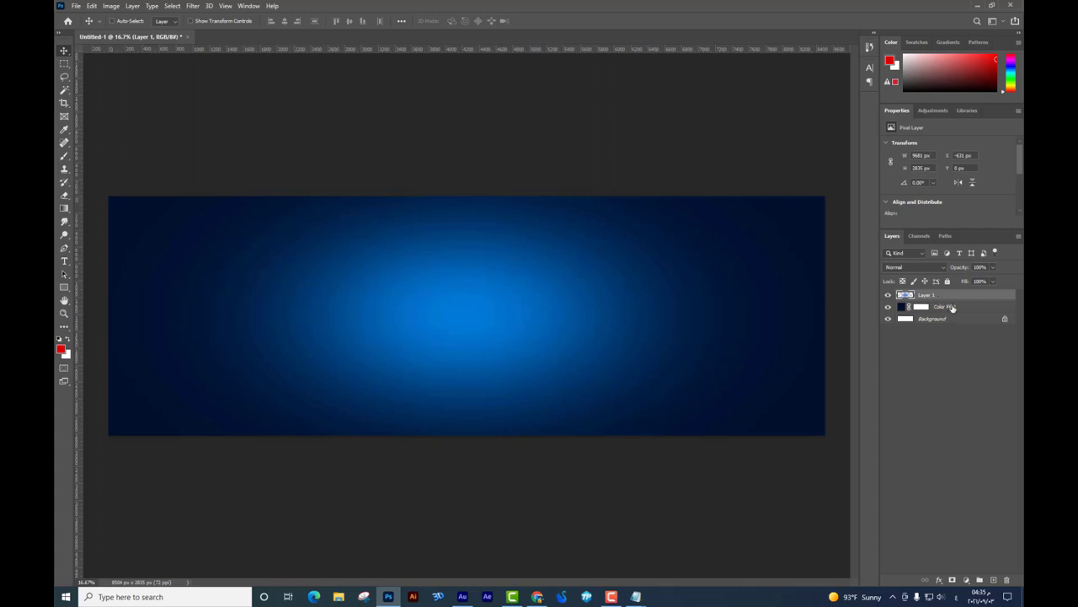
Toggle visibility of the blue glow, navy fill and Background layers to inspect each one
{"action": "left_click_drag", "start_coordinate": [952, 308], "coordinate": [938, 326]}
{"action": "key", "text": "ctrl+z"}
{"action": "left_click", "coordinate": [887, 295]}
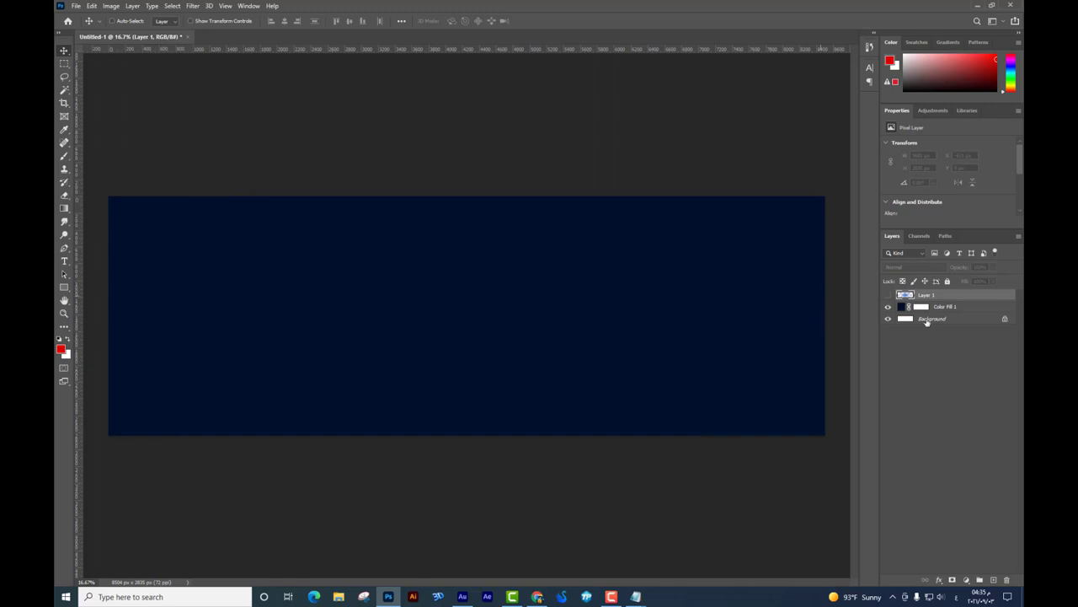
{"action": "left_click", "coordinate": [884, 296]}
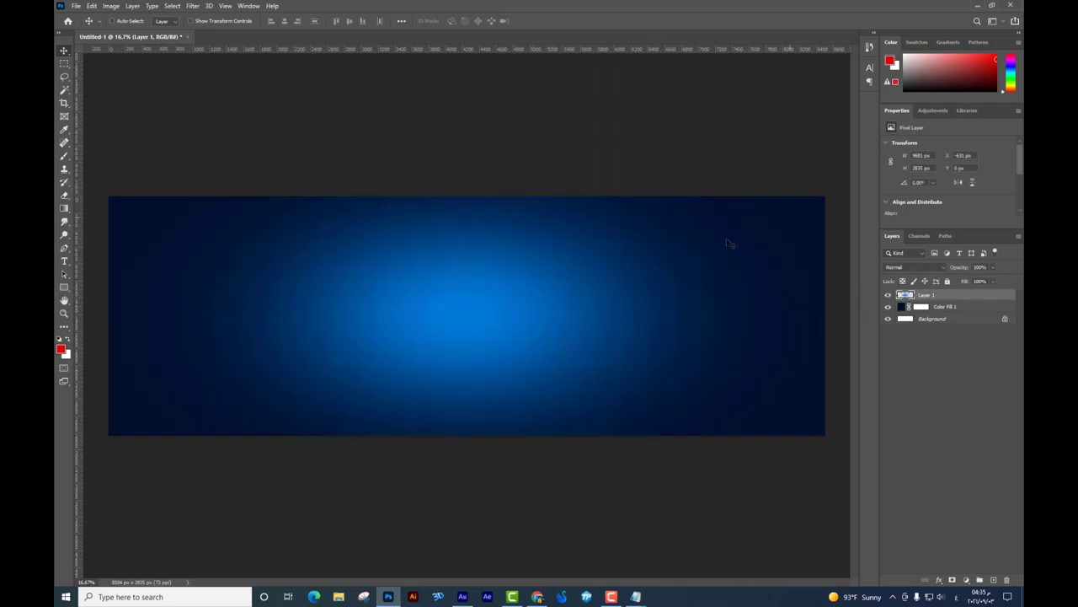
{"action": "left_click", "coordinate": [888, 295]}
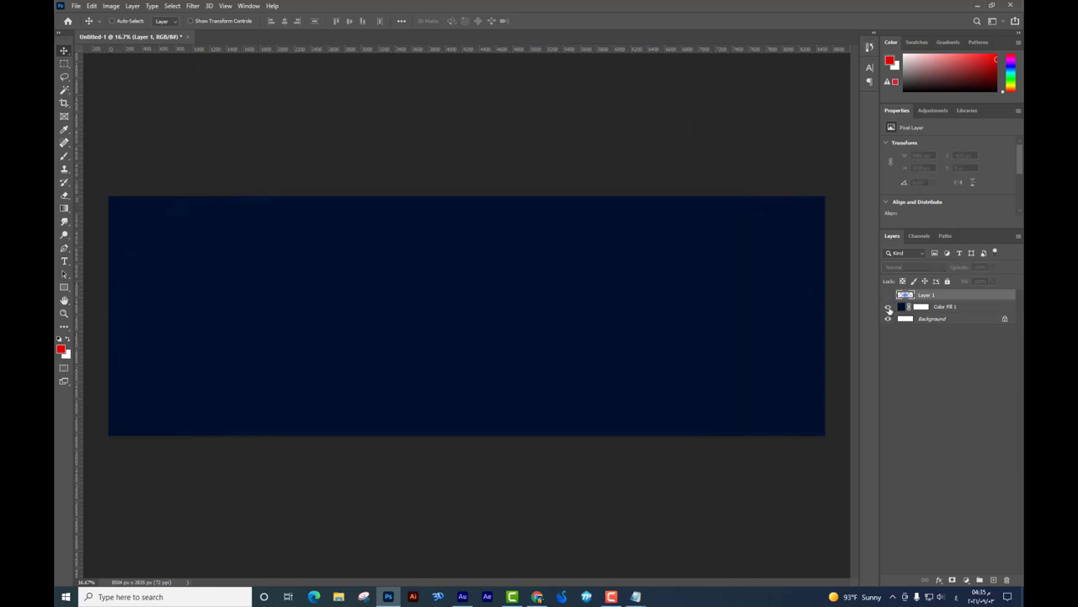
{"action": "left_click", "coordinate": [888, 307]}
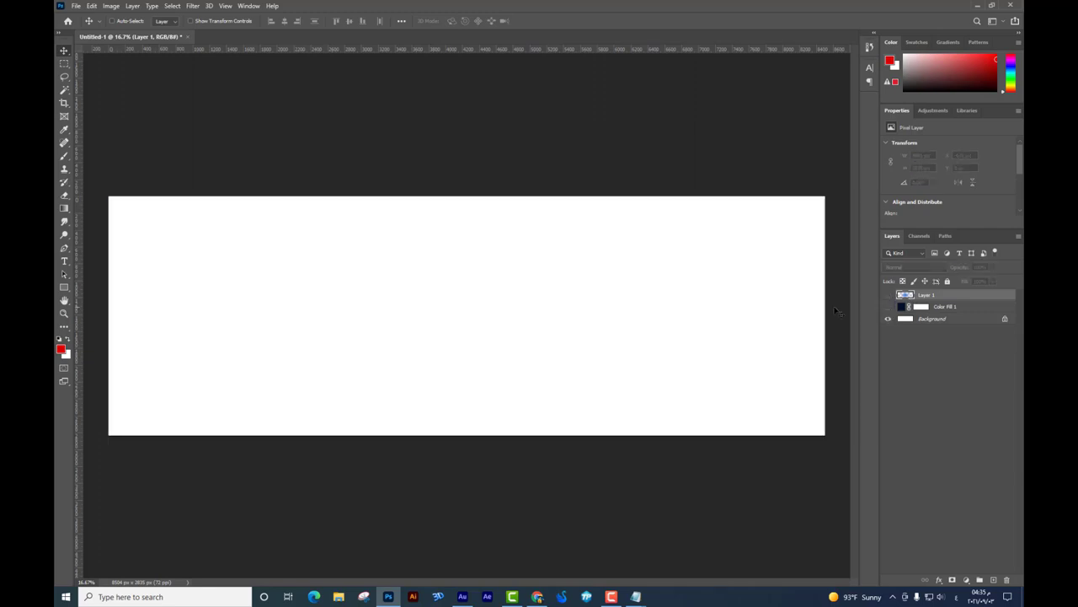
{"action": "left_click", "coordinate": [888, 307]}
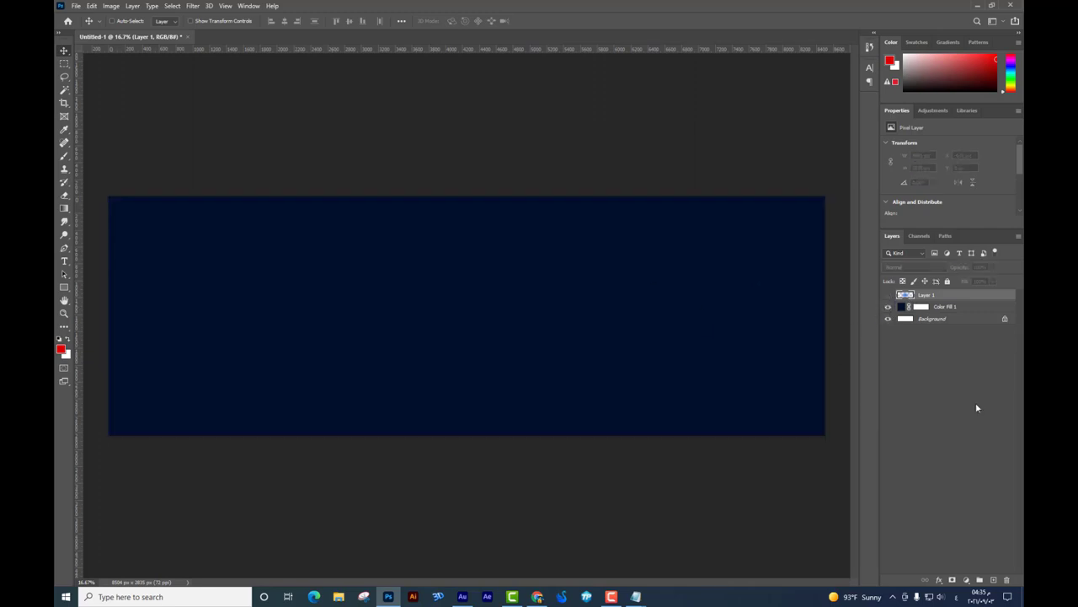
{"action": "left_click", "coordinate": [888, 306]}
{"action": "left_click", "coordinate": [961, 320]}
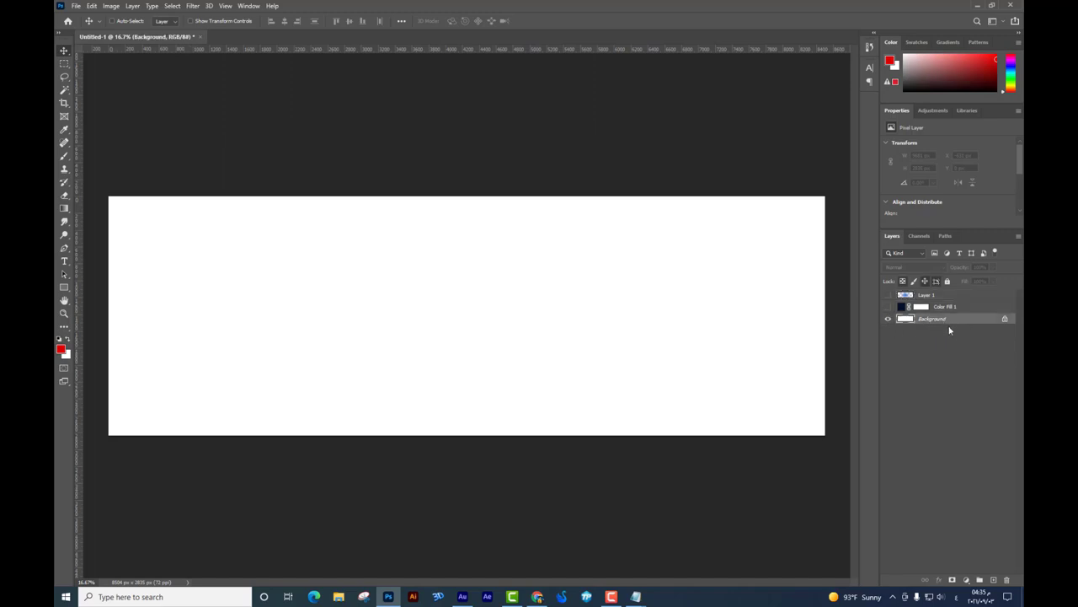
{"action": "left_click", "coordinate": [888, 319]}
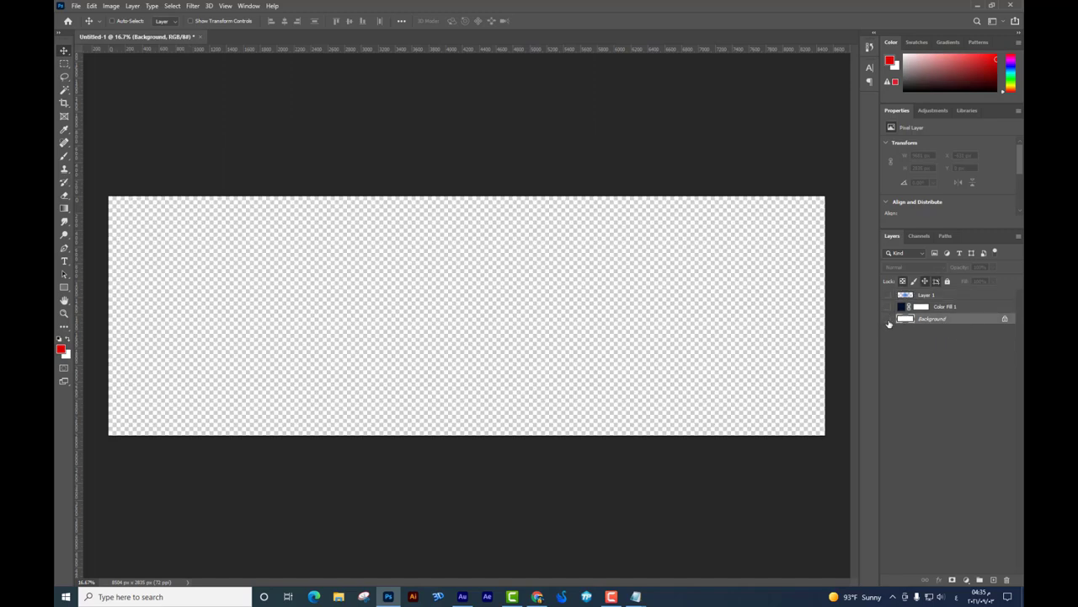
{"action": "left_click", "coordinate": [888, 318]}
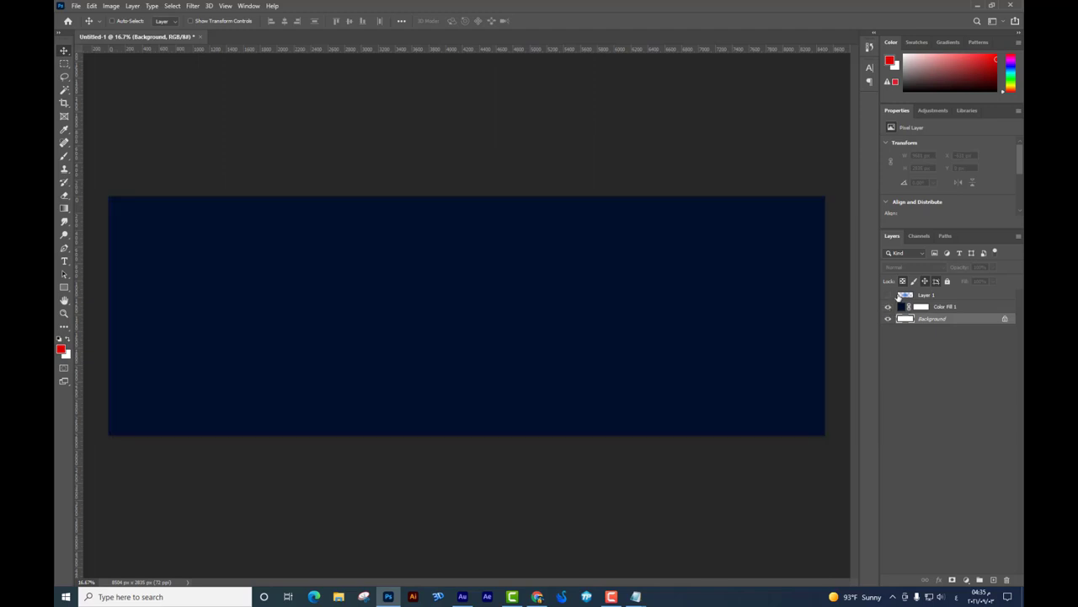
{"action": "left_click", "coordinate": [888, 295]}
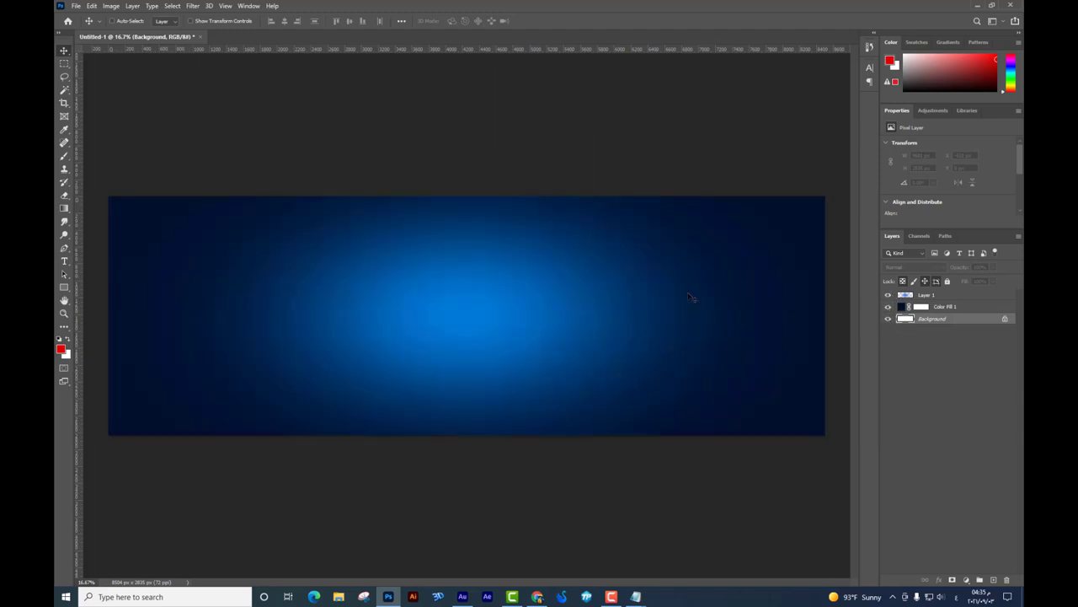
Select Layer 1 from the canvas and try Free Transform without changing it
{"action": "right_click", "coordinate": [550, 301]}
{"action": "left_click", "coordinate": [564, 304]}
{"action": "key", "text": "ctrl+t"}
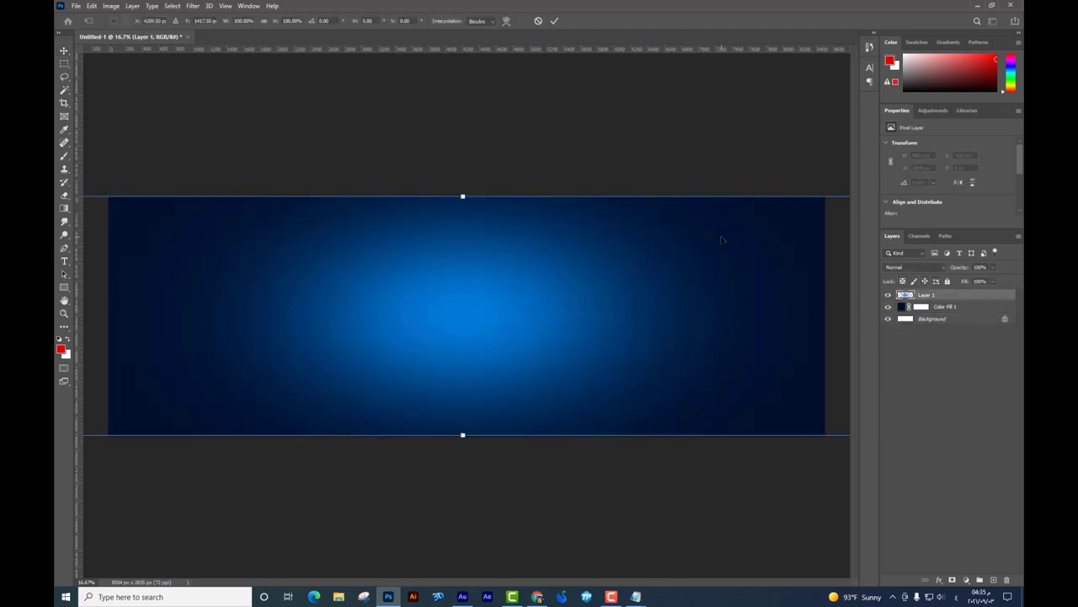
{"action": "key", "text": "Escape"}
{"action": "key", "text": "ctrl+t"}
{"action": "key", "text": "Escape"}
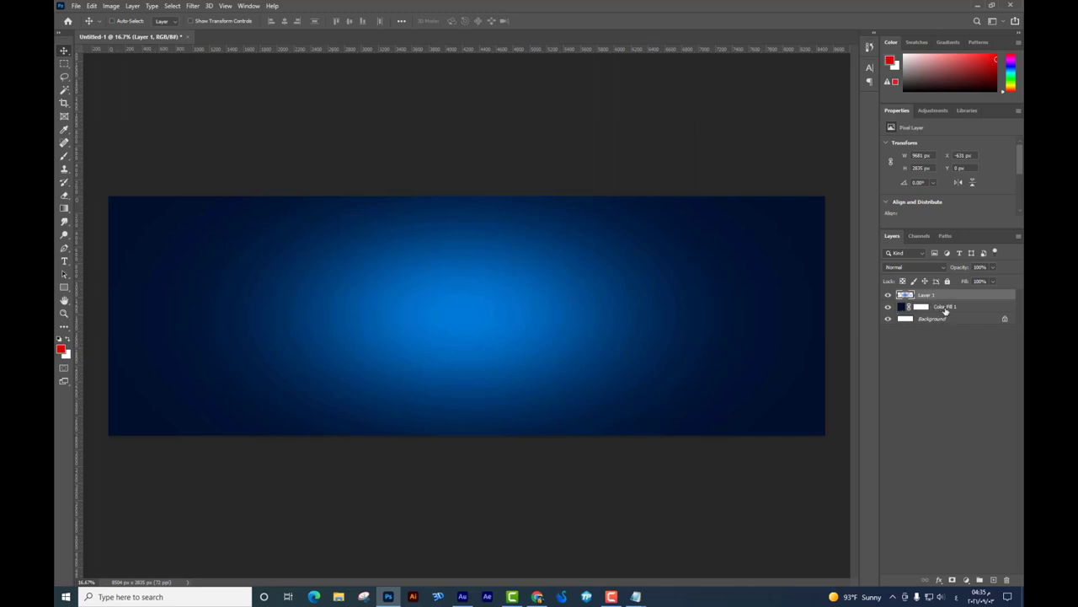
Merge Color Fill 1 into Layer 1 with Ctrl+E and compare the result
{"action": "left_click", "coordinate": [946, 310], "text": "shift"}
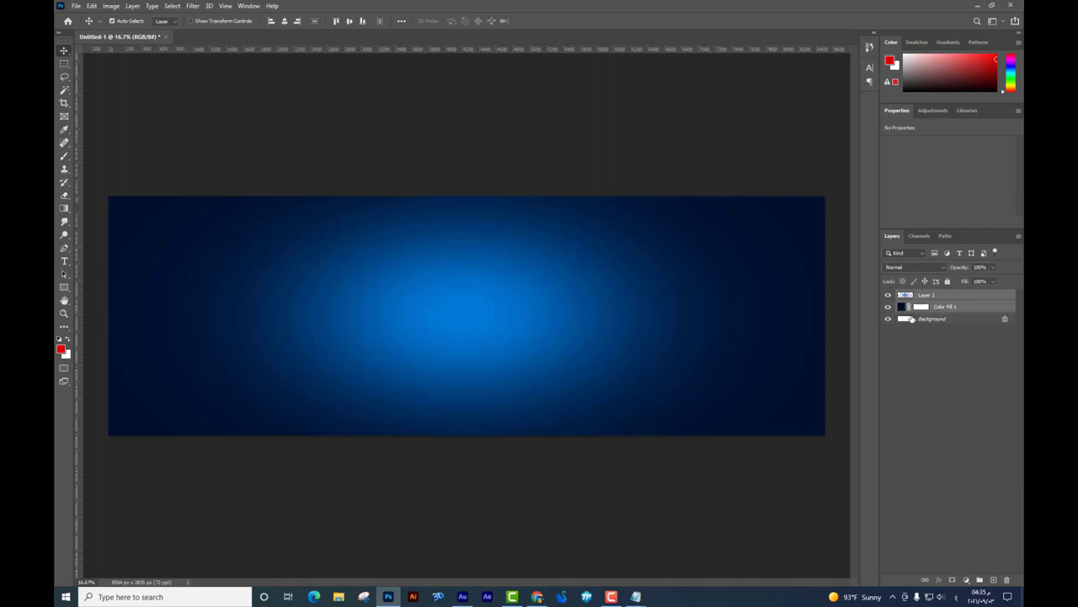
{"action": "key", "text": "ctrl+e"}
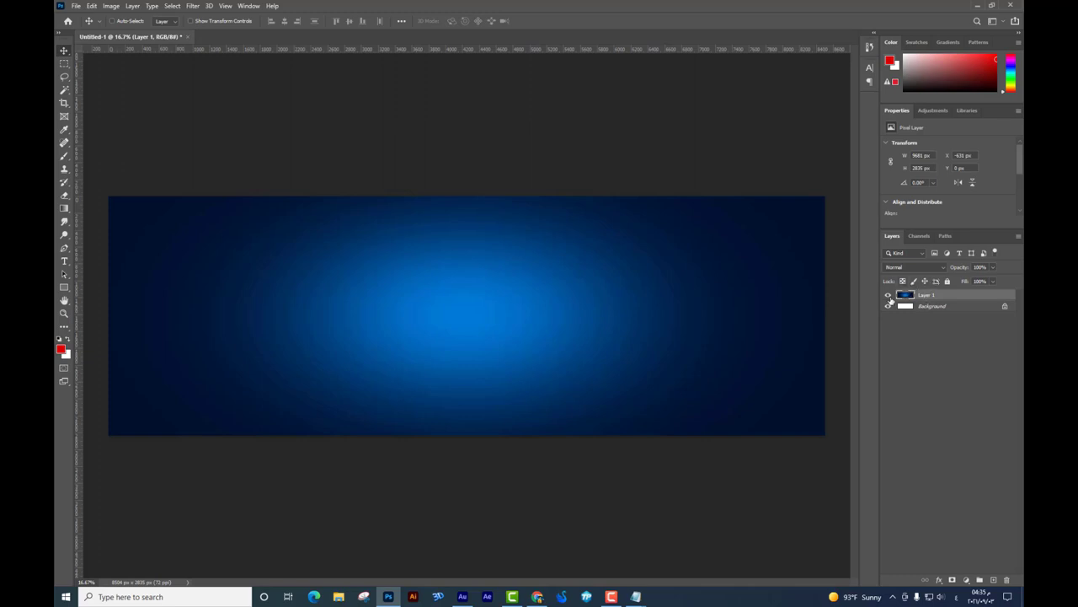
{"action": "left_click", "coordinate": [889, 295]}
{"action": "left_click", "coordinate": [888, 295]}
{"action": "left_click", "coordinate": [888, 295]}
Shift Layer 1's hue toward cyan in Hue/Saturation so the blue glow becomes teal
{"action": "key", "text": "ctrl+u"}
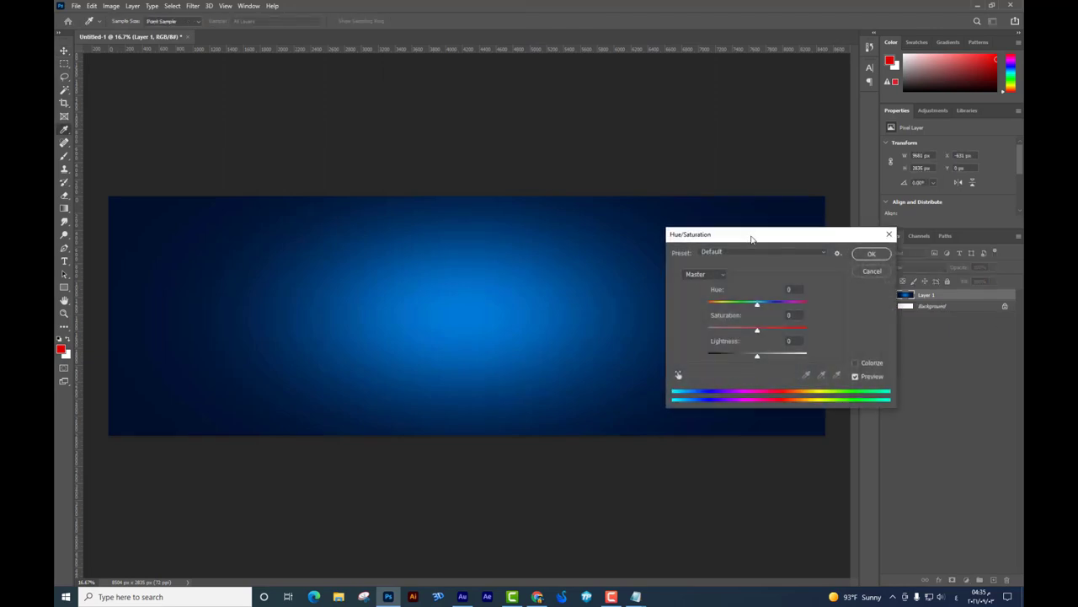
{"action": "left_click_drag", "start_coordinate": [752, 240], "coordinate": [866, 222]}
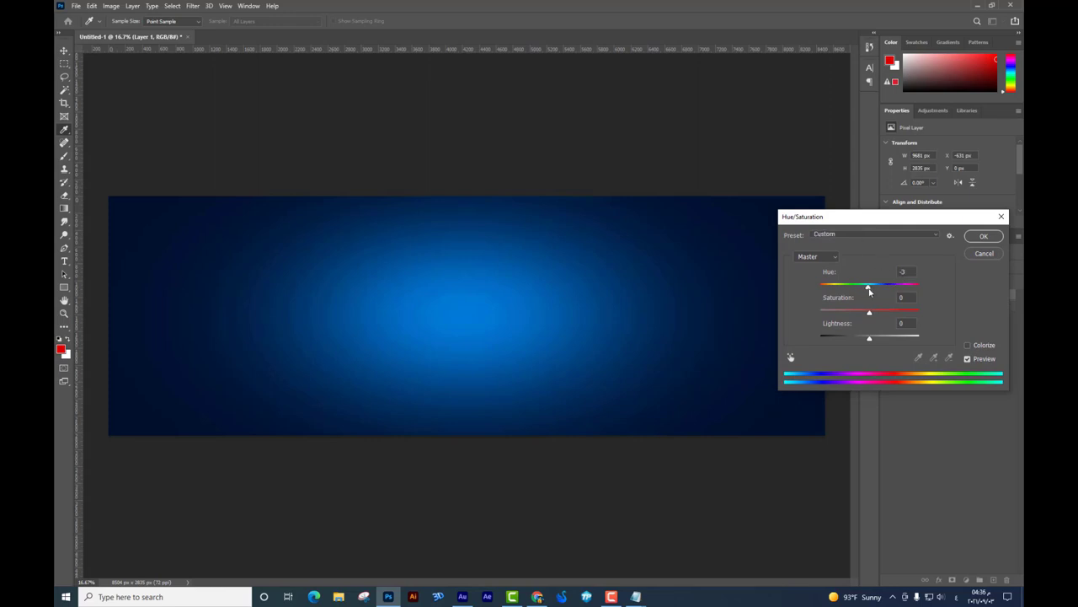
{"action": "mouse_move", "coordinate": [871, 290]}
{"action": "left_mouse_down"}
{"action": "mouse_move", "coordinate": [908, 292]}
{"action": "mouse_move", "coordinate": [822, 291]}
{"action": "mouse_move", "coordinate": [854, 289]}
{"action": "left_mouse_up"}
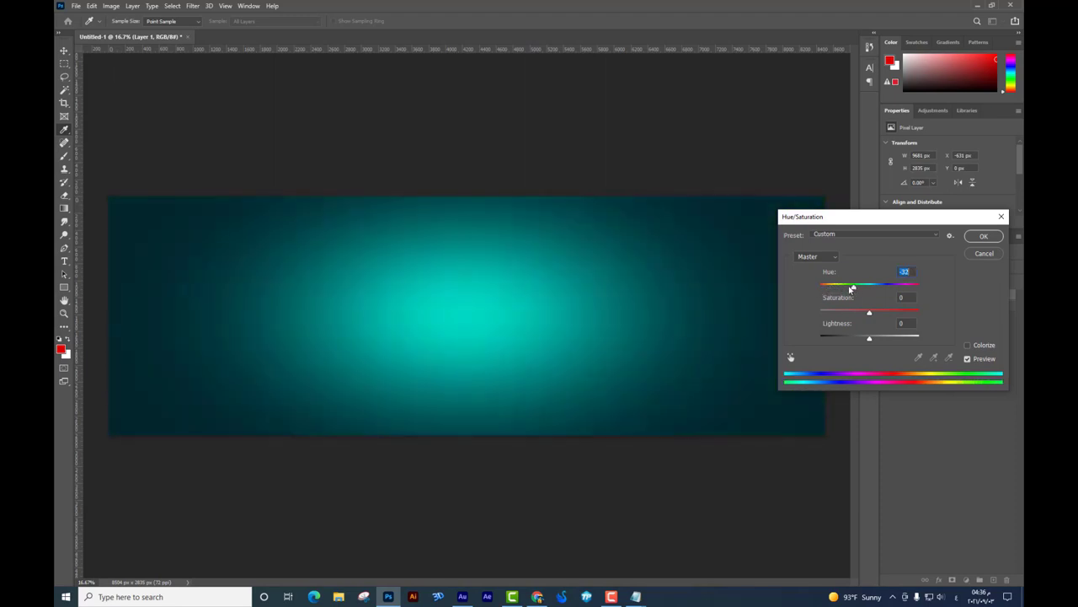
{"action": "left_click", "coordinate": [985, 236]}
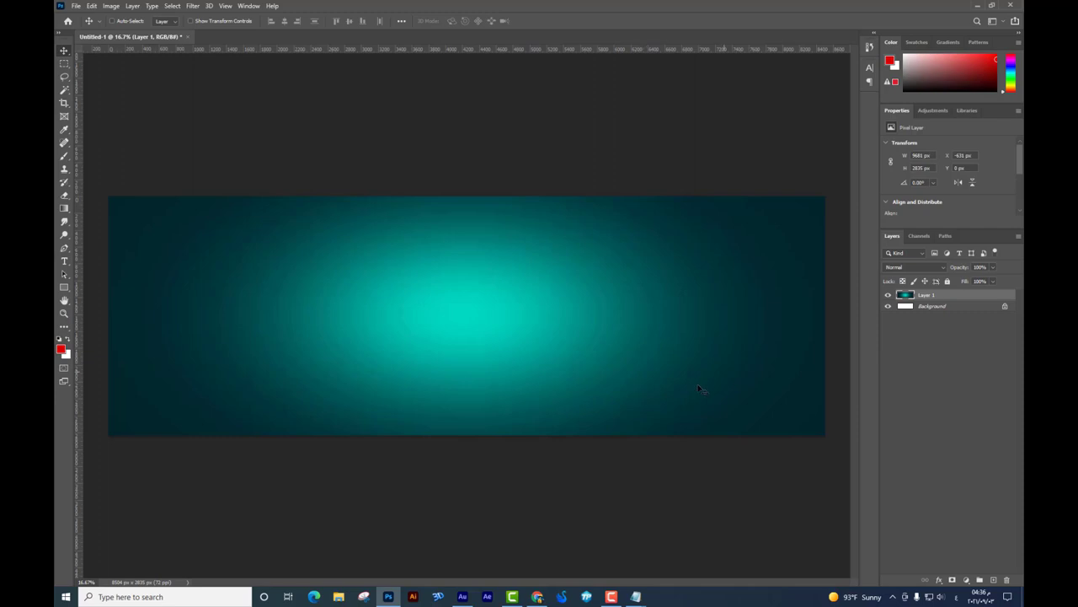
{"action": "mouse_move", "coordinate": [635, 597]}
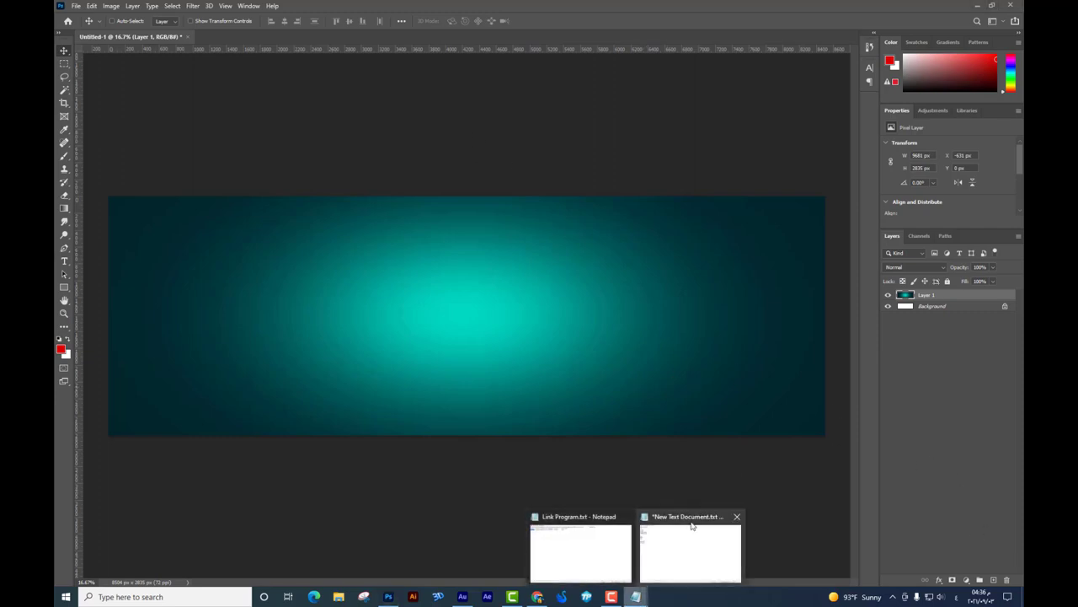
{"action": "left_click", "coordinate": [686, 548]}
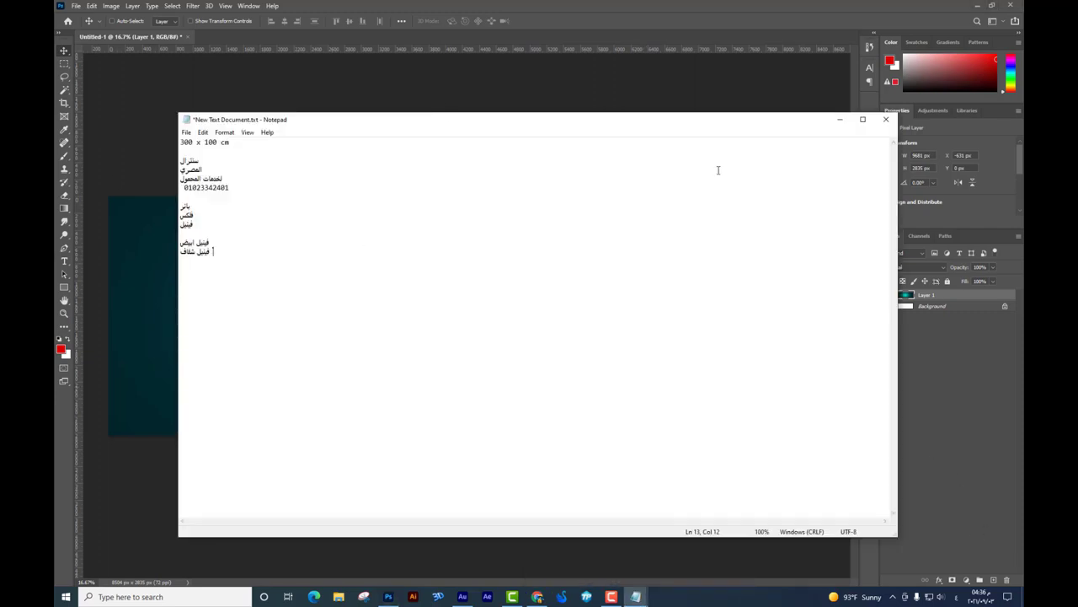
{"action": "left_click", "coordinate": [840, 119]}
{"action": "key", "text": "t"}
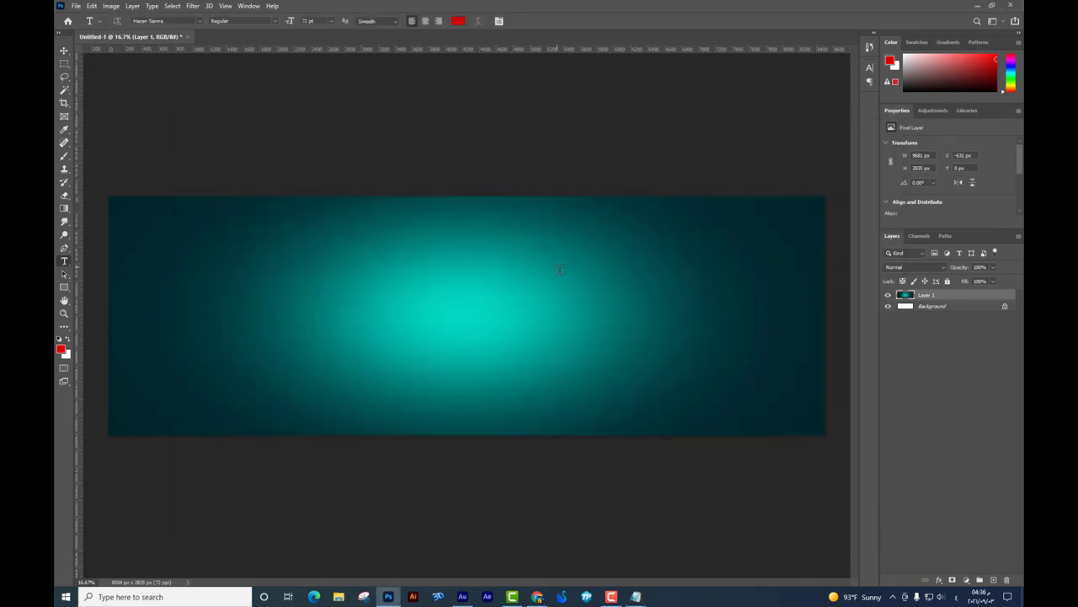
{"action": "left_click", "coordinate": [562, 275]}
{"action": "key", "text": "ctrl+v"}
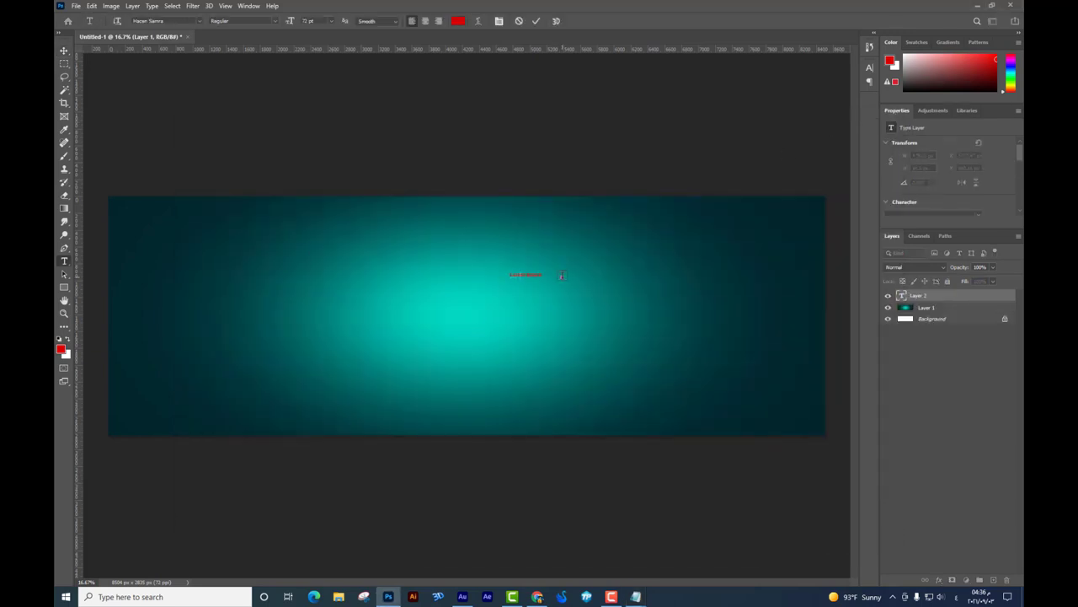
{"action": "left_click", "coordinate": [64, 51]}
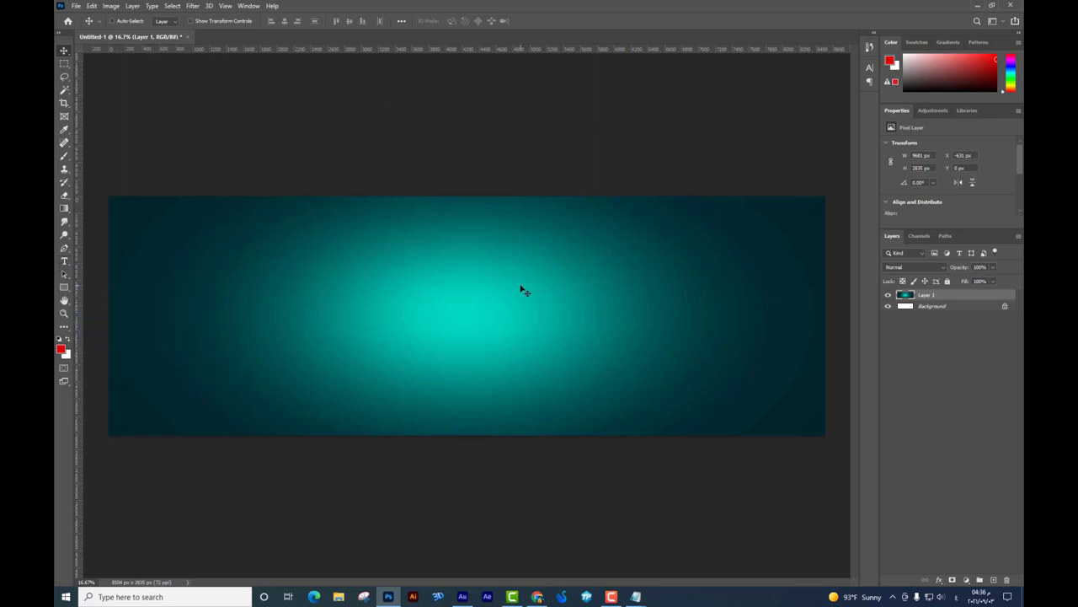
Place a new placeholder text layer at the centre of the banner
{"action": "key", "text": "t"}
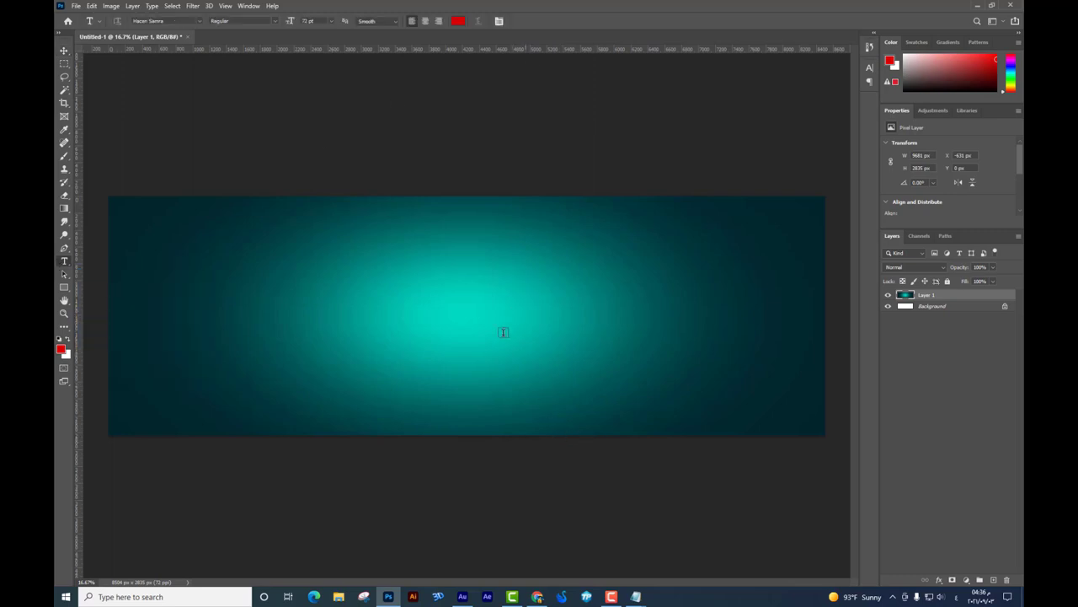
{"action": "left_click", "coordinate": [458, 312]}
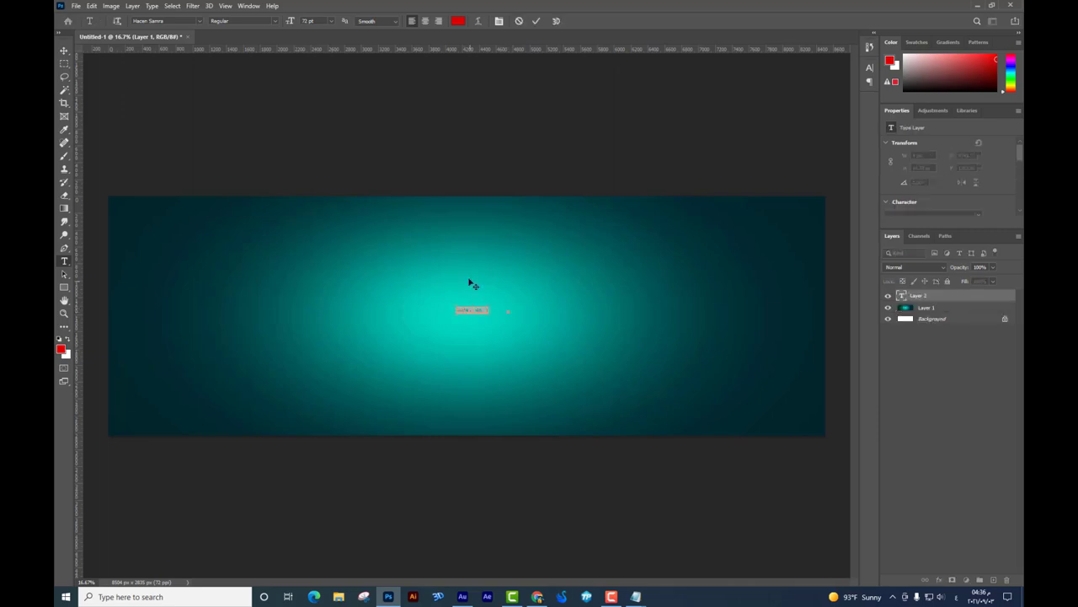
{"action": "key", "text": "ctrl+plus"}
{"action": "key", "text": "ctrl+plus"}
{"action": "key", "text": "ctrl+plus"}
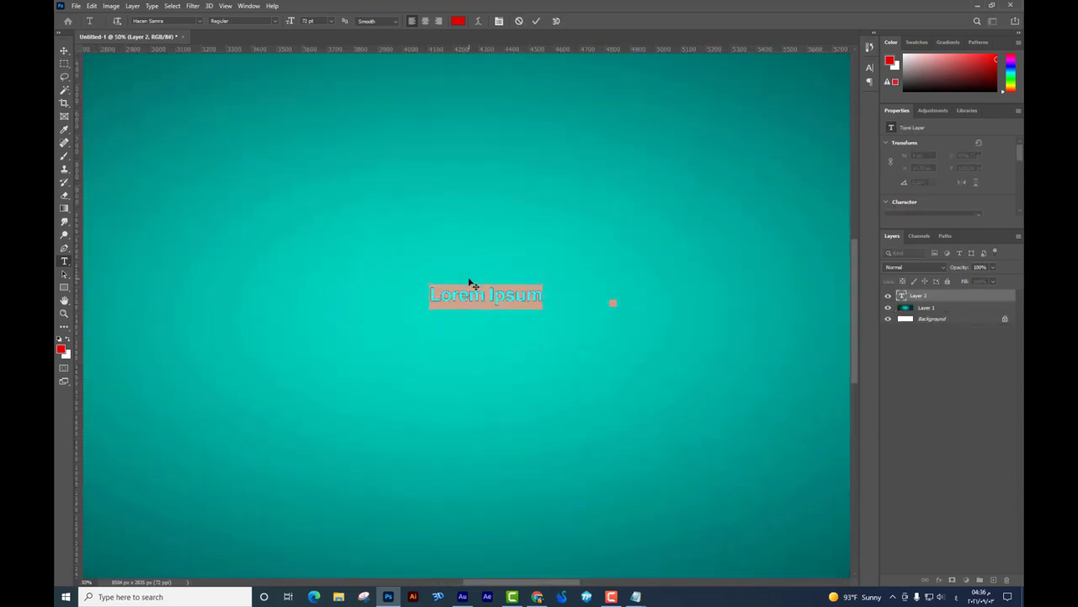
{"action": "key", "text": "ctrl+plus"}
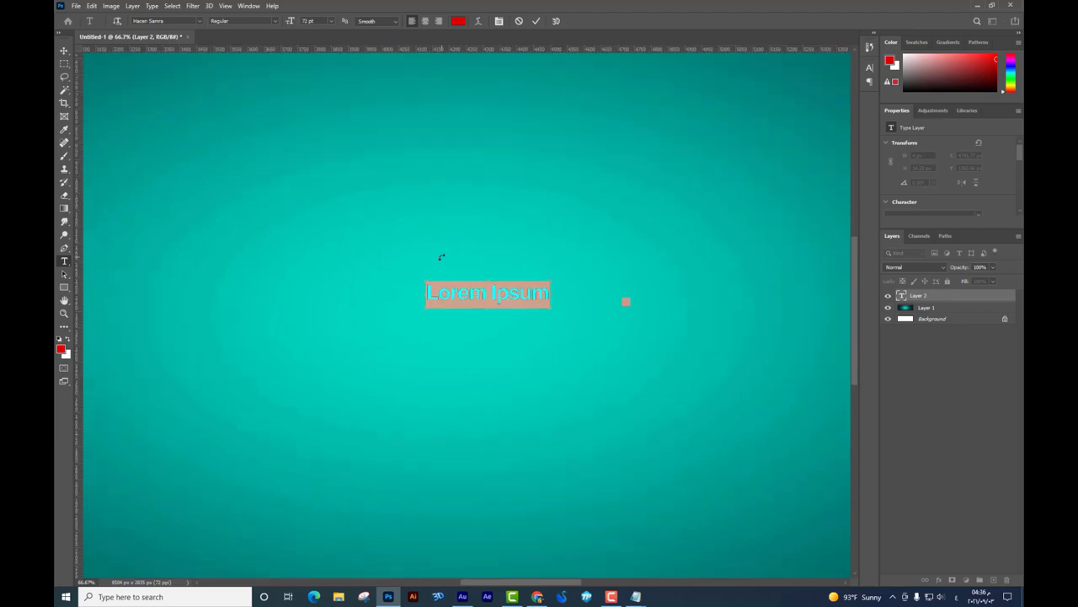
{"action": "key", "text": "ctrl+minus"}
{"action": "key", "text": "ctrl+minus"}
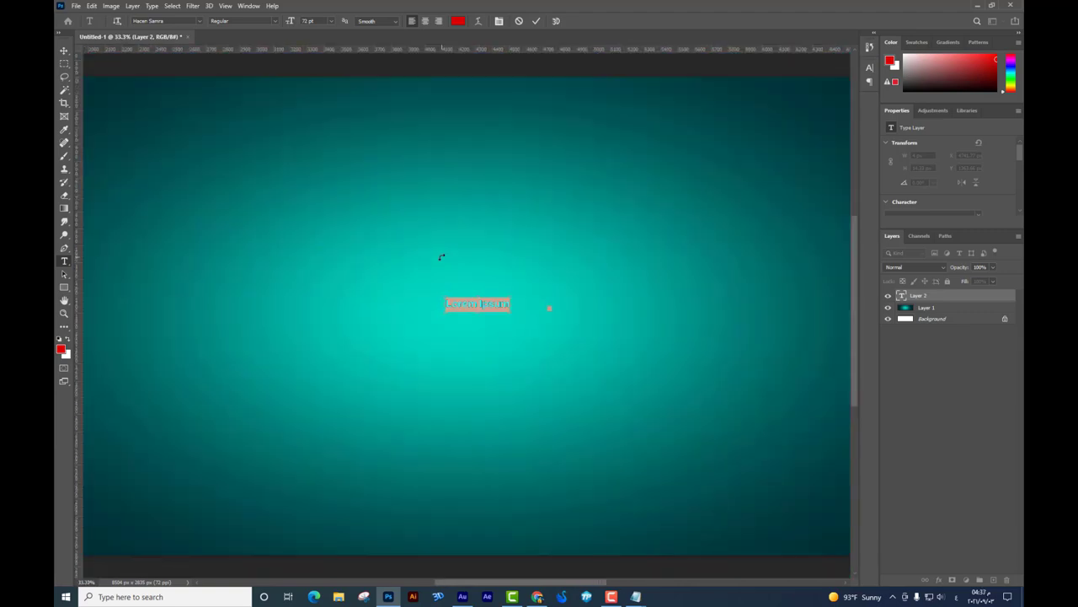
{"action": "key", "text": "ctrl+minus"}
{"action": "key", "text": "ctrl+plus"}
{"action": "key", "text": "ctrl+minus"}
{"action": "key", "text": "ctrl+minus"}
{"action": "key", "text": "ctrl+plus"}
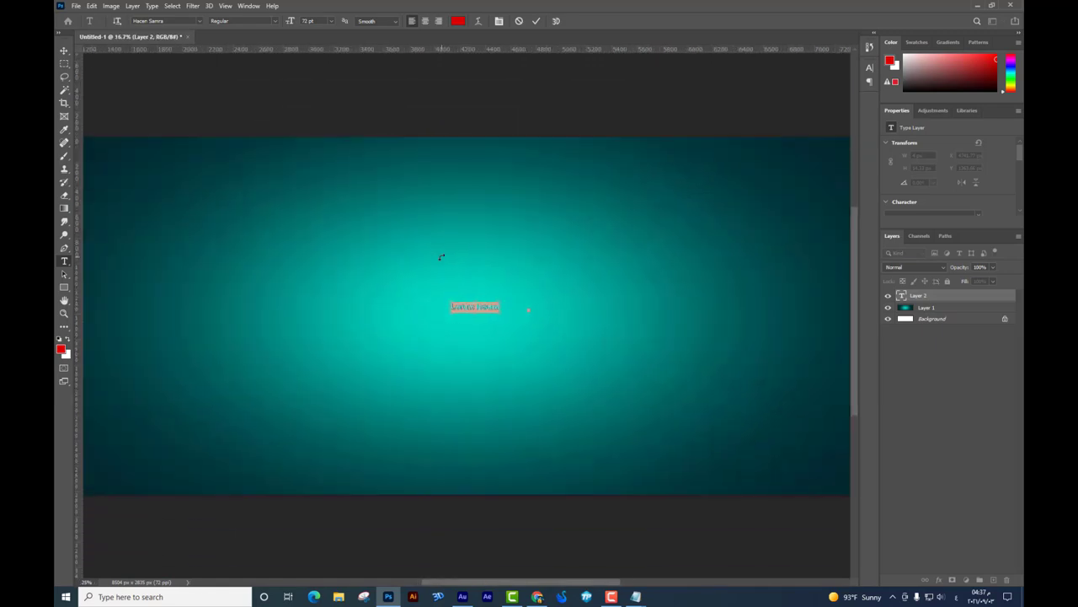
{"action": "key", "text": "ctrl+minus"}
{"action": "key", "text": "ctrl+plus"}
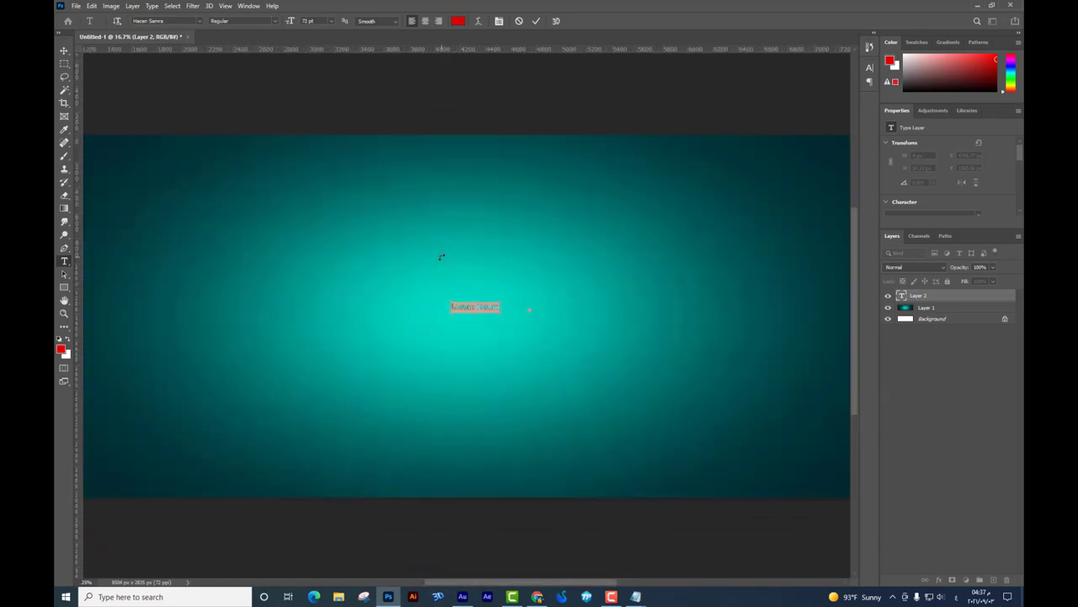
{"action": "key", "text": "ctrl+plus"}
{"action": "key", "text": "ctrl+plus"}
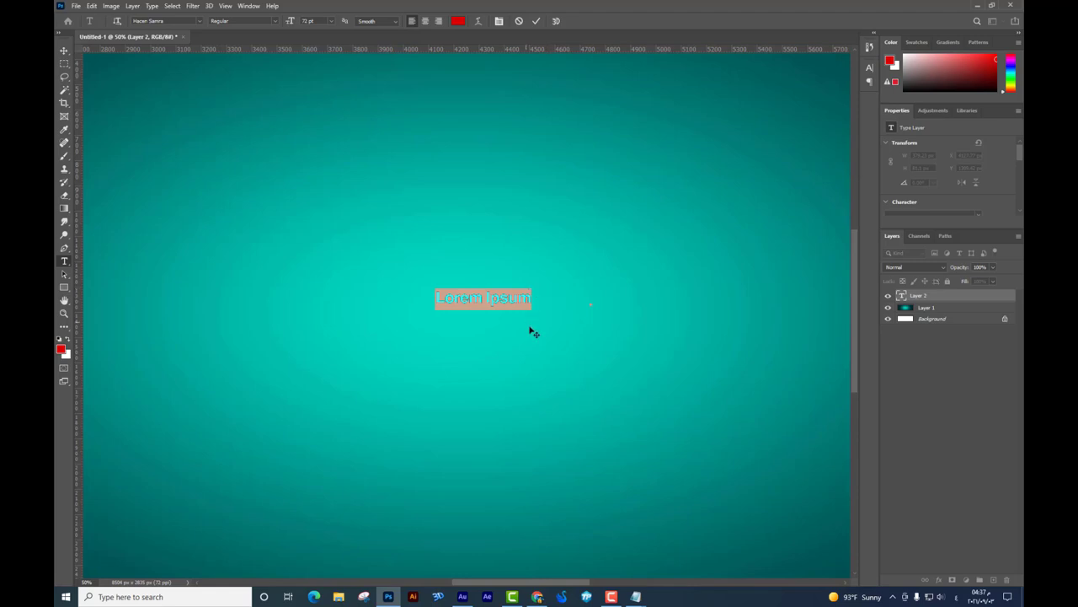
Replace the Lorem Ipsum placeholder with the Arabic word المصري and commit it
{"action": "left_click", "coordinate": [488, 295]}
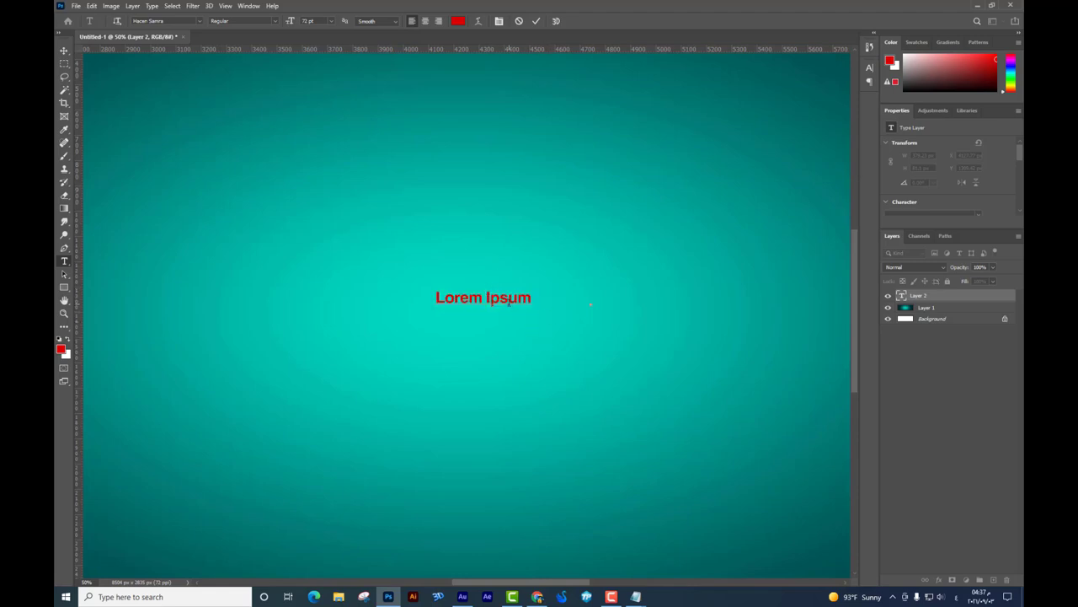
{"action": "triple_click", "coordinate": [509, 298]}
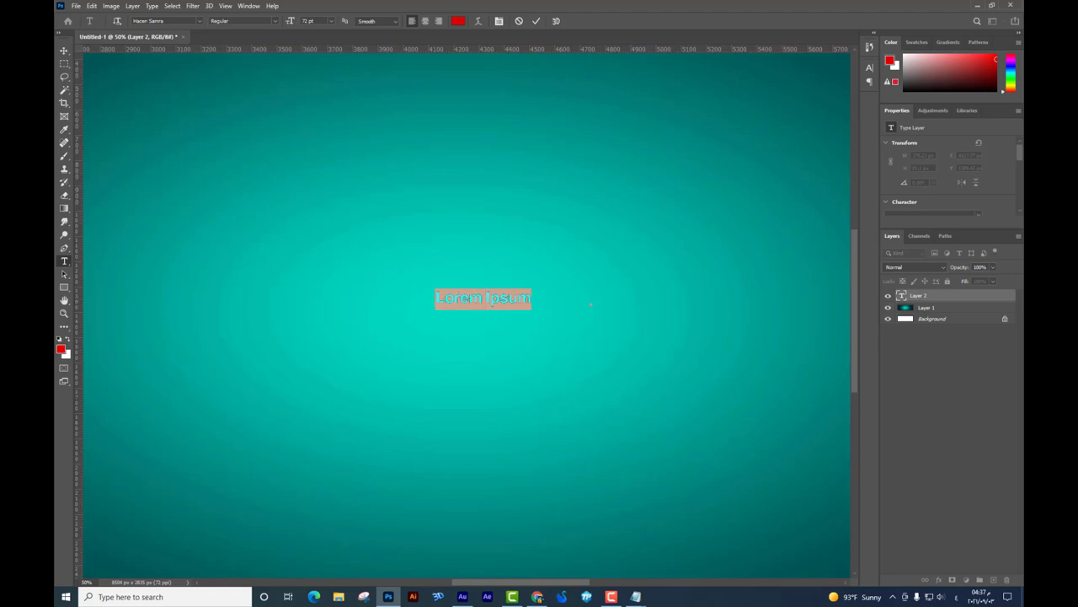
{"action": "key", "text": "BackSpace"}
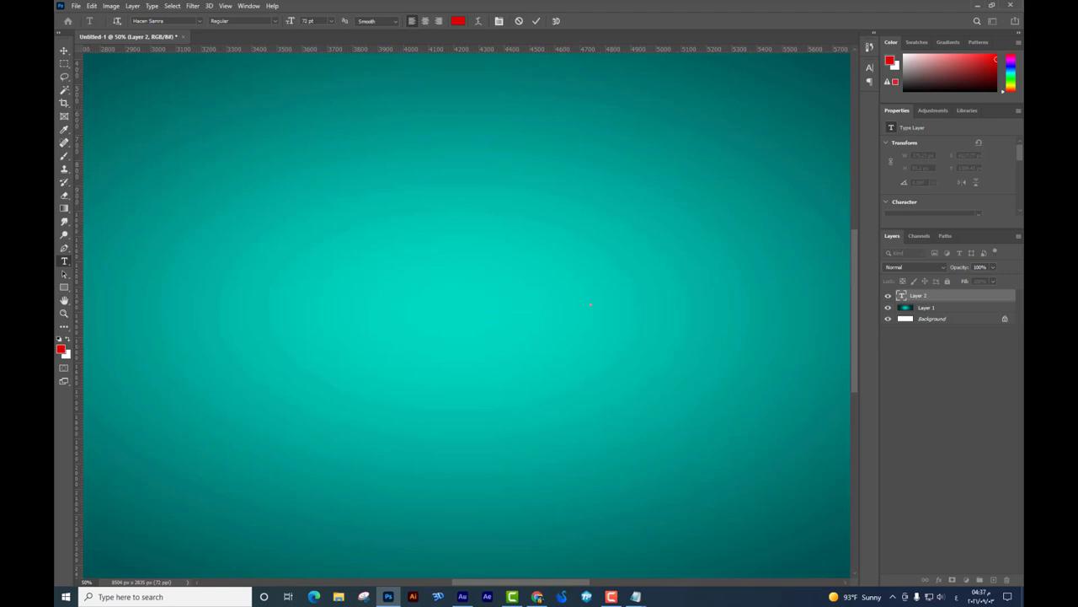
{"action": "type", "text": "المصري"}
{"action": "left_click", "coordinate": [65, 51]}
{"action": "key", "text": "ctrl+minus"}
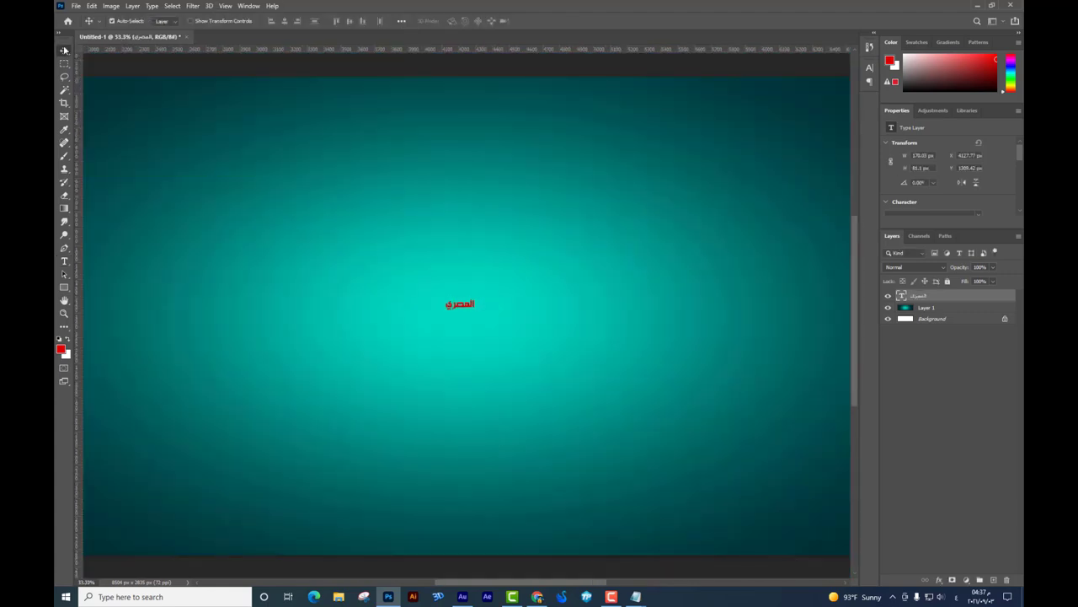
{"action": "key", "text": "ctrl+minus"}
{"action": "key", "text": "ctrl+minus"}
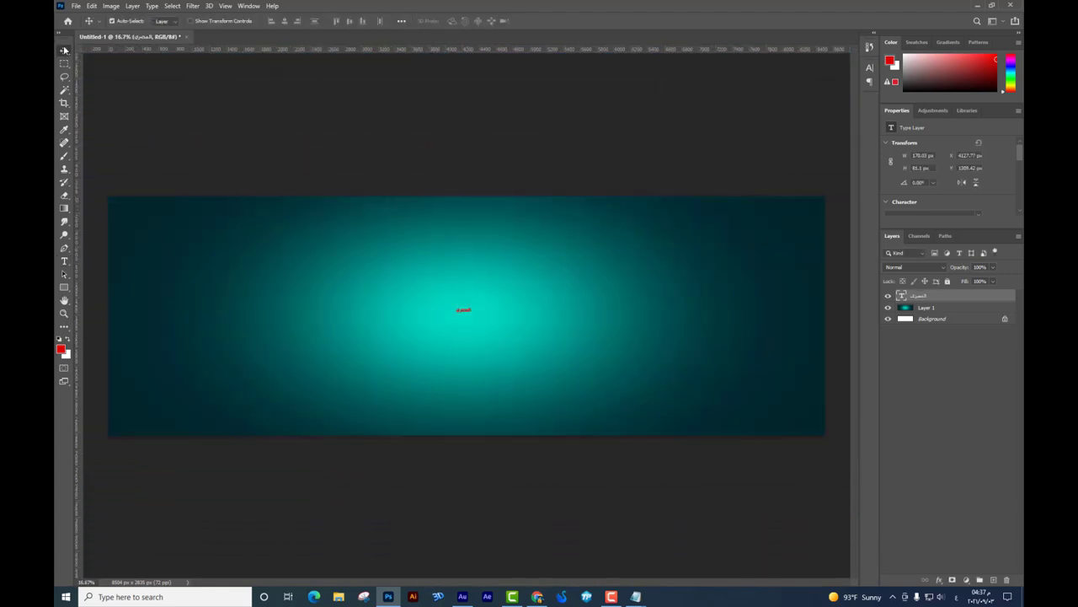
{"action": "key", "text": "ctrl+t"}
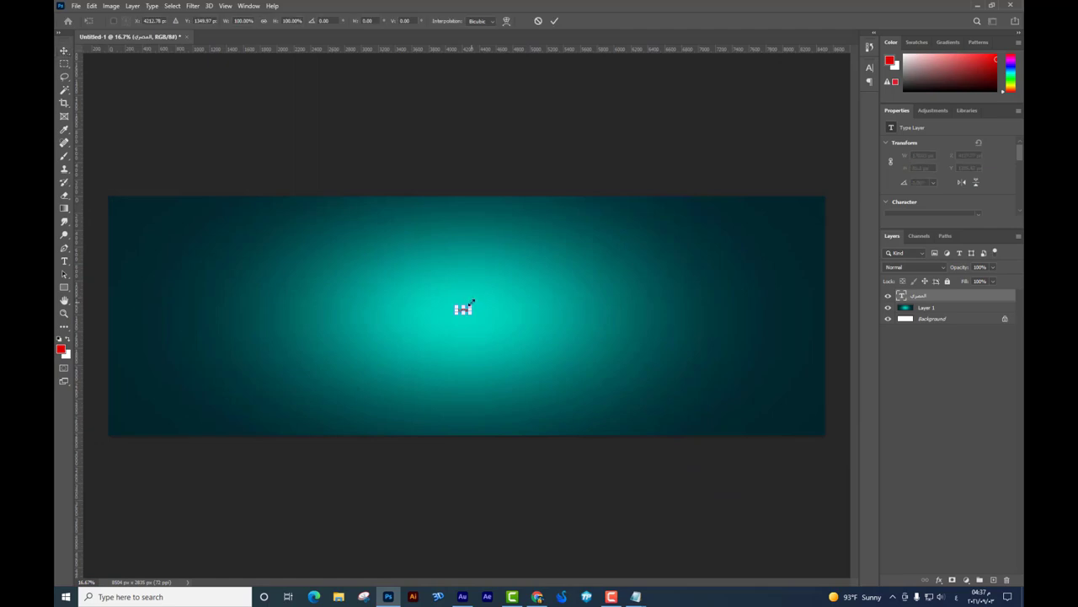
Enlarge the red Arabic word across the banner and centre it
{"action": "left_click_drag", "start_coordinate": [472, 301], "coordinate": [660, 251]}
{"action": "key", "text": "Return"}
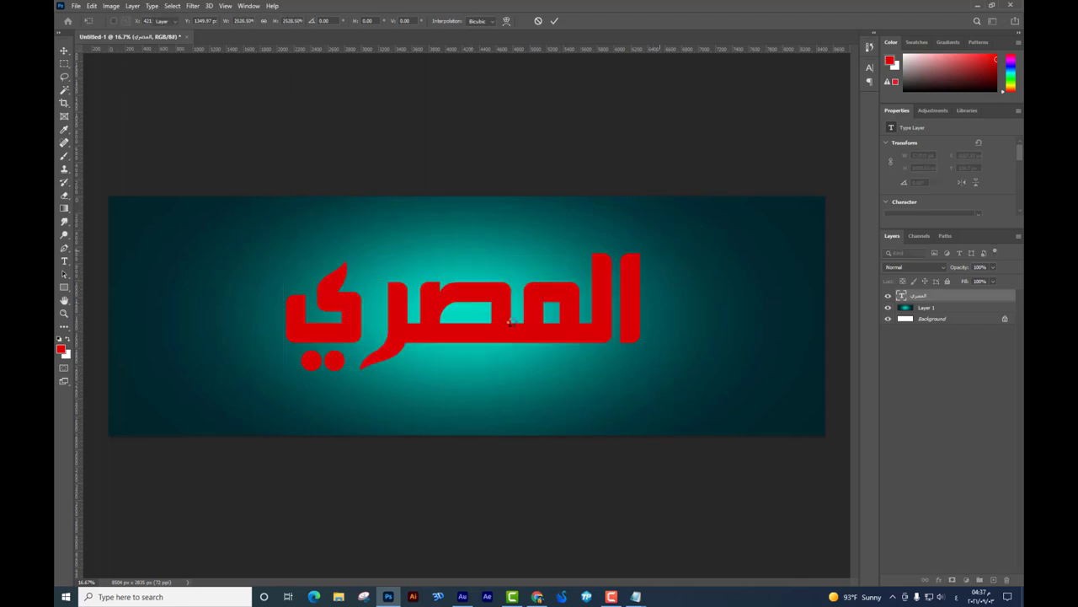
{"action": "left_click_drag", "start_coordinate": [508, 331], "coordinate": [577, 316]}
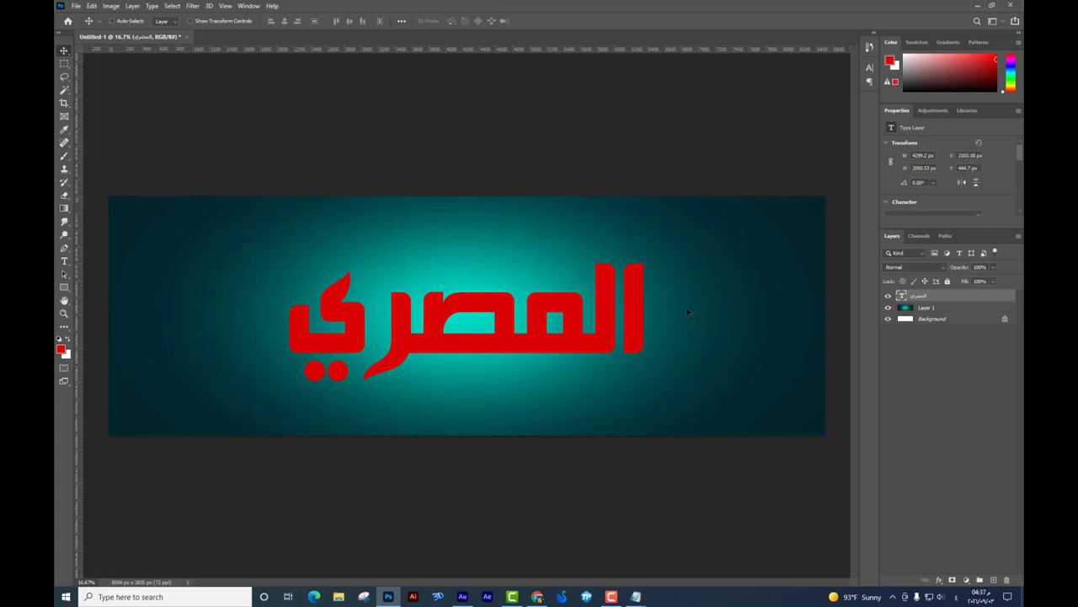
{"action": "key", "text": "ctrl+t"}
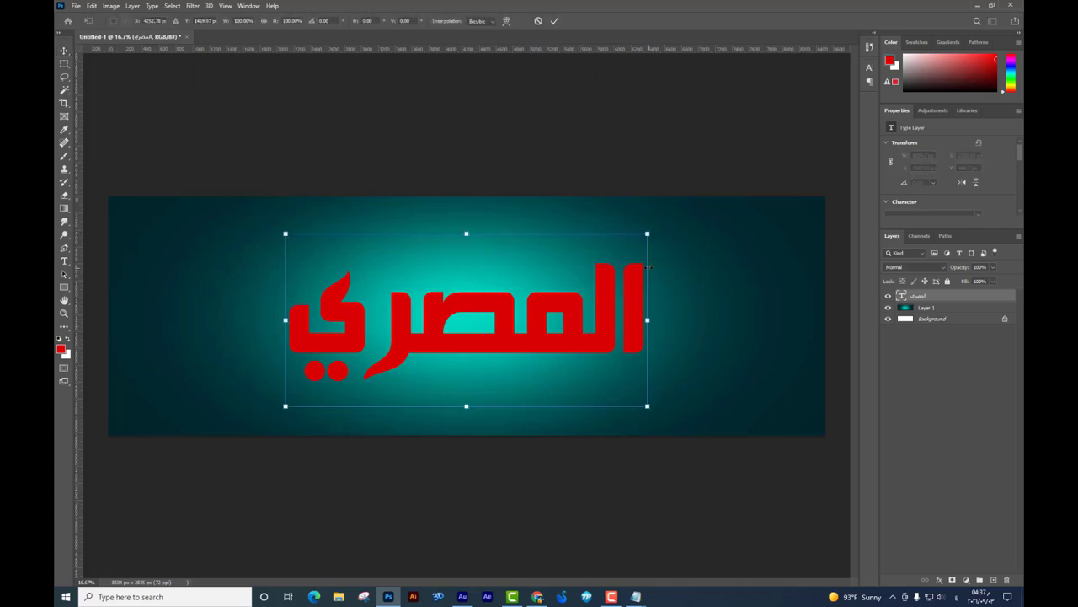
{"action": "left_click_drag", "start_coordinate": [639, 243], "coordinate": [600, 260]}
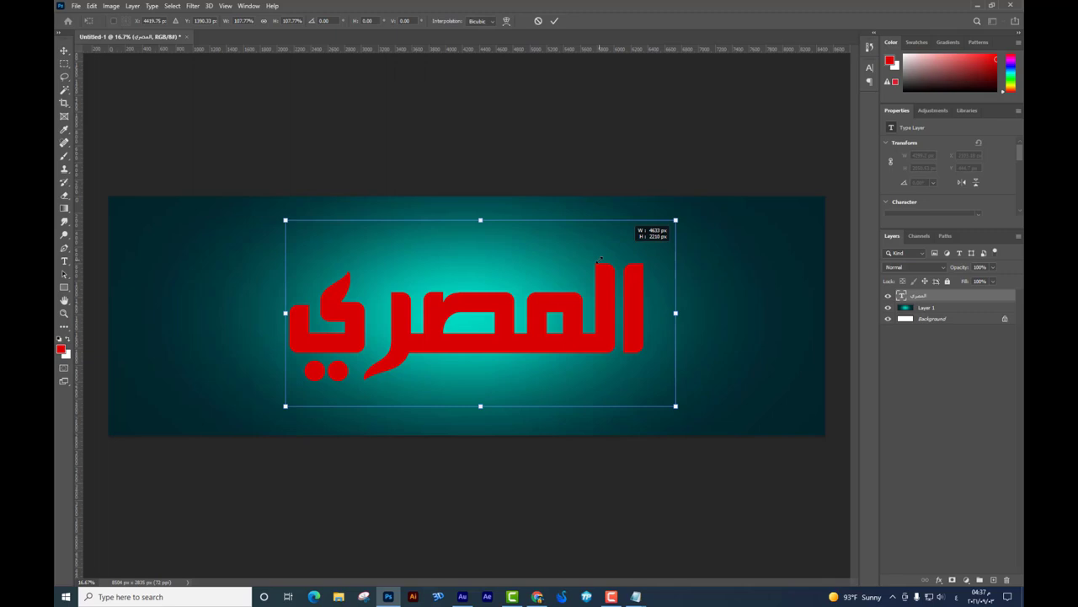
{"action": "key", "text": "Return"}
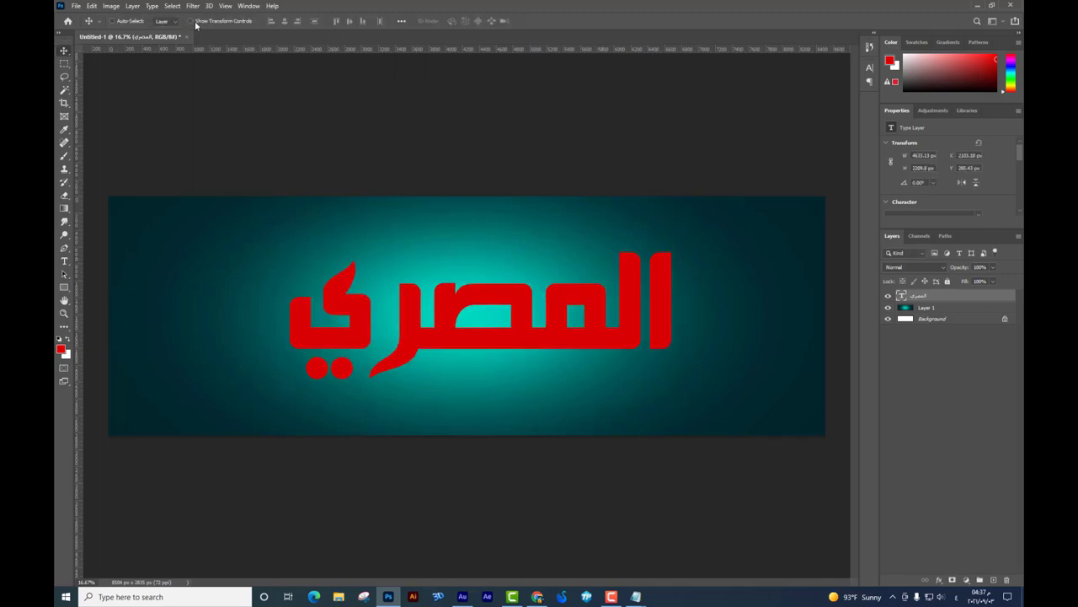
Shrink the Arabic word slightly and move it a little right of centre
{"action": "left_click", "coordinate": [190, 20]}
{"action": "left_click_drag", "start_coordinate": [628, 302], "coordinate": [631, 312]}
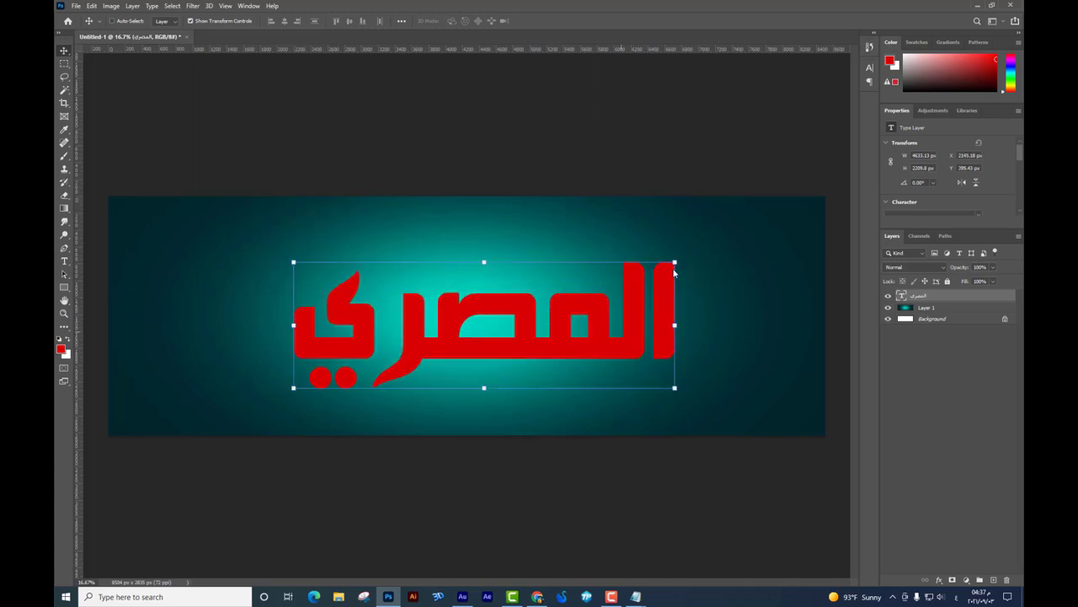
{"action": "left_click_drag", "start_coordinate": [674, 263], "coordinate": [492, 236]}
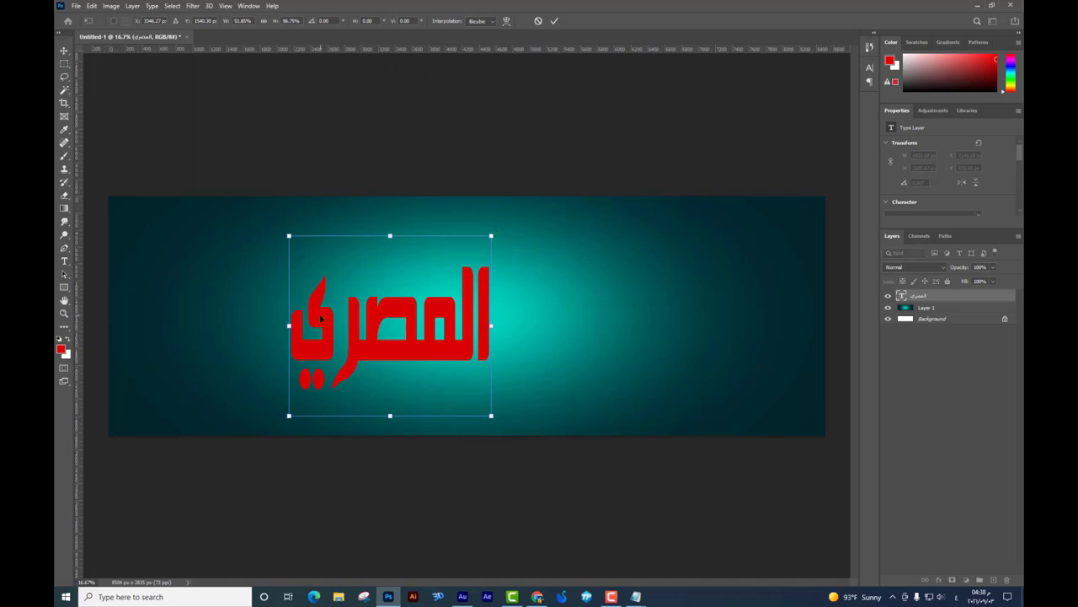
{"action": "key", "text": "Escape"}
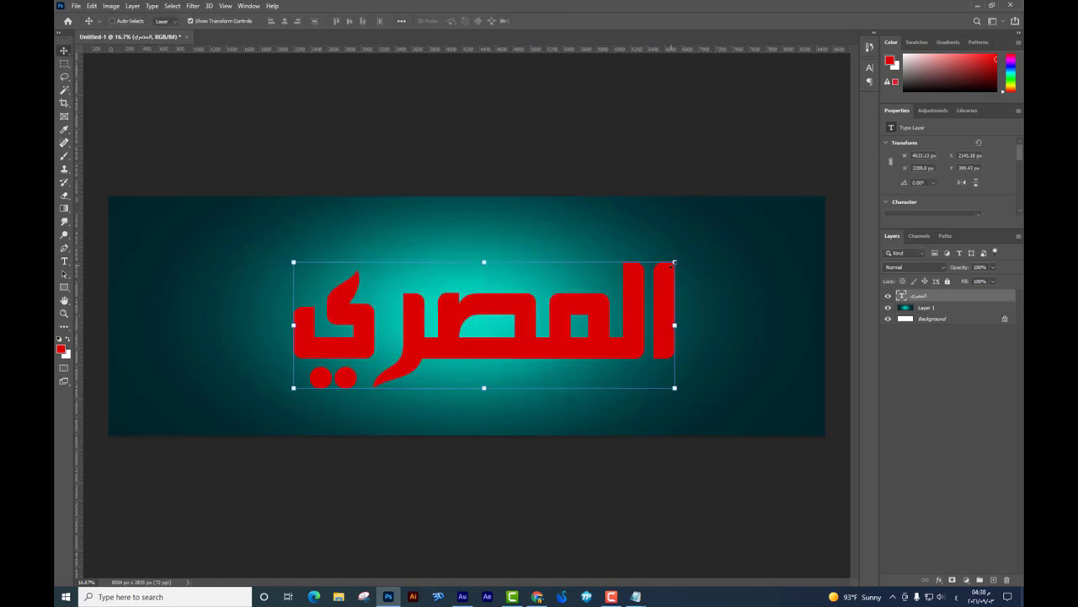
{"action": "key", "text": "ctrl+t"}
{"action": "left_click_drag", "start_coordinate": [534, 281], "coordinate": [647, 245]}
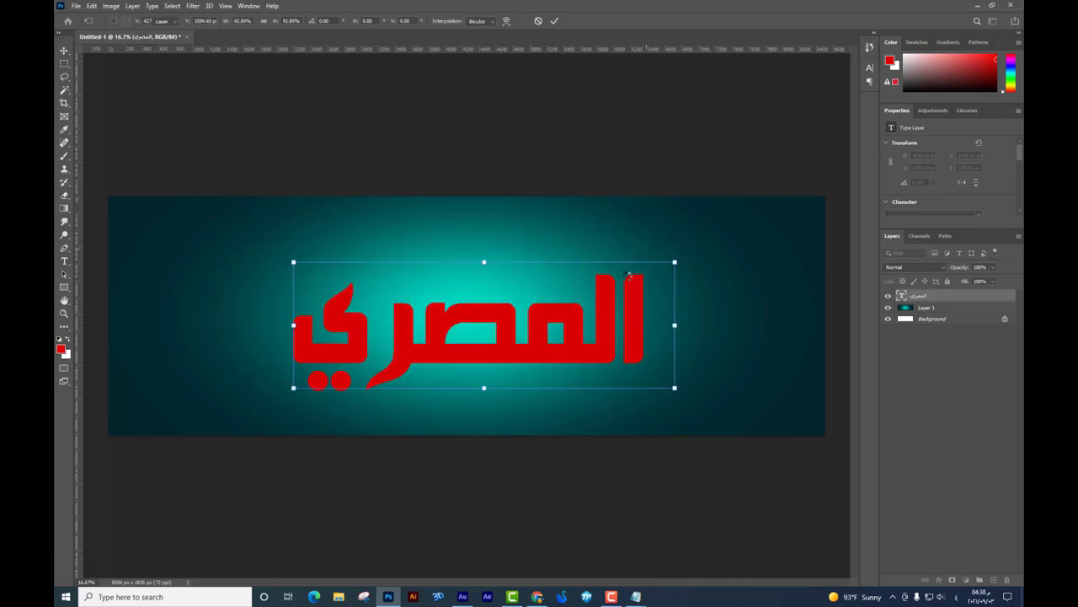
{"action": "key", "text": "Return"}
{"action": "left_click_drag", "start_coordinate": [581, 344], "coordinate": [645, 334]}
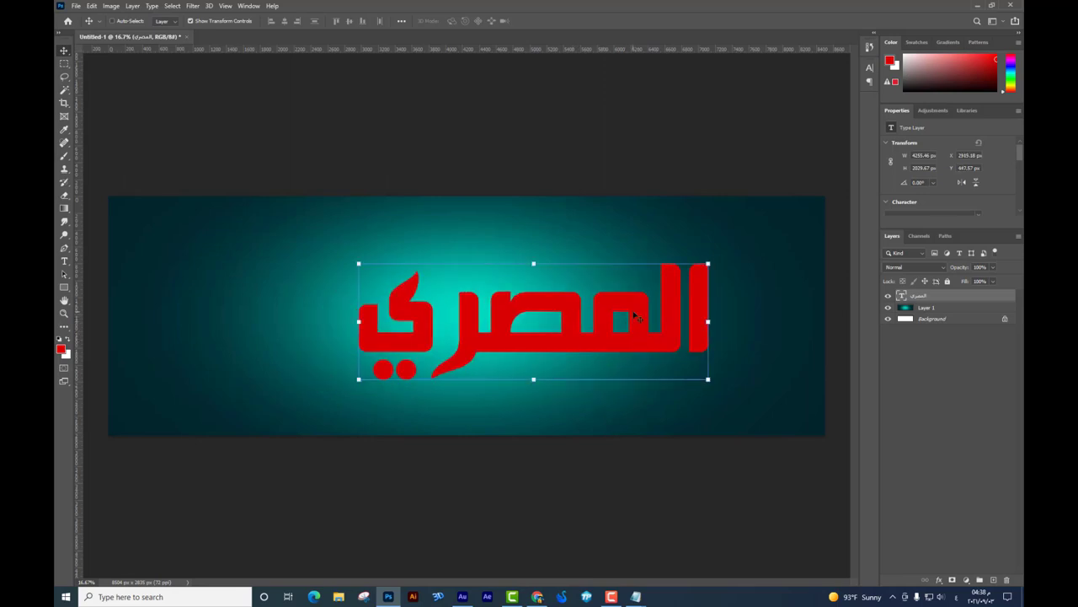
Change the Arabic word's colour to white (#ffffff)
{"action": "key", "text": "t"}
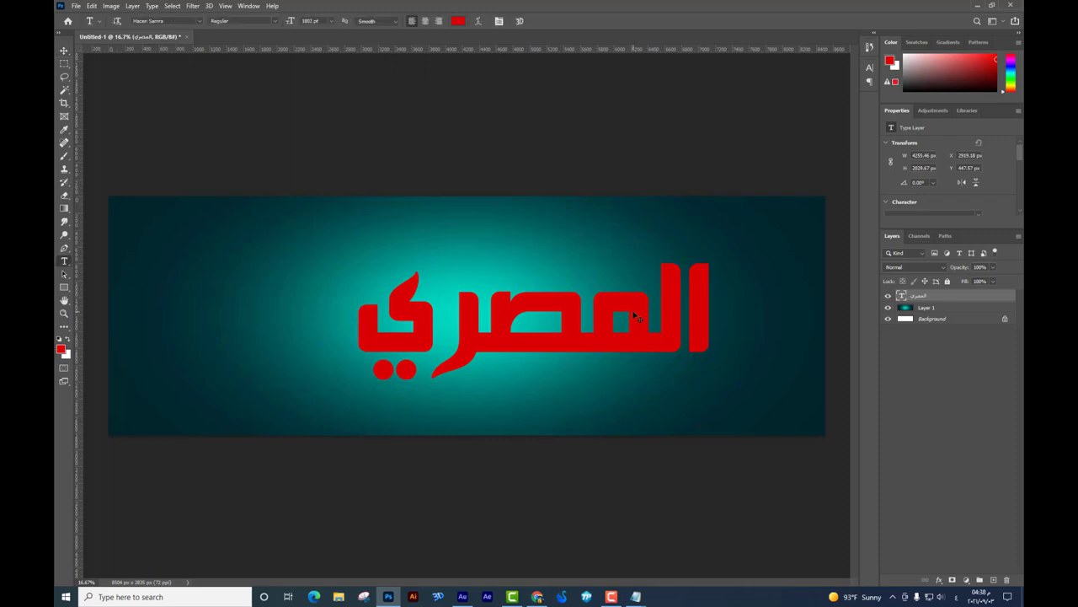
{"action": "left_click", "coordinate": [636, 308]}
{"action": "key", "text": "ctrl+a"}
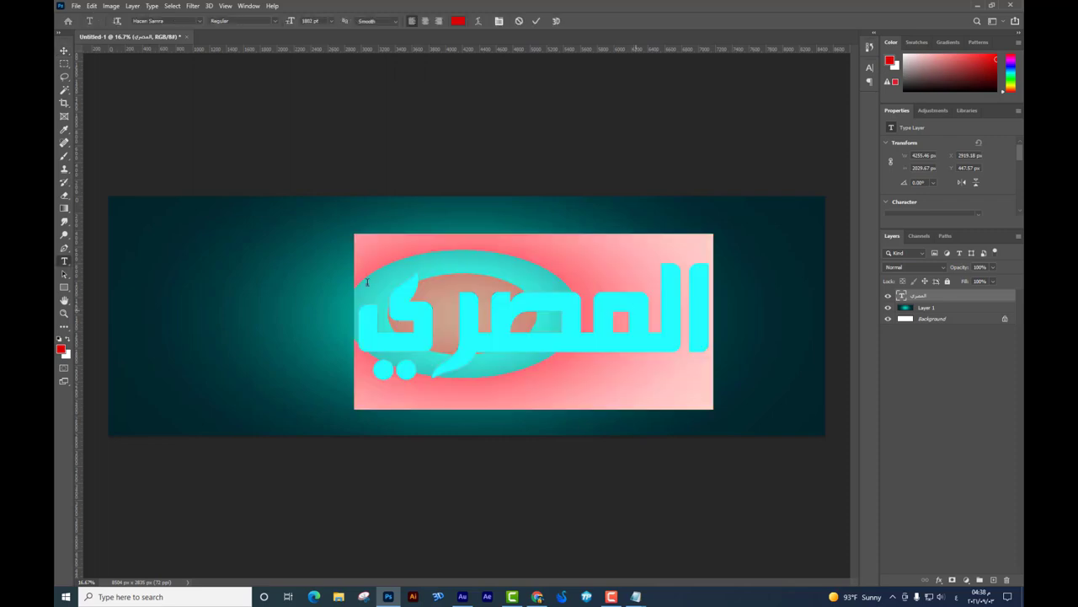
{"action": "left_click", "coordinate": [62, 349]}
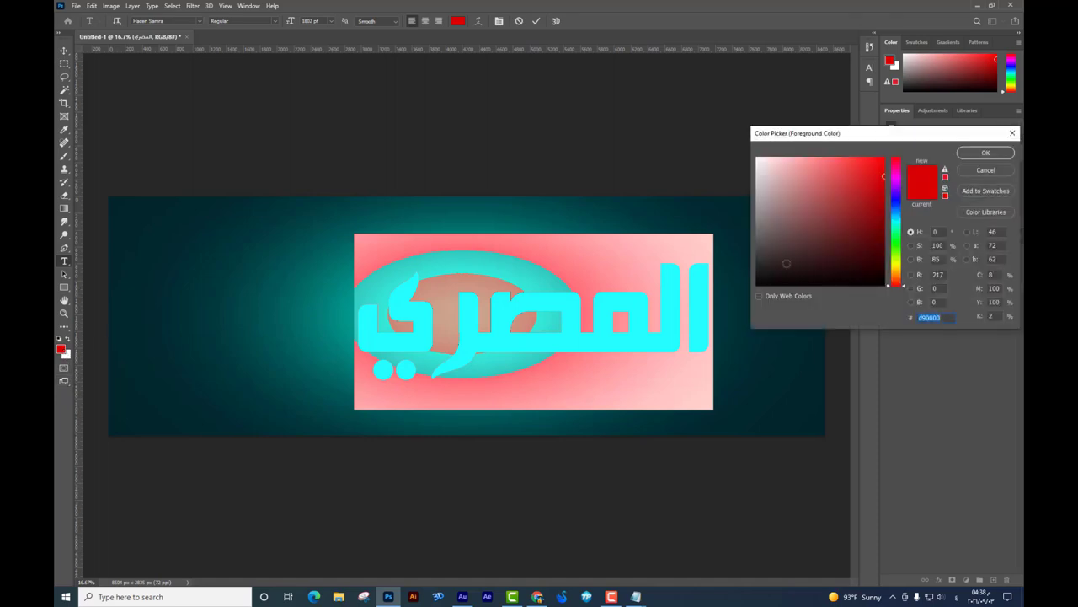
{"action": "type", "text": "ffffff"}
{"action": "left_click", "coordinate": [971, 155]}
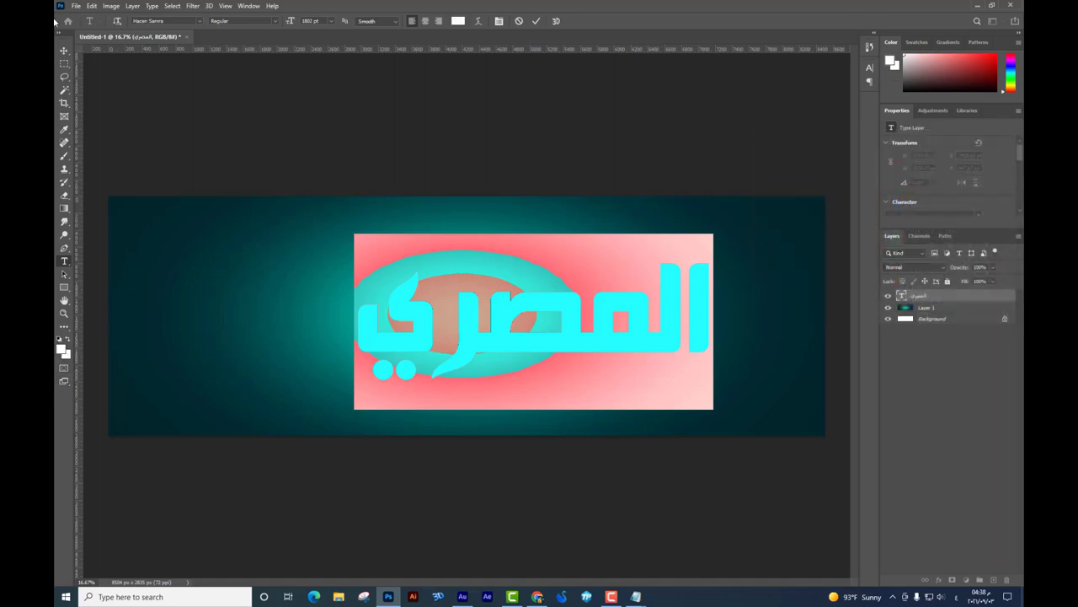
{"action": "left_click", "coordinate": [64, 50]}
Centre the white word over the teal glow, hiding its bounding box
{"action": "left_click_drag", "start_coordinate": [609, 321], "coordinate": [531, 329]}
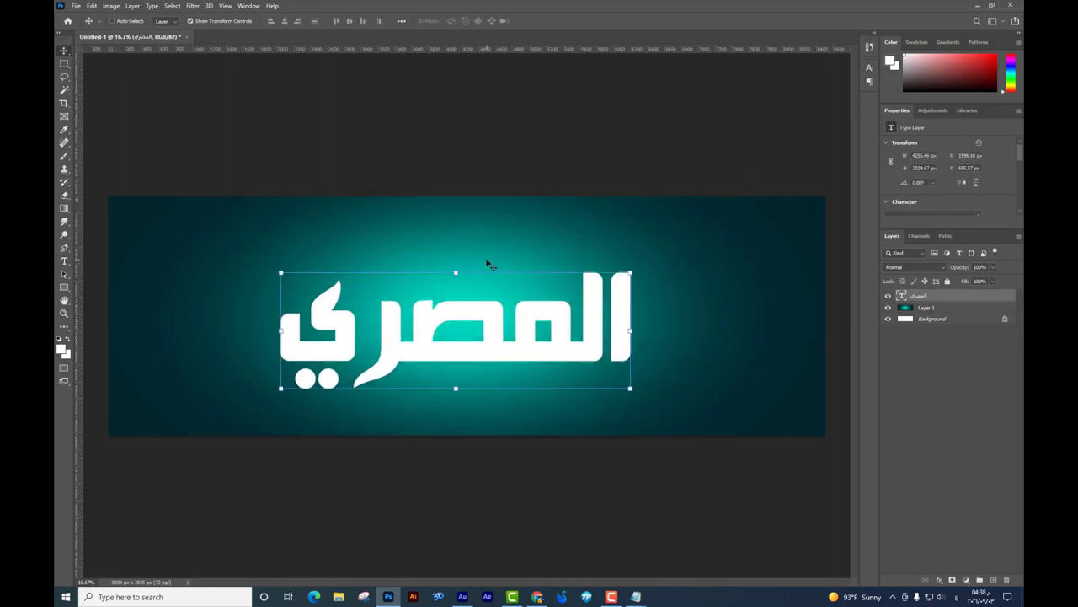
{"action": "key", "text": "ctrl+h"}
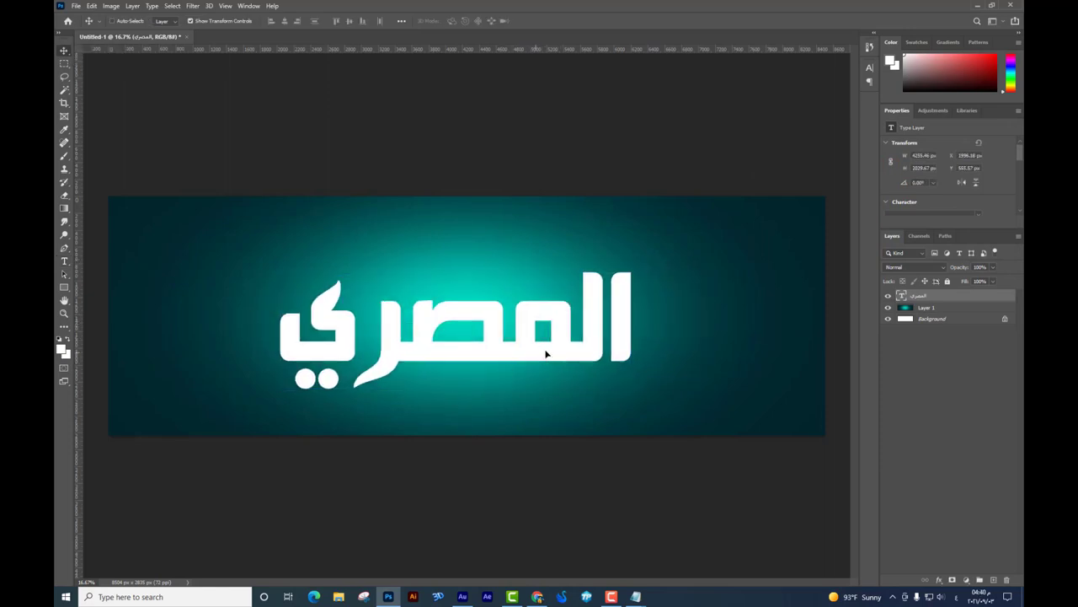
{"action": "left_click_drag", "start_coordinate": [546, 354], "coordinate": [580, 347]}
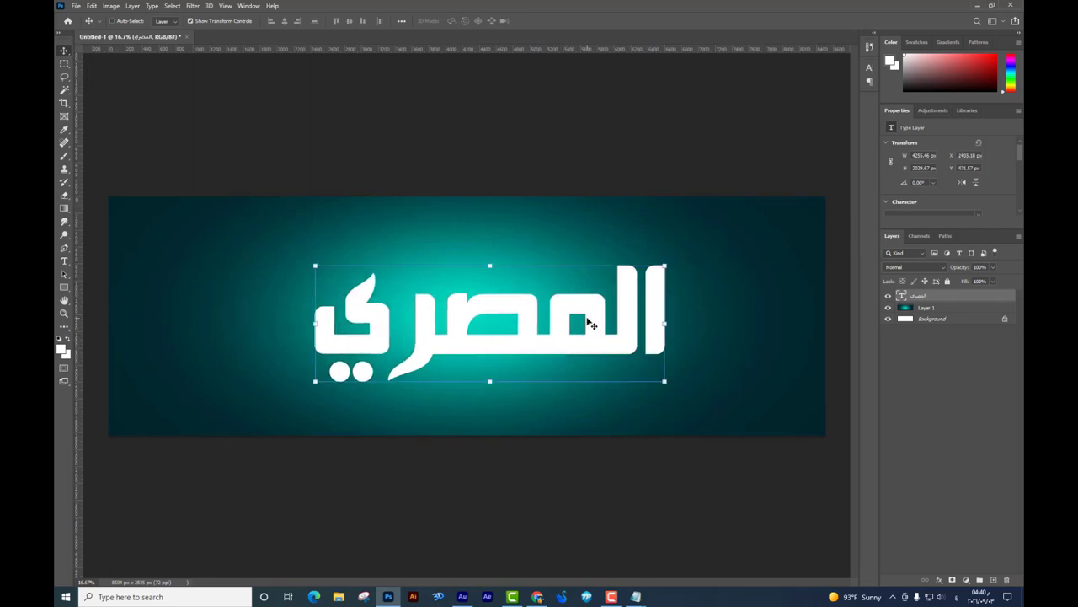
Select all the Arabic word's letters and browse the font list
{"action": "key", "text": "t"}
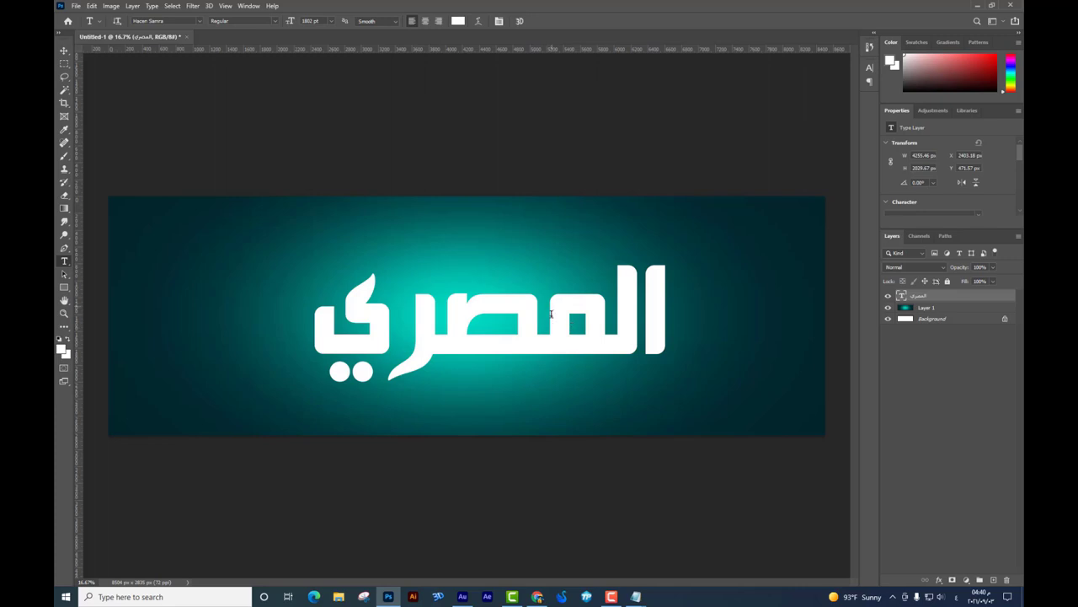
{"action": "left_click", "coordinate": [551, 318]}
{"action": "key", "text": "ctrl+a"}
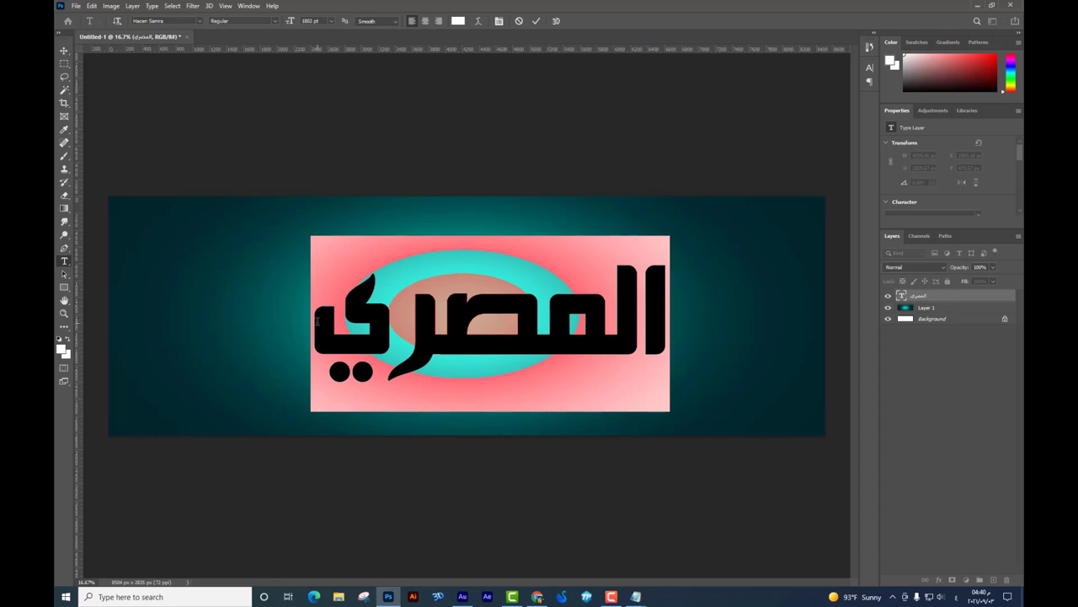
{"action": "left_click_drag", "start_coordinate": [318, 321], "coordinate": [664, 321]}
{"action": "left_click", "coordinate": [155, 22]}
{"action": "left_click", "coordinate": [201, 21]}
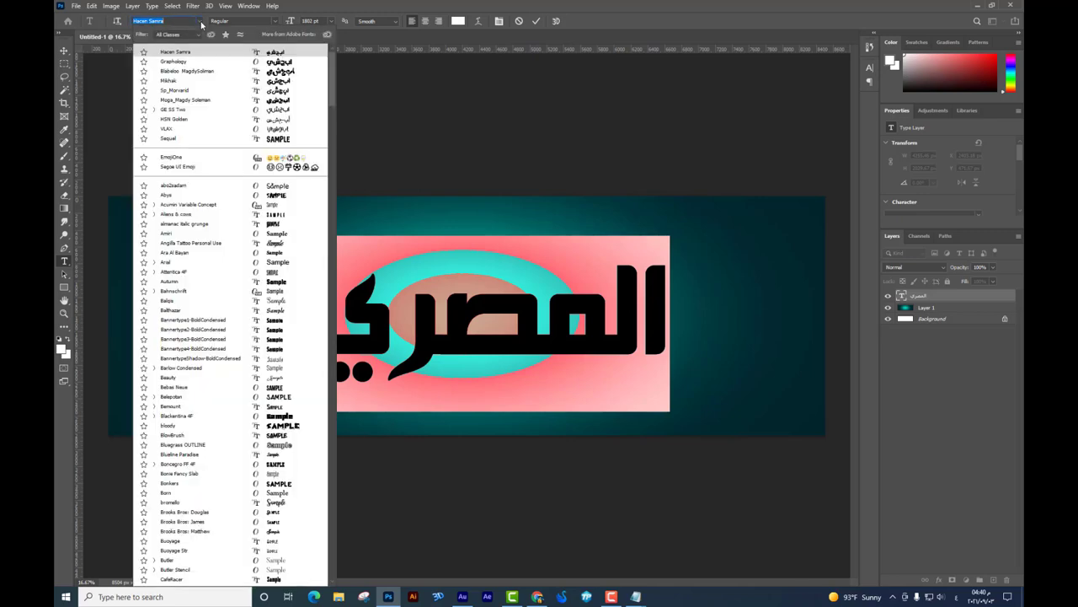
{"action": "key", "text": "Down"}
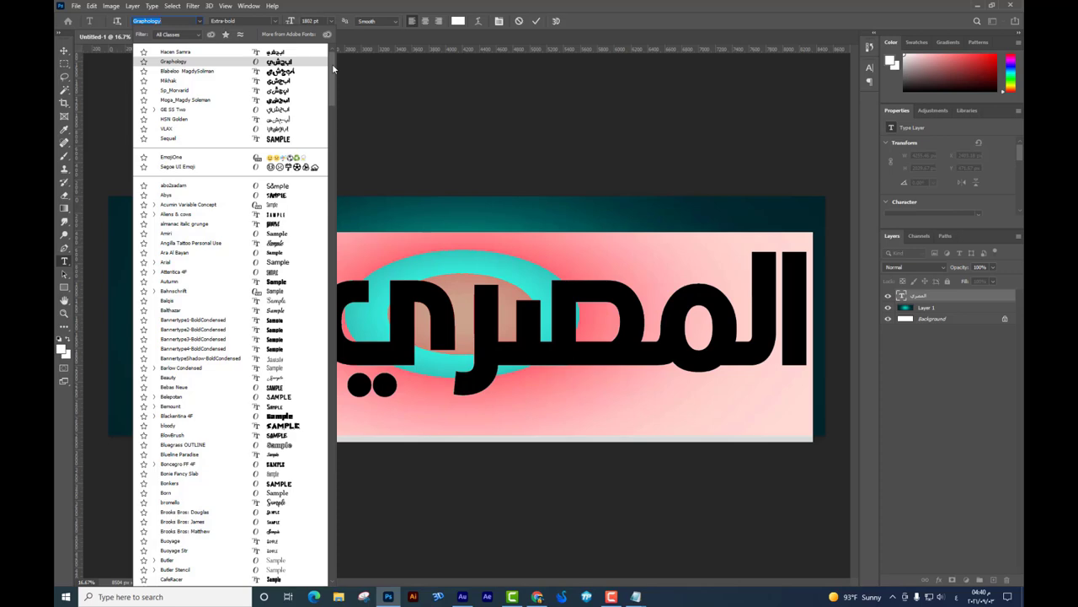
{"action": "left_click_drag", "start_coordinate": [337, 113], "coordinate": [360, 447]}
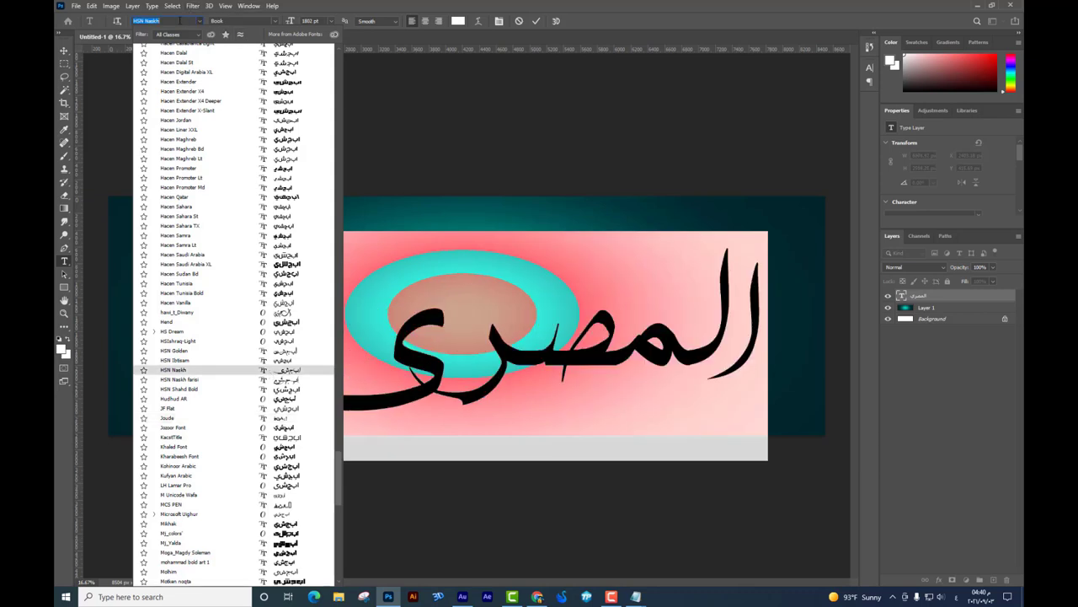
Search for Blabeloo and apply the Blabeloo MagdySoliman font
{"action": "left_click", "coordinate": [186, 19]}
{"action": "left_click", "coordinate": [184, 20]}
{"action": "type", "text": "blabl"}
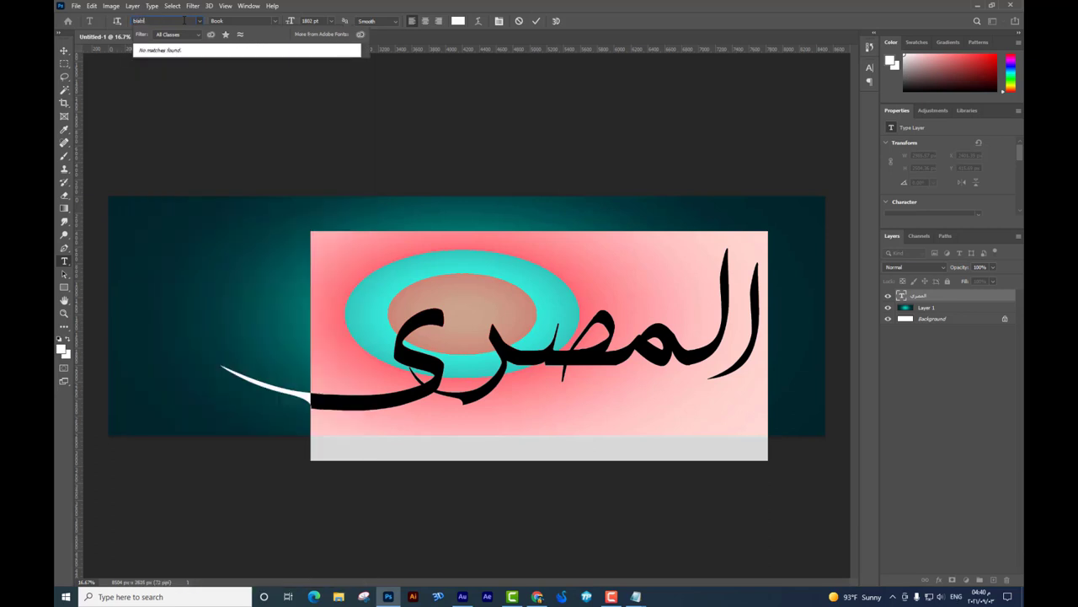
{"action": "key", "text": "BackSpace"}
{"action": "key", "text": "Return"}
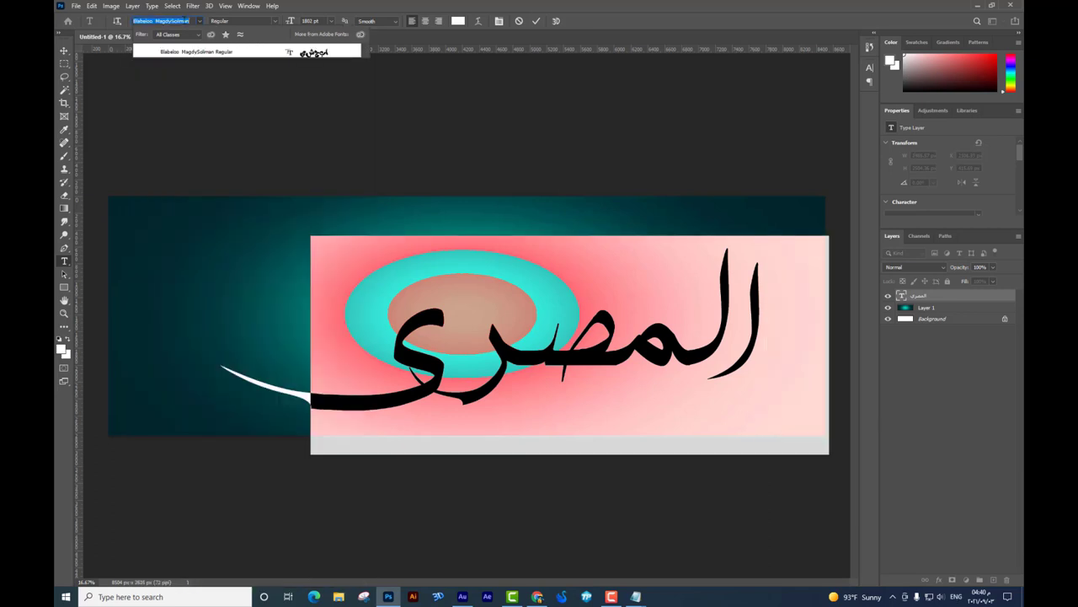
{"action": "left_click", "coordinate": [208, 51]}
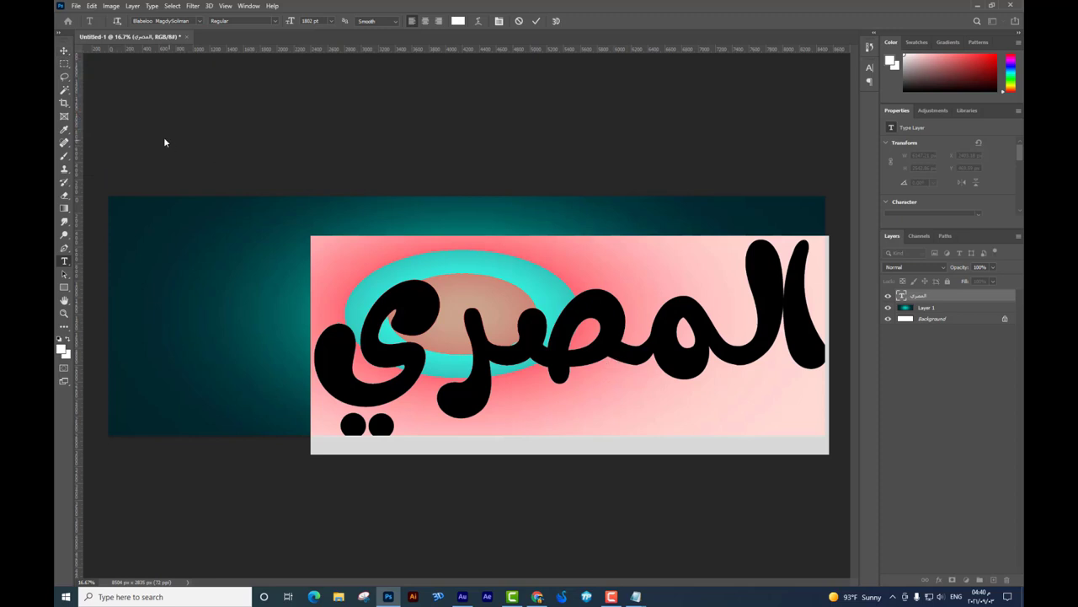
Move the rounded word over the glow, briefly checking Image Size without changes
{"action": "left_click", "coordinate": [64, 51]}
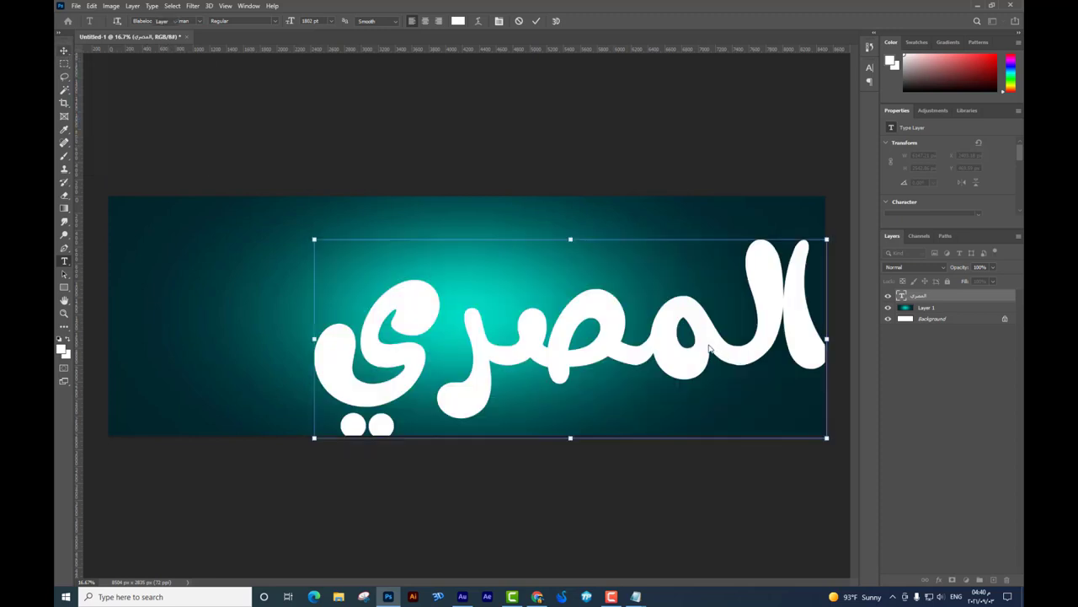
{"action": "left_click_drag", "start_coordinate": [684, 337], "coordinate": [594, 343]}
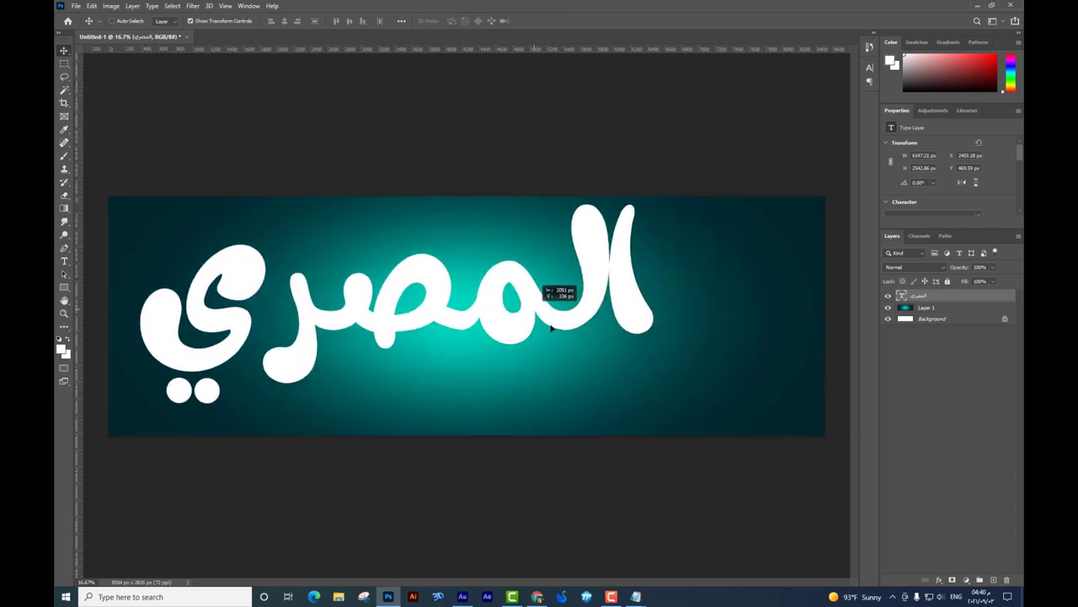
{"action": "left_click", "coordinate": [113, 6]}
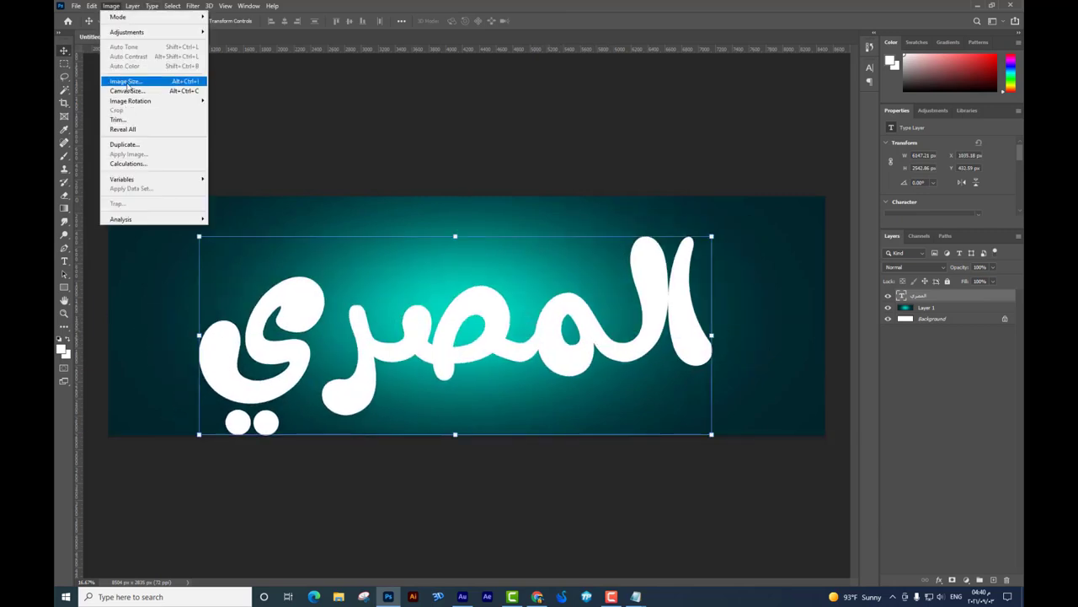
{"action": "left_click", "coordinate": [126, 81]}
{"action": "left_click", "coordinate": [689, 125]}
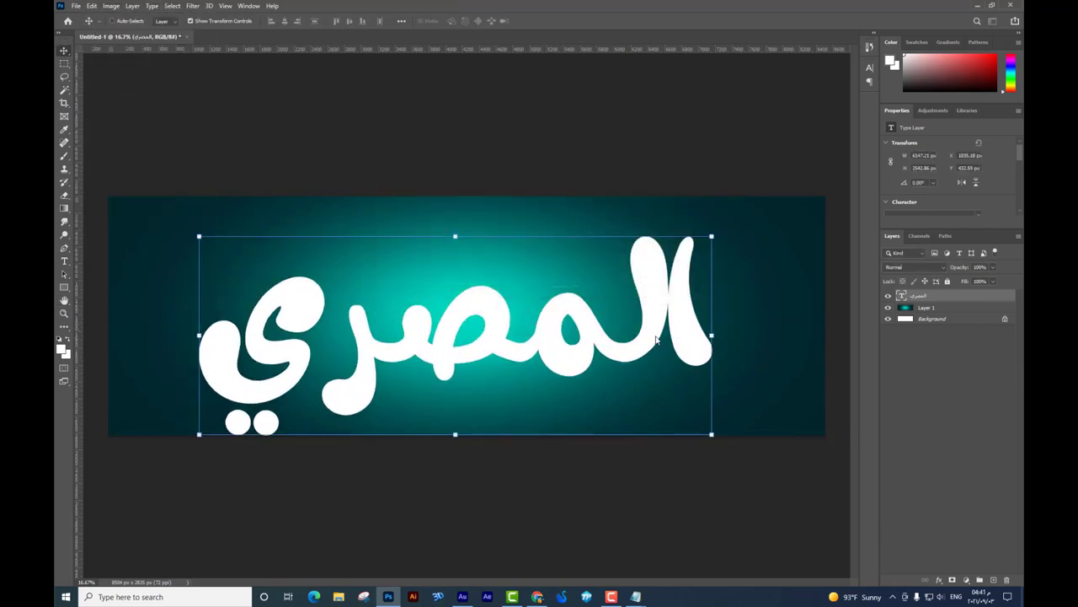
{"action": "left_click_drag", "start_coordinate": [649, 315], "coordinate": [660, 303]}
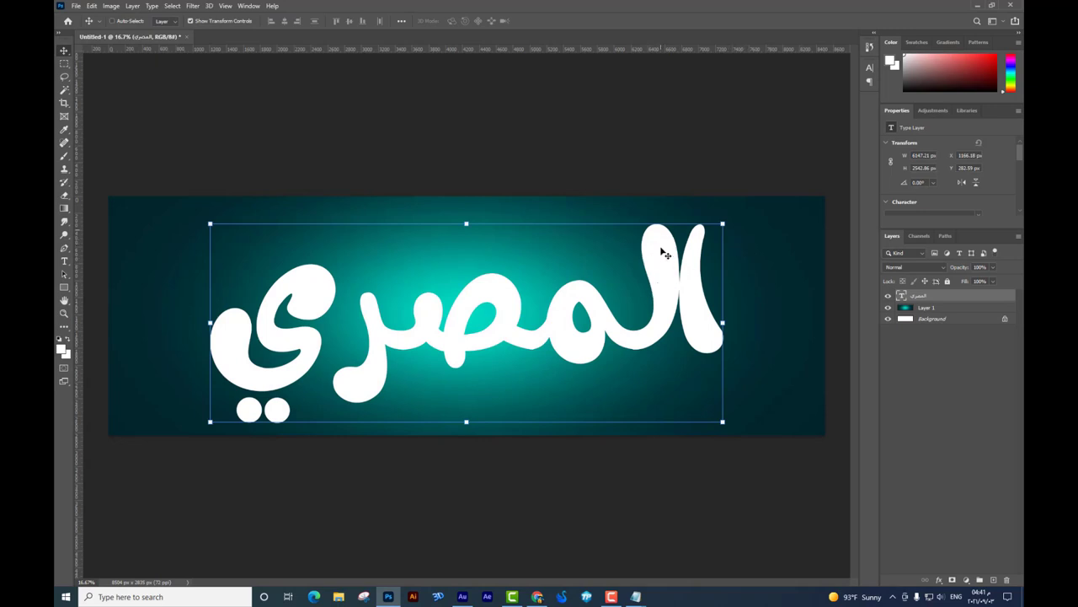
{"action": "double_click", "coordinate": [700, 302]}
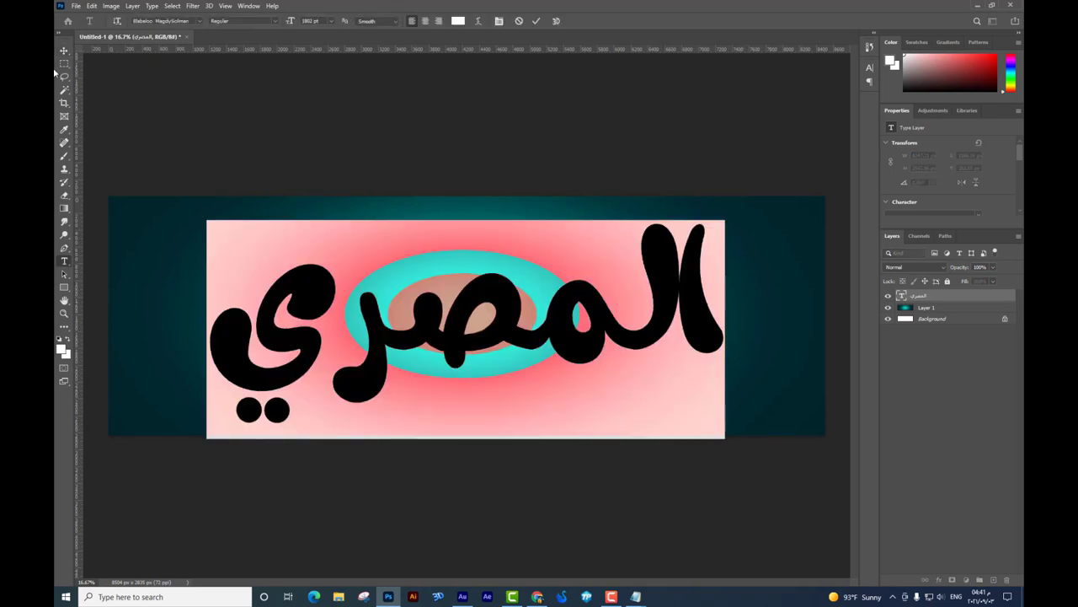
{"action": "key", "text": "ctrl+Return"}
{"action": "key", "text": "v"}
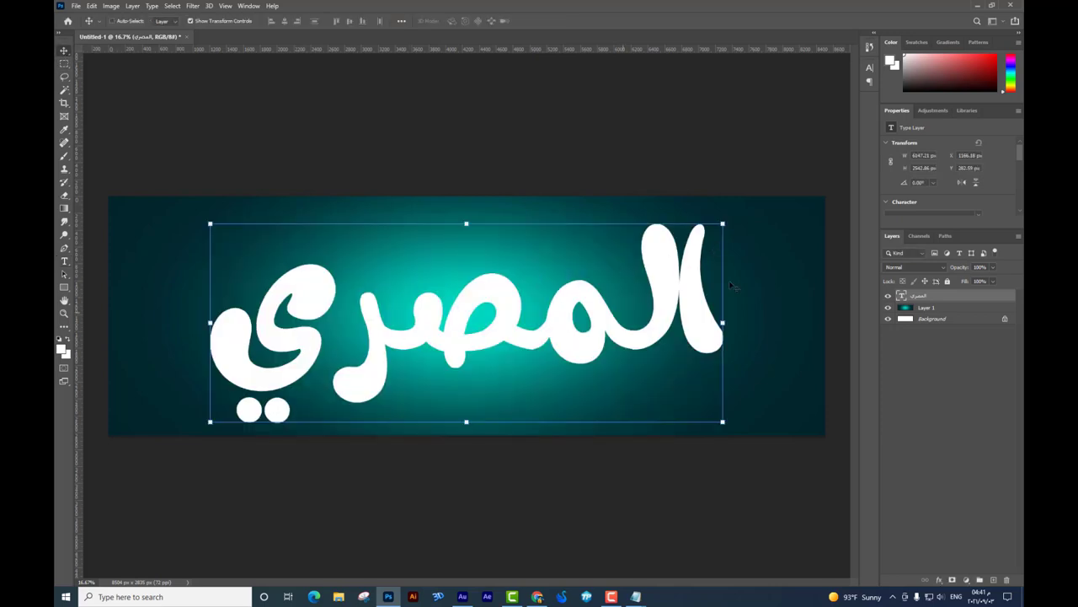
Shrink the word to about 3531 × 1461 px and move it up and right
{"action": "left_click_drag", "start_coordinate": [723, 226], "coordinate": [573, 289]}
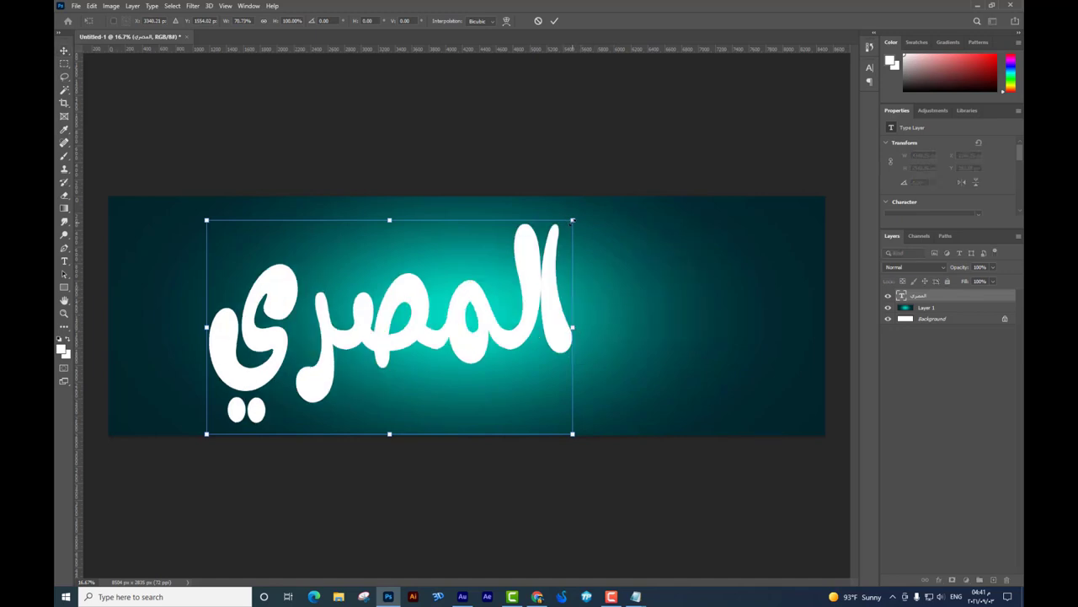
{"action": "key", "text": "ctrl+z"}
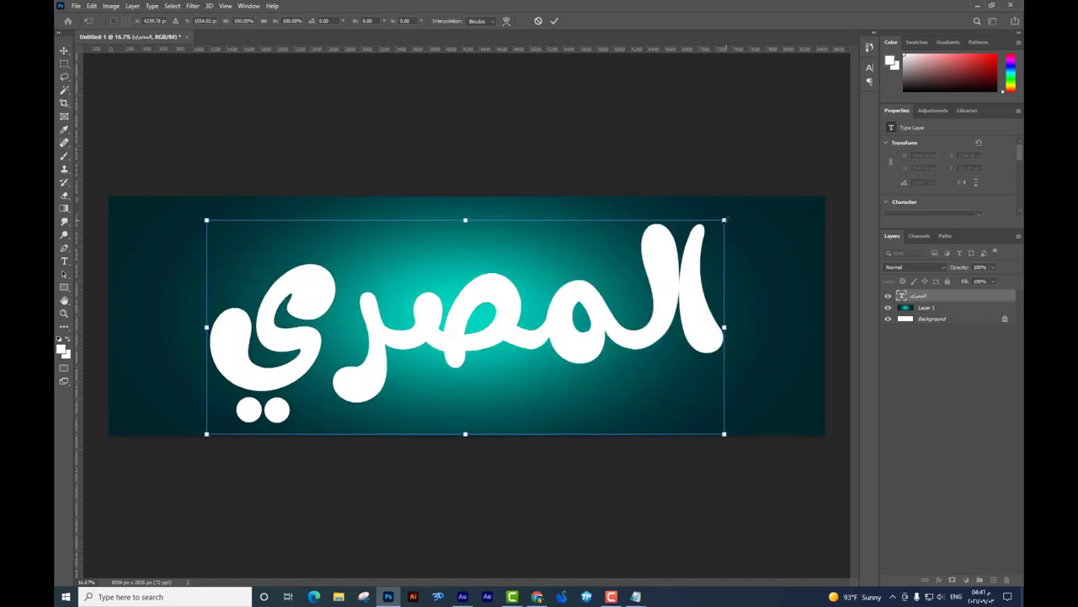
{"action": "left_click_drag", "start_coordinate": [616, 241], "coordinate": [481, 274]}
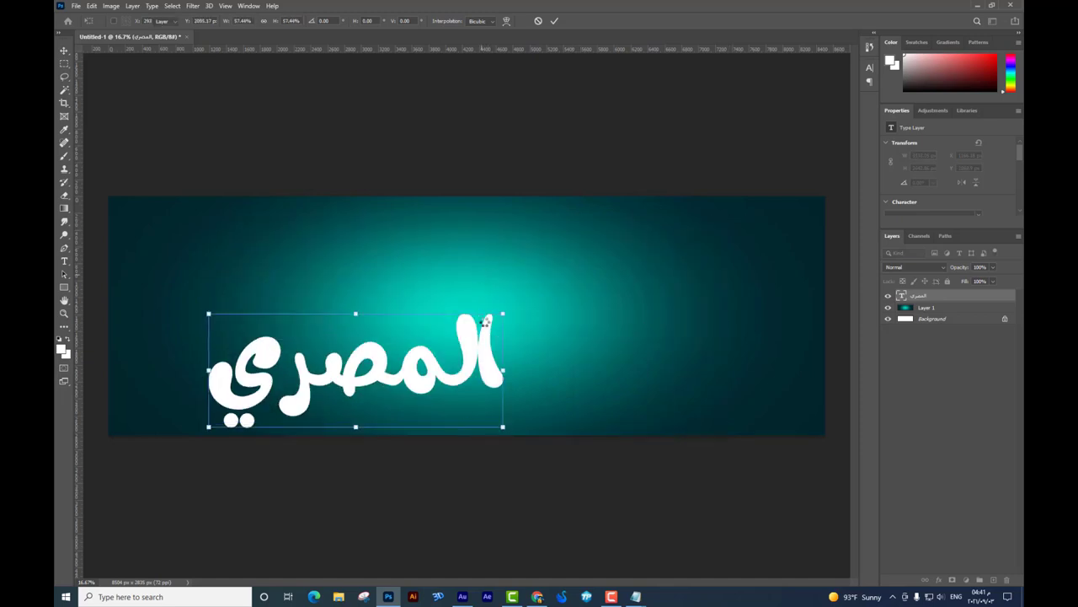
{"action": "key", "text": "Return"}
{"action": "left_click_drag", "start_coordinate": [460, 352], "coordinate": [666, 312]}
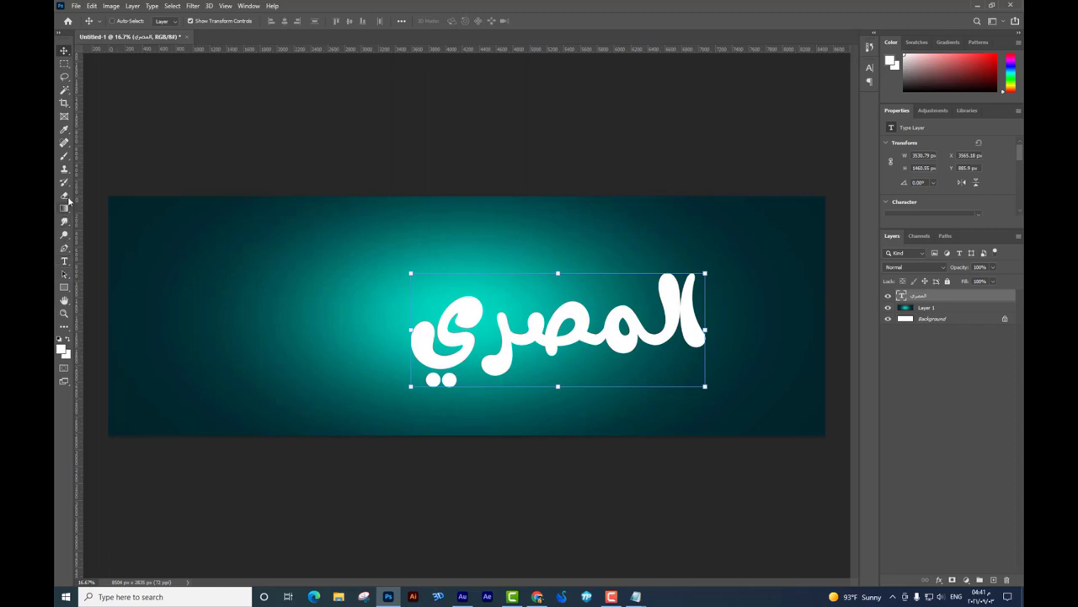
{"action": "left_click", "coordinate": [64, 155]}
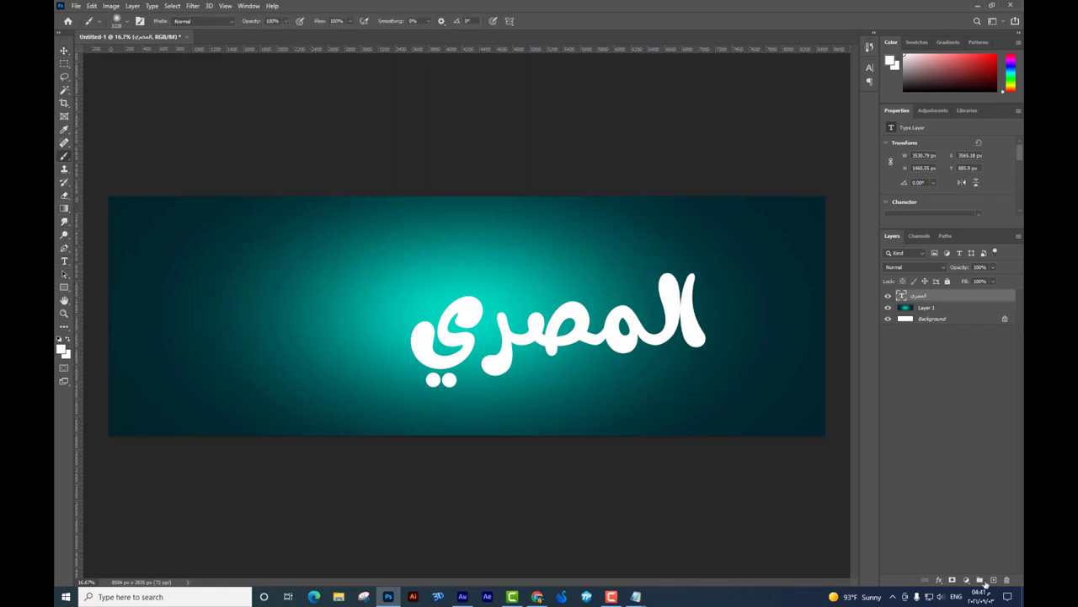
{"action": "left_click", "coordinate": [993, 579]}
{"action": "right_click", "coordinate": [595, 286]}
{"action": "left_click", "coordinate": [638, 430]}
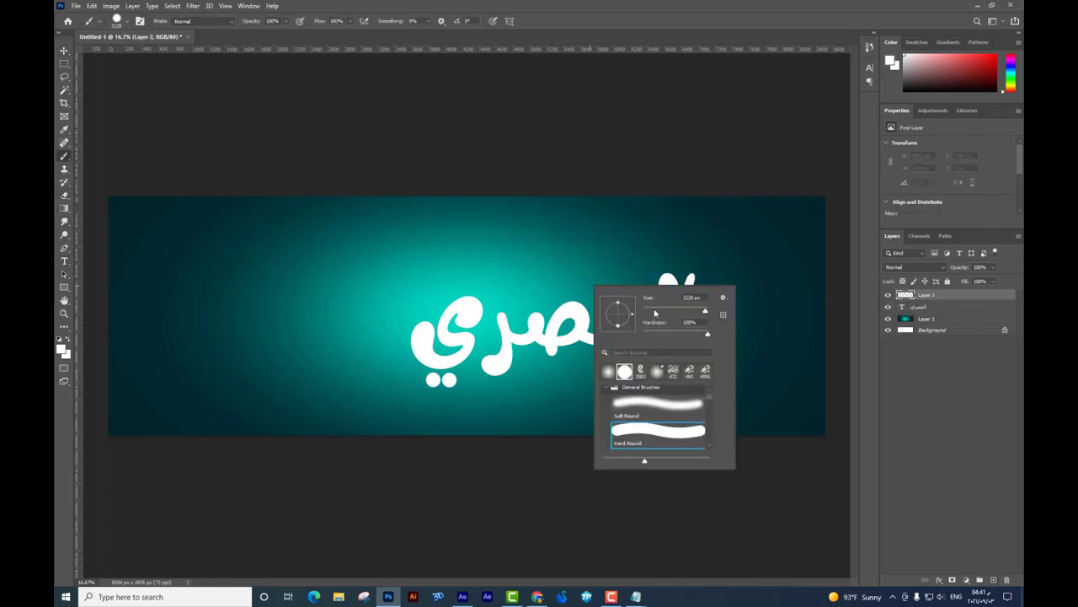
{"action": "left_click", "coordinate": [62, 348]}
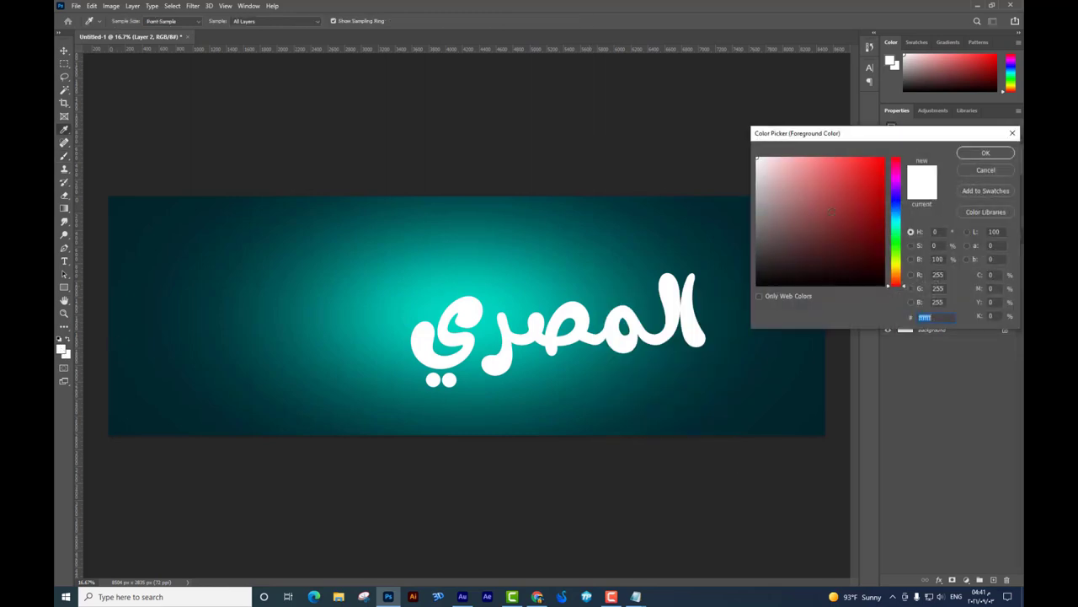
{"action": "left_click", "coordinate": [986, 153]}
{"action": "left_click_drag", "start_coordinate": [364, 237], "coordinate": [784, 310]}
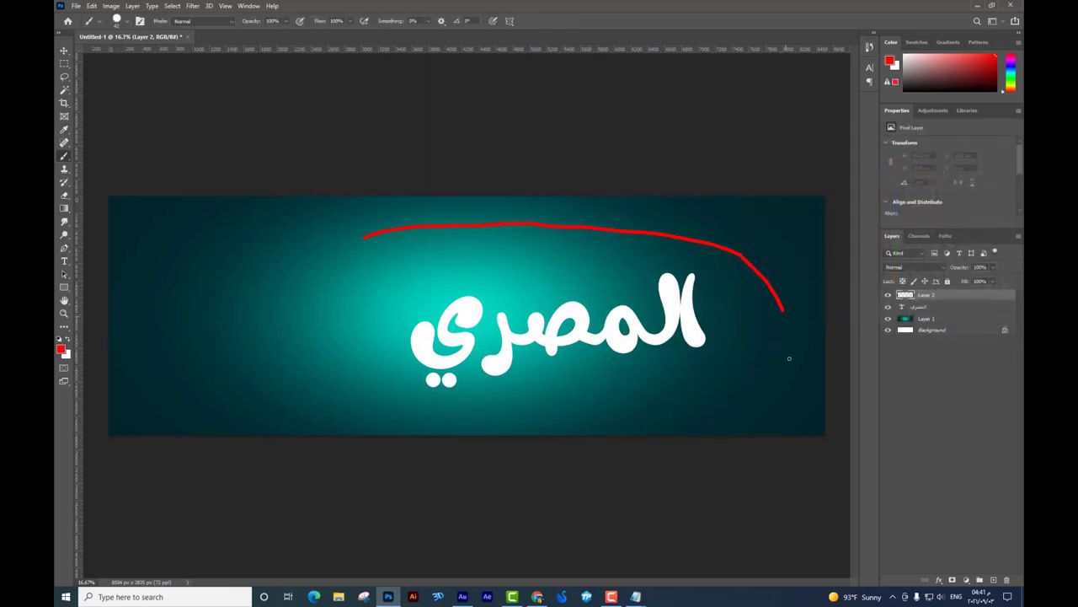
{"action": "left_click_drag", "start_coordinate": [789, 358], "coordinate": [364, 219]}
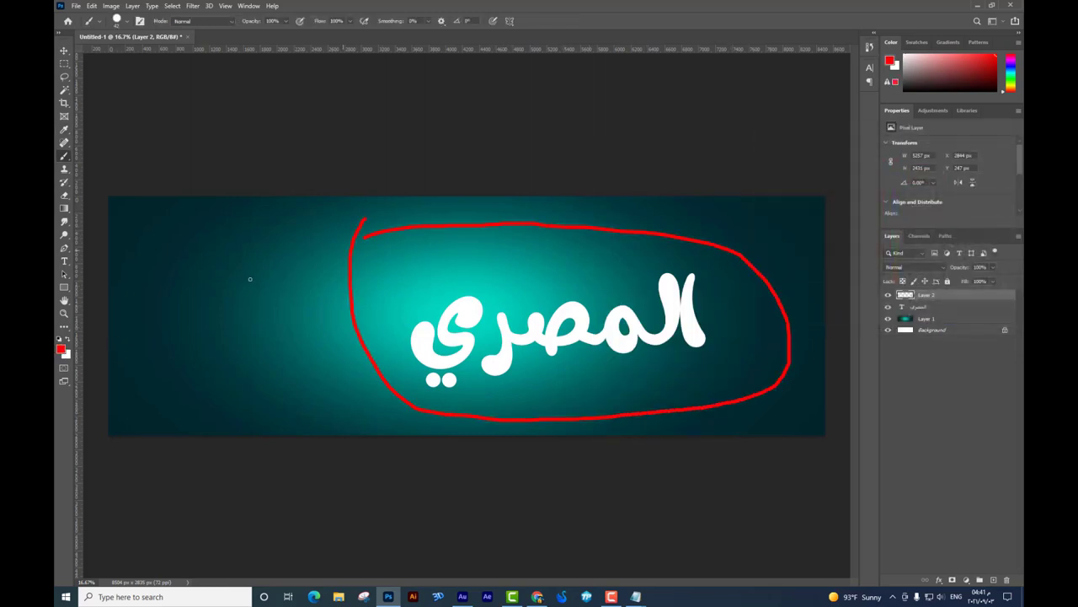
{"action": "mouse_move", "coordinate": [157, 253]}
{"action": "left_mouse_down"}
{"action": "mouse_move", "coordinate": [211, 313]}
{"action": "mouse_move", "coordinate": [160, 300]}
{"action": "mouse_move", "coordinate": [158, 251]}
{"action": "left_mouse_up"}
{"action": "mouse_move", "coordinate": [249, 259]}
{"action": "left_mouse_down"}
{"action": "mouse_move", "coordinate": [265, 305]}
{"action": "mouse_move", "coordinate": [249, 255]}
{"action": "left_mouse_up"}
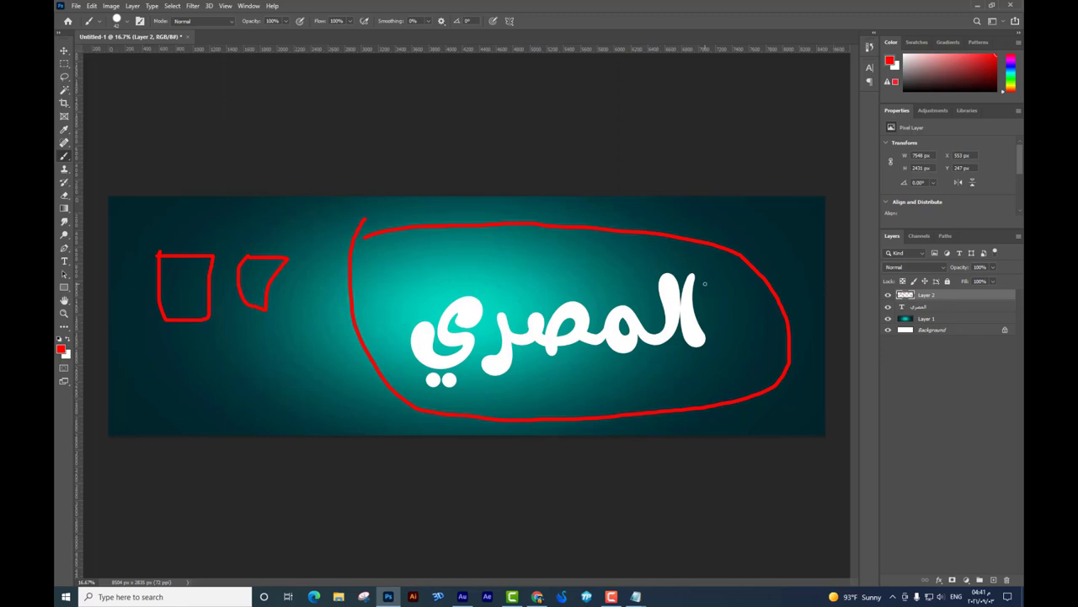
{"action": "key", "text": "Delete"}
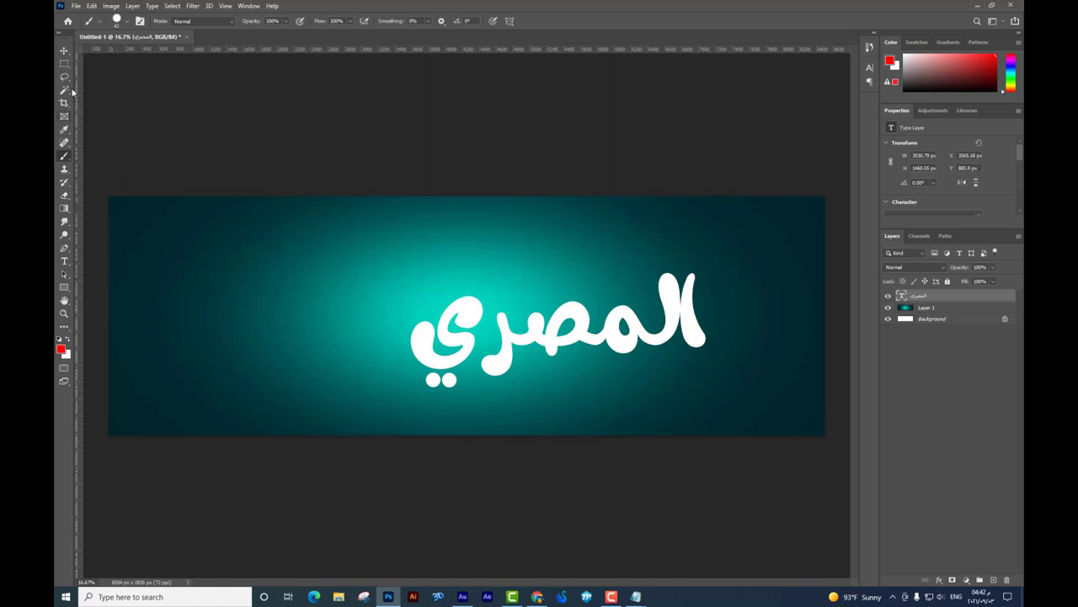
Nudge the white Arabic word further right and higher, then zoom out to 25%
{"action": "left_click", "coordinate": [63, 52]}
{"action": "left_click_drag", "start_coordinate": [688, 324], "coordinate": [708, 330]}
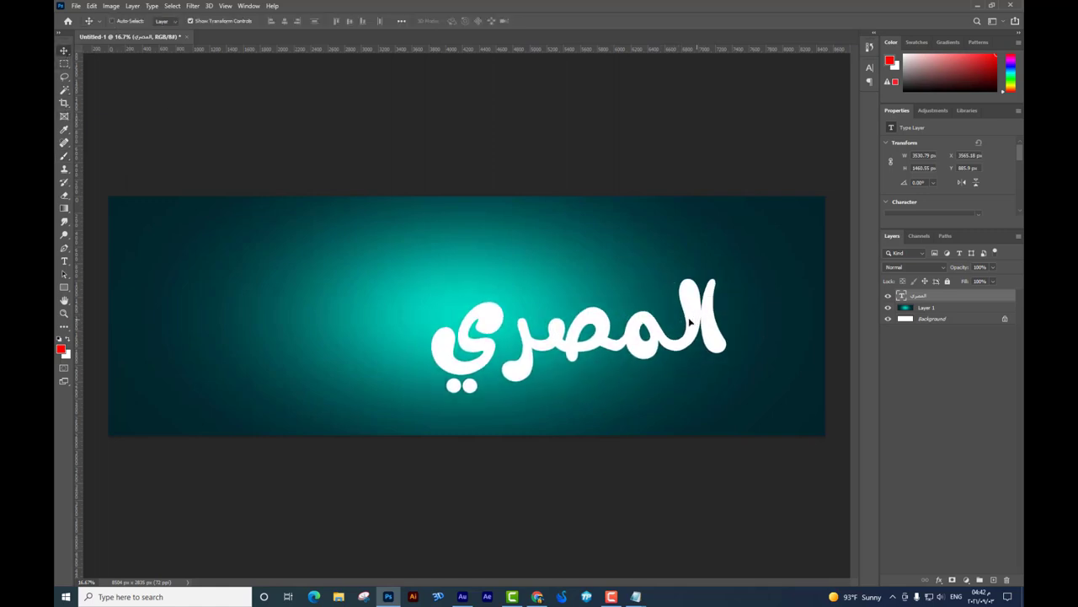
{"action": "double_click", "coordinate": [677, 346]}
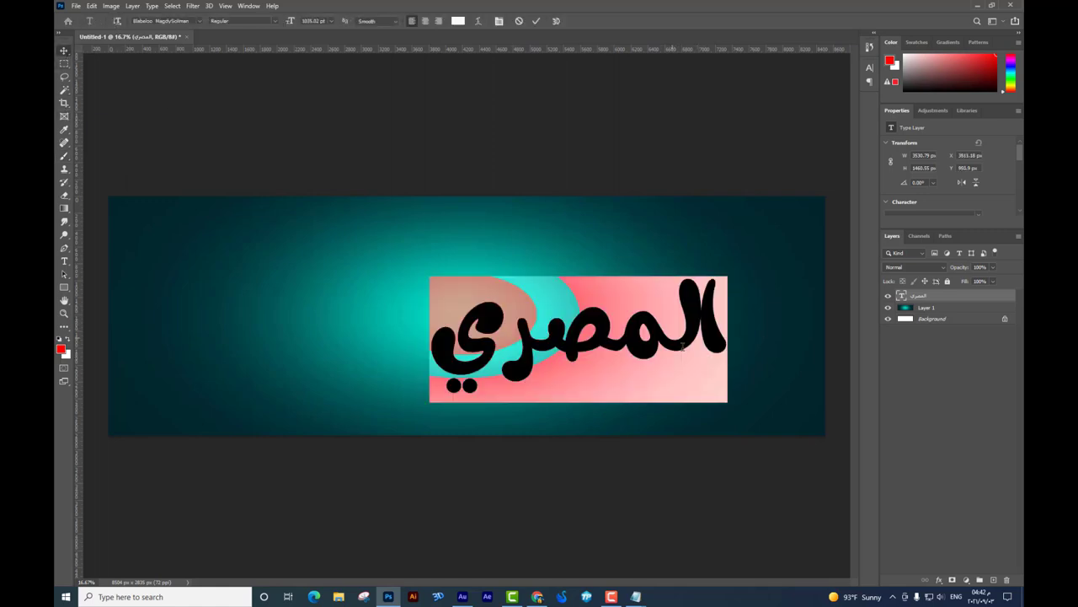
{"action": "left_click", "coordinate": [63, 52]}
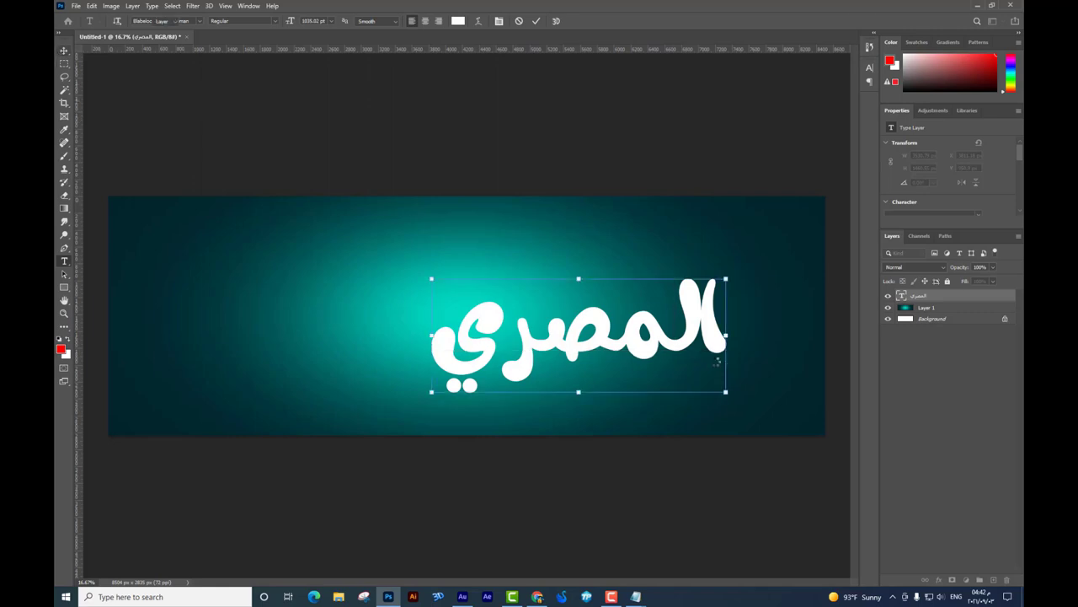
{"action": "left_click_drag", "start_coordinate": [704, 354], "coordinate": [709, 345]}
{"action": "scroll", "coordinate": [640, 345], "scroll_direction": "up", "scroll_amount": 2}
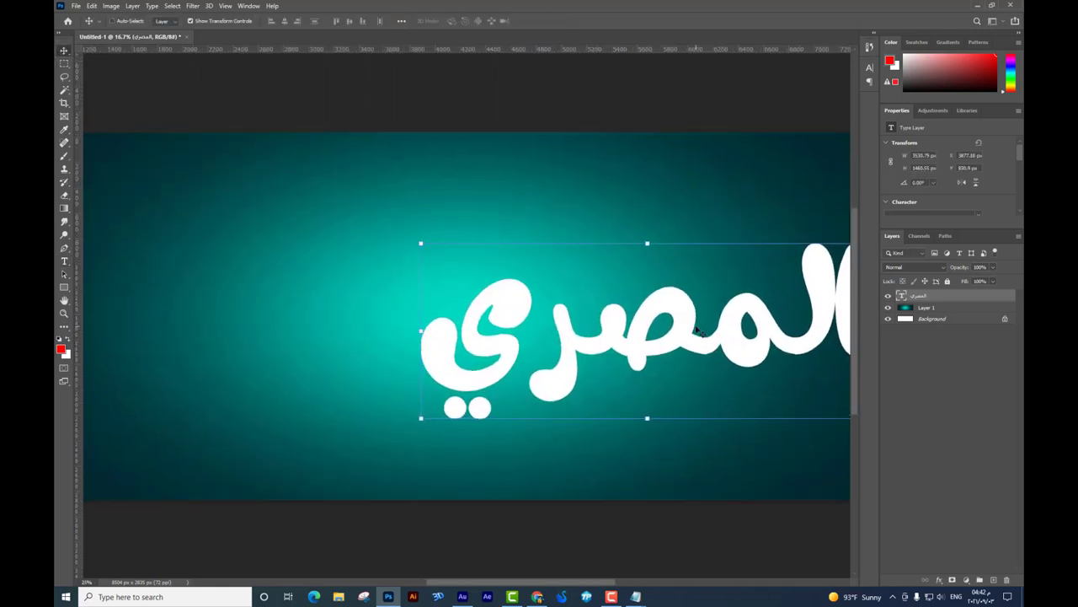
{"action": "mouse_move", "coordinate": [557, 310]}
{"action": "left_mouse_down"}
{"action": "mouse_move", "coordinate": [697, 281]}
{"action": "mouse_move", "coordinate": [682, 300]}
{"action": "left_mouse_up"}
{"action": "key", "text": "ctrl+minus"}
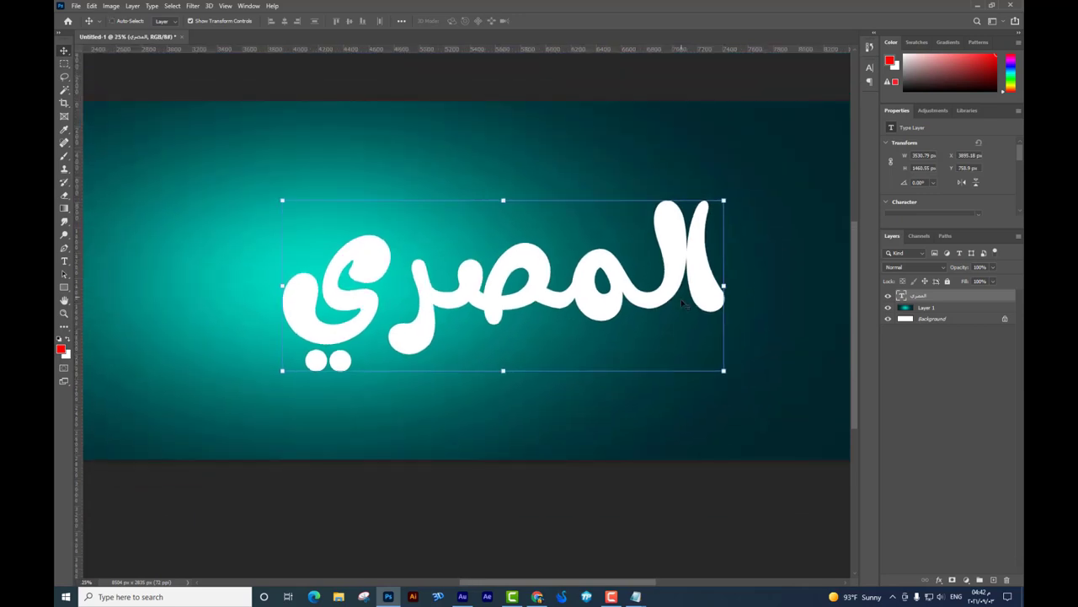
{"action": "left_click", "coordinate": [436, 597]}
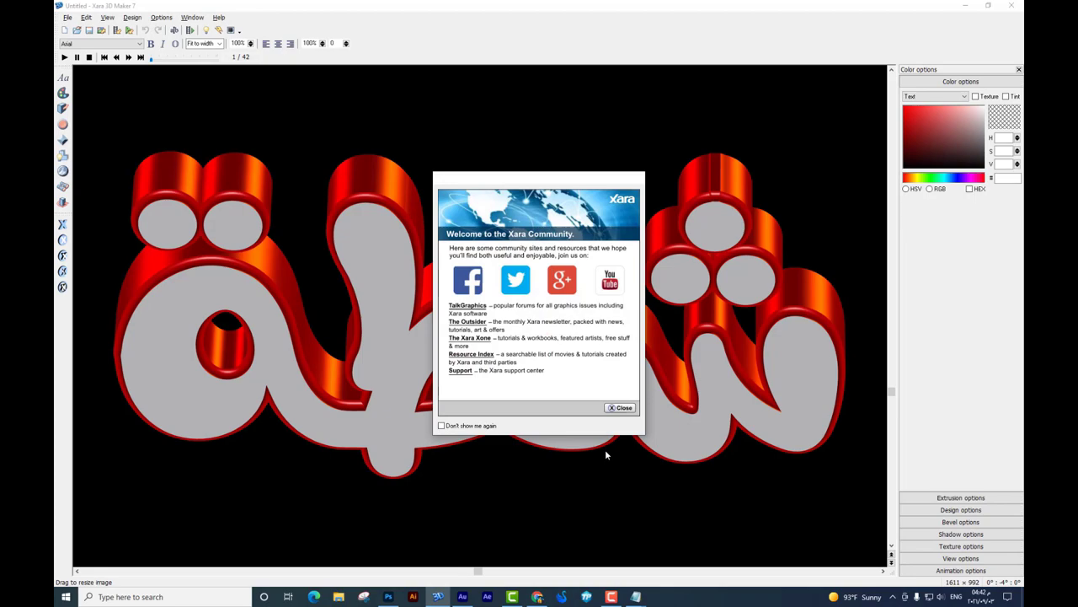
Dismiss Xara's welcome dialogs and delete the sample Arabic text in Text options
{"action": "left_click", "coordinate": [620, 407]}
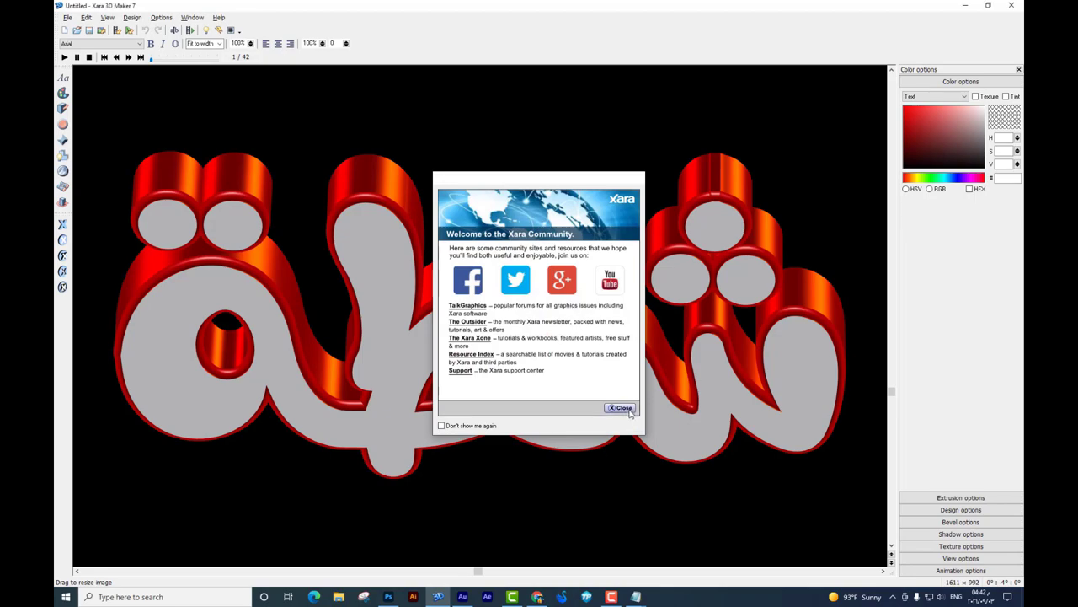
{"action": "left_click", "coordinate": [600, 363]}
{"action": "left_click_drag", "start_coordinate": [717, 261], "coordinate": [732, 235]}
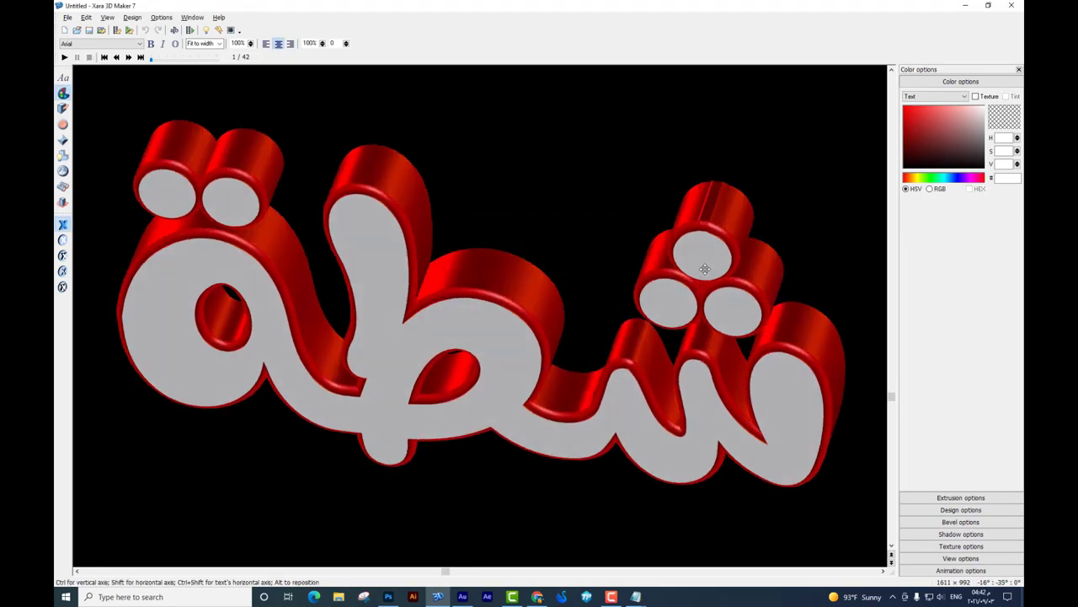
{"action": "key", "text": "ctrl+z"}
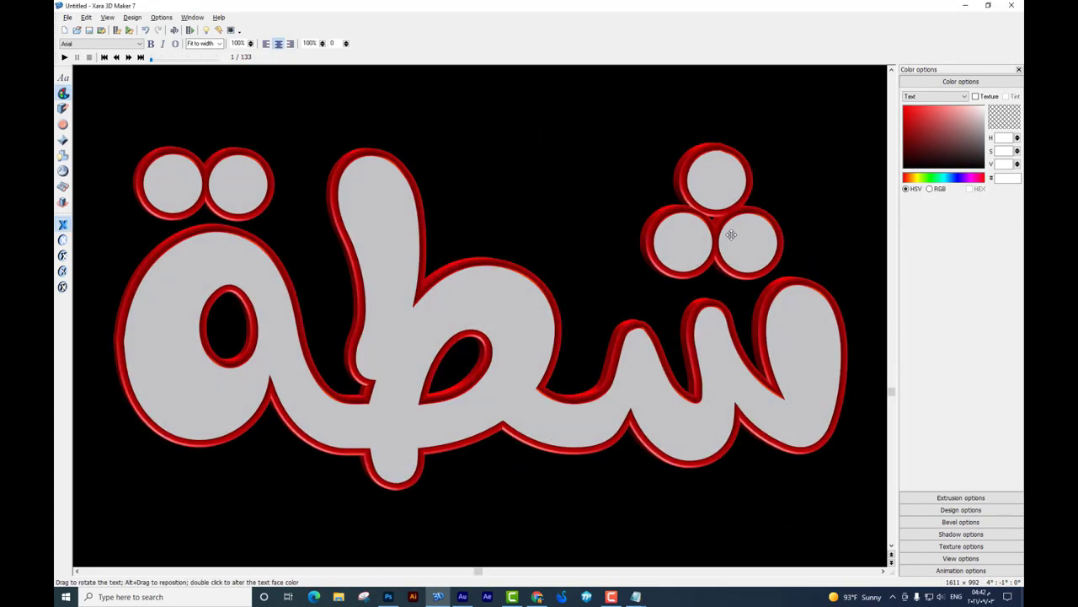
{"action": "key", "text": "ctrl+z"}
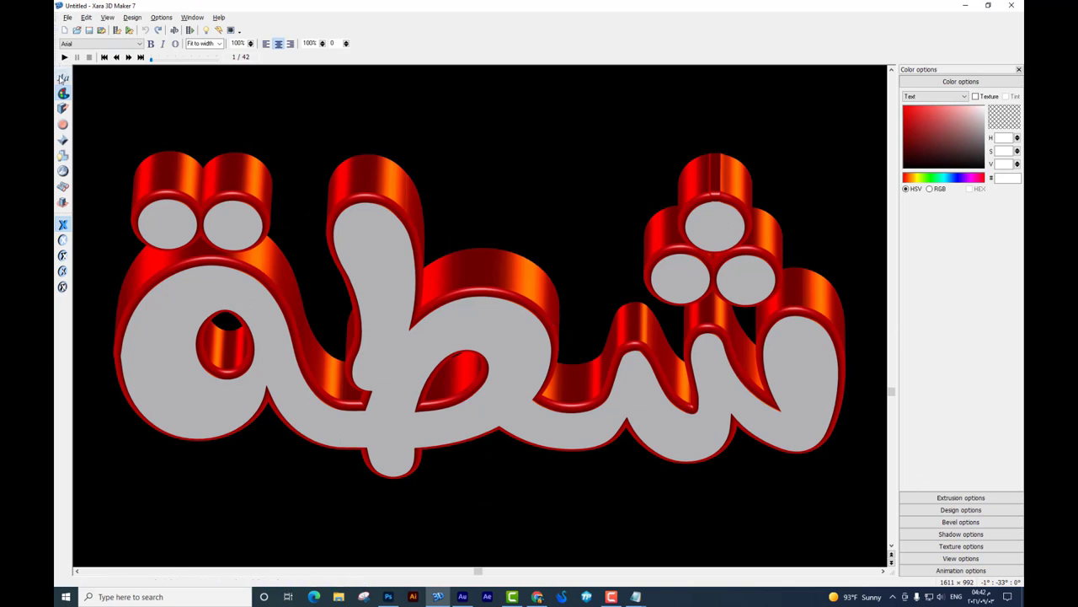
{"action": "left_click", "coordinate": [63, 78]}
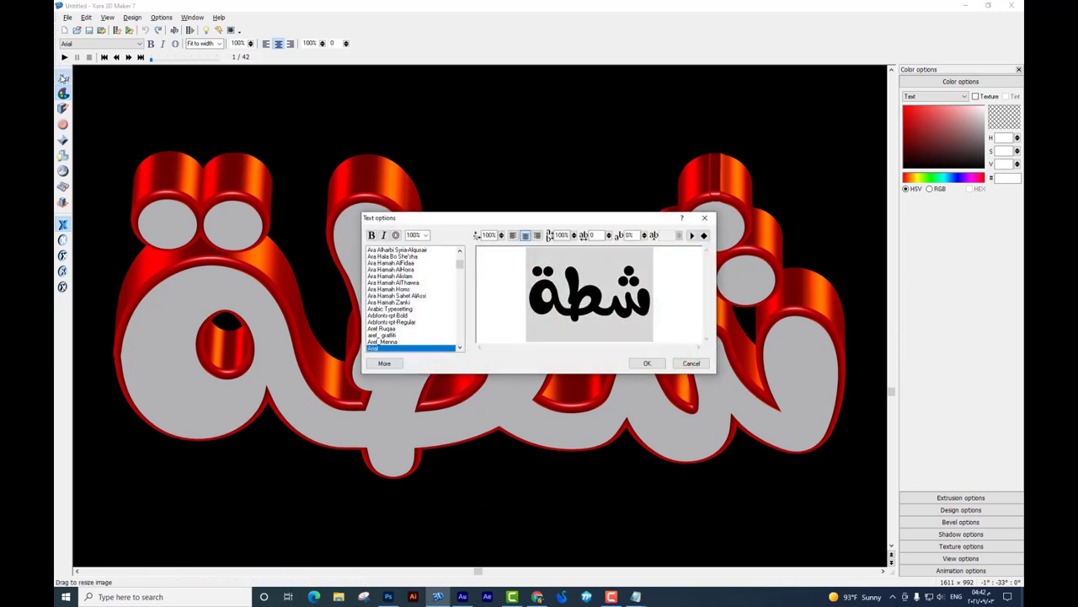
{"action": "key", "text": "Delete"}
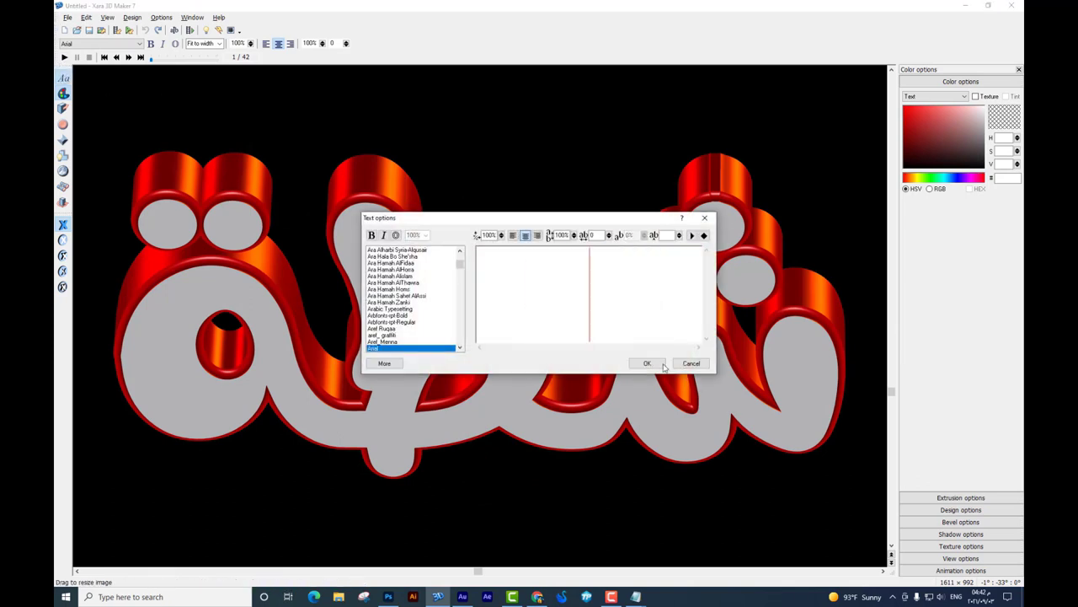
{"action": "left_click", "coordinate": [647, 363]}
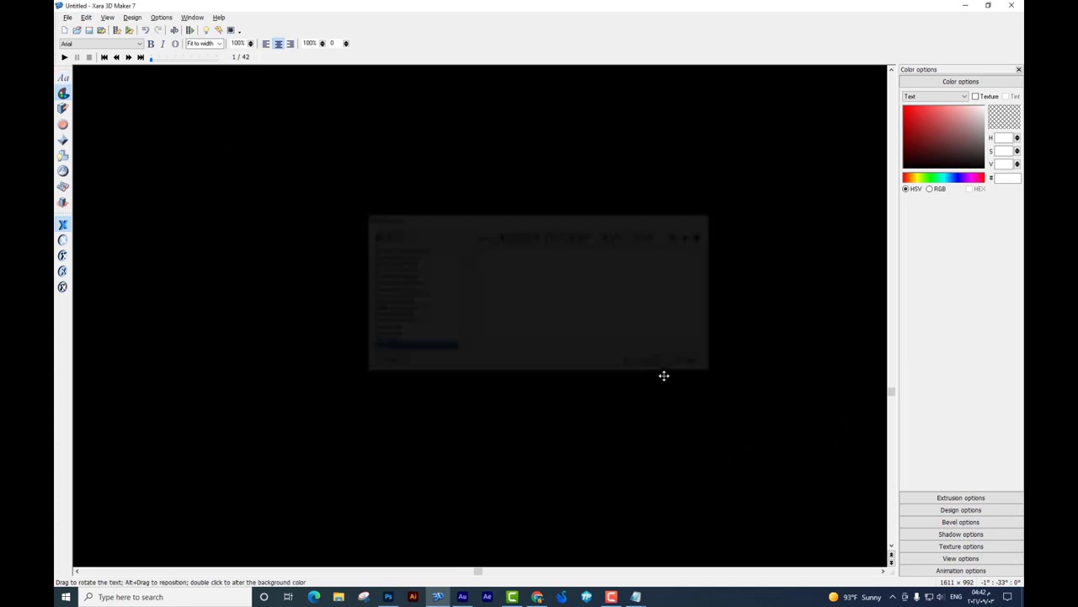
Enter the 3D text 'dafadf' and play its animation
{"action": "double_click", "coordinate": [402, 155]}
{"action": "type", "text": "dafadf"}
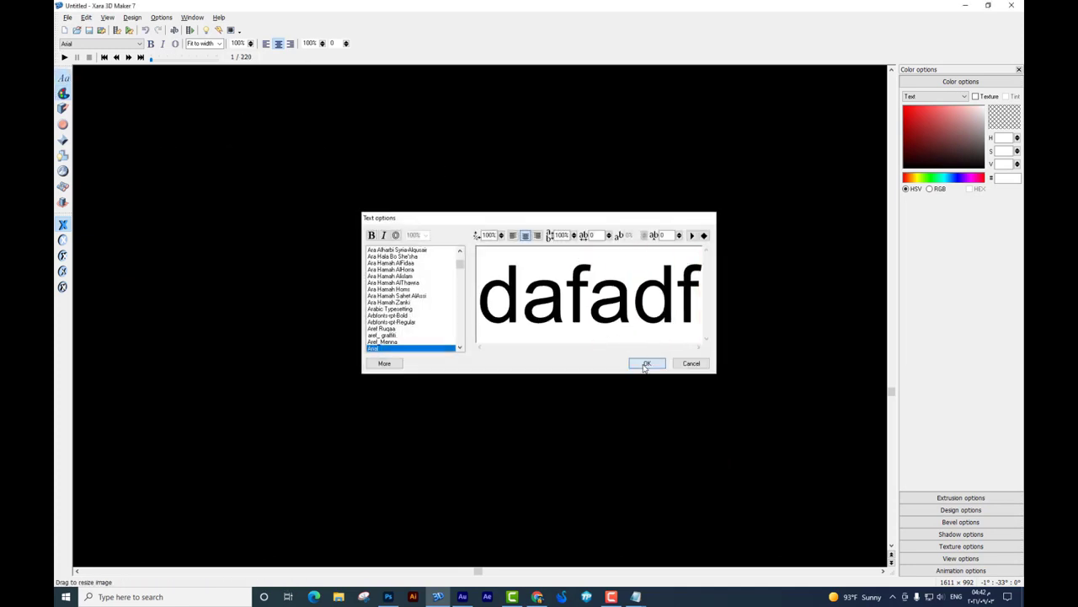
{"action": "left_click", "coordinate": [646, 363]}
{"action": "left_click", "coordinate": [192, 42]}
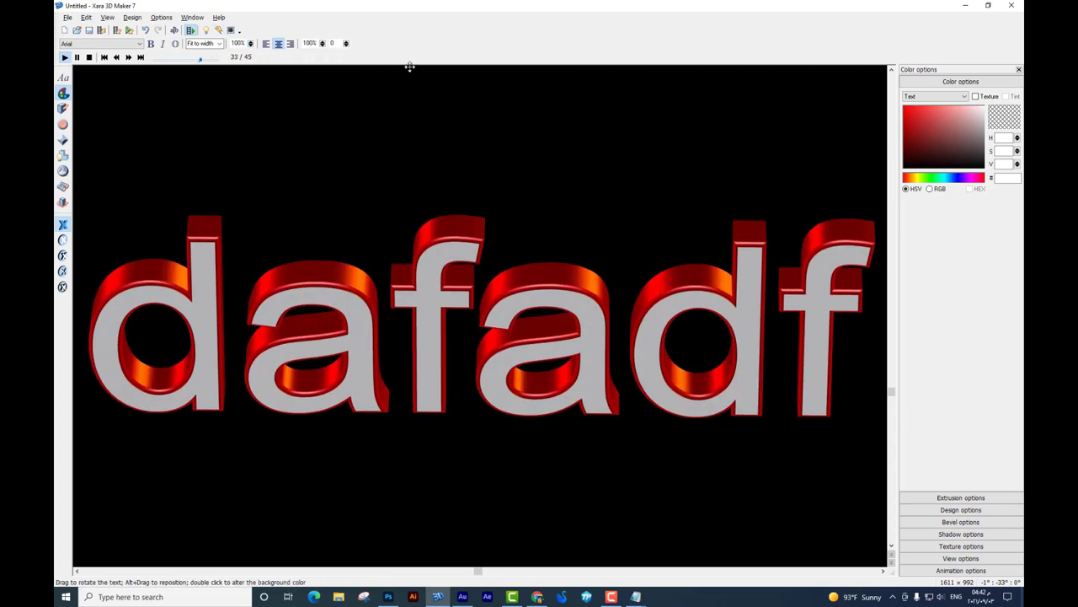
Set the letter faces to light grey and centre-align the text
{"action": "left_click", "coordinate": [204, 31]}
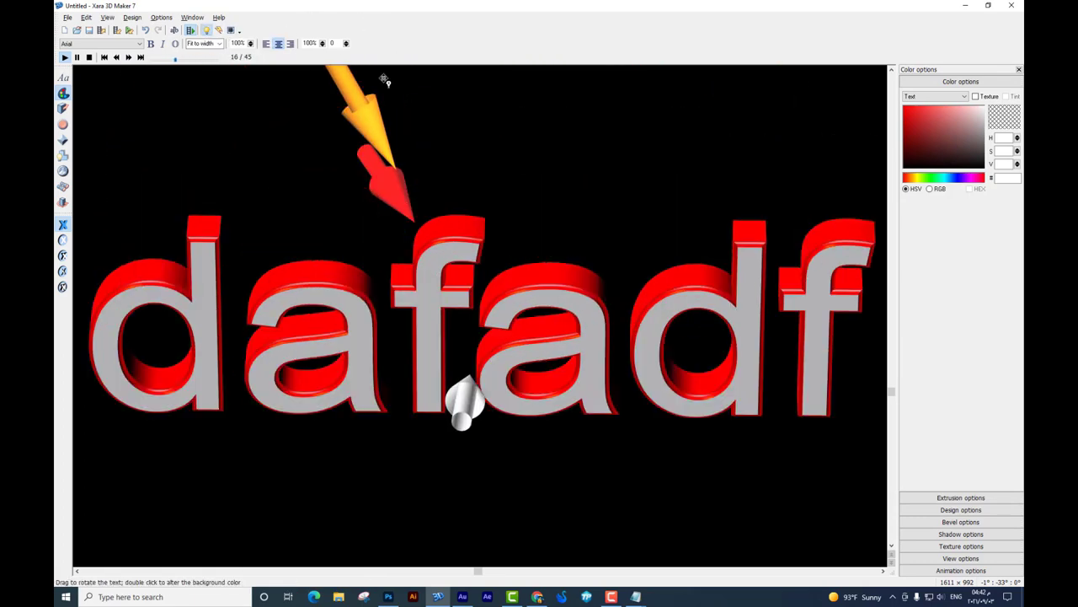
{"action": "left_click", "coordinate": [939, 108]}
{"action": "left_click", "coordinate": [955, 178]}
{"action": "left_click", "coordinate": [982, 112]}
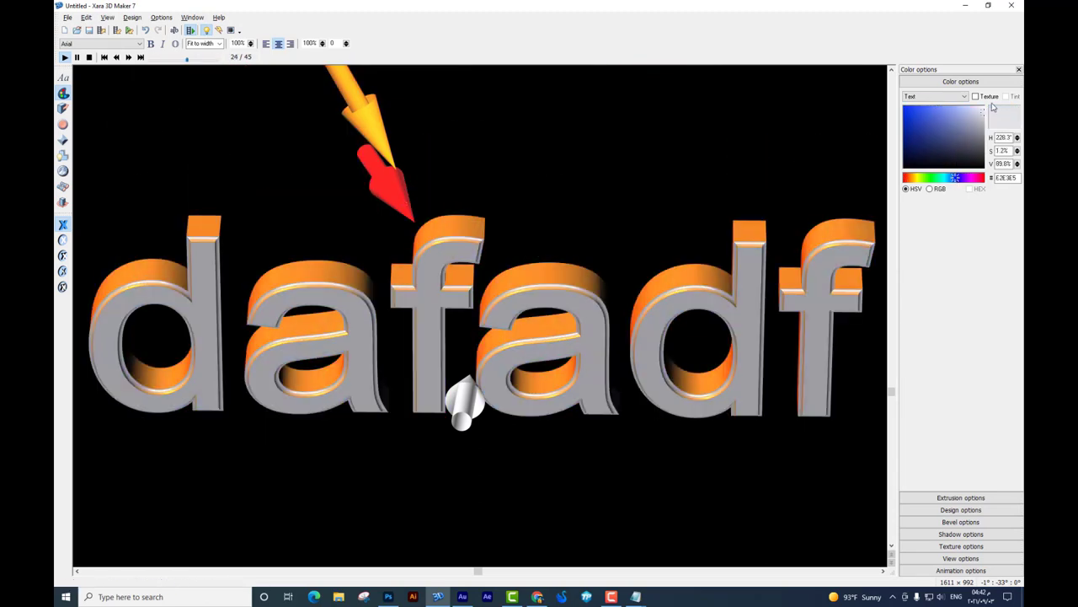
{"action": "left_click", "coordinate": [279, 43]}
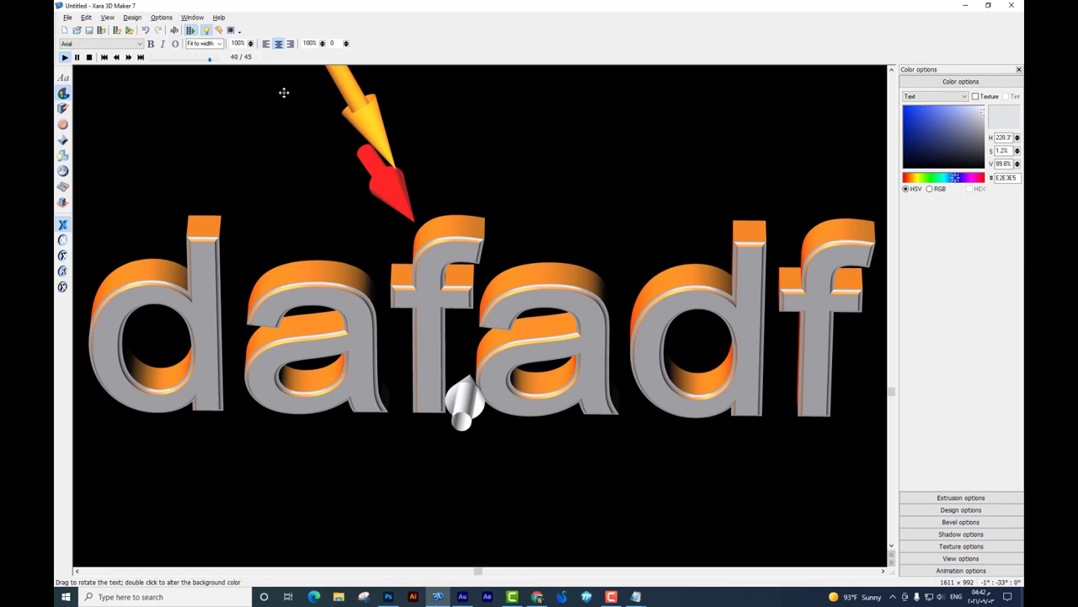
{"action": "left_click", "coordinate": [207, 30]}
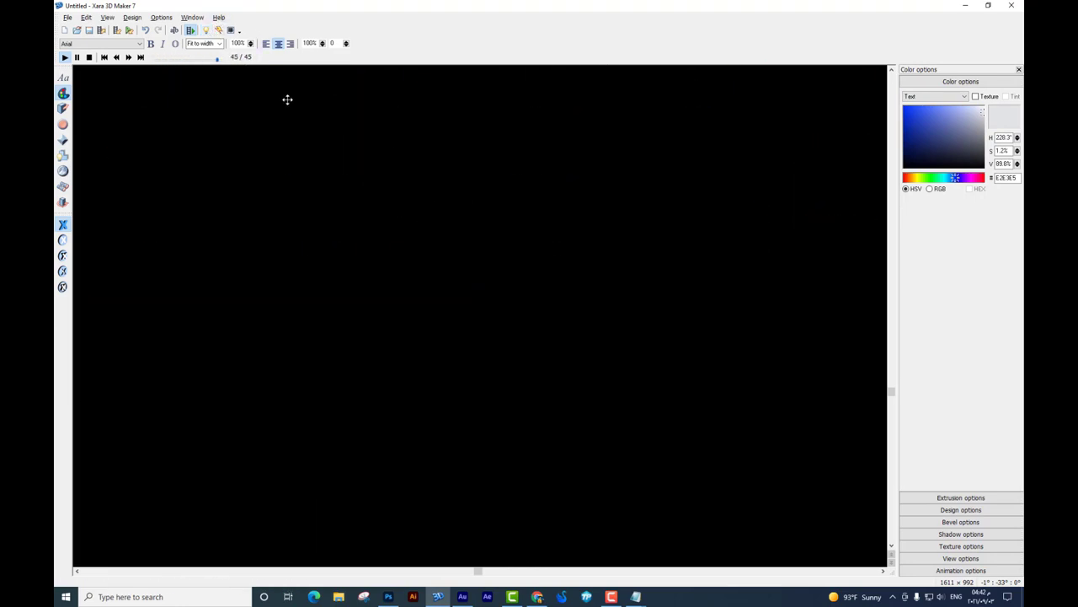
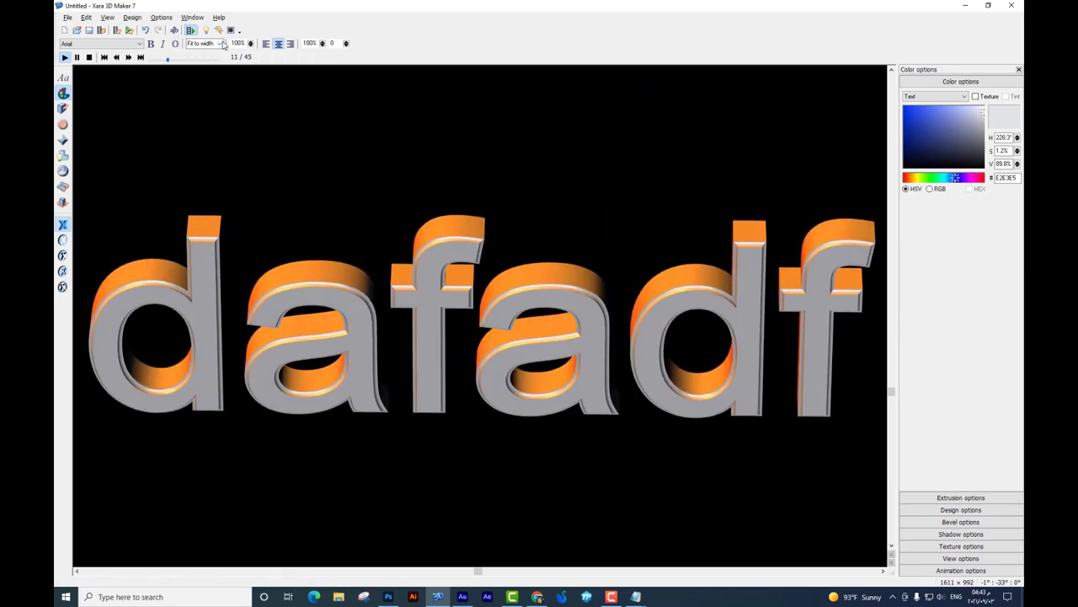
Stop the animation and delete the 3D text 'dafadf' so the Xara canvas is empty
{"action": "left_click", "coordinate": [189, 30]}
{"action": "left_click", "coordinate": [63, 77]}
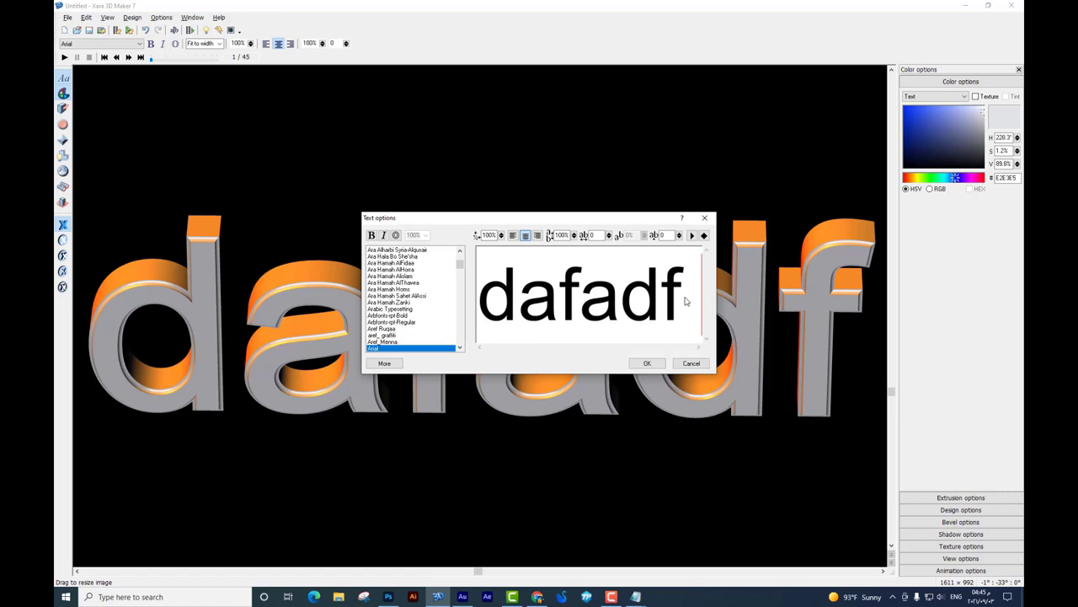
{"action": "key", "text": "ctrl+a"}
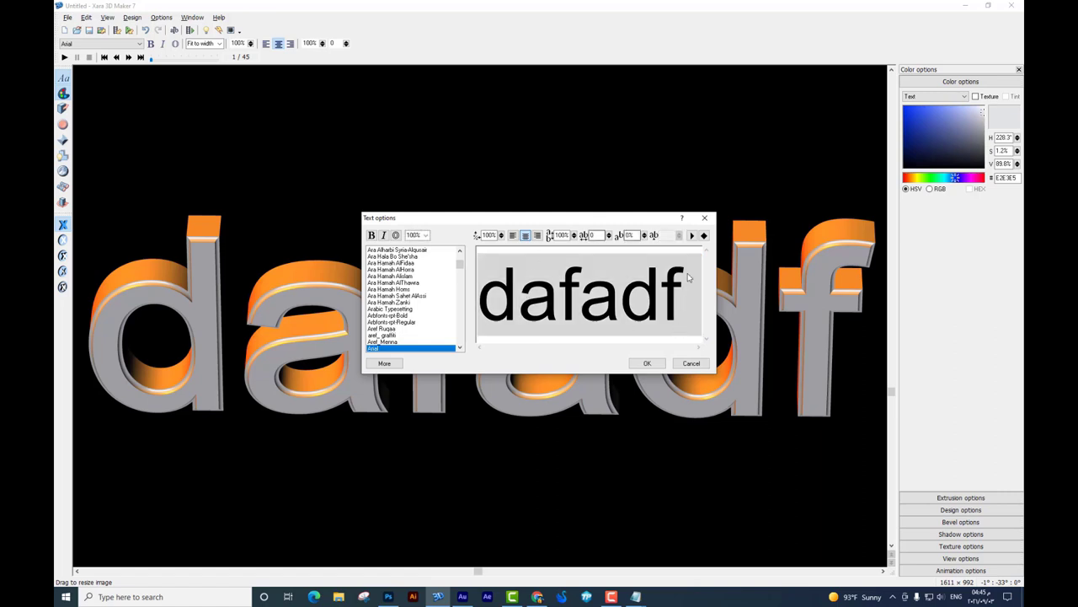
{"action": "key", "text": "Delete"}
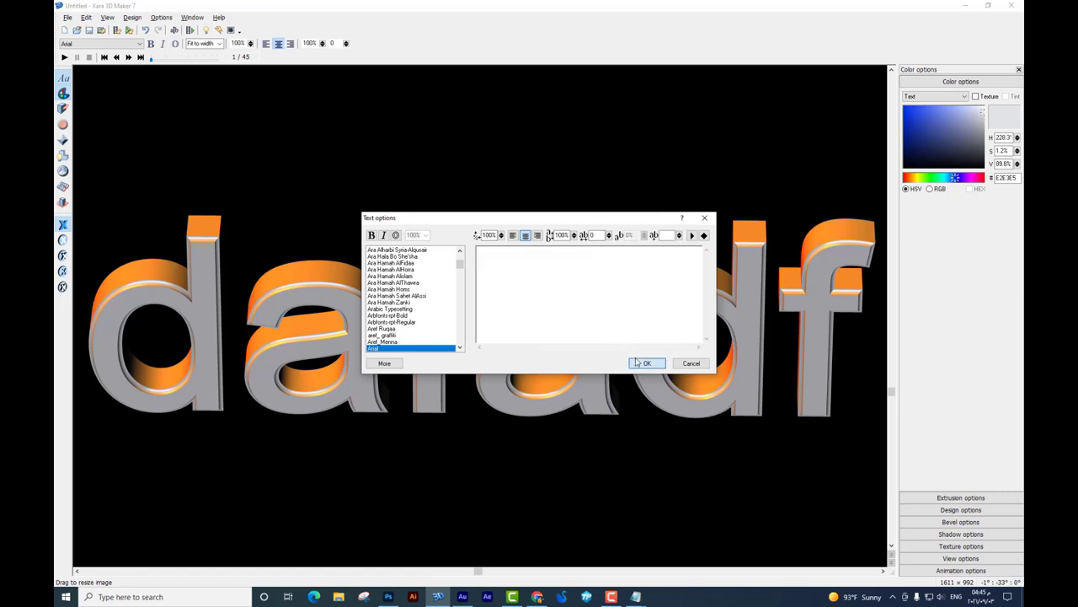
{"action": "left_click", "coordinate": [645, 363]}
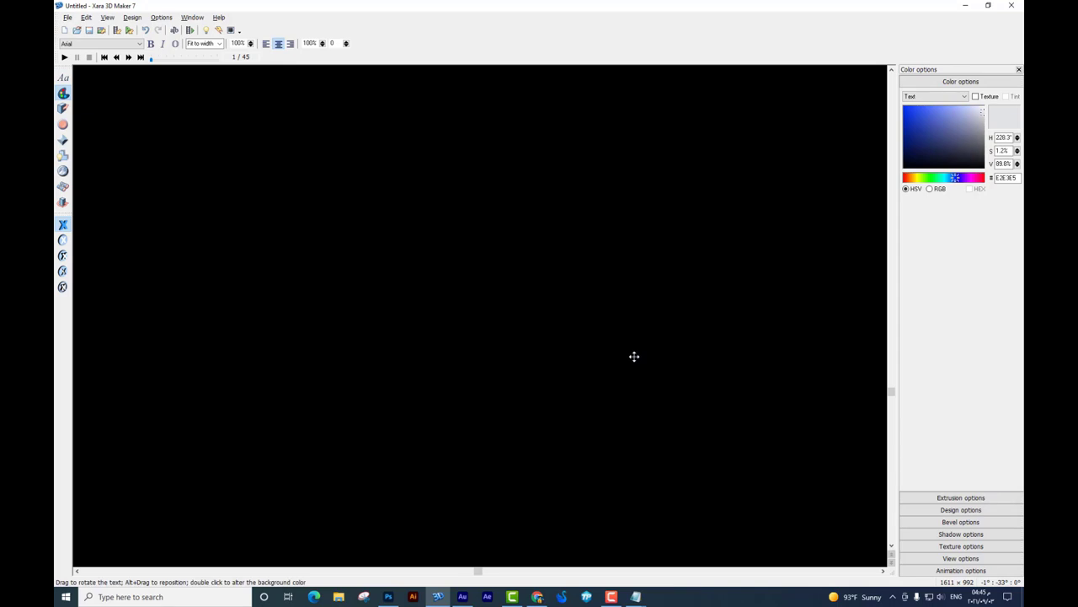
Launch Illustrator, glance at Photoshop and Xara, and end on Illustrator's Welcome screen
{"action": "left_click", "coordinate": [412, 599]}
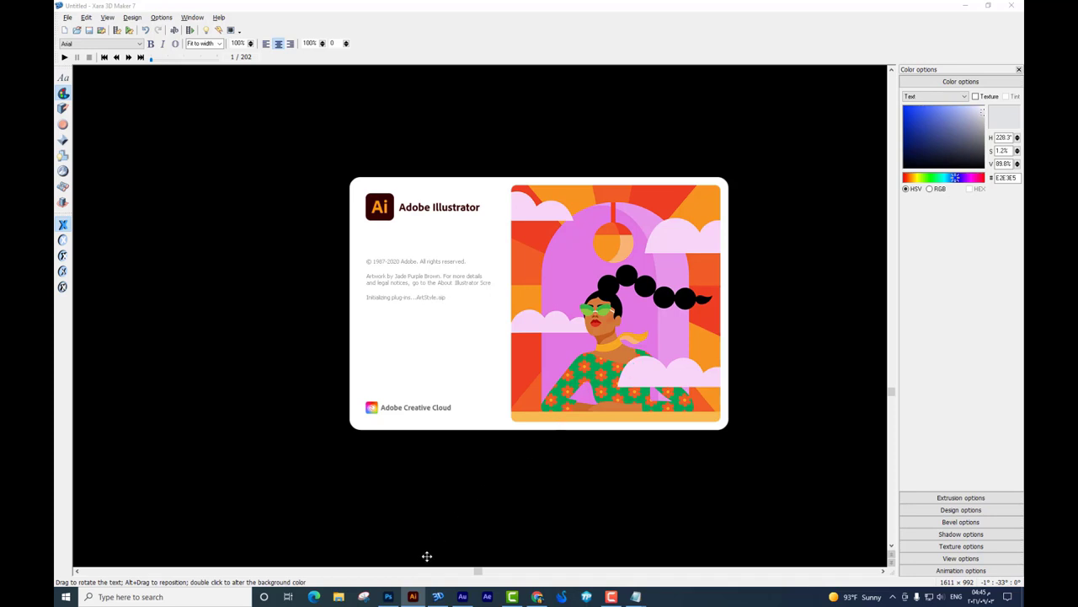
{"action": "left_click", "coordinate": [388, 597]}
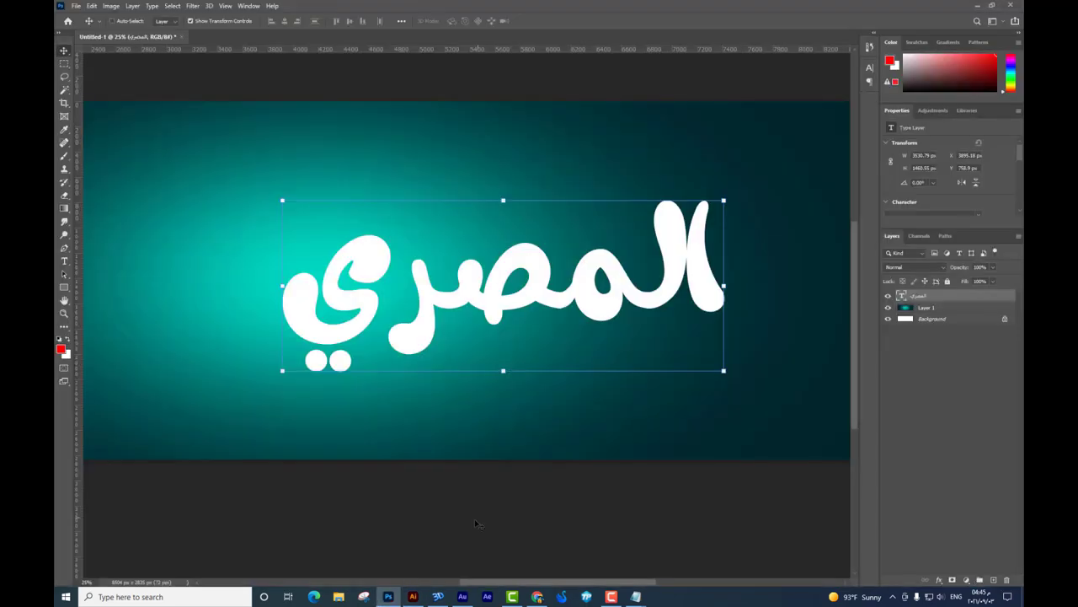
{"action": "left_click", "coordinate": [438, 597]}
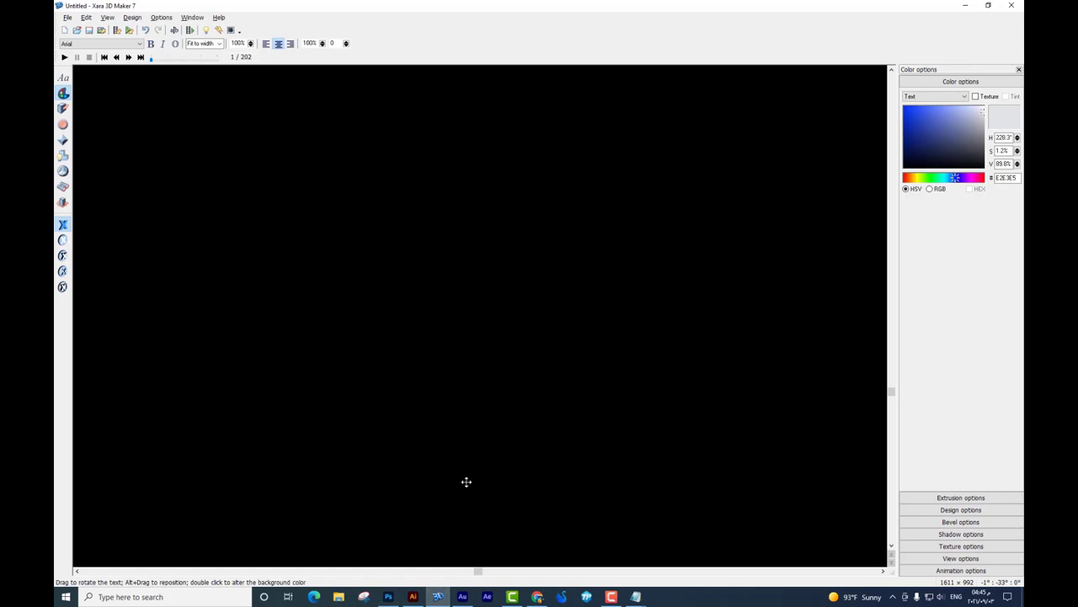
{"action": "left_click", "coordinate": [413, 597]}
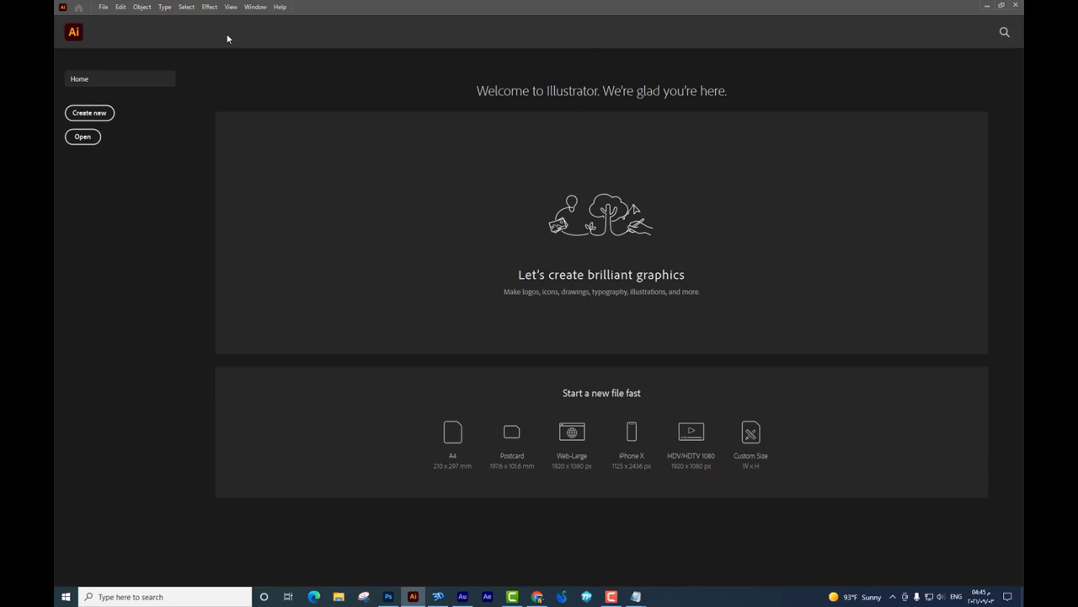
Create a blank A4 Illustrator document, then return to Photoshop and nudge the Arabic text
{"action": "left_click", "coordinate": [103, 7]}
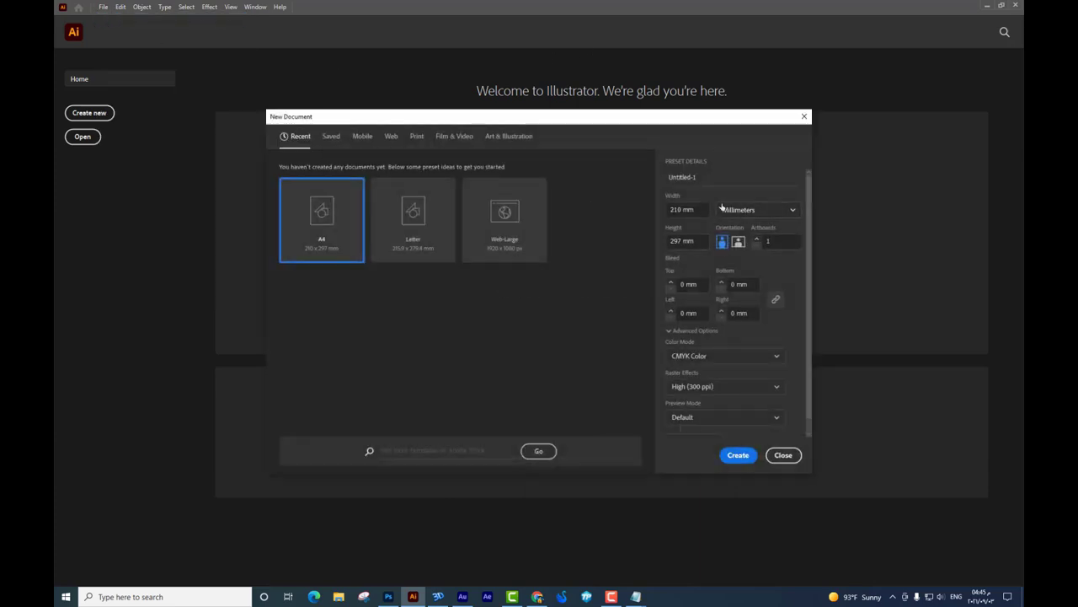
{"action": "left_click", "coordinate": [735, 456]}
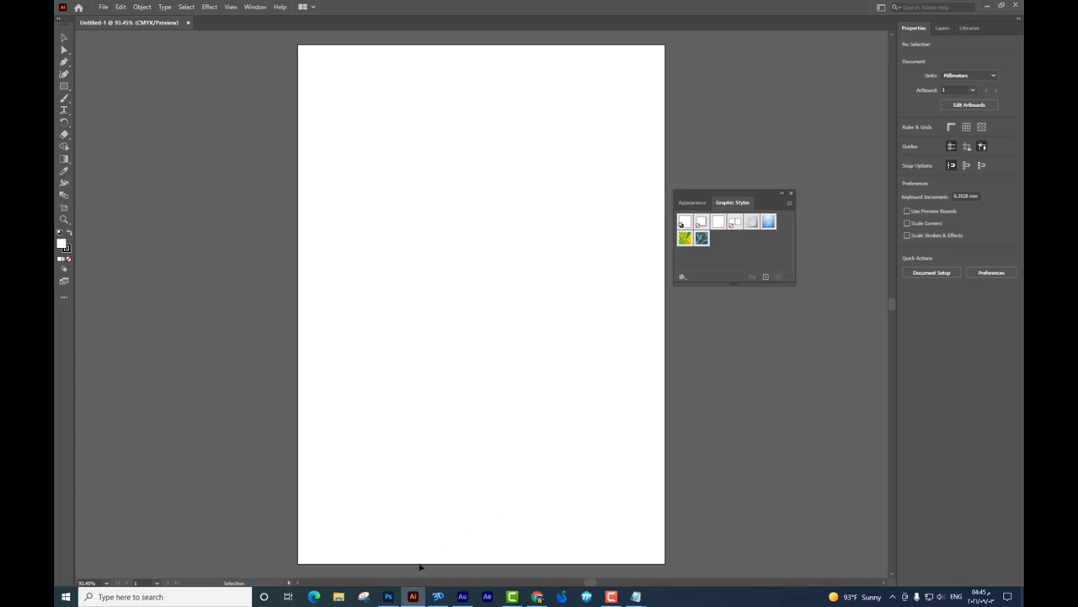
{"action": "left_click", "coordinate": [388, 596]}
{"action": "left_click_drag", "start_coordinate": [619, 310], "coordinate": [615, 305]}
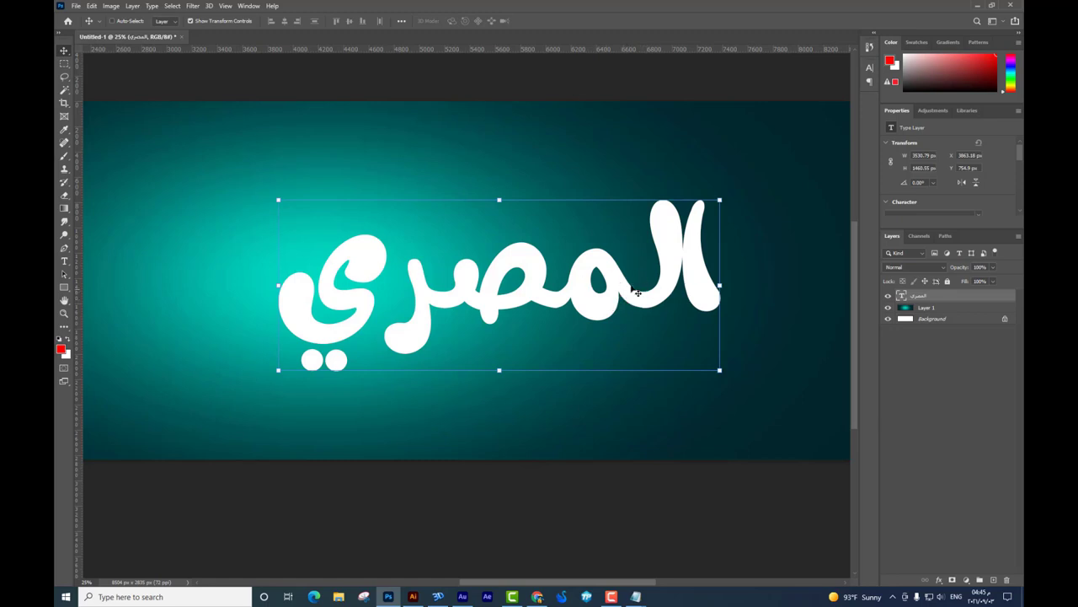
Recolour the المصري lettering black (#000000) with the Type tool
{"action": "mouse_move", "coordinate": [691, 283]}
{"action": "left_mouse_down"}
{"action": "mouse_move", "coordinate": [664, 283]}
{"action": "mouse_move", "coordinate": [765, 289]}
{"action": "left_mouse_up"}
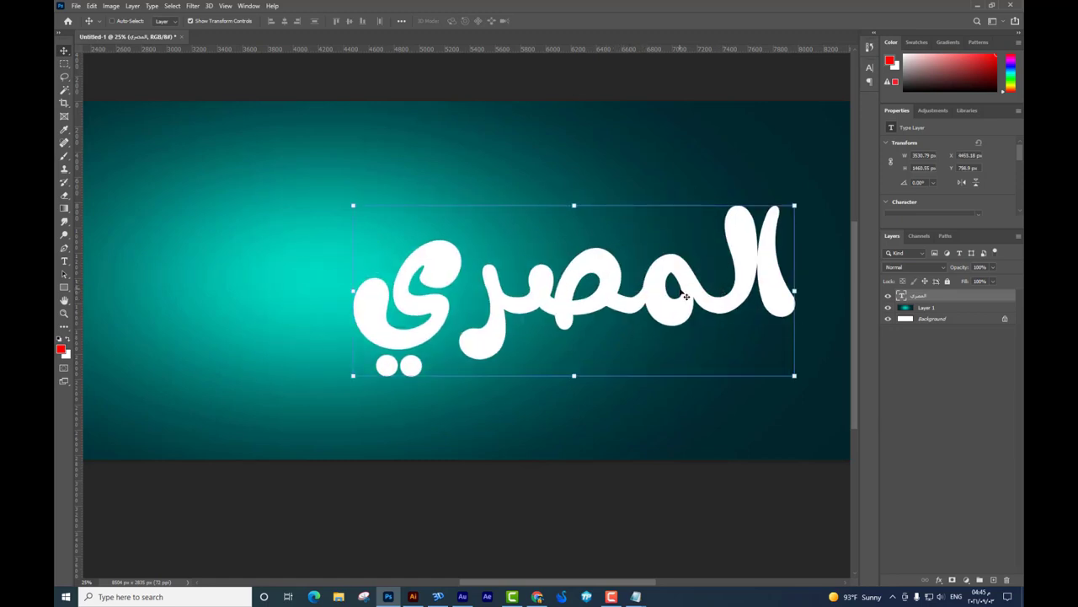
{"action": "key", "text": "t"}
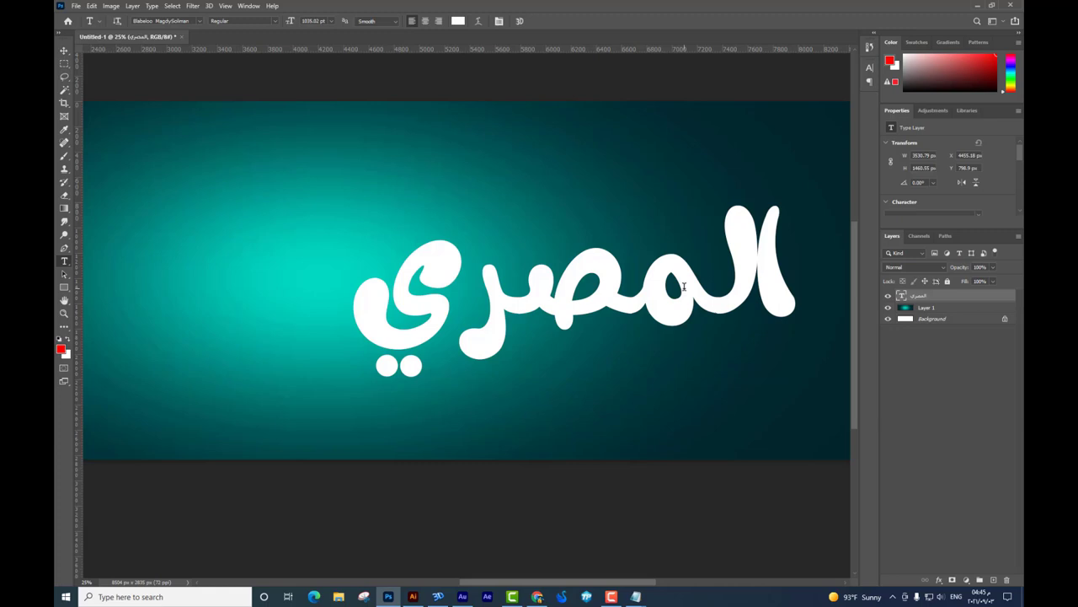
{"action": "left_click", "coordinate": [683, 287]}
{"action": "key", "text": "ctrl+a"}
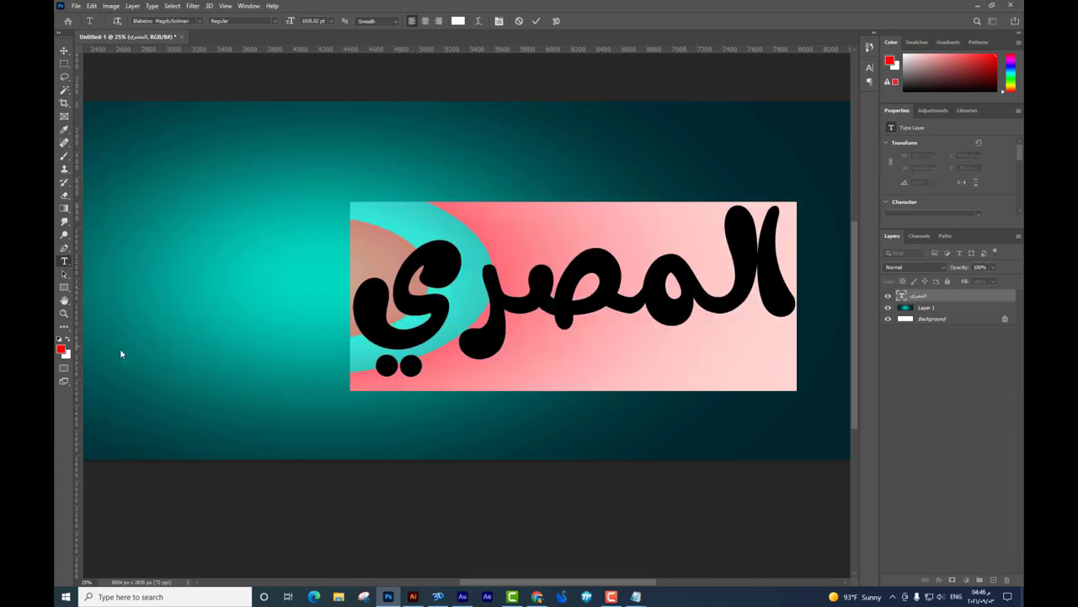
{"action": "left_click", "coordinate": [61, 348]}
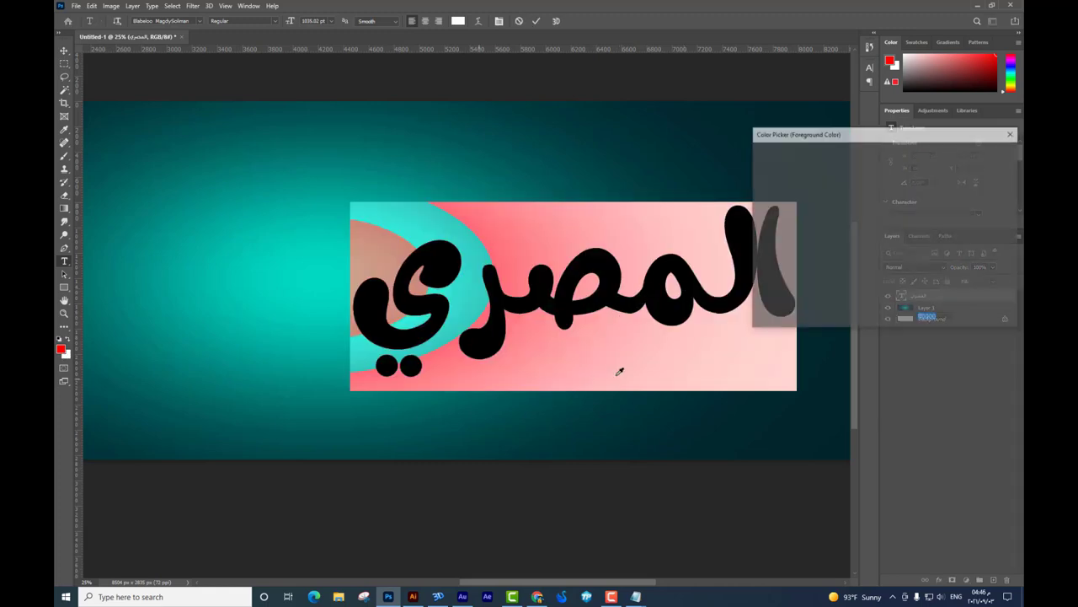
{"action": "left_click", "coordinate": [886, 285]}
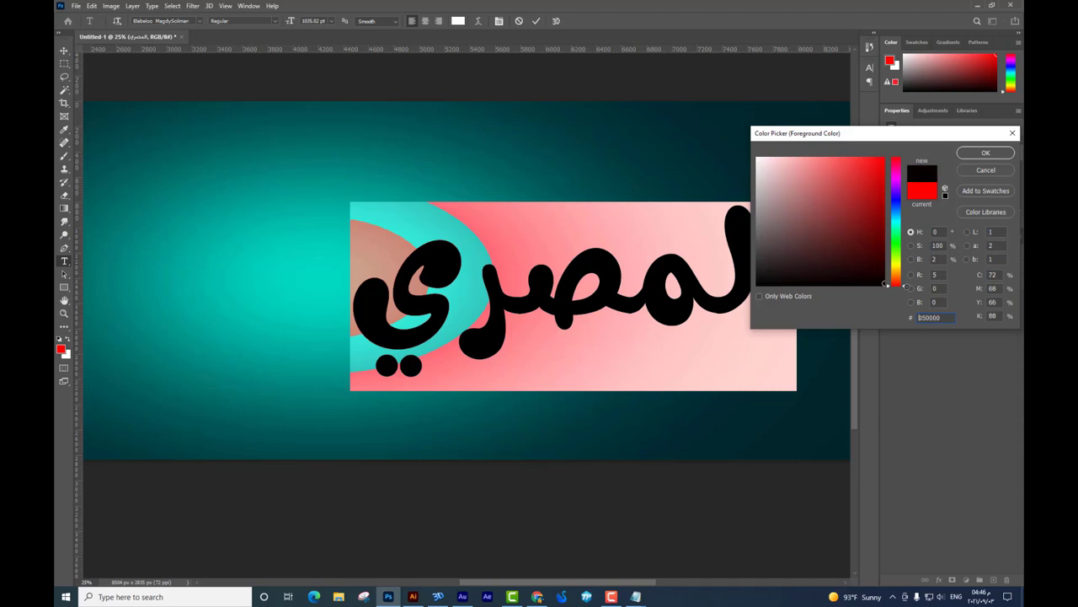
{"action": "left_click", "coordinate": [985, 154]}
{"action": "left_click", "coordinate": [322, 149]}
Drag the black lettering layer with the Move tool into the Illustrator document
{"action": "left_click_drag", "start_coordinate": [569, 274], "coordinate": [448, 263]}
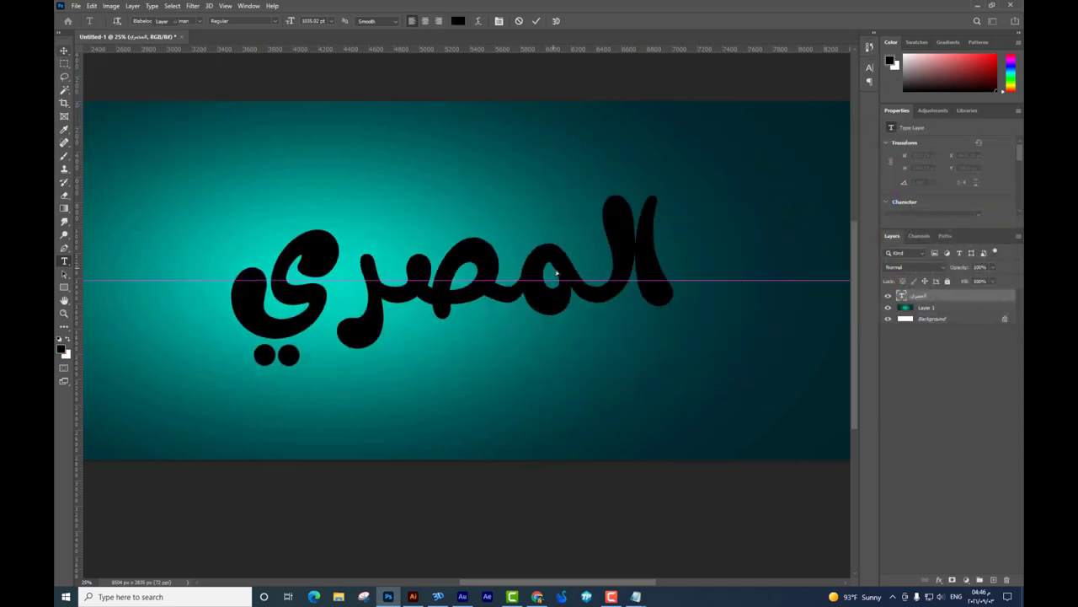
{"action": "key", "text": "v"}
{"action": "left_click_drag", "start_coordinate": [552, 312], "coordinate": [548, 339]}
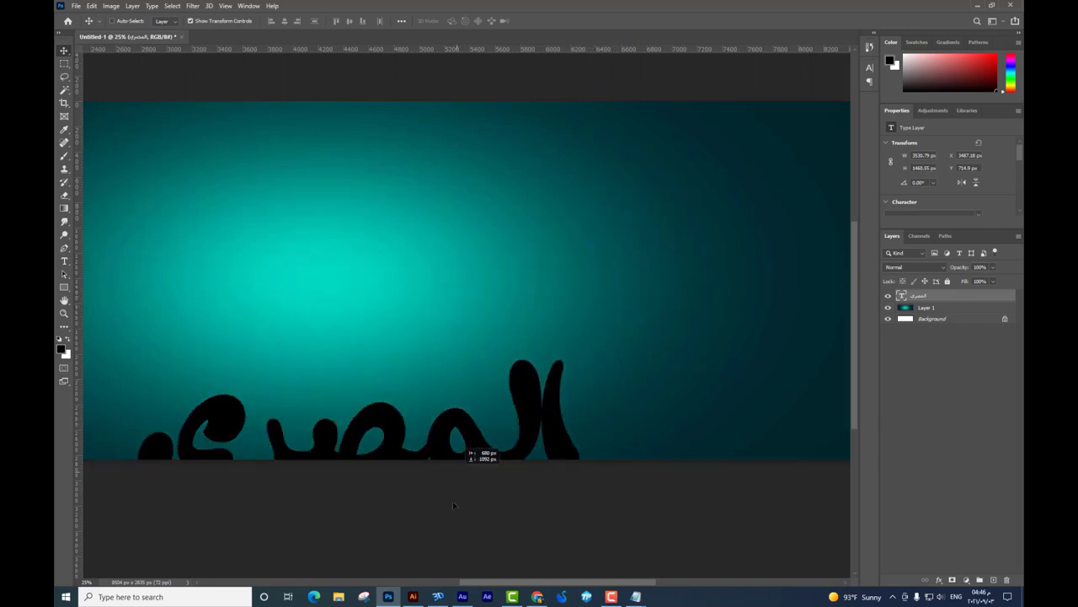
{"action": "mouse_move", "coordinate": [548, 340]}
{"action": "left_mouse_down"}
{"action": "mouse_move", "coordinate": [413, 597]}
{"action": "mouse_move", "coordinate": [486, 319]}
{"action": "left_mouse_up"}
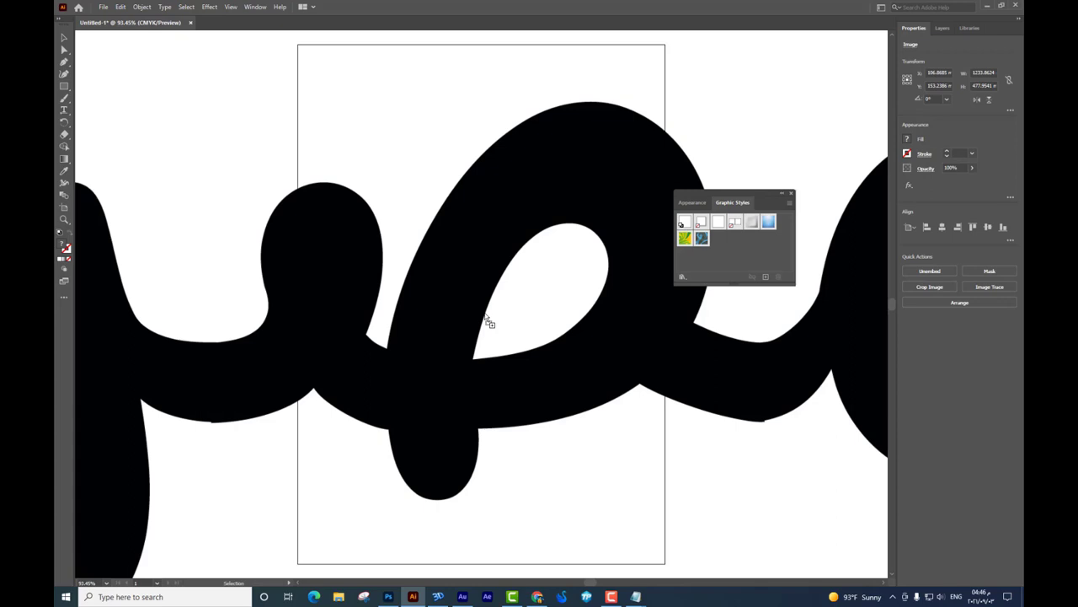
Close the Graphic Styles panel and bring up the Image Trace presets for the lettering
{"action": "key", "text": "a"}
{"action": "scroll", "coordinate": [486, 320], "scroll_direction": "down", "scroll_amount": 1}
{"action": "scroll", "coordinate": [486, 320], "scroll_direction": "down", "scroll_amount": 2}
{"action": "scroll", "coordinate": [486, 320], "scroll_direction": "down", "scroll_amount": 2}
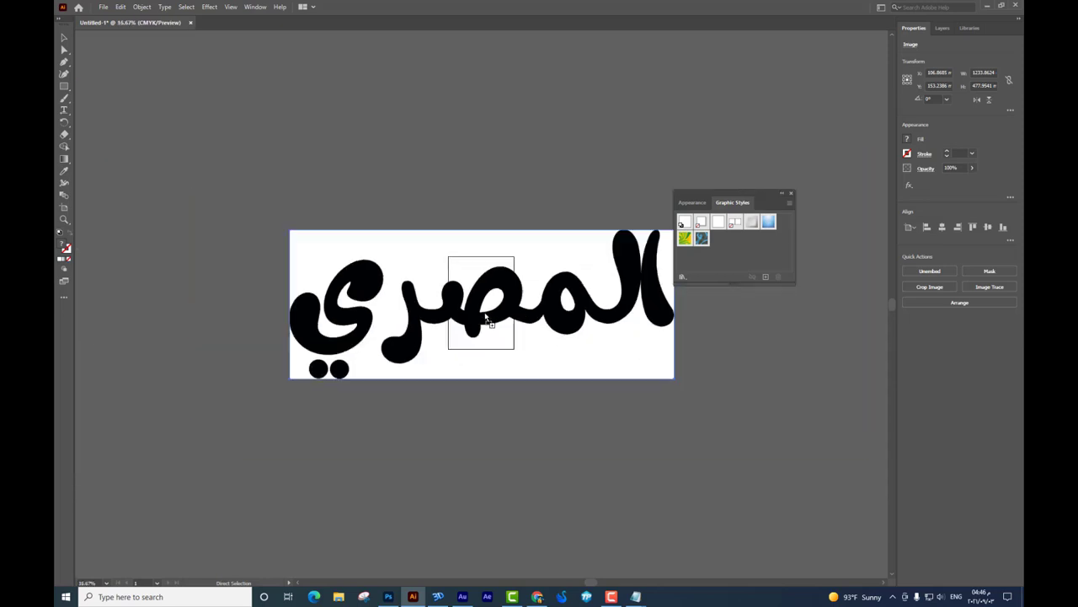
{"action": "scroll", "coordinate": [486, 319], "scroll_direction": "up", "scroll_amount": 2}
{"action": "scroll", "coordinate": [486, 318], "scroll_direction": "up", "scroll_amount": 1}
{"action": "scroll", "coordinate": [486, 318], "scroll_direction": "down", "scroll_amount": 2}
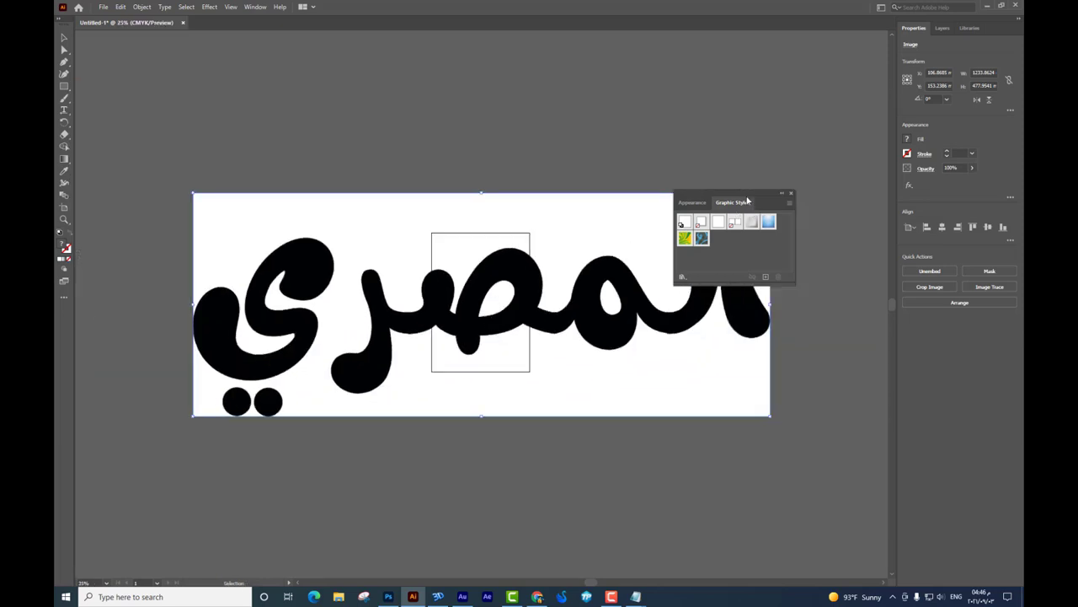
{"action": "left_click_drag", "start_coordinate": [747, 199], "coordinate": [791, 112]}
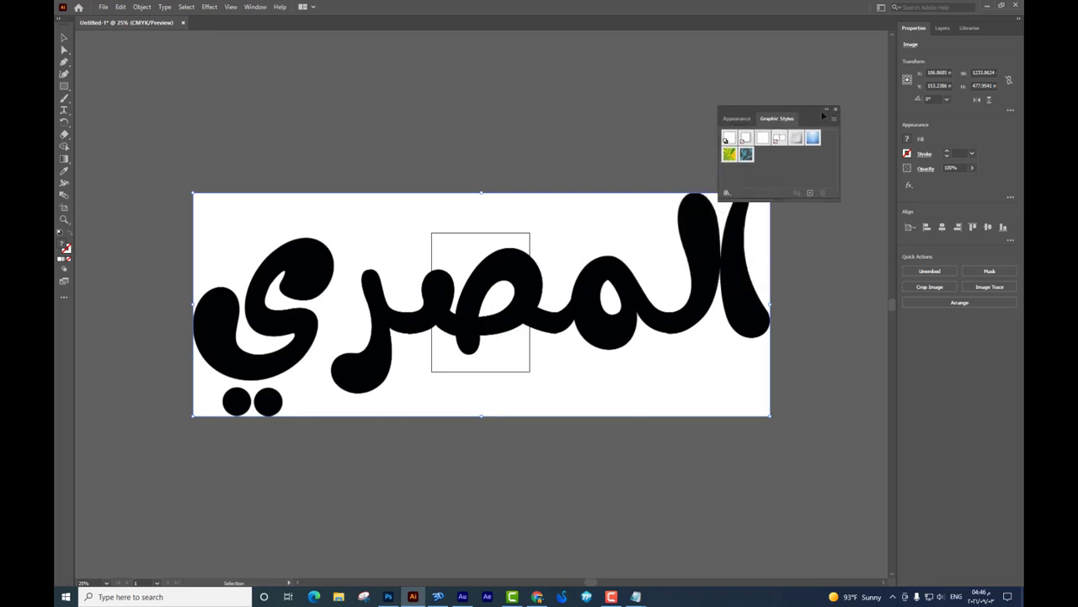
{"action": "left_click", "coordinate": [834, 109]}
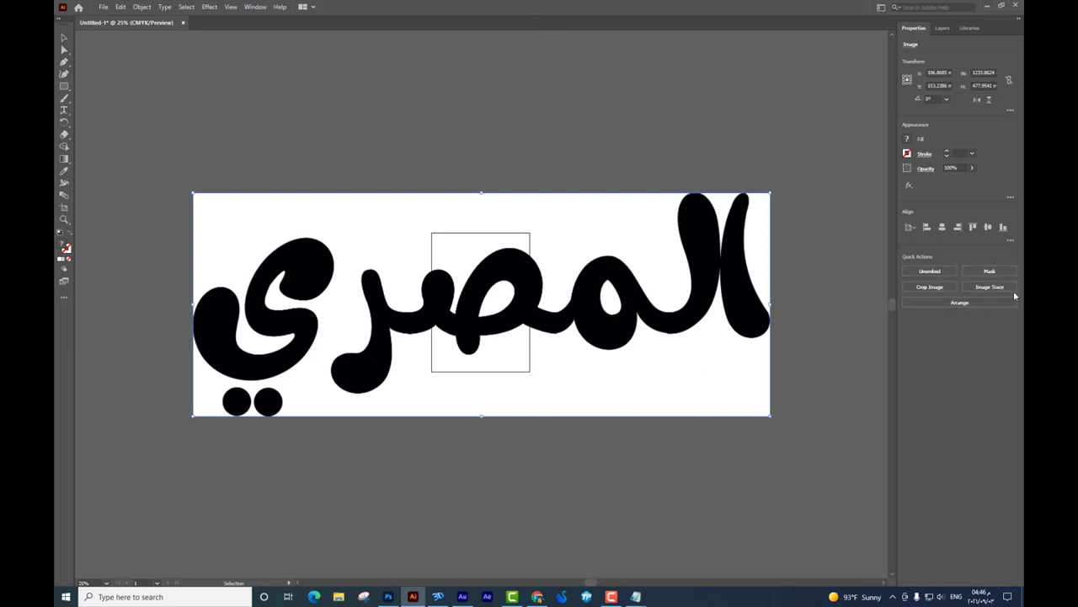
{"action": "left_click", "coordinate": [993, 292]}
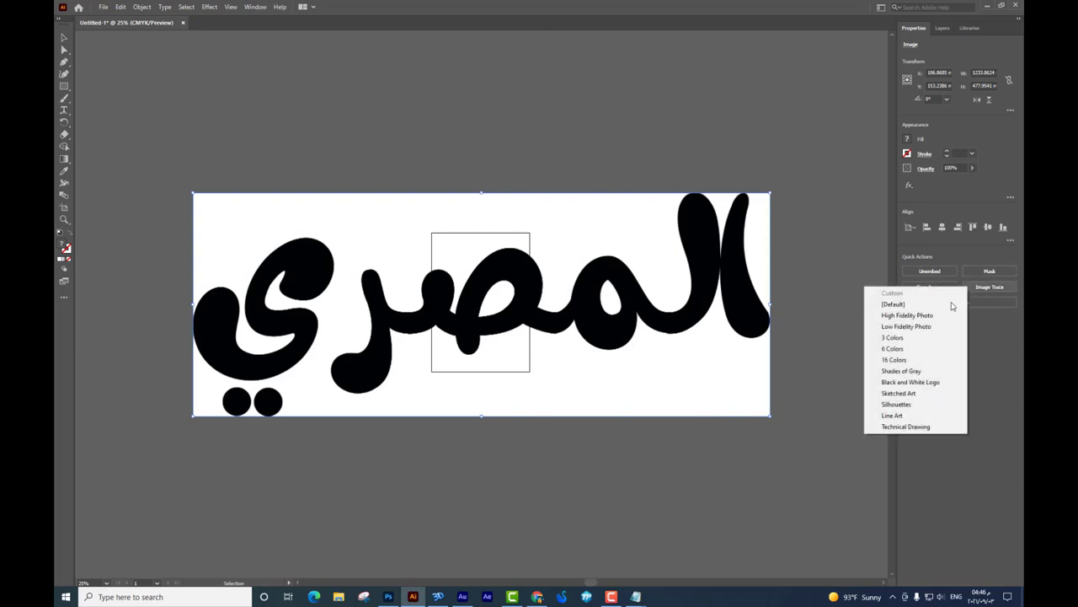
Trace the lettering with the [Default] preset, accept the warning, and expand it to vectors
{"action": "left_click", "coordinate": [890, 305]}
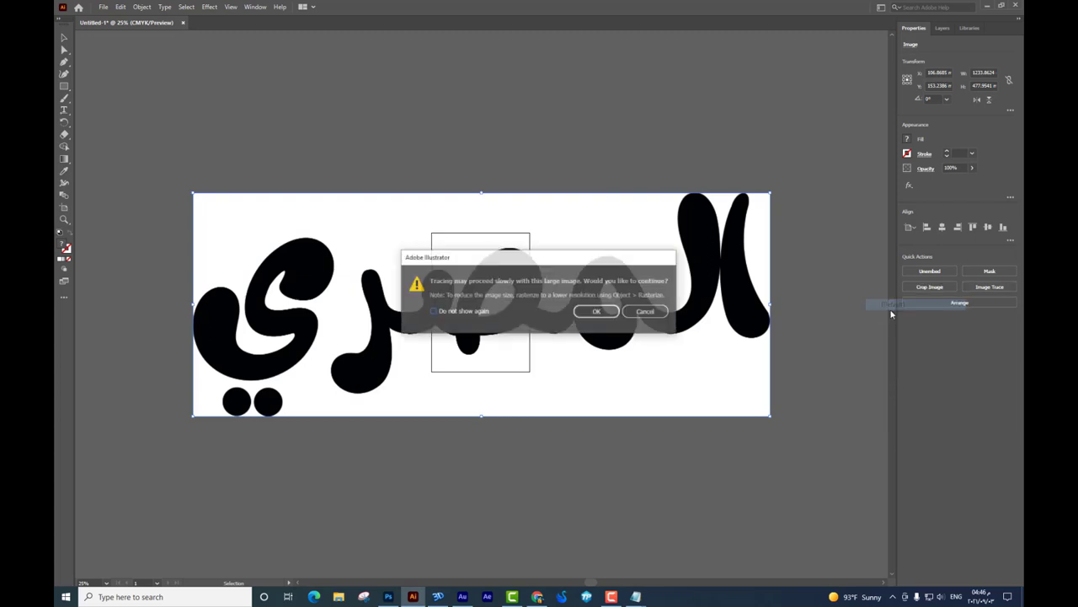
{"action": "left_click", "coordinate": [595, 311]}
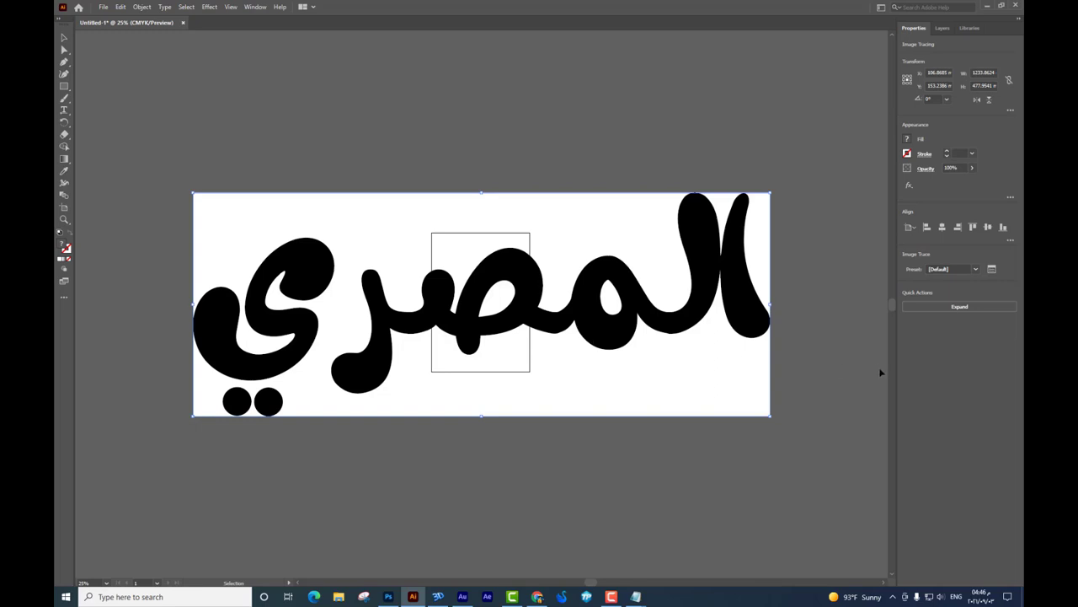
{"action": "left_click", "coordinate": [957, 308]}
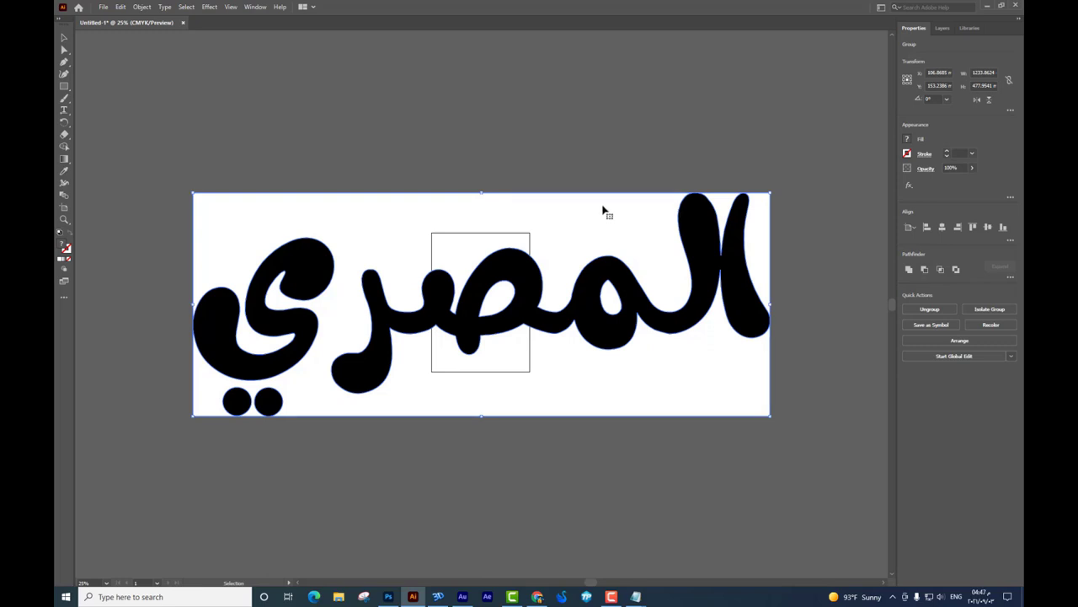
Ungroup the traced art, delete its white background with Magic Wand, and reselect the lettering
{"action": "key", "text": "y"}
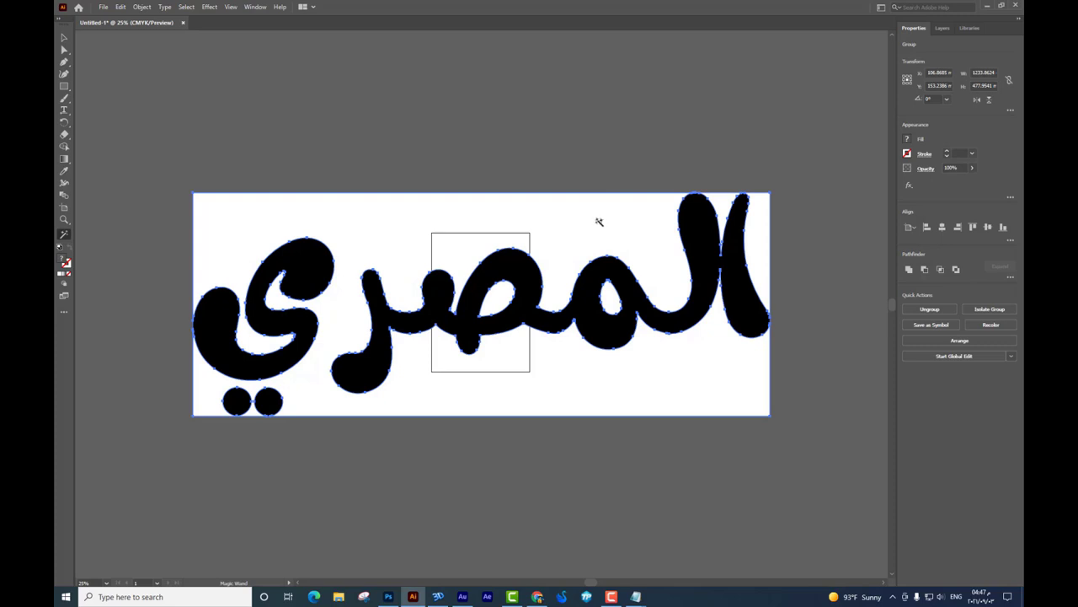
{"action": "key", "text": "shift+ctrl+g"}
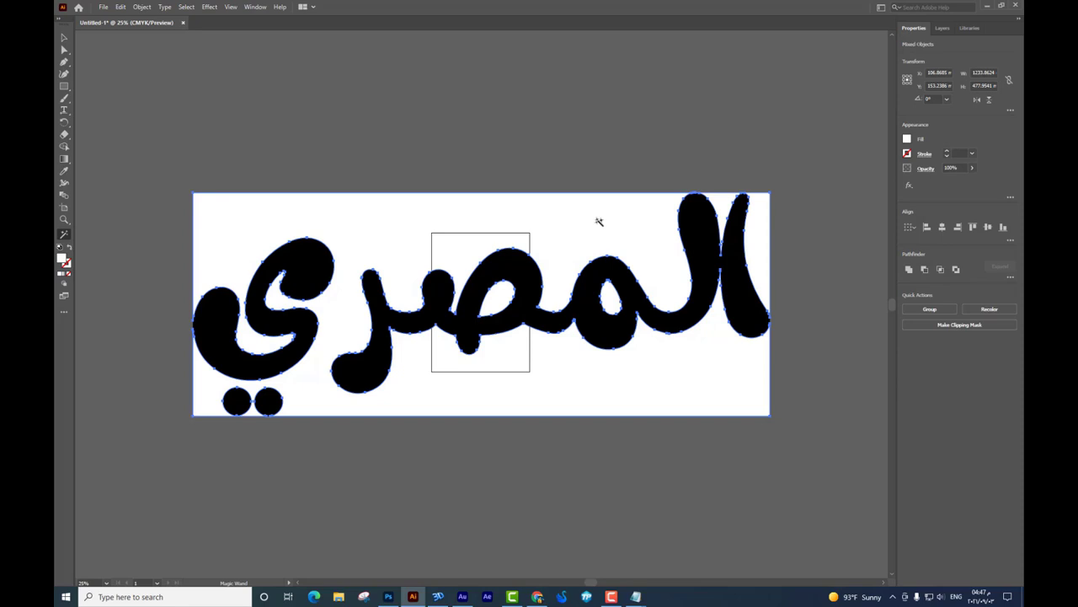
{"action": "left_click", "coordinate": [599, 222]}
{"action": "key", "text": "Delete"}
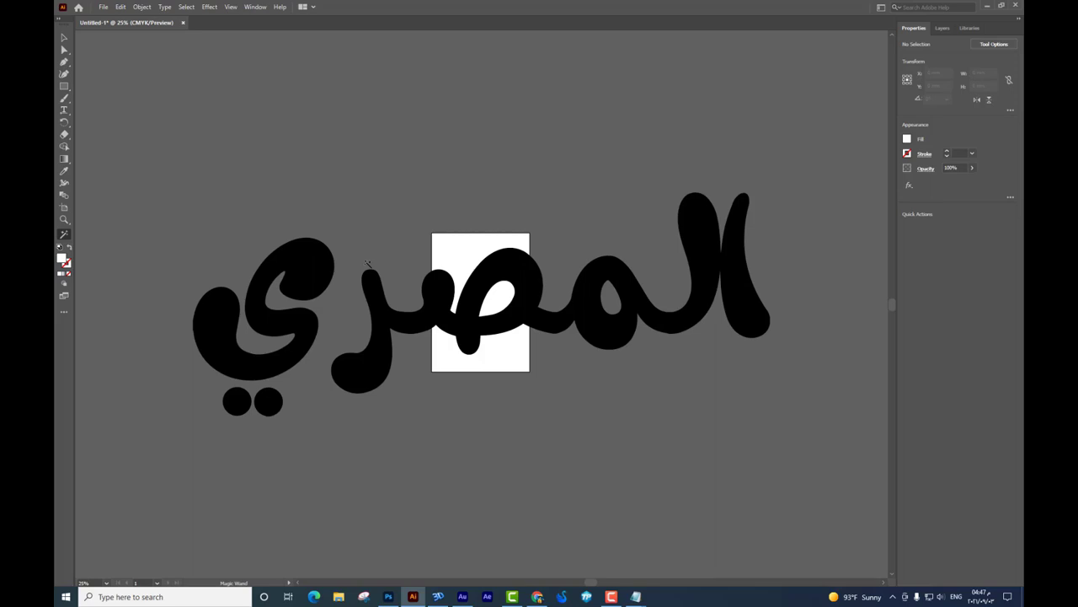
{"action": "left_click", "coordinate": [65, 41]}
{"action": "left_click", "coordinate": [708, 278]}
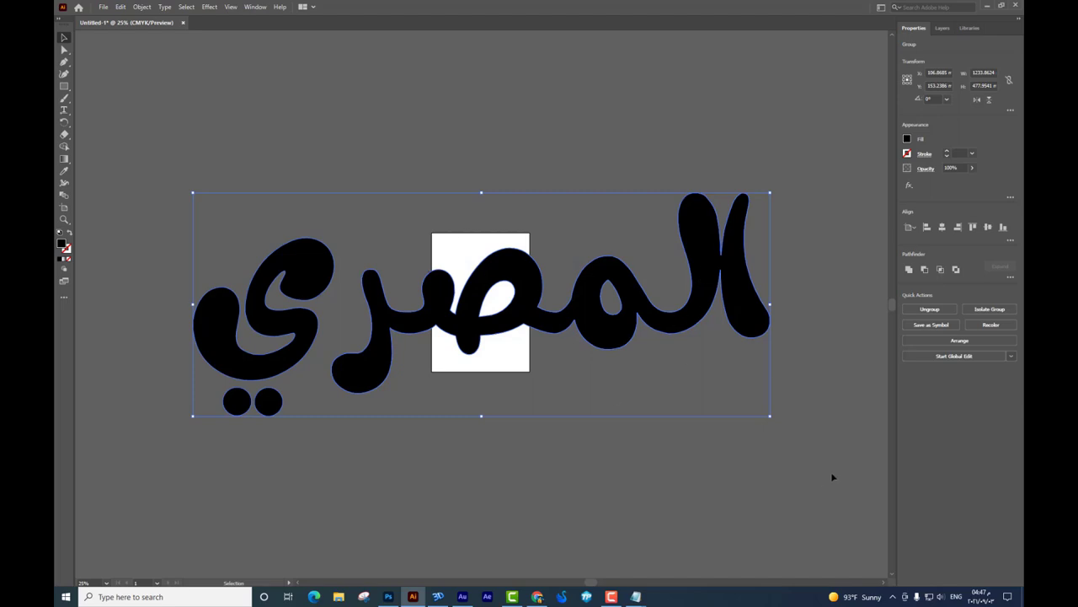
Shrink the lettering group, undo a stray stretch, and drag it near the artboard's top
{"action": "left_click_drag", "start_coordinate": [771, 417], "coordinate": [323, 239]}
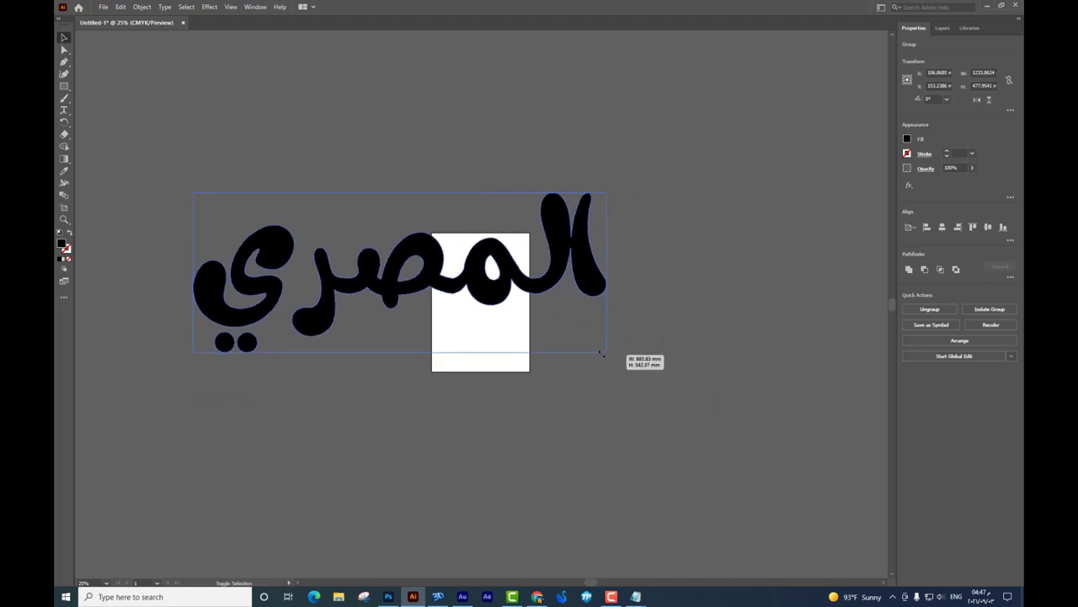
{"action": "key", "text": "a"}
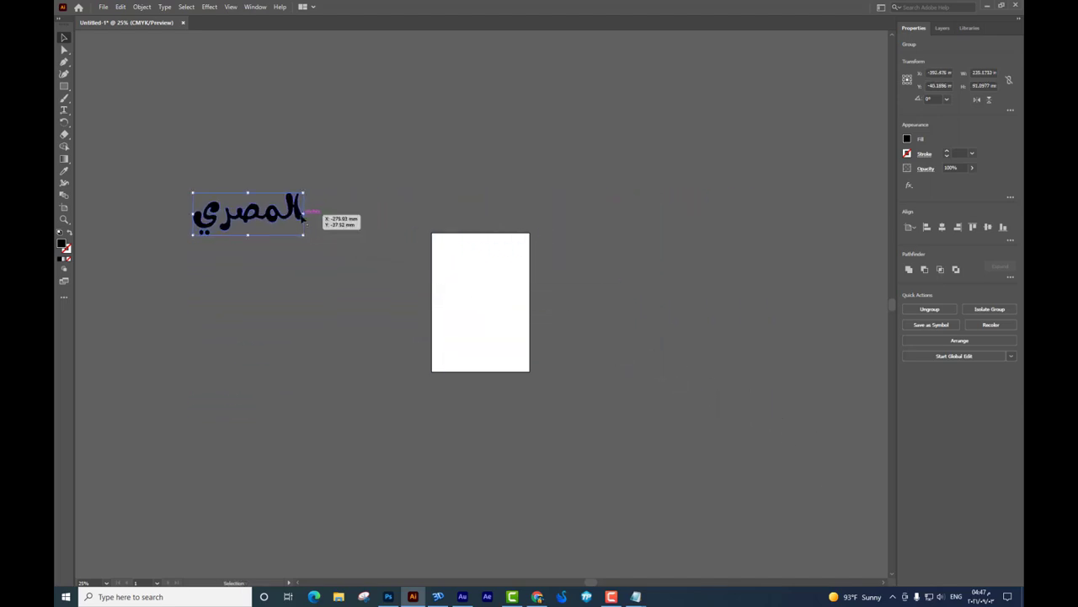
{"action": "left_click_drag", "start_coordinate": [332, 221], "coordinate": [364, 216]}
{"action": "key", "text": "v"}
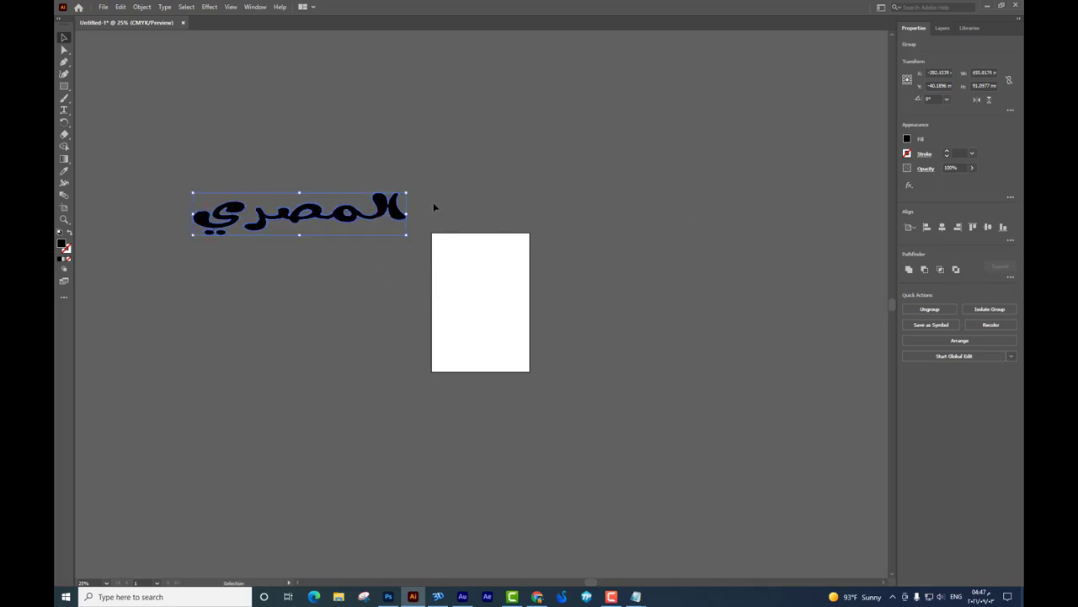
{"action": "key", "text": "a"}
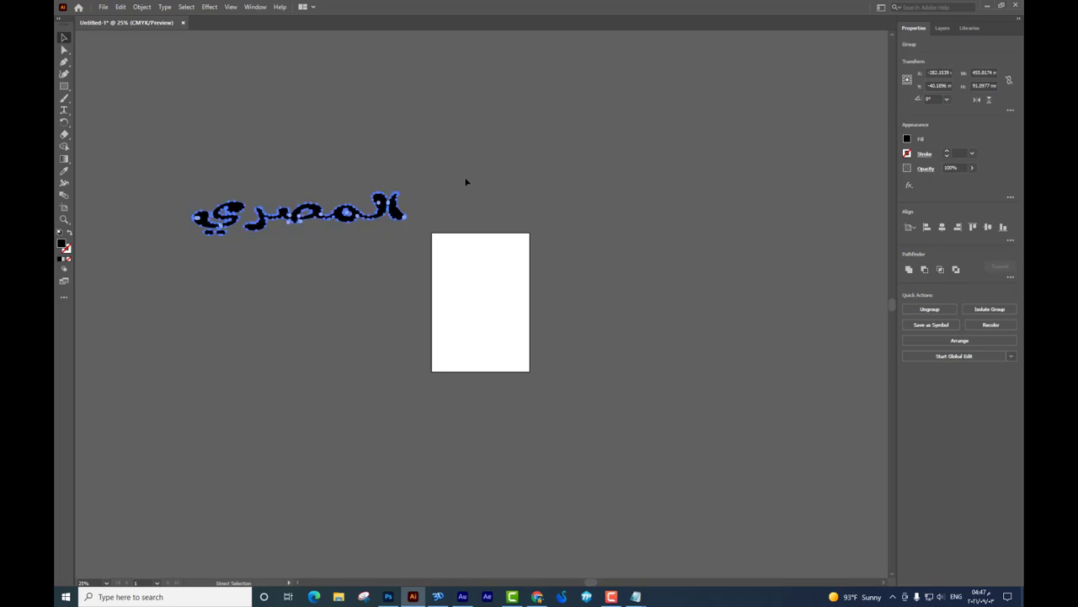
{"action": "key", "text": "ctrl+z"}
{"action": "key", "text": "v"}
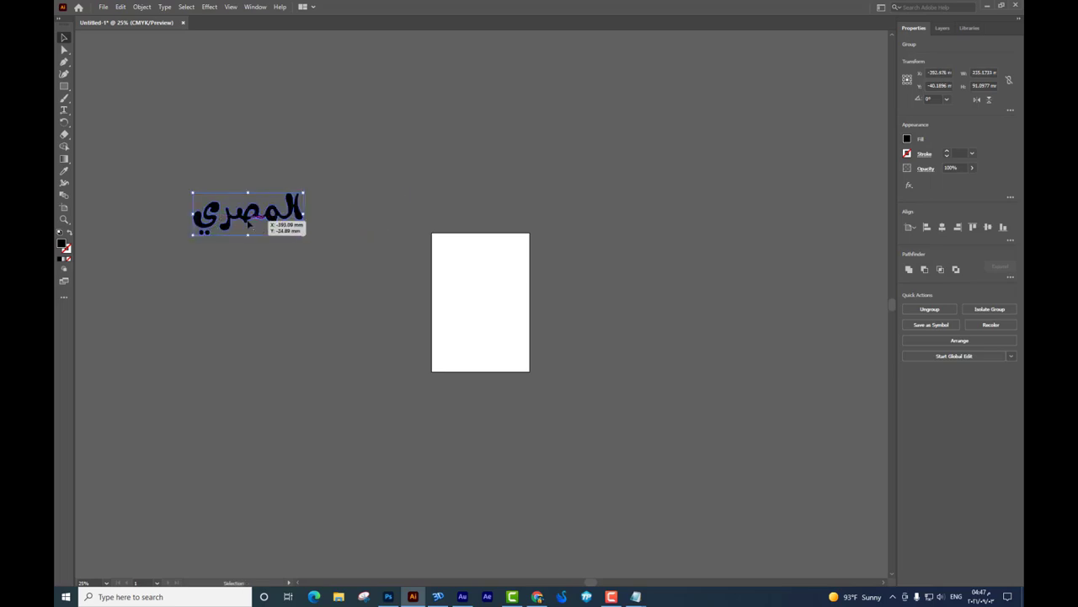
{"action": "mouse_move", "coordinate": [268, 219]}
{"action": "left_mouse_down"}
{"action": "mouse_move", "coordinate": [548, 310]}
{"action": "mouse_move", "coordinate": [528, 301]}
{"action": "left_mouse_up"}
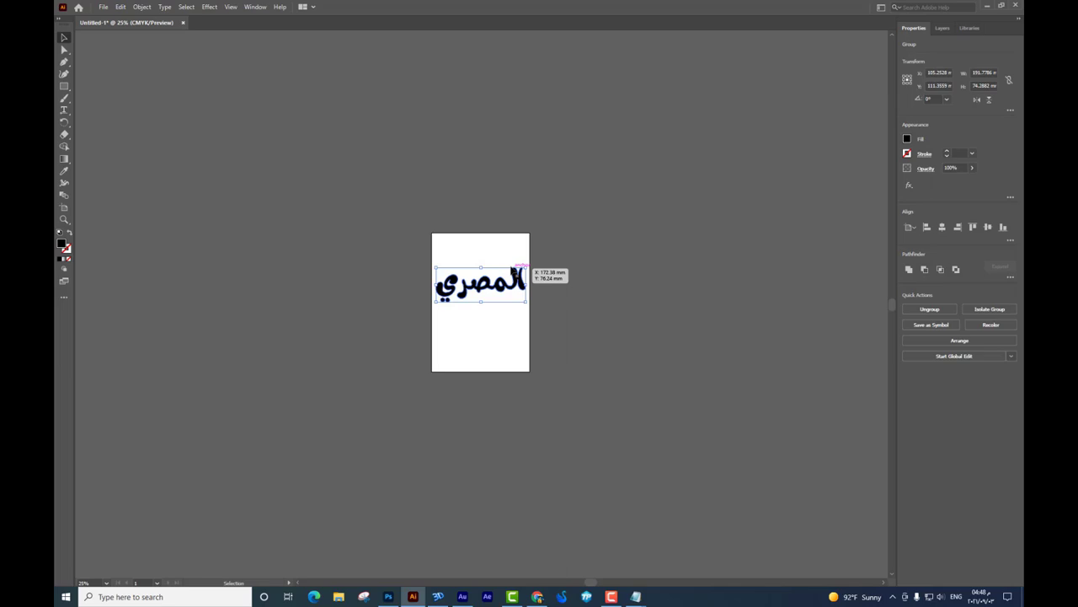
{"action": "left_click", "coordinate": [102, 6]}
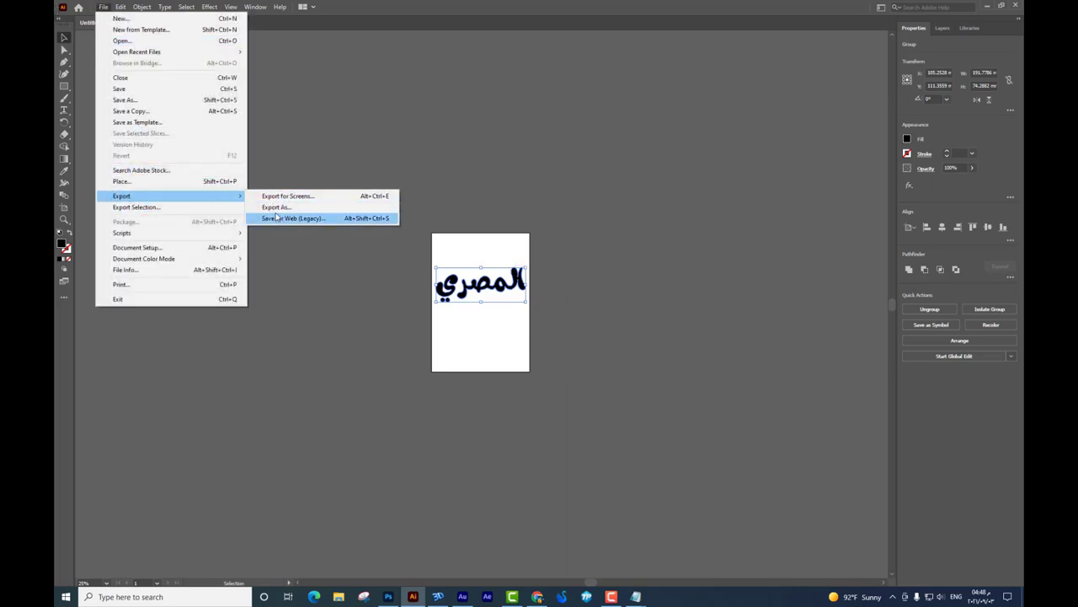
Export the lettering as Enhanced Metafile '105.2' and place its icon mid-desktop
{"action": "left_click", "coordinate": [352, 208]}
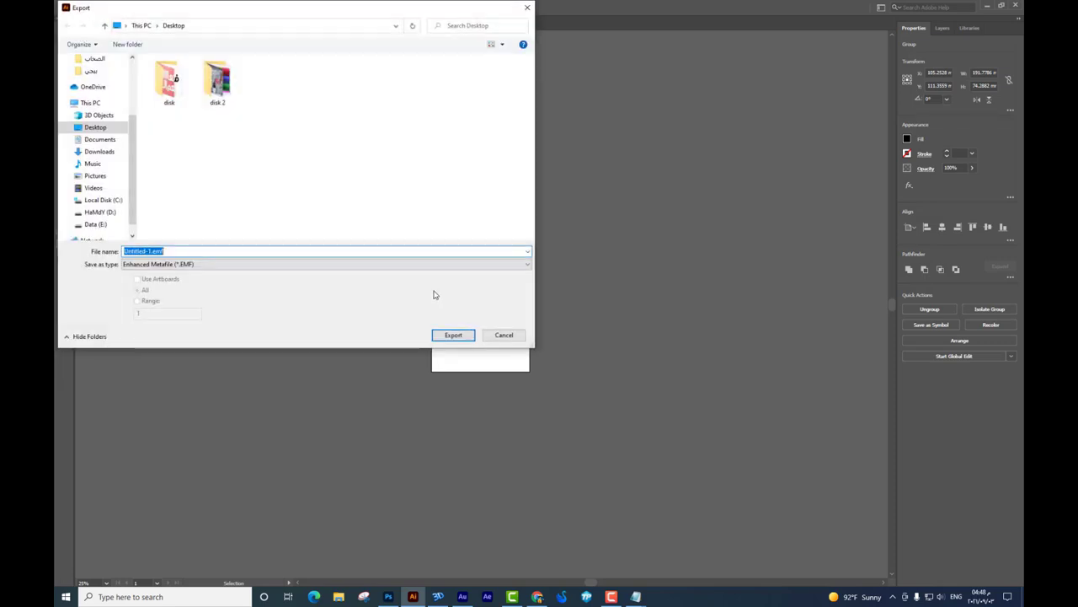
{"action": "left_click", "coordinate": [253, 264]}
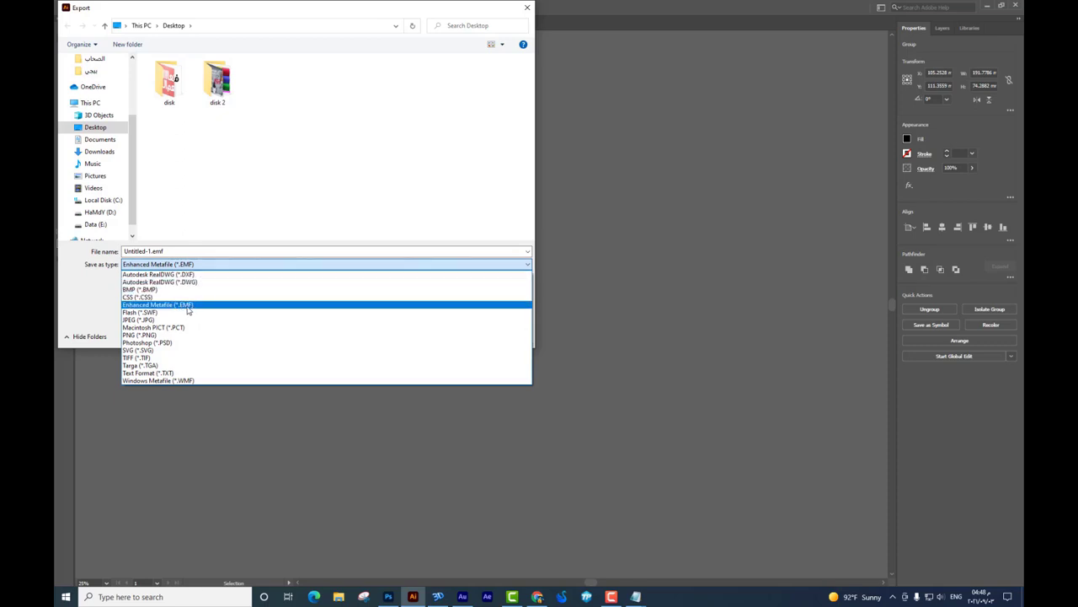
{"action": "left_click", "coordinate": [187, 307]}
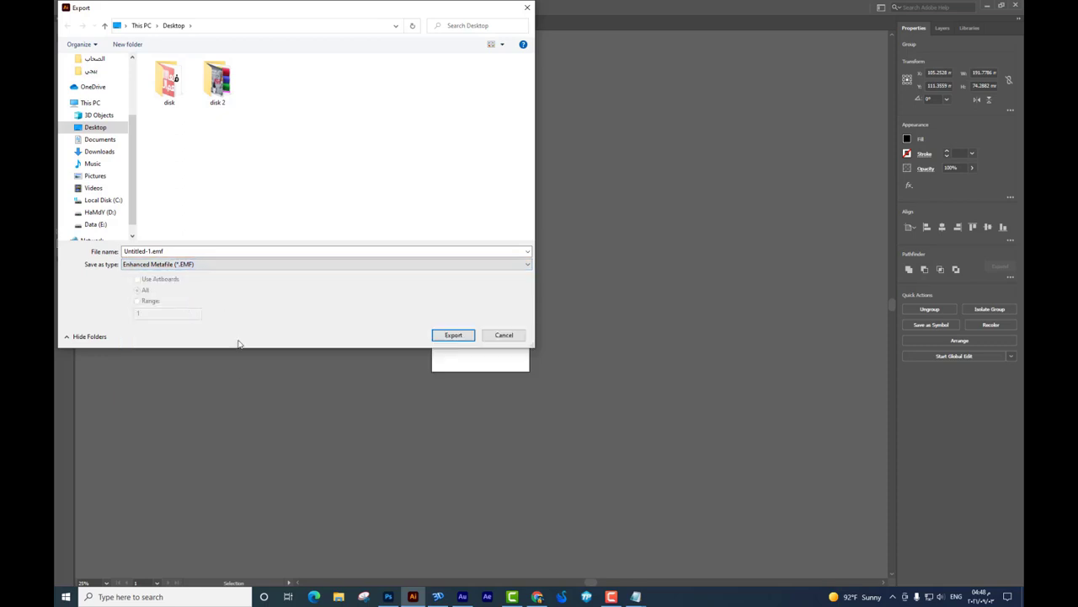
{"action": "double_click", "coordinate": [138, 251]}
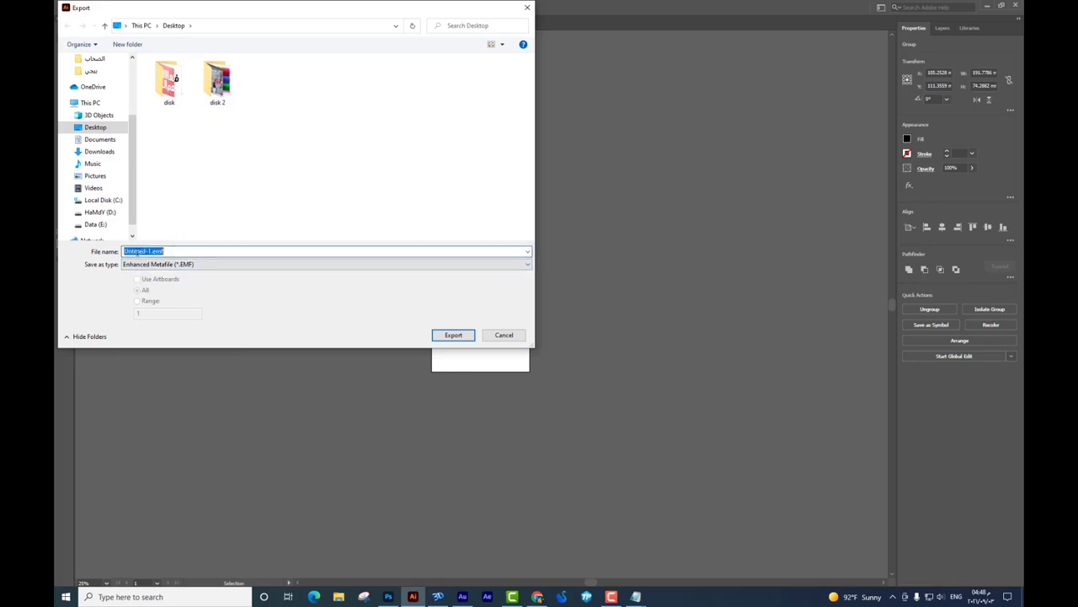
{"action": "type", "text": "105."}
{"action": "type", "text": "2"}
{"action": "key", "text": "Return"}
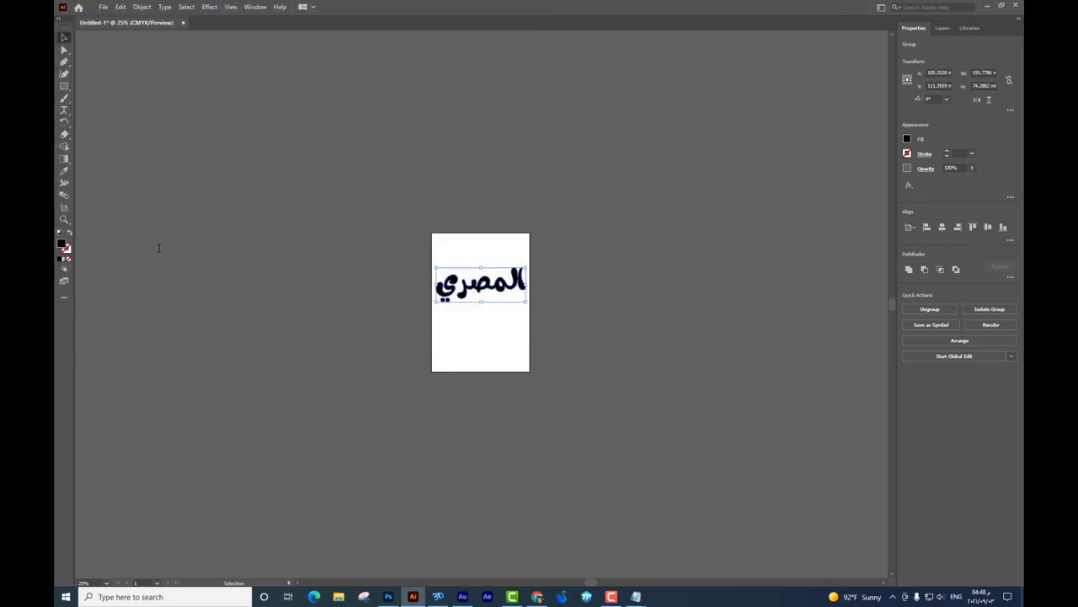
{"action": "key", "text": "super+d"}
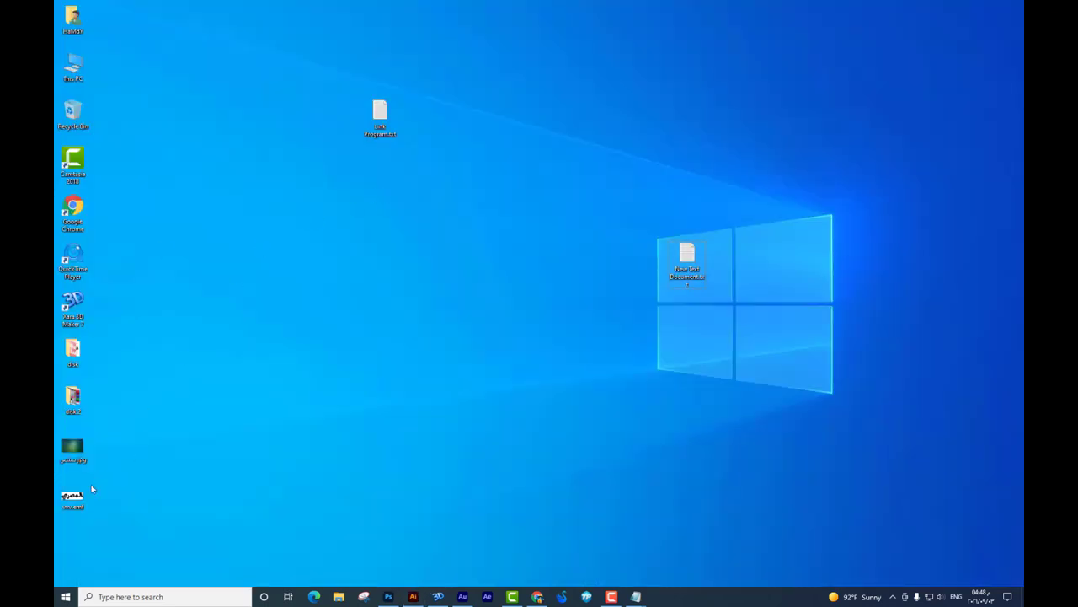
{"action": "left_click_drag", "start_coordinate": [84, 494], "coordinate": [390, 352]}
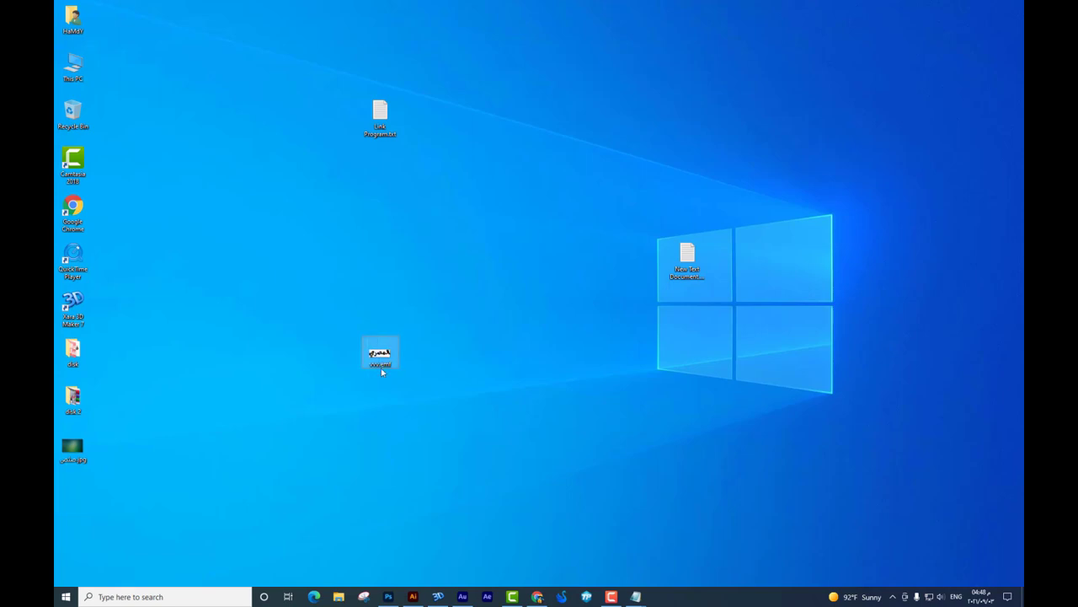
Drop the EMF file into Xara 3D Maker's canvas to import it as extruded lettering
{"action": "left_click_drag", "start_coordinate": [379, 354], "coordinate": [501, 384]}
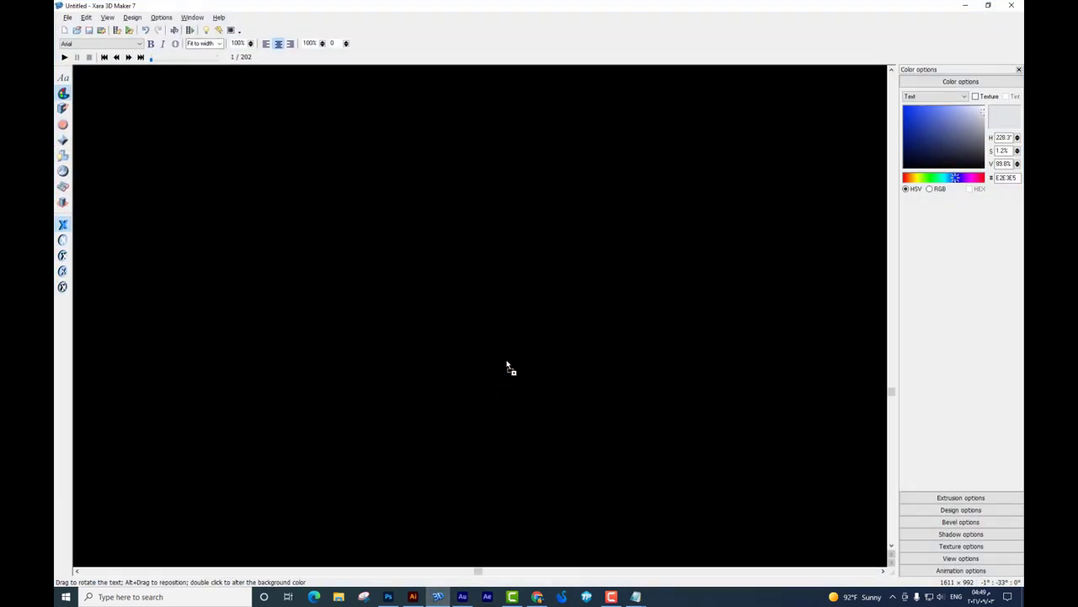
{"action": "mouse_move", "coordinate": [450, 569]}
{"action": "left_mouse_down"}
{"action": "mouse_move", "coordinate": [528, 295]}
{"action": "mouse_move", "coordinate": [448, 375]}
{"action": "mouse_move", "coordinate": [532, 280]}
{"action": "mouse_move", "coordinate": [528, 308]}
{"action": "mouse_move", "coordinate": [559, 308]}
{"action": "left_mouse_up"}
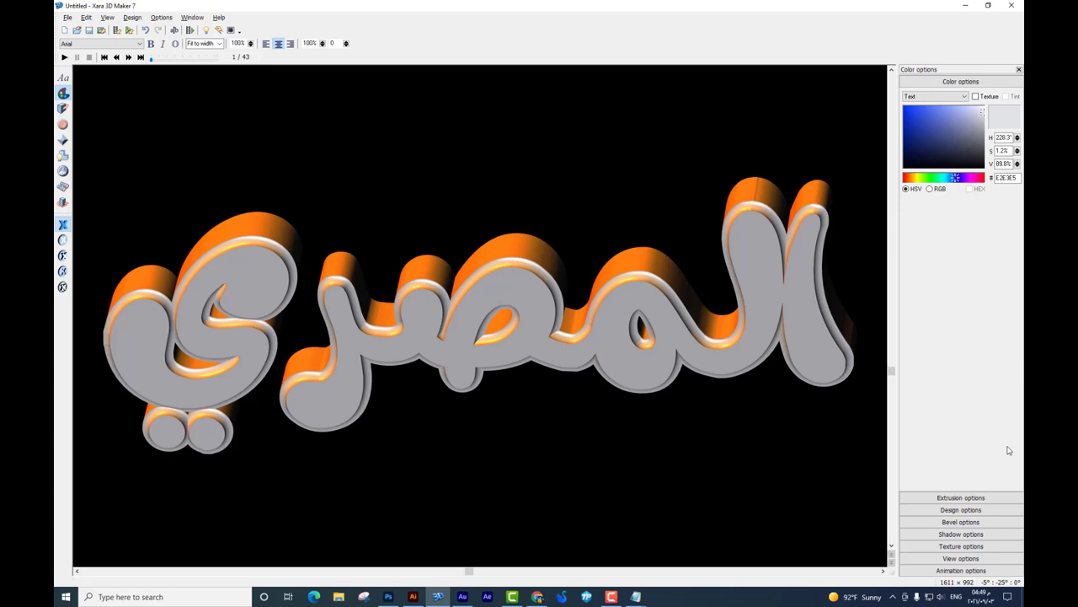
Apply the Fancy incut 1 bevel to the المصري text and raise the bevel depth to 31
{"action": "left_click", "coordinate": [960, 522]}
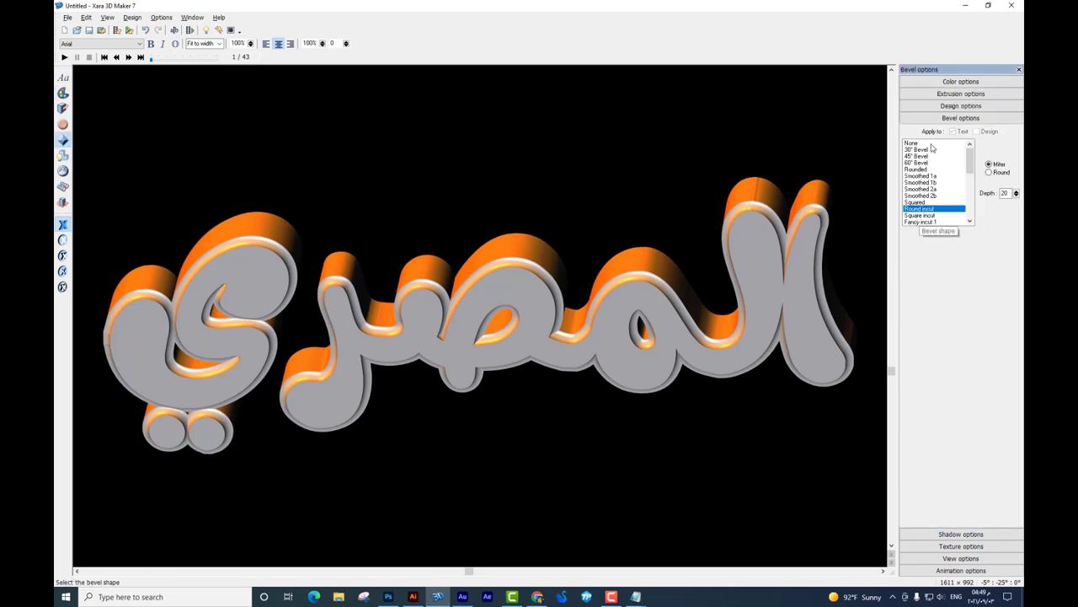
{"action": "left_click_drag", "start_coordinate": [966, 157], "coordinate": [932, 153]}
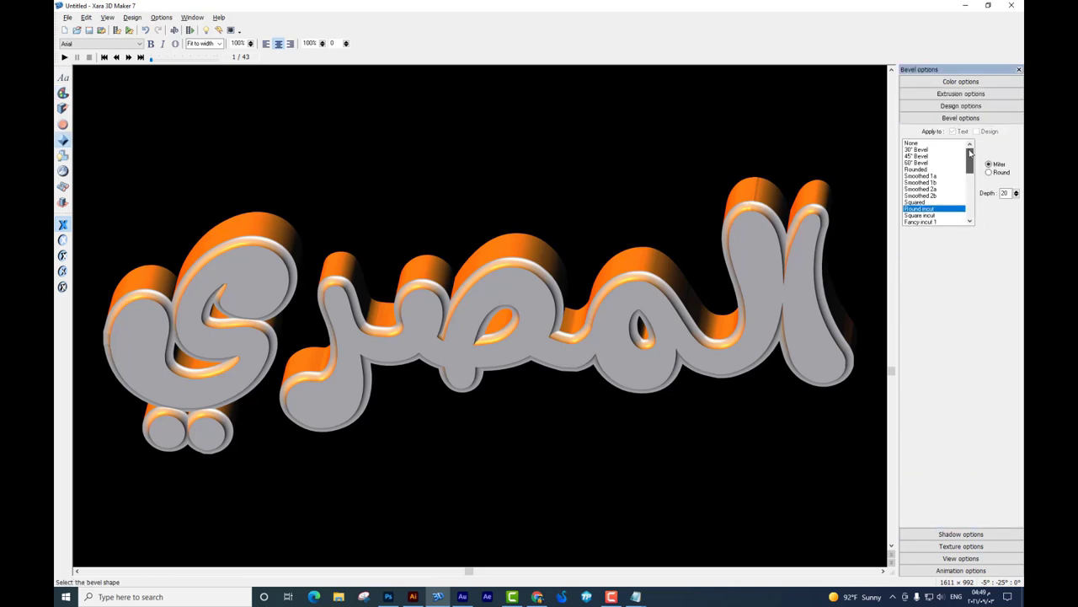
{"action": "left_click", "coordinate": [928, 144]}
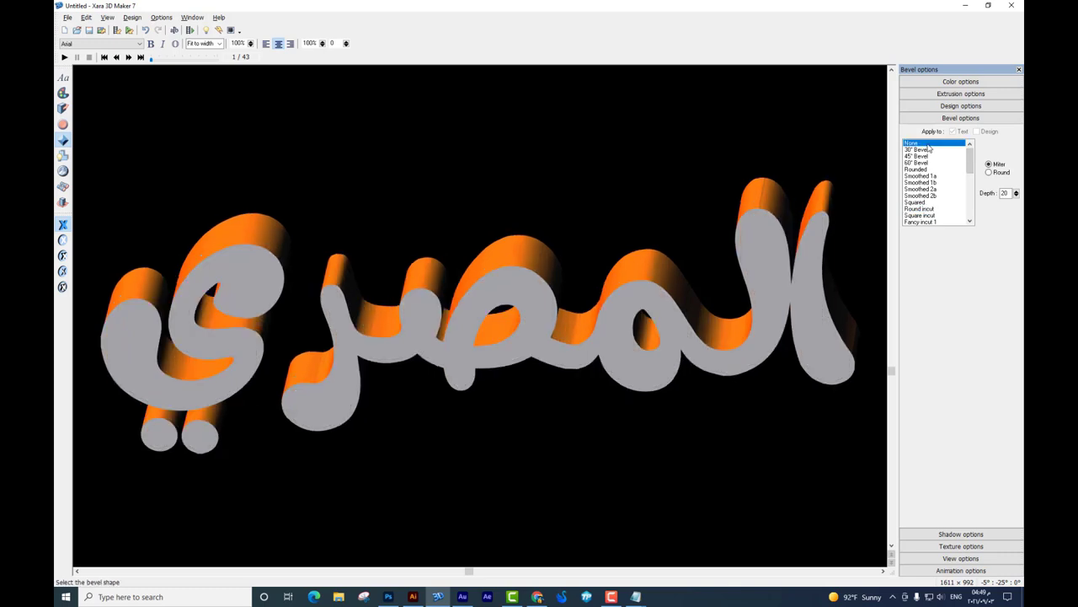
{"action": "key", "text": "Down"}
{"action": "key", "text": "Down"}
{"action": "key", "text": "Down"}
{"action": "key", "text": "Down"}
{"action": "key", "text": "Down"}
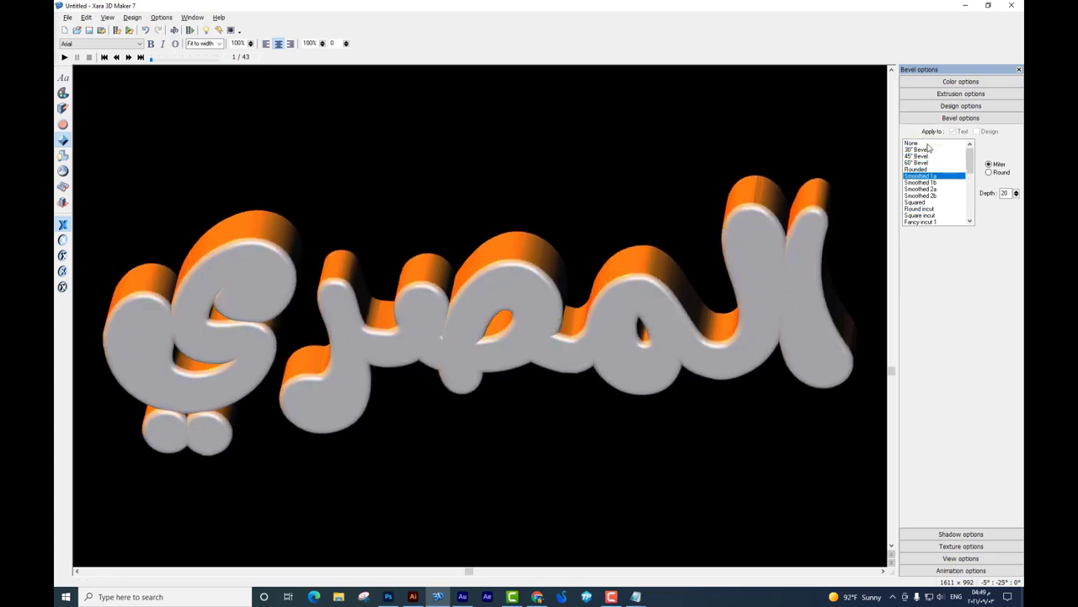
{"action": "key", "text": "Down"}
{"action": "key", "text": "Down"}
{"action": "key", "text": "Down"}
{"action": "key", "text": "Down"}
{"action": "key", "text": "Down"}
{"action": "key", "text": "Down"}
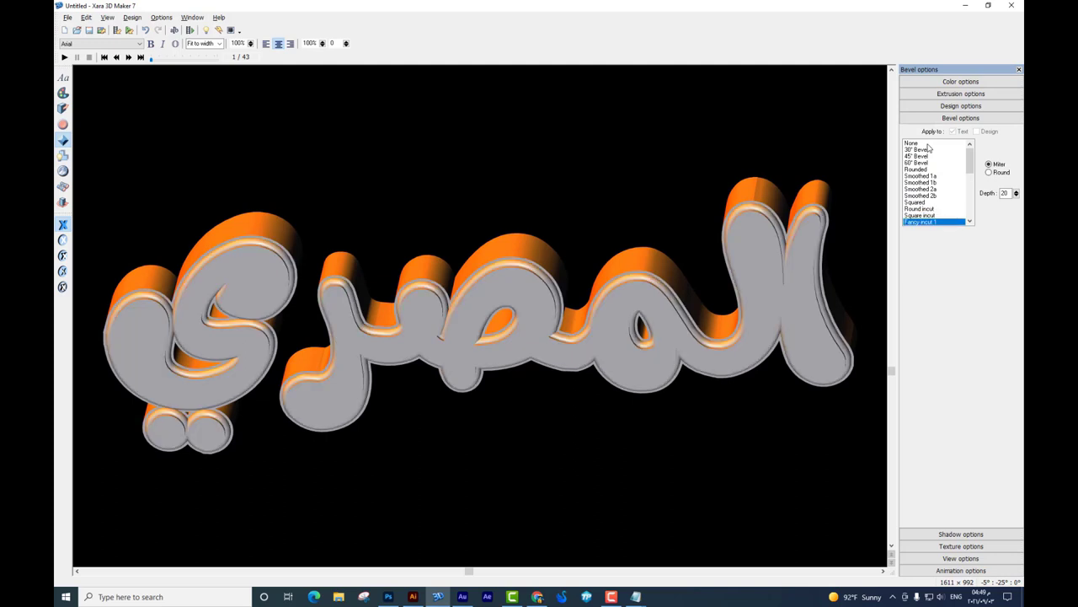
{"action": "key", "text": "Down"}
{"action": "key", "text": "Down"}
{"action": "key", "text": "Down"}
{"action": "key", "text": "Down"}
{"action": "key", "text": "Up"}
{"action": "key", "text": "Up"}
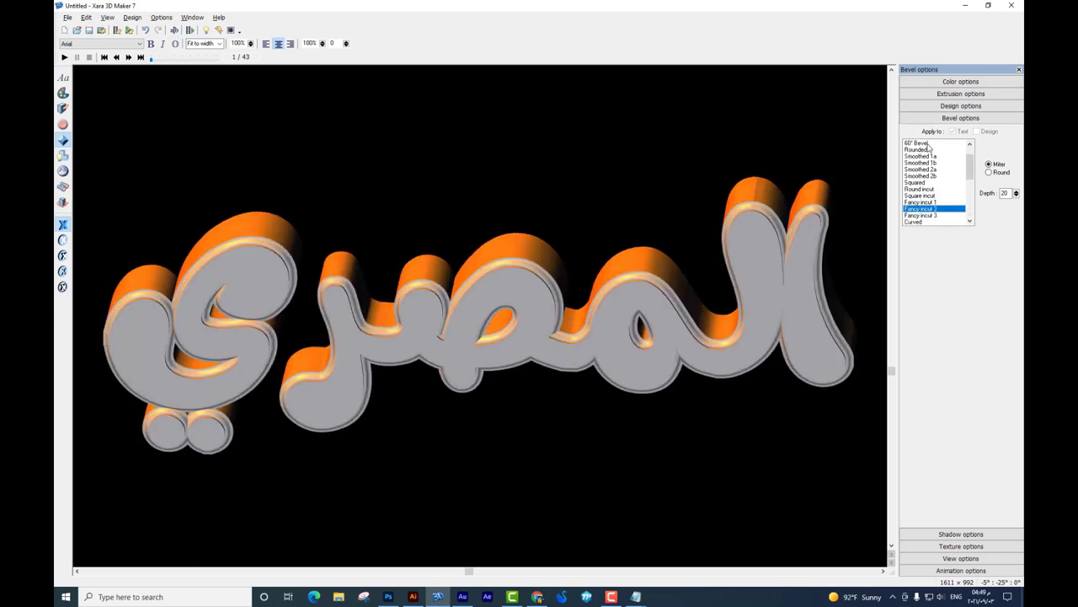
{"action": "key", "text": "Up"}
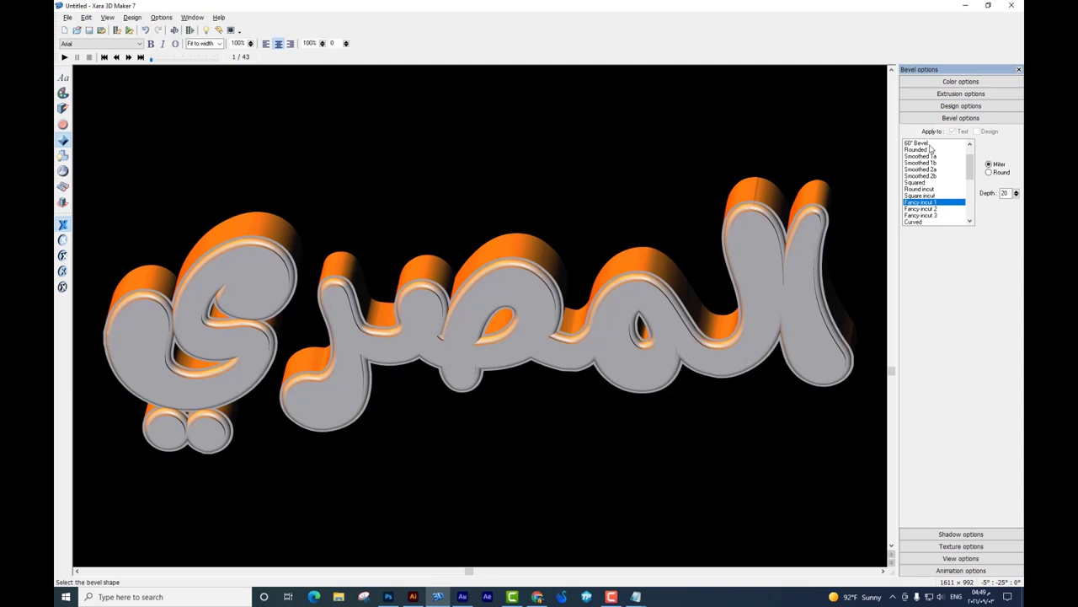
{"action": "left_click", "coordinate": [1016, 195]}
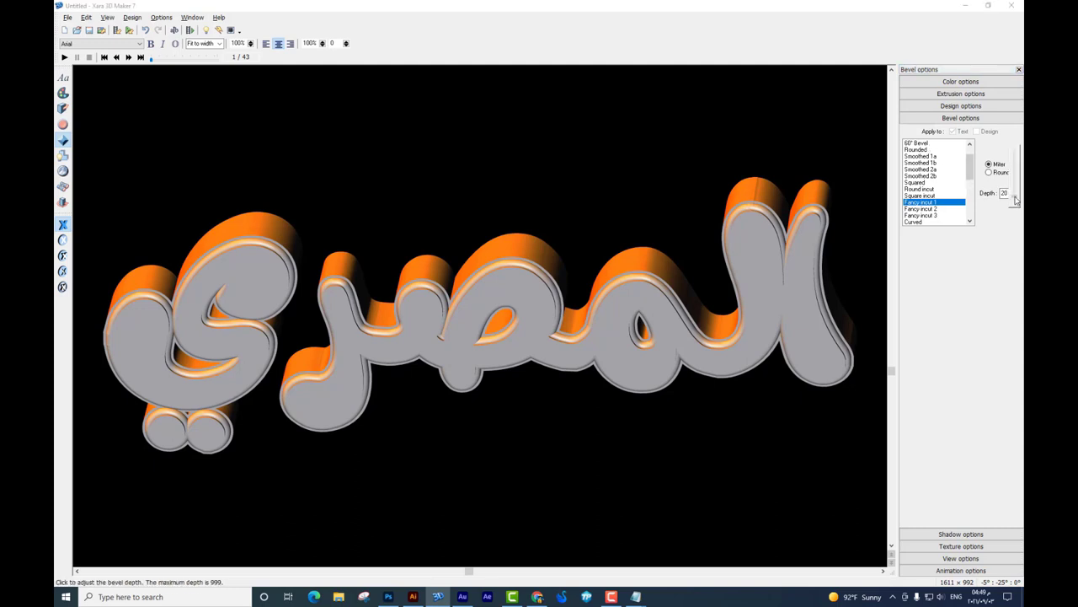
{"action": "mouse_move", "coordinate": [1016, 198]}
{"action": "left_mouse_down"}
{"action": "mouse_move", "coordinate": [1021, 175]}
{"action": "mouse_move", "coordinate": [1013, 218]}
{"action": "mouse_move", "coordinate": [1018, 195]}
{"action": "left_mouse_up"}
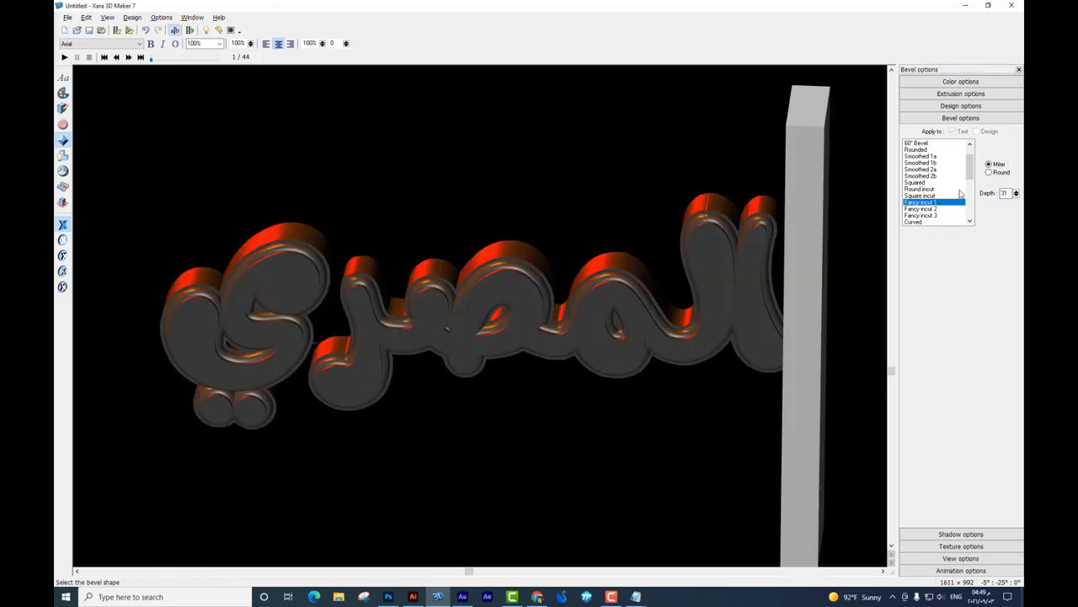
Lower the bevel depth to 20 for a thinner rim
{"action": "type", "text": "d"}
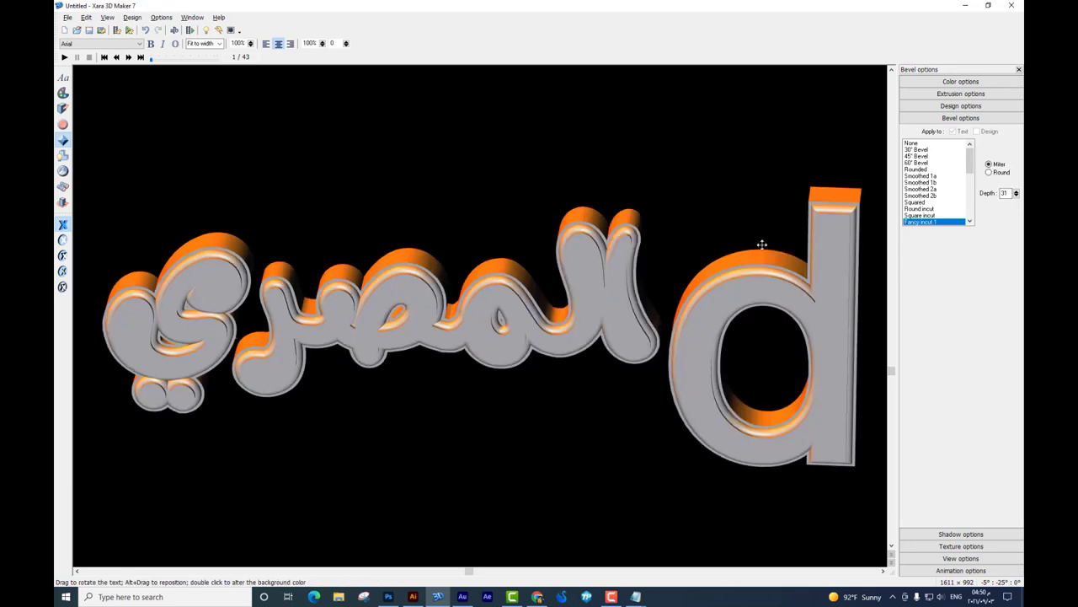
{"action": "key", "text": "BackSpace"}
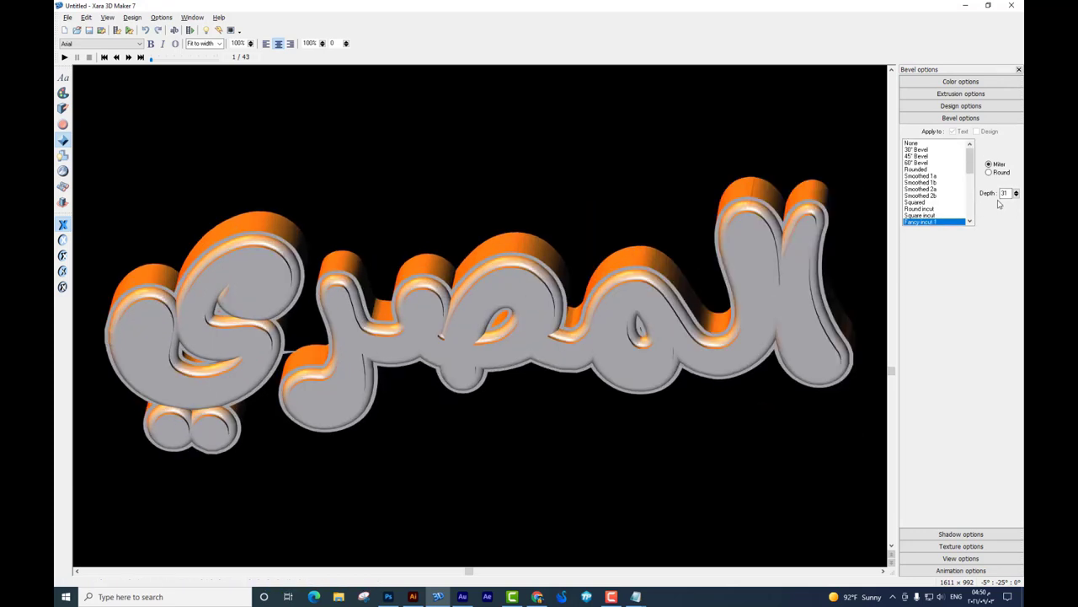
{"action": "left_click", "coordinate": [983, 195]}
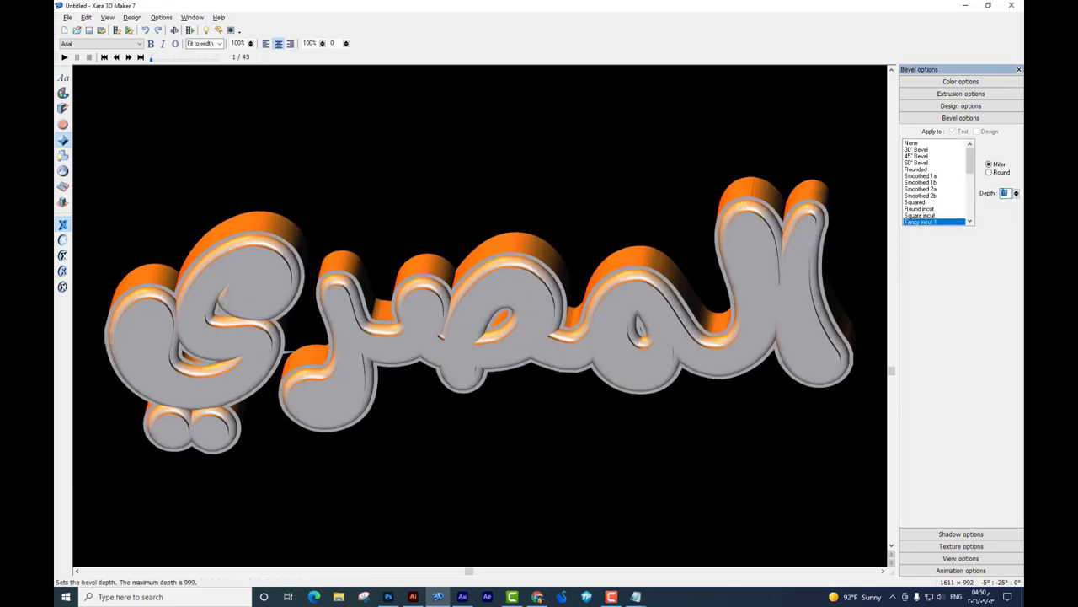
{"action": "type", "text": "20"}
{"action": "key", "text": "Return"}
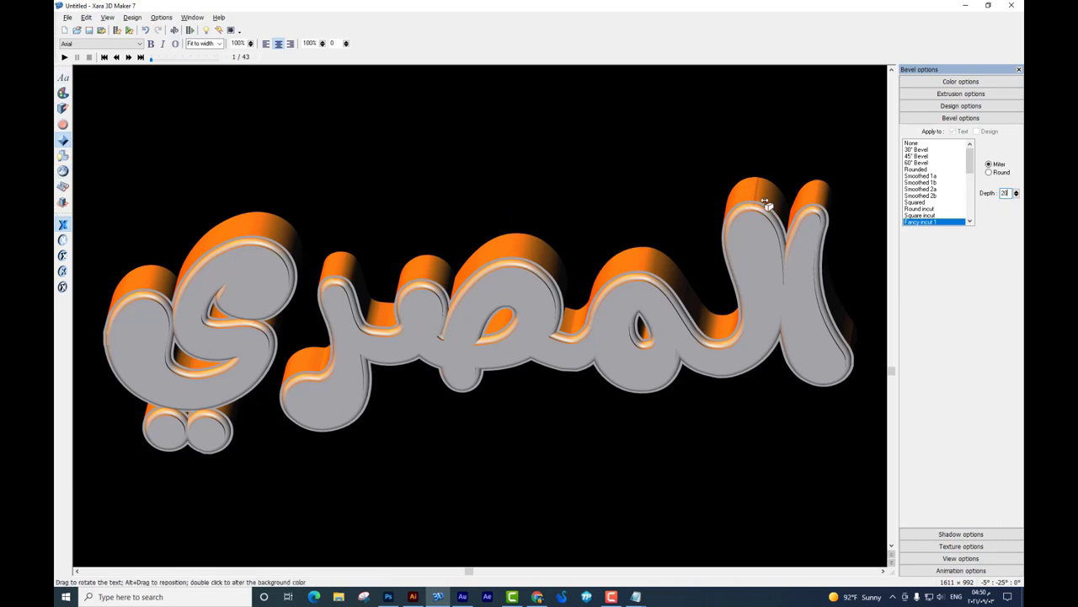
Rotate the 3D text to a flatter, more front-facing angle
{"action": "left_click_drag", "start_coordinate": [775, 209], "coordinate": [660, 233]}
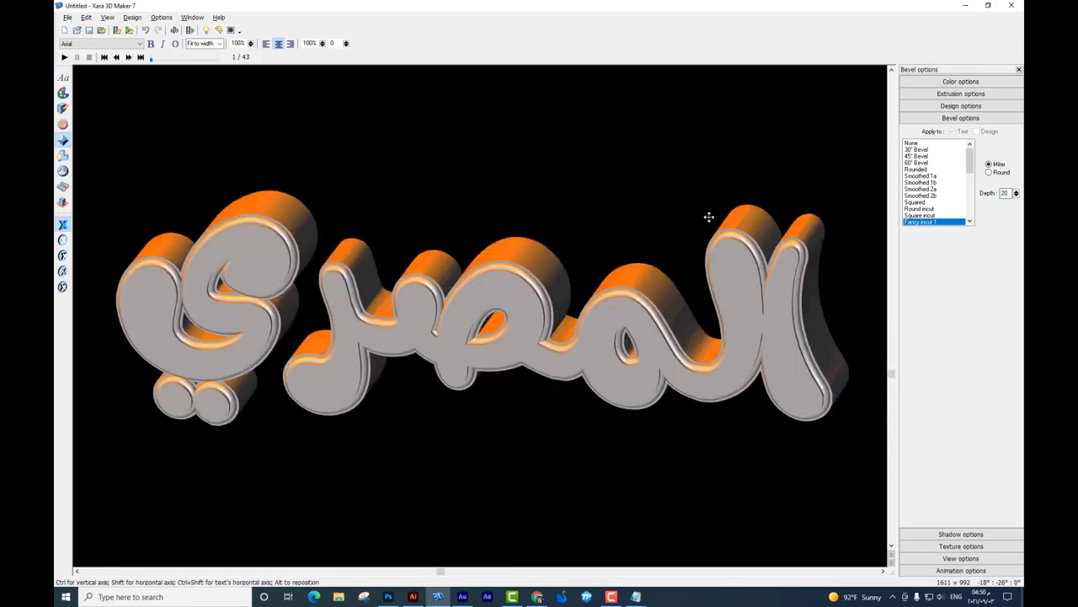
{"action": "left_click_drag", "start_coordinate": [754, 229], "coordinate": [729, 221]}
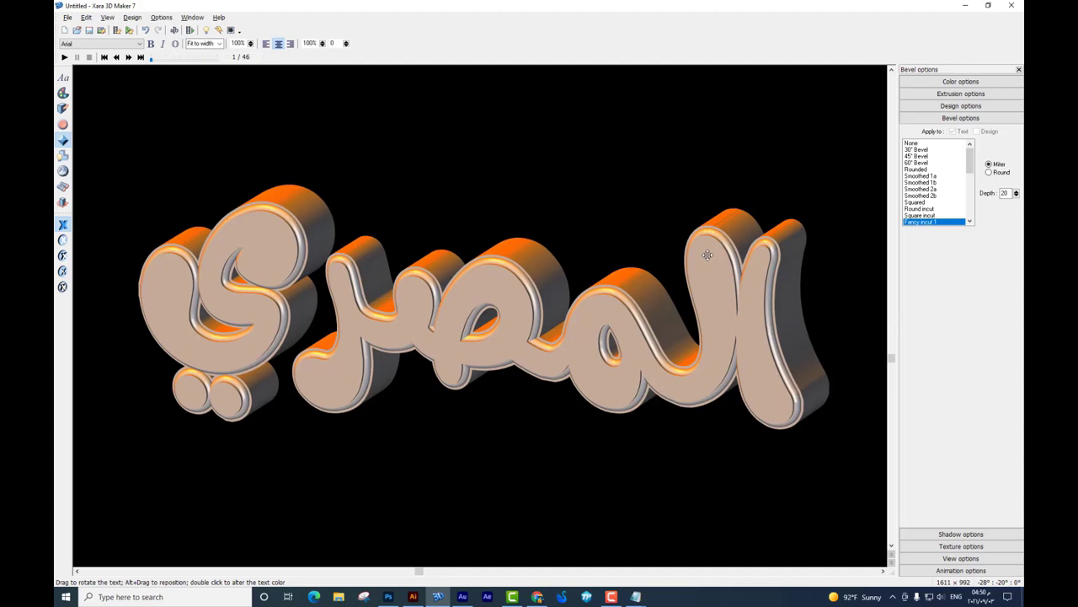
{"action": "mouse_move", "coordinate": [719, 239]}
{"action": "left_mouse_down"}
{"action": "mouse_move", "coordinate": [767, 245]}
{"action": "mouse_move", "coordinate": [626, 280]}
{"action": "mouse_move", "coordinate": [615, 348]}
{"action": "left_mouse_up"}
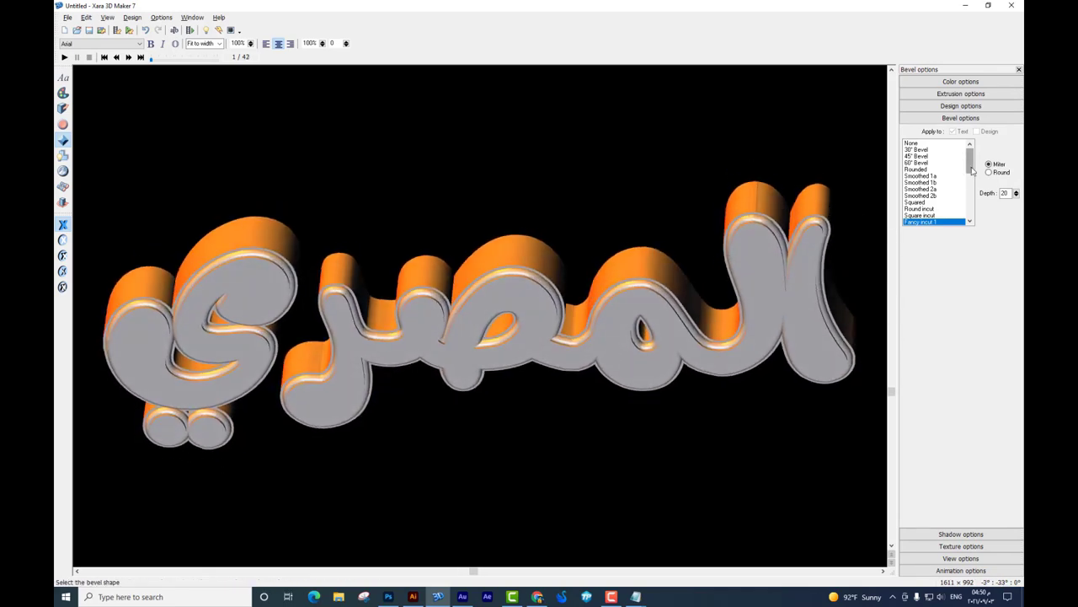
Colour the whole text red and the letter faces white
{"action": "left_click", "coordinate": [957, 84]}
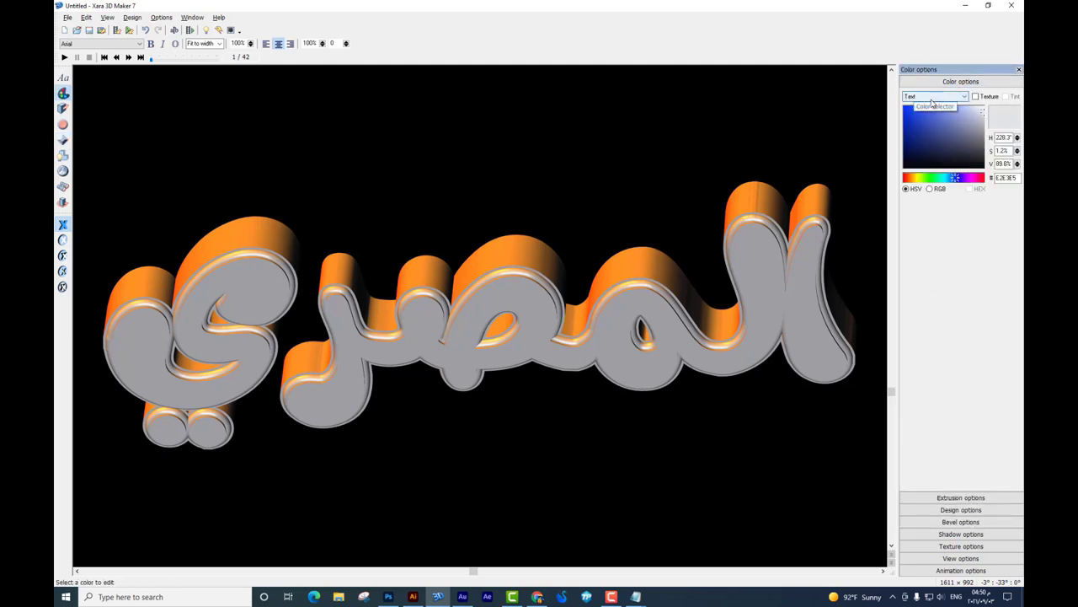
{"action": "left_click", "coordinate": [932, 98]}
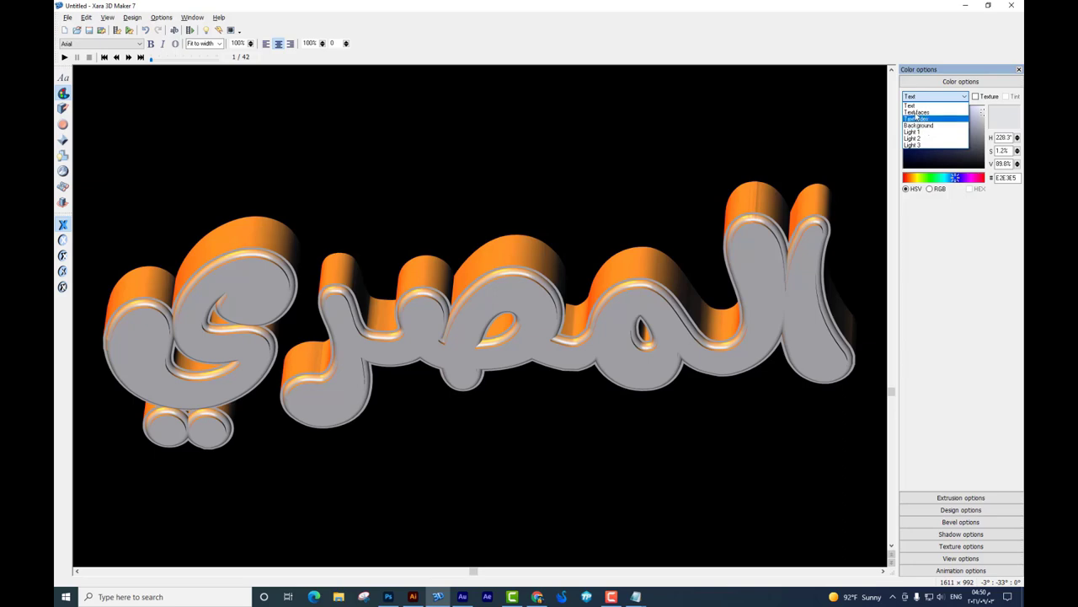
{"action": "left_click", "coordinate": [912, 105]}
{"action": "mouse_move", "coordinate": [942, 132]}
{"action": "left_mouse_down"}
{"action": "mouse_move", "coordinate": [1003, 98]}
{"action": "mouse_move", "coordinate": [906, 107]}
{"action": "left_mouse_up"}
{"action": "left_click", "coordinate": [904, 177]}
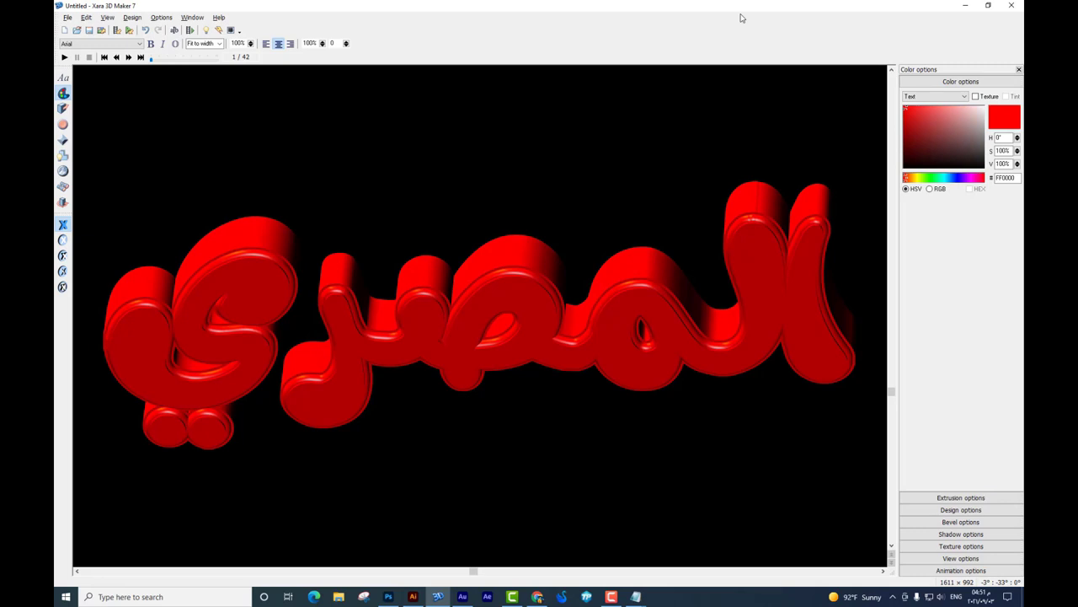
{"action": "left_click", "coordinate": [939, 98]}
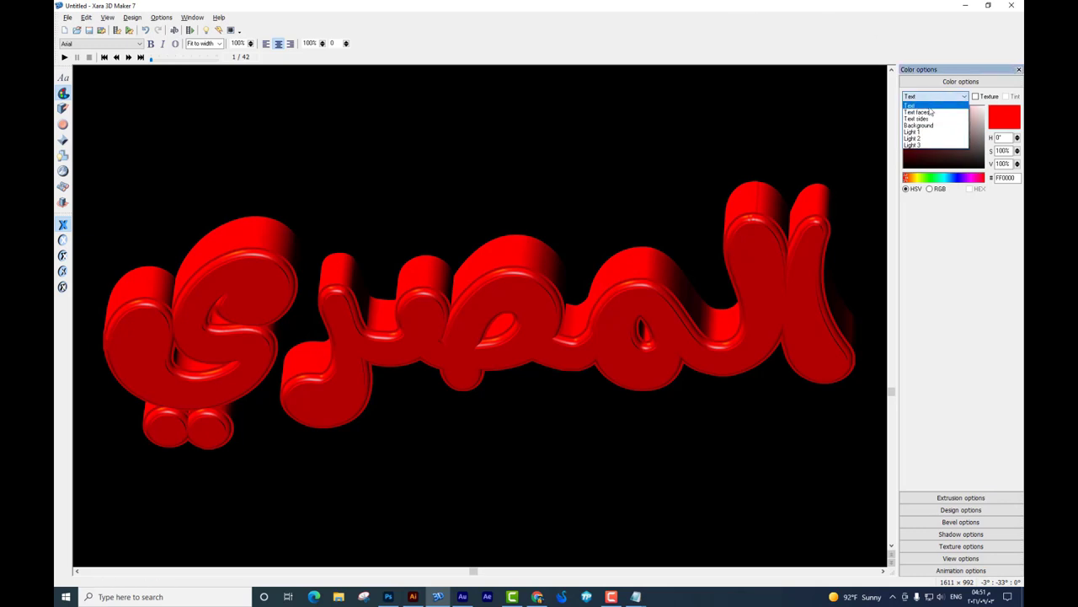
{"action": "left_click", "coordinate": [930, 112]}
{"action": "left_click_drag", "start_coordinate": [922, 137], "coordinate": [904, 107]}
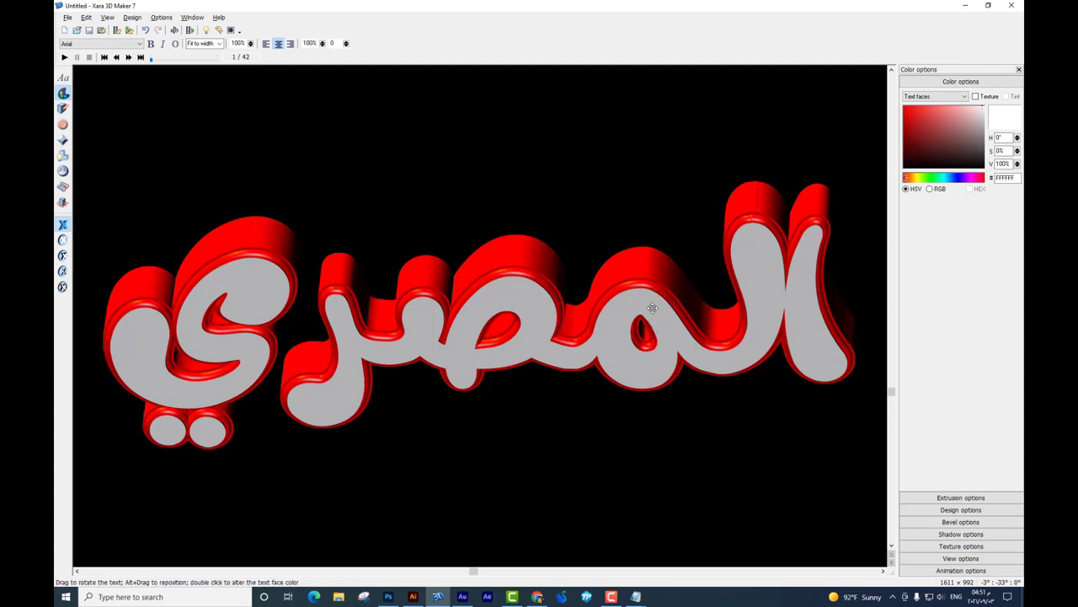
Tint Light 2 cyan and Light 3 blue
{"action": "left_click", "coordinate": [935, 96]}
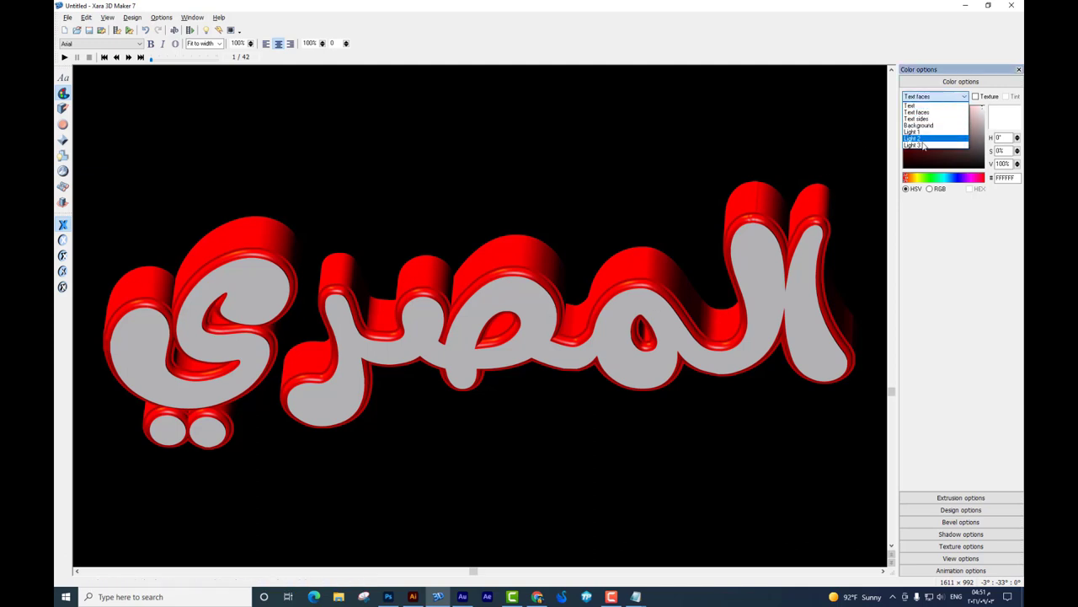
{"action": "left_click", "coordinate": [922, 138]}
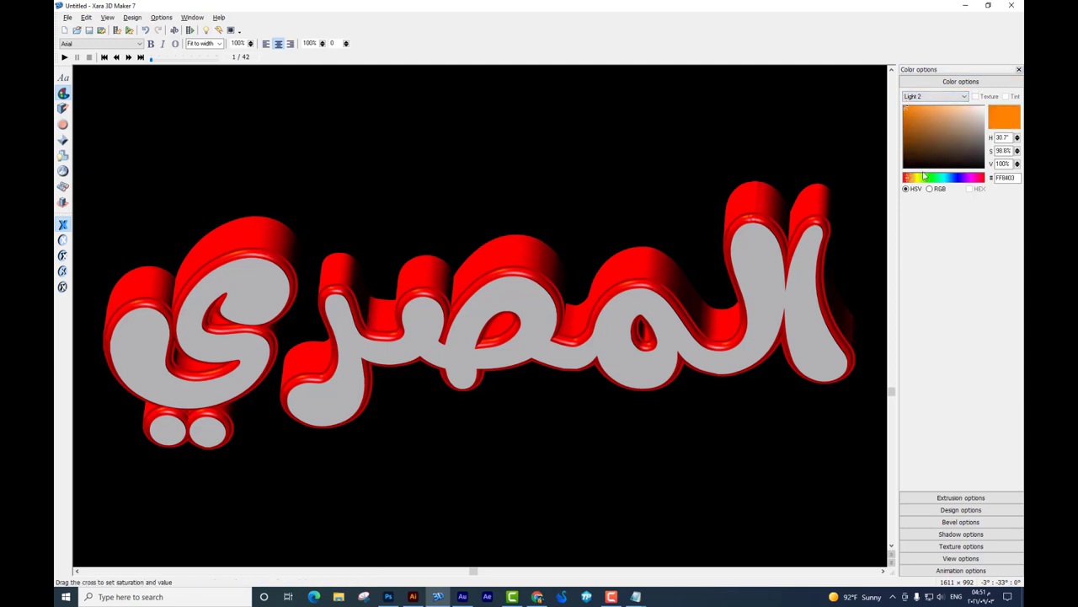
{"action": "left_click", "coordinate": [926, 177]}
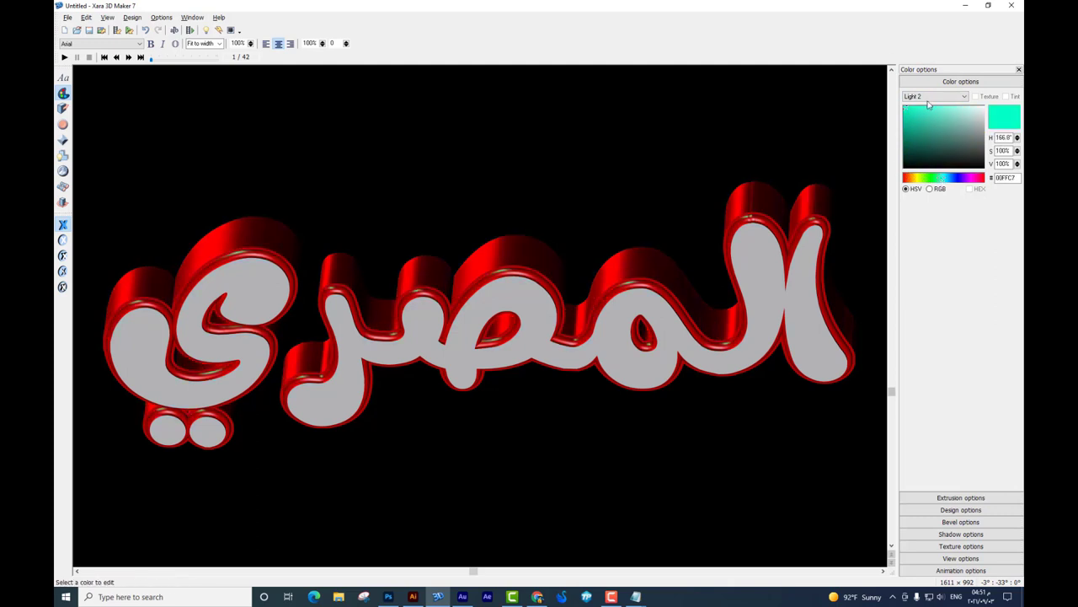
{"action": "left_click", "coordinate": [936, 96]}
{"action": "left_click", "coordinate": [913, 145]}
{"action": "left_click", "coordinate": [919, 178]}
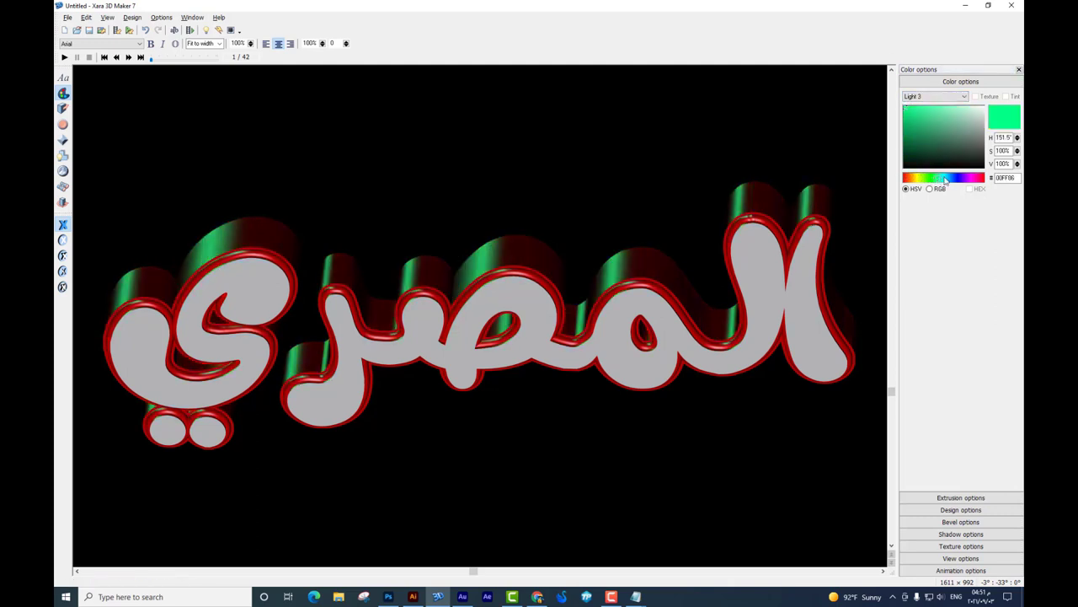
{"action": "left_click", "coordinate": [956, 177]}
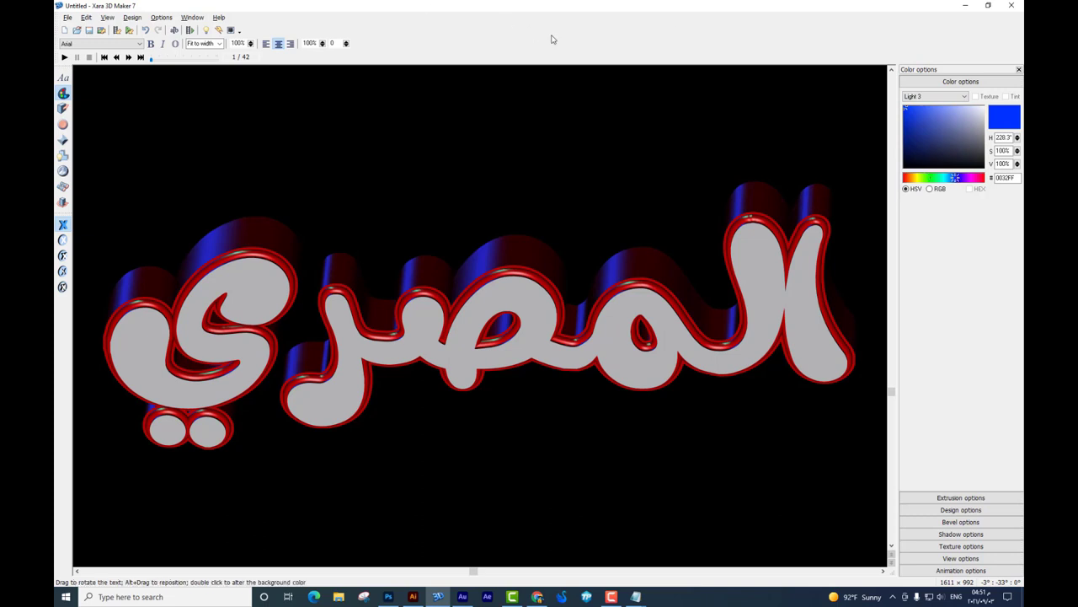
Show the lights and re-aim the white, cyan and blue lights around the text
{"action": "left_click", "coordinate": [207, 30]}
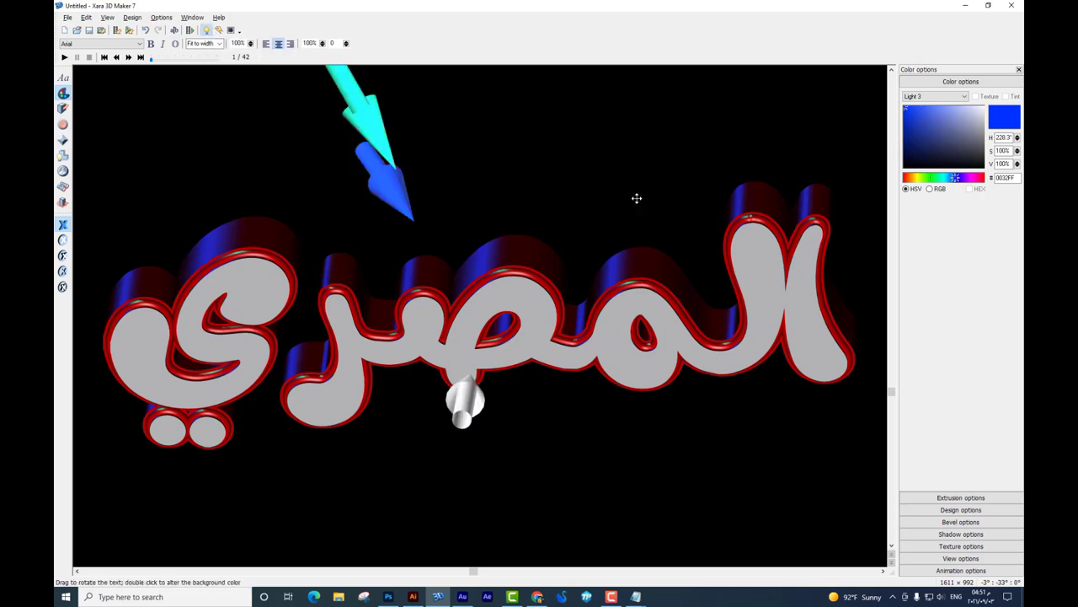
{"action": "left_click", "coordinate": [934, 96]}
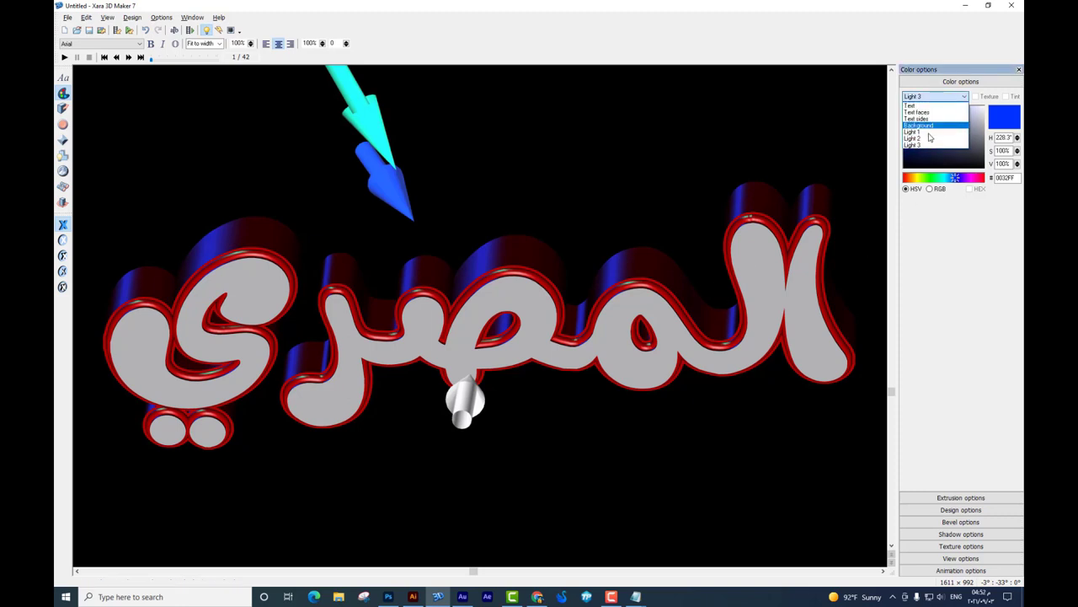
{"action": "left_click_drag", "start_coordinate": [491, 385], "coordinate": [473, 375]}
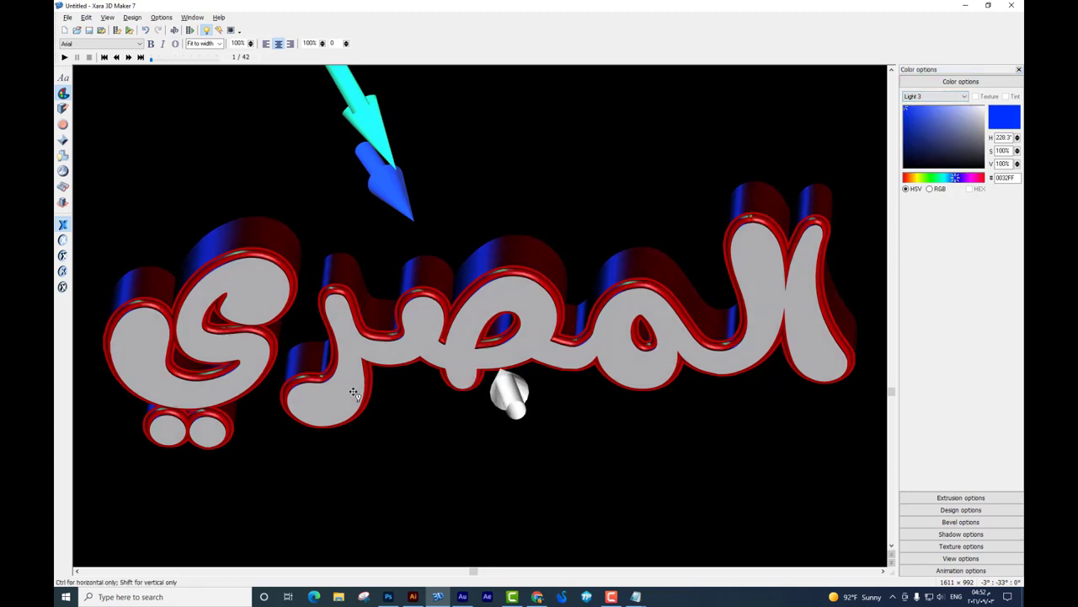
{"action": "left_click", "coordinate": [926, 98]}
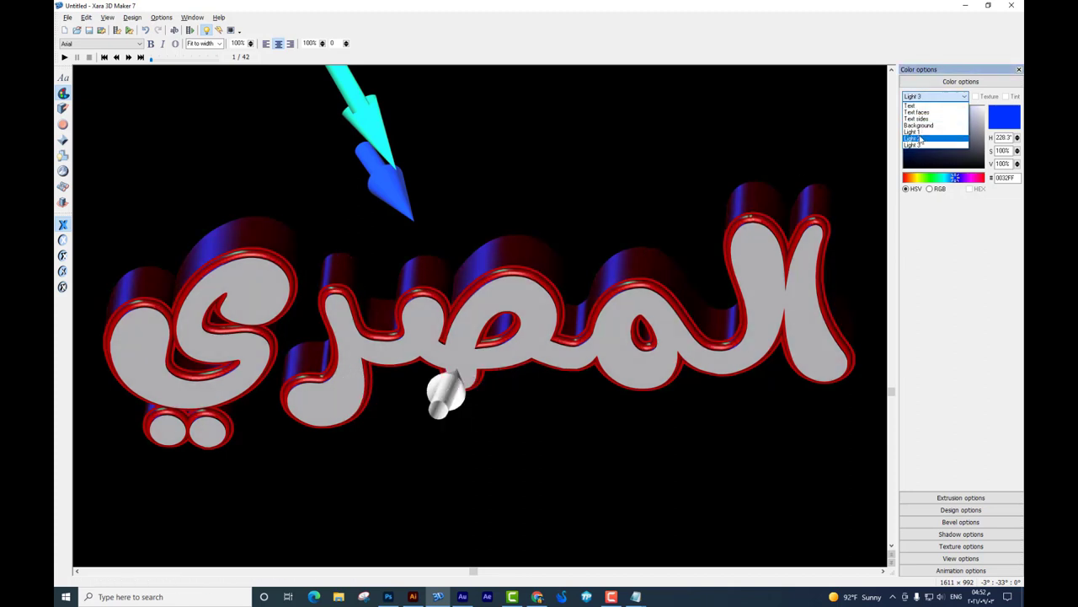
{"action": "left_click", "coordinate": [927, 107]}
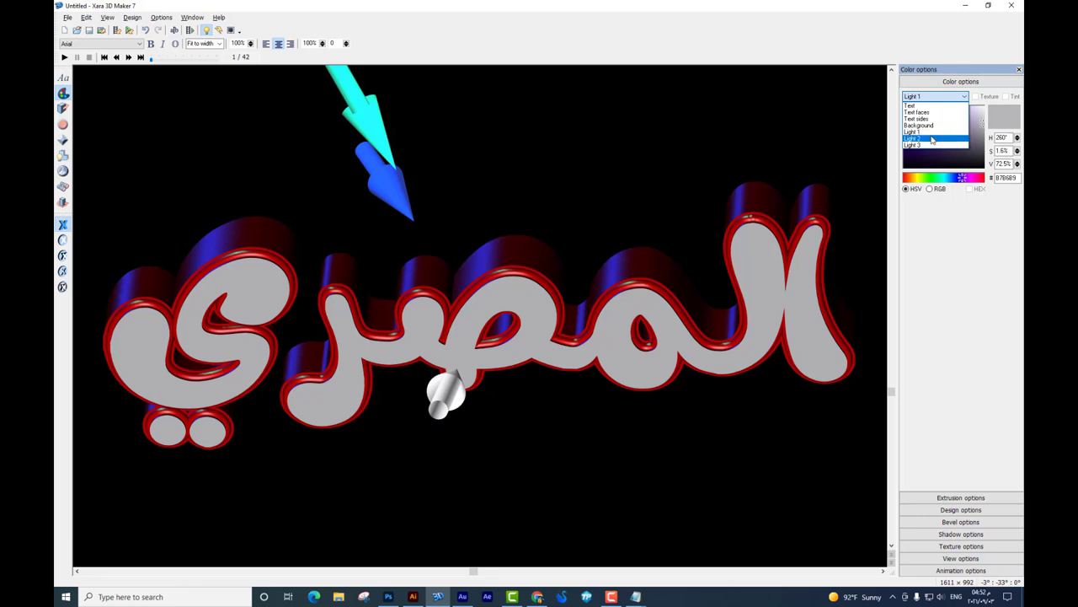
{"action": "left_click", "coordinate": [927, 138]}
{"action": "mouse_move", "coordinate": [392, 126]}
{"action": "left_mouse_down"}
{"action": "mouse_move", "coordinate": [506, 130]}
{"action": "mouse_move", "coordinate": [563, 203]}
{"action": "left_mouse_up"}
{"action": "left_click", "coordinate": [908, 98]}
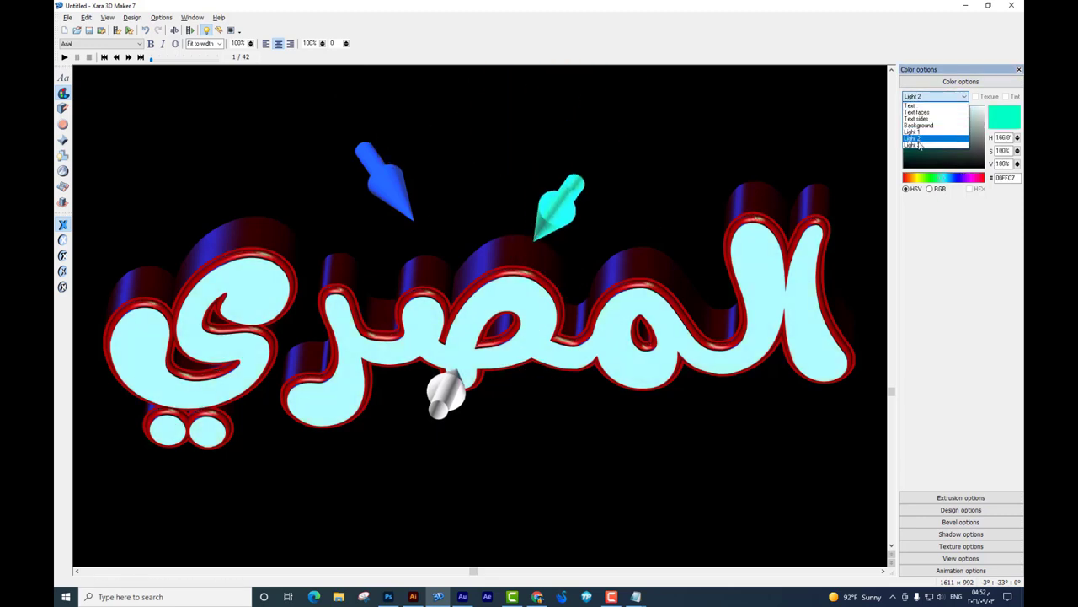
{"action": "left_click", "coordinate": [927, 149]}
{"action": "mouse_move", "coordinate": [405, 175]}
{"action": "left_mouse_down"}
{"action": "mouse_move", "coordinate": [491, 165]}
{"action": "mouse_move", "coordinate": [425, 149]}
{"action": "mouse_move", "coordinate": [349, 204]}
{"action": "mouse_move", "coordinate": [385, 212]}
{"action": "mouse_move", "coordinate": [409, 181]}
{"action": "mouse_move", "coordinate": [461, 193]}
{"action": "mouse_move", "coordinate": [443, 221]}
{"action": "mouse_move", "coordinate": [510, 168]}
{"action": "mouse_move", "coordinate": [503, 207]}
{"action": "mouse_move", "coordinate": [548, 135]}
{"action": "mouse_move", "coordinate": [597, 163]}
{"action": "mouse_move", "coordinate": [568, 180]}
{"action": "mouse_move", "coordinate": [543, 226]}
{"action": "mouse_move", "coordinate": [335, 113]}
{"action": "mouse_move", "coordinate": [472, 581]}
{"action": "mouse_move", "coordinate": [426, 324]}
{"action": "mouse_move", "coordinate": [489, 598]}
{"action": "left_mouse_up"}
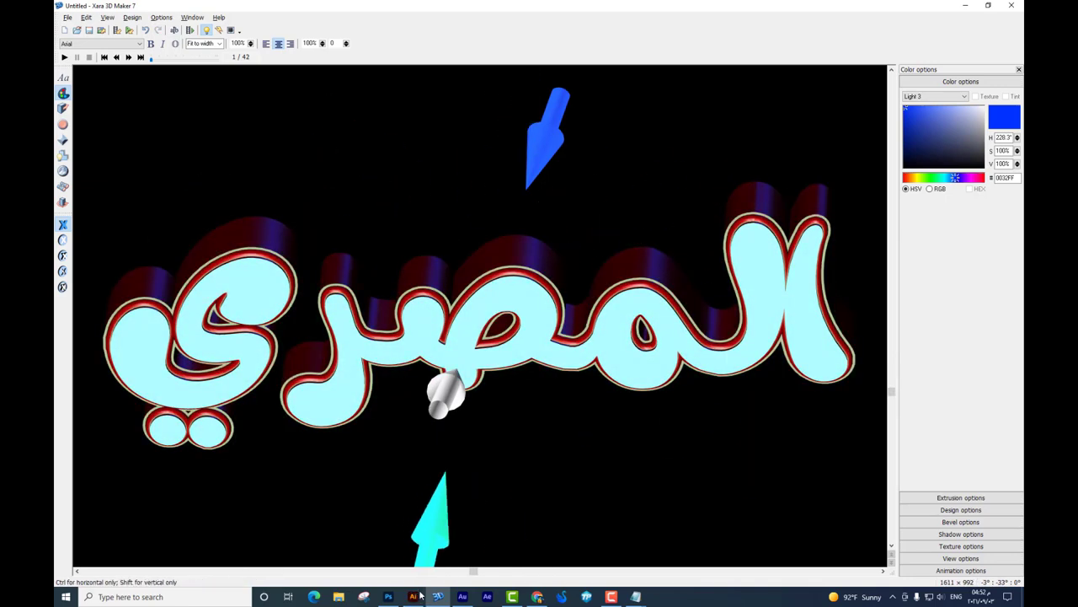
{"action": "mouse_move", "coordinate": [445, 392]}
{"action": "left_mouse_down"}
{"action": "mouse_move", "coordinate": [542, 438]}
{"action": "mouse_move", "coordinate": [376, 368]}
{"action": "mouse_move", "coordinate": [428, 341]}
{"action": "left_mouse_up"}
Turn Light 2 and Light 3 red and swing them to shine down onto the text
{"action": "left_click", "coordinate": [935, 96]}
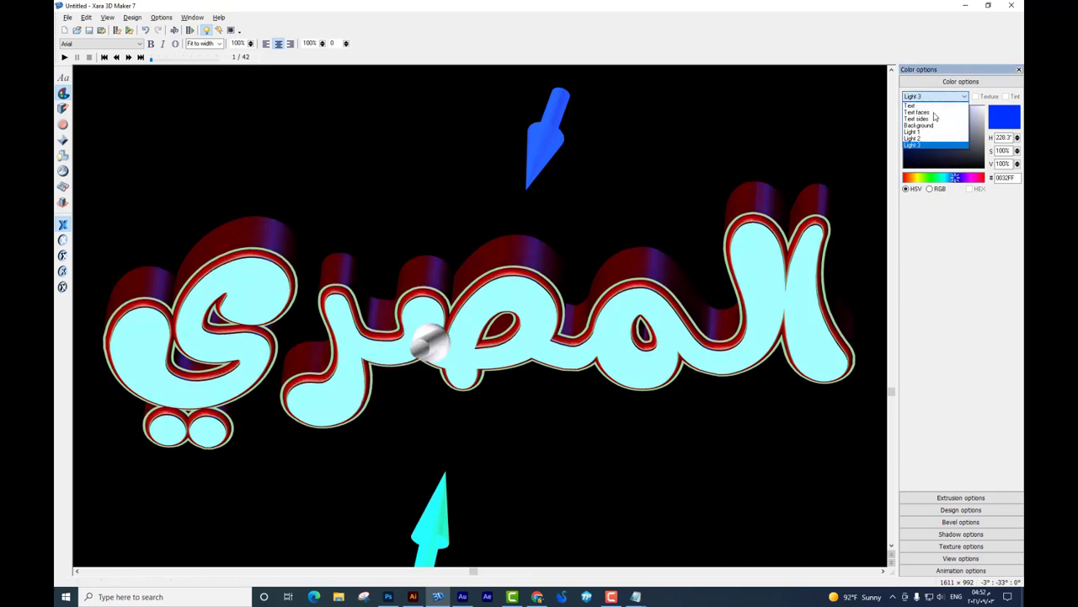
{"action": "left_click", "coordinate": [931, 141]}
{"action": "left_click_drag", "start_coordinate": [944, 177], "coordinate": [837, 173]}
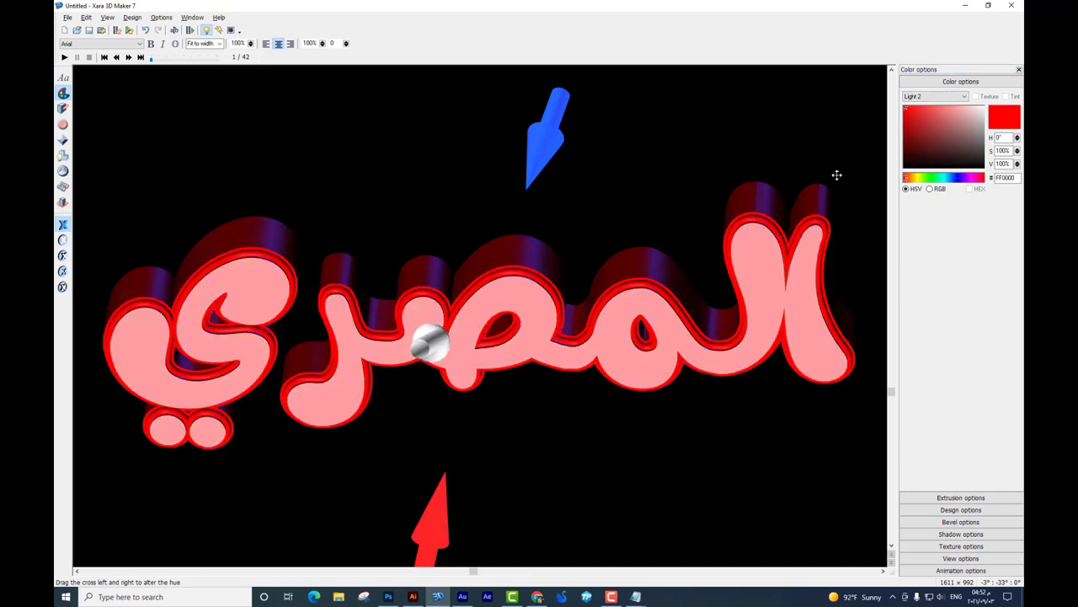
{"action": "left_click", "coordinate": [935, 96]}
{"action": "left_click", "coordinate": [926, 145]}
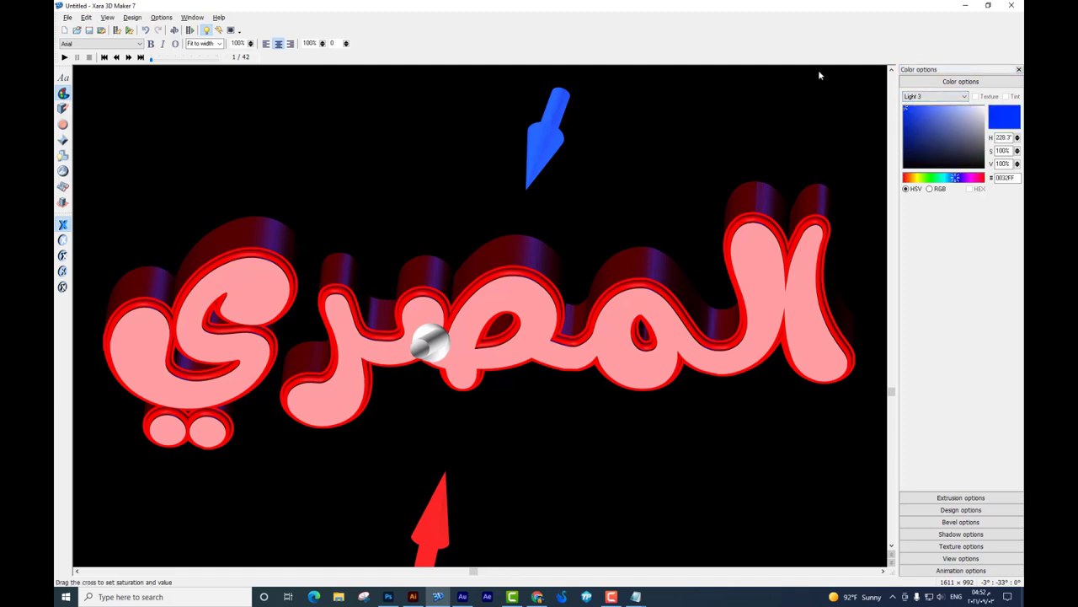
{"action": "left_click_drag", "start_coordinate": [935, 177], "coordinate": [795, 155]}
{"action": "mouse_move", "coordinate": [435, 504]}
{"action": "left_mouse_down"}
{"action": "mouse_move", "coordinate": [413, 424]}
{"action": "mouse_move", "coordinate": [520, 264]}
{"action": "mouse_move", "coordinate": [775, 289]}
{"action": "mouse_move", "coordinate": [638, 144]}
{"action": "mouse_move", "coordinate": [314, 211]}
{"action": "mouse_move", "coordinate": [284, 251]}
{"action": "mouse_move", "coordinate": [424, 193]}
{"action": "mouse_move", "coordinate": [332, 168]}
{"action": "mouse_move", "coordinate": [819, 121]}
{"action": "mouse_move", "coordinate": [466, 147]}
{"action": "mouse_move", "coordinate": [444, 137]}
{"action": "mouse_move", "coordinate": [479, 183]}
{"action": "mouse_move", "coordinate": [485, 158]}
{"action": "left_mouse_up"}
{"action": "mouse_move", "coordinate": [584, 208]}
{"action": "left_mouse_down"}
{"action": "mouse_move", "coordinate": [421, 224]}
{"action": "mouse_move", "coordinate": [641, 439]}
{"action": "mouse_move", "coordinate": [716, 286]}
{"action": "mouse_move", "coordinate": [520, 336]}
{"action": "mouse_move", "coordinate": [522, 446]}
{"action": "mouse_move", "coordinate": [530, 349]}
{"action": "mouse_move", "coordinate": [626, 53]}
{"action": "mouse_move", "coordinate": [609, 81]}
{"action": "mouse_move", "coordinate": [643, 31]}
{"action": "left_mouse_up"}
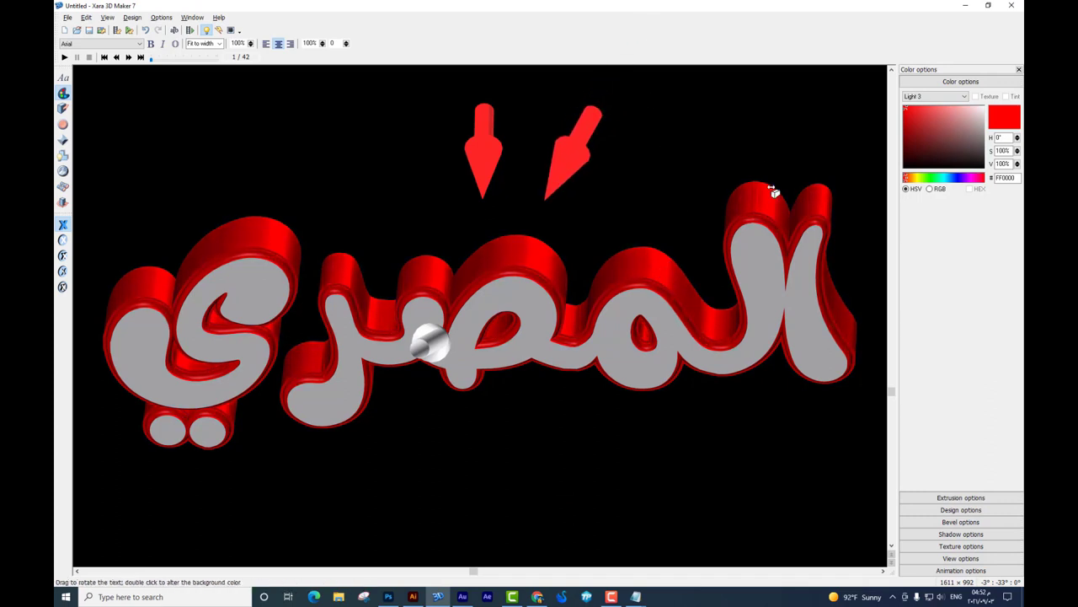
Darken the text sides to deep red 880000
{"action": "left_click_drag", "start_coordinate": [481, 172], "coordinate": [449, 158]}
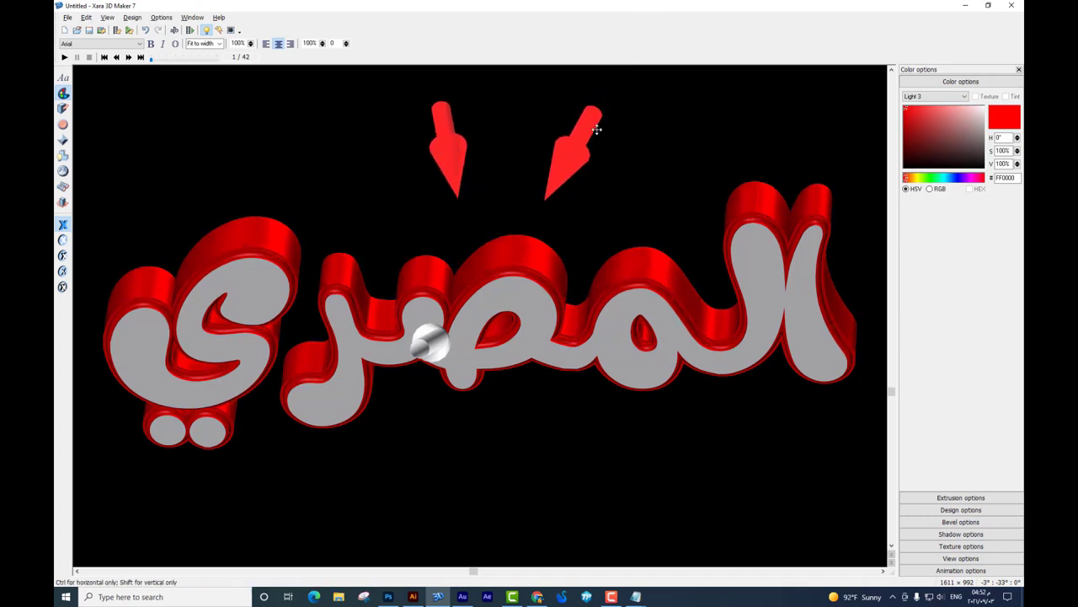
{"action": "left_click", "coordinate": [937, 98]}
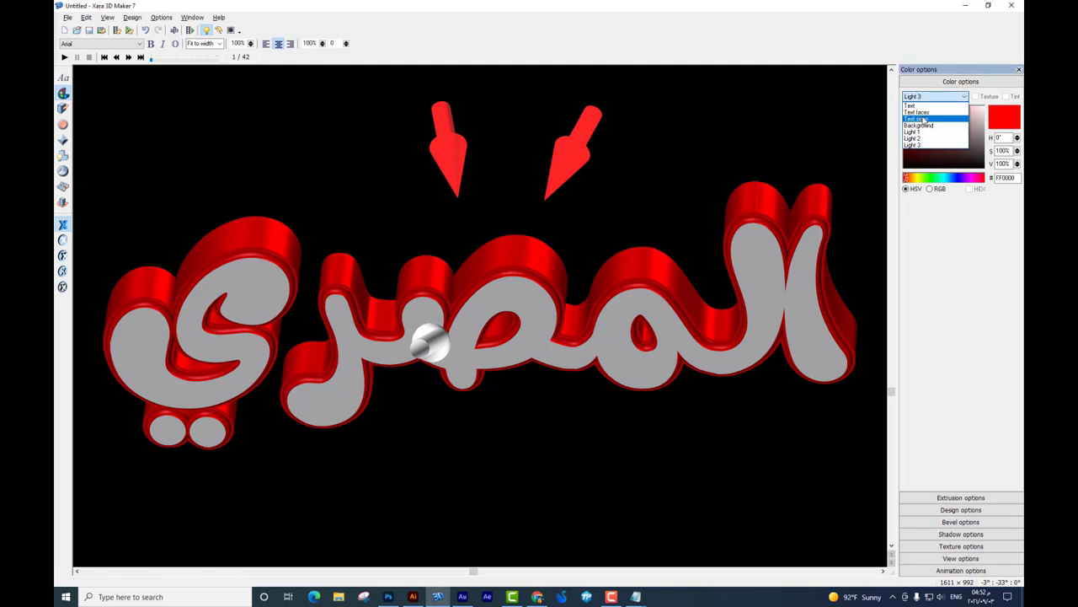
{"action": "left_click", "coordinate": [924, 118]}
{"action": "left_click_drag", "start_coordinate": [942, 146], "coordinate": [867, 122]}
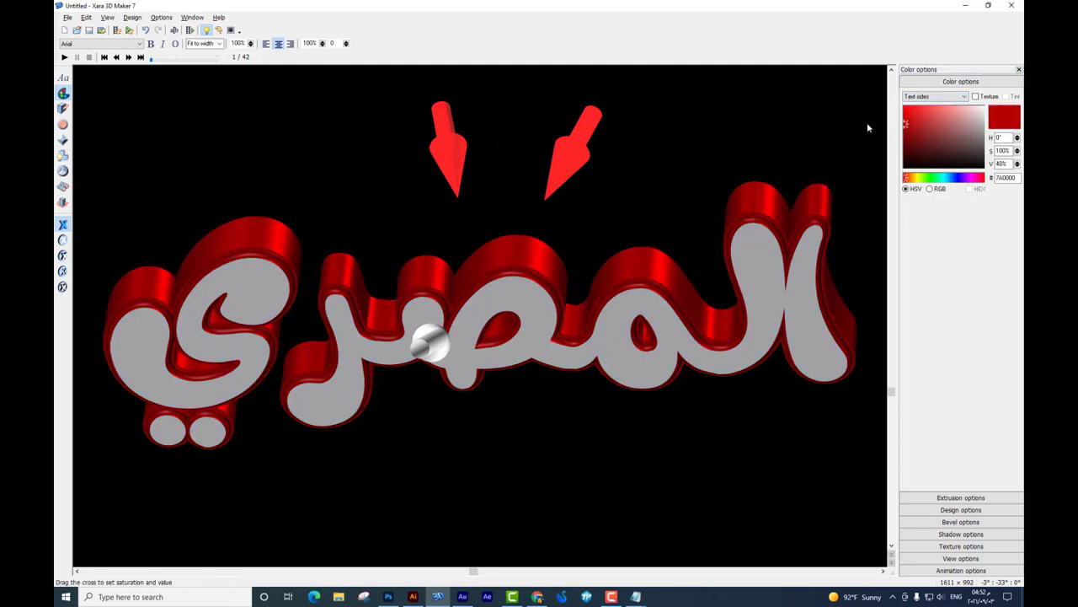
{"action": "left_click", "coordinate": [899, 136]}
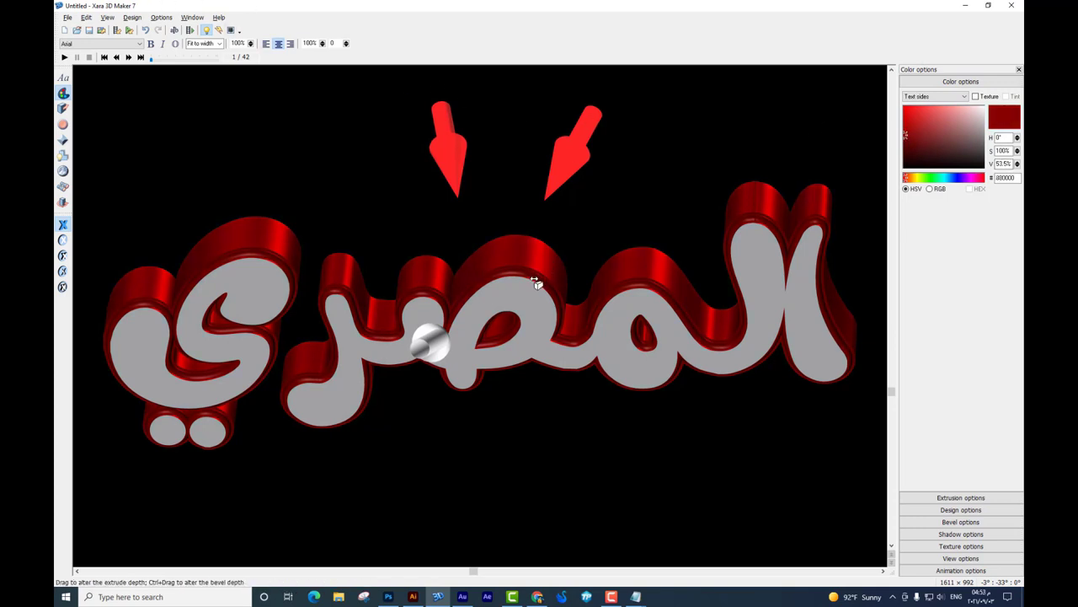
Fine-tune the text's tilt and bring up the Export image file-type list
{"action": "left_click_drag", "start_coordinate": [536, 284], "coordinate": [544, 291]}
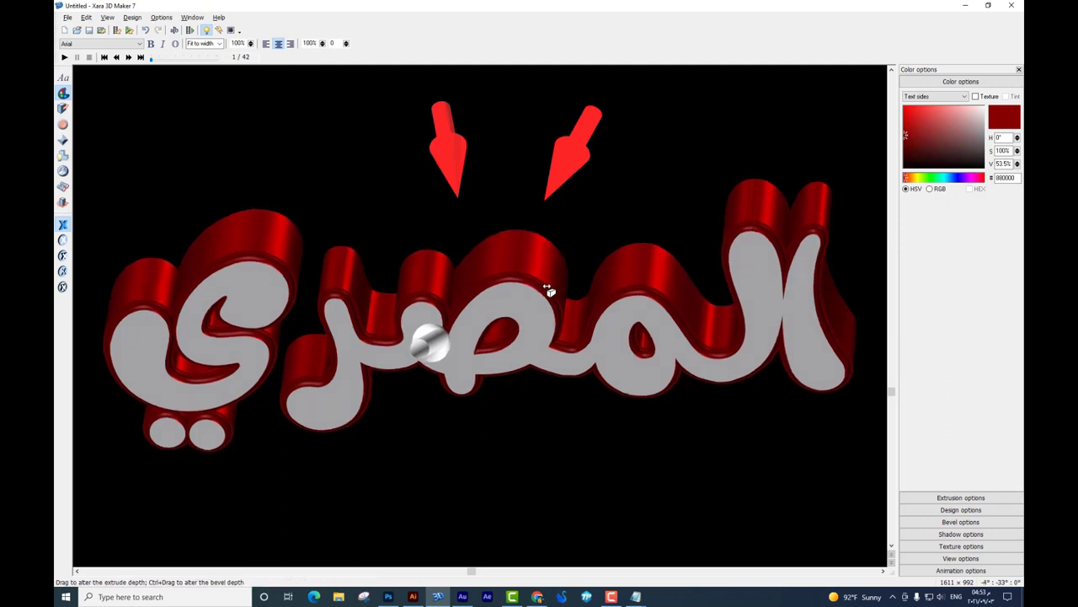
{"action": "mouse_move", "coordinate": [548, 288]}
{"action": "left_mouse_down"}
{"action": "mouse_move", "coordinate": [570, 181]}
{"action": "mouse_move", "coordinate": [564, 289]}
{"action": "left_mouse_up"}
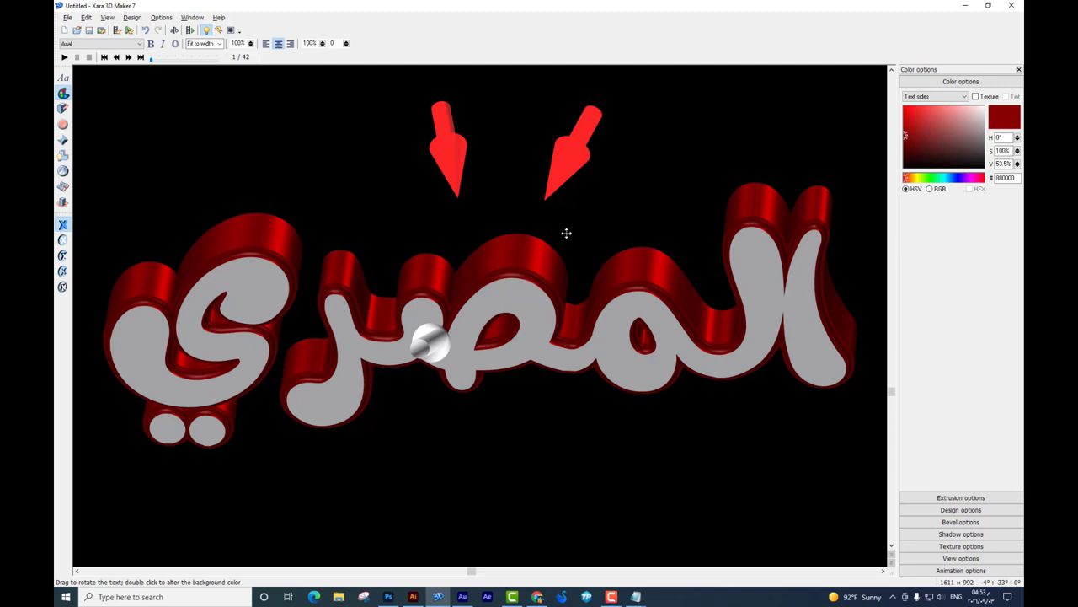
{"action": "left_click_drag", "start_coordinate": [649, 317], "coordinate": [649, 308]}
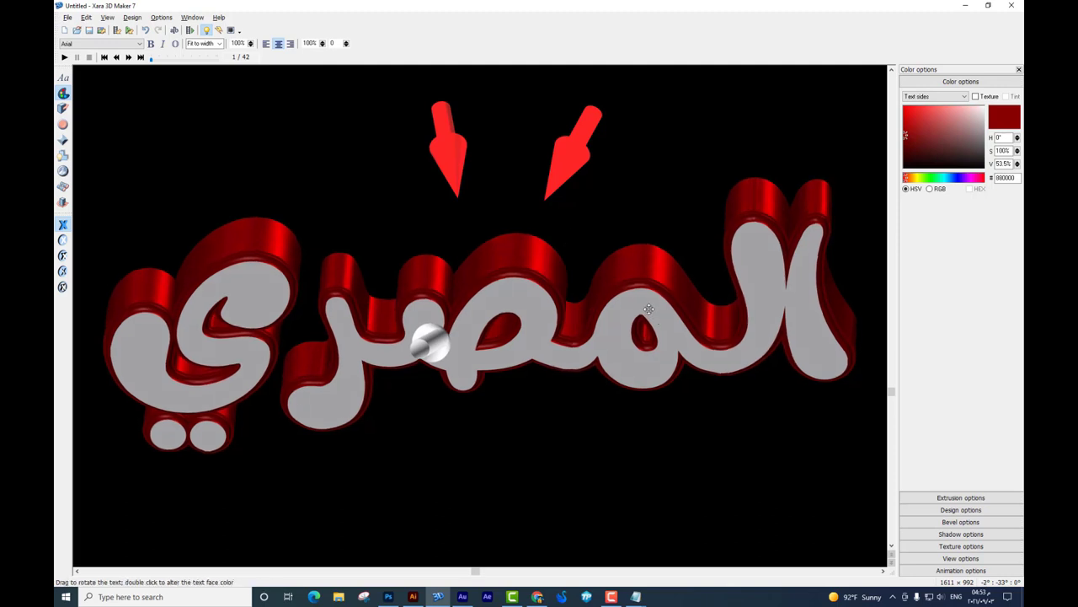
{"action": "left_click", "coordinate": [66, 17]}
{"action": "left_click", "coordinate": [93, 147]}
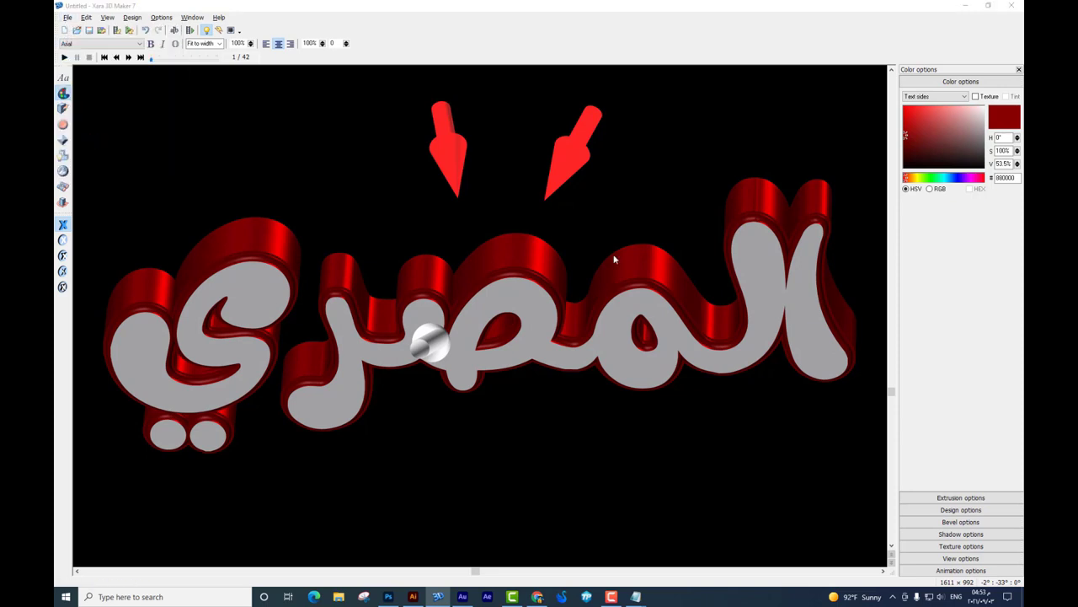
{"action": "left_click", "coordinate": [518, 387]}
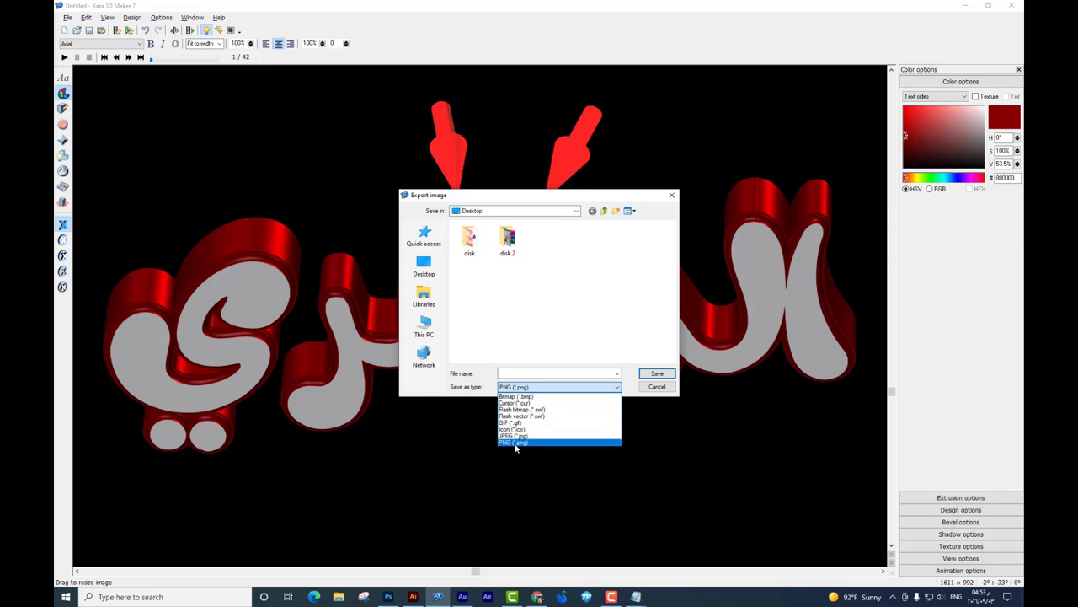
Choose PNG and export the file as www to the Desktop
{"action": "left_click", "coordinate": [516, 444]}
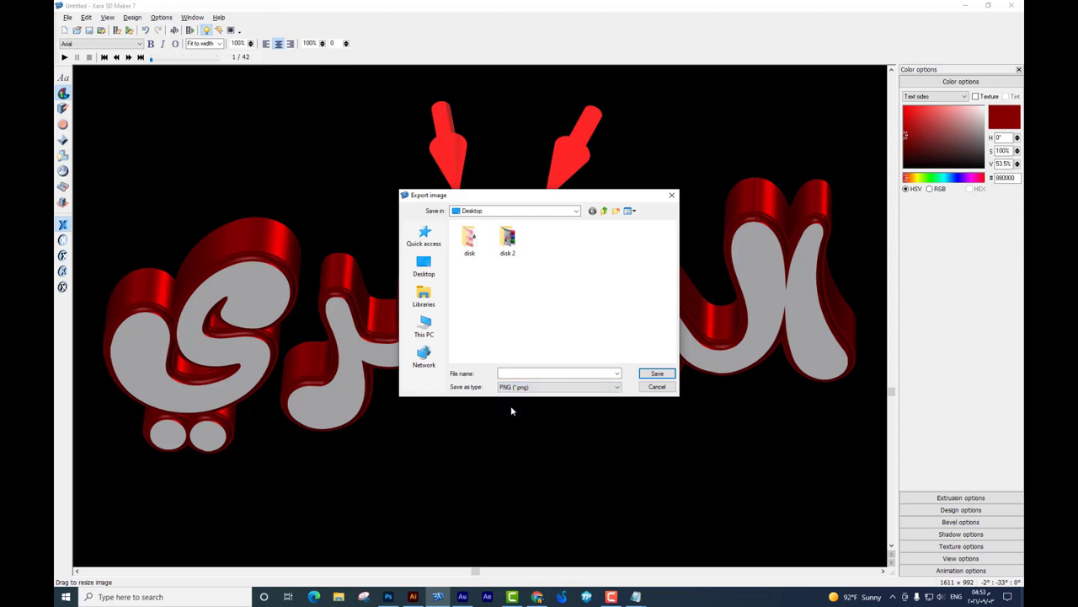
{"action": "left_click", "coordinate": [514, 376]}
{"action": "key", "text": "Return"}
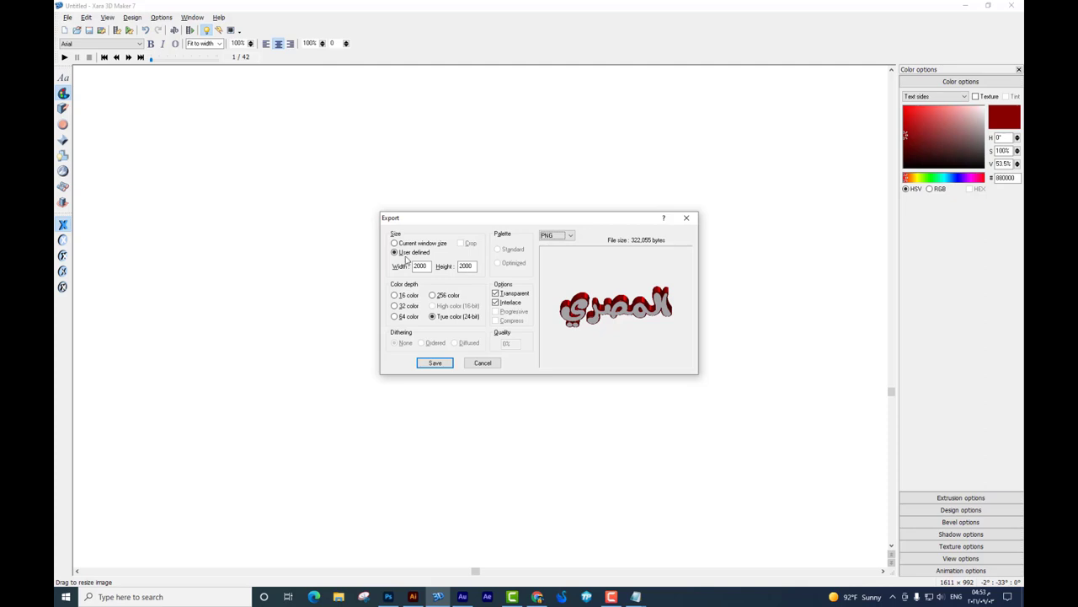
Save www as a transparent, interlaced 2000 × 2000 24-bit true-colour PNG
{"action": "left_click", "coordinate": [414, 244]}
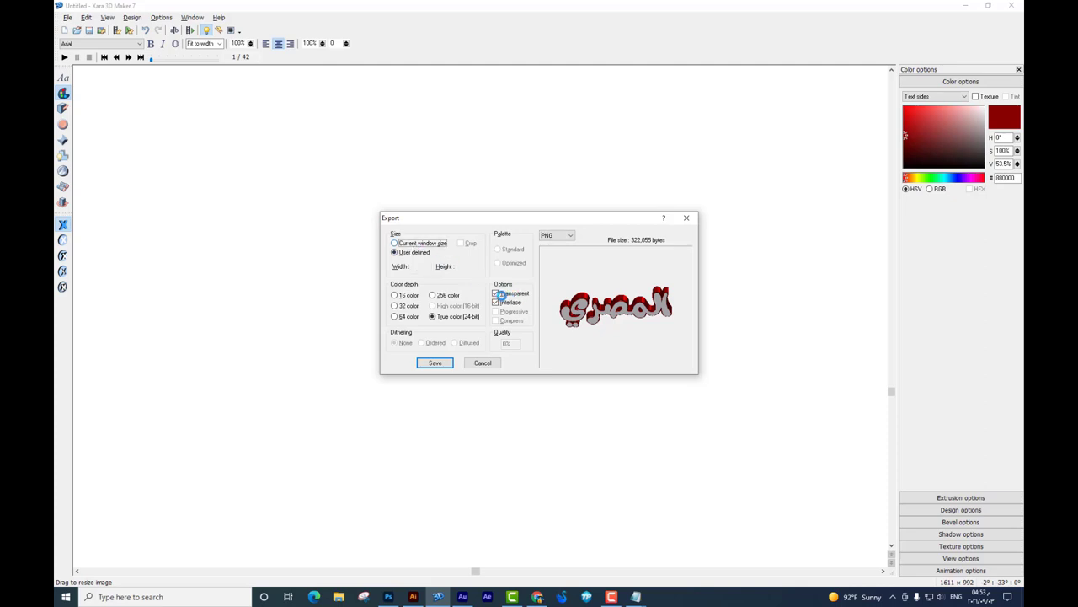
{"action": "left_click", "coordinate": [496, 302]}
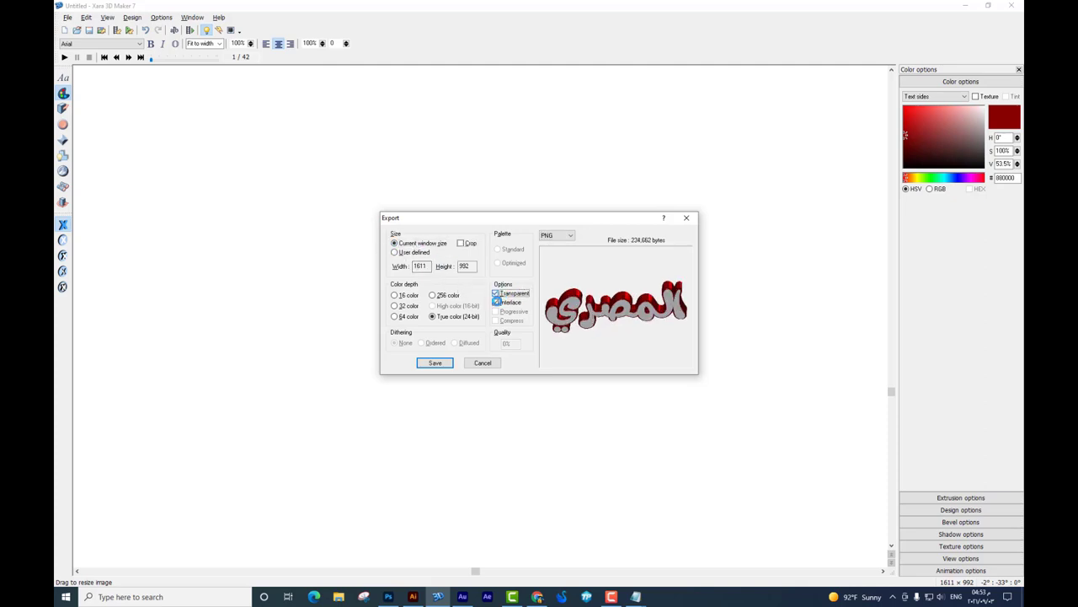
{"action": "left_click", "coordinate": [432, 295]}
{"action": "left_click", "coordinate": [556, 235]}
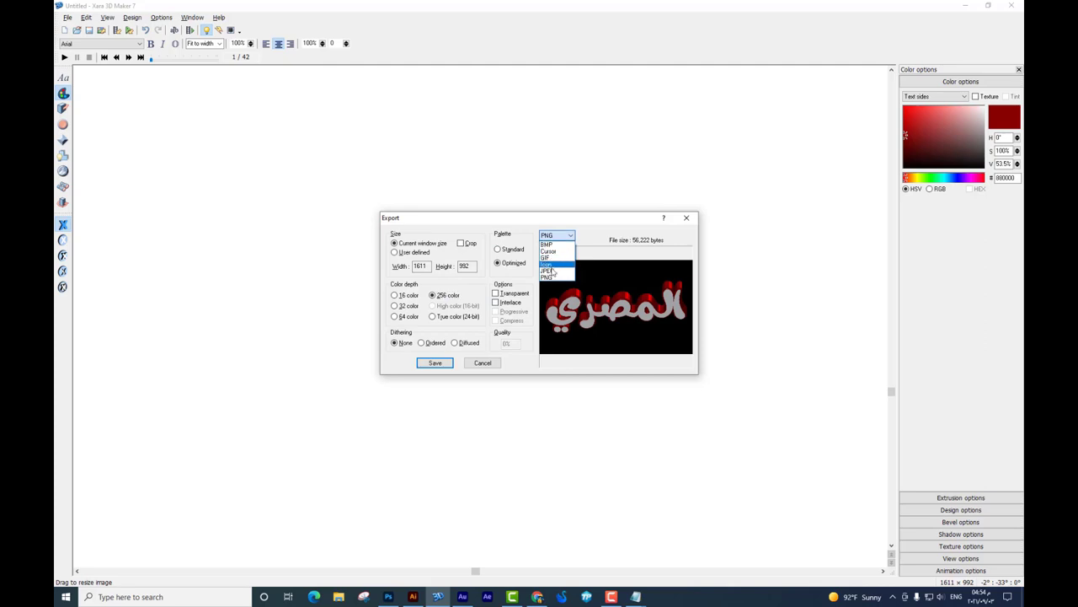
{"action": "left_click", "coordinate": [546, 257]}
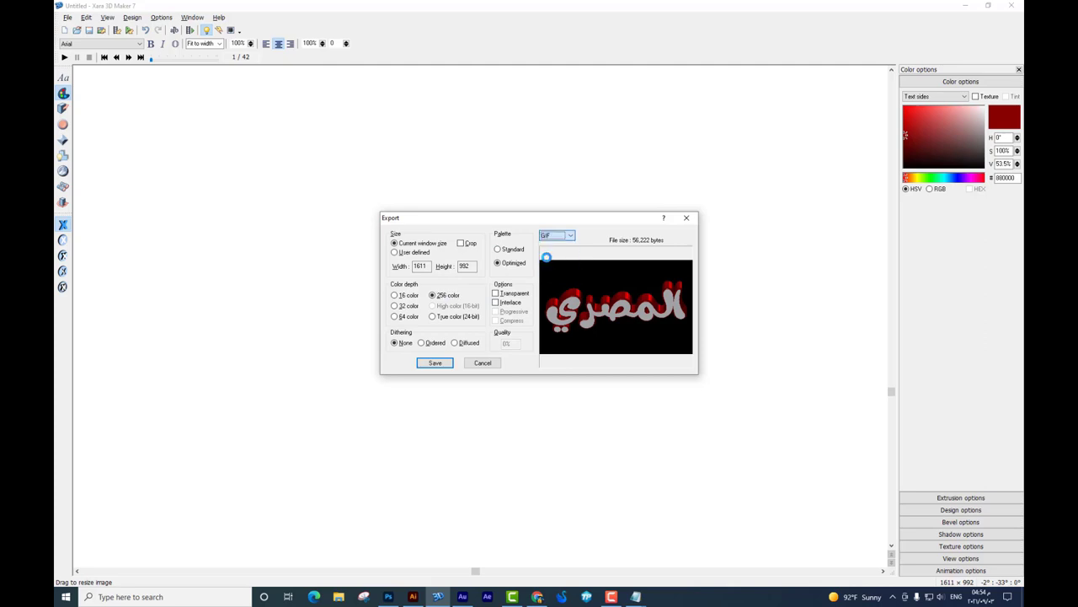
{"action": "left_click", "coordinate": [556, 235]}
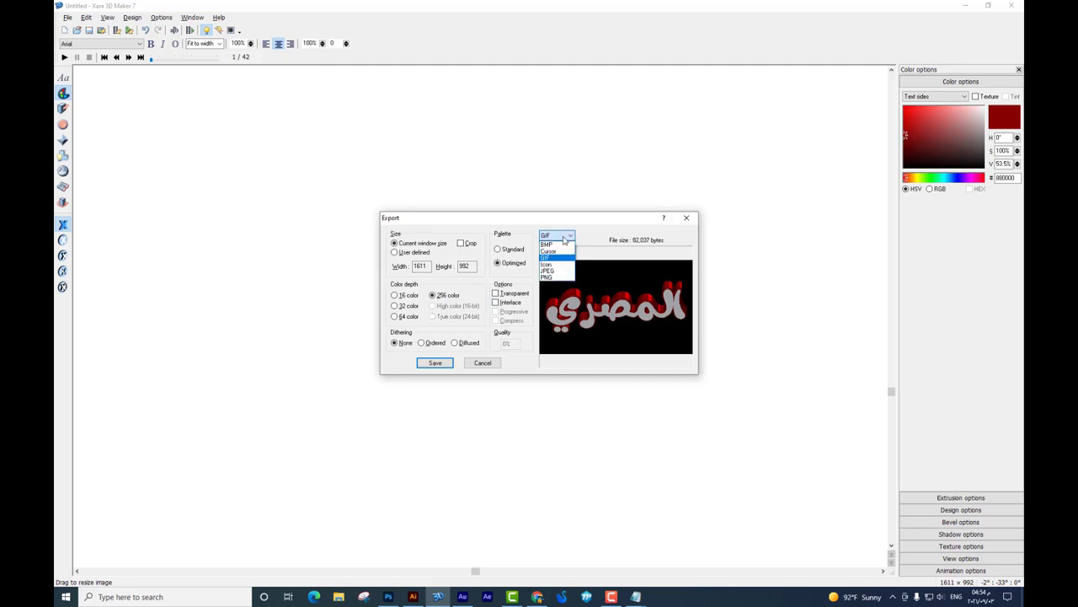
{"action": "left_click", "coordinate": [548, 281]}
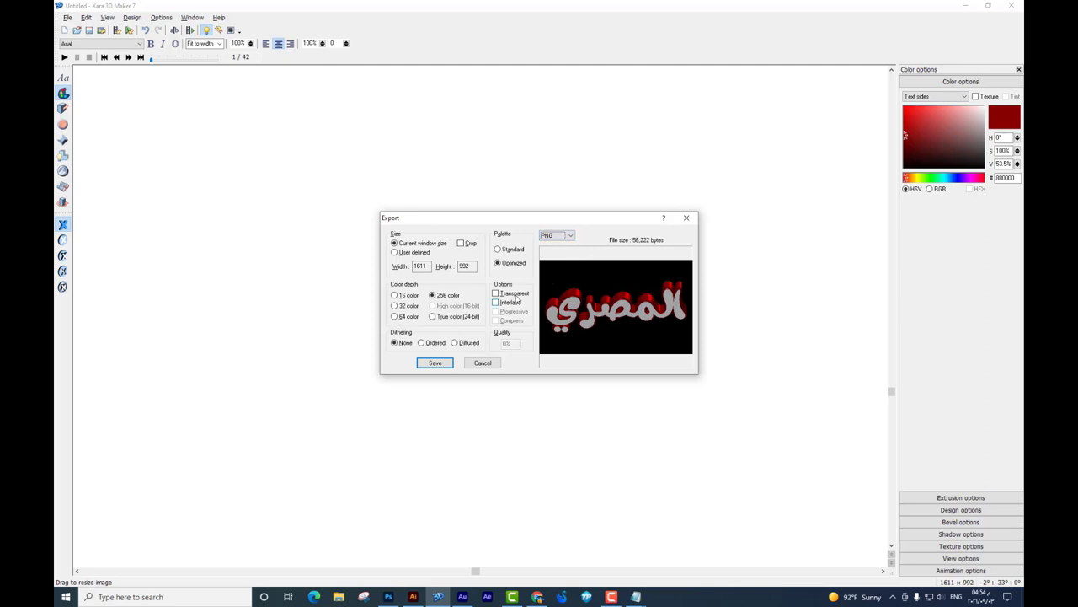
{"action": "left_click", "coordinate": [514, 293]}
{"action": "left_click", "coordinate": [509, 302]}
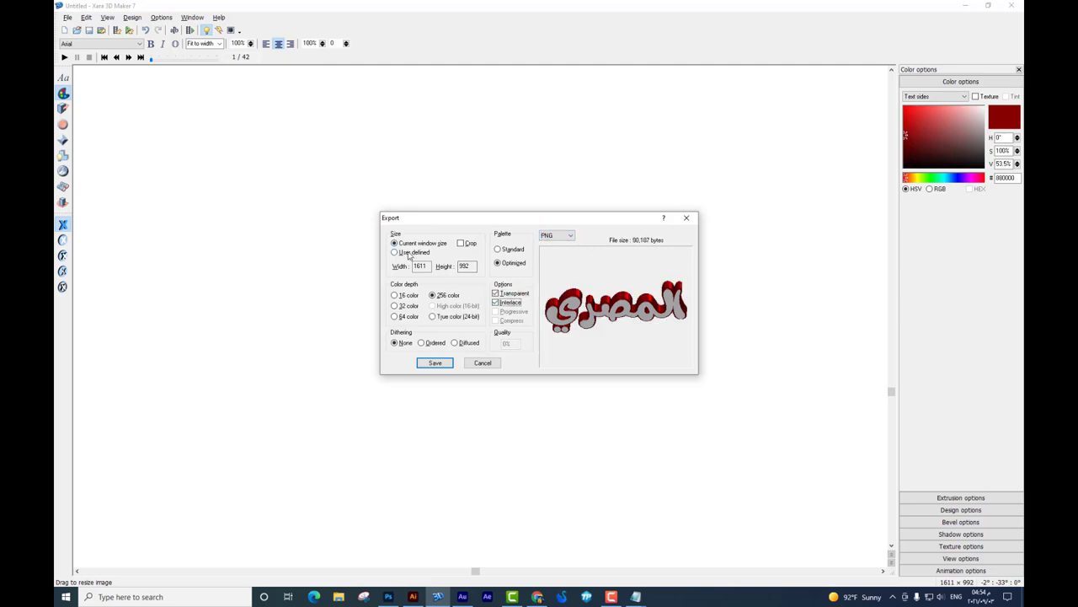
{"action": "left_click", "coordinate": [409, 254]}
{"action": "type", "text": "2000"}
{"action": "key", "text": "Tab"}
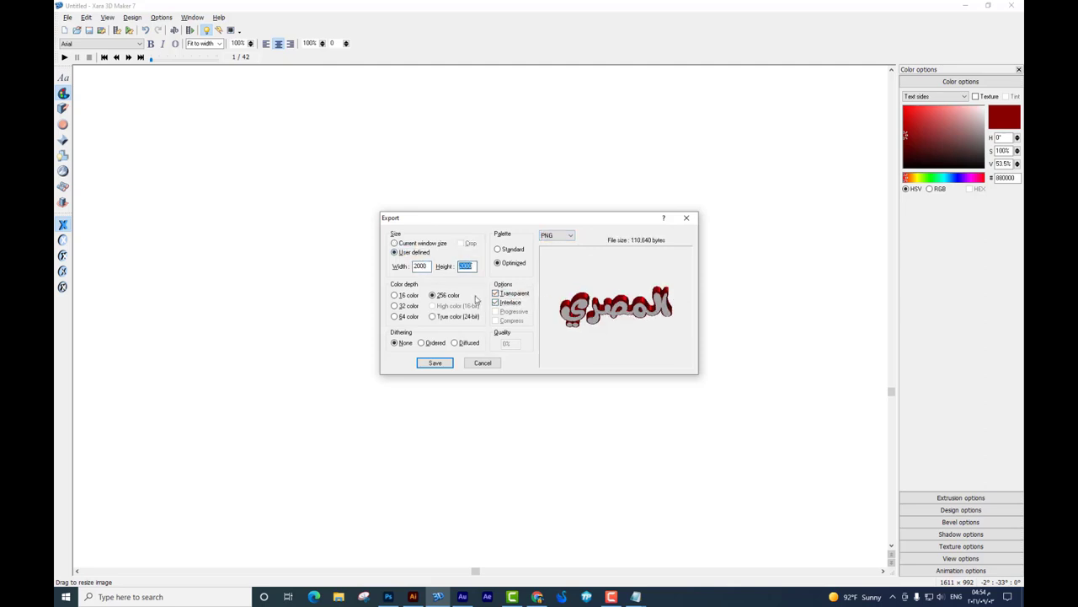
{"action": "left_click", "coordinate": [453, 316]}
{"action": "left_click", "coordinate": [445, 360]}
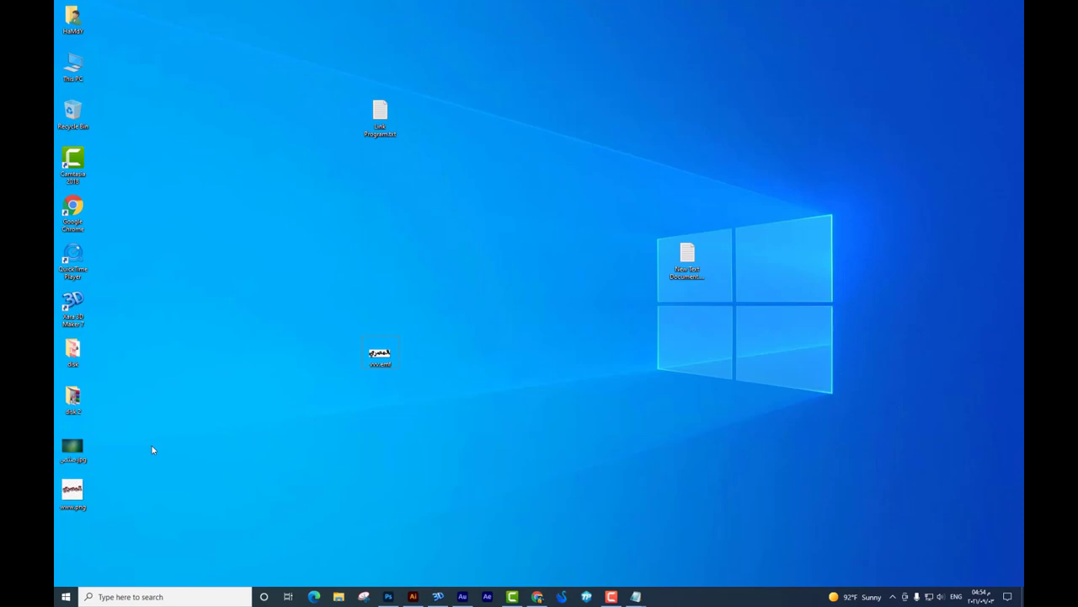
{"action": "left_click_drag", "start_coordinate": [72, 491], "coordinate": [471, 490]}
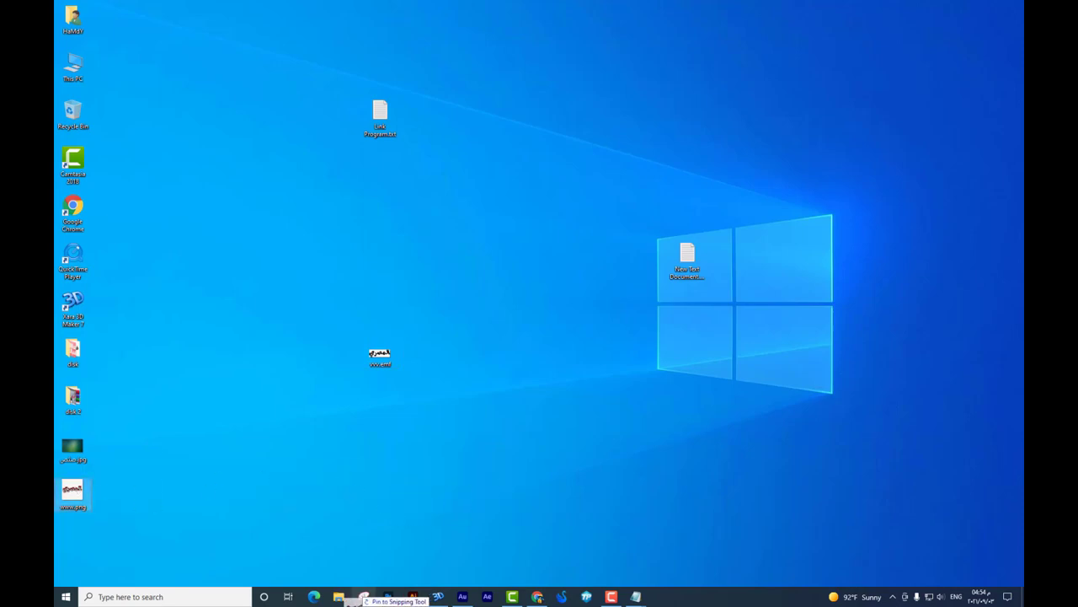
{"action": "left_click_drag", "start_coordinate": [471, 491], "coordinate": [490, 344]}
{"action": "left_click_drag", "start_coordinate": [488, 297], "coordinate": [490, 299]}
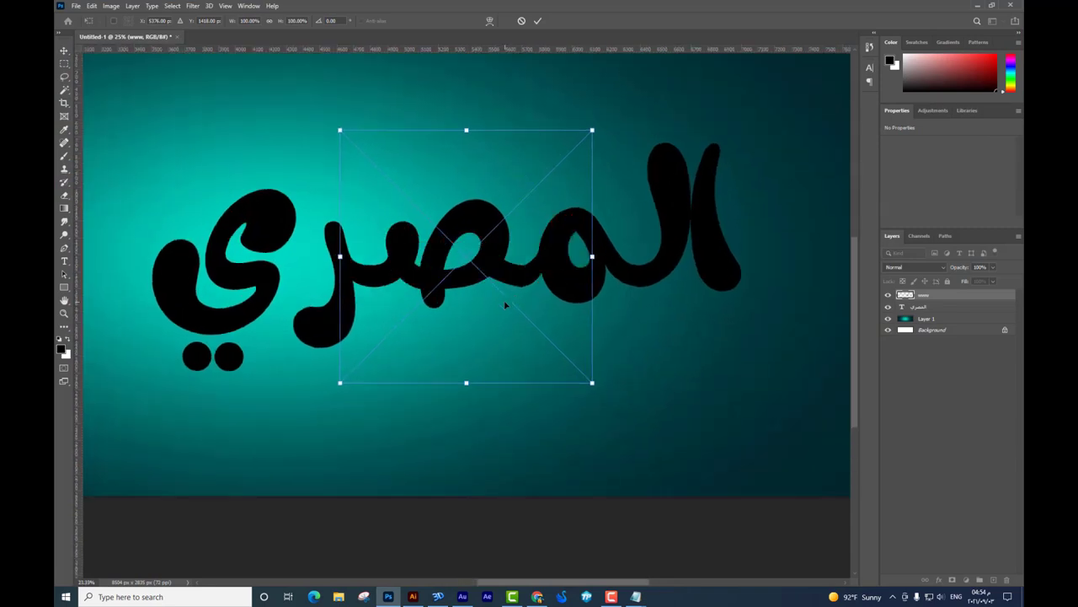
Enlarge the placed www 3D text across the banner and move it left
{"action": "key", "text": "ctrl+minus"}
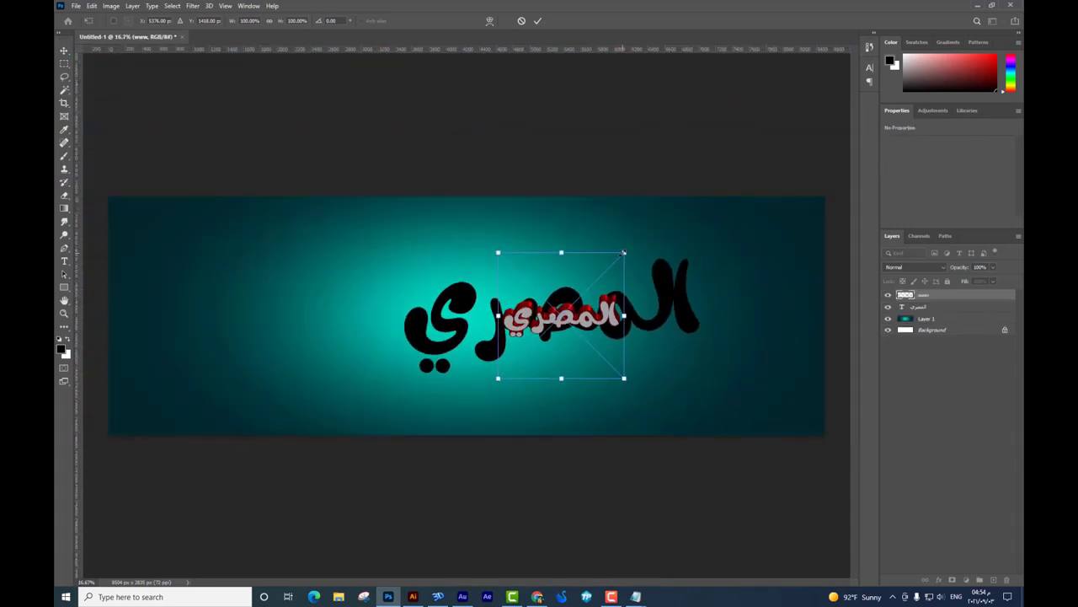
{"action": "left_click_drag", "start_coordinate": [623, 251], "coordinate": [814, 60]}
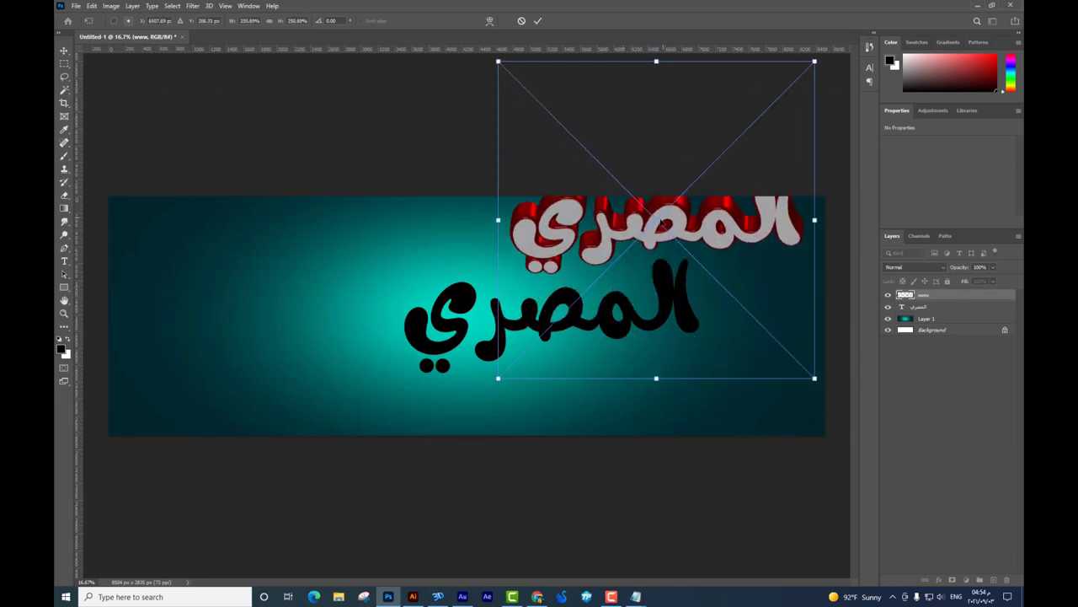
{"action": "left_click_drag", "start_coordinate": [666, 201], "coordinate": [540, 291]}
{"action": "left_click_drag", "start_coordinate": [690, 151], "coordinate": [790, 53]}
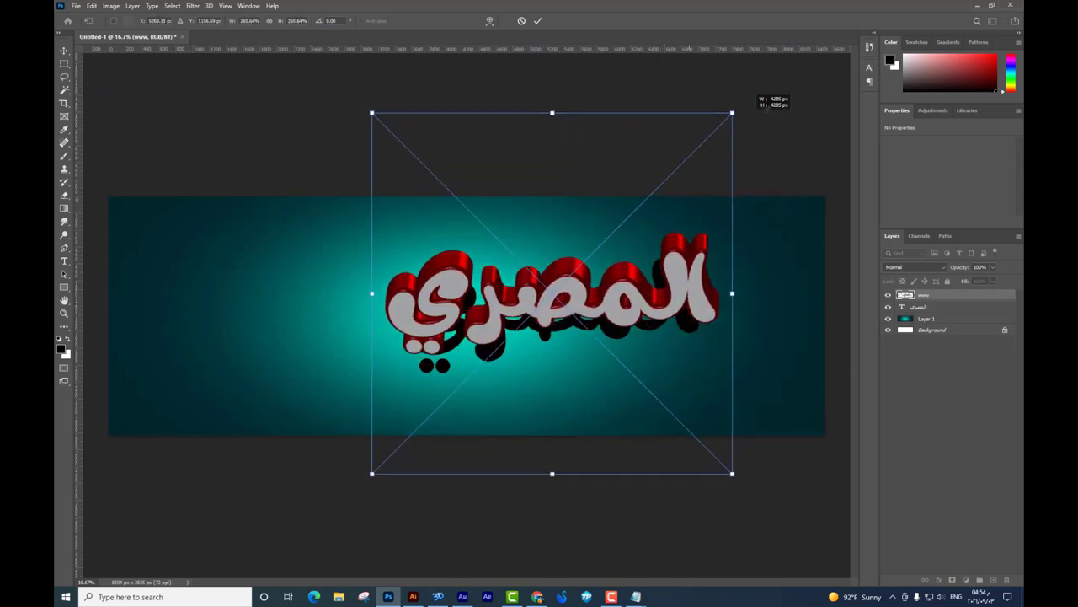
{"action": "left_click_drag", "start_coordinate": [720, 167], "coordinate": [708, 237]}
{"action": "key", "text": "Return"}
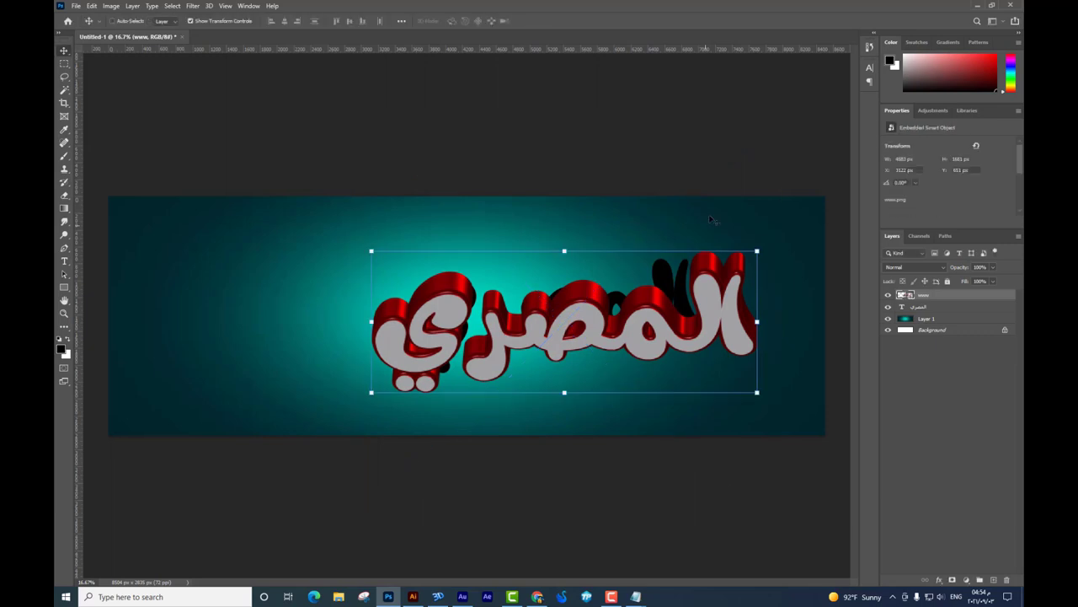
{"action": "mouse_move", "coordinate": [730, 310]}
{"action": "left_mouse_down"}
{"action": "mouse_move", "coordinate": [543, 305]}
{"action": "mouse_move", "coordinate": [504, 289]}
{"action": "left_mouse_up"}
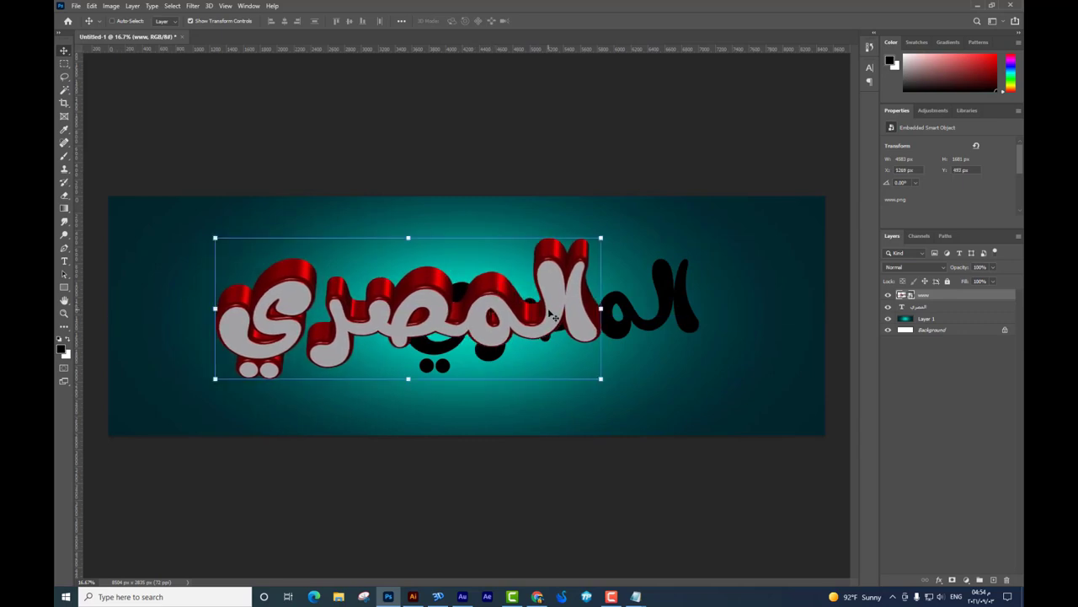
Hide and delete the black Arabic text layer
{"action": "left_click", "coordinate": [925, 310]}
{"action": "left_click_drag", "start_coordinate": [693, 319], "coordinate": [762, 335]}
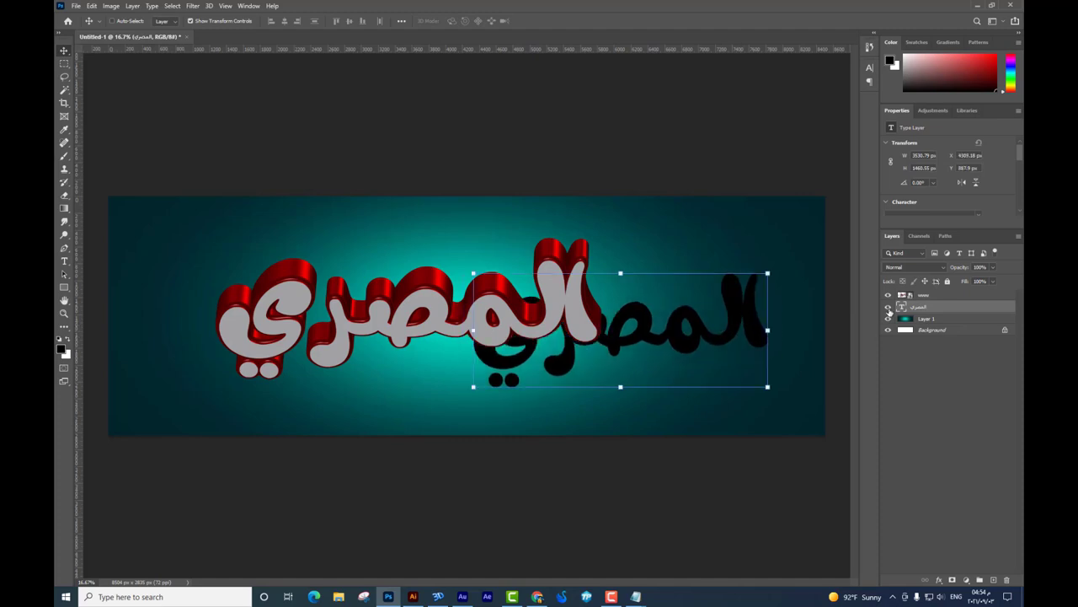
{"action": "left_click", "coordinate": [889, 307]}
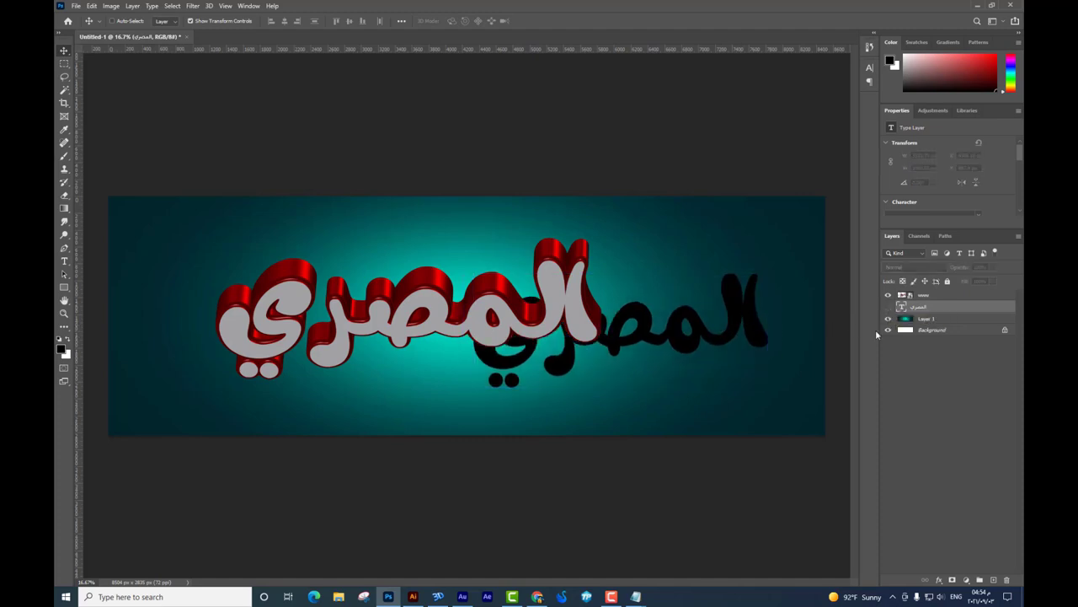
{"action": "left_click", "coordinate": [961, 295]}
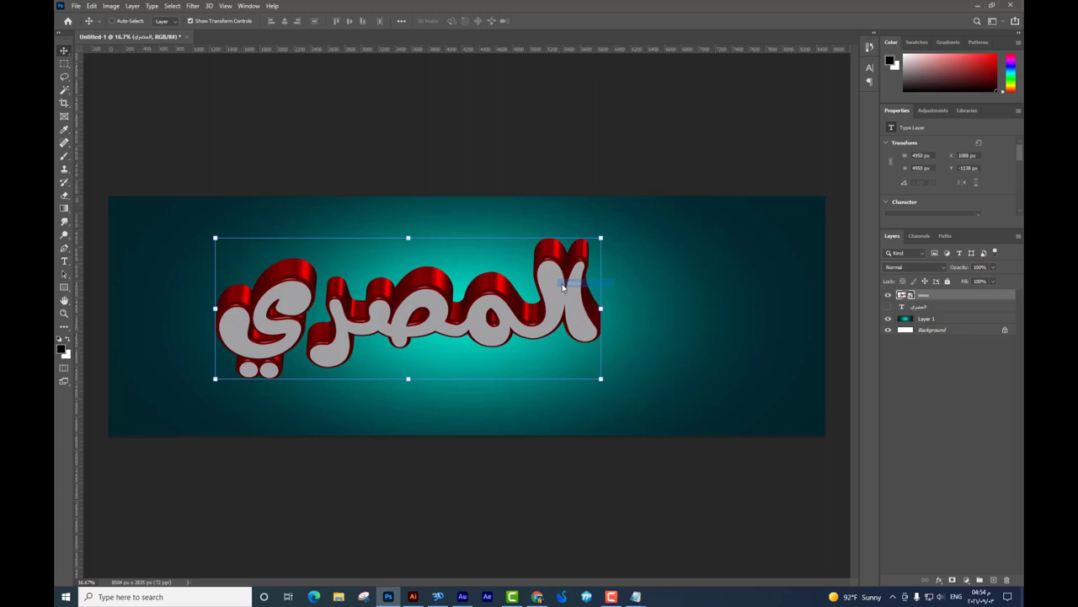
{"action": "left_click", "coordinate": [980, 312]}
{"action": "key", "text": "Delete"}
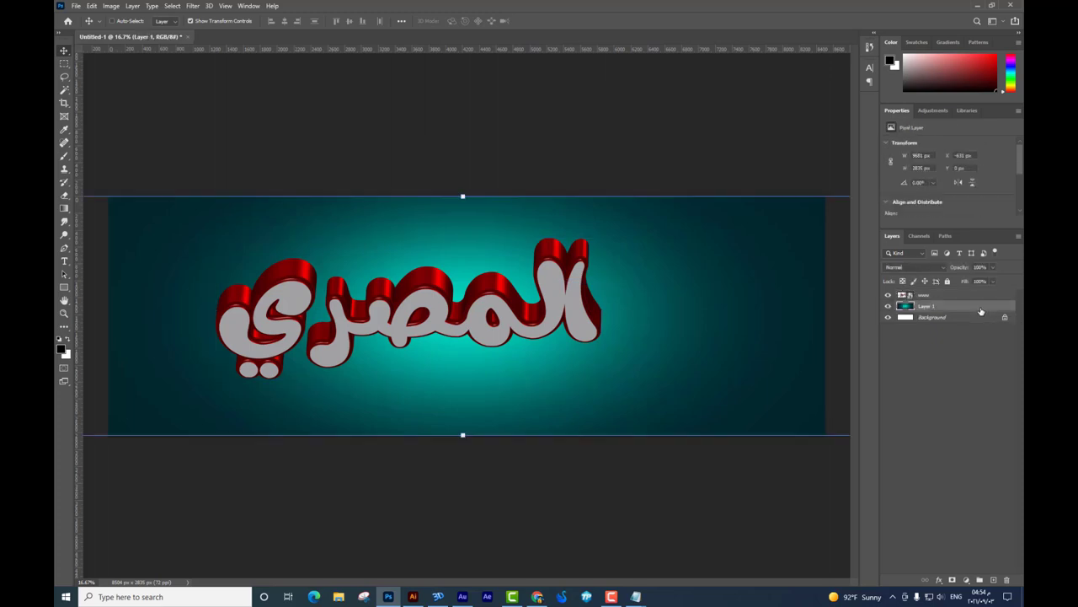
Try shifting the teal background layer, then undo that move
{"action": "right_click", "coordinate": [542, 306]}
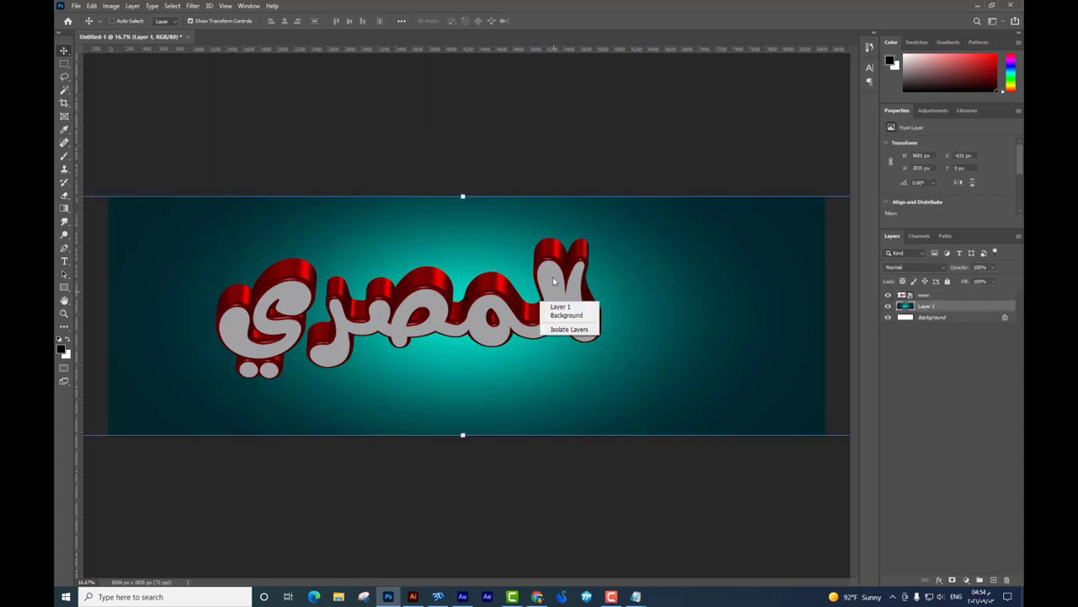
{"action": "left_click", "coordinate": [554, 281]}
{"action": "left_click_drag", "start_coordinate": [784, 281], "coordinate": [777, 297]}
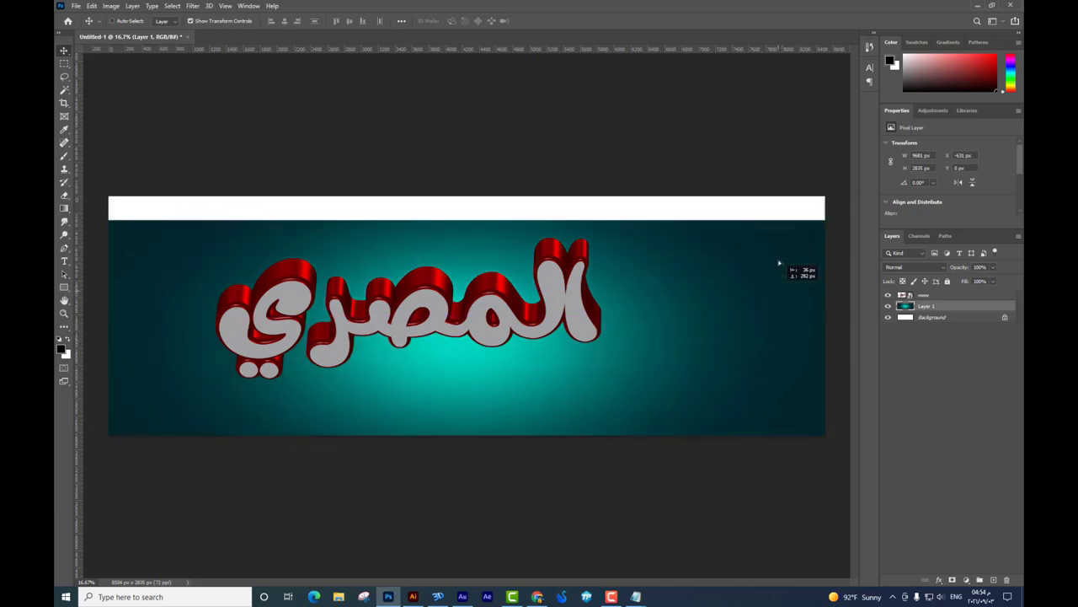
{"action": "key", "text": "ctrl+z"}
{"action": "key", "text": "ctrl+shift+z"}
{"action": "key", "text": "ctrl+z"}
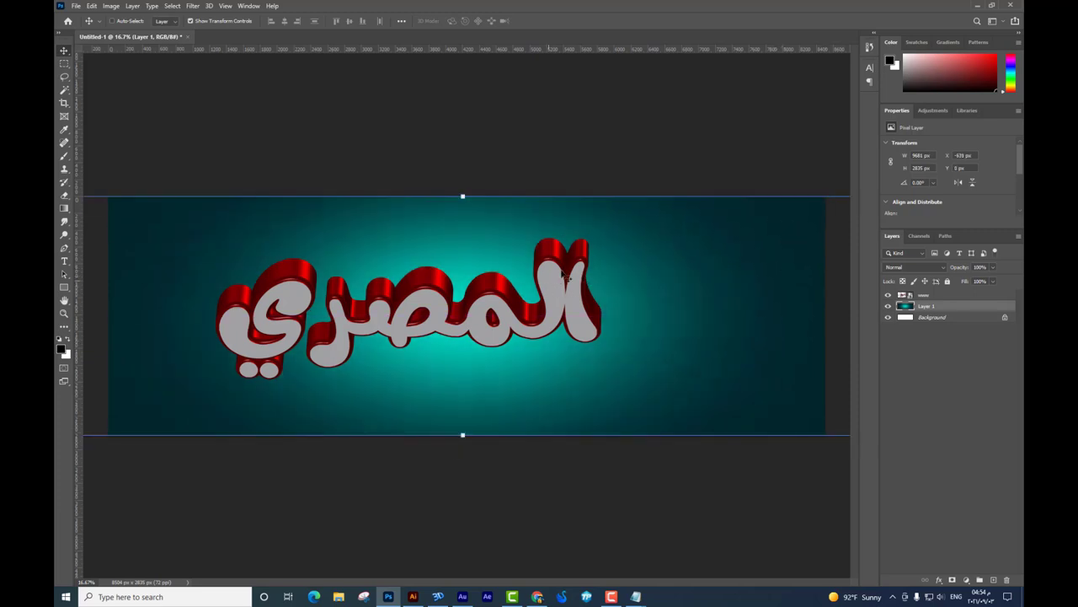
Reposition the 3D text and shift the teal gradient down to fill the banner
{"action": "right_click", "coordinate": [549, 286]}
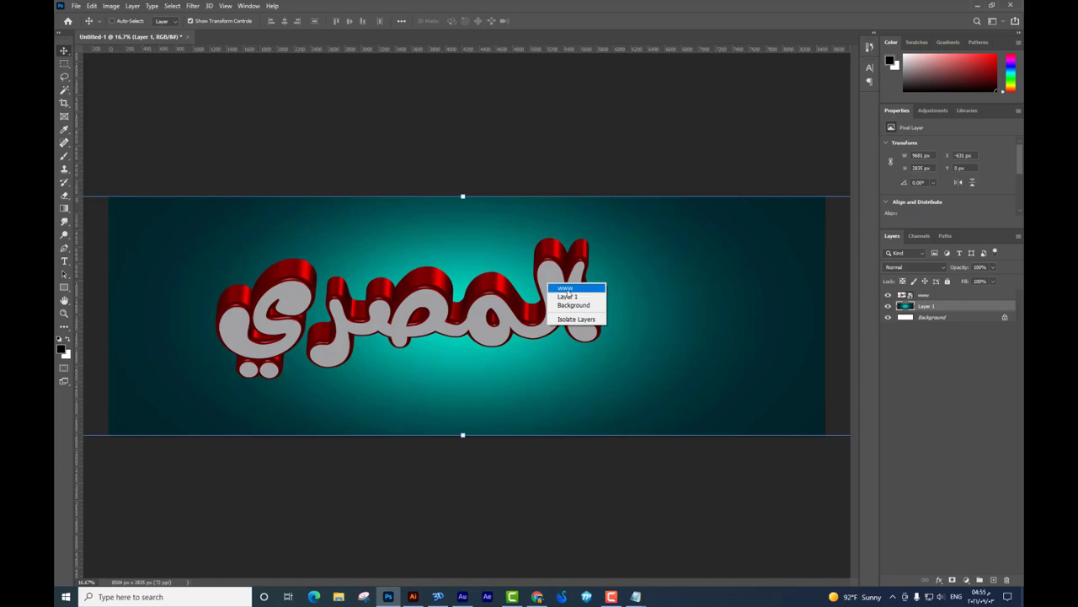
{"action": "left_click", "coordinate": [564, 289]}
{"action": "left_click_drag", "start_coordinate": [572, 297], "coordinate": [514, 285]}
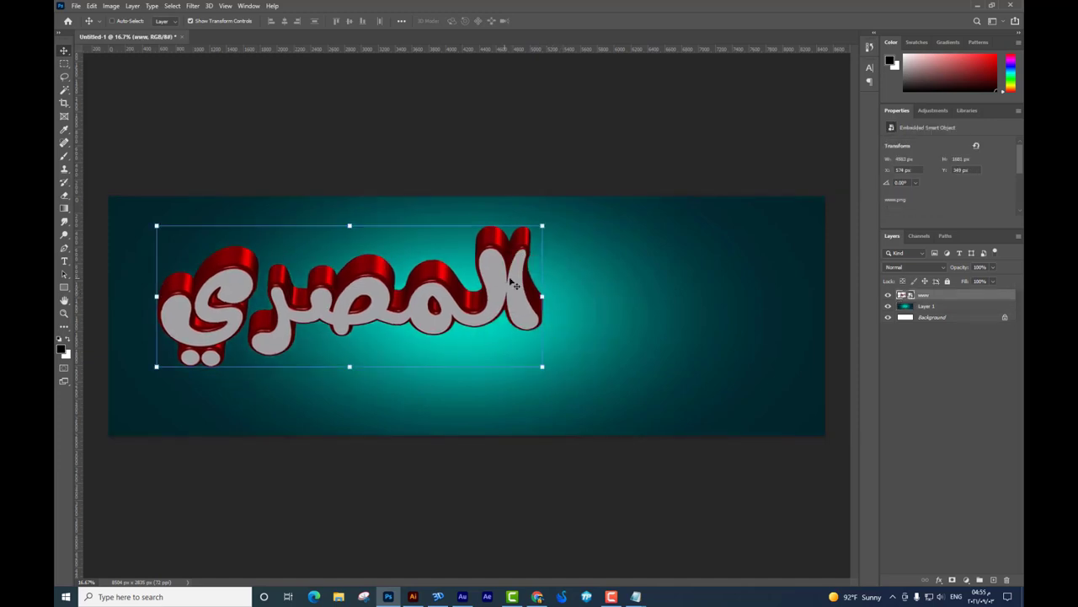
{"action": "right_click", "coordinate": [681, 284]}
{"action": "left_click", "coordinate": [691, 295]}
{"action": "left_click_drag", "start_coordinate": [707, 285], "coordinate": [716, 318]}
{"action": "left_click_drag", "start_coordinate": [500, 269], "coordinate": [532, 290]}
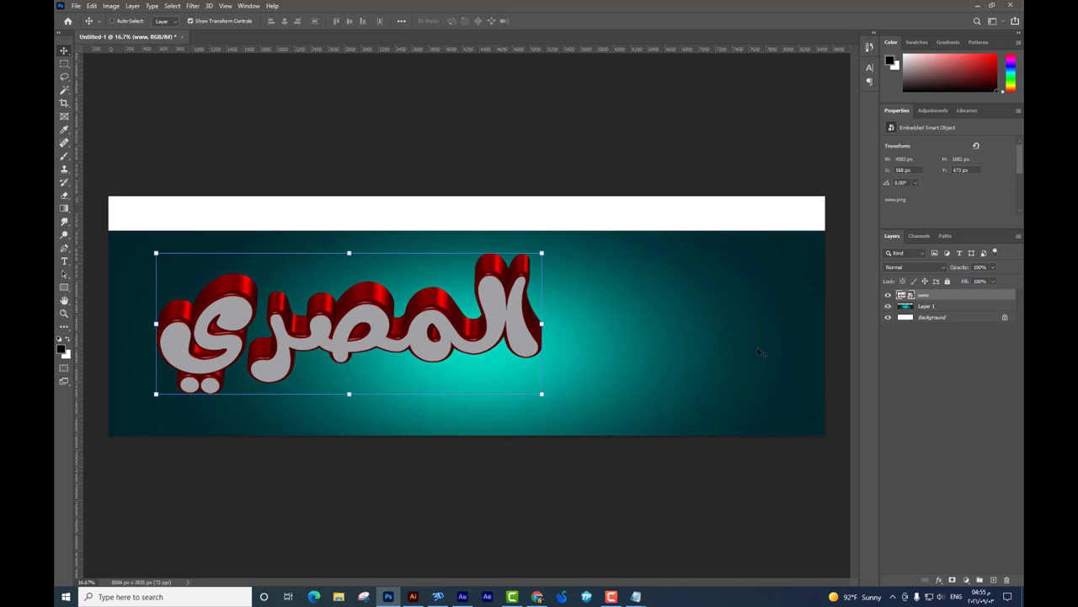
{"action": "key", "text": "ctrl"}
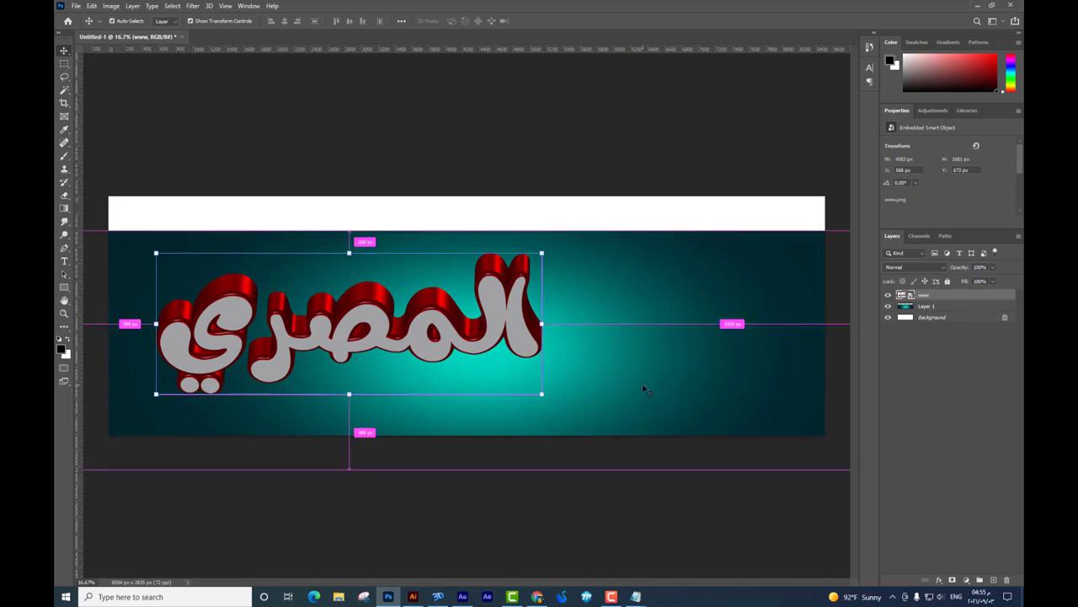
{"action": "key", "text": "ctrl+z"}
{"action": "key", "text": "ctrl+z"}
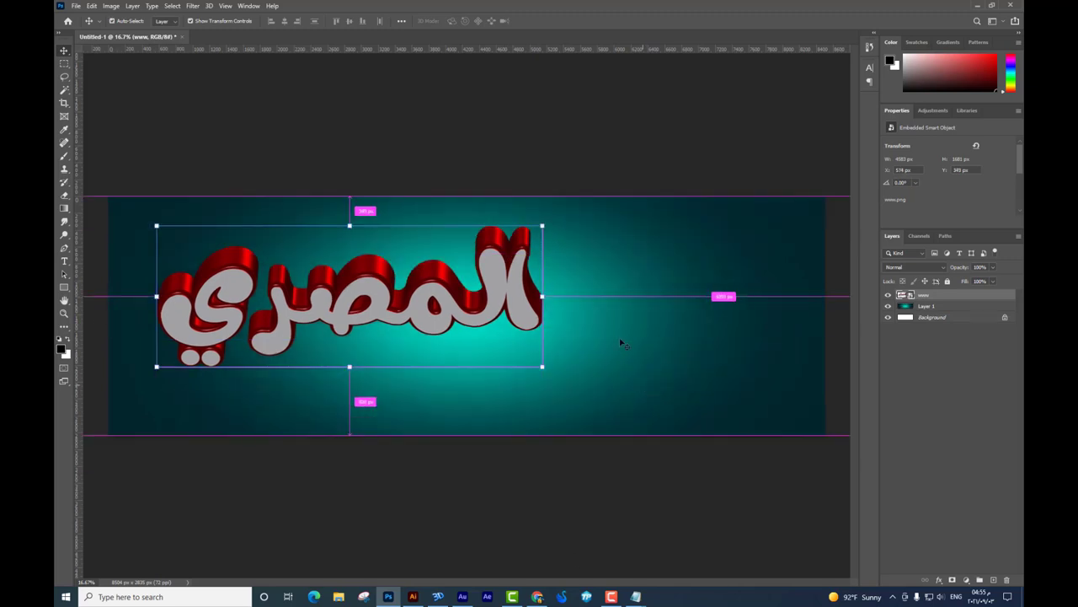
Move the 3D text right toward the banner's centre
{"action": "left_click_drag", "start_coordinate": [300, 219], "coordinate": [471, 238]}
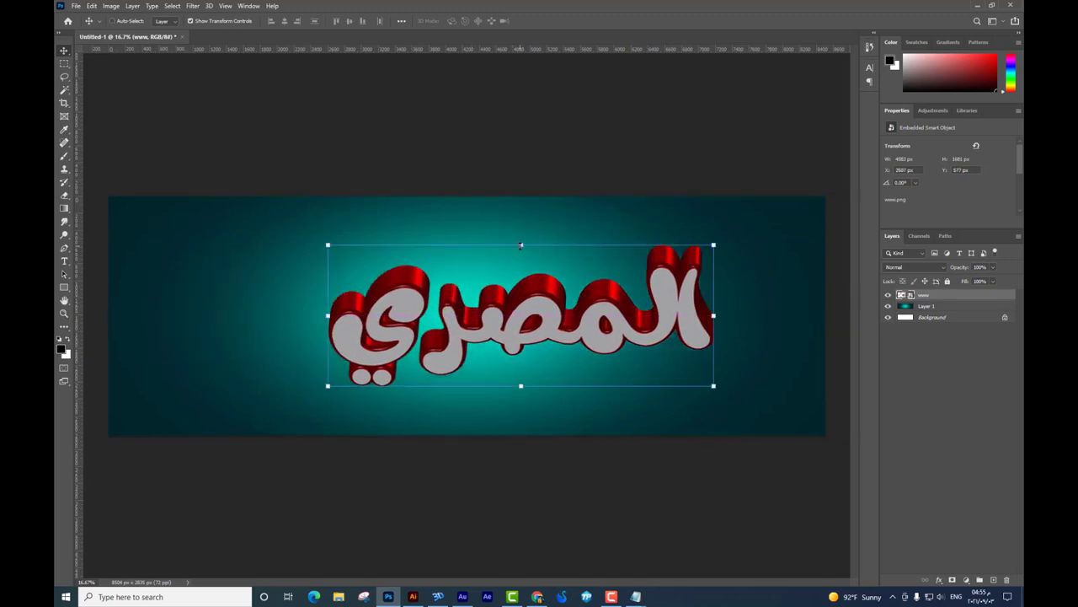
{"action": "key", "text": "ctrl+t"}
{"action": "key", "text": "Return"}
{"action": "left_click_drag", "start_coordinate": [653, 349], "coordinate": [695, 357]}
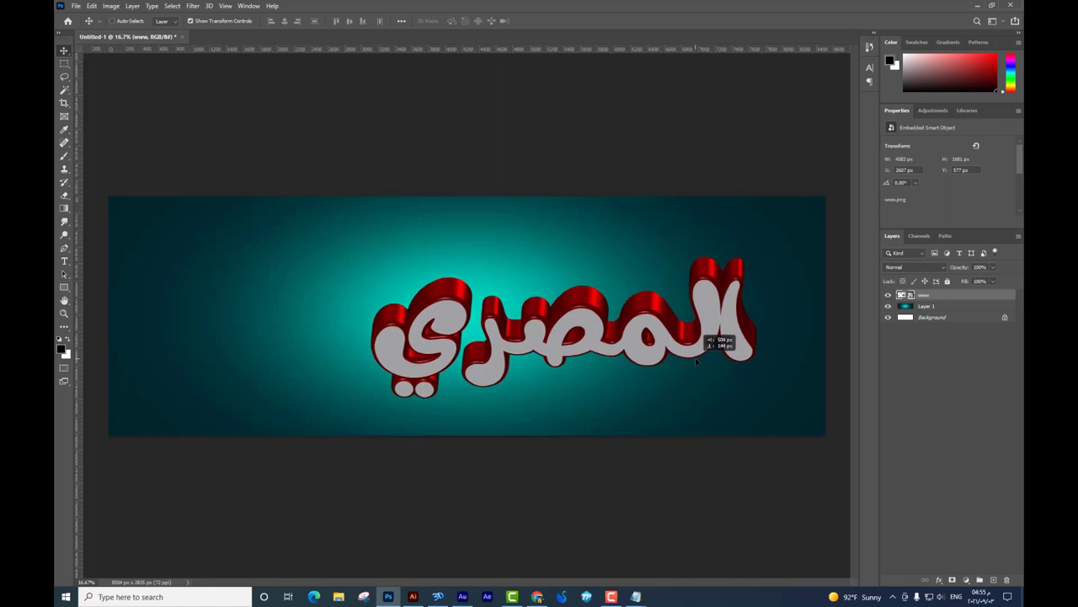
Transform the 3D text to about 4011 × 1570 px, tilted 1.19°, right of centre
{"action": "key", "text": "ctrl+t"}
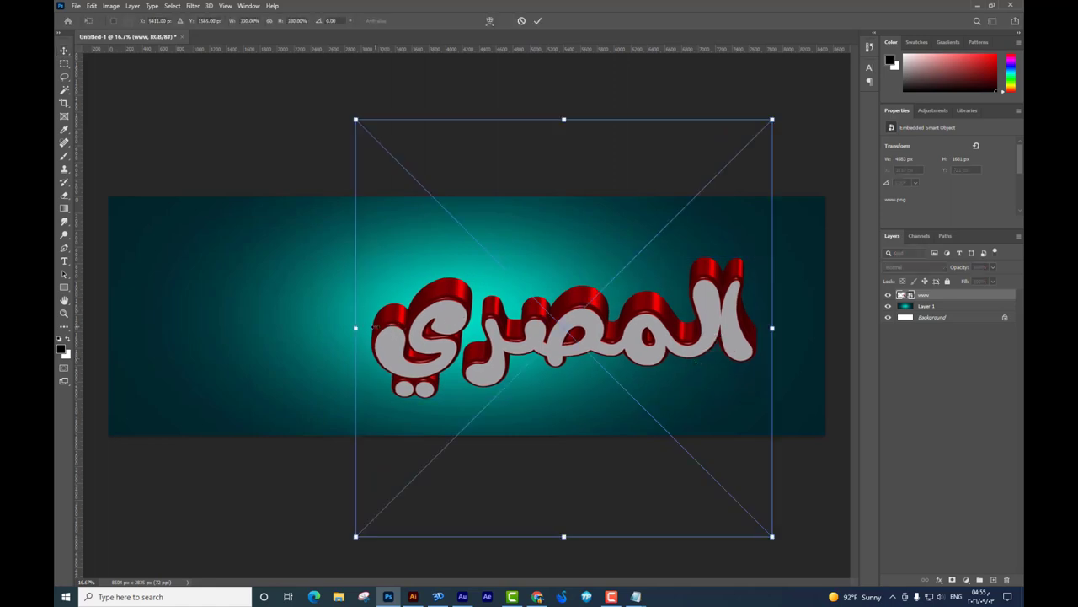
{"action": "key", "text": "Return"}
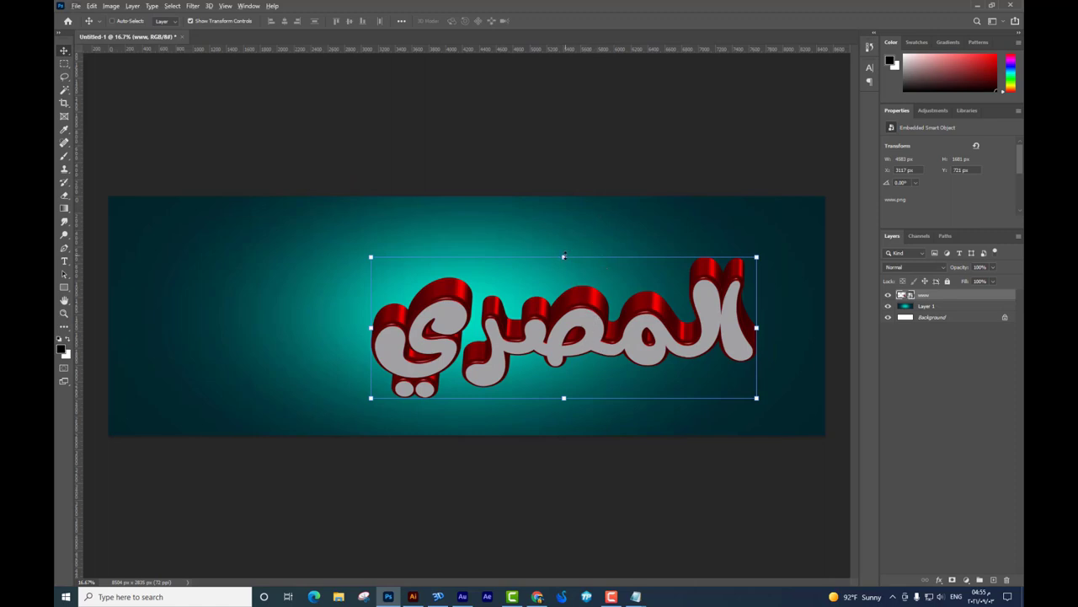
{"action": "key", "text": "ctrl+t"}
{"action": "left_click_drag", "start_coordinate": [564, 119], "coordinate": [574, 86]}
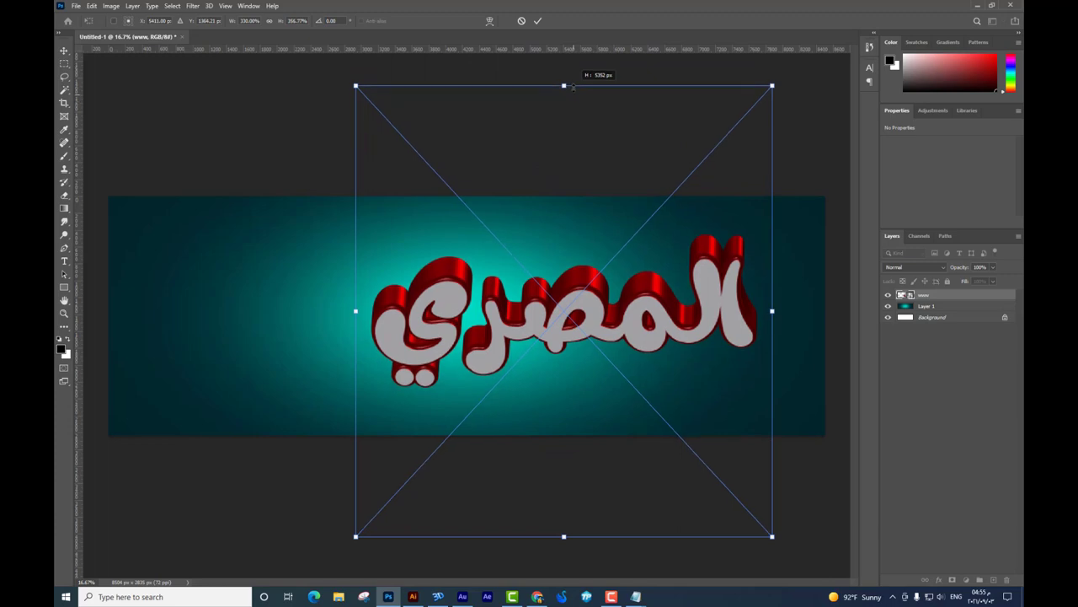
{"action": "left_click_drag", "start_coordinate": [574, 99], "coordinate": [582, 291]}
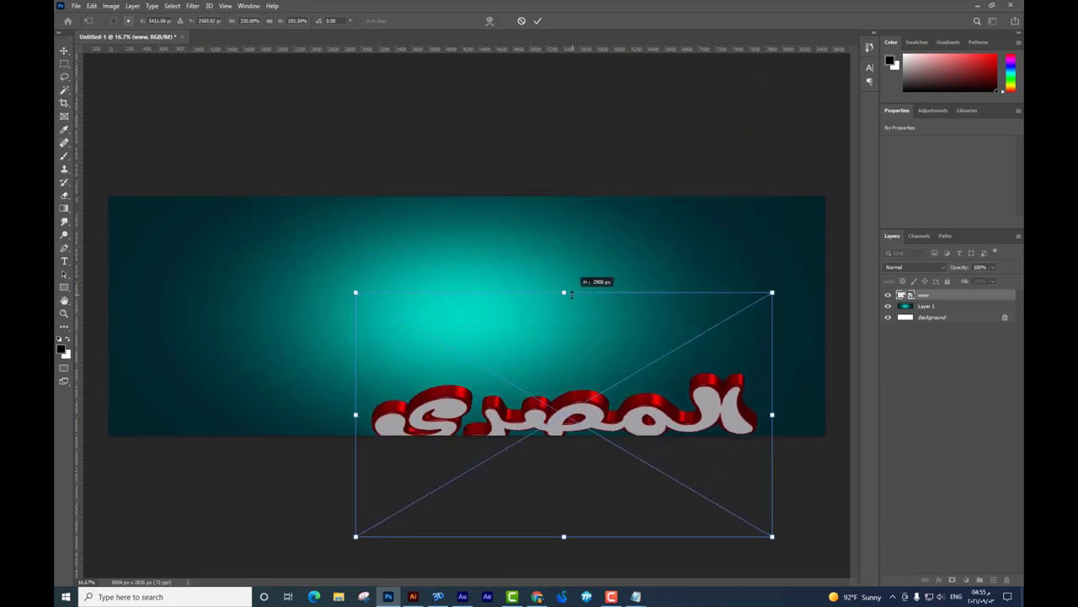
{"action": "left_click_drag", "start_coordinate": [594, 370], "coordinate": [600, 293]}
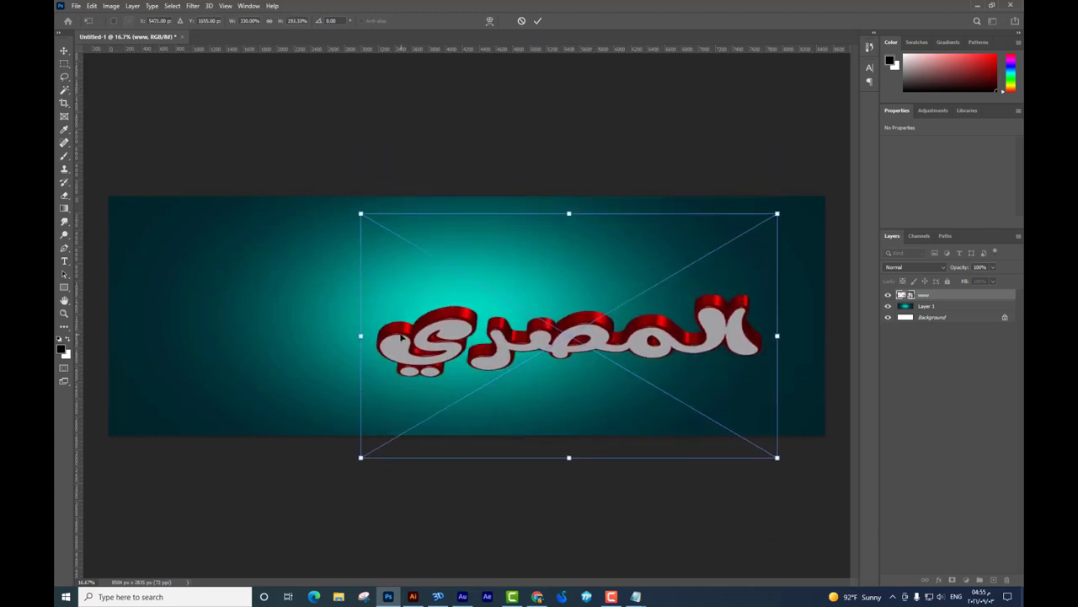
{"action": "left_click_drag", "start_coordinate": [361, 335], "coordinate": [693, 335]}
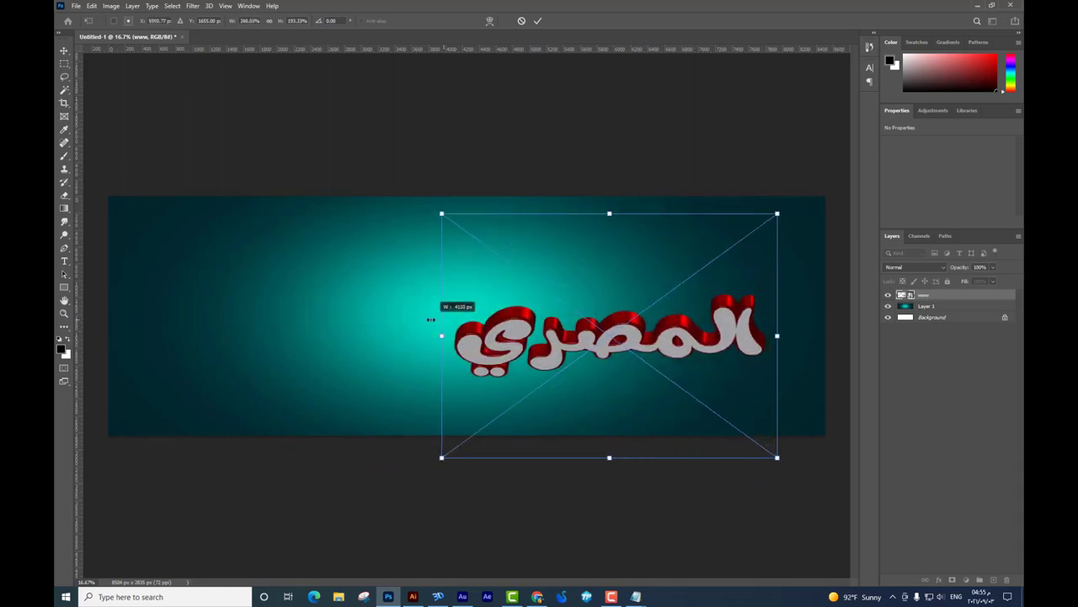
{"action": "left_click_drag", "start_coordinate": [692, 335], "coordinate": [429, 335]}
{"action": "left_click_drag", "start_coordinate": [608, 178], "coordinate": [578, 85]}
{"action": "mouse_move", "coordinate": [750, 292]}
{"action": "left_mouse_down"}
{"action": "mouse_move", "coordinate": [755, 313]}
{"action": "mouse_move", "coordinate": [787, 309]}
{"action": "left_mouse_up"}
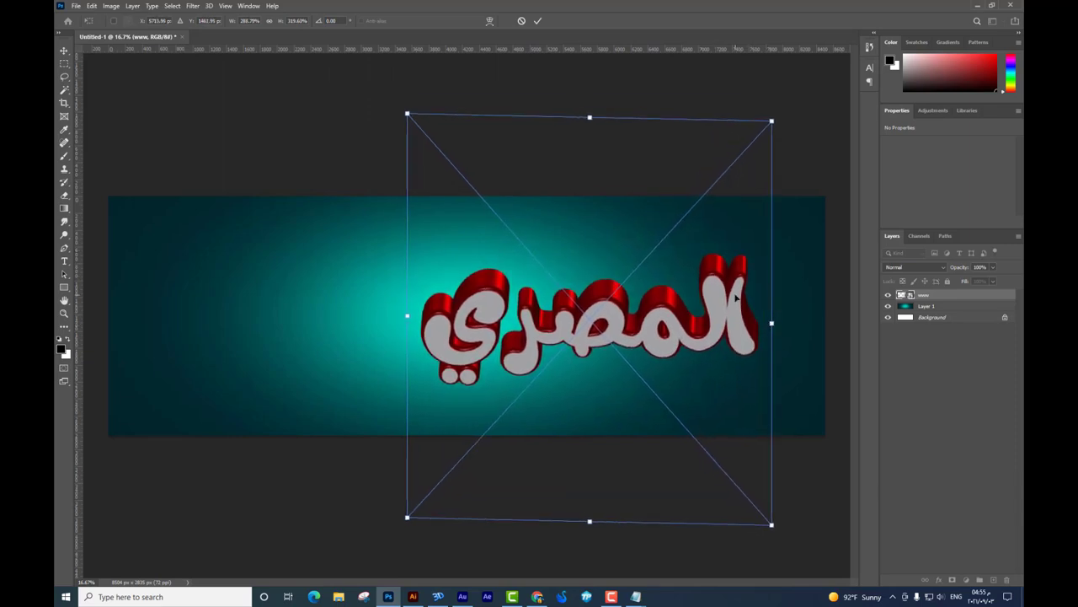
{"action": "key", "text": "Return"}
{"action": "left_click_drag", "start_coordinate": [701, 279], "coordinate": [705, 281]}
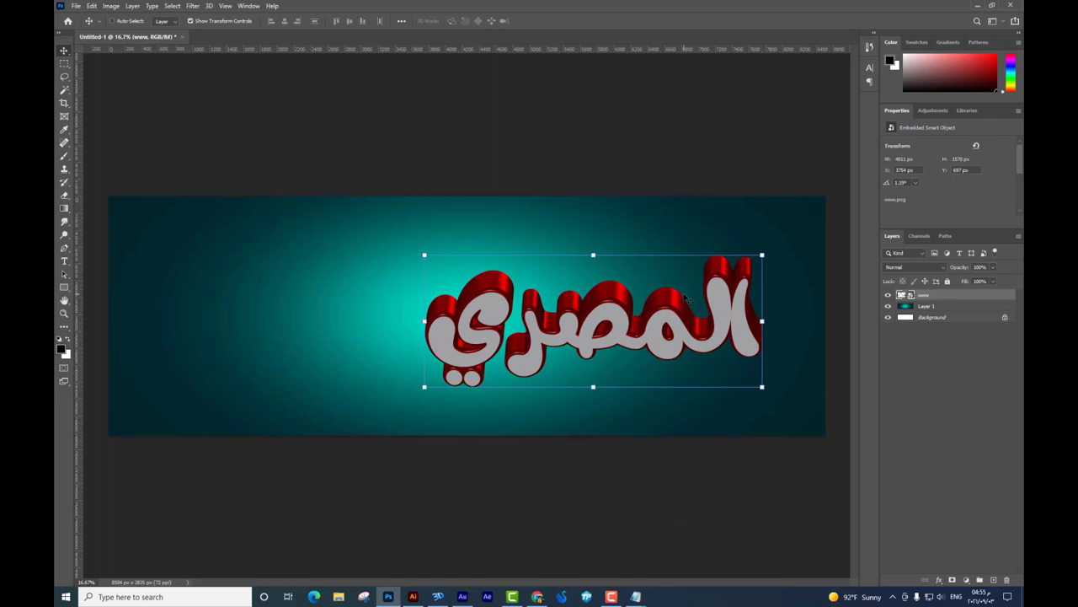
Create a new white سنترال text layer above the 3D المصري word
{"action": "key", "text": "ctrl+plus"}
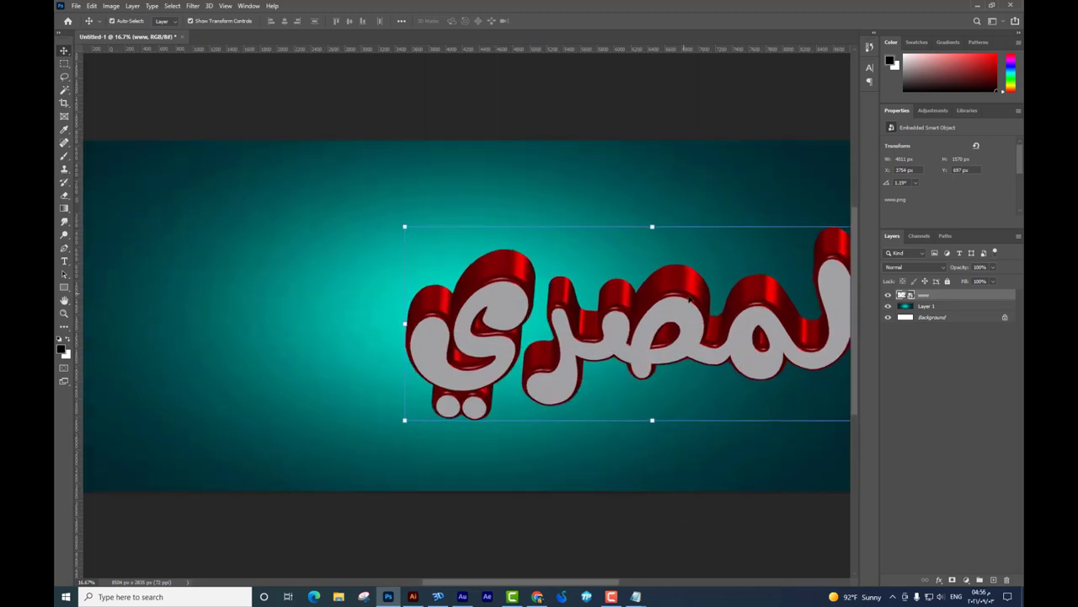
{"action": "scroll", "coordinate": [569, 313], "scroll_direction": "left", "scroll_amount": 3}
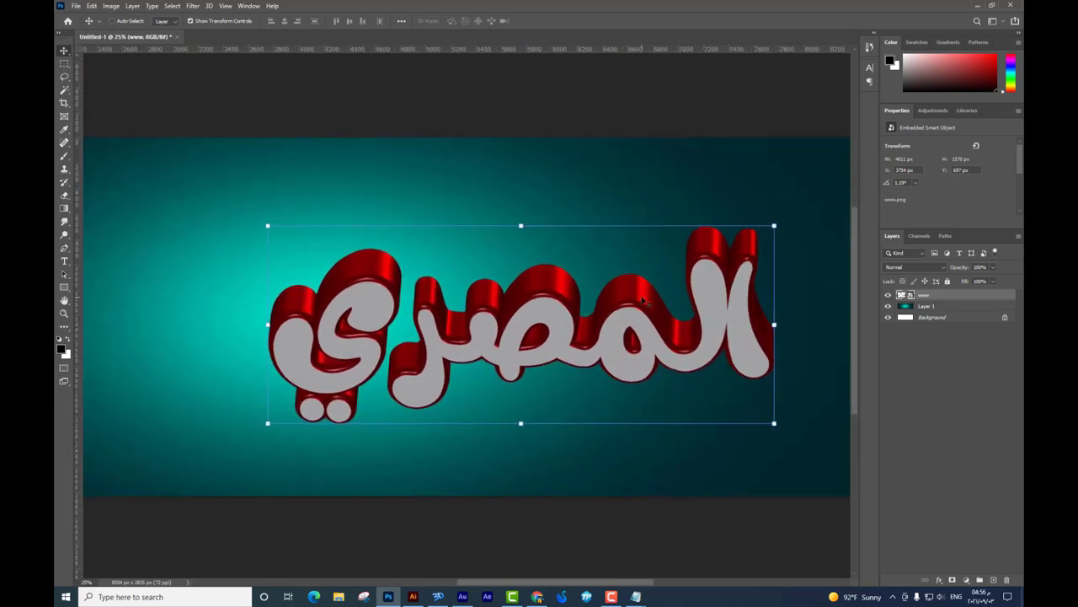
{"action": "key", "text": "t"}
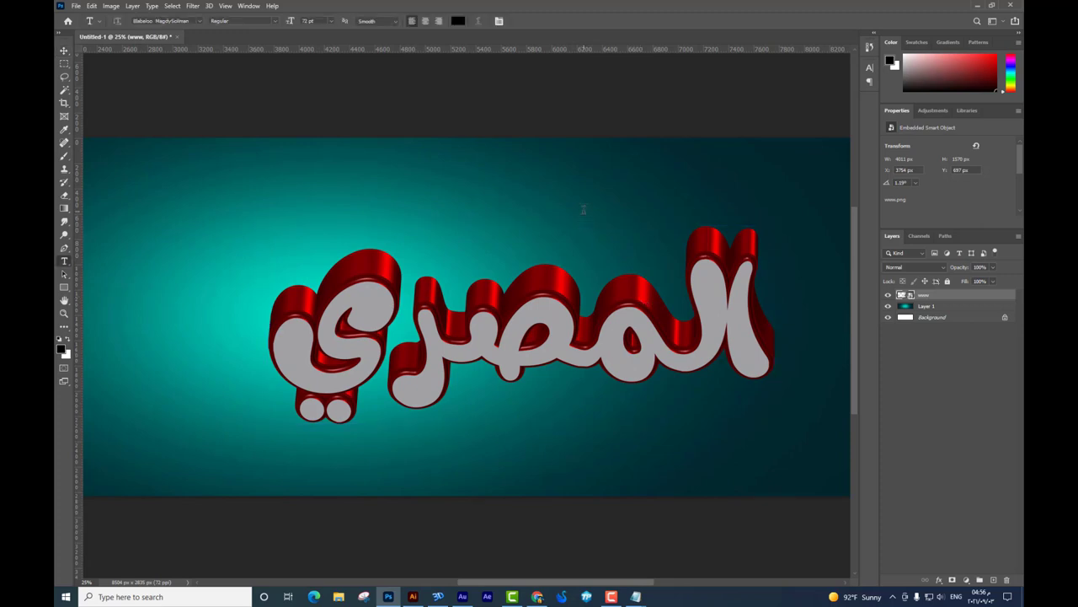
{"action": "left_click", "coordinate": [583, 210]}
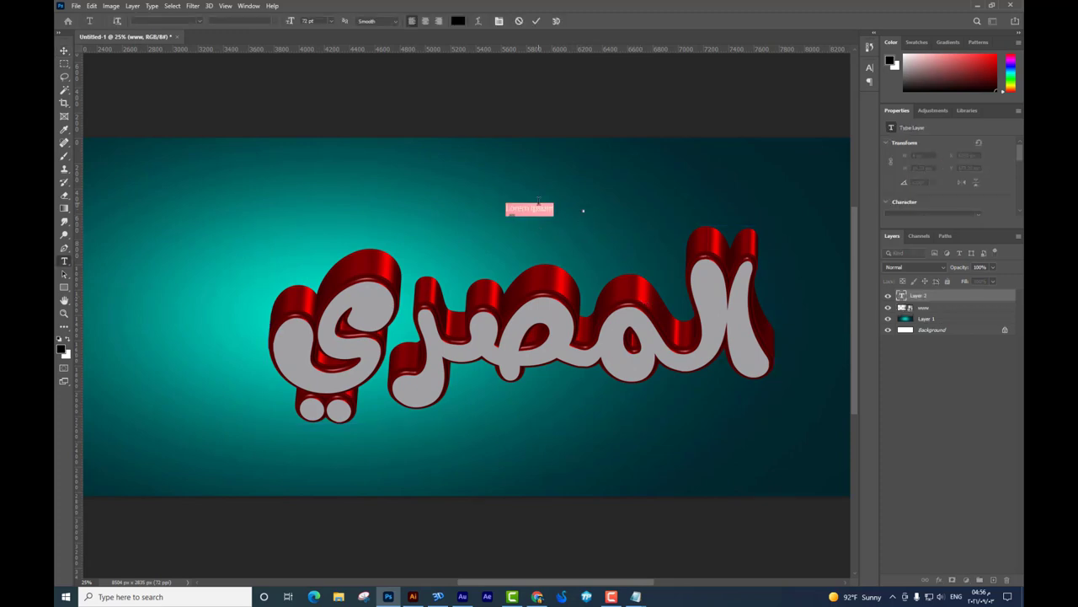
{"action": "key", "text": "BackSpace"}
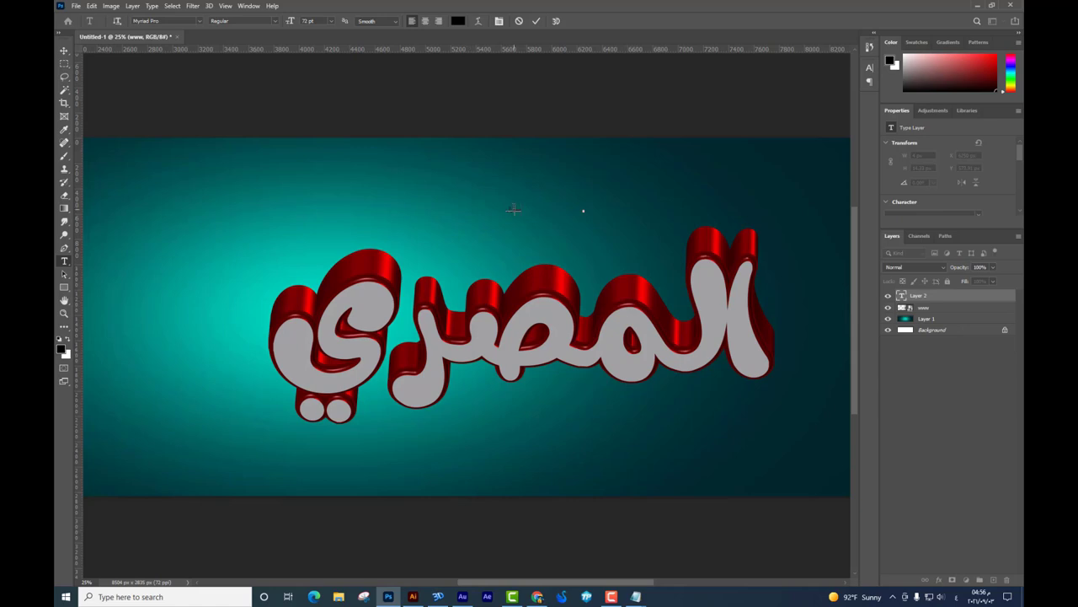
{"action": "type", "text": "م"}
{"action": "left_click", "coordinate": [62, 351]}
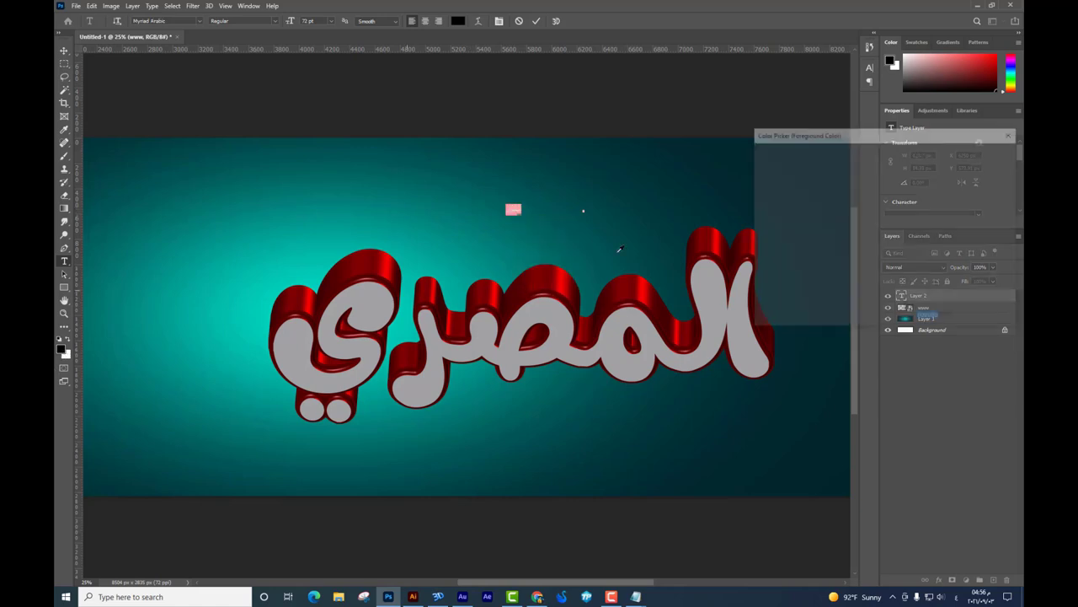
{"action": "key", "text": "Return"}
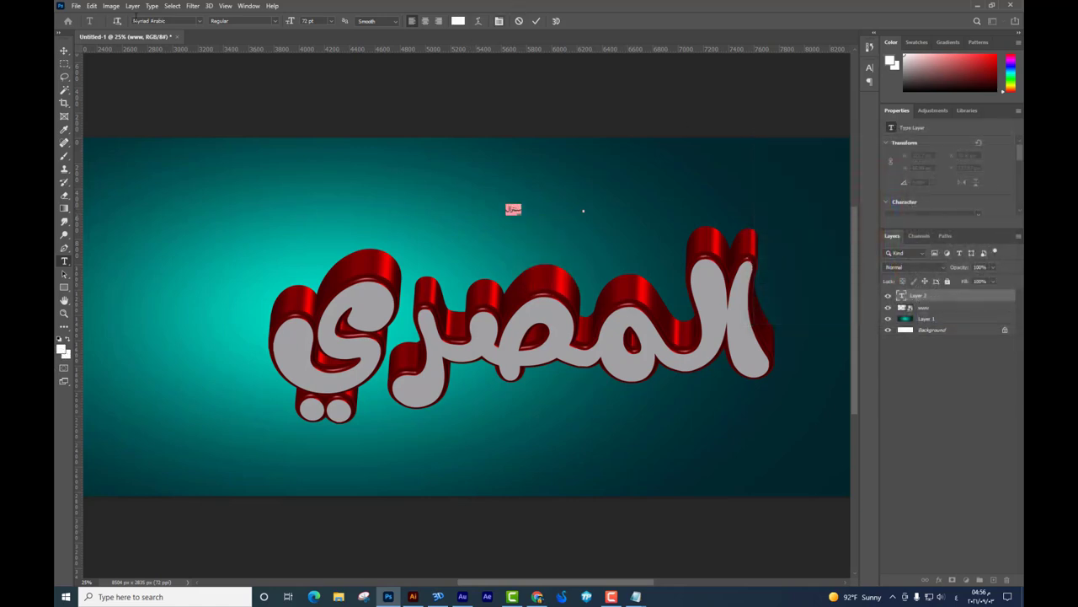
{"action": "left_click", "coordinate": [63, 50]}
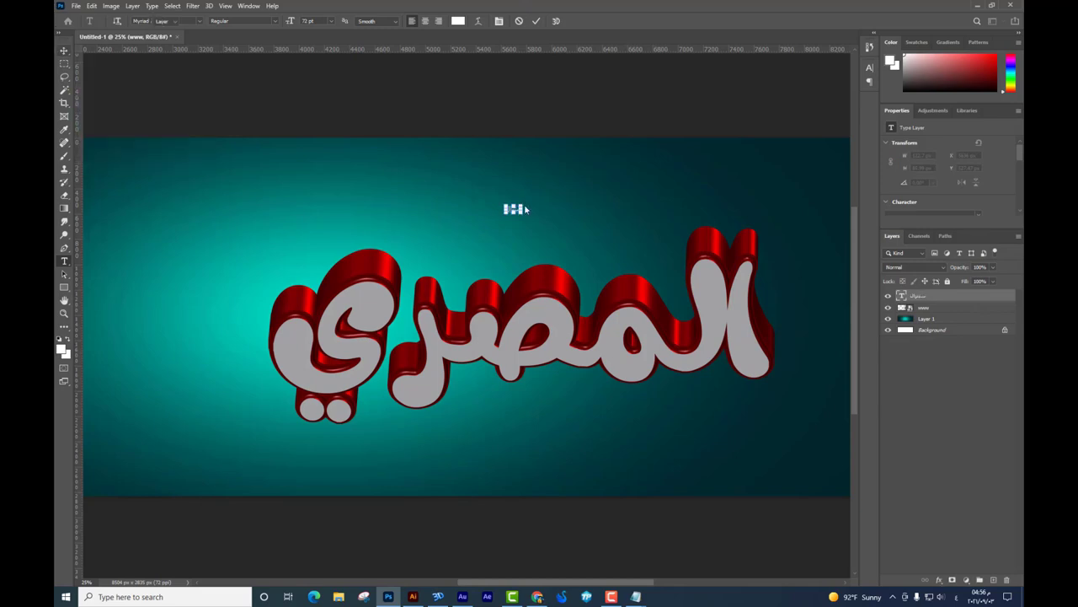
Enlarge the سنترال text and move it down above the 3D word
{"action": "key", "text": "ctrl+t"}
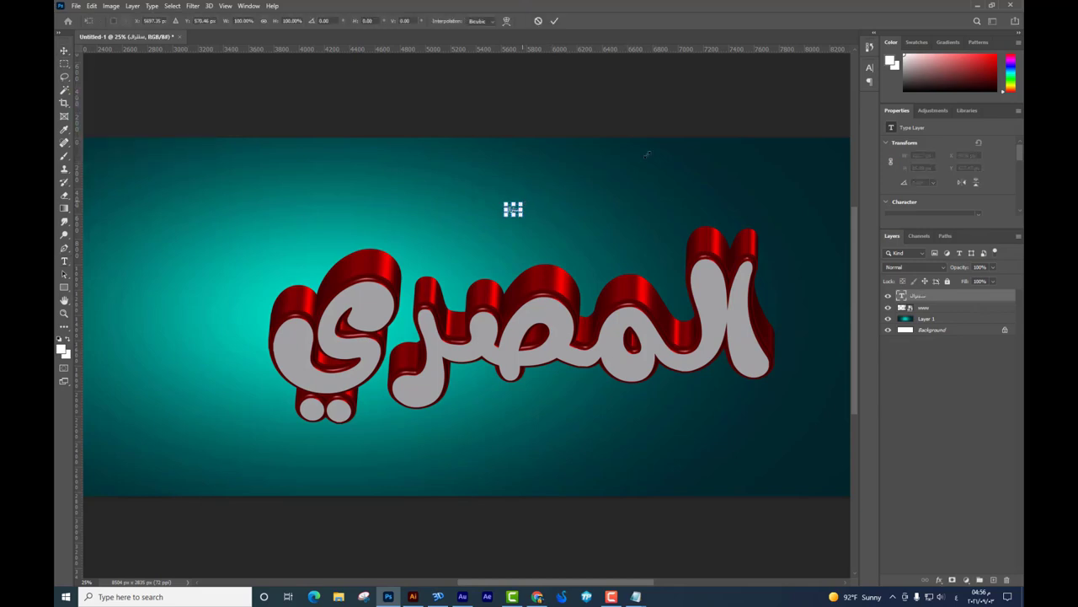
{"action": "left_click_drag", "start_coordinate": [647, 154], "coordinate": [705, 113]}
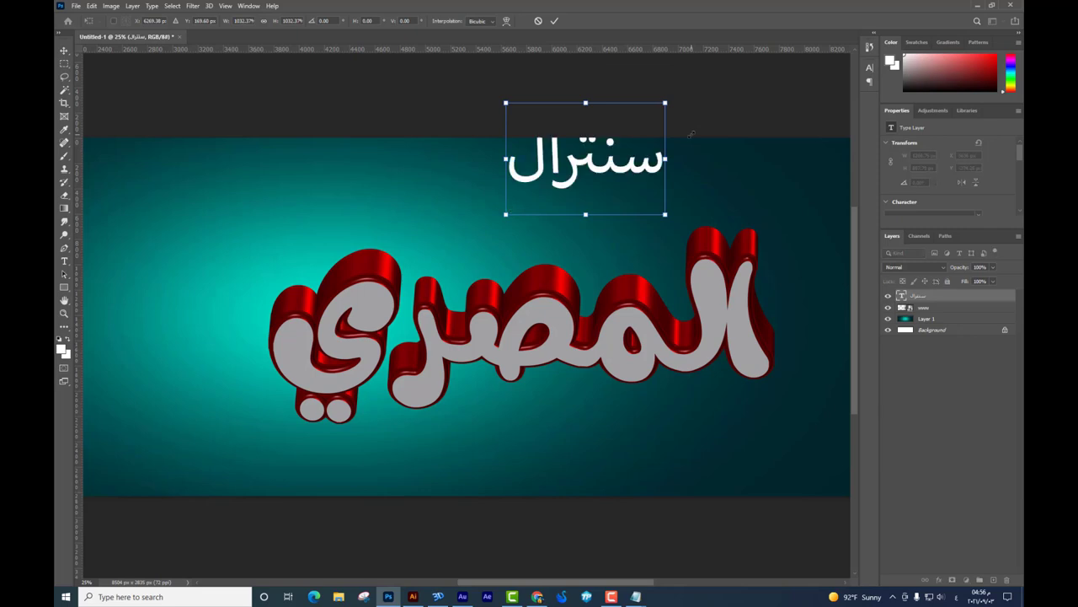
{"action": "key", "text": "Return"}
{"action": "left_click_drag", "start_coordinate": [647, 165], "coordinate": [608, 209]}
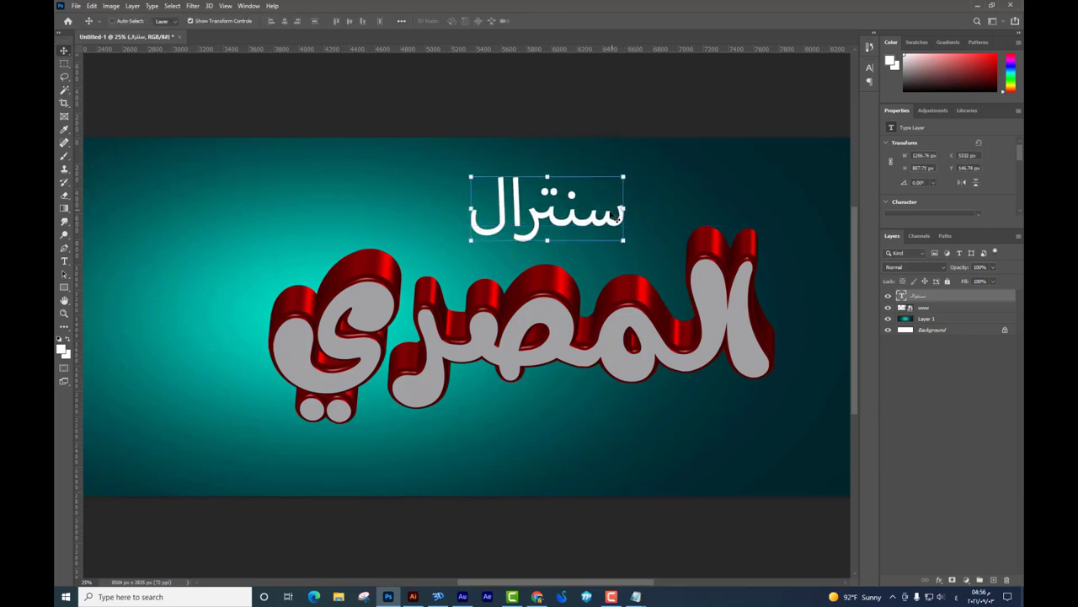
Change the سنترال text to the Hacen Maghreb font
{"action": "key", "text": "t"}
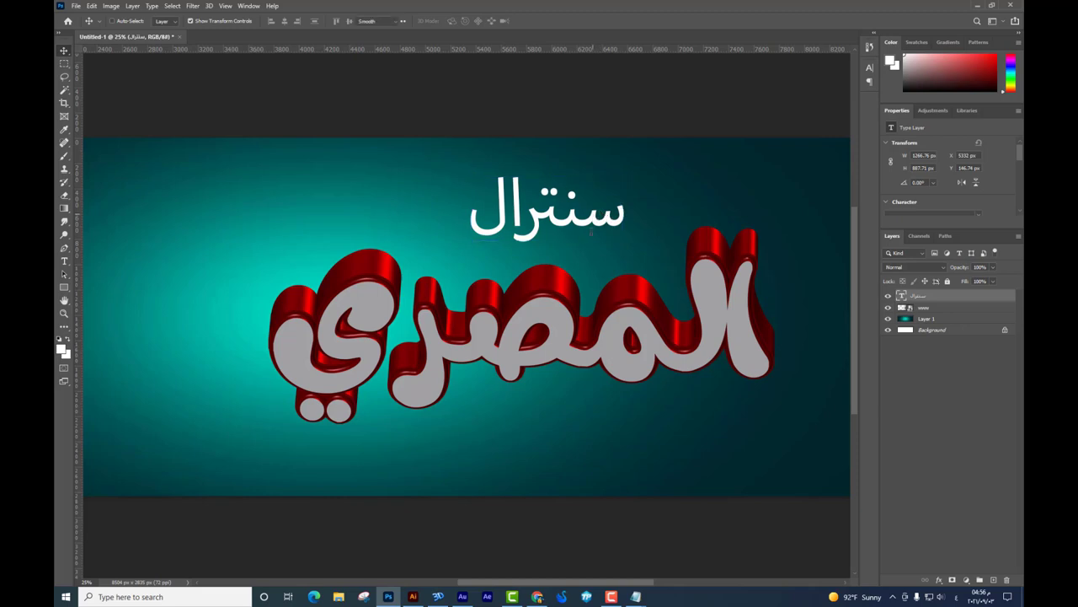
{"action": "double_click", "coordinate": [592, 215]}
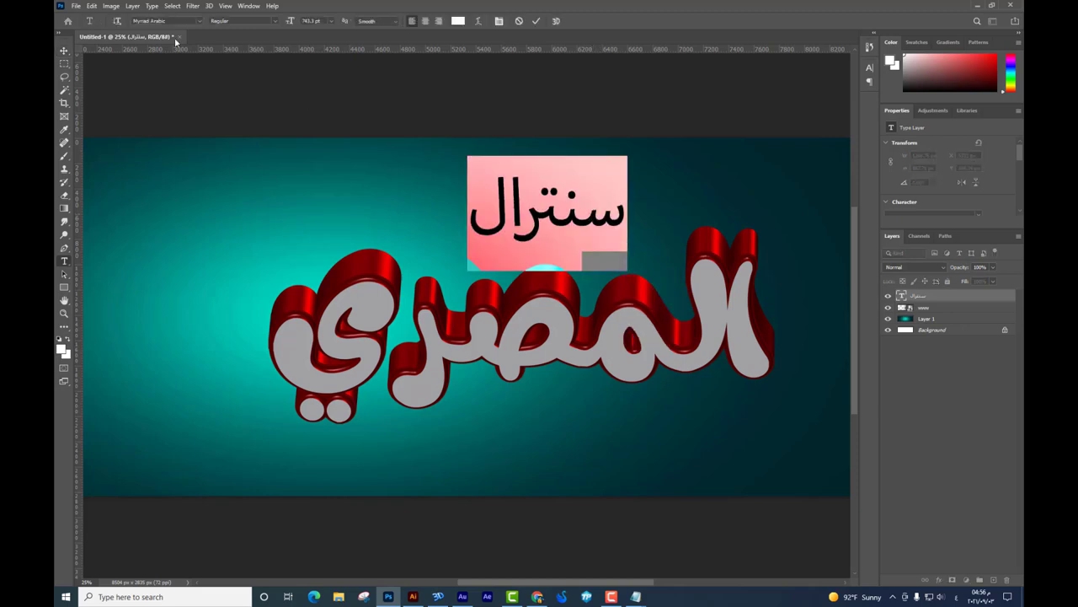
{"action": "left_click", "coordinate": [200, 21]}
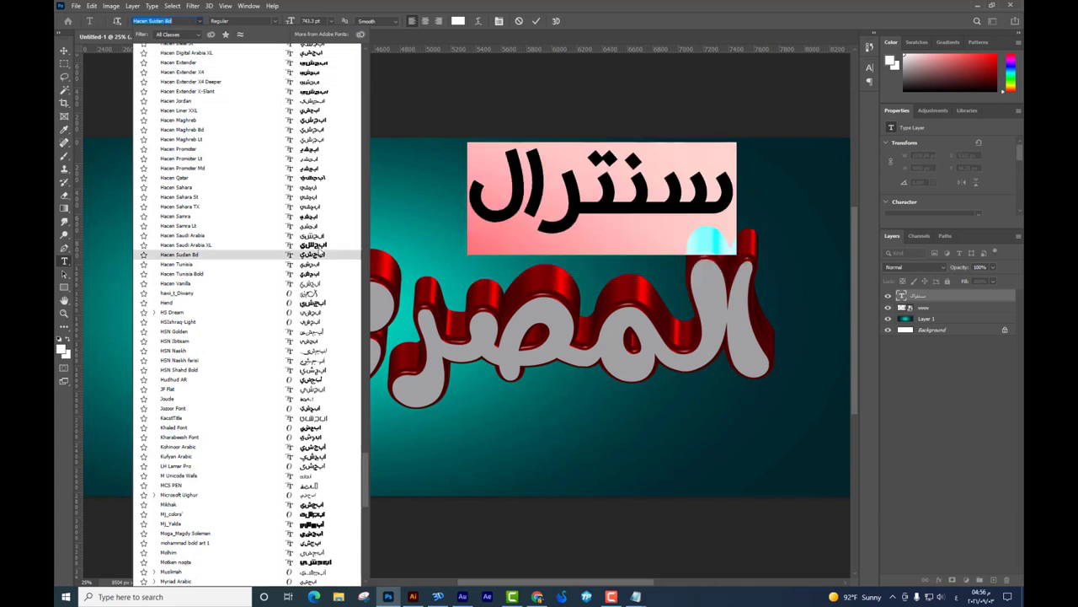
{"action": "left_click", "coordinate": [322, 123]}
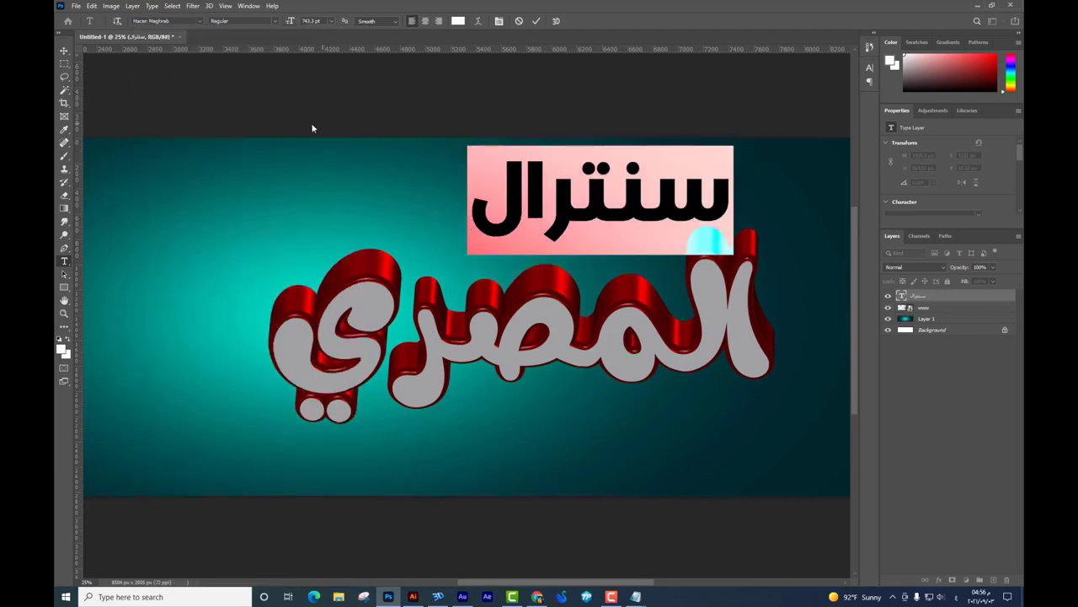
{"action": "left_click", "coordinate": [614, 195]}
Scale سنترال to about 75%, slant it slightly and centre it above المصري
{"action": "key", "text": "ctrl+t"}
{"action": "left_click_drag", "start_coordinate": [713, 186], "coordinate": [633, 185]}
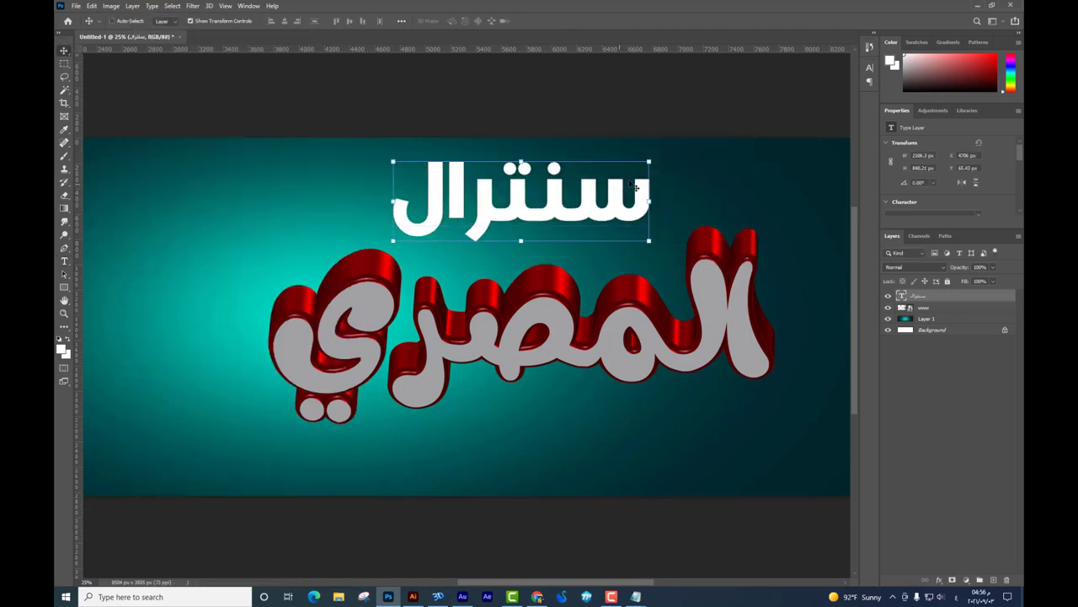
{"action": "left_click_drag", "start_coordinate": [653, 145], "coordinate": [583, 173]}
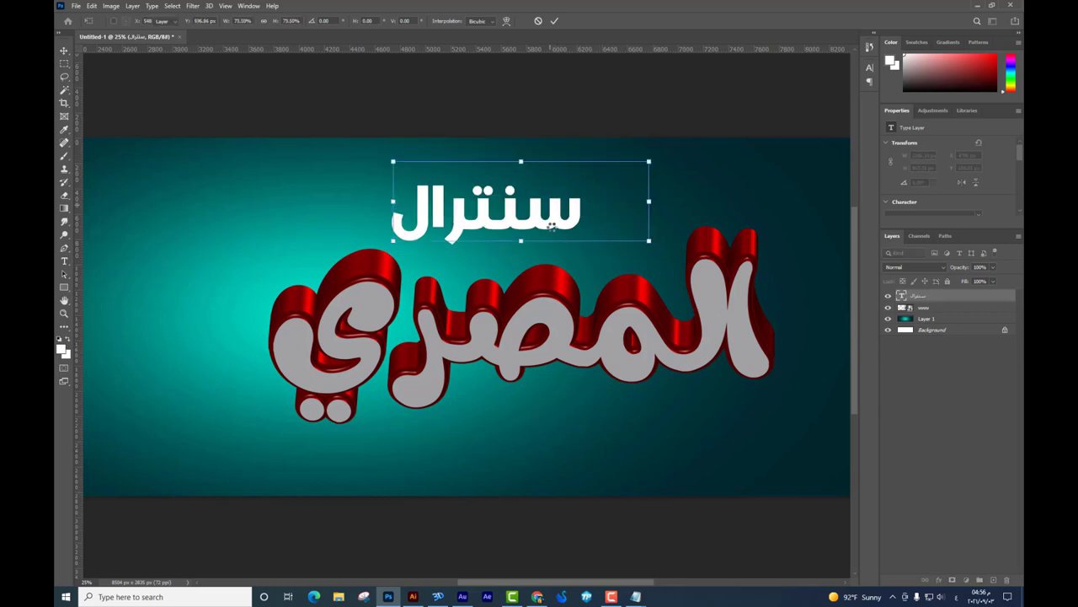
{"action": "key", "text": "Return"}
{"action": "left_click_drag", "start_coordinate": [540, 221], "coordinate": [592, 232]}
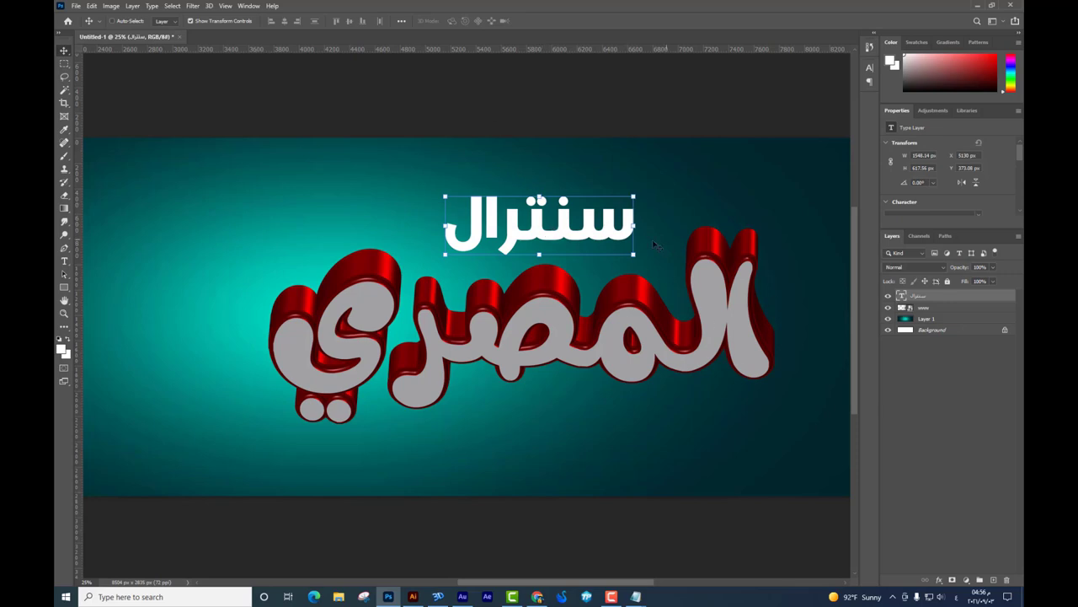
{"action": "left_click_drag", "start_coordinate": [635, 226], "coordinate": [649, 197]}
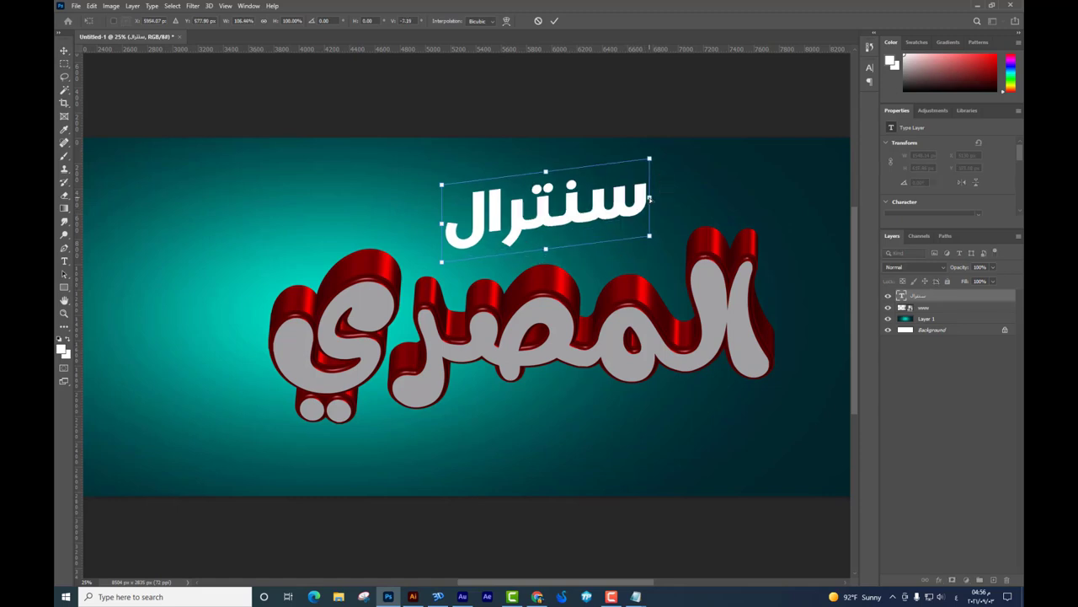
{"action": "key", "text": "Return"}
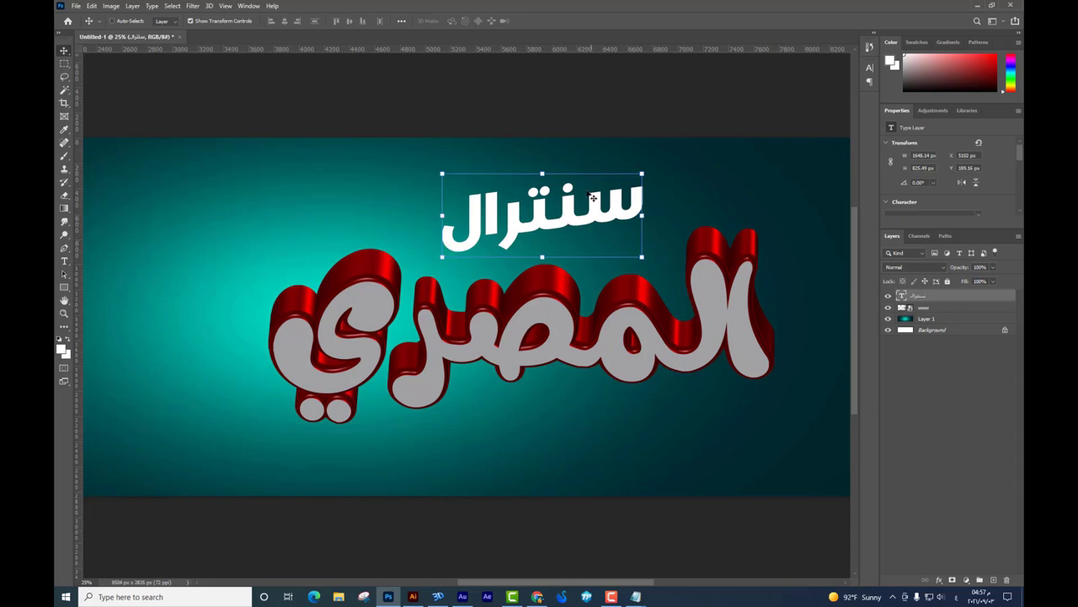
Warp سنترال with an Arch style (Bend +18, Vertical Distortion -13) and nudge it down
{"action": "key", "text": "t"}
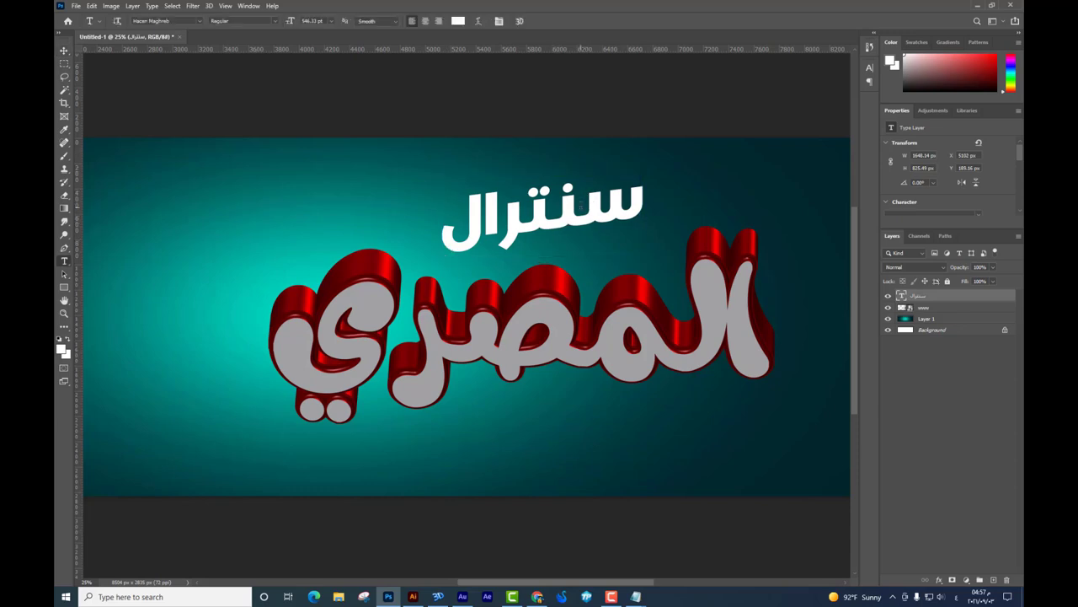
{"action": "double_click", "coordinate": [581, 206]}
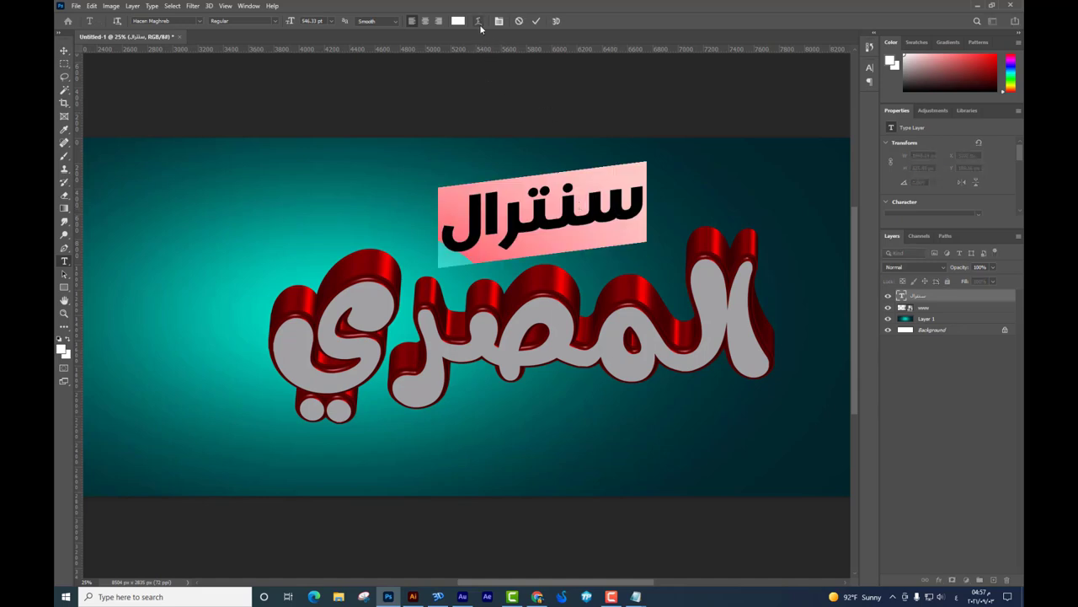
{"action": "left_click", "coordinate": [478, 22]}
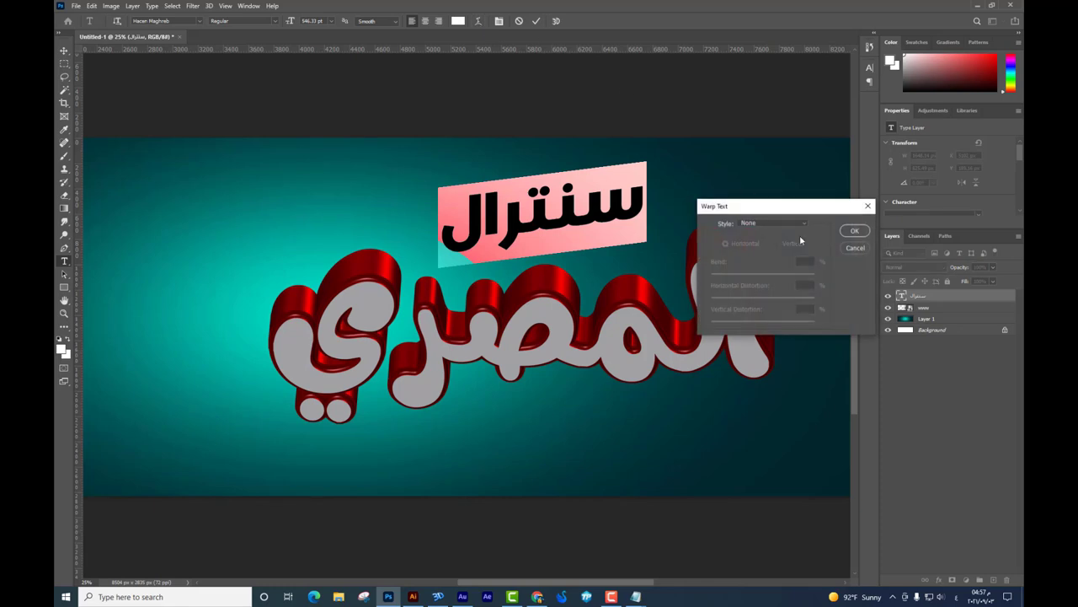
{"action": "left_click", "coordinate": [774, 224]}
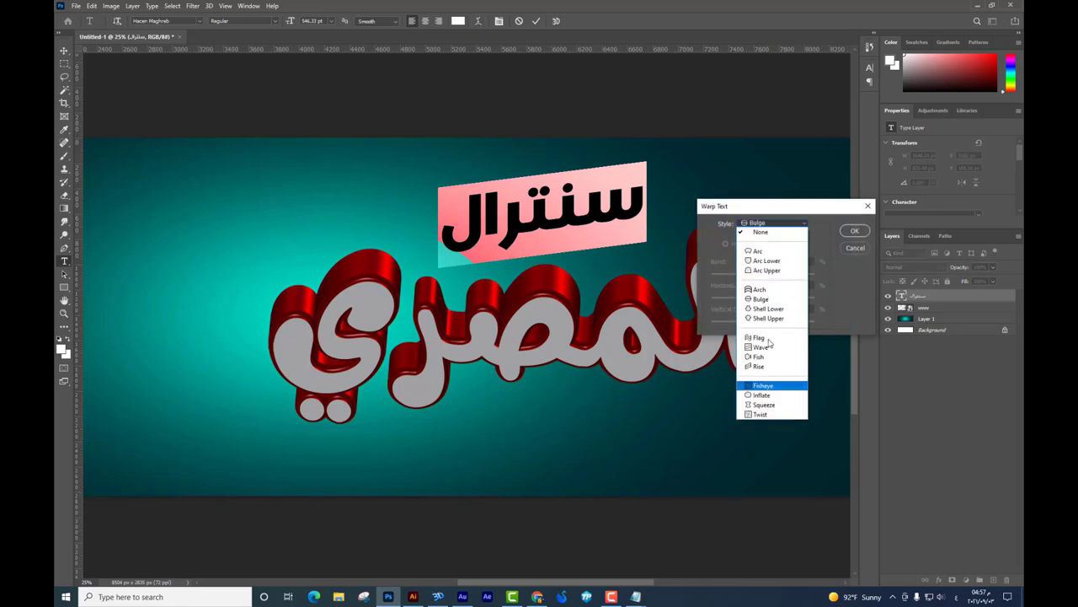
{"action": "left_click", "coordinate": [761, 290]}
{"action": "mouse_move", "coordinate": [788, 275]}
{"action": "left_mouse_down"}
{"action": "mouse_move", "coordinate": [753, 277]}
{"action": "mouse_move", "coordinate": [789, 278]}
{"action": "mouse_move", "coordinate": [776, 282]}
{"action": "left_mouse_up"}
{"action": "left_click_drag", "start_coordinate": [764, 323], "coordinate": [757, 325]}
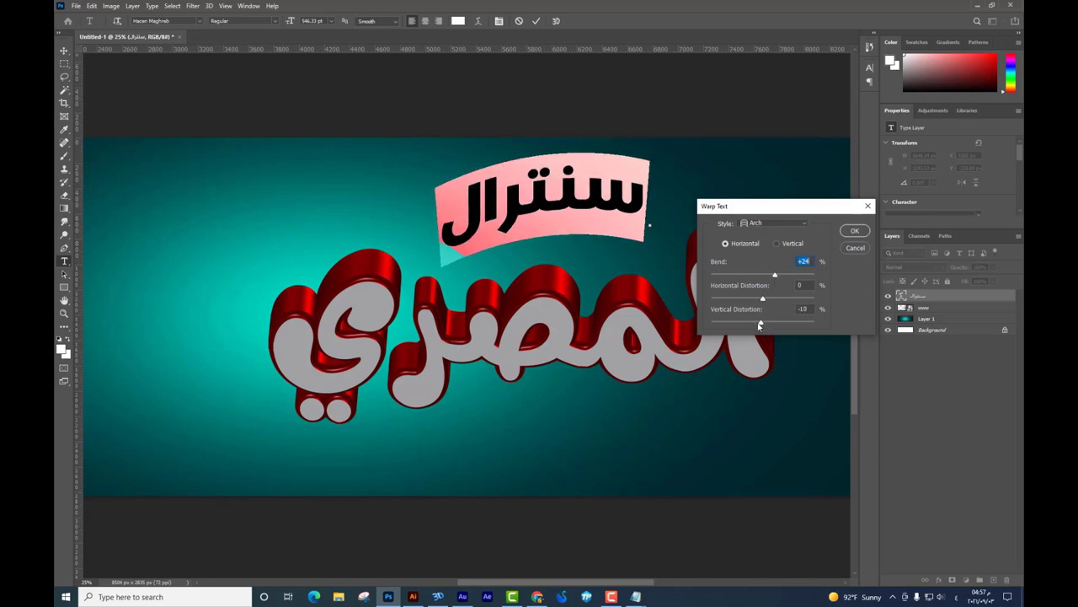
{"action": "left_click_drag", "start_coordinate": [775, 275], "coordinate": [774, 279]}
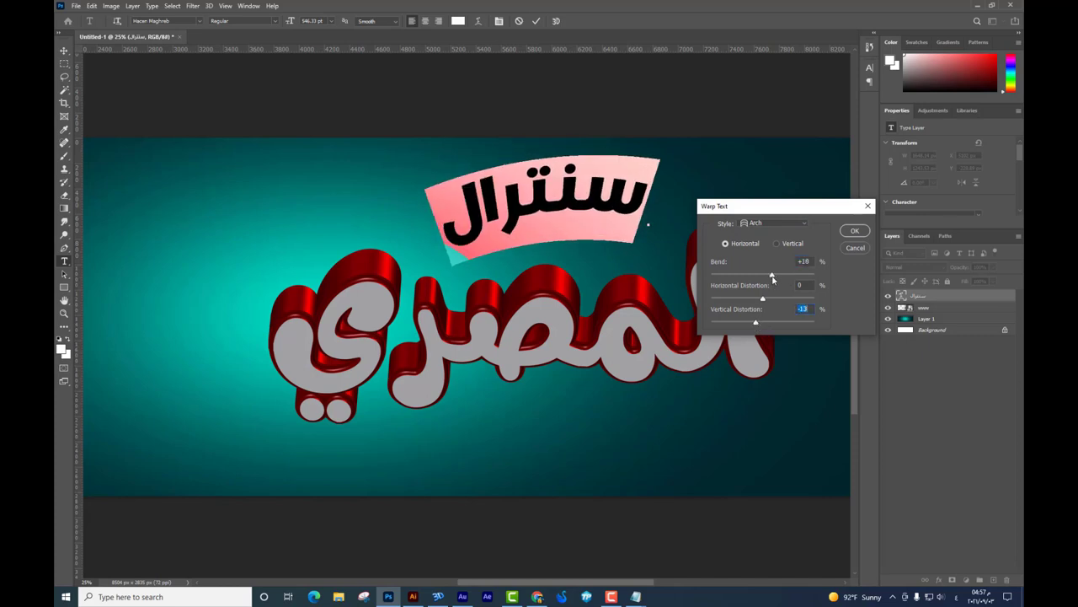
{"action": "left_click", "coordinate": [854, 230]}
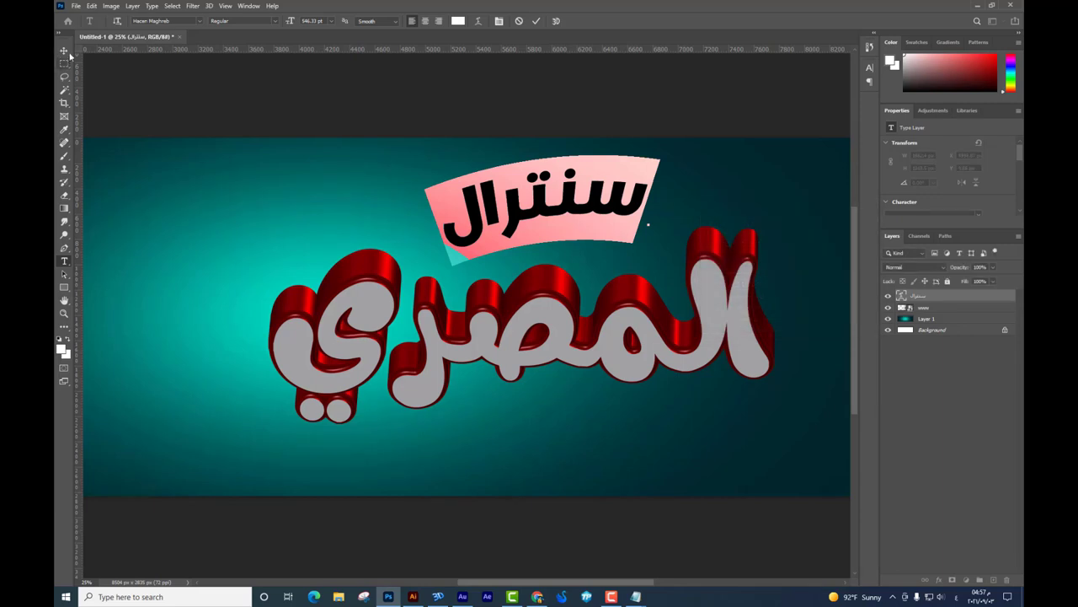
{"action": "left_click", "coordinate": [64, 51]}
{"action": "left_click_drag", "start_coordinate": [593, 208], "coordinate": [594, 235]}
Choose the Rounded Rectangle tool, draw a test shape over سنترال, then undo it
{"action": "scroll", "coordinate": [635, 266], "scroll_direction": "up", "scroll_amount": 1}
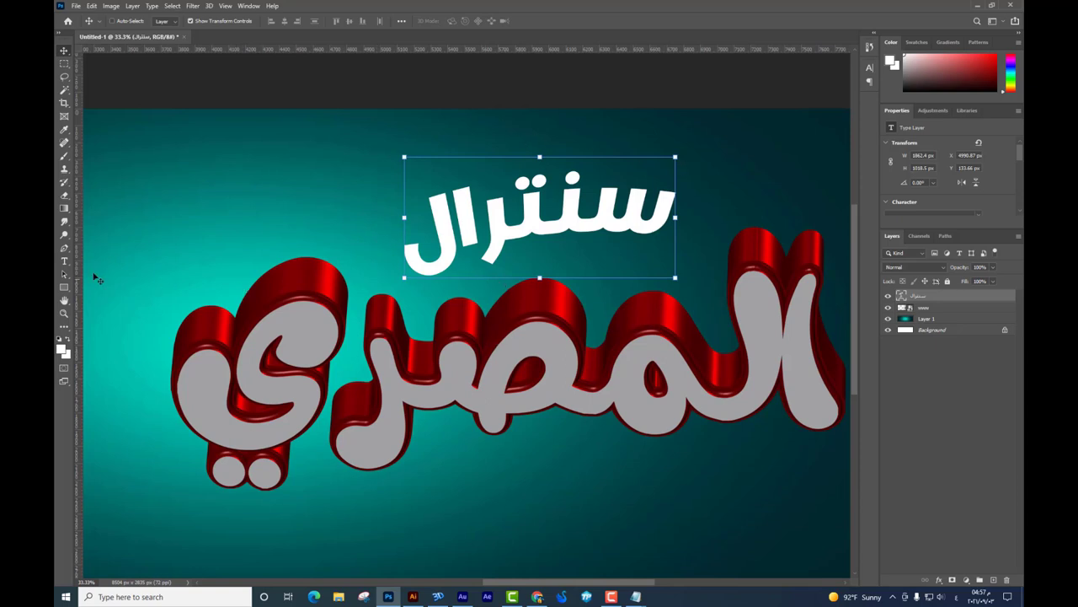
{"action": "left_click", "coordinate": [65, 287]}
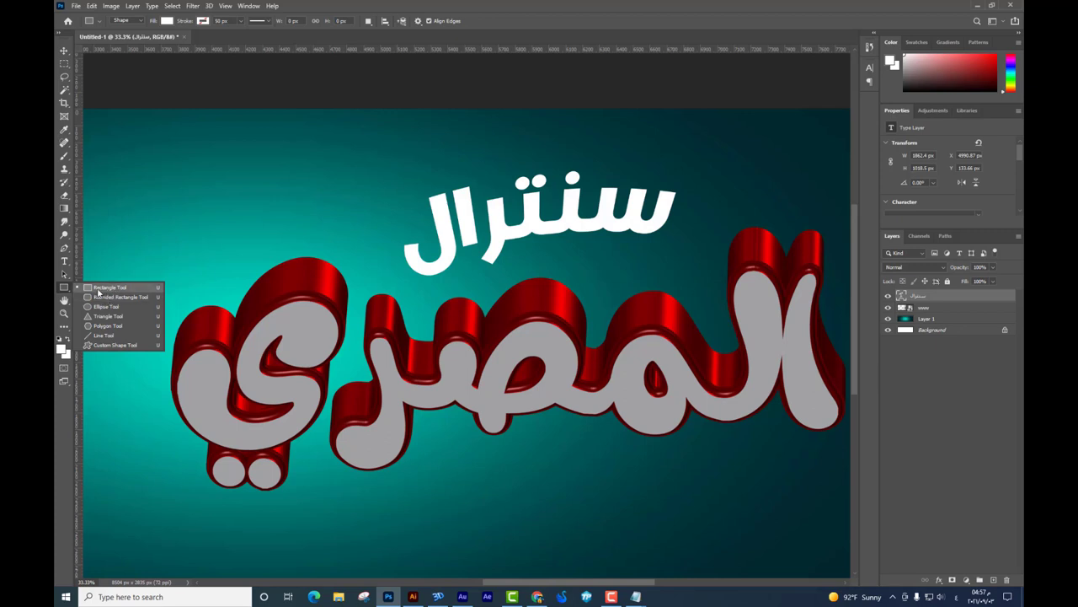
{"action": "left_click", "coordinate": [109, 296]}
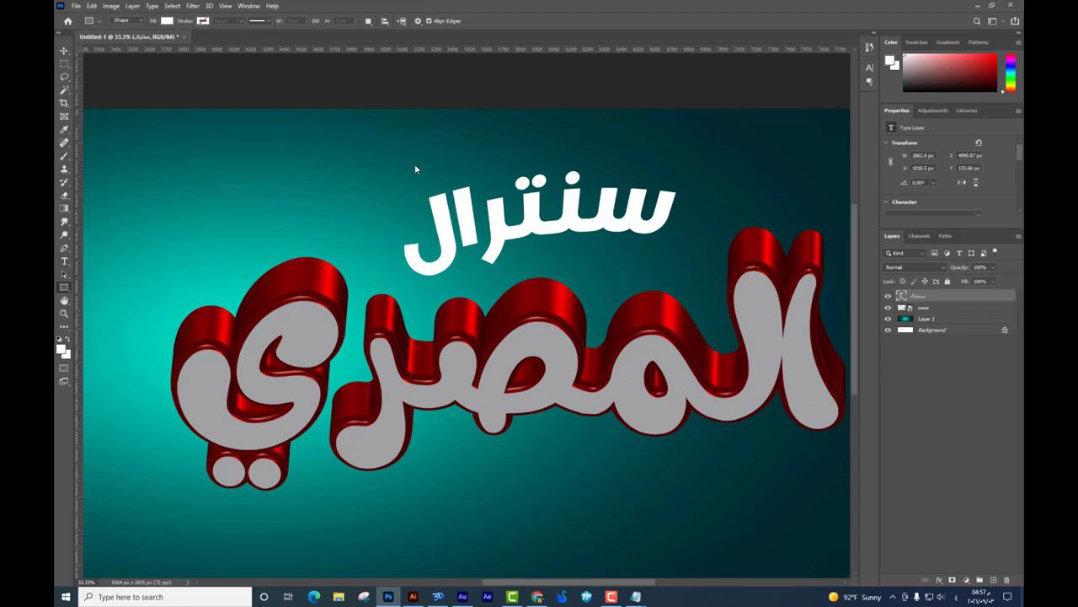
{"action": "left_click_drag", "start_coordinate": [541, 222], "coordinate": [697, 262]}
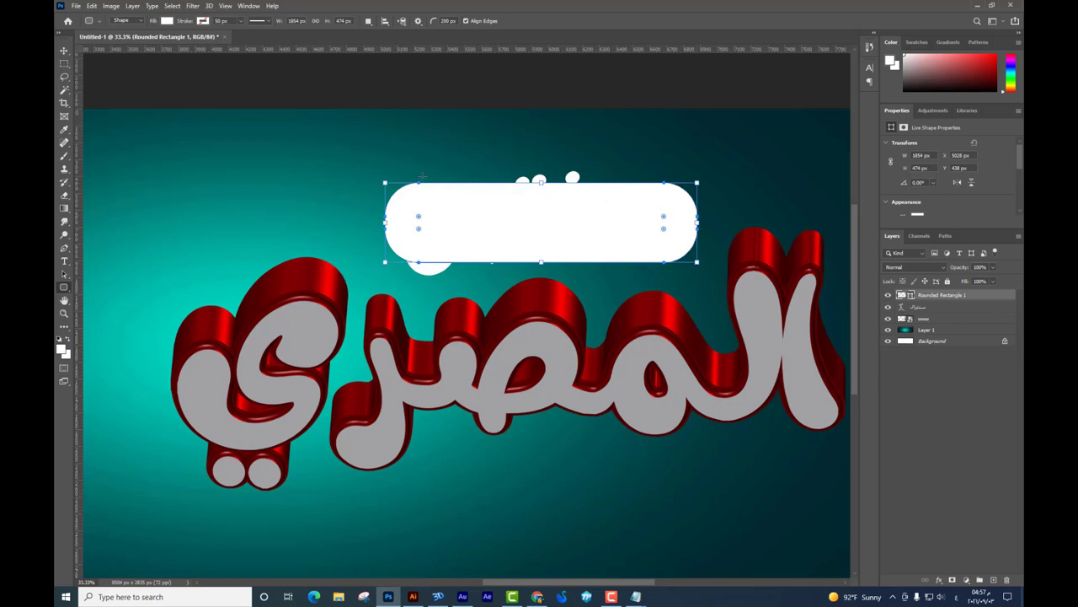
{"action": "key", "text": "ctrl+z"}
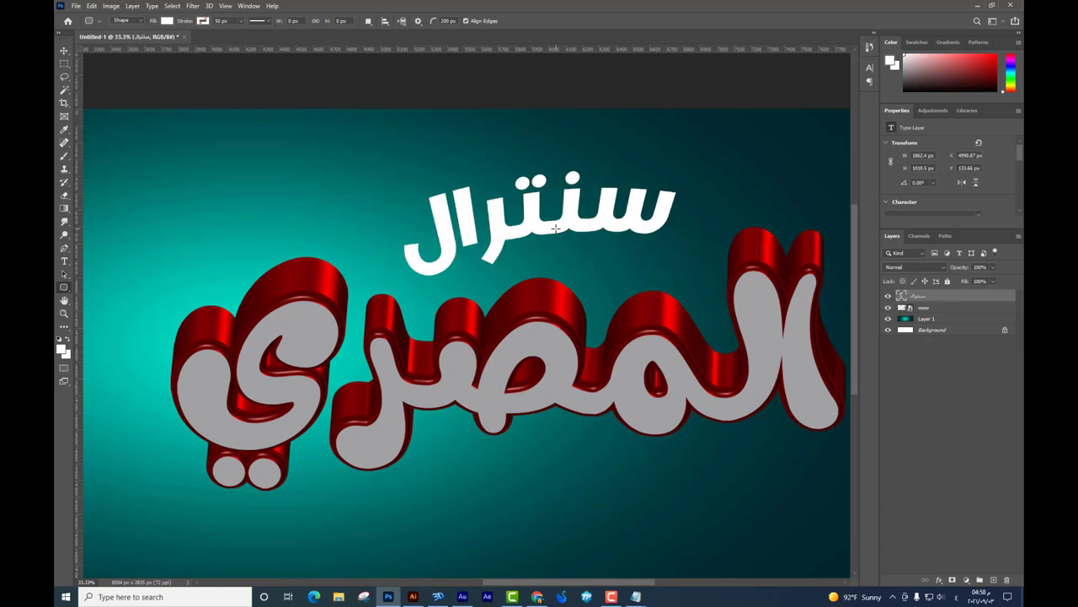
{"action": "left_click", "coordinate": [447, 21]}
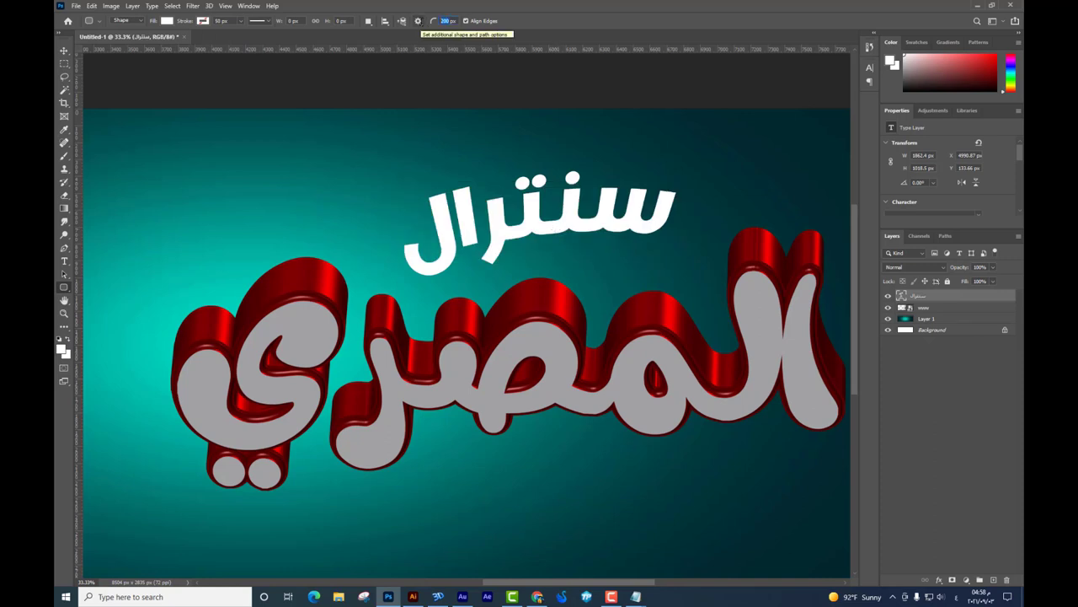
Set a 10 px corner radius and try two test pills, undoing both
{"action": "type", "text": "10"}
{"action": "key", "text": "Return"}
{"action": "left_click_drag", "start_coordinate": [314, 143], "coordinate": [513, 207]}
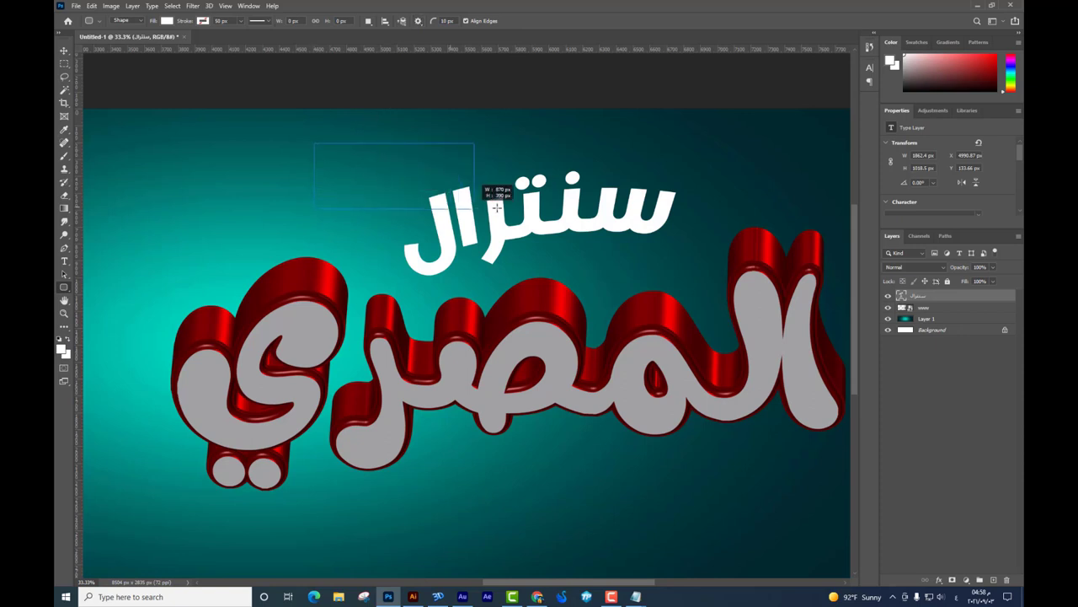
{"action": "scroll", "coordinate": [379, 151], "scroll_direction": "left", "scroll_amount": 1}
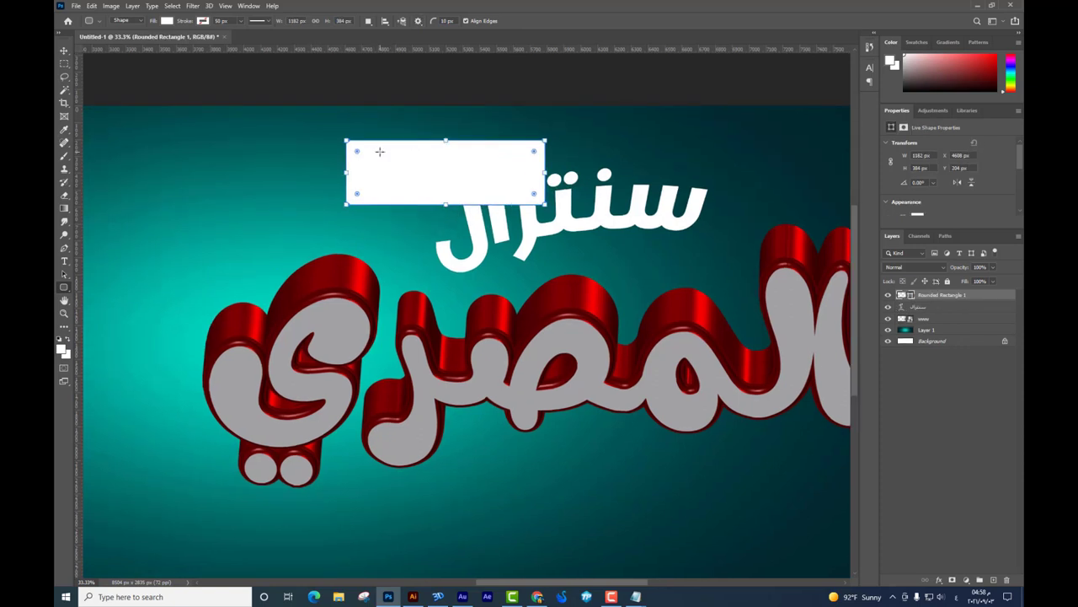
{"action": "left_click", "coordinate": [448, 24]}
{"action": "type", "text": "300"}
{"action": "left_click_drag", "start_coordinate": [151, 190], "coordinate": [341, 271]}
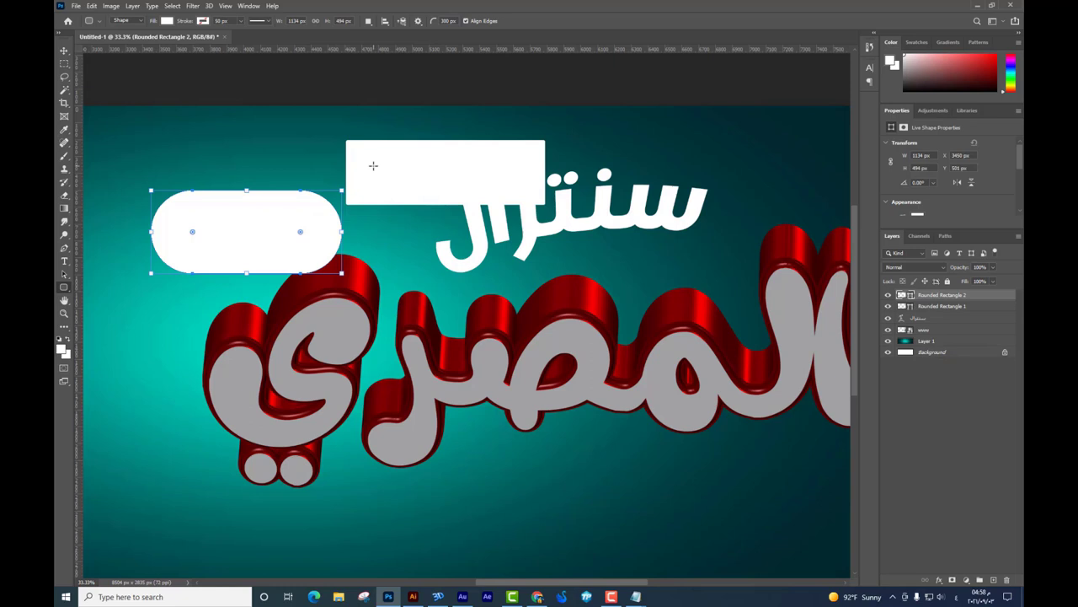
{"action": "key", "text": "ctrl+z"}
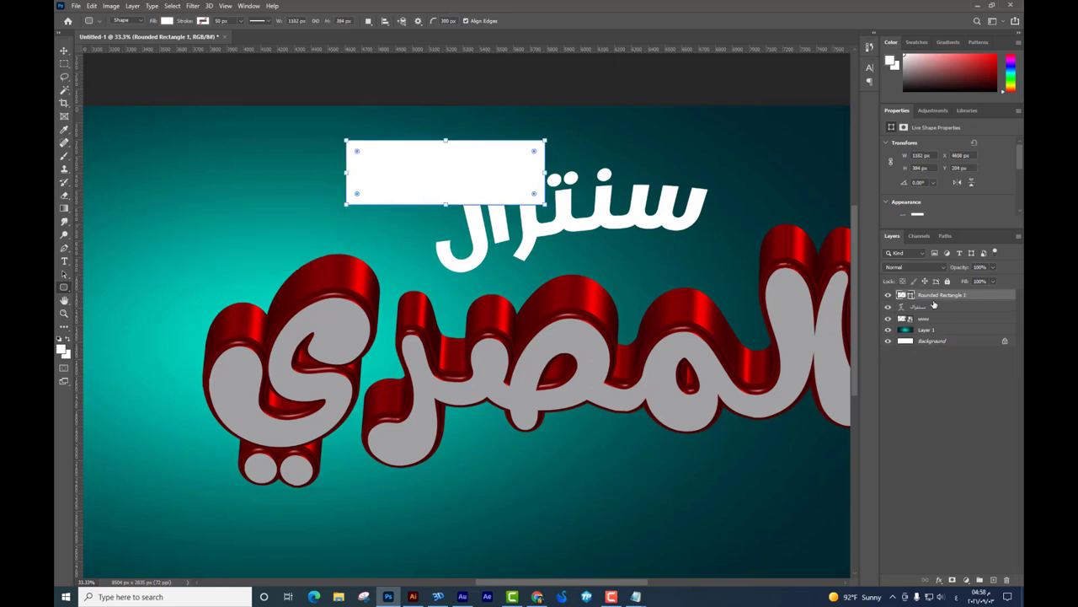
{"action": "key", "text": "ctrl+z"}
Draw a pill around سنترال and skew it to match the text's slant
{"action": "left_click_drag", "start_coordinate": [440, 185], "coordinate": [706, 253]}
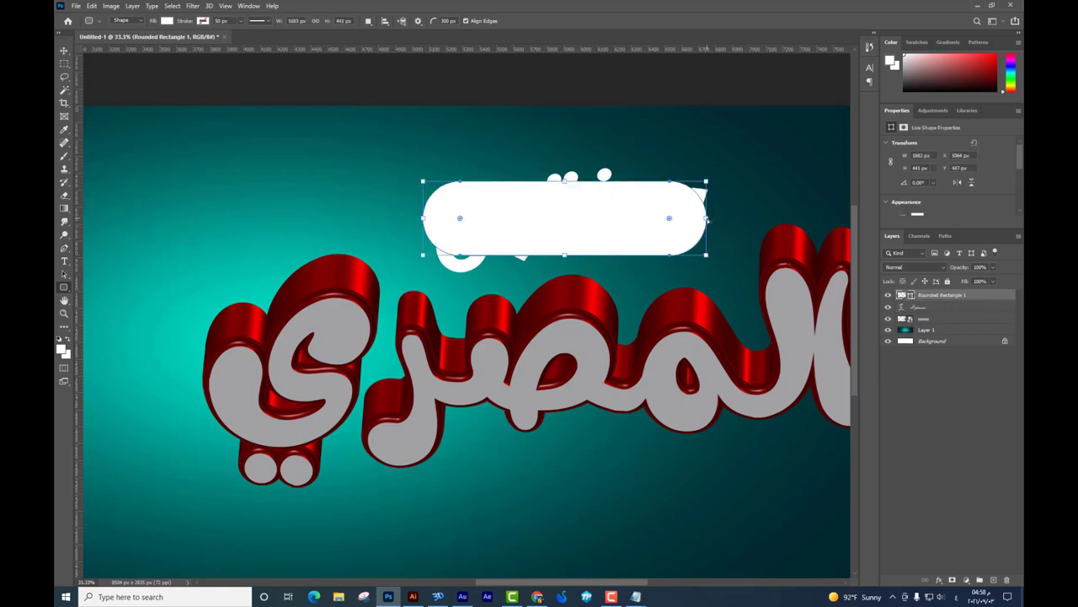
{"action": "left_click_drag", "start_coordinate": [708, 219], "coordinate": [721, 200]}
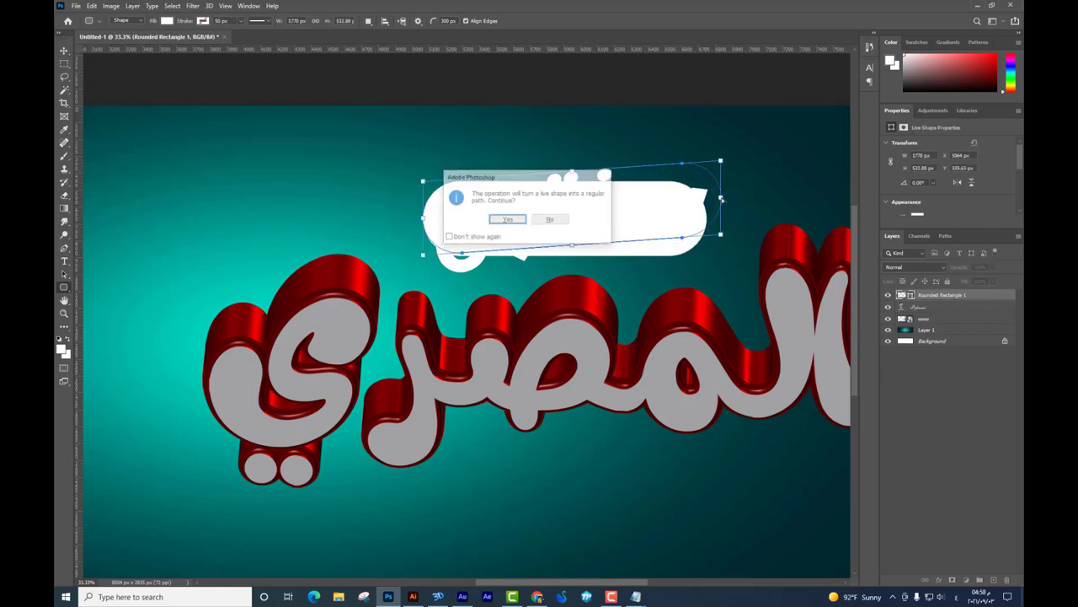
{"action": "key", "text": "Return"}
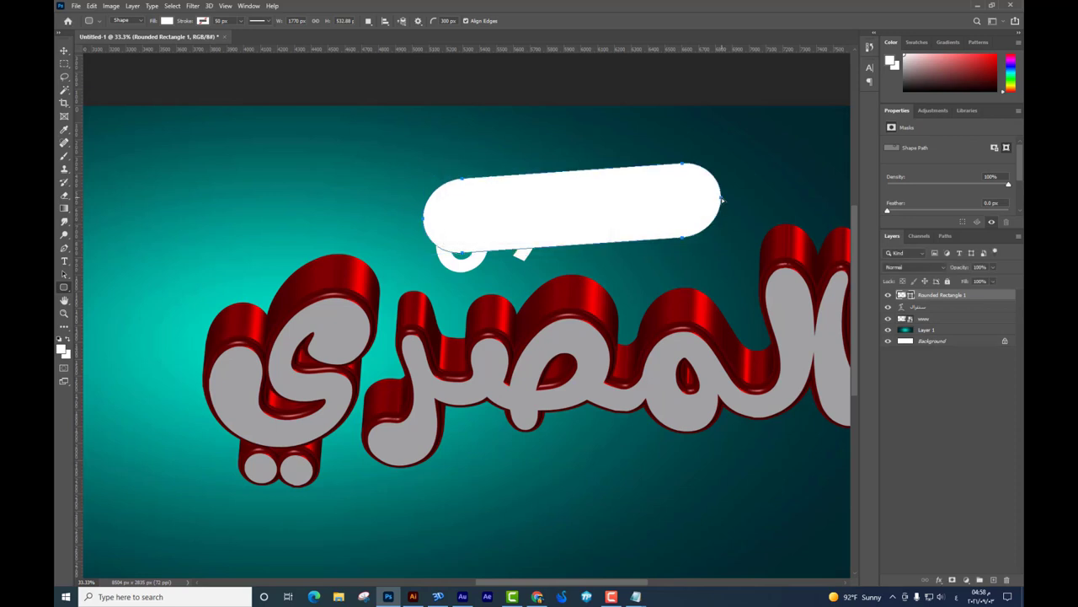
Set the foreground colour to dark red 630000 and hide the white pill
{"action": "left_click", "coordinate": [61, 350]}
{"action": "type", "text": "630000"}
{"action": "left_click", "coordinate": [986, 153]}
{"action": "left_click", "coordinate": [888, 296]}
Fill the pill with a teal colour and move its layer below the text
{"action": "double_click", "coordinate": [906, 296]}
{"action": "left_click", "coordinate": [849, 254]}
{"action": "type", "text": "ff0000"}
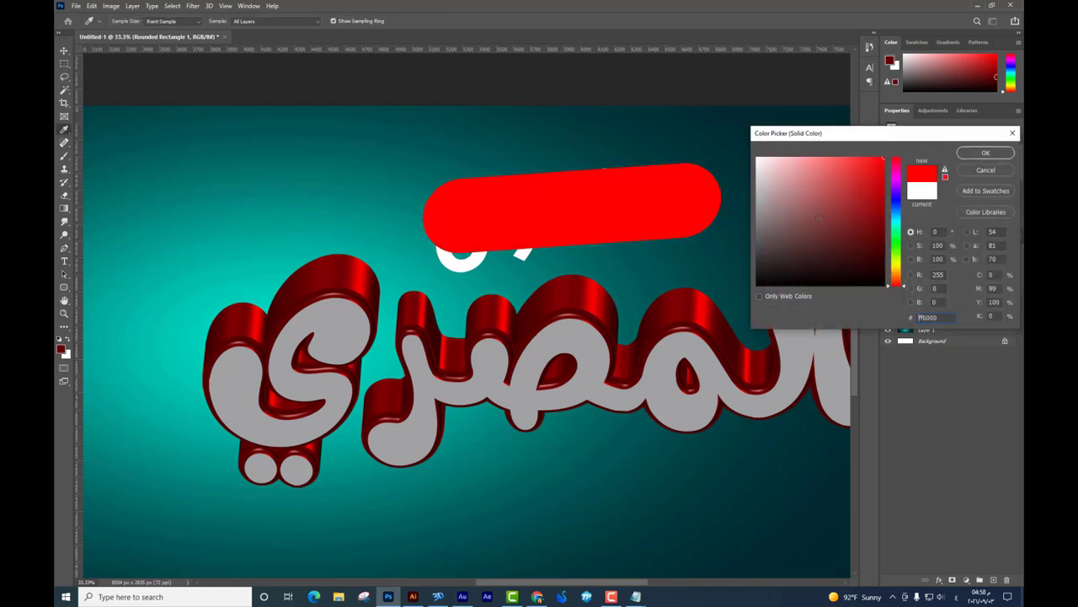
{"action": "left_click_drag", "start_coordinate": [724, 320], "coordinate": [747, 238]}
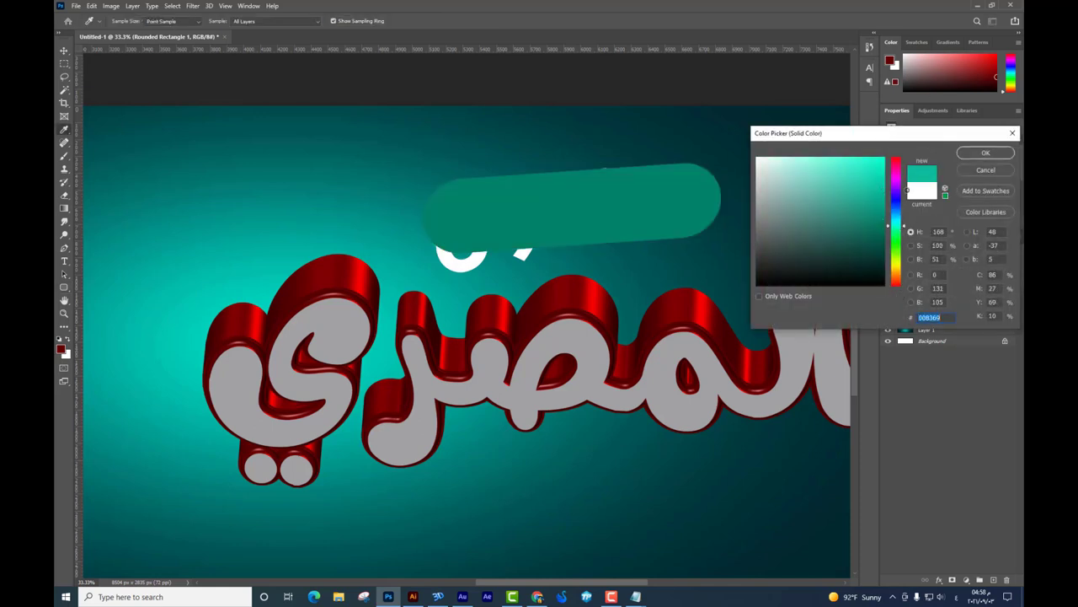
{"action": "left_click", "coordinate": [843, 180]}
{"action": "key", "text": "Return"}
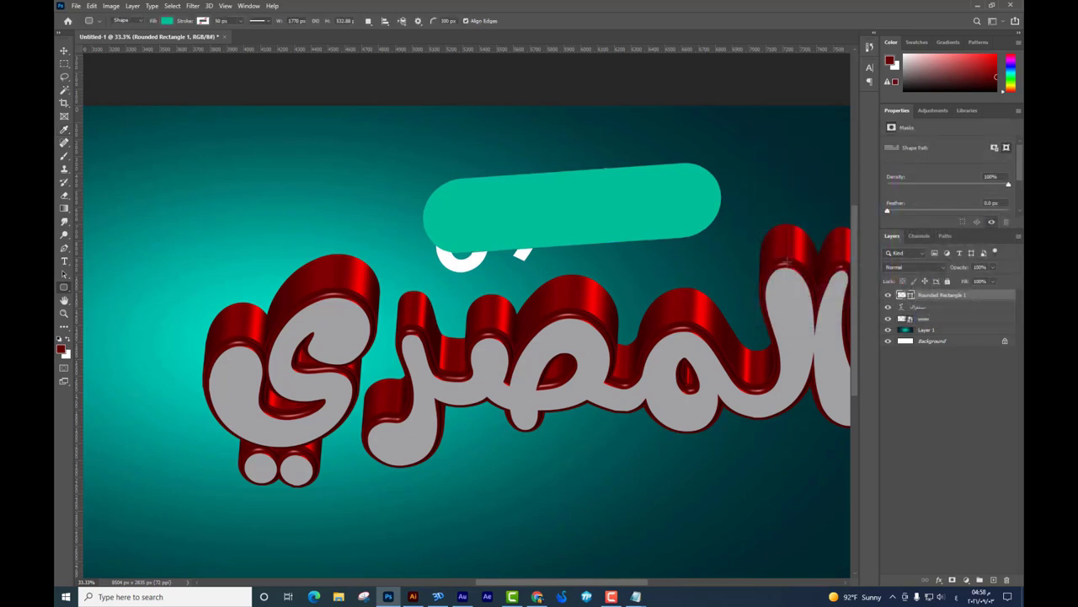
{"action": "left_click_drag", "start_coordinate": [942, 301], "coordinate": [945, 310]}
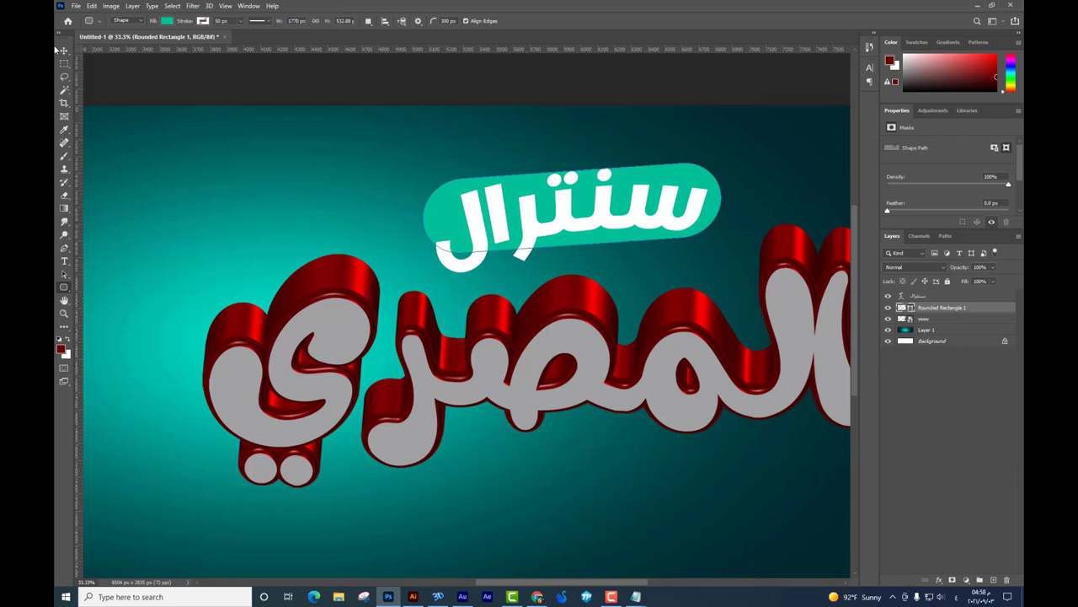
Select the سنترال text layer and nudge it to centre on the teal pill
{"action": "left_click", "coordinate": [65, 52]}
{"action": "right_click", "coordinate": [611, 216]}
{"action": "left_click", "coordinate": [624, 220]}
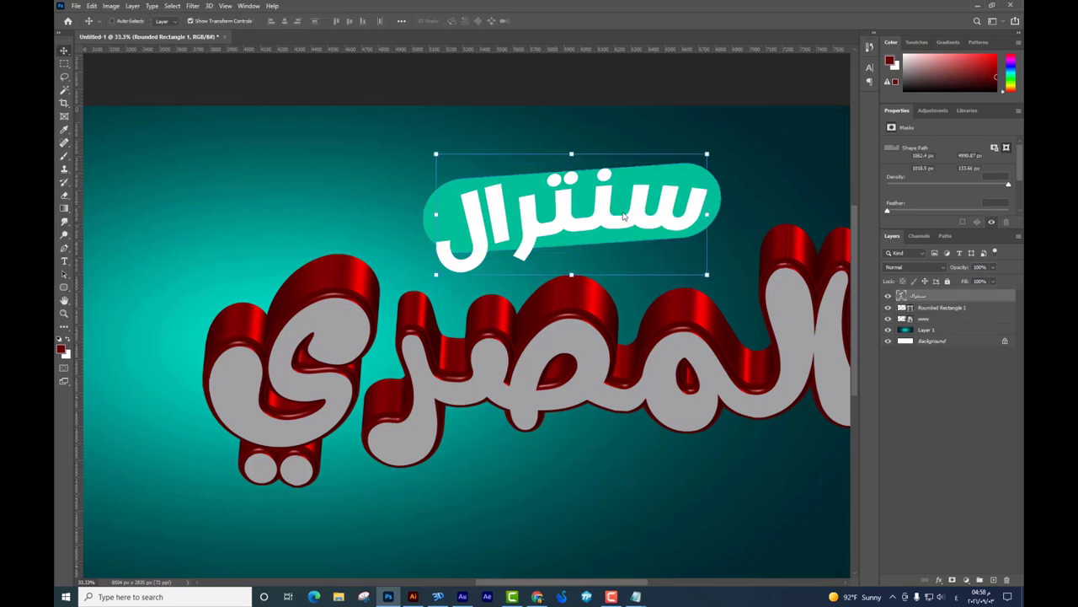
{"action": "left_click_drag", "start_coordinate": [619, 220], "coordinate": [632, 217]}
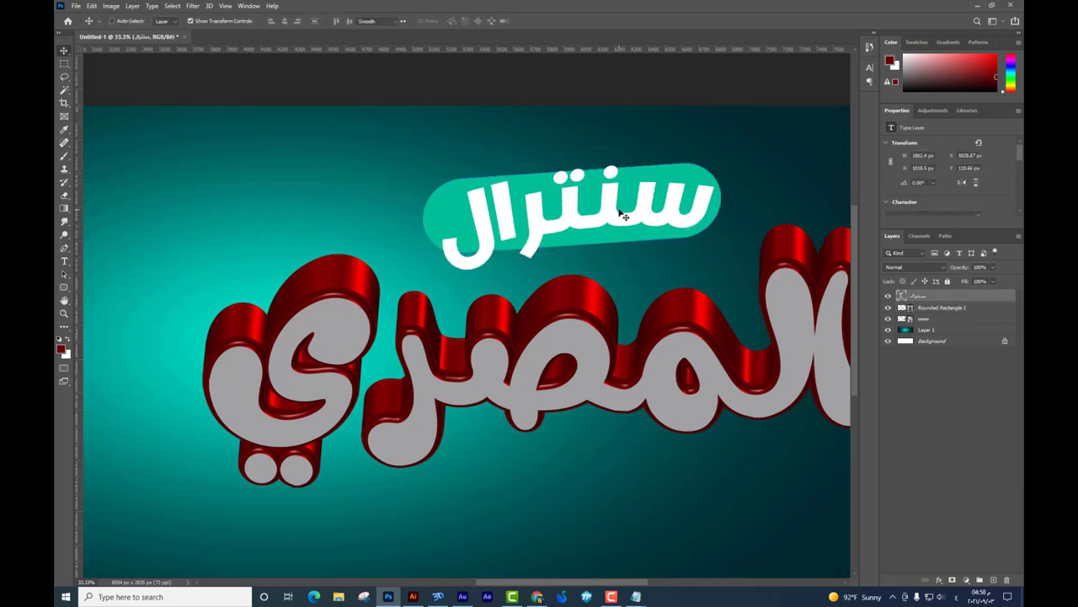
{"action": "double_click", "coordinate": [626, 212]}
{"action": "left_click", "coordinate": [64, 51]}
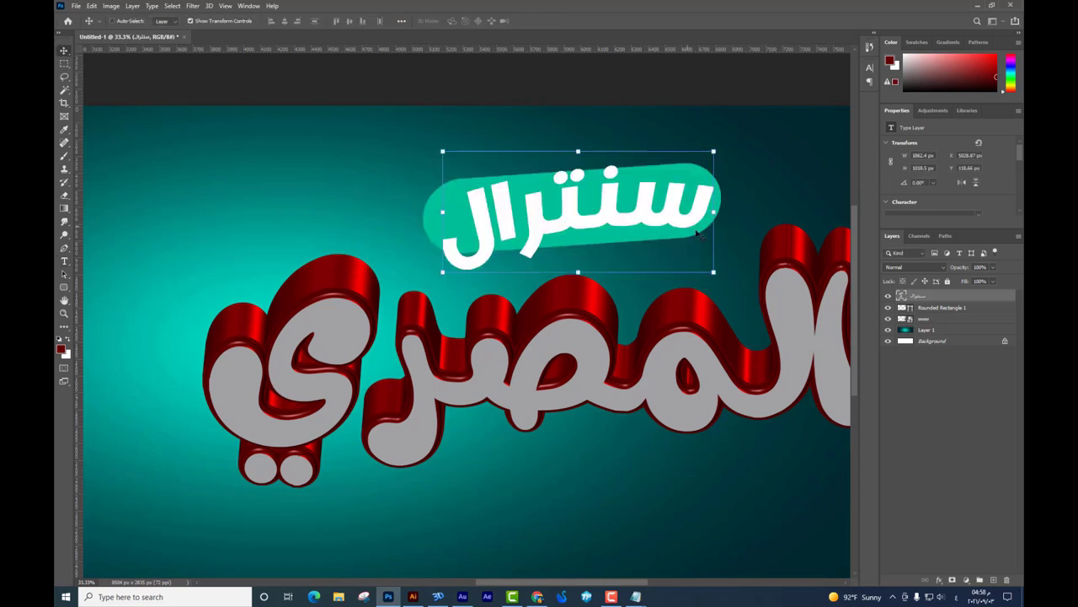
{"action": "left_click_drag", "start_coordinate": [640, 235], "coordinate": [632, 236]}
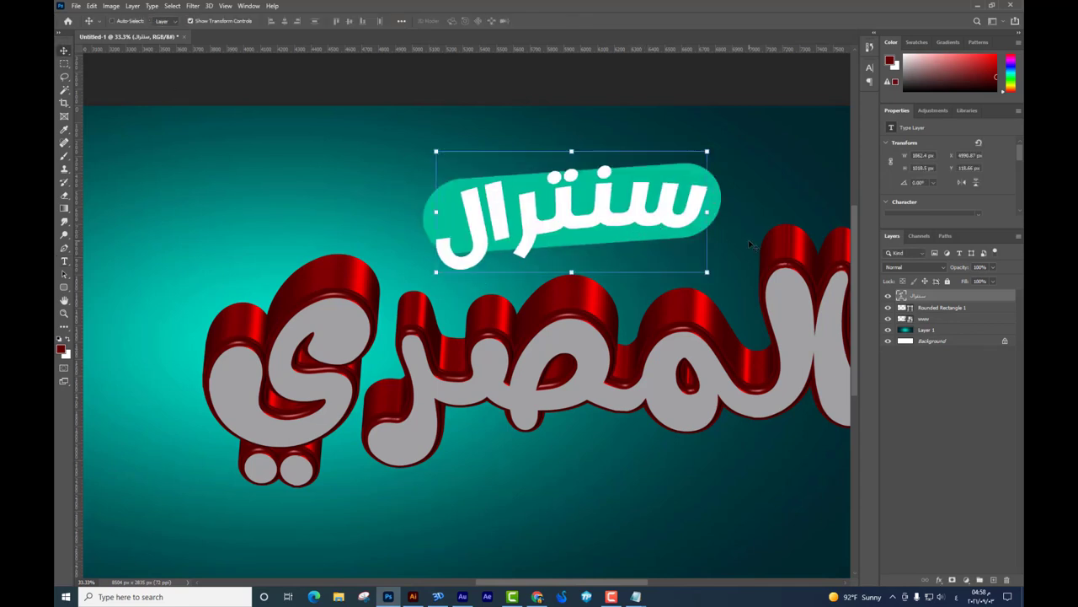
Add a drop shadow to the سنترال text with a larger distance and smaller size
{"action": "right_click", "coordinate": [927, 297]}
{"action": "left_click", "coordinate": [835, 140]}
{"action": "left_click_drag", "start_coordinate": [726, 244], "coordinate": [834, 120]}
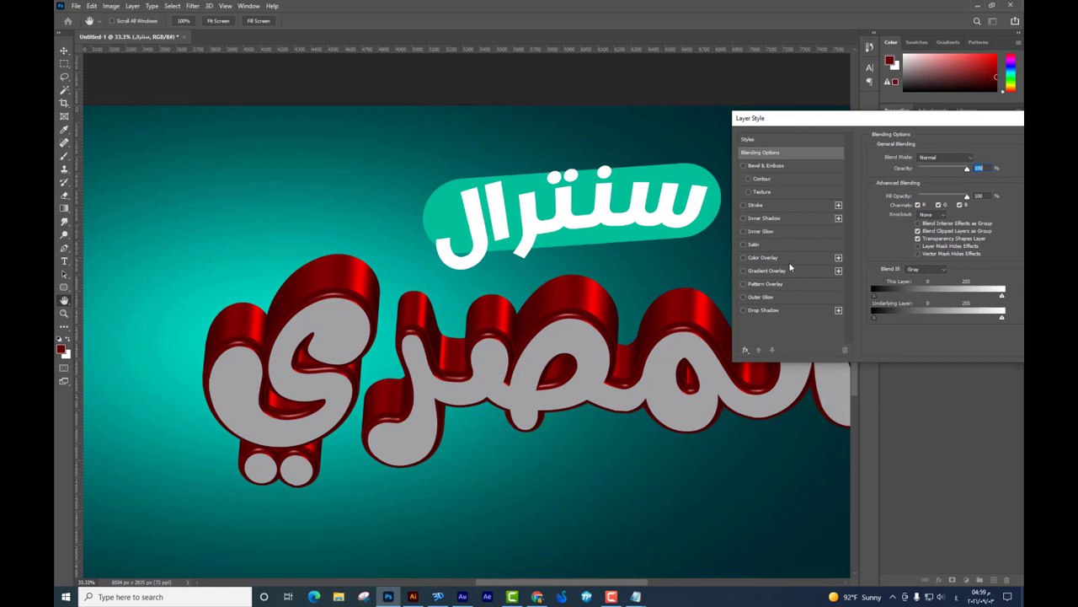
{"action": "left_click", "coordinate": [768, 312]}
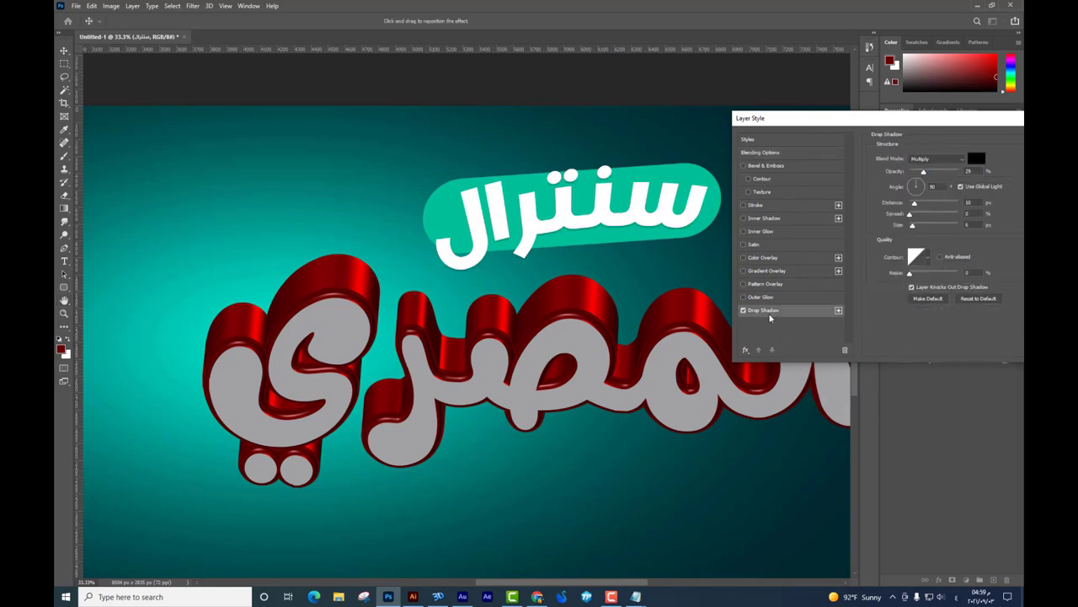
{"action": "left_click_drag", "start_coordinate": [686, 244], "coordinate": [685, 237]}
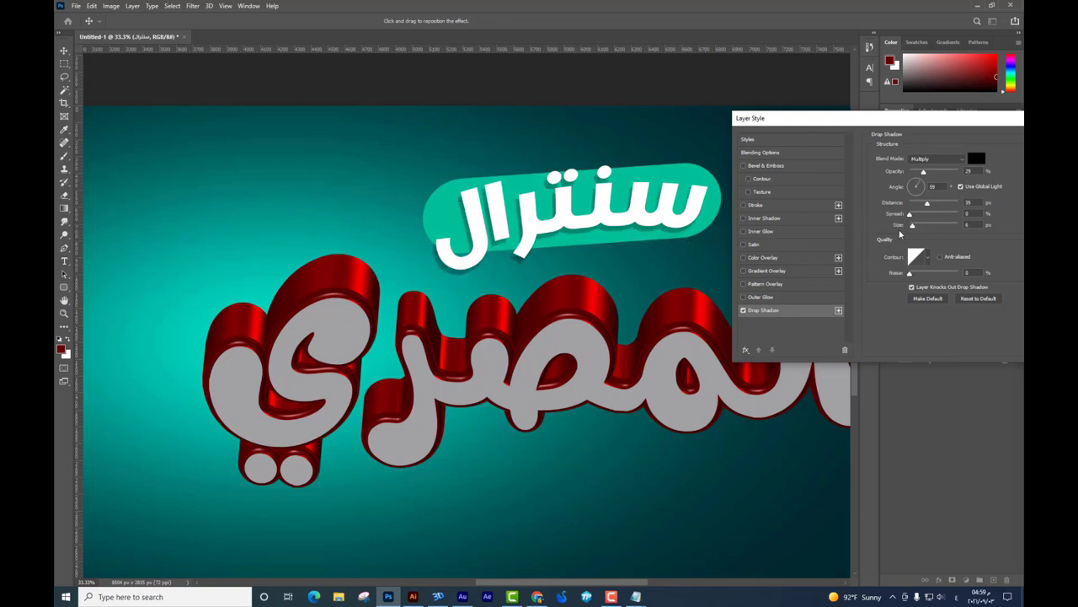
{"action": "left_click_drag", "start_coordinate": [912, 227], "coordinate": [911, 226]}
{"action": "left_click", "coordinate": [917, 226]}
Add a Color Overlay set to white ffffff on the text
{"action": "left_click", "coordinate": [759, 258]}
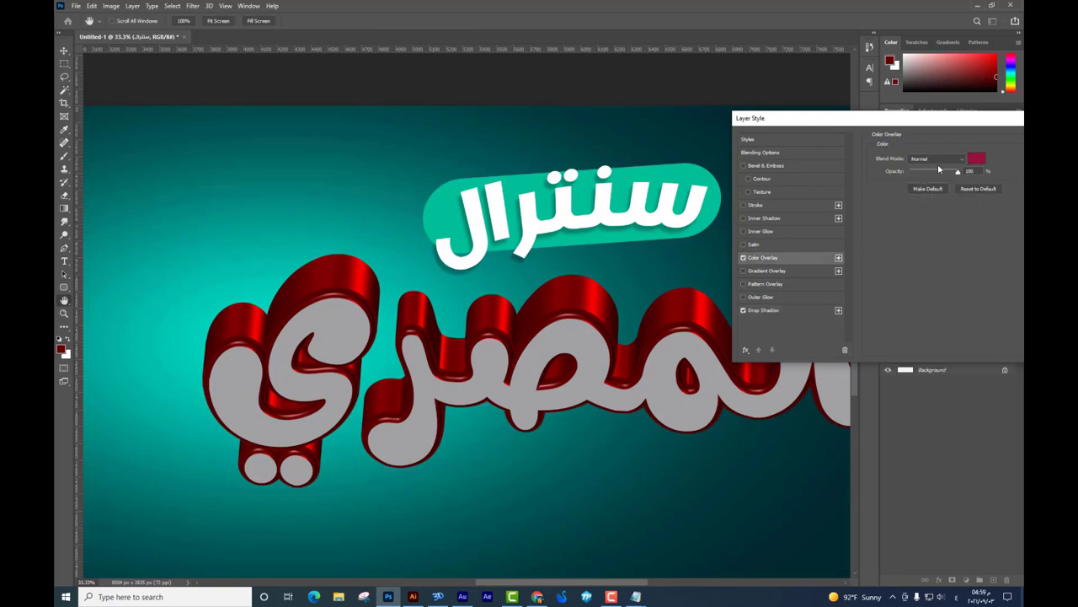
{"action": "left_click", "coordinate": [975, 160]}
{"action": "left_click_drag", "start_coordinate": [896, 162], "coordinate": [897, 263]}
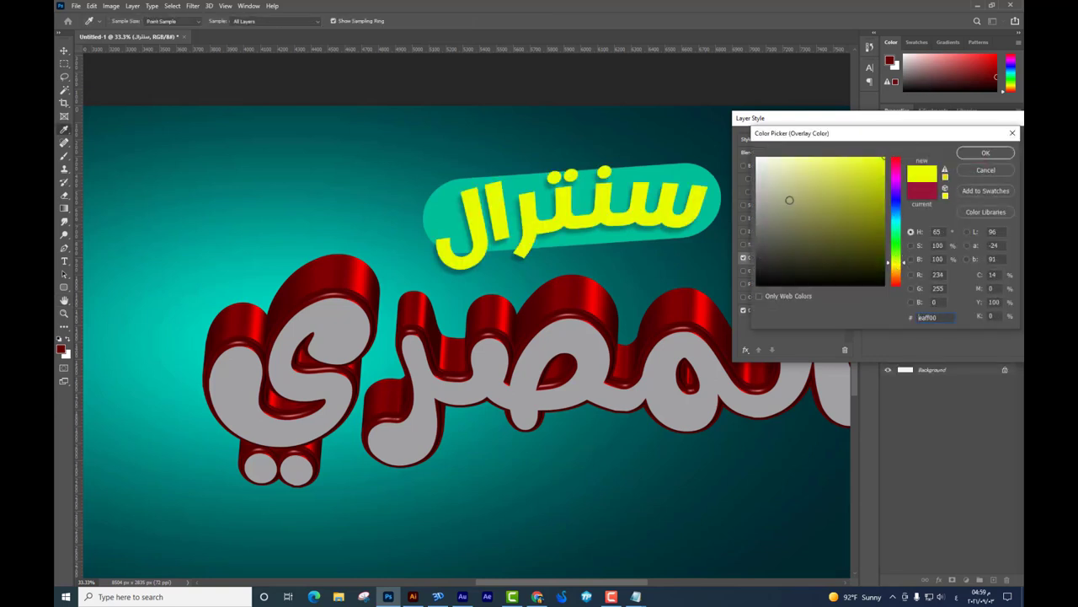
{"action": "type", "text": "ffffff"}
{"action": "key", "text": "Return"}
{"action": "key", "text": "Return"}
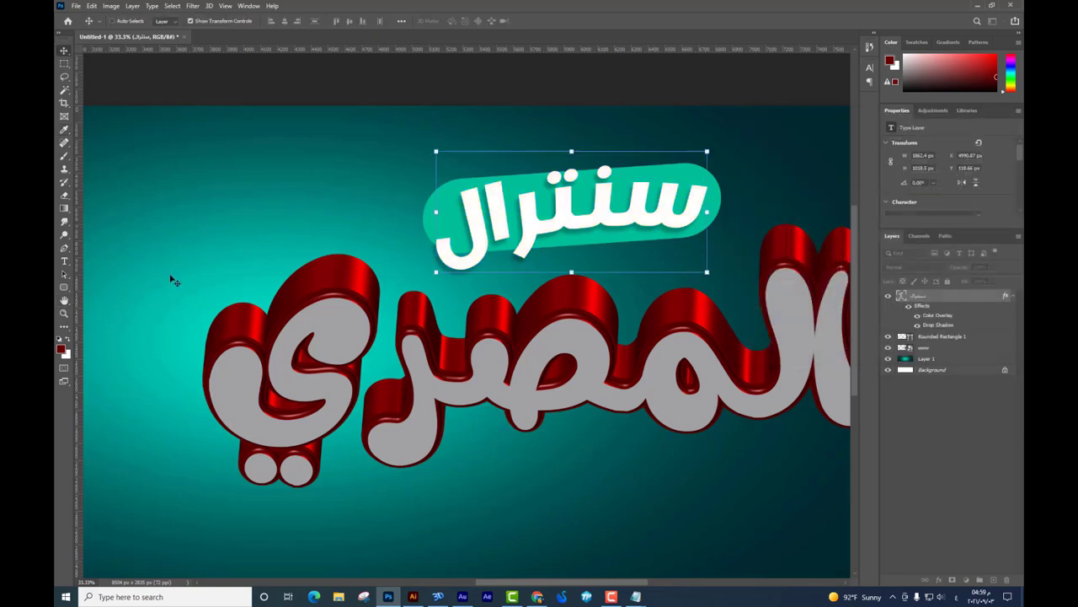
Close Layer Style and type the subtitle 'الخدمات وصيانة المحمول' below the title
{"action": "left_click", "coordinate": [647, 203]}
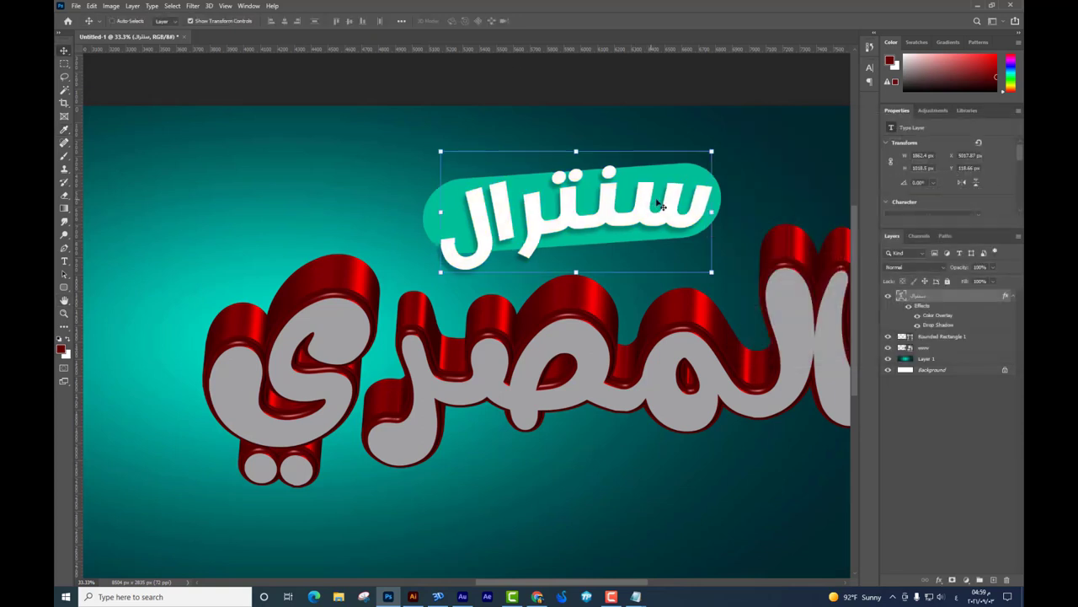
{"action": "scroll", "coordinate": [659, 205], "scroll_direction": "down", "scroll_amount": 1}
{"action": "scroll", "coordinate": [660, 205], "scroll_direction": "down", "scroll_amount": 2}
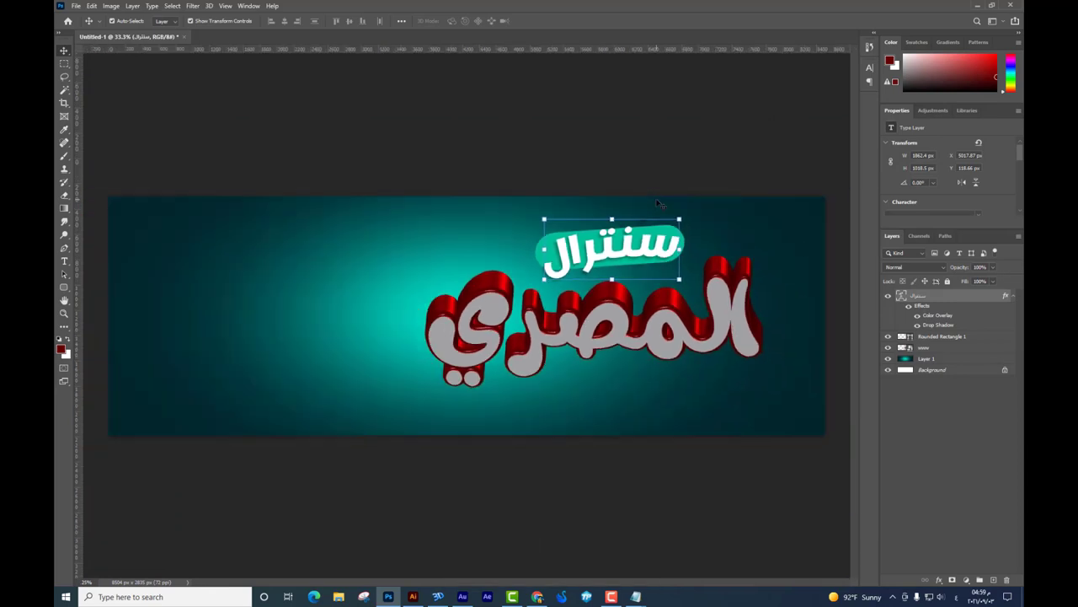
{"action": "scroll", "coordinate": [660, 205], "scroll_direction": "up", "scroll_amount": 2}
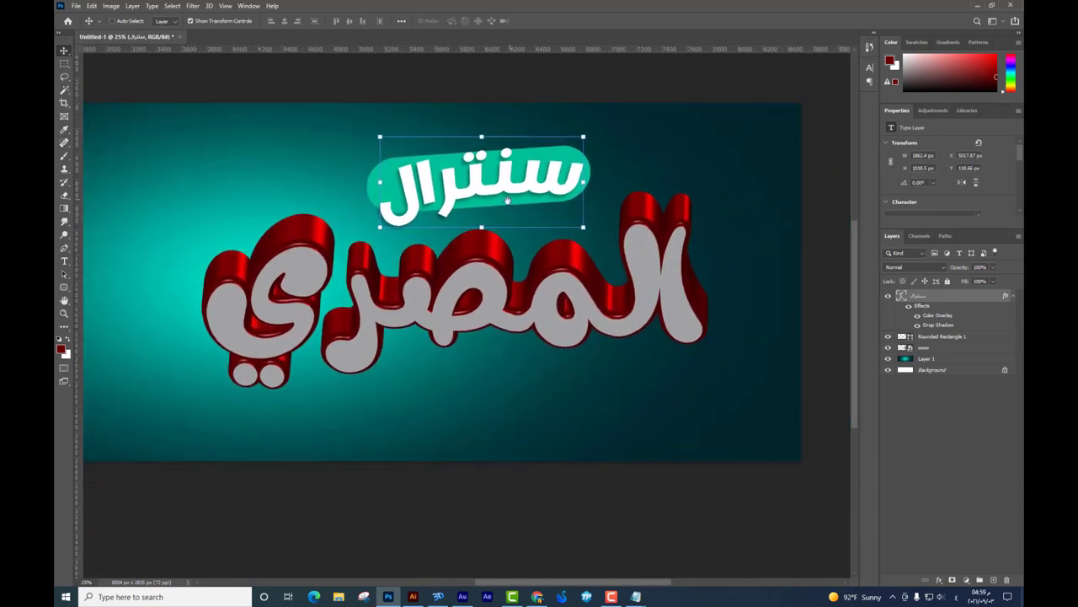
{"action": "left_click_drag", "start_coordinate": [534, 354], "coordinate": [597, 205]}
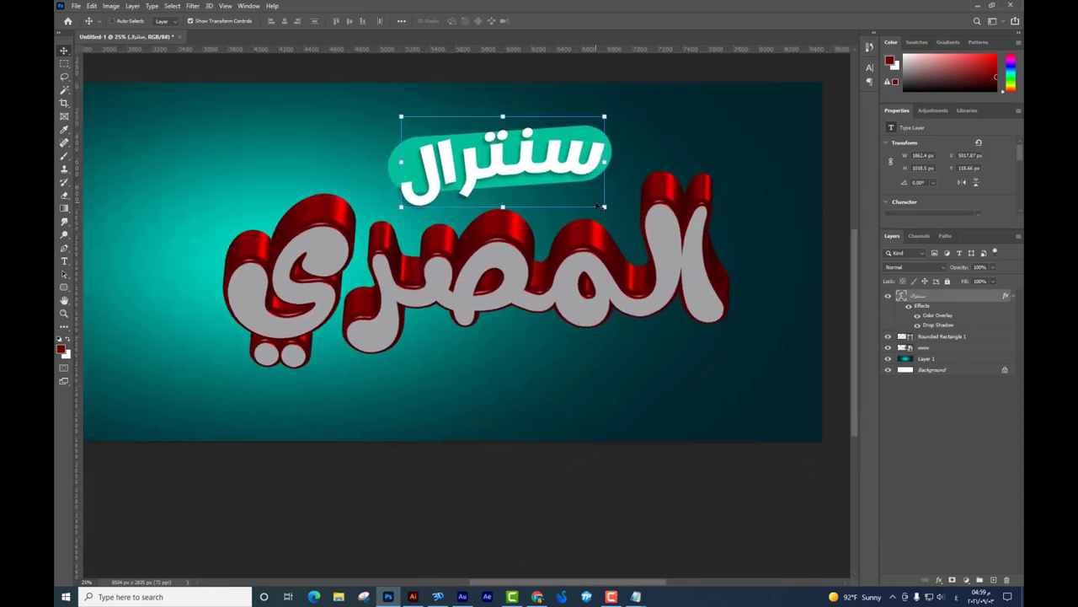
{"action": "key", "text": "t"}
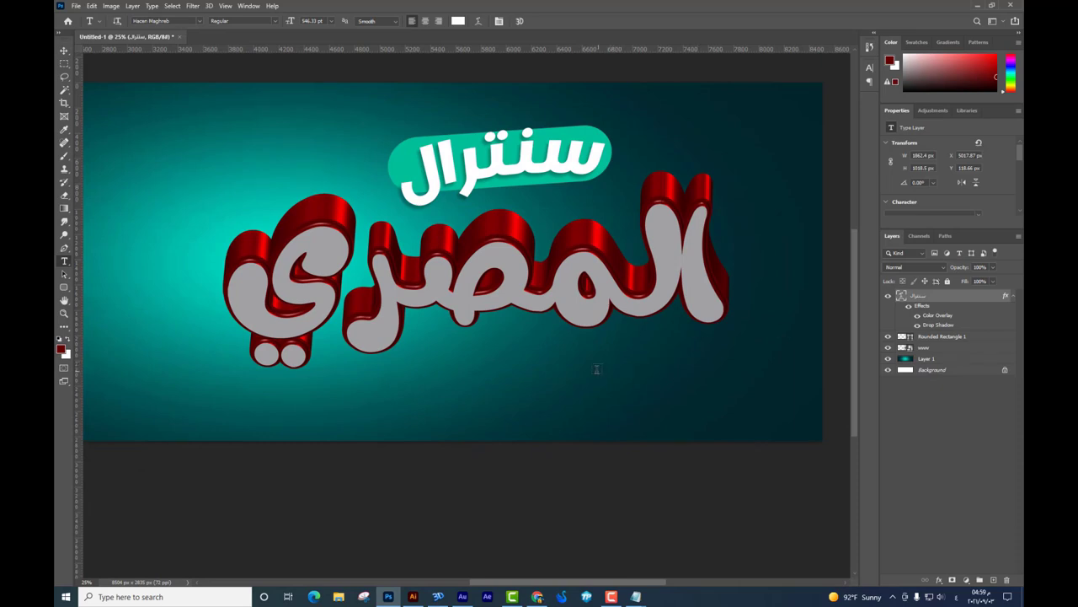
{"action": "left_click", "coordinate": [573, 360]}
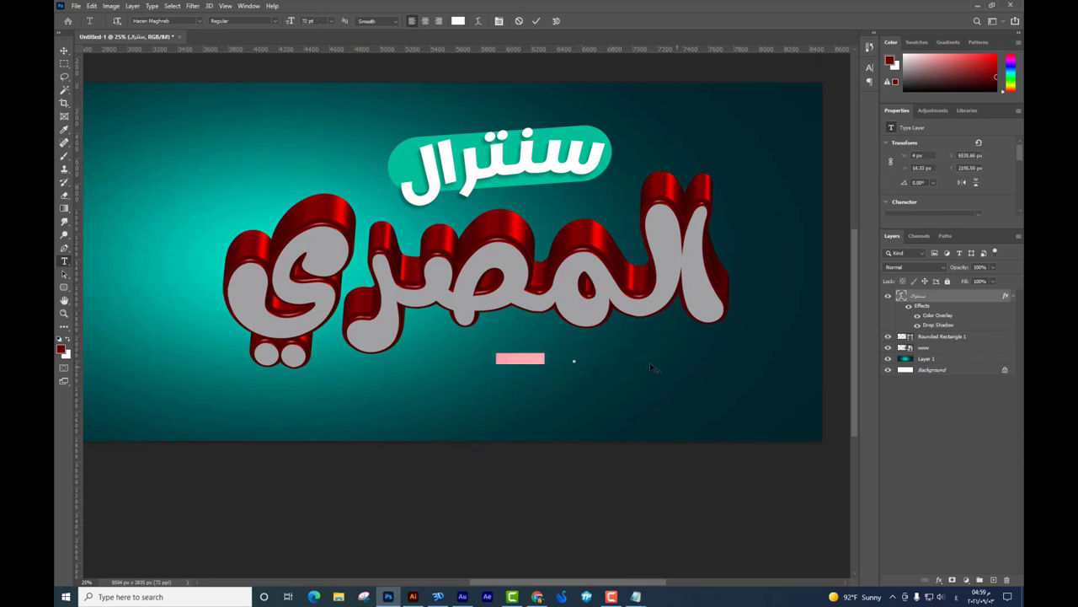
{"action": "type", "text": "الخدمات"}
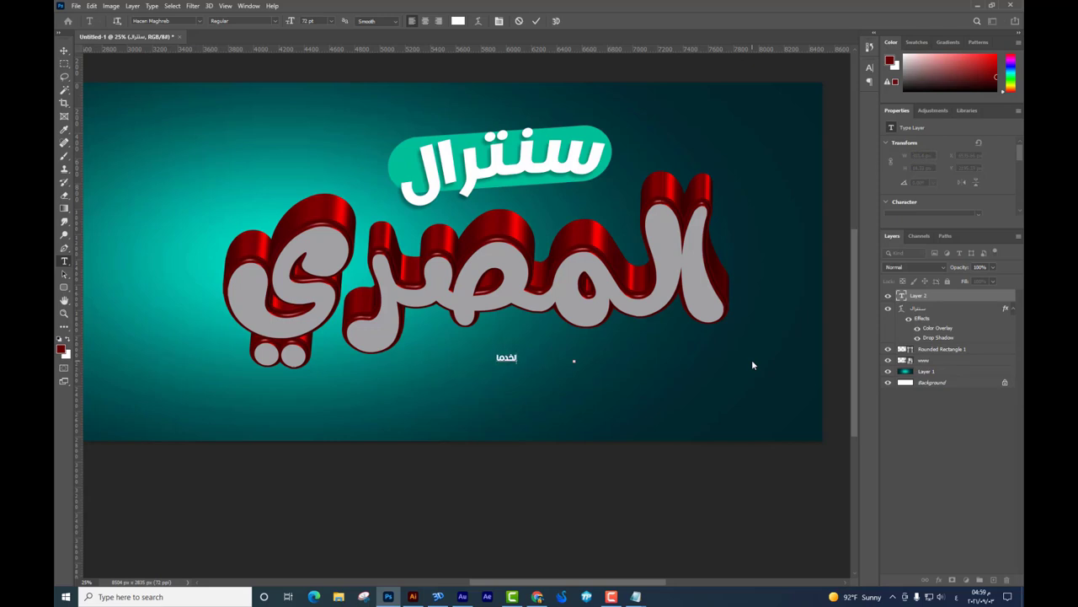
{"action": "type", "text": " و"}
{"action": "type", "text": "صيانة ال"}
{"action": "type", "text": "محمول"}
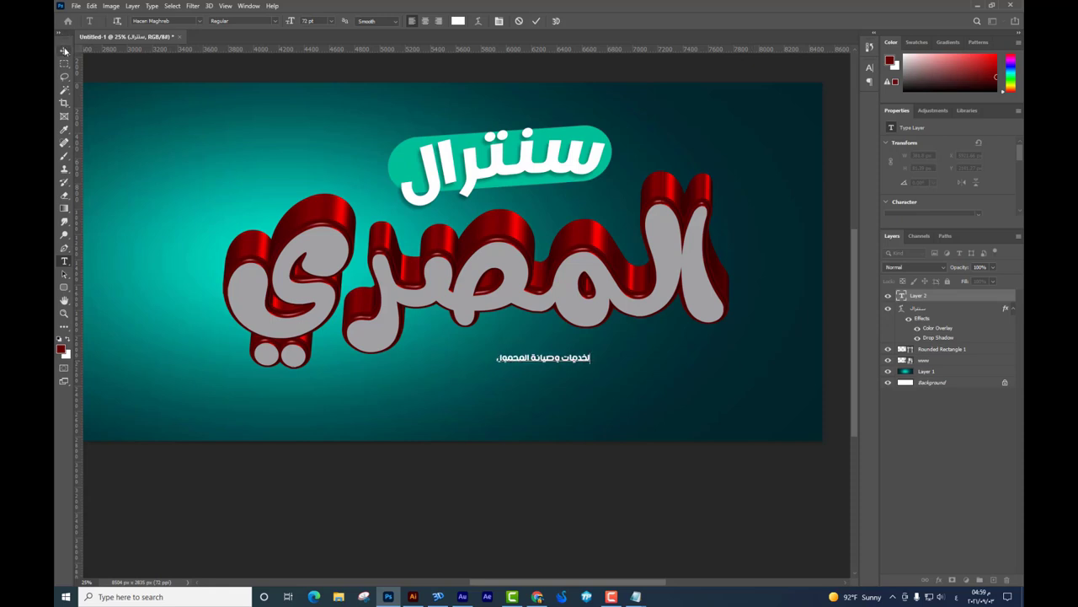
{"action": "left_click", "coordinate": [64, 51]}
Enlarge the subtitle, slant it slightly upward and centre it under the title
{"action": "key", "text": "ctrl+t"}
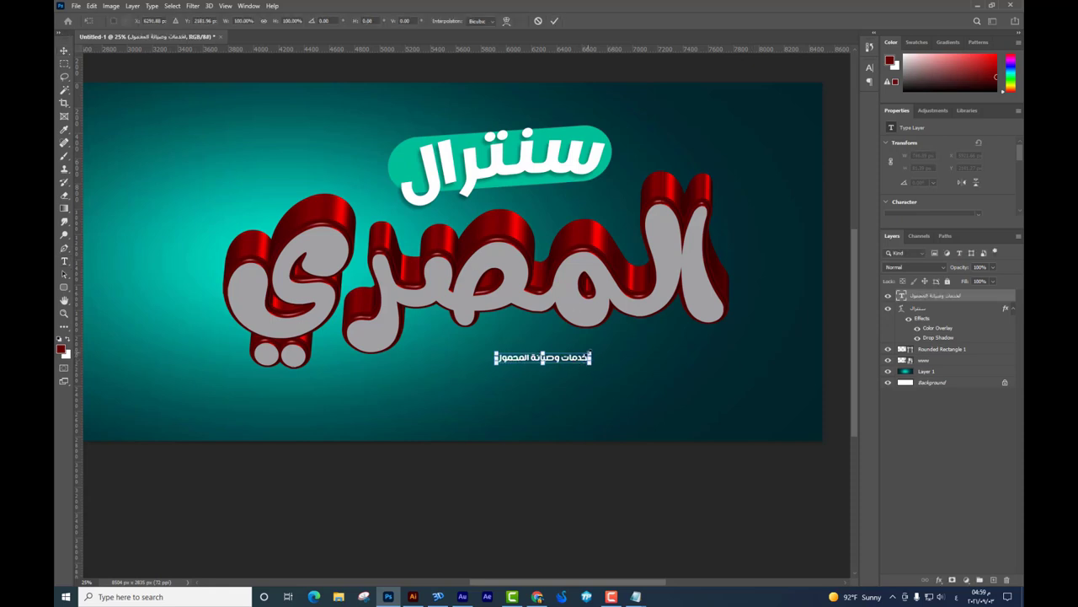
{"action": "mouse_move", "coordinate": [590, 353]}
{"action": "left_mouse_down"}
{"action": "mouse_move", "coordinate": [792, 288]}
{"action": "mouse_move", "coordinate": [732, 288]}
{"action": "left_mouse_up"}
{"action": "mouse_move", "coordinate": [713, 349]}
{"action": "left_mouse_down"}
{"action": "mouse_move", "coordinate": [587, 369]}
{"action": "mouse_move", "coordinate": [688, 345]}
{"action": "mouse_move", "coordinate": [707, 356]}
{"action": "left_mouse_up"}
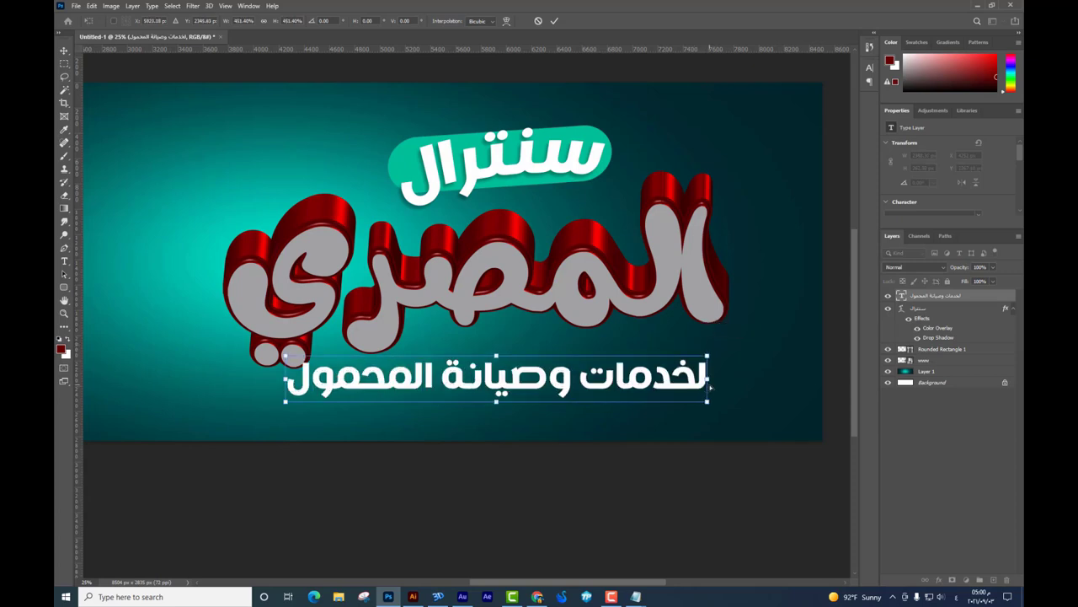
{"action": "left_click_drag", "start_coordinate": [710, 384], "coordinate": [713, 362]}
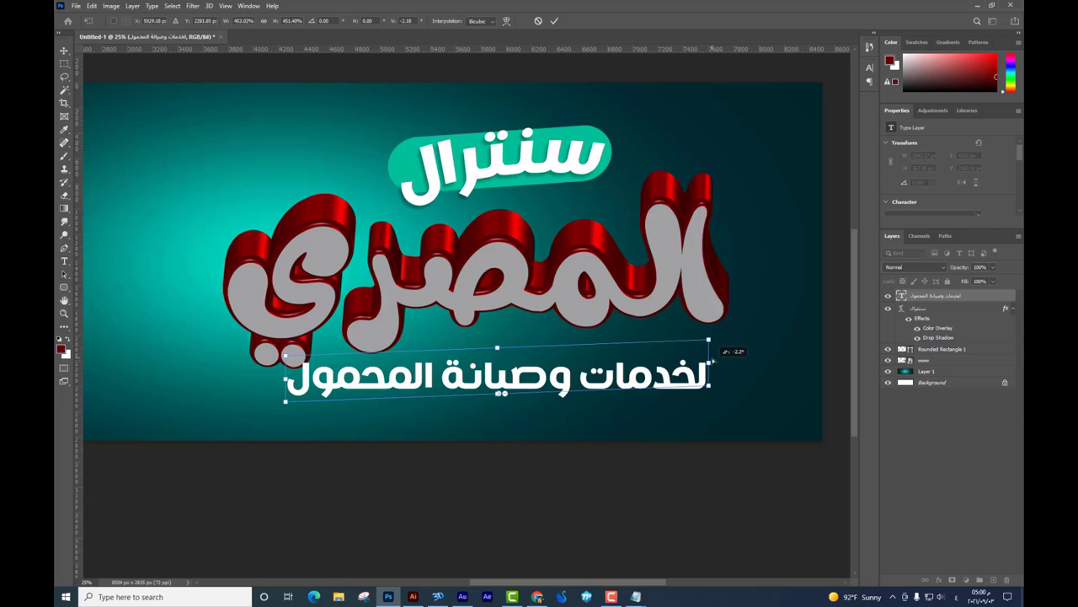
{"action": "key", "text": "Return"}
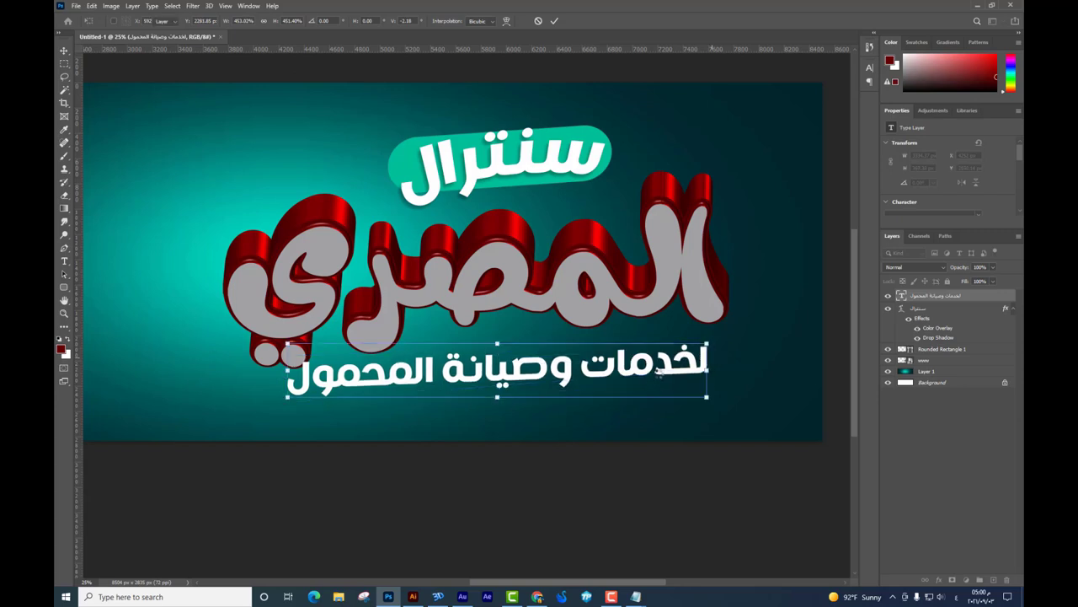
{"action": "left_click_drag", "start_coordinate": [660, 374], "coordinate": [660, 389]}
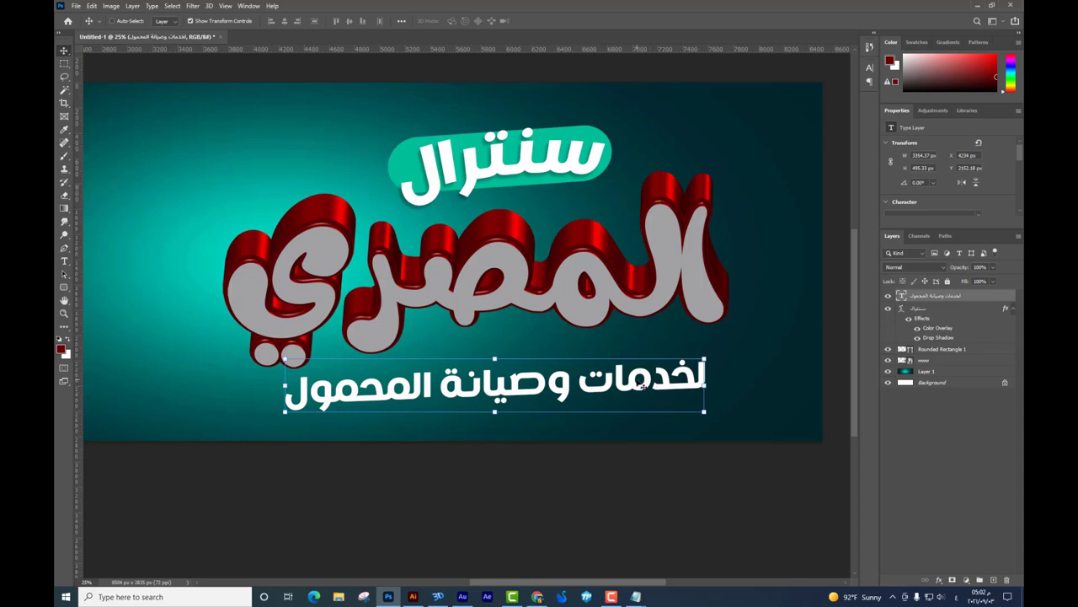
Recolour the whole subtitle line orange (ffae00)
{"action": "key", "text": "t"}
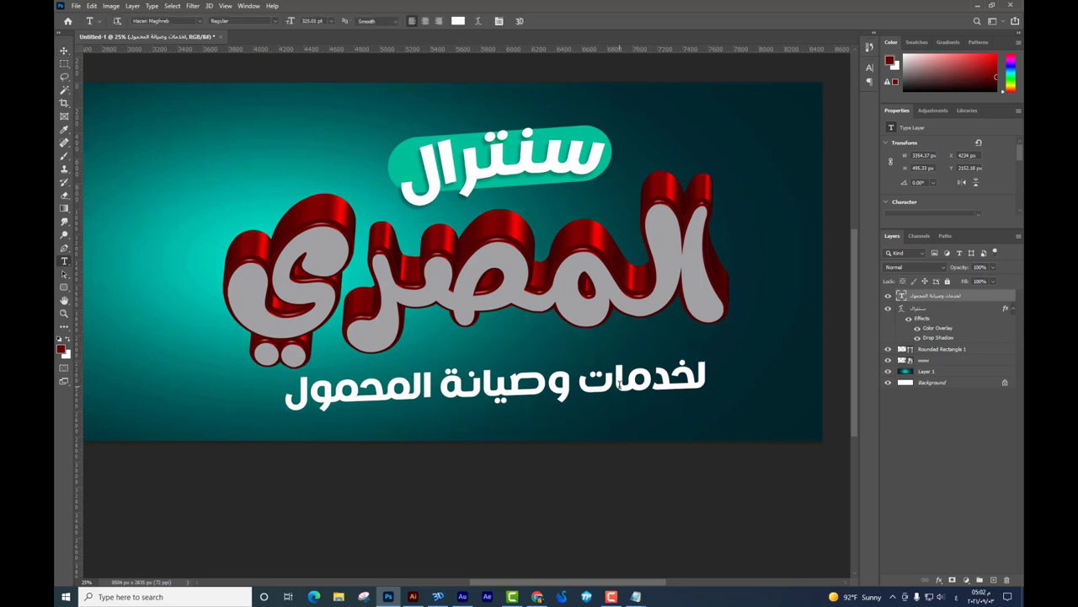
{"action": "double_click", "coordinate": [619, 384]}
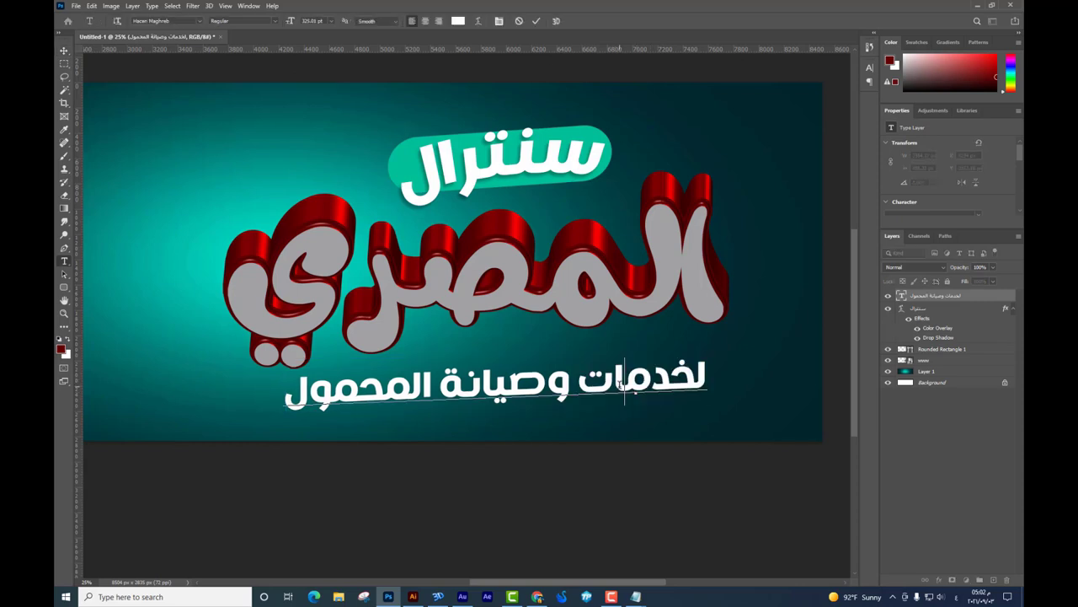
{"action": "triple_click", "coordinate": [619, 384]}
{"action": "left_click", "coordinate": [61, 349]}
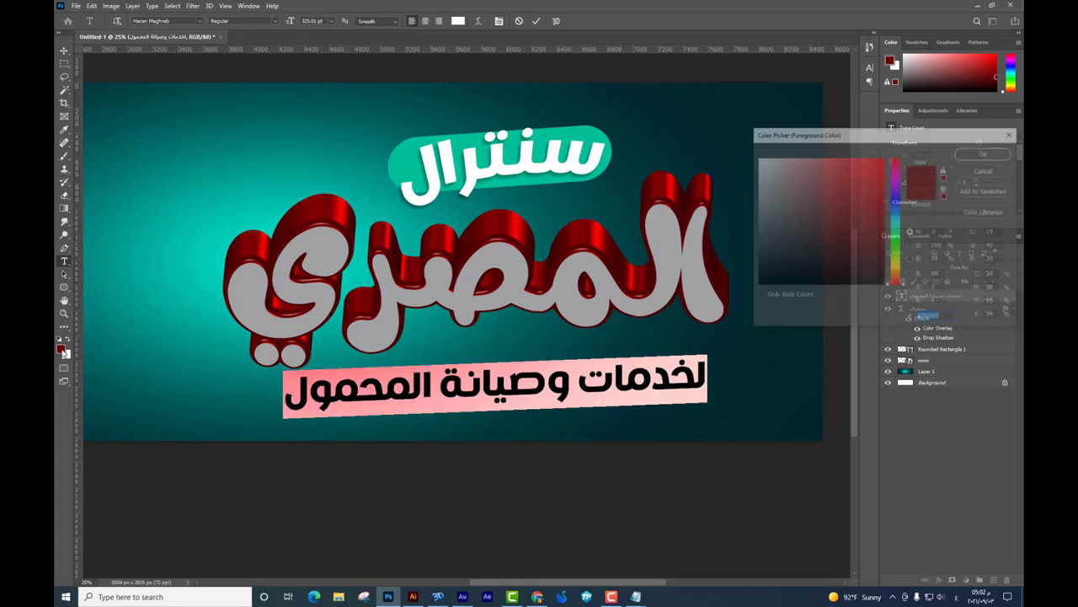
{"action": "left_click", "coordinate": [884, 158]}
{"action": "left_click", "coordinate": [898, 270]}
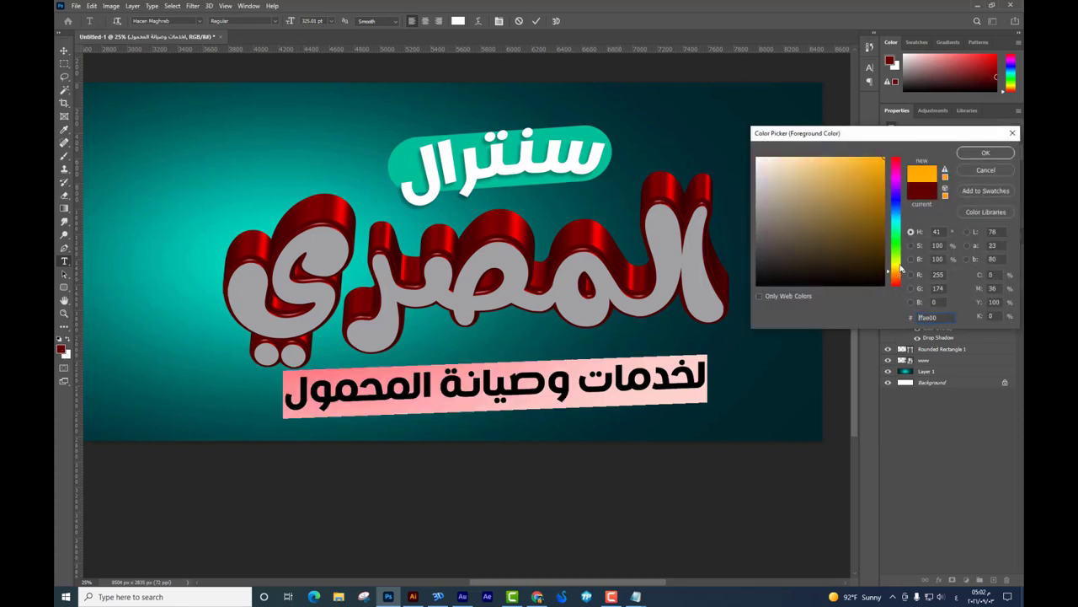
{"action": "left_click", "coordinate": [983, 153]}
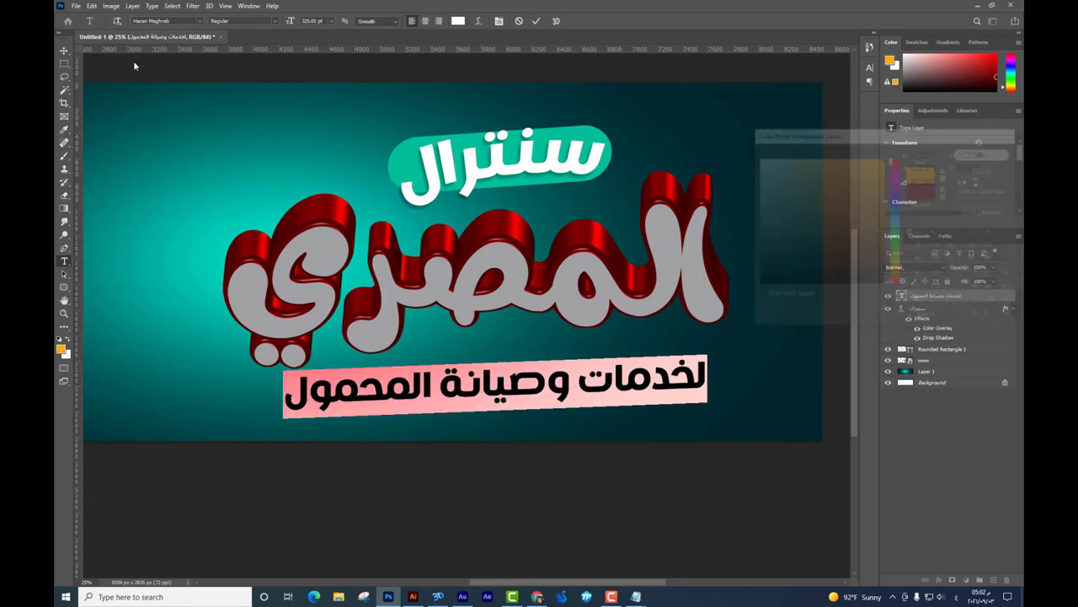
{"action": "left_click", "coordinate": [62, 51]}
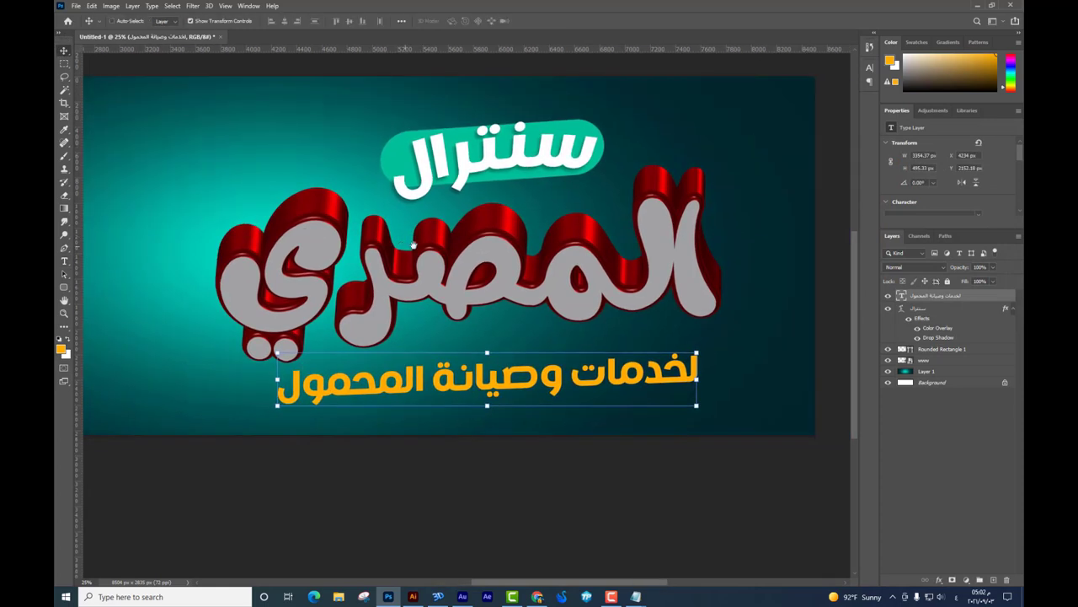
{"action": "left_click", "coordinate": [499, 257]}
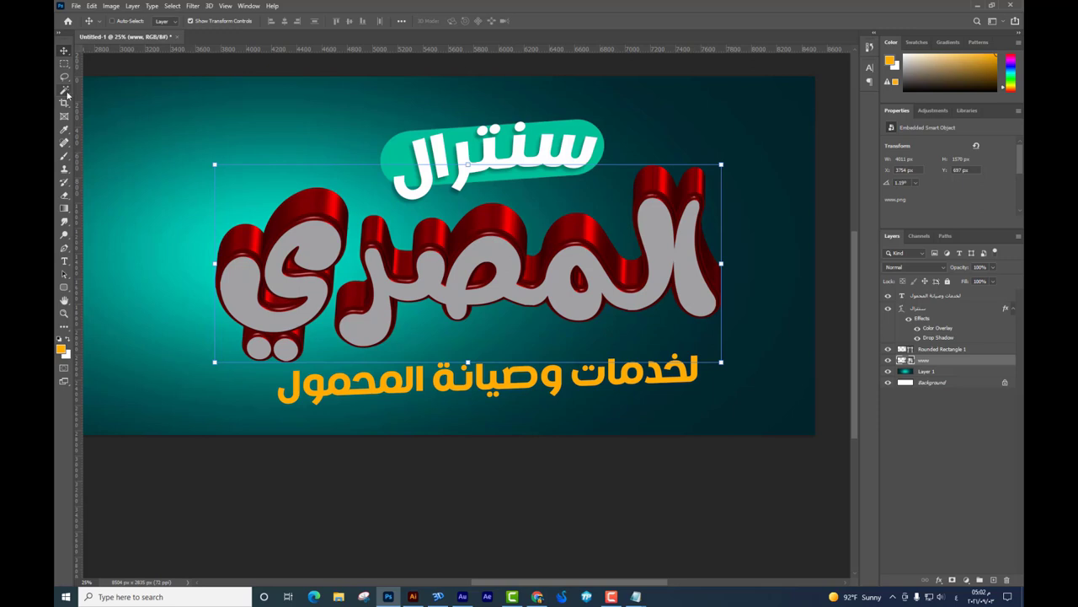
Magic-wand select the grey letter faces and dots of المصري and copy them to a new layer
{"action": "left_click", "coordinate": [66, 90]}
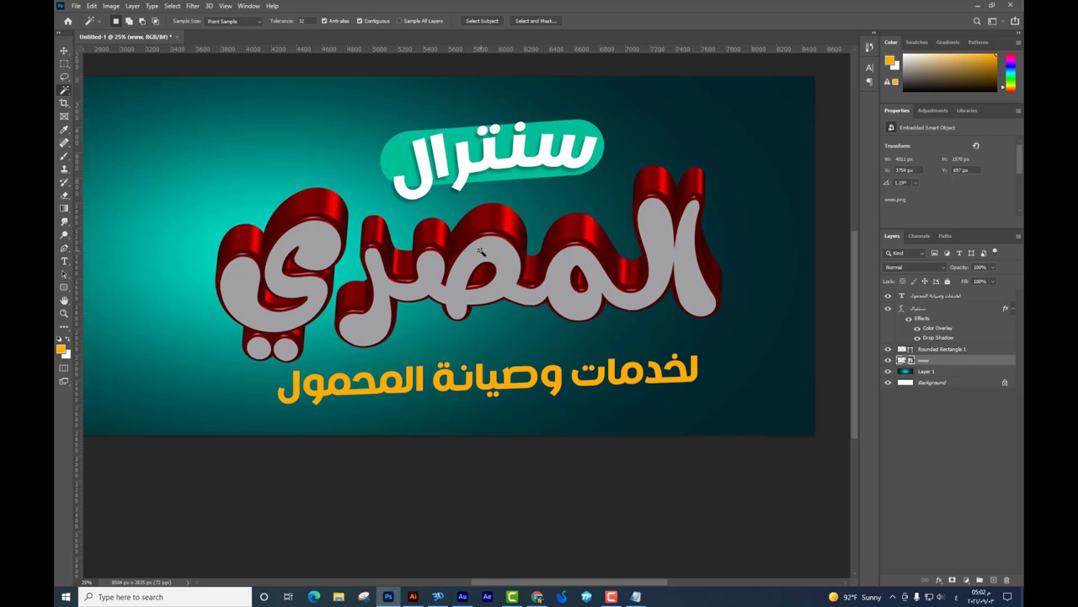
{"action": "left_click", "coordinate": [484, 251]}
{"action": "key", "text": "shift"}
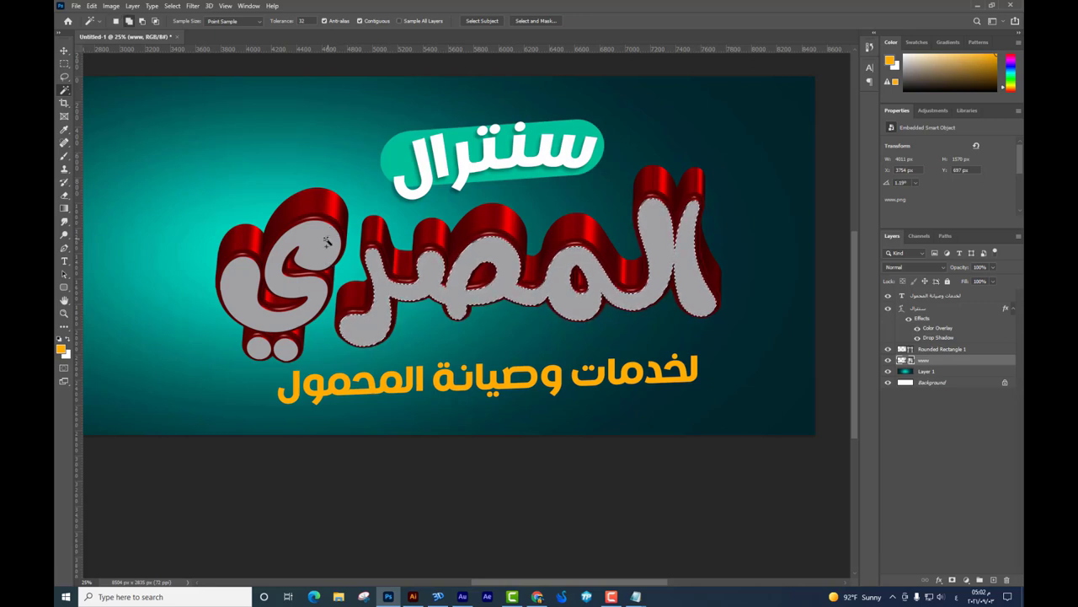
{"action": "left_click", "coordinate": [284, 240], "text": "shift"}
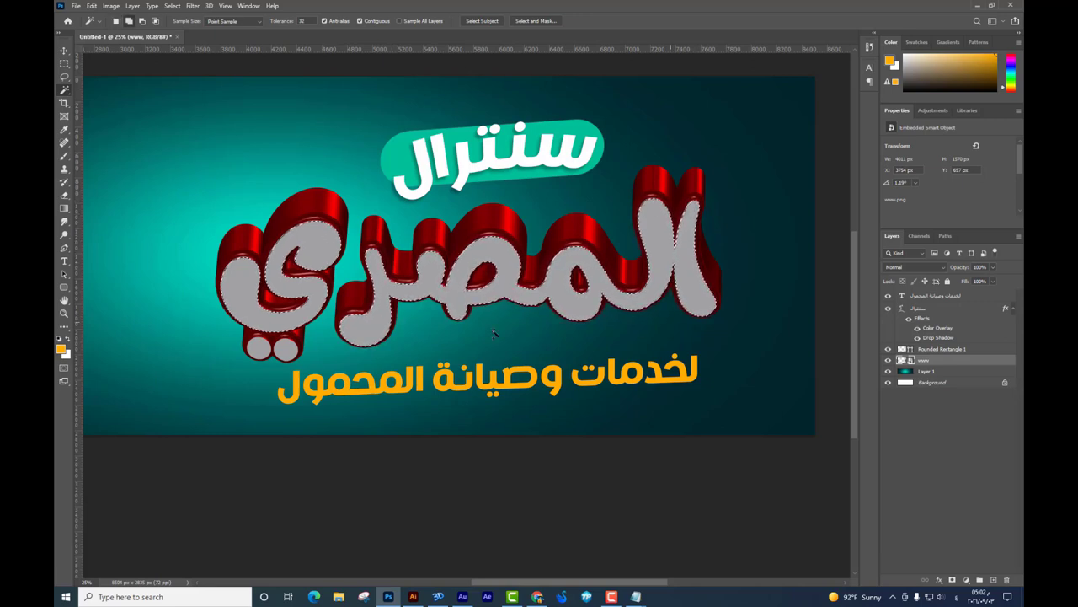
{"action": "key", "text": "ctrl+z"}
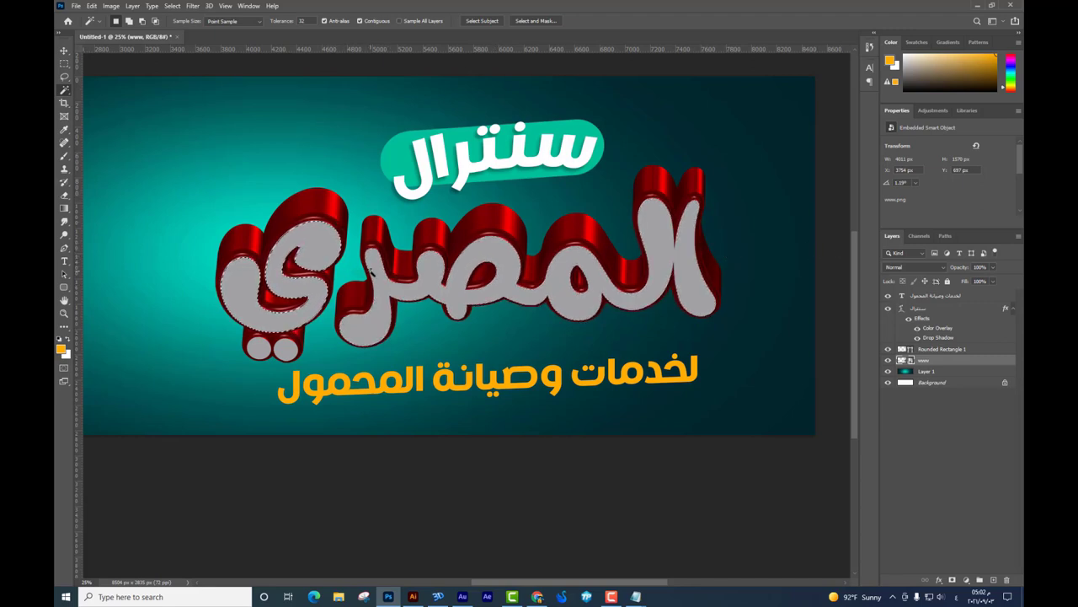
{"action": "key", "text": "shift"}
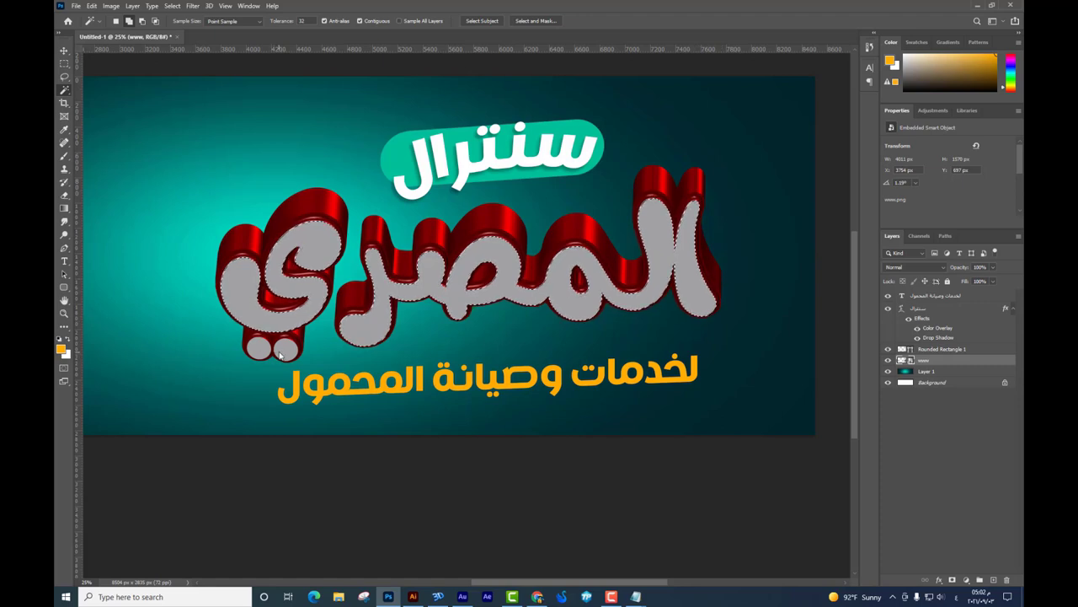
{"action": "left_click", "coordinate": [264, 352], "text": "shift"}
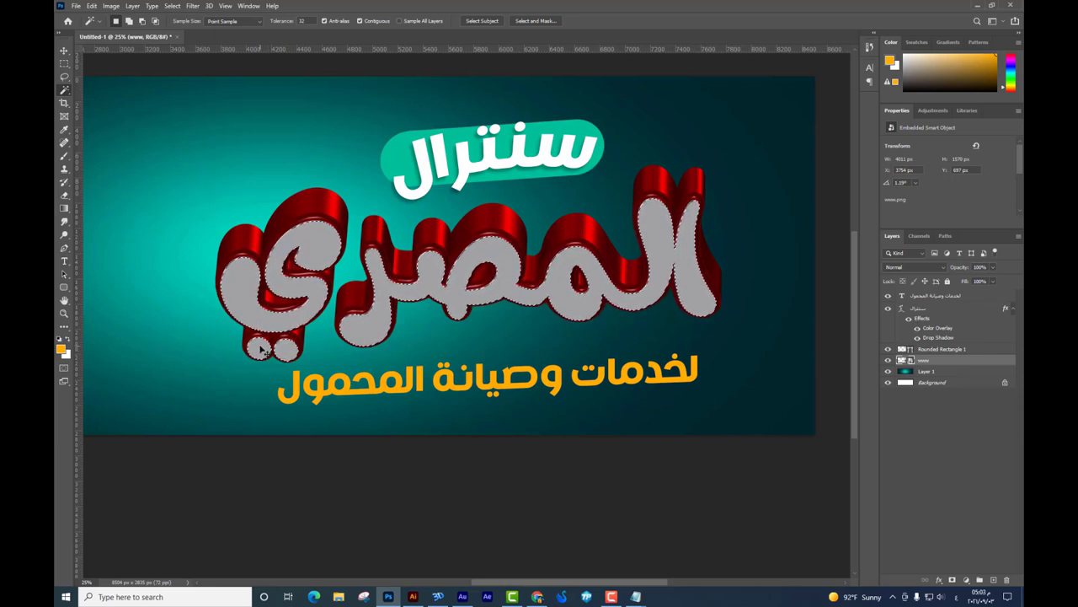
{"action": "key", "text": "ctrl+j"}
Align the copied grey-face layer exactly over the 3D title, undoing stray shifts
{"action": "left_click", "coordinate": [64, 50]}
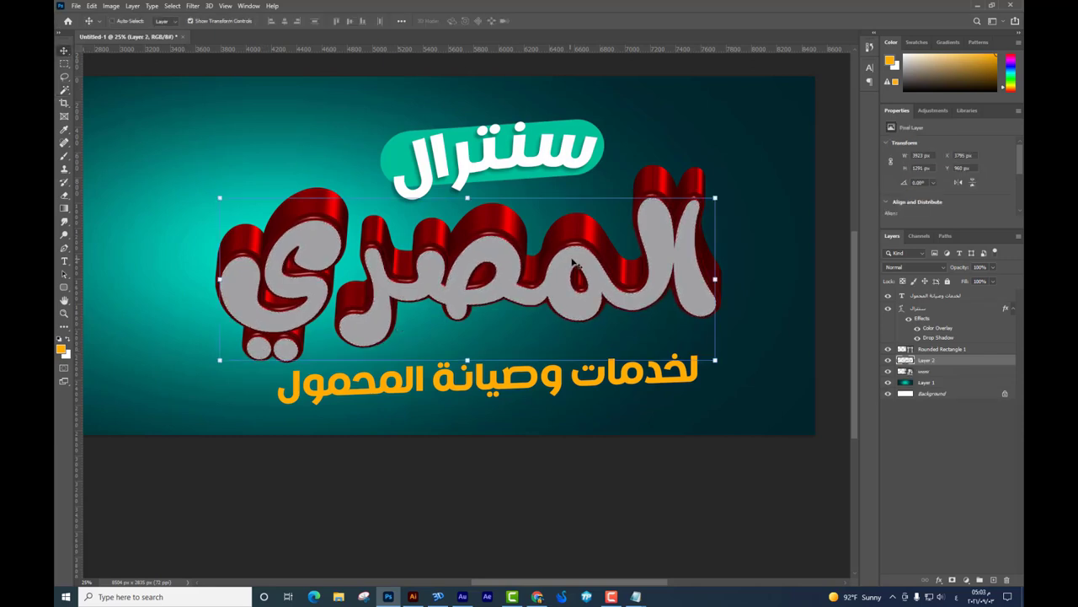
{"action": "left_click_drag", "start_coordinate": [585, 271], "coordinate": [422, 141]}
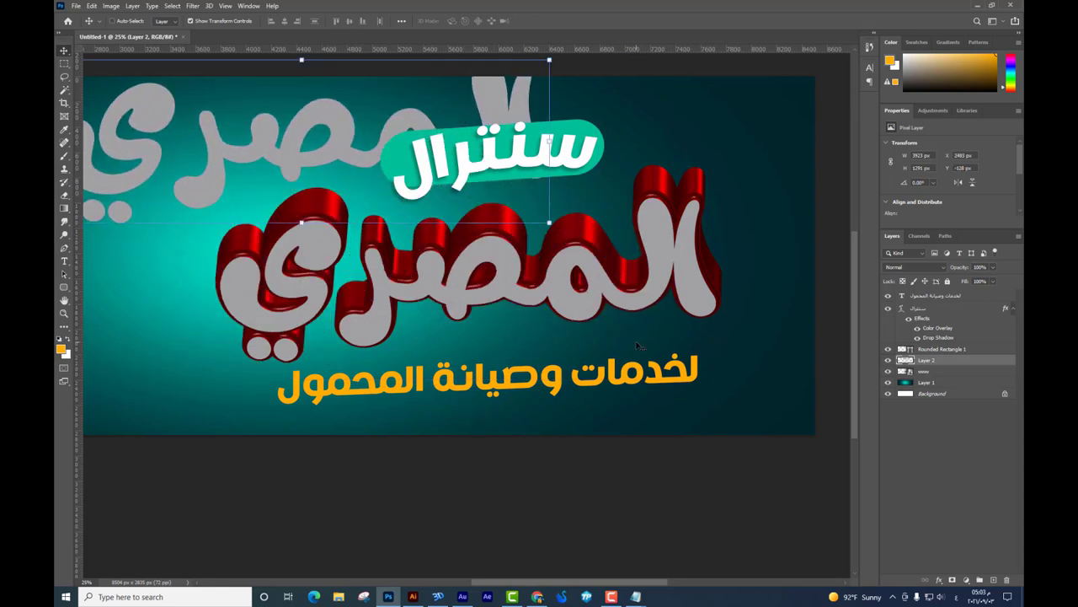
{"action": "left_click_drag", "start_coordinate": [515, 179], "coordinate": [677, 321]}
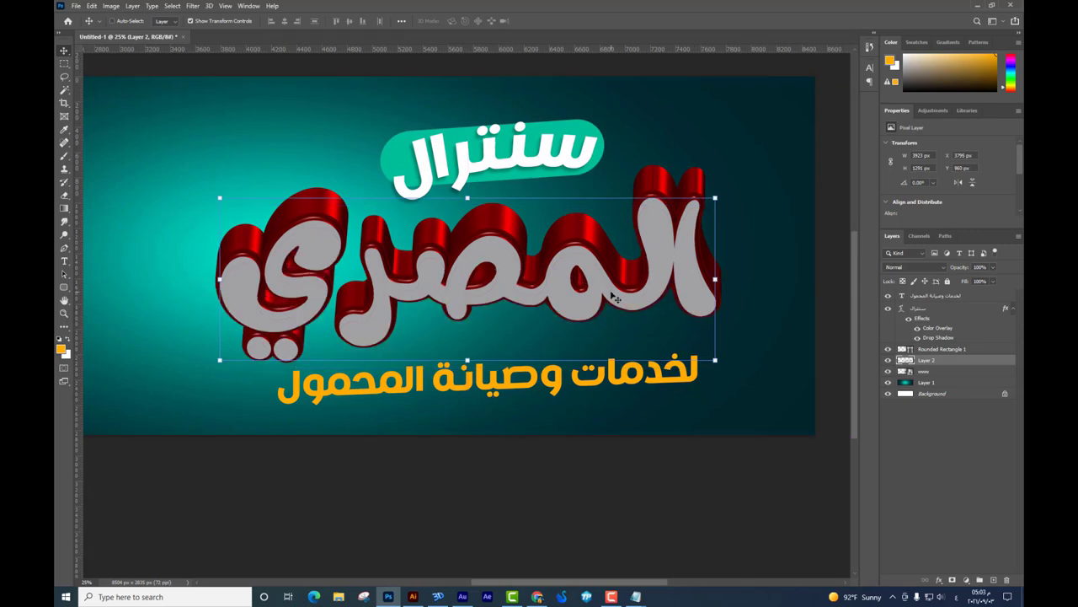
{"action": "left_click_drag", "start_coordinate": [616, 298], "coordinate": [617, 319]}
{"action": "key", "text": "ctrl+z"}
{"action": "left_click_drag", "start_coordinate": [651, 304], "coordinate": [662, 318]}
{"action": "key", "text": "ctrl+z"}
Add a ffba00 orange Color Overlay to the المصري letter layer through Blending Options
{"action": "right_click", "coordinate": [931, 361]}
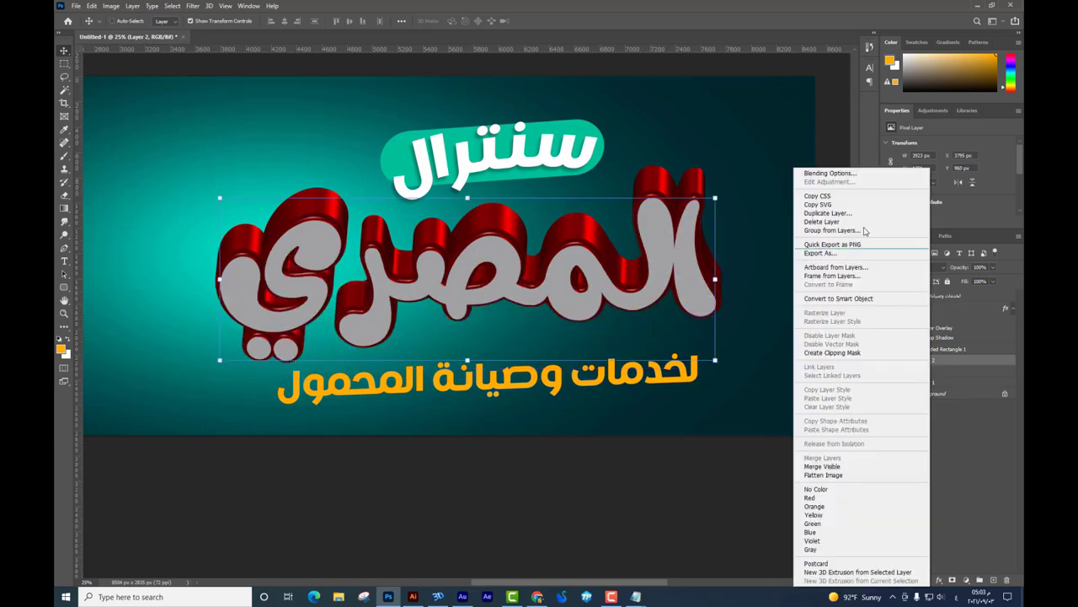
{"action": "left_click", "coordinate": [838, 175]}
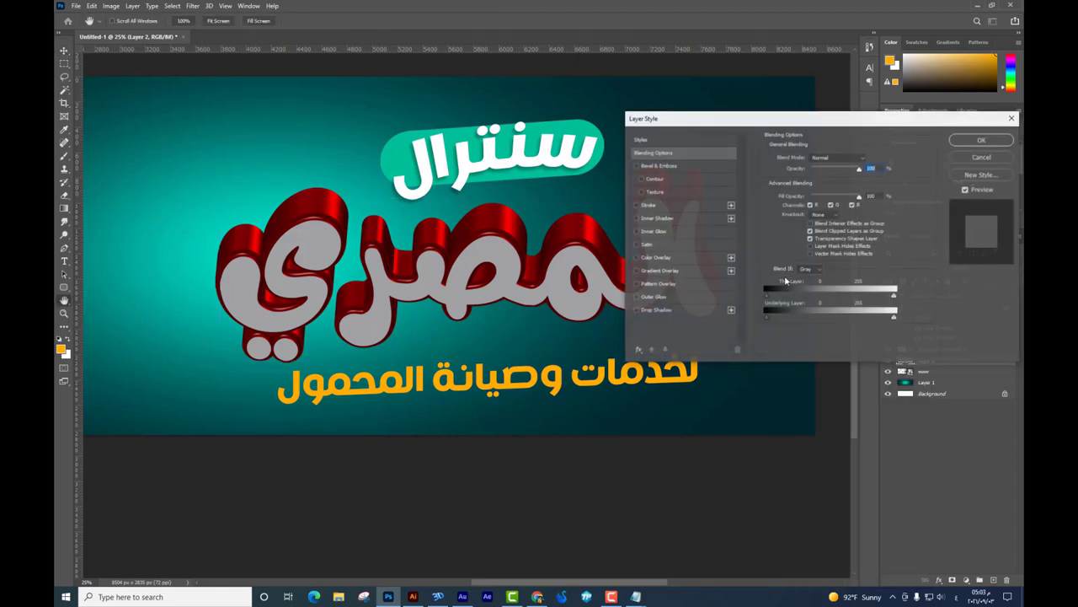
{"action": "left_click", "coordinate": [654, 258]}
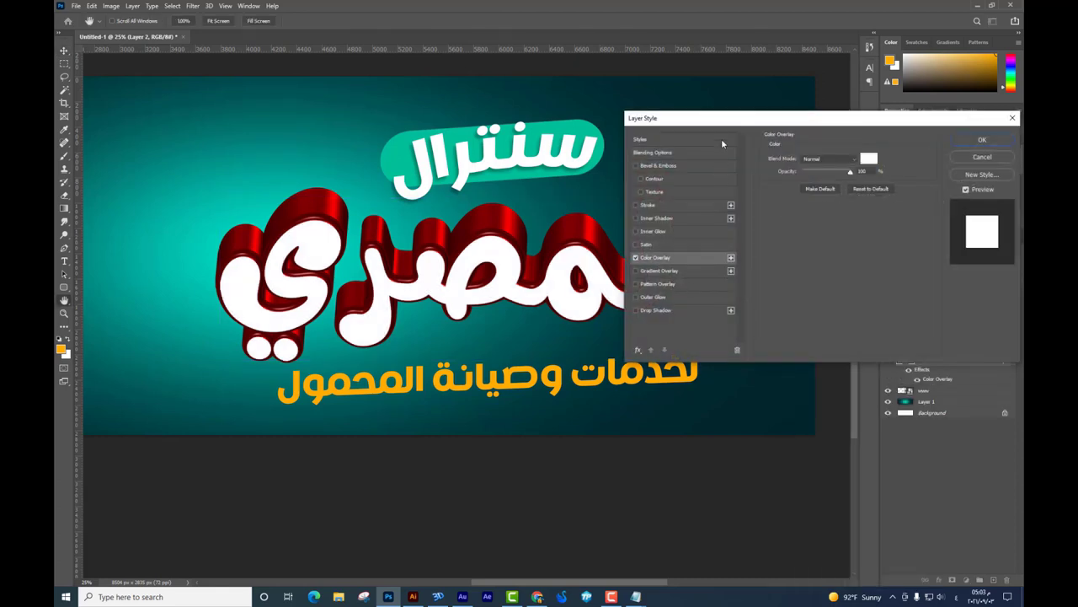
{"action": "left_click_drag", "start_coordinate": [726, 123], "coordinate": [780, 146]}
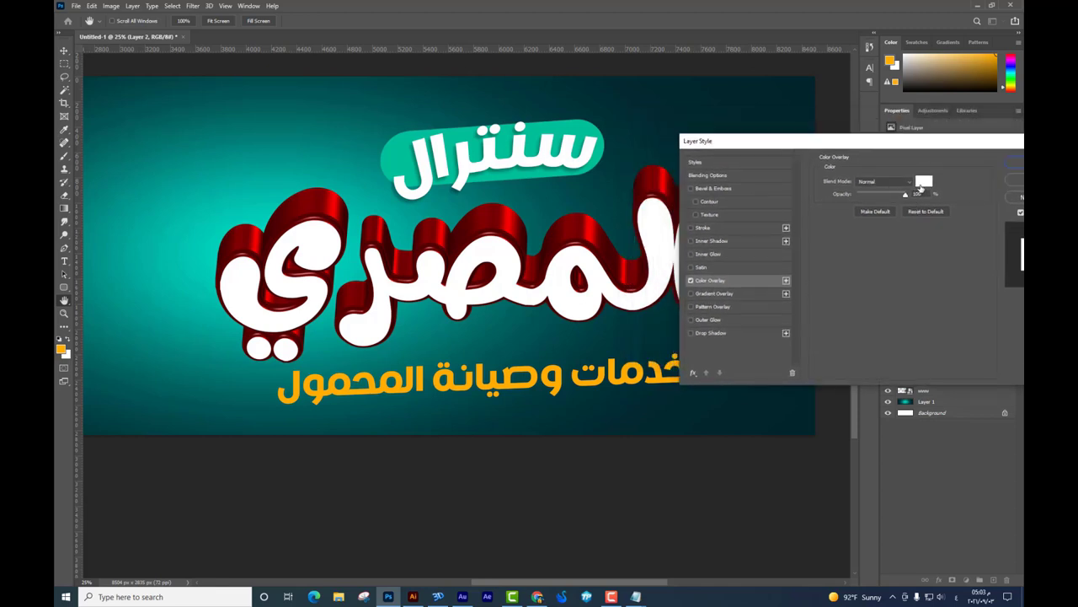
{"action": "left_click", "coordinate": [921, 185]}
{"action": "type", "text": "ffba00"}
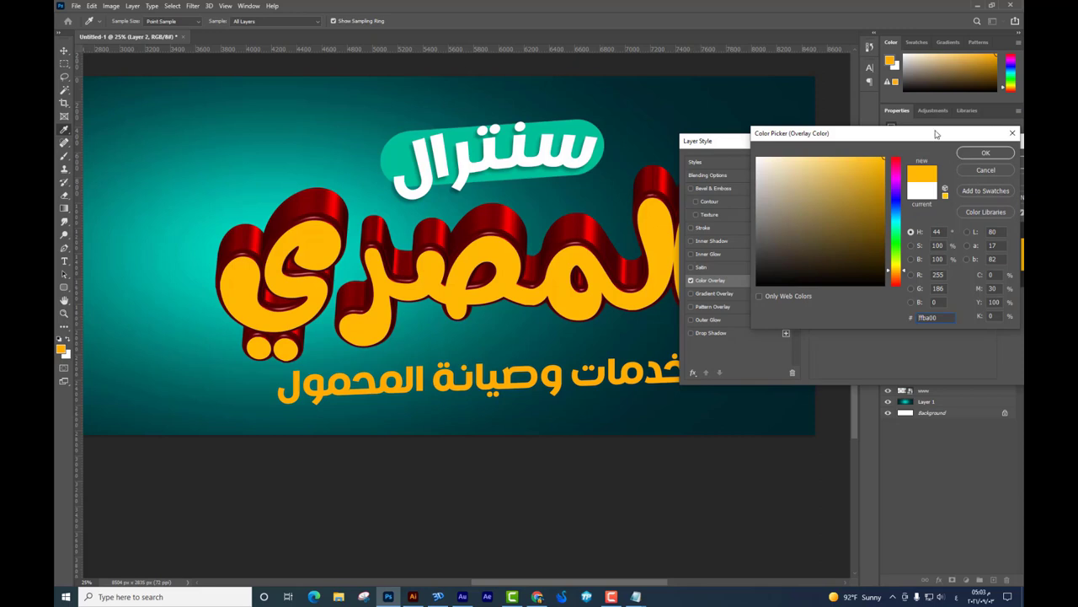
{"action": "key", "text": "Return"}
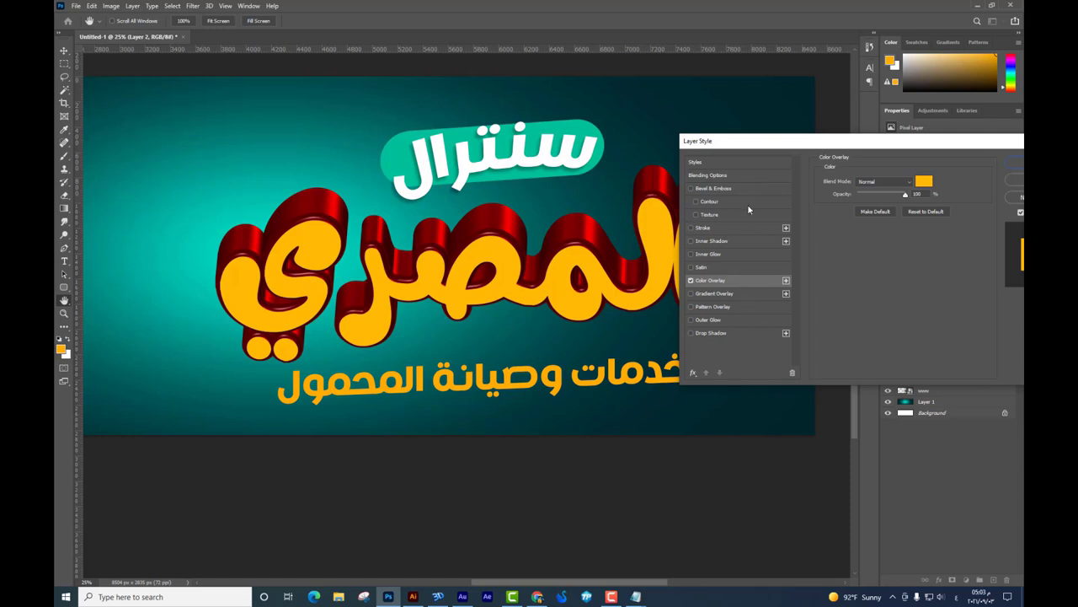
Enable Bevel & Emboss on the lettering and rough in its size, highlight, angle and depth
{"action": "left_click", "coordinate": [716, 189]}
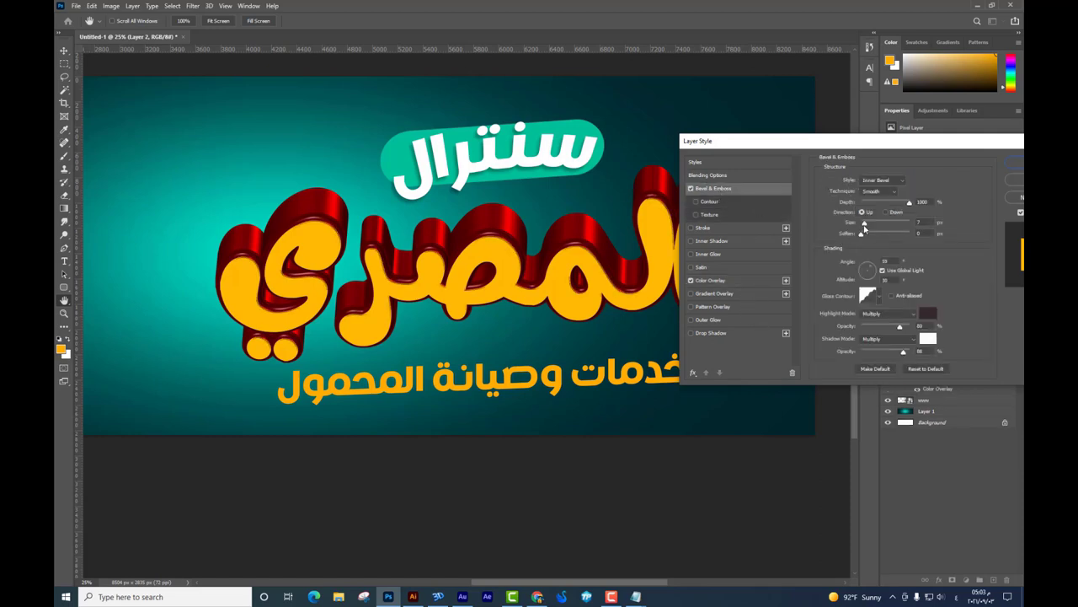
{"action": "left_click_drag", "start_coordinate": [865, 226], "coordinate": [885, 223]}
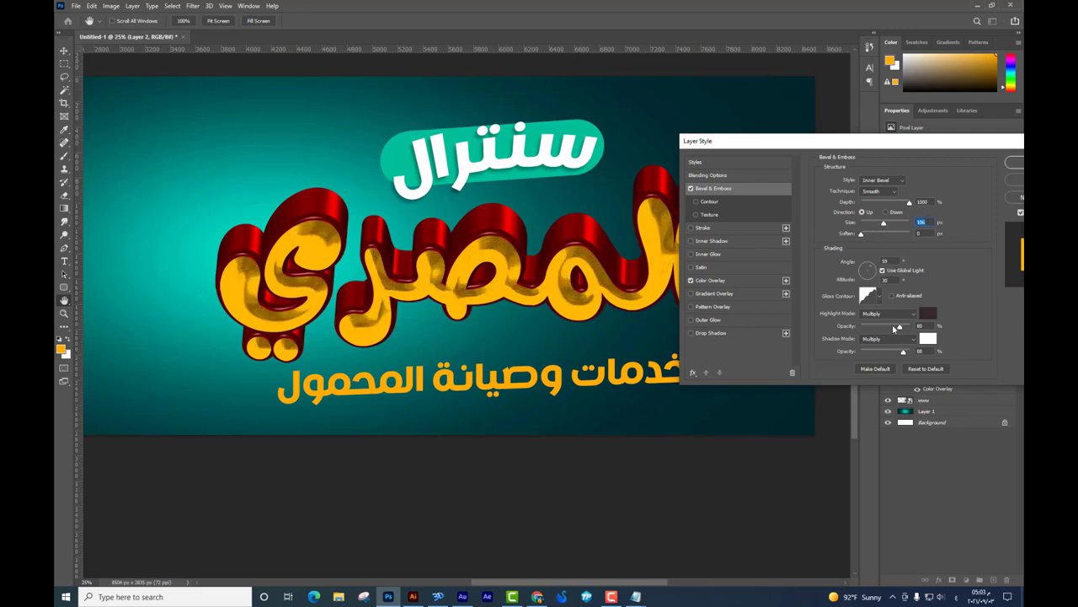
{"action": "left_click_drag", "start_coordinate": [889, 329], "coordinate": [880, 328]}
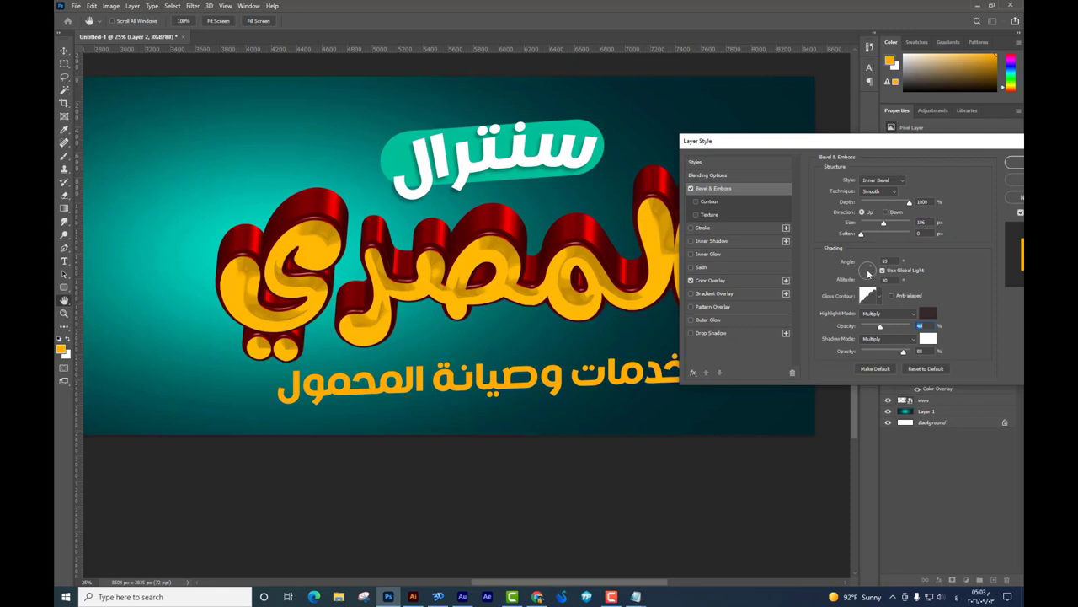
{"action": "left_click_drag", "start_coordinate": [869, 274], "coordinate": [867, 271]}
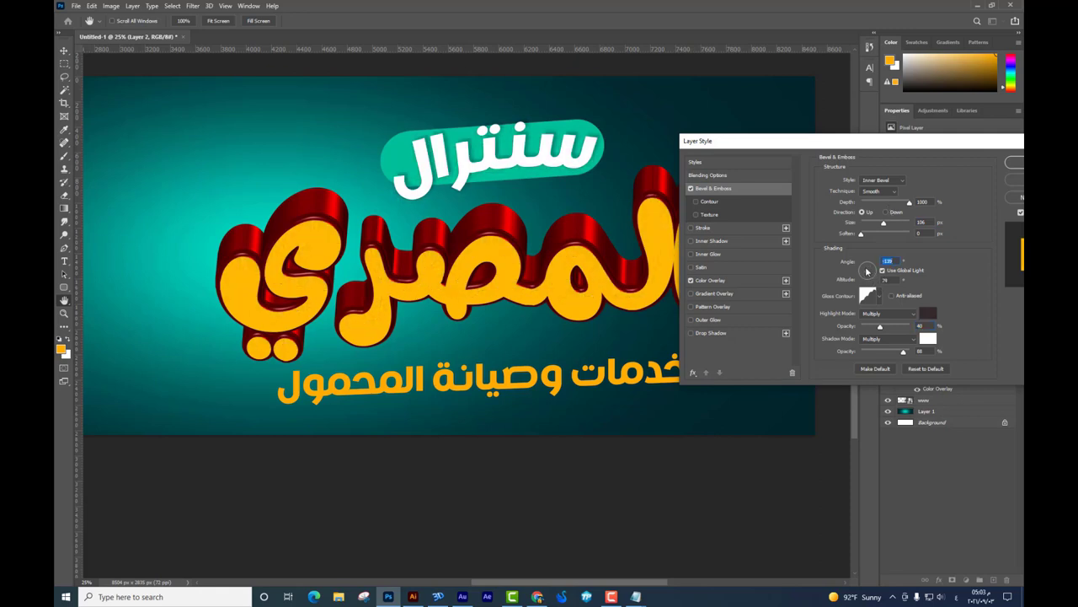
{"action": "mouse_move", "coordinate": [909, 203]}
{"action": "left_mouse_down"}
{"action": "mouse_move", "coordinate": [872, 204]}
{"action": "mouse_move", "coordinate": [882, 204]}
{"action": "left_mouse_up"}
Set the bevel's gloss contour to the Cone preset
{"action": "left_click", "coordinate": [867, 295]}
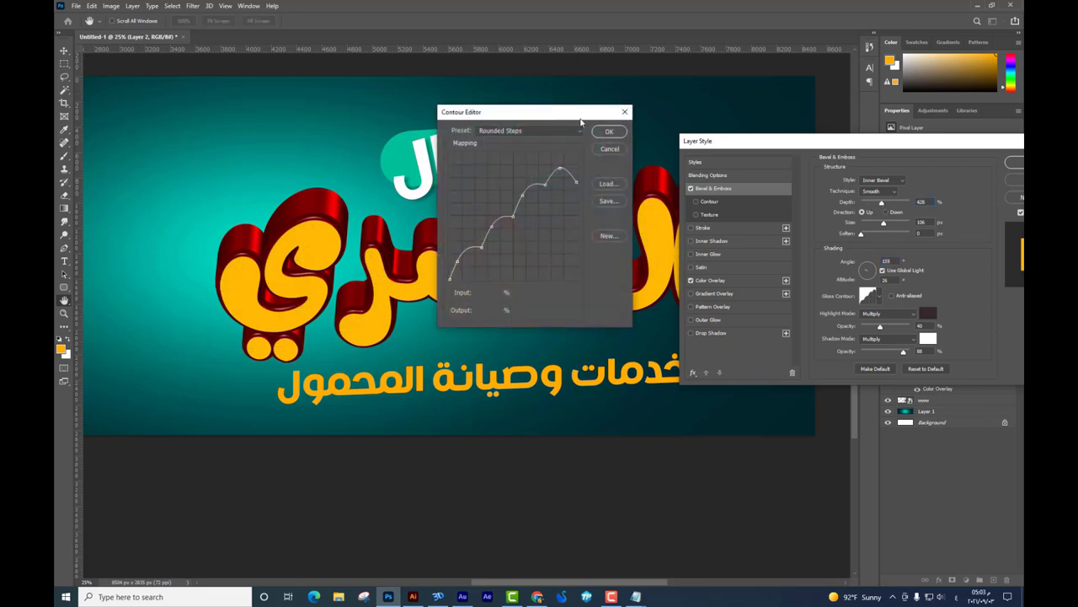
{"action": "left_click_drag", "start_coordinate": [580, 122], "coordinate": [784, 111]}
{"action": "left_click", "coordinate": [742, 118]}
{"action": "left_click", "coordinate": [746, 152]}
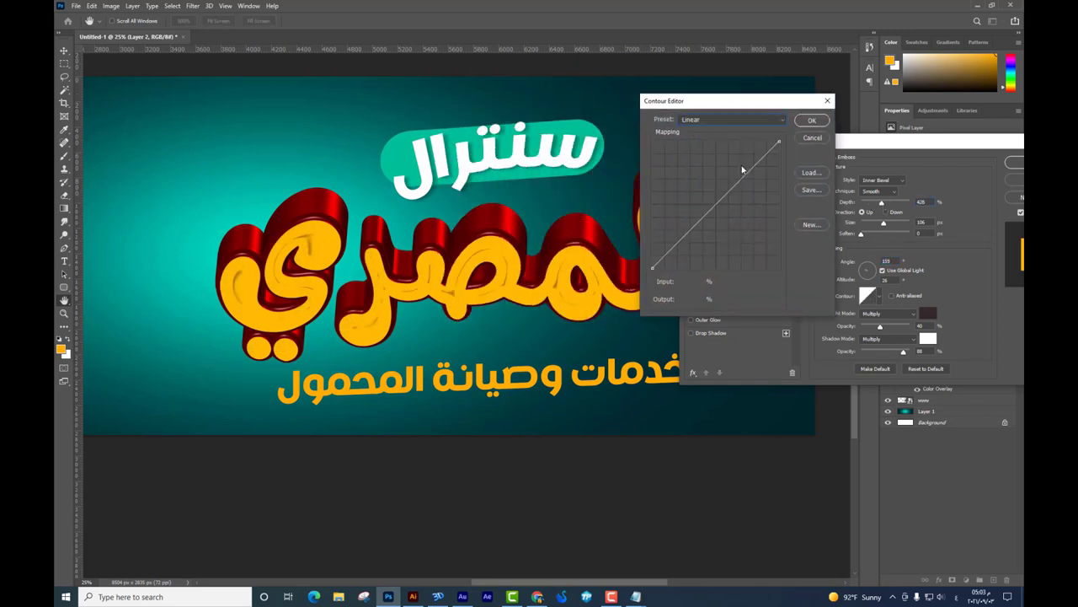
{"action": "key", "text": "Down"}
{"action": "key", "text": "Down"}
{"action": "key", "text": "Up"}
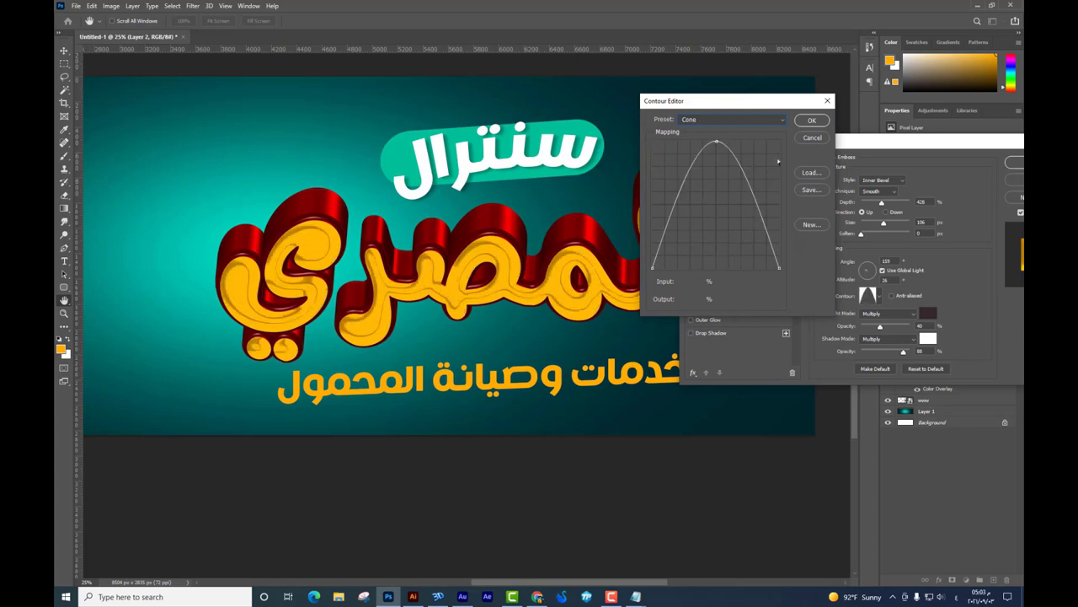
{"action": "left_click", "coordinate": [812, 119]}
Set bevel size to 76 px, highlight orange, shadow opacity lower, depth 573%
{"action": "left_click_drag", "start_coordinate": [885, 224], "coordinate": [870, 224]}
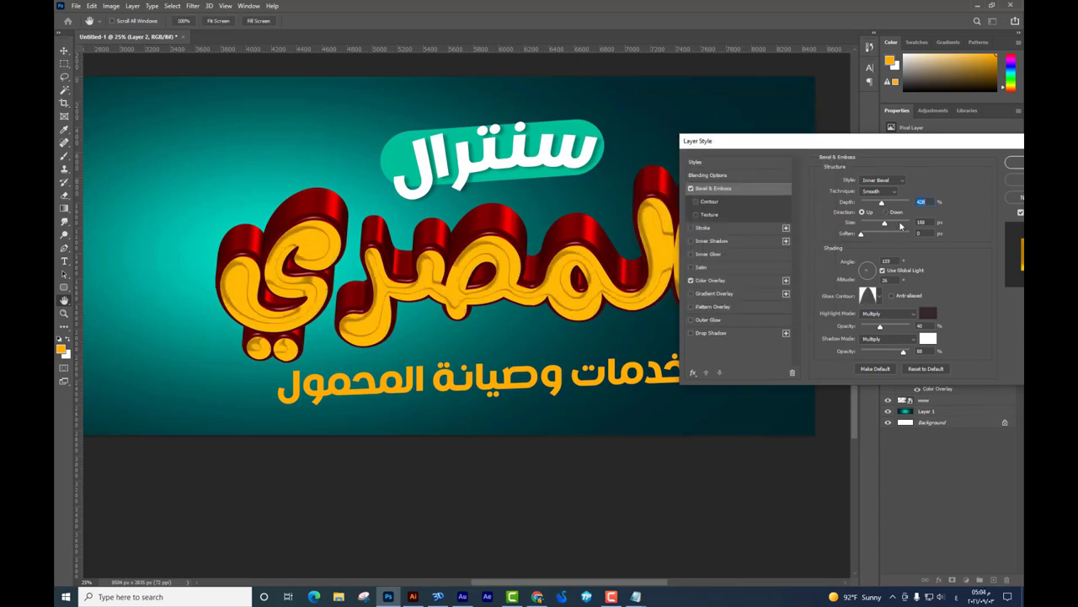
{"action": "left_click", "coordinate": [880, 225]}
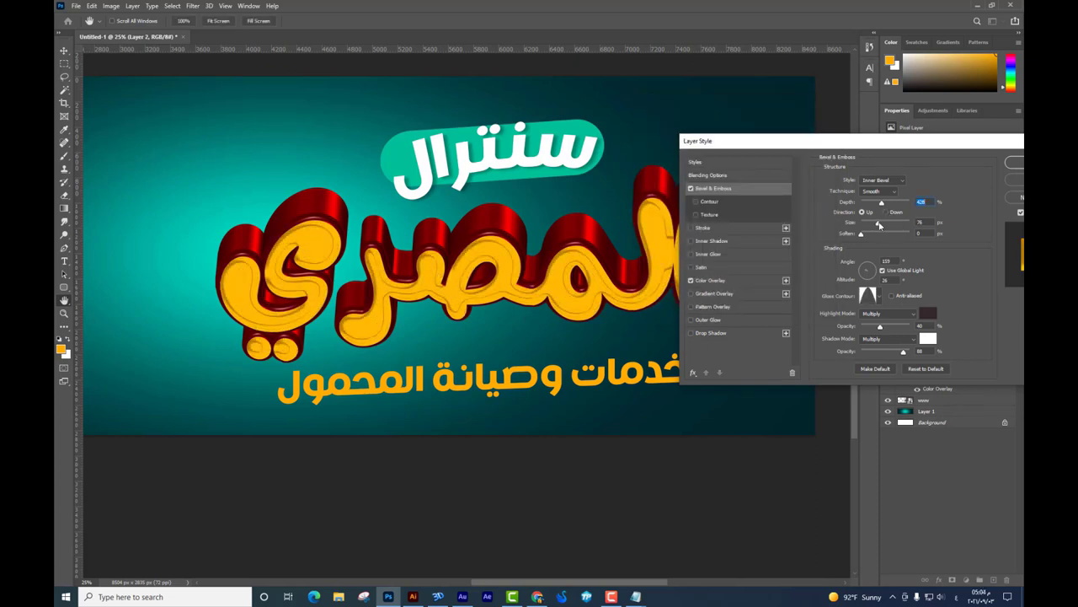
{"action": "left_click", "coordinate": [924, 313]}
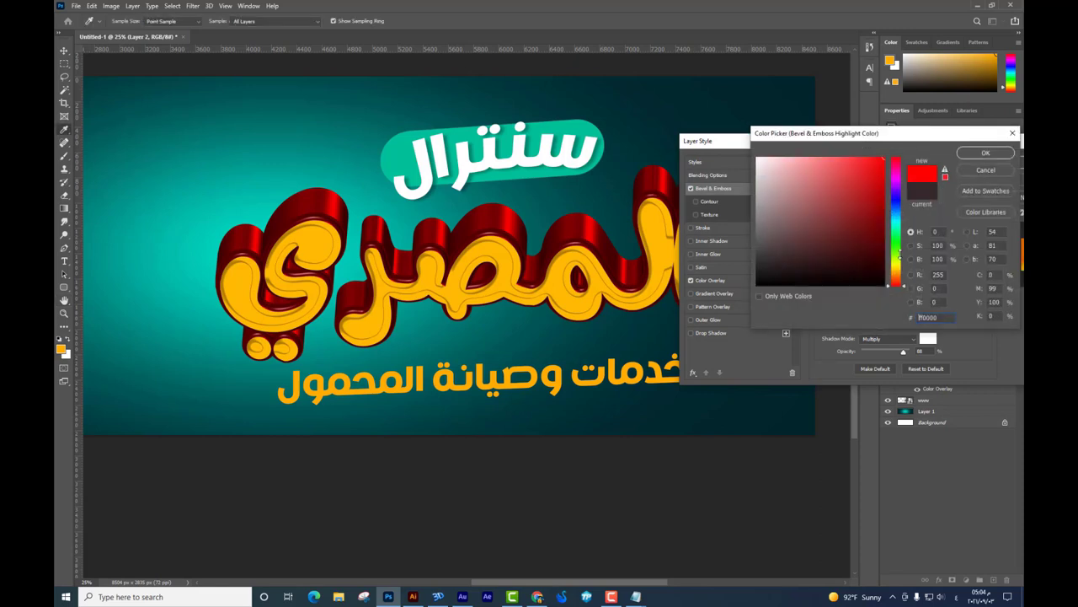
{"action": "left_click", "coordinate": [898, 280]}
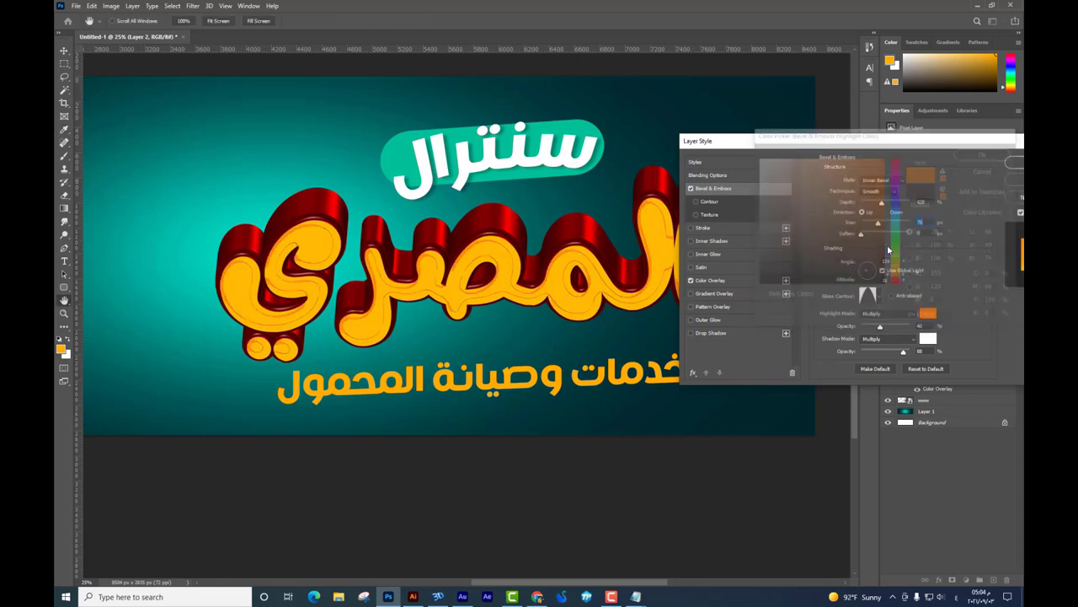
{"action": "key", "text": "Return"}
{"action": "left_click_drag", "start_coordinate": [896, 352], "coordinate": [882, 355]}
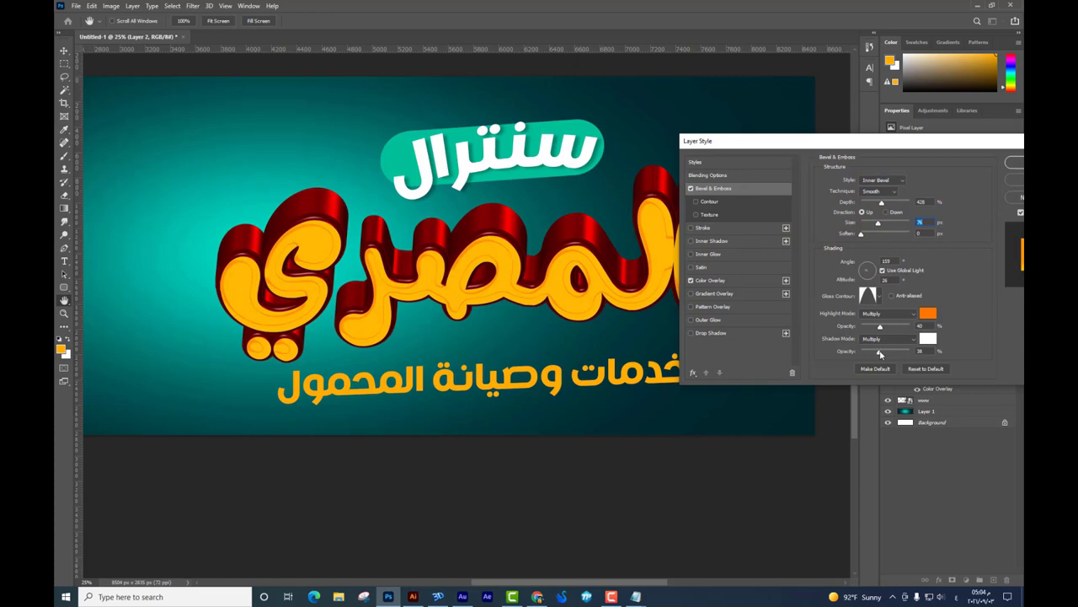
{"action": "left_click", "coordinate": [881, 355]}
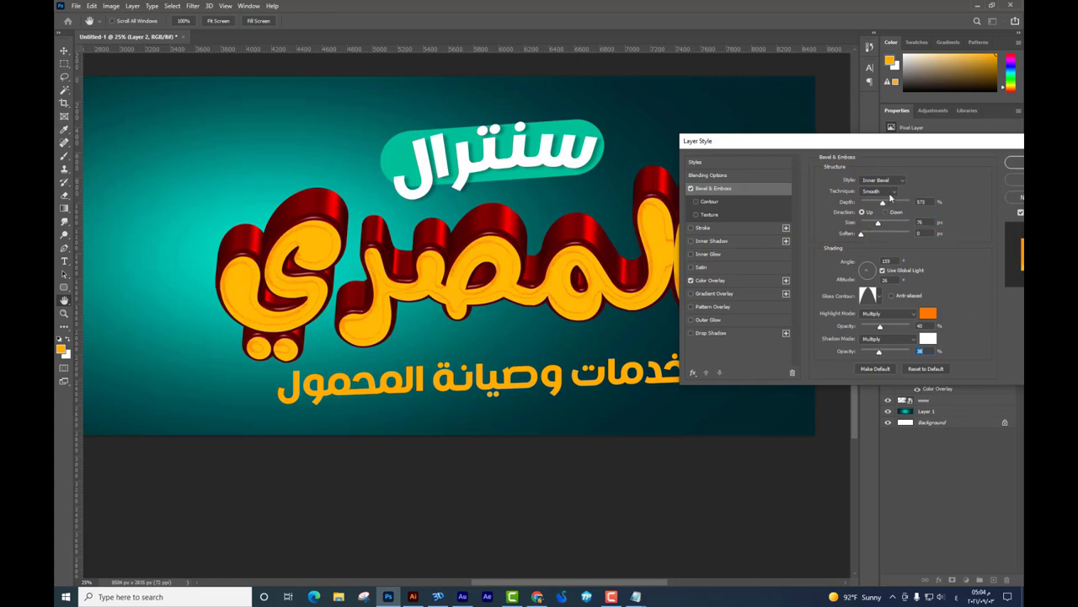
{"action": "left_click_drag", "start_coordinate": [887, 205], "coordinate": [890, 203]}
Review the bevel style options and keep Inner Bevel
{"action": "left_click", "coordinate": [885, 180]}
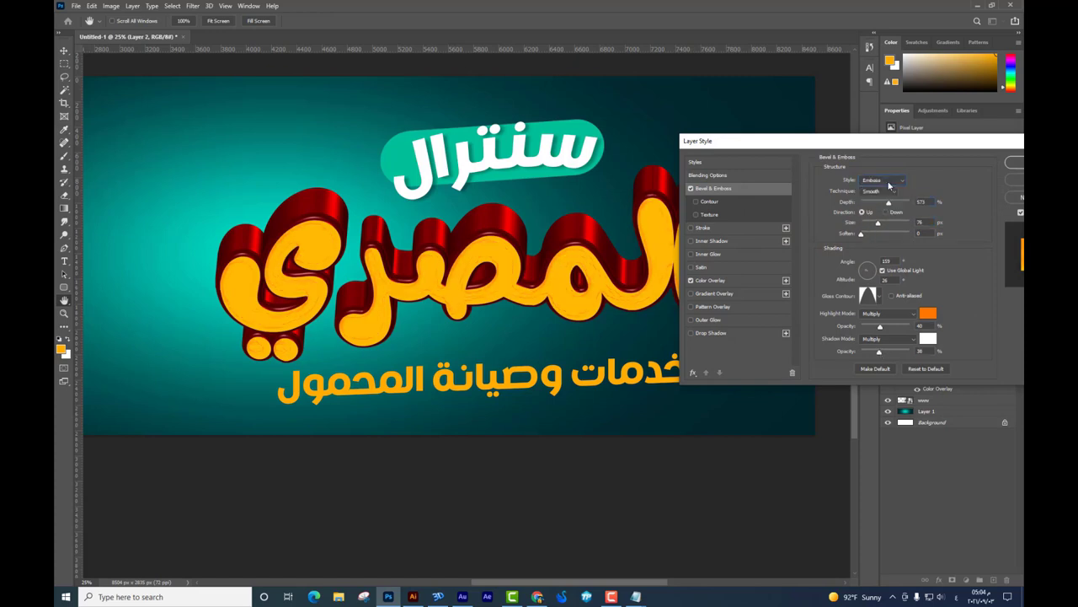
{"action": "scroll", "coordinate": [889, 184], "scroll_direction": "down", "scroll_amount": 2}
{"action": "scroll", "coordinate": [889, 184], "scroll_direction": "up", "scroll_amount": 2}
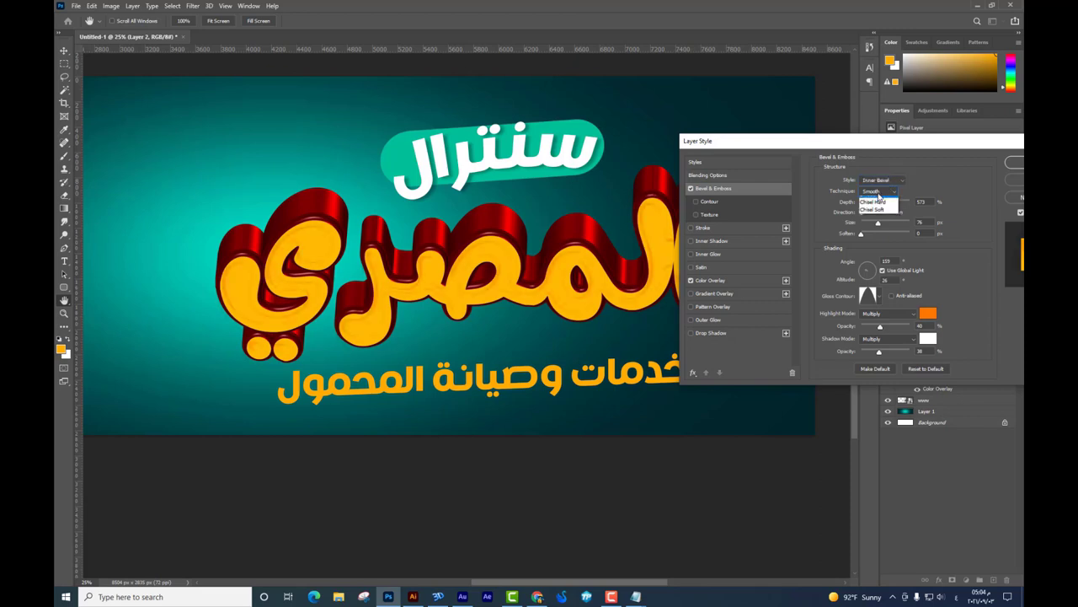
{"action": "scroll", "coordinate": [879, 192], "scroll_direction": "down", "scroll_amount": 1}
{"action": "scroll", "coordinate": [880, 192], "scroll_direction": "down", "scroll_amount": 1}
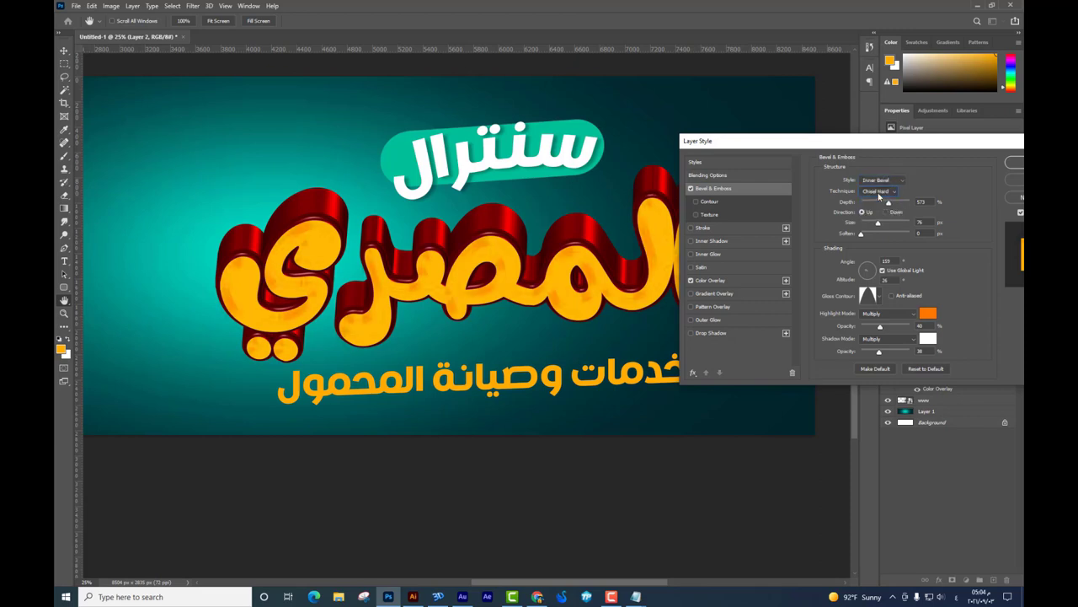
{"action": "scroll", "coordinate": [879, 197], "scroll_direction": "up", "scroll_amount": 1}
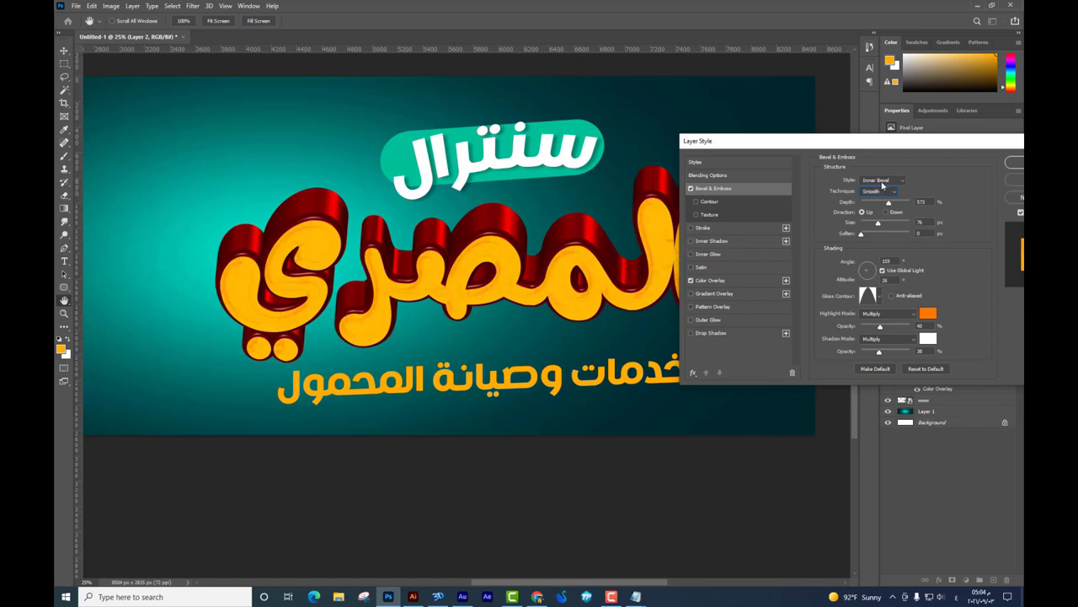
{"action": "left_click", "coordinate": [882, 184]}
Widen the bevel to about 191 px, with 100% highlight opacity and a yellow highlight
{"action": "mouse_move", "coordinate": [879, 223]}
{"action": "left_mouse_down"}
{"action": "mouse_move", "coordinate": [901, 222]}
{"action": "mouse_move", "coordinate": [879, 224]}
{"action": "left_mouse_up"}
{"action": "left_click_drag", "start_coordinate": [882, 327], "coordinate": [915, 327]}
{"action": "left_click_drag", "start_coordinate": [870, 272], "coordinate": [869, 271]}
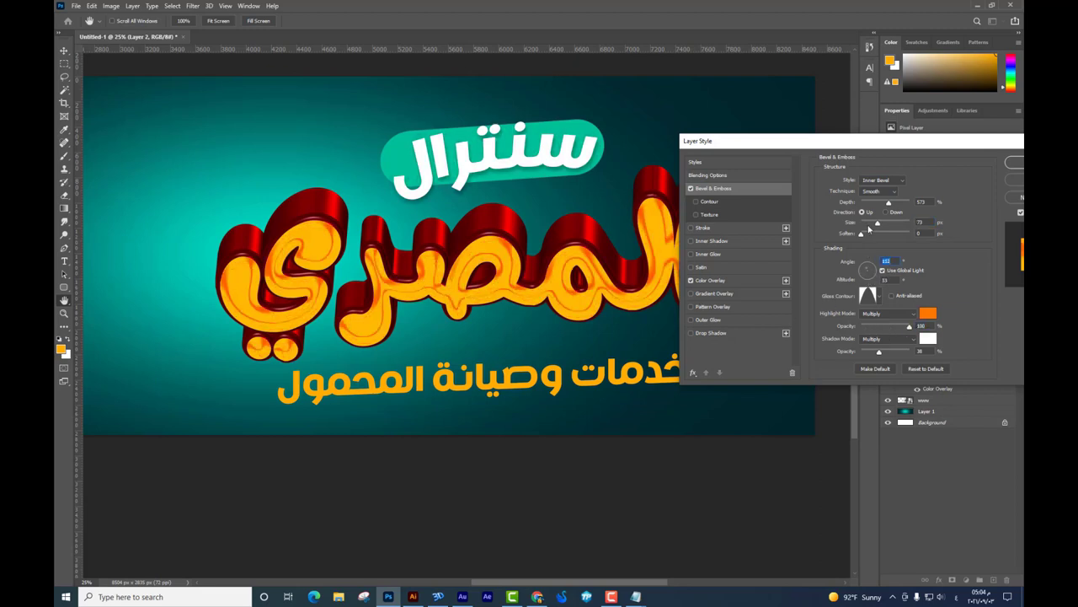
{"action": "left_click", "coordinate": [927, 314]}
{"action": "left_click_drag", "start_coordinate": [900, 274], "coordinate": [897, 271]}
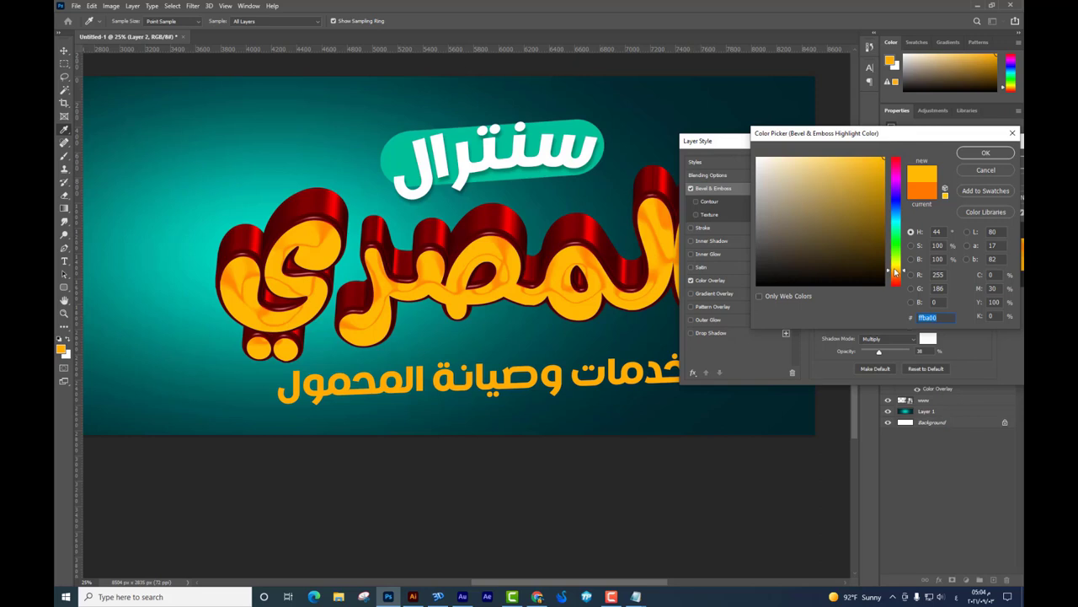
{"action": "left_click_drag", "start_coordinate": [895, 273], "coordinate": [897, 270]}
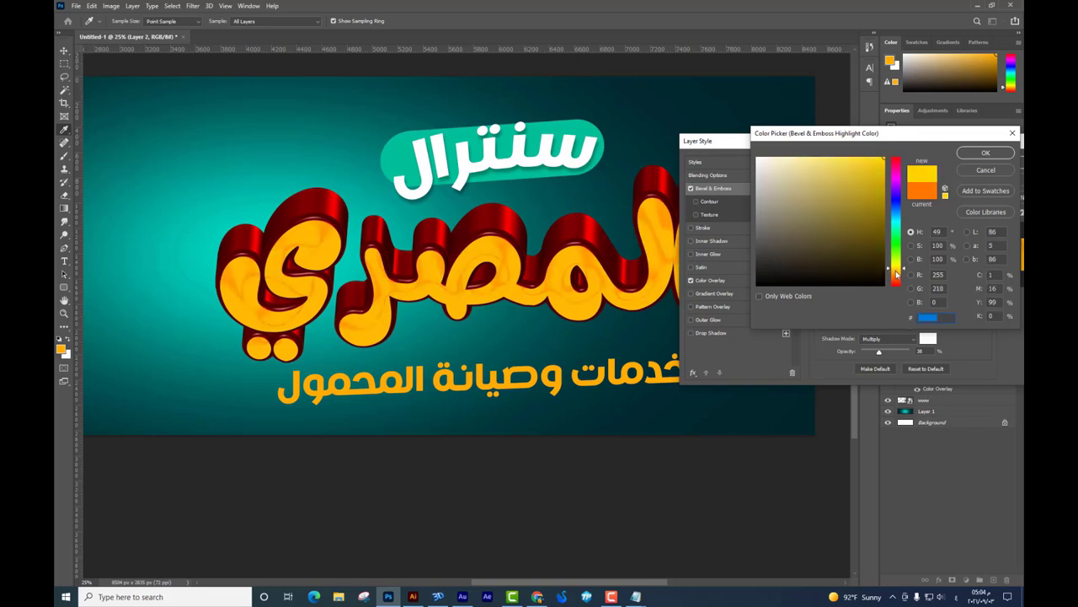
{"action": "left_click_drag", "start_coordinate": [897, 270], "coordinate": [897, 266]}
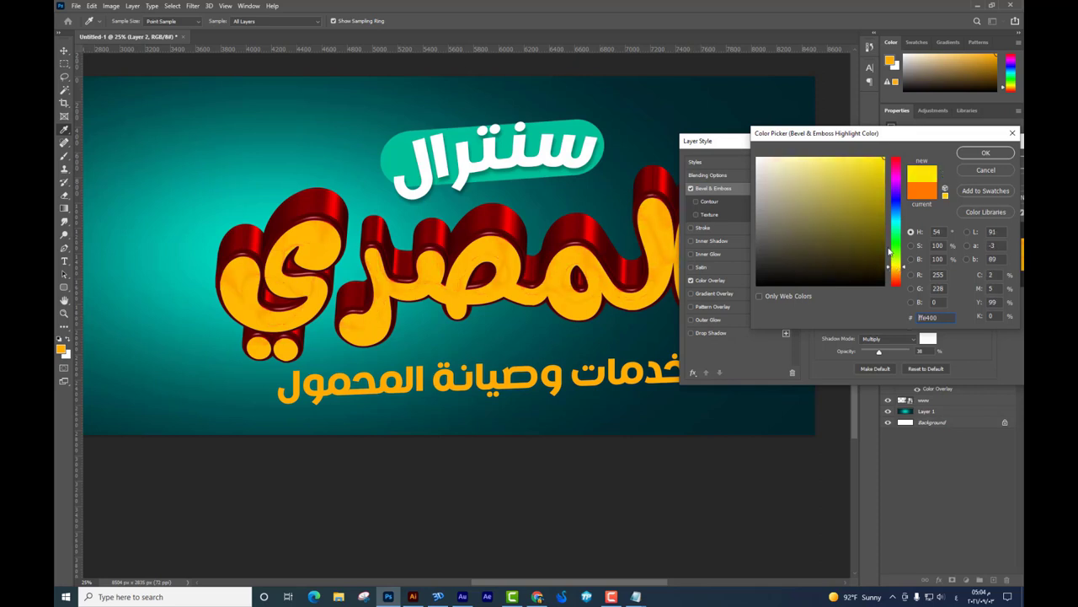
{"action": "key", "text": "Return"}
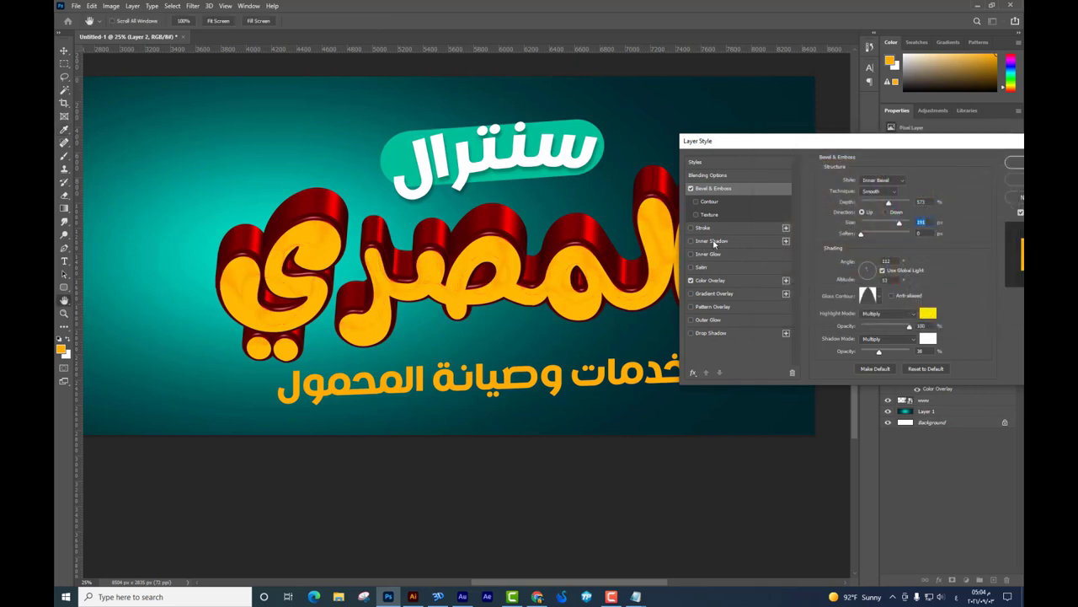
Try an outline stroke on the lettering, then remove it
{"action": "left_click", "coordinate": [703, 228]}
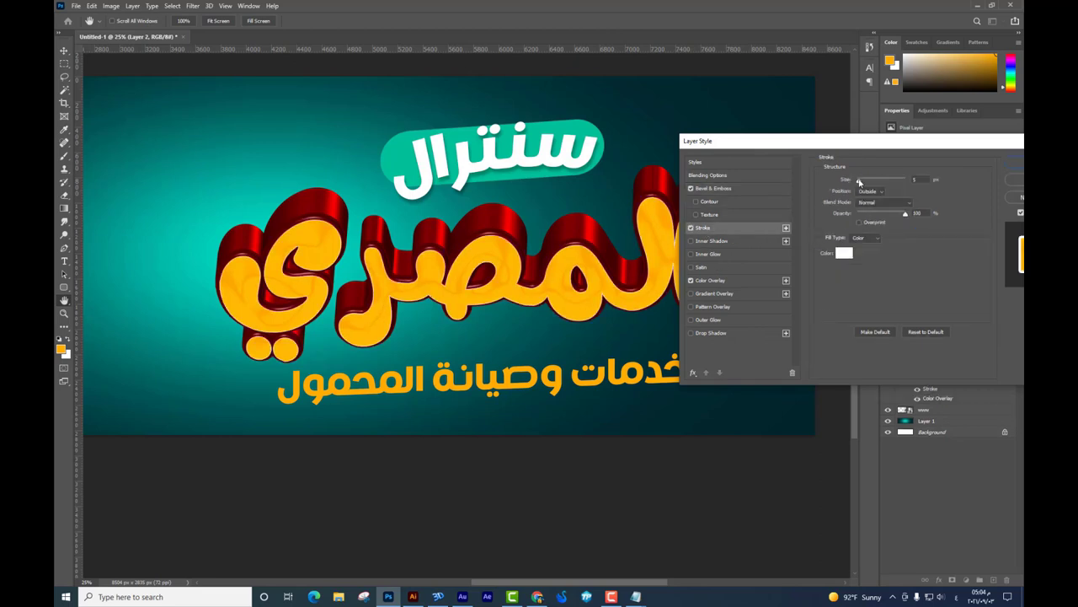
{"action": "left_click_drag", "start_coordinate": [858, 181], "coordinate": [856, 182]}
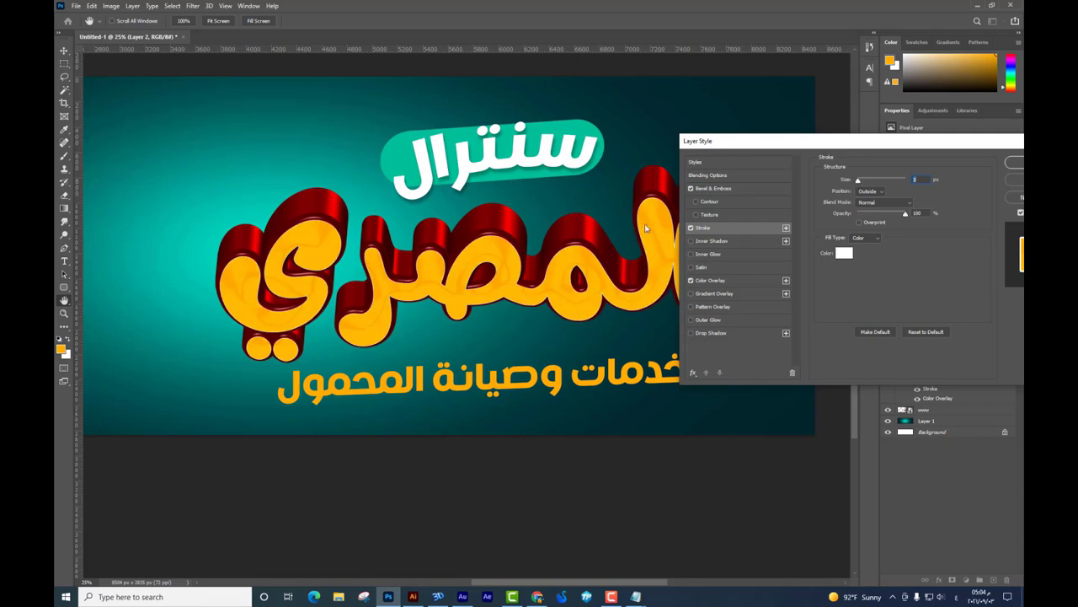
{"action": "left_click", "coordinate": [692, 228]}
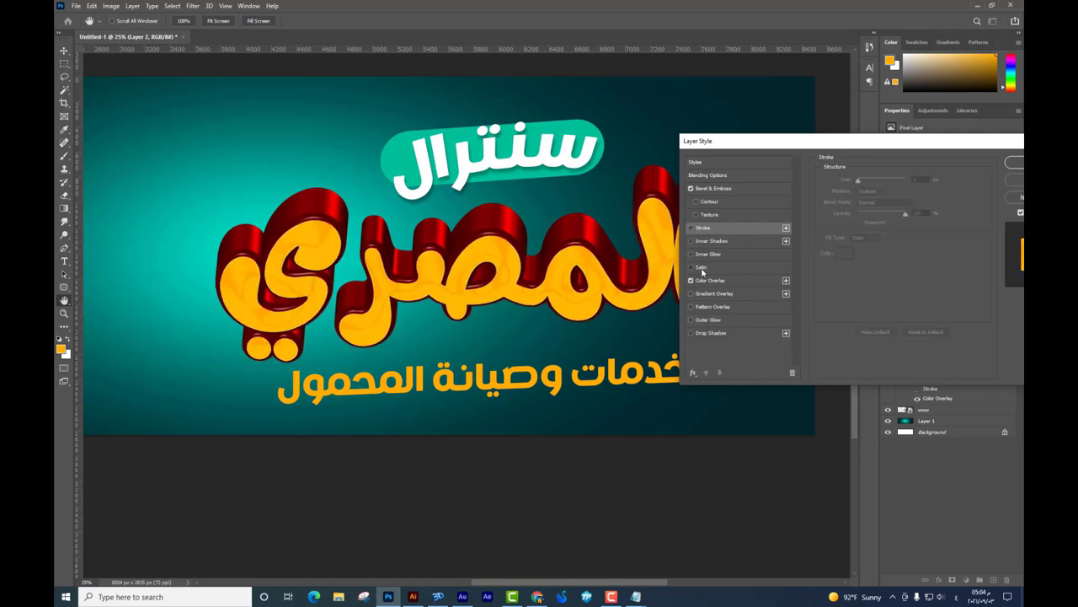
Add a Satin effect to the lettering coloured orange ff9000
{"action": "left_click", "coordinate": [701, 267]}
{"action": "left_click", "coordinate": [923, 181]}
{"action": "left_click", "coordinate": [883, 158]}
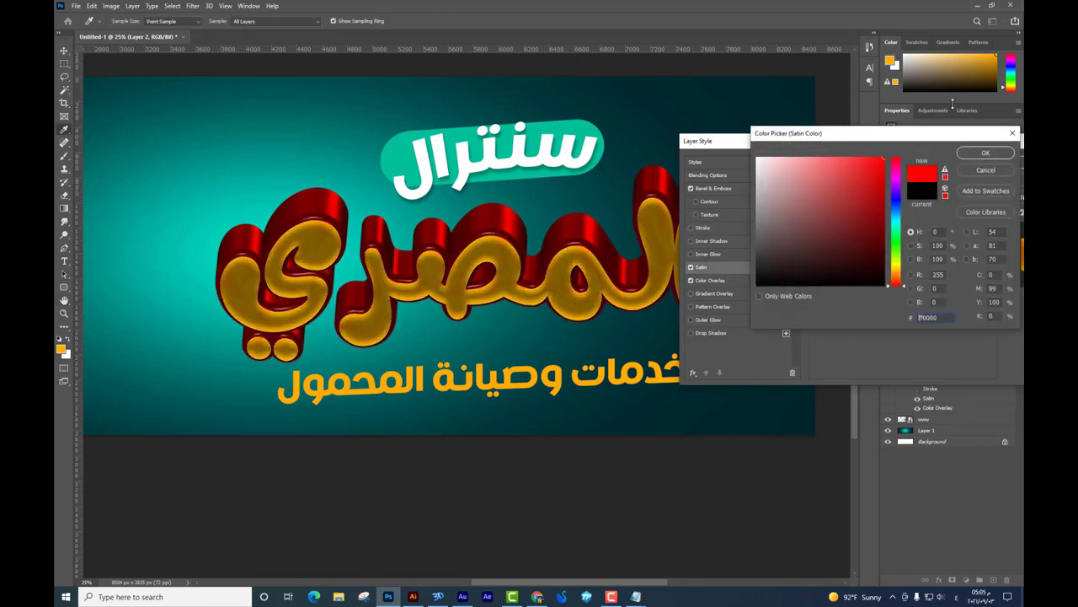
{"action": "left_click", "coordinate": [897, 270]}
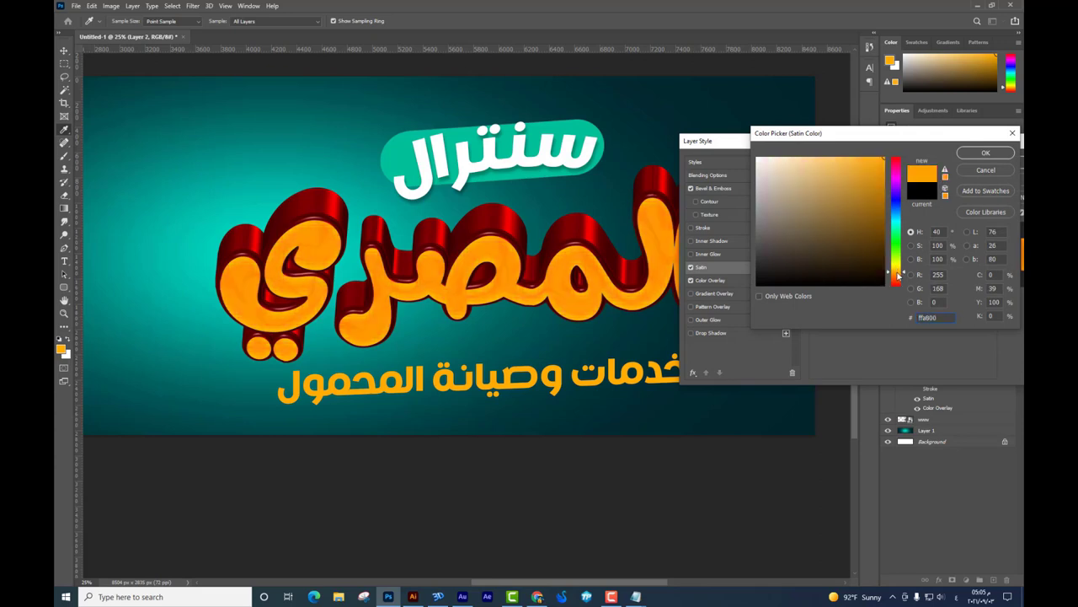
{"action": "left_click_drag", "start_coordinate": [899, 270], "coordinate": [899, 275]}
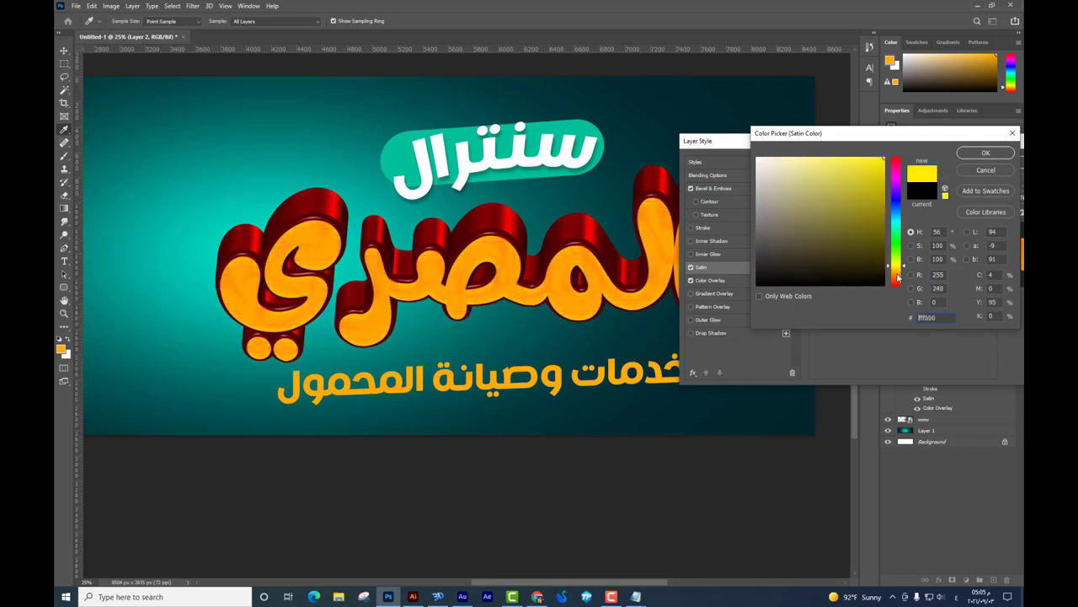
{"action": "left_click", "coordinate": [984, 152]}
Adjust satin opacity, distance 125 px and size 73 px, and curve its contour before applying
{"action": "left_click", "coordinate": [904, 195]}
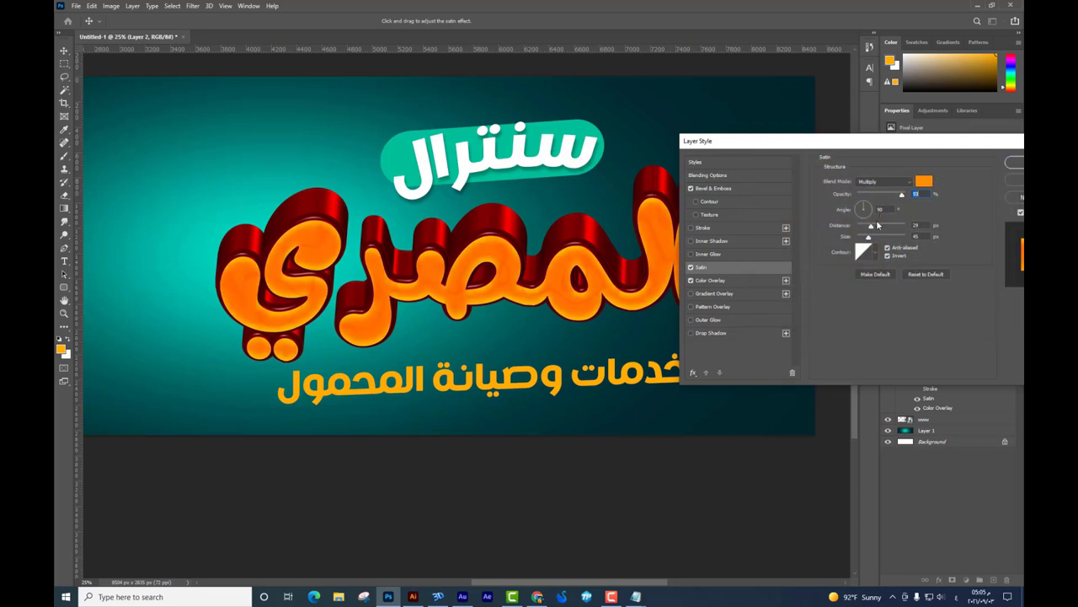
{"action": "left_click", "coordinate": [892, 225]}
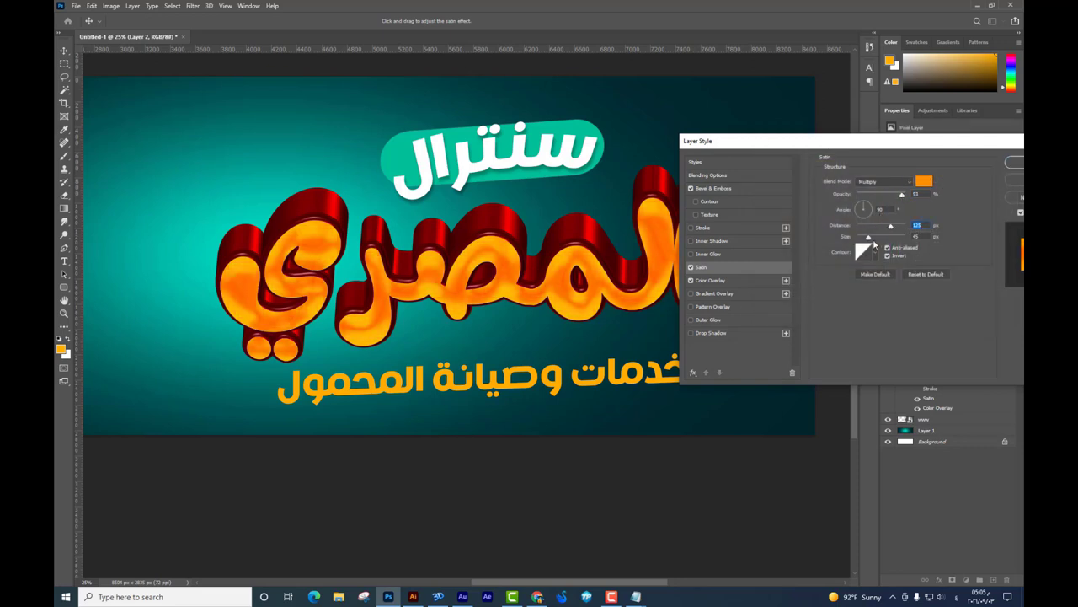
{"action": "left_click_drag", "start_coordinate": [872, 237], "coordinate": [863, 236]}
{"action": "left_click", "coordinate": [865, 250]}
{"action": "left_click_drag", "start_coordinate": [710, 210], "coordinate": [710, 225]}
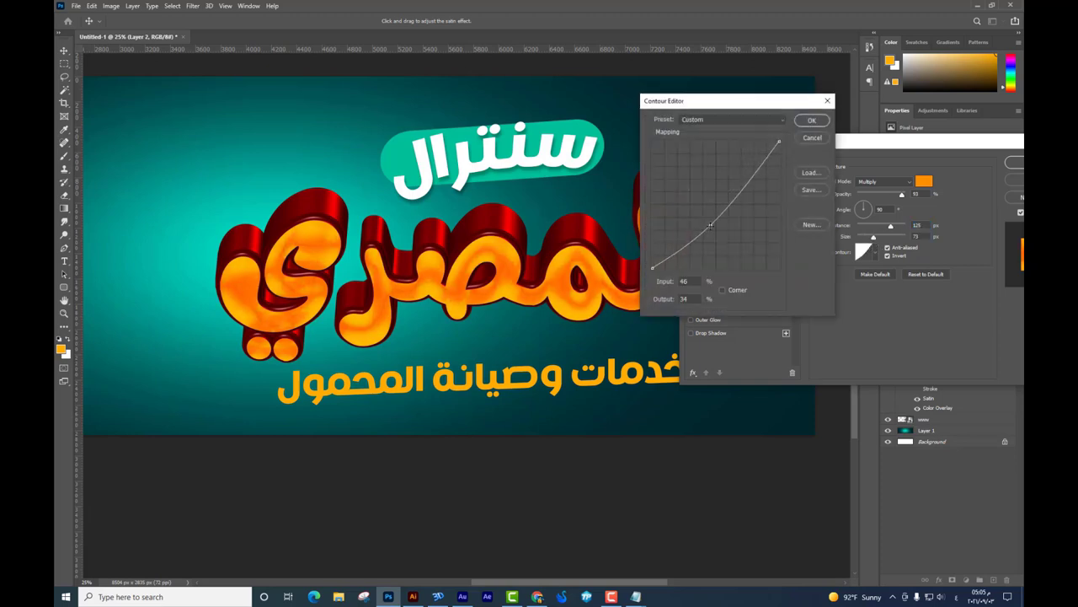
{"action": "left_click_drag", "start_coordinate": [753, 172], "coordinate": [744, 147]}
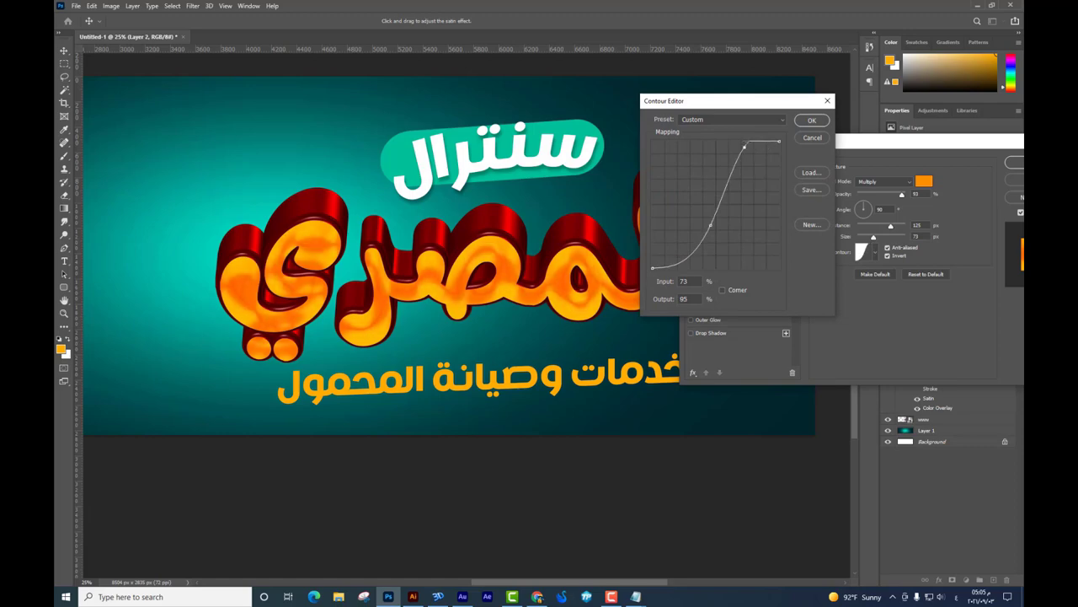
{"action": "left_click", "coordinate": [826, 119]}
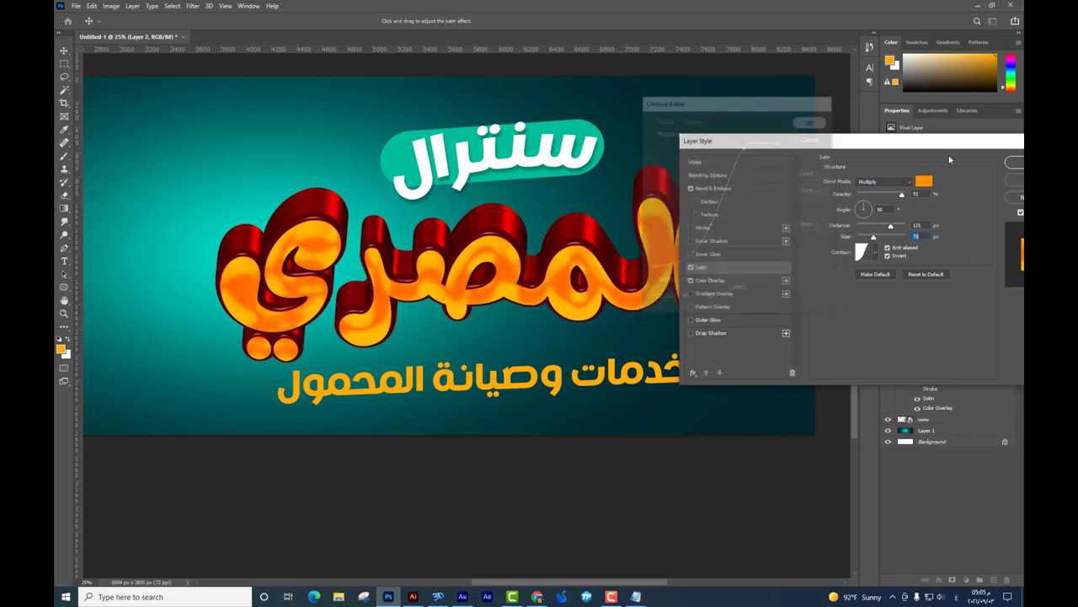
{"action": "left_click", "coordinate": [1015, 157]}
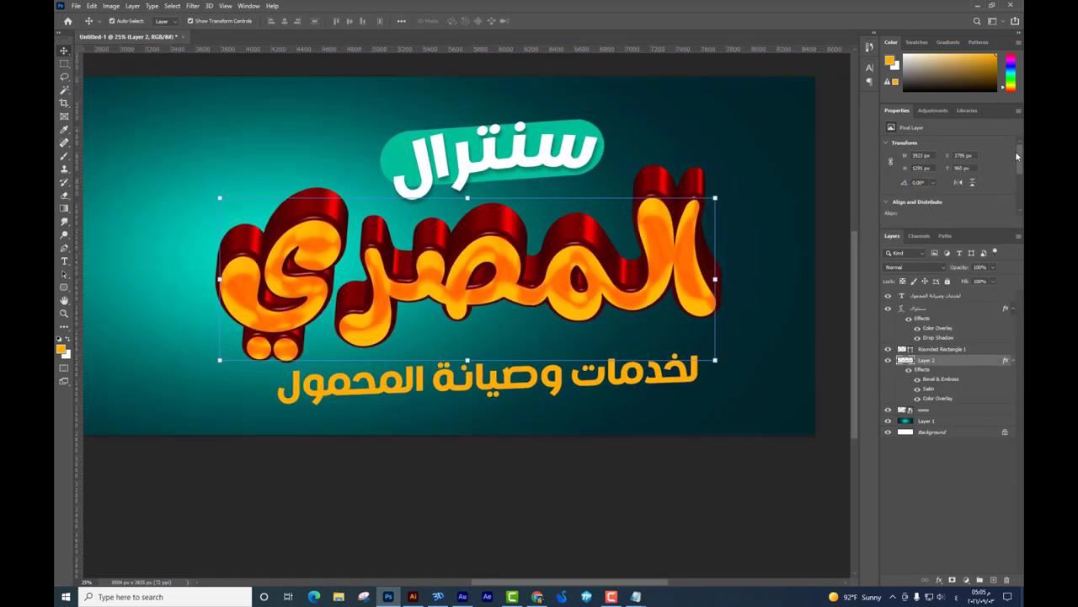
Select the www layer holding the red 3D sides of المصري
{"action": "key", "text": "ctrl+minus"}
{"action": "key", "text": "ctrl+plus"}
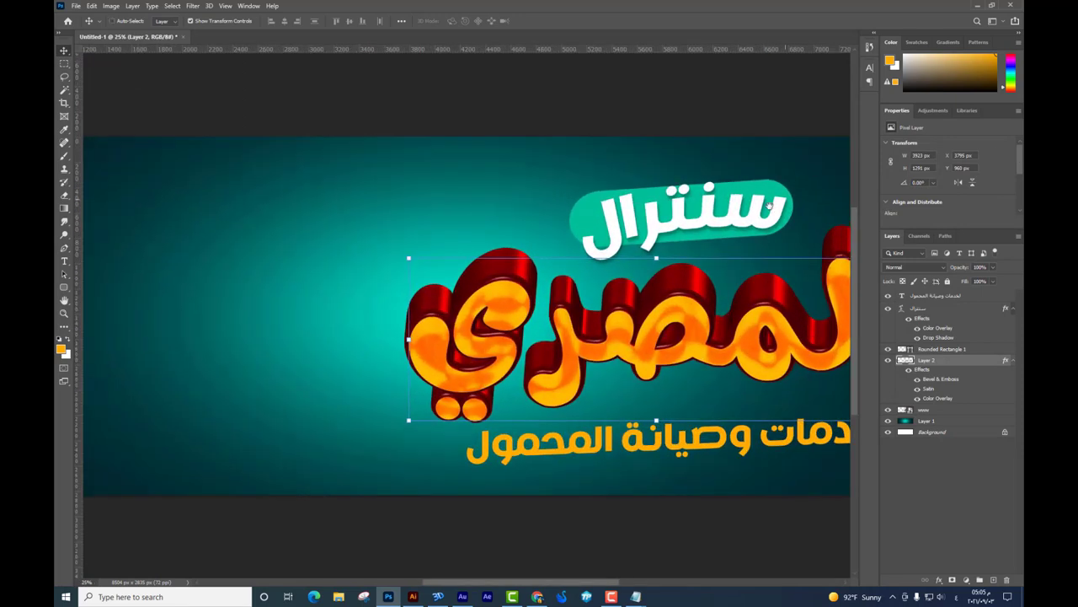
{"action": "scroll", "coordinate": [628, 219], "scroll_direction": "right", "scroll_amount": 3}
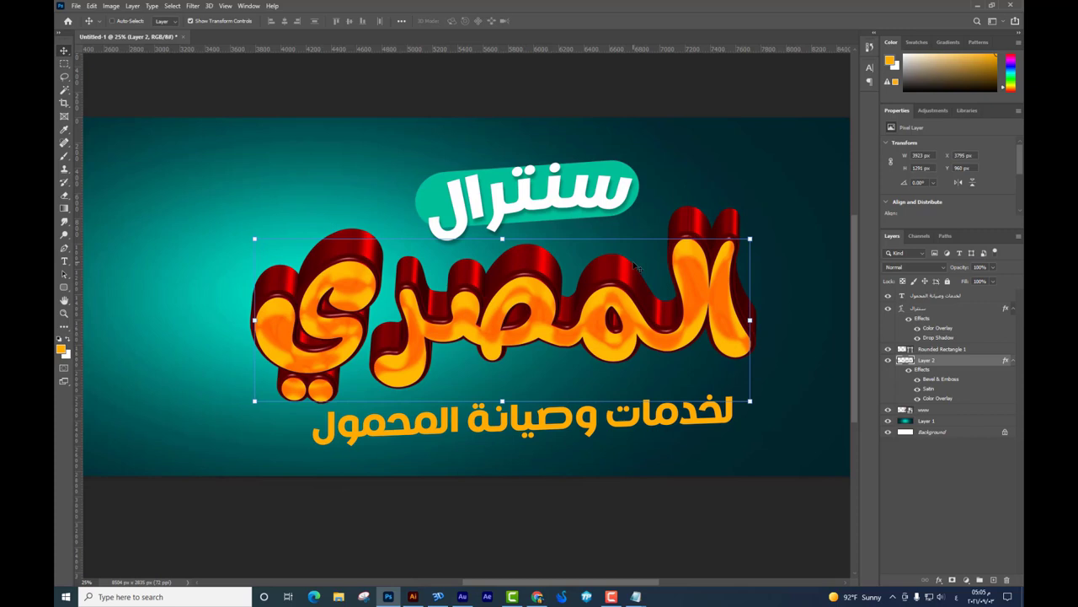
{"action": "right_click", "coordinate": [620, 274]}
{"action": "left_click", "coordinate": [639, 277]}
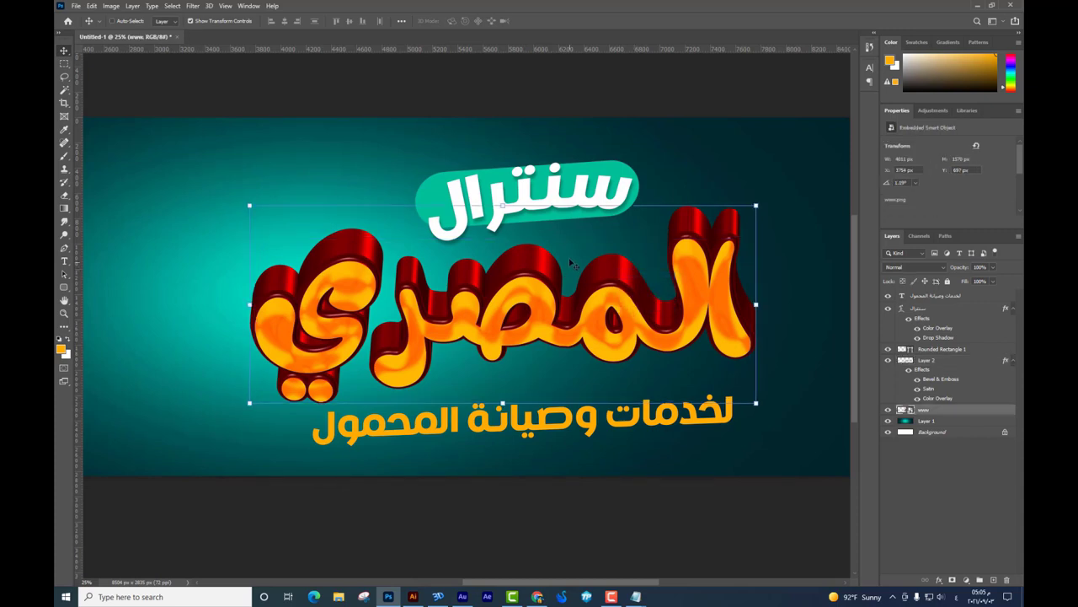
Apply Hue/Saturation at Hue +167 to turn the 3D sides teal-green
{"action": "key", "text": "ctrl+u"}
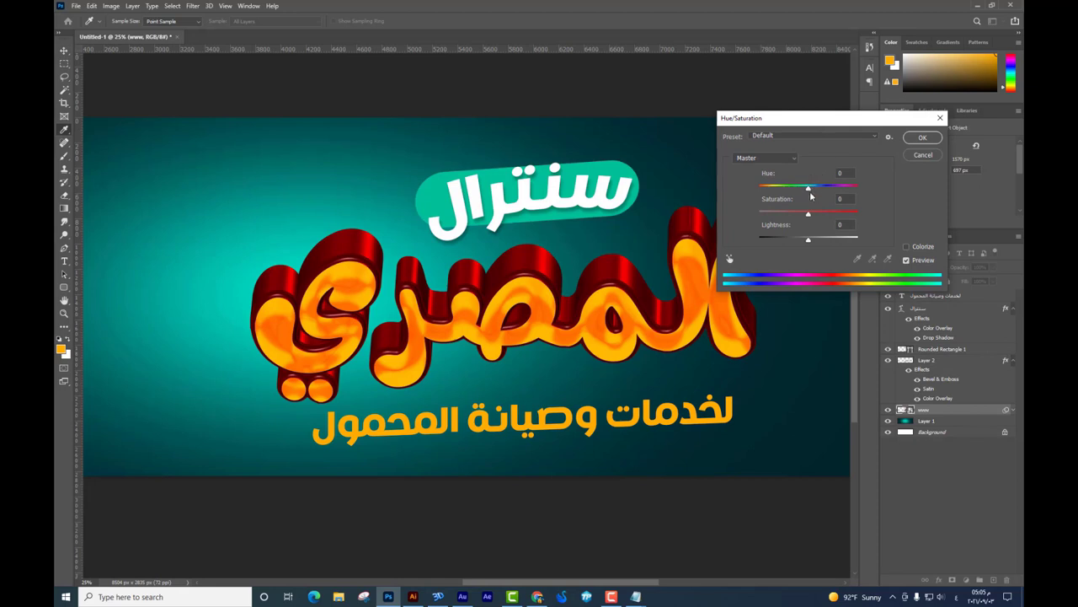
{"action": "left_click", "coordinate": [810, 190]}
{"action": "left_click_drag", "start_coordinate": [826, 191], "coordinate": [839, 191]}
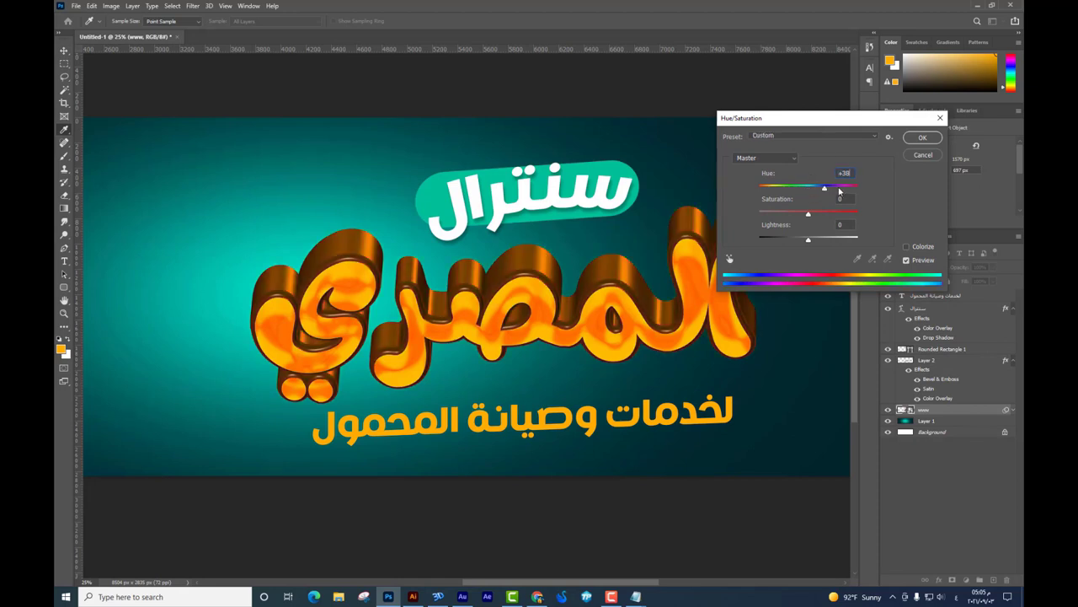
{"action": "left_click", "coordinate": [840, 191]}
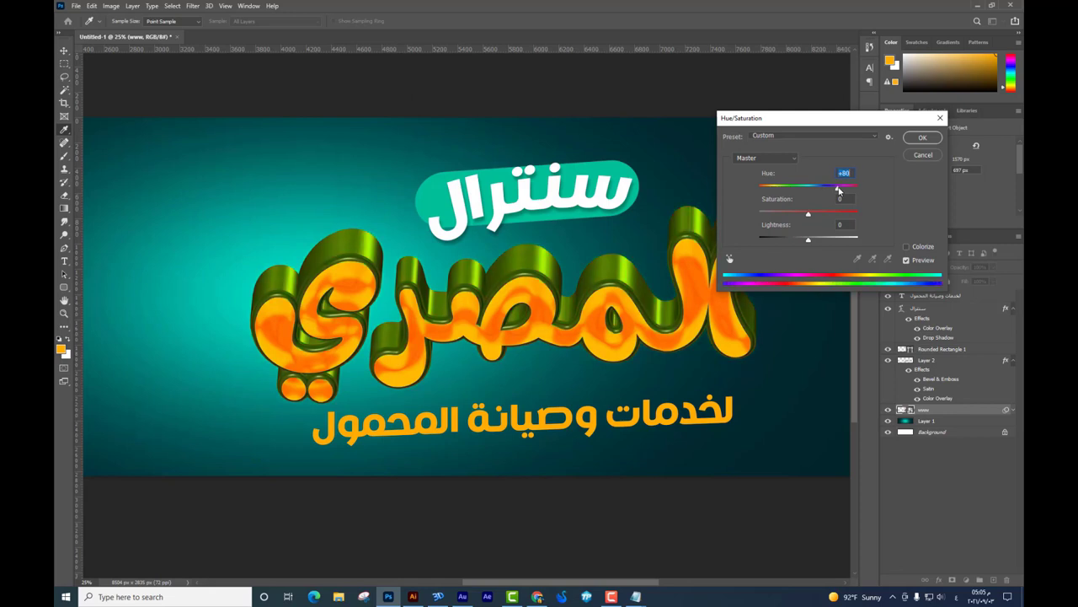
{"action": "left_click_drag", "start_coordinate": [839, 191], "coordinate": [854, 190]}
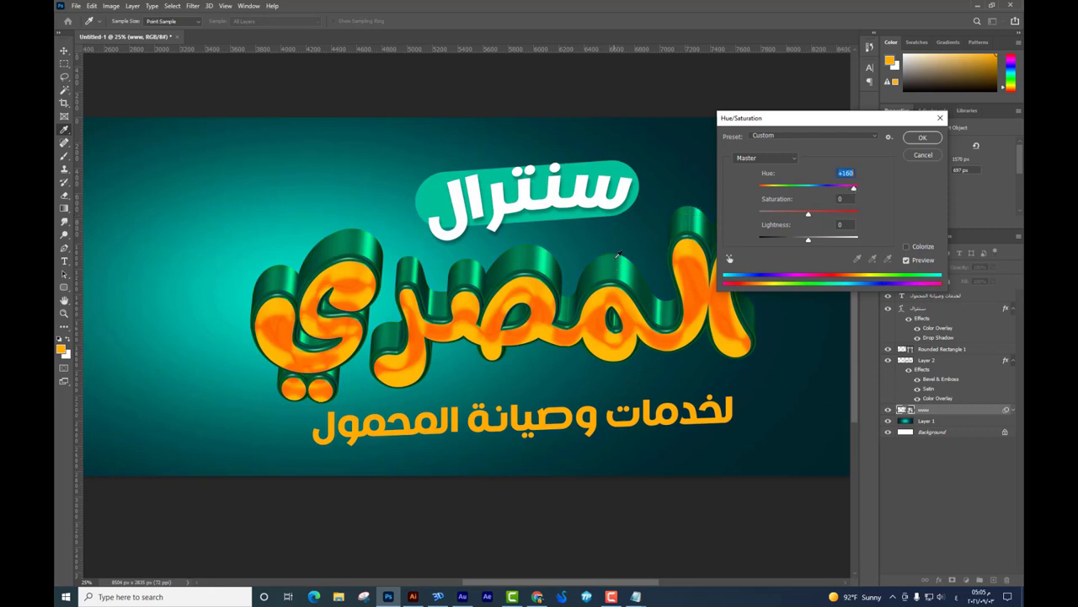
{"action": "left_click_drag", "start_coordinate": [855, 188], "coordinate": [771, 193]}
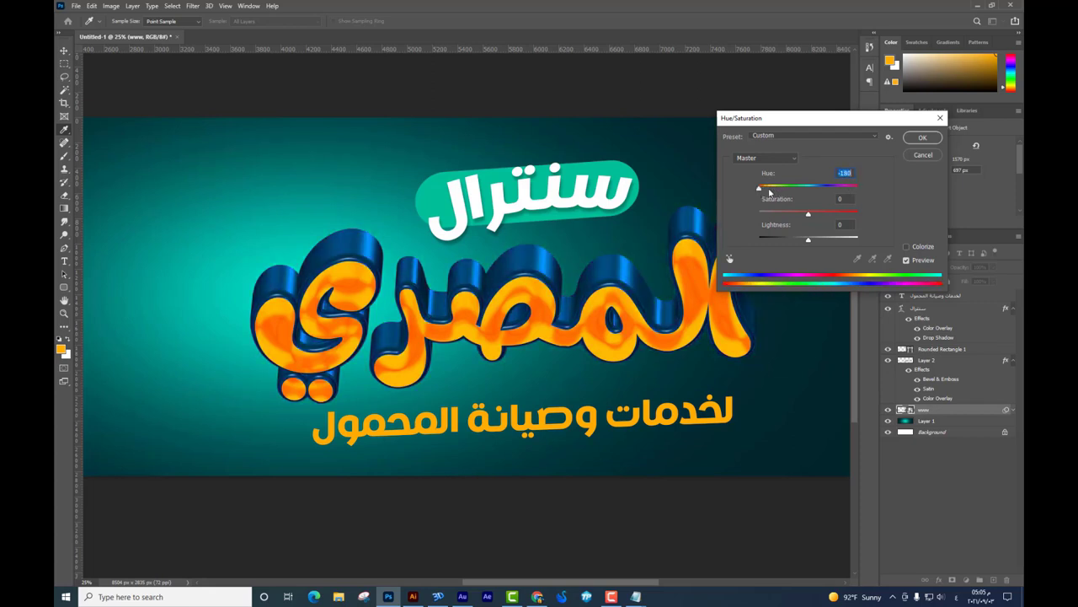
{"action": "left_click", "coordinate": [774, 191]}
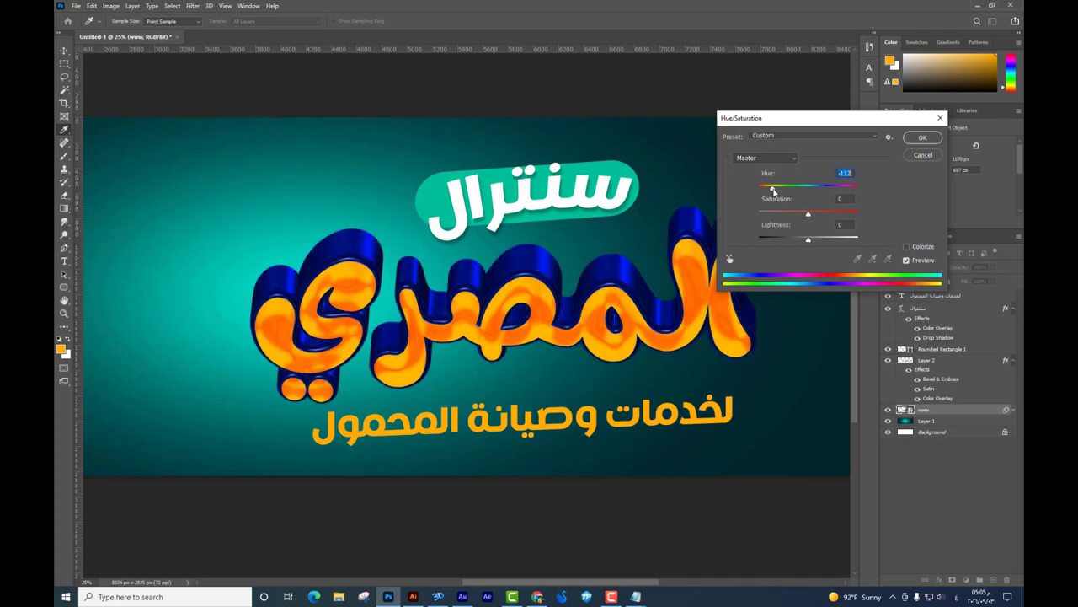
{"action": "left_click", "coordinate": [784, 192]}
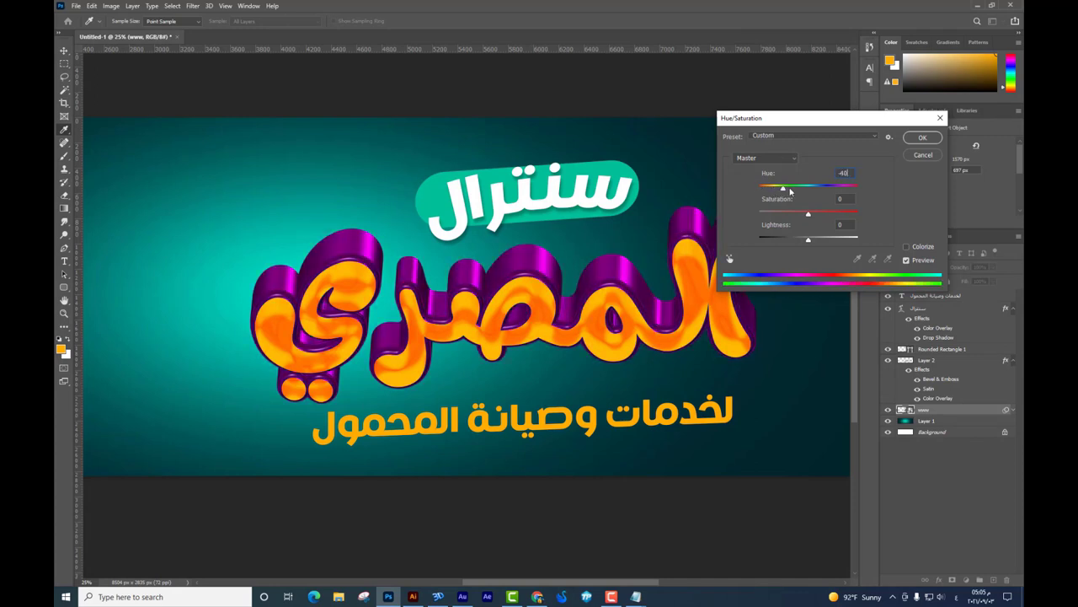
{"action": "left_click_drag", "start_coordinate": [793, 192], "coordinate": [800, 191]}
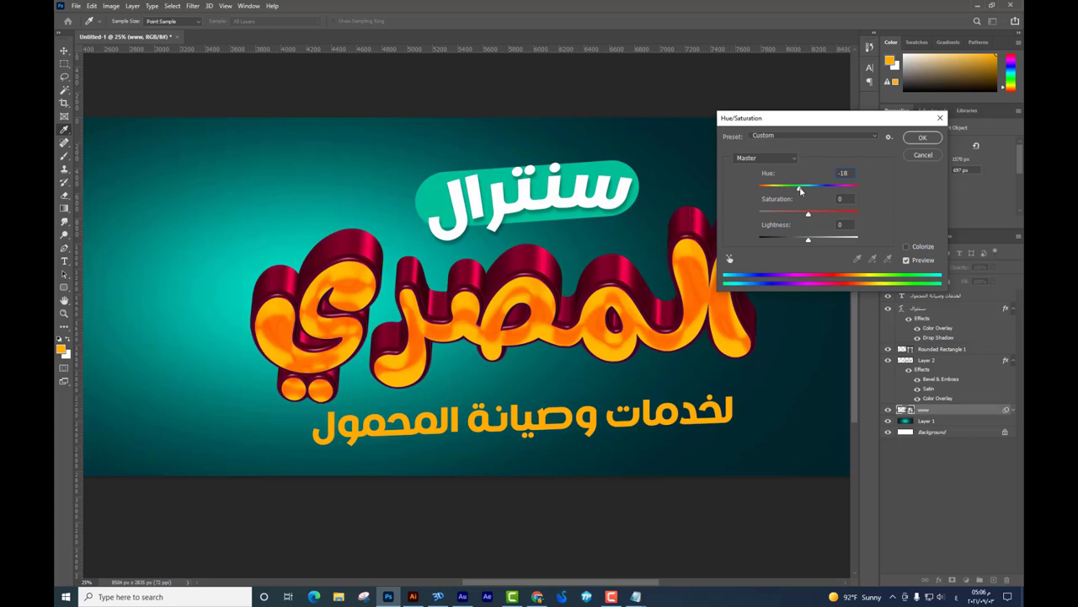
{"action": "left_click_drag", "start_coordinate": [809, 191], "coordinate": [857, 189]}
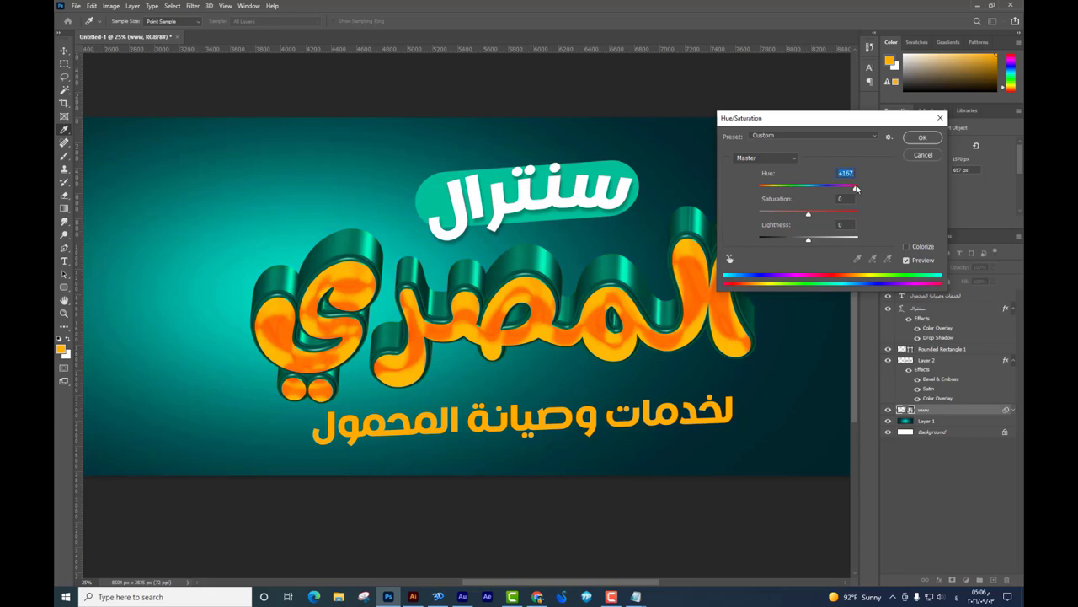
{"action": "left_click", "coordinate": [921, 136]}
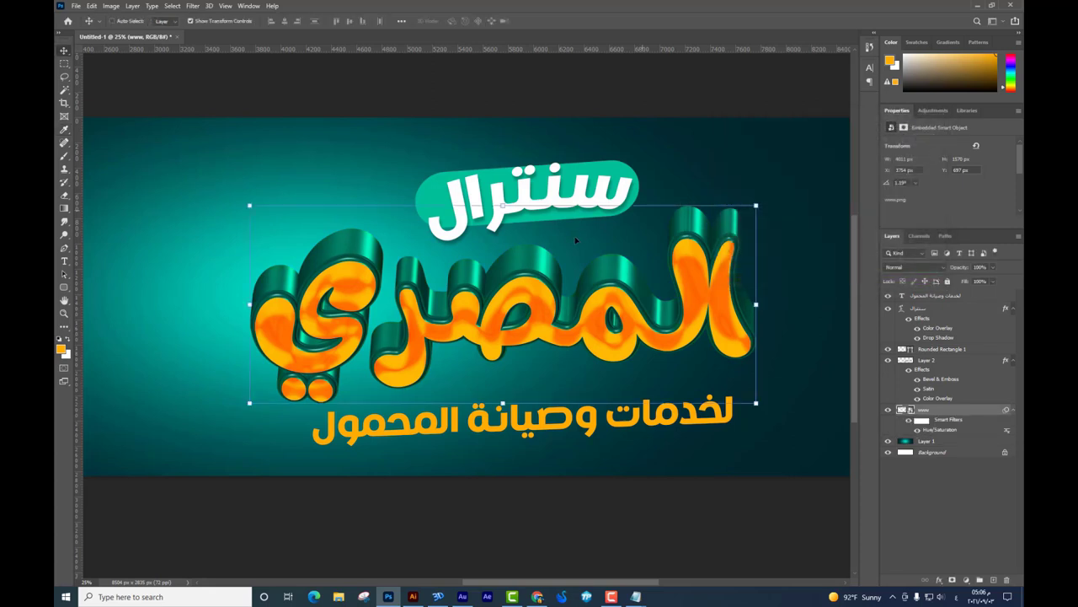
Select the orange subtitle layer and nudge it slightly upward
{"action": "key", "text": "ctrl+plus"}
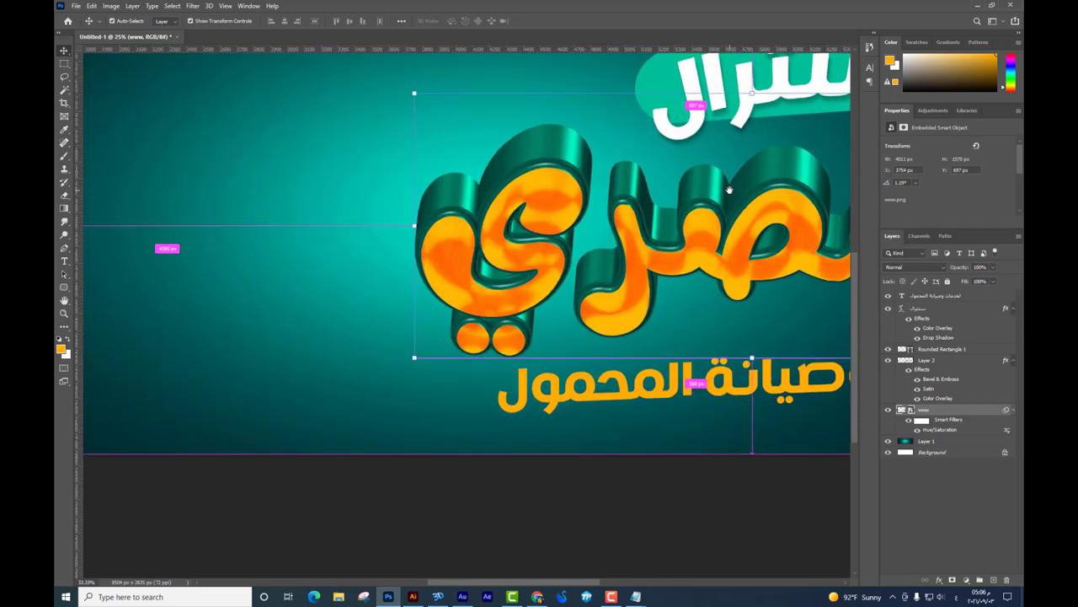
{"action": "key", "text": "ctrl+minus"}
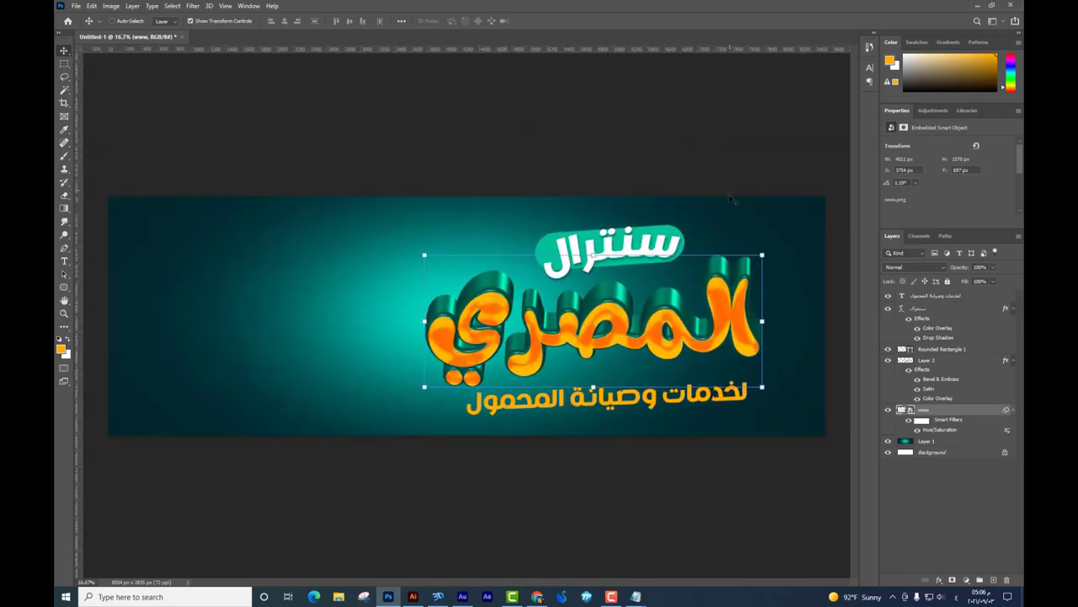
{"action": "right_click", "coordinate": [612, 410]}
{"action": "left_click", "coordinate": [628, 414]}
{"action": "left_click_drag", "start_coordinate": [684, 398], "coordinate": [722, 392]}
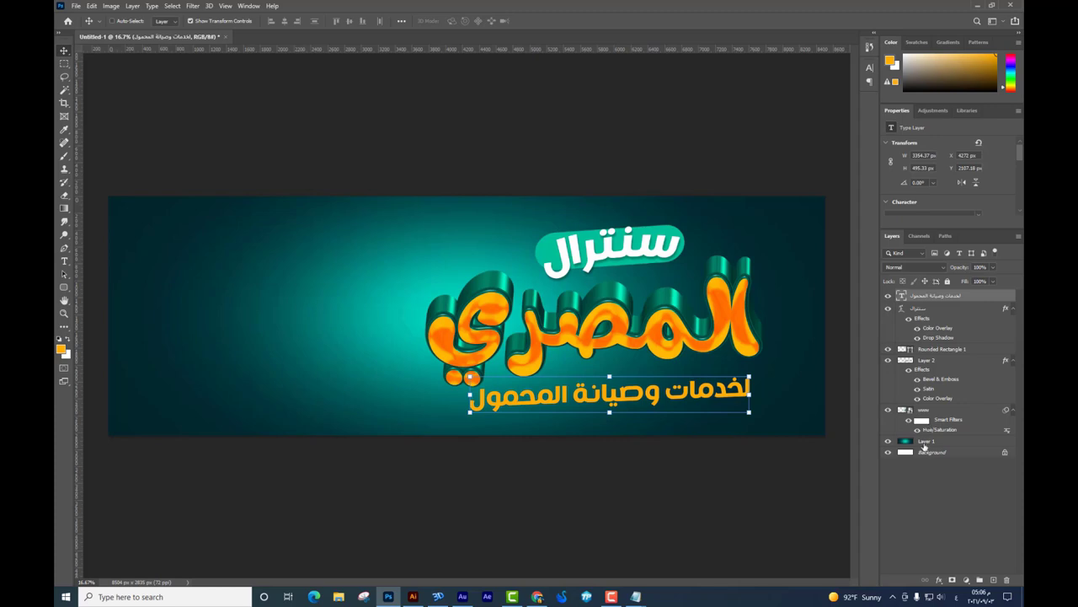
Select the shop-name layers together, move them down-right and scale them up to about 117%
{"action": "left_click", "coordinate": [931, 413], "text": "shift"}
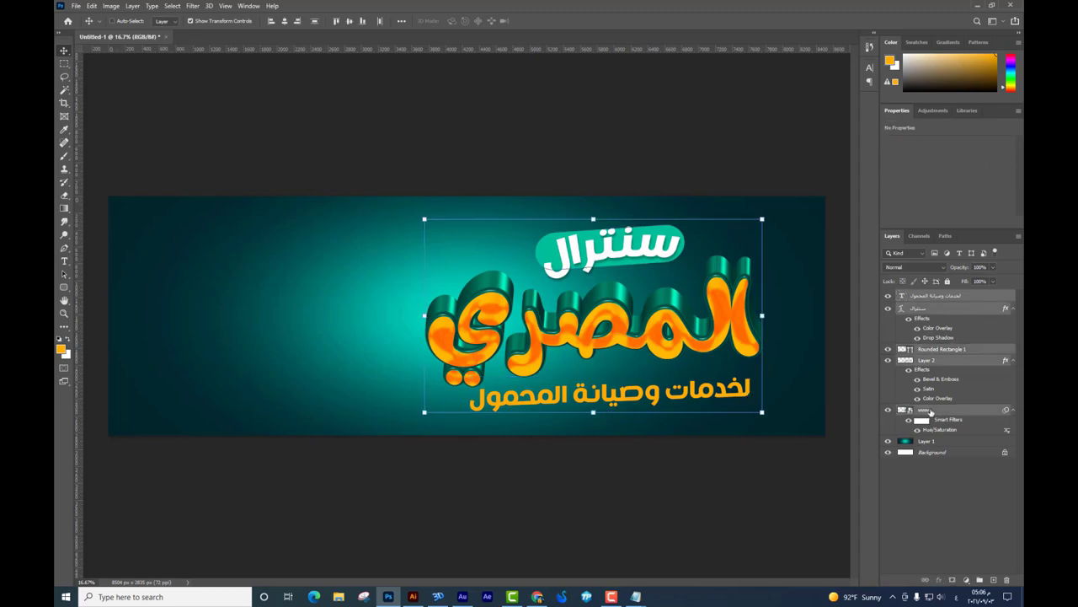
{"action": "mouse_move", "coordinate": [678, 343]}
{"action": "left_mouse_down"}
{"action": "mouse_move", "coordinate": [692, 322]}
{"action": "mouse_move", "coordinate": [608, 276]}
{"action": "left_mouse_up"}
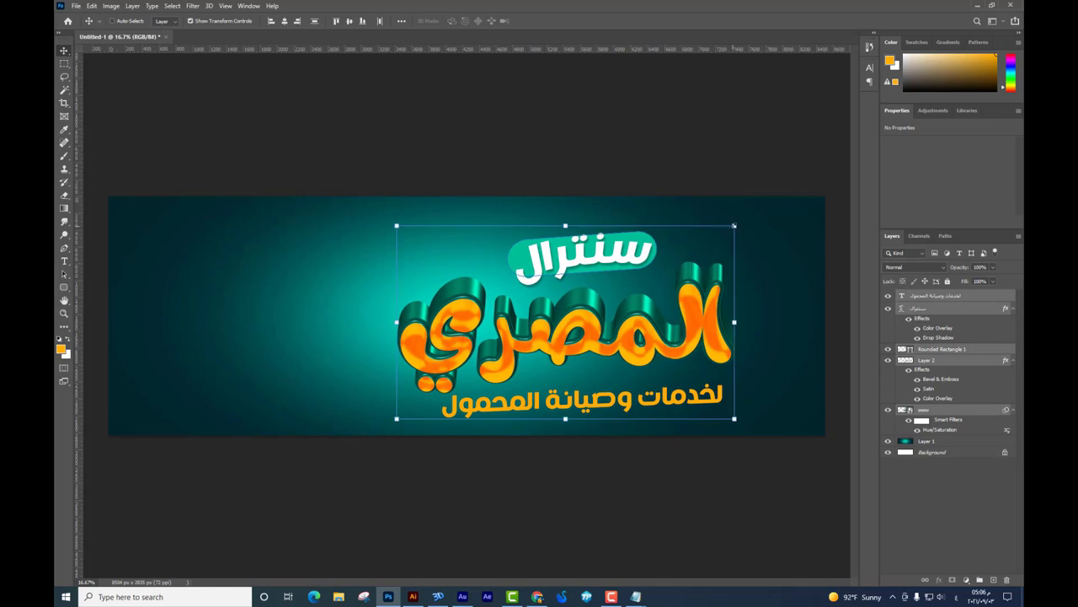
{"action": "left_click_drag", "start_coordinate": [734, 227], "coordinate": [792, 205]}
{"action": "left_click_drag", "start_coordinate": [724, 238], "coordinate": [653, 269]}
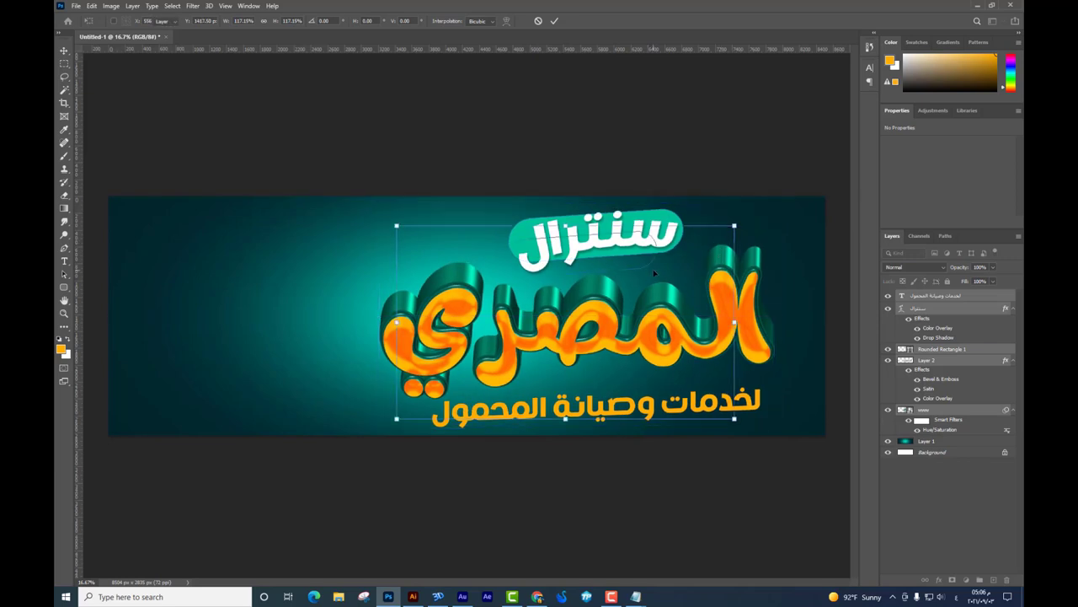
{"action": "key", "text": "Return"}
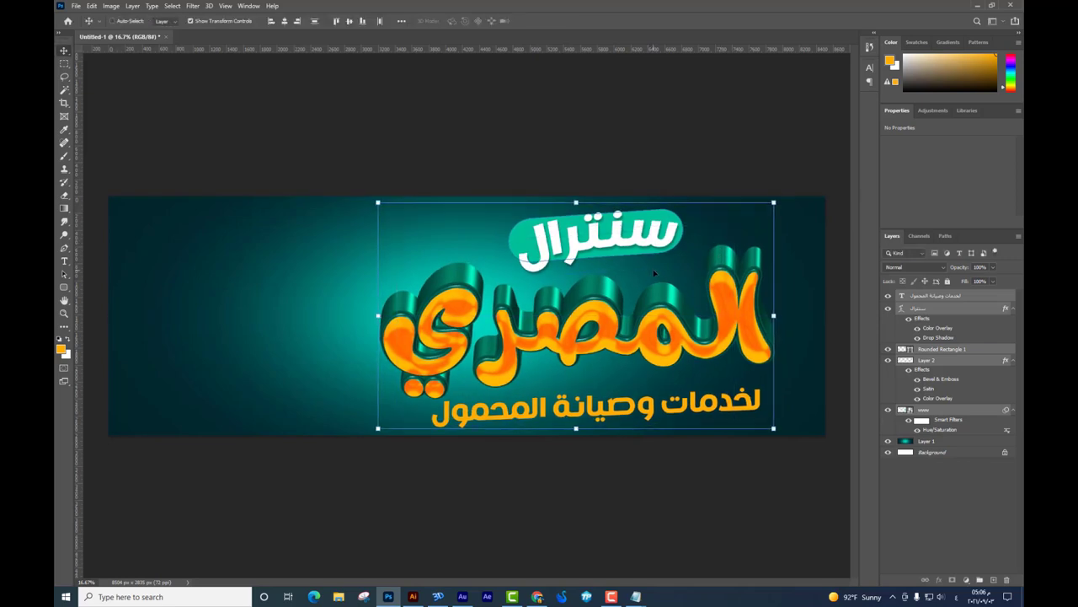
Nudge the shop-name group left with the arrow keys, then select background Layer 1
{"action": "key", "text": "Left"}
{"action": "key", "text": "Left"}
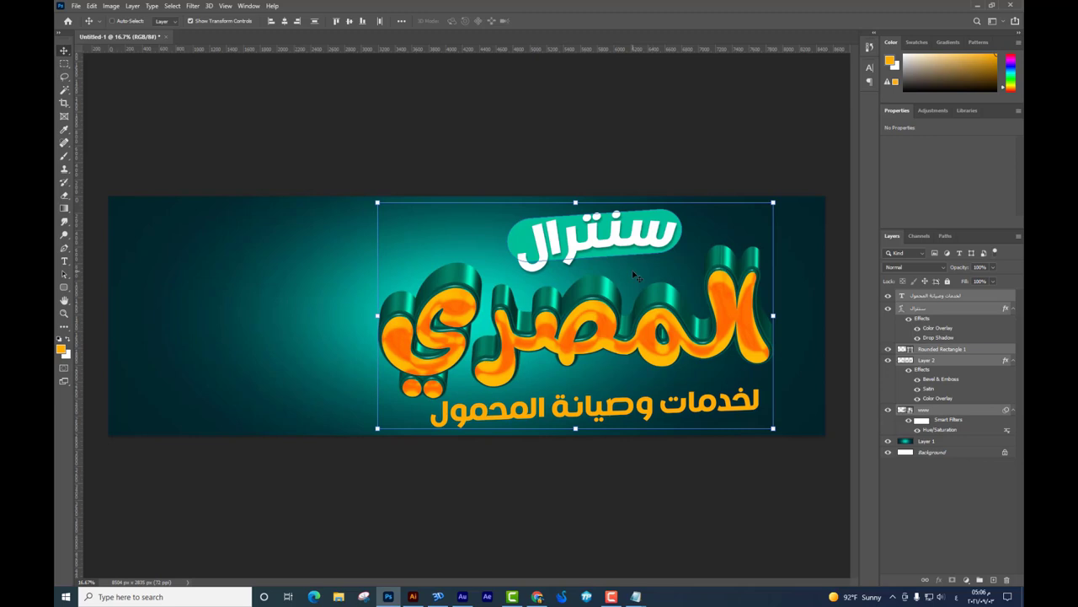
{"action": "key", "text": "shift+Left"}
{"action": "key", "text": "shift+Left"}
{"action": "key", "text": "shift+Left"}
{"action": "key", "text": "shift+Left"}
{"action": "key", "text": "shift+Left"}
{"action": "key", "text": "shift+Left"}
{"action": "key", "text": "shift+Left"}
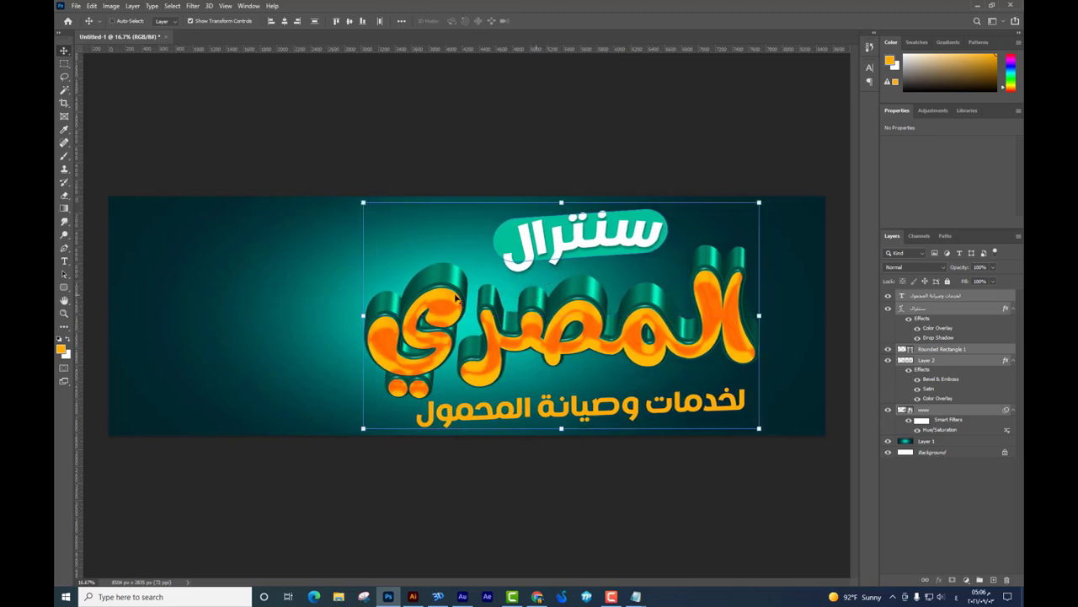
{"action": "right_click", "coordinate": [308, 309]}
{"action": "left_click", "coordinate": [317, 314]}
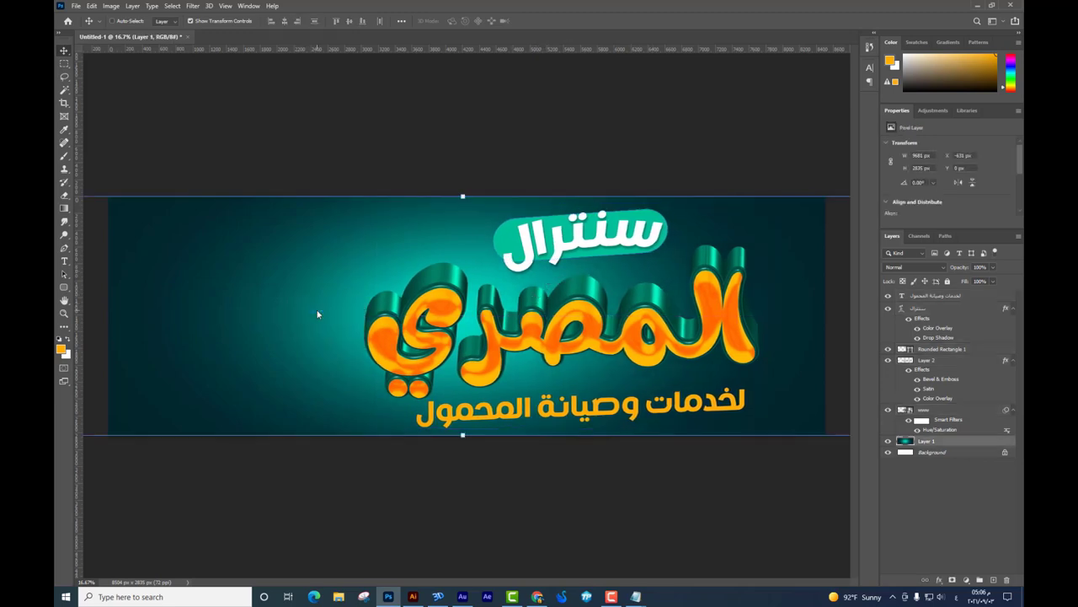
Search Google Images for "موبايل png"
{"action": "left_click", "coordinate": [539, 596]}
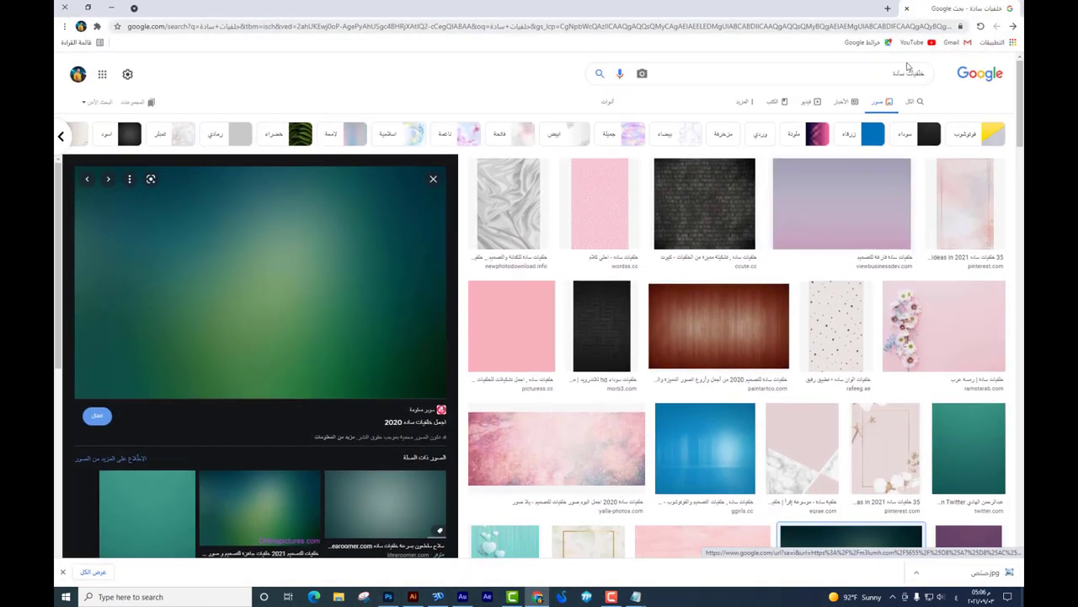
{"action": "left_click_drag", "start_coordinate": [926, 73], "coordinate": [895, 71]}
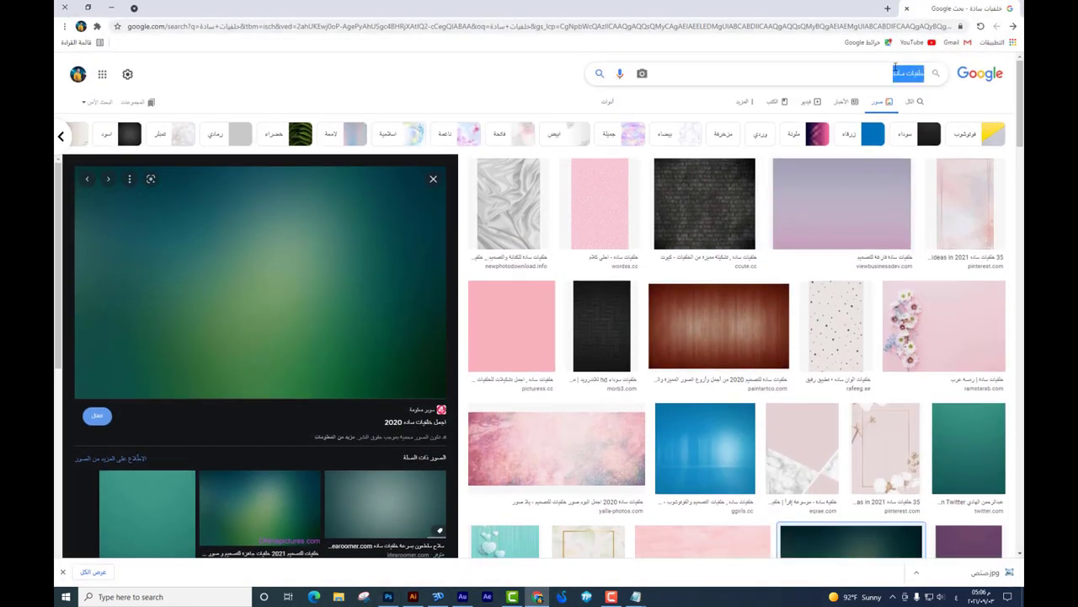
{"action": "type", "text": "موبايل "}
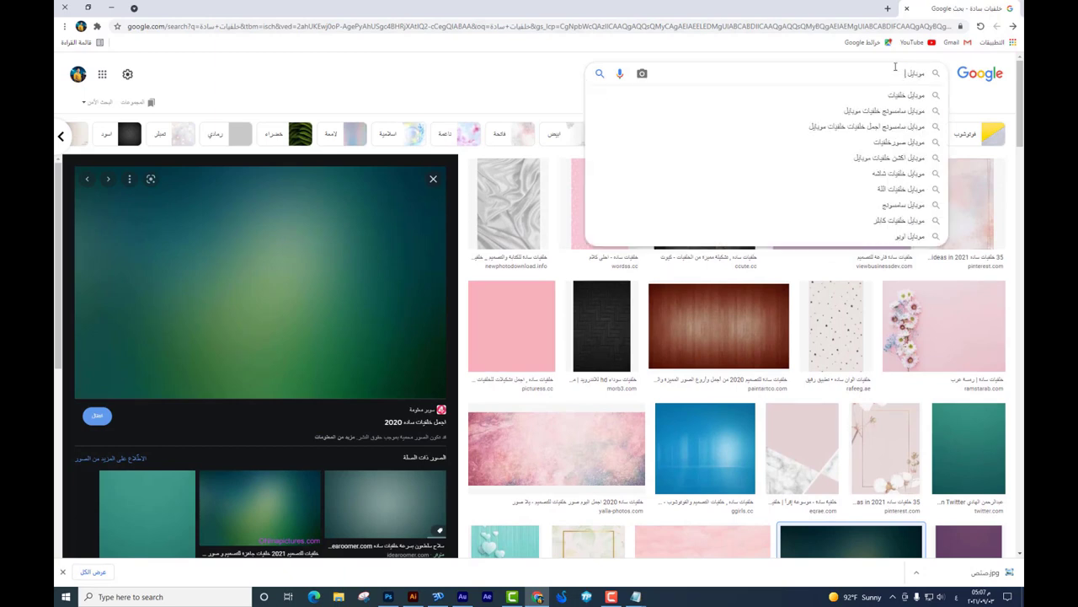
{"action": "type", "text": "png"}
{"action": "key", "text": "Return"}
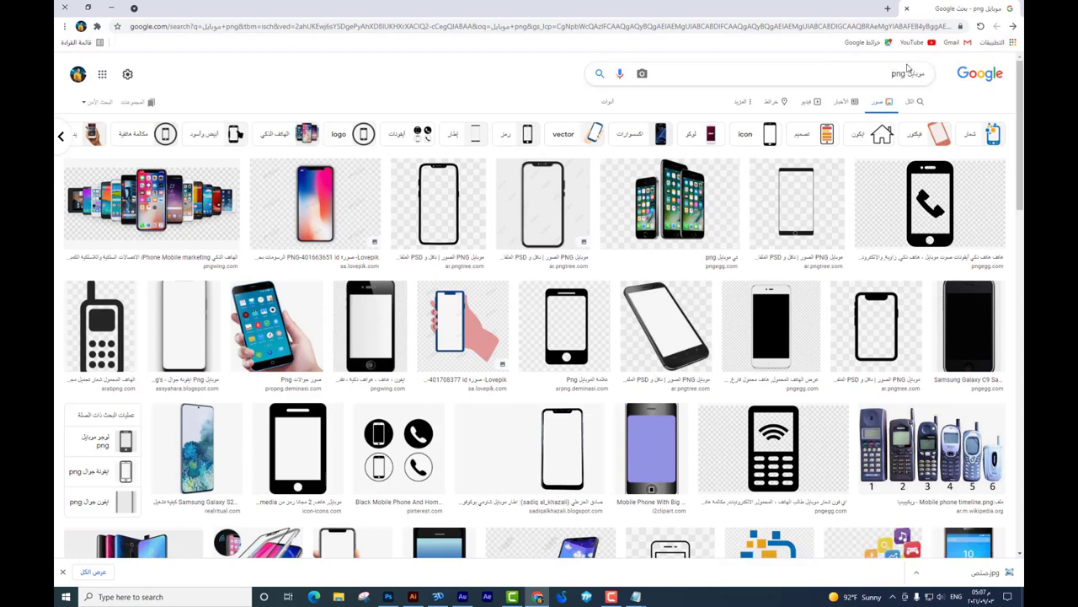
{"action": "double_click", "coordinate": [895, 73]}
Browse the phone results and open the iPhone in the floral pink case
{"action": "scroll", "coordinate": [896, 131], "scroll_direction": "down", "scroll_amount": 2}
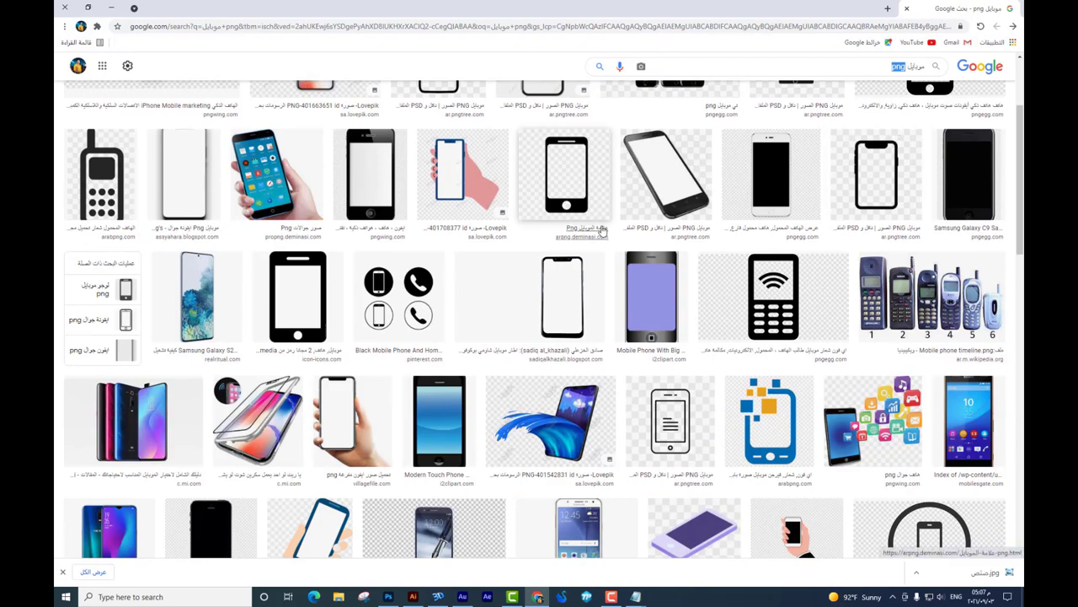
{"action": "scroll", "coordinate": [108, 279], "scroll_direction": "down", "scroll_amount": 2}
{"action": "left_click", "coordinate": [108, 280]}
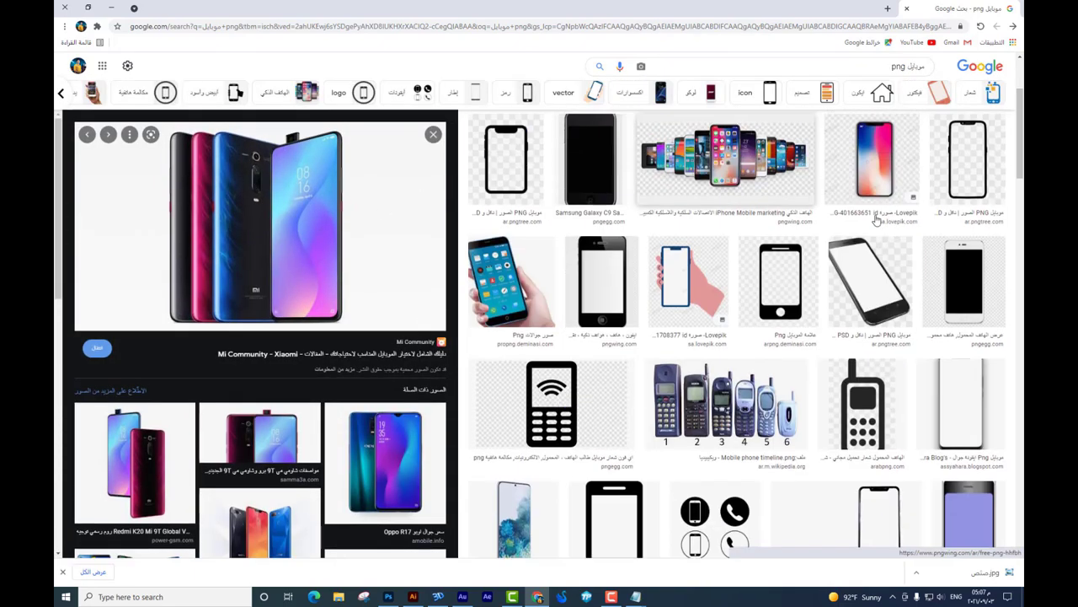
{"action": "scroll", "coordinate": [742, 198], "scroll_direction": "up", "scroll_amount": 4}
{"action": "left_click", "coordinate": [770, 192]}
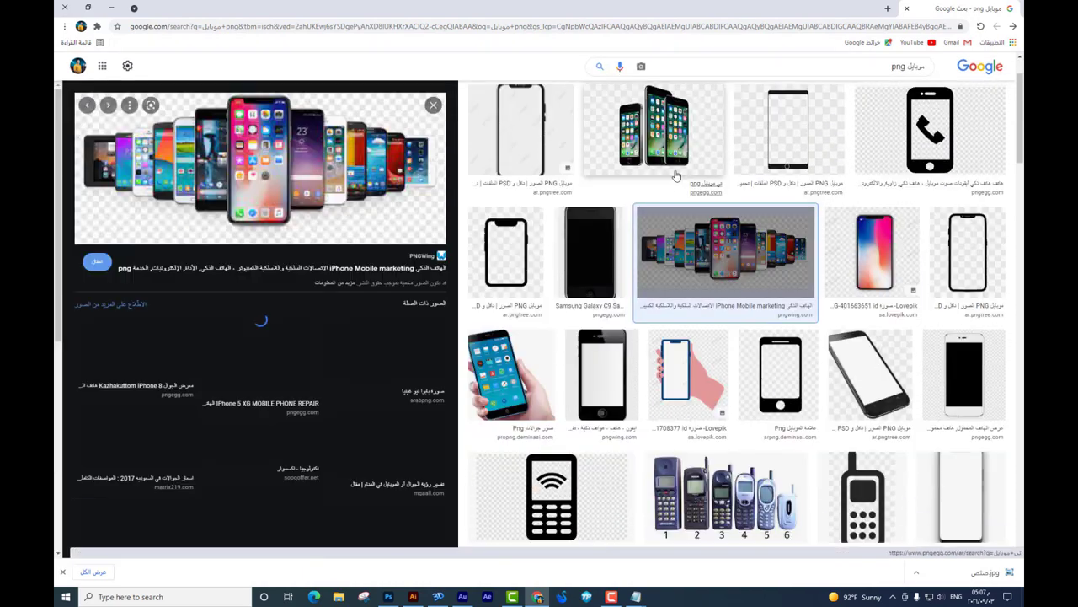
{"action": "left_click", "coordinate": [657, 126]}
{"action": "scroll", "coordinate": [404, 253], "scroll_direction": "down", "scroll_amount": 2}
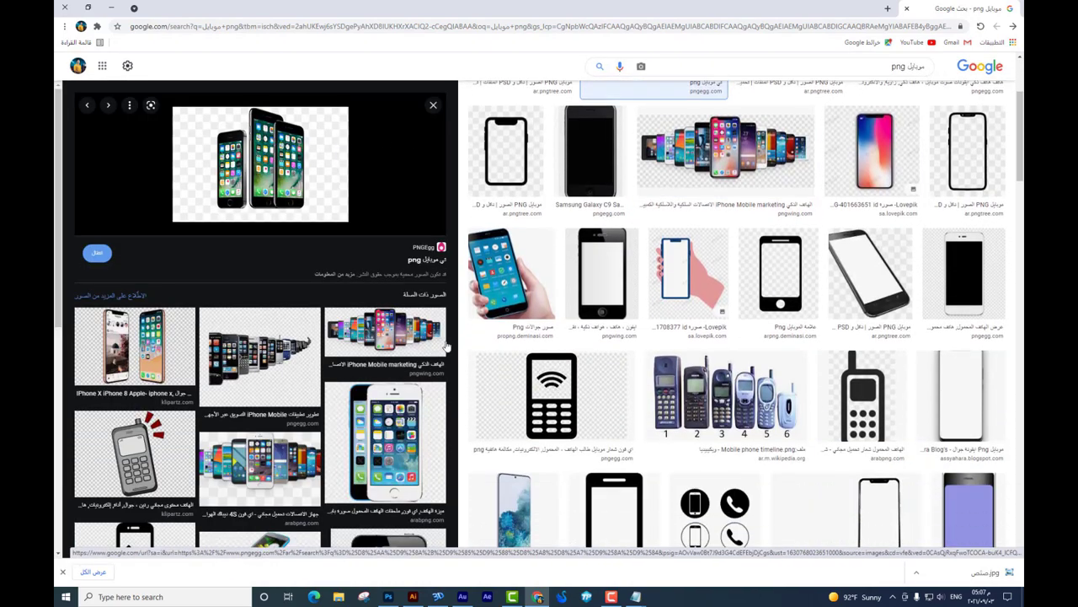
{"action": "scroll", "coordinate": [450, 295], "scroll_direction": "down", "scroll_amount": 3}
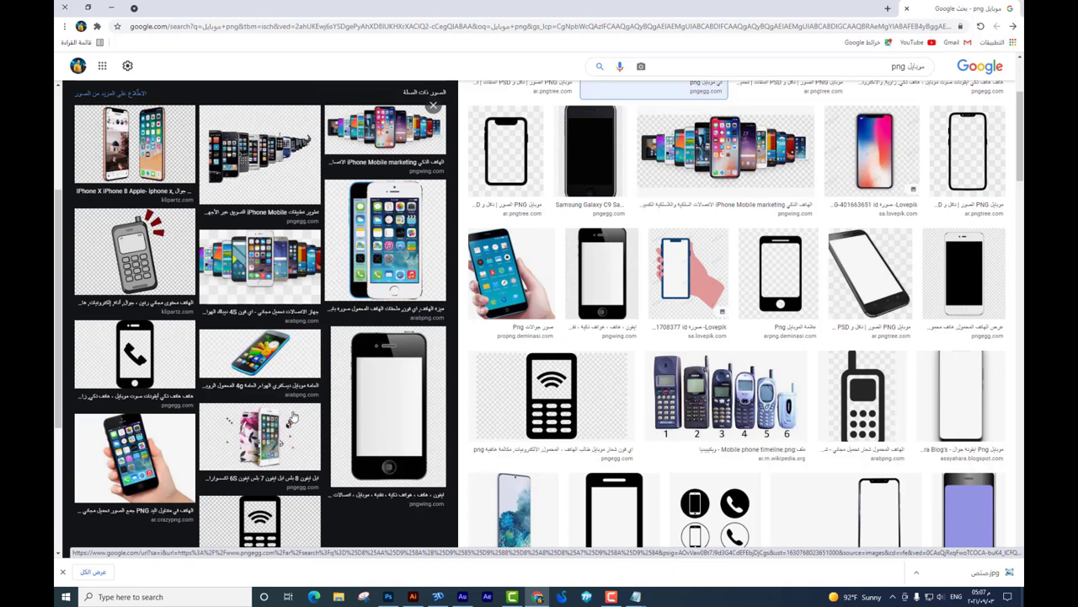
{"action": "left_click", "coordinate": [294, 417]}
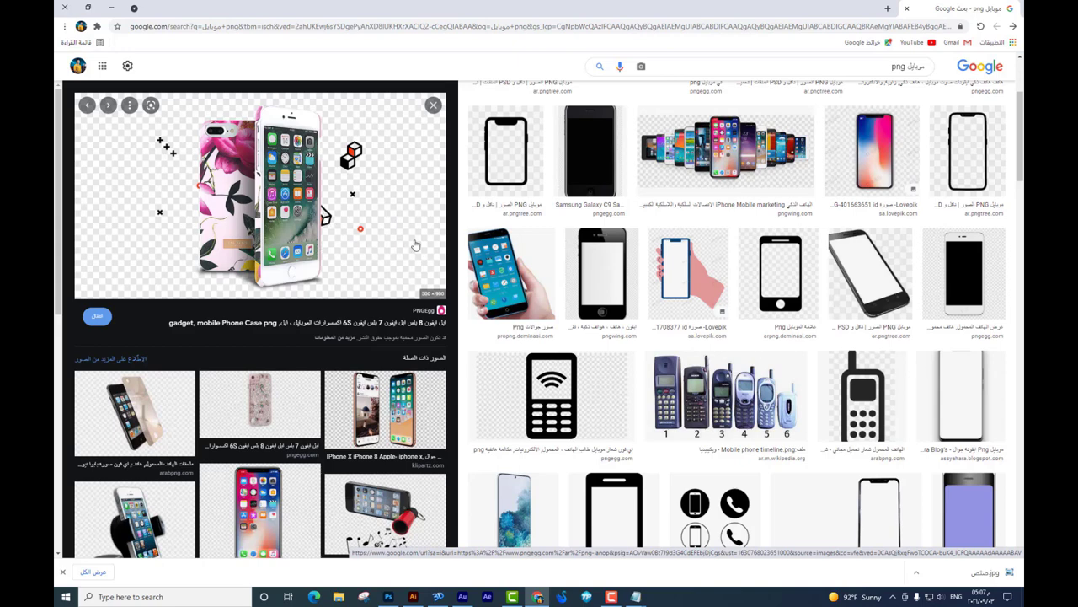
Open the phone-case image's PNGEgg page and start its PNG download
{"action": "left_click", "coordinate": [442, 250]}
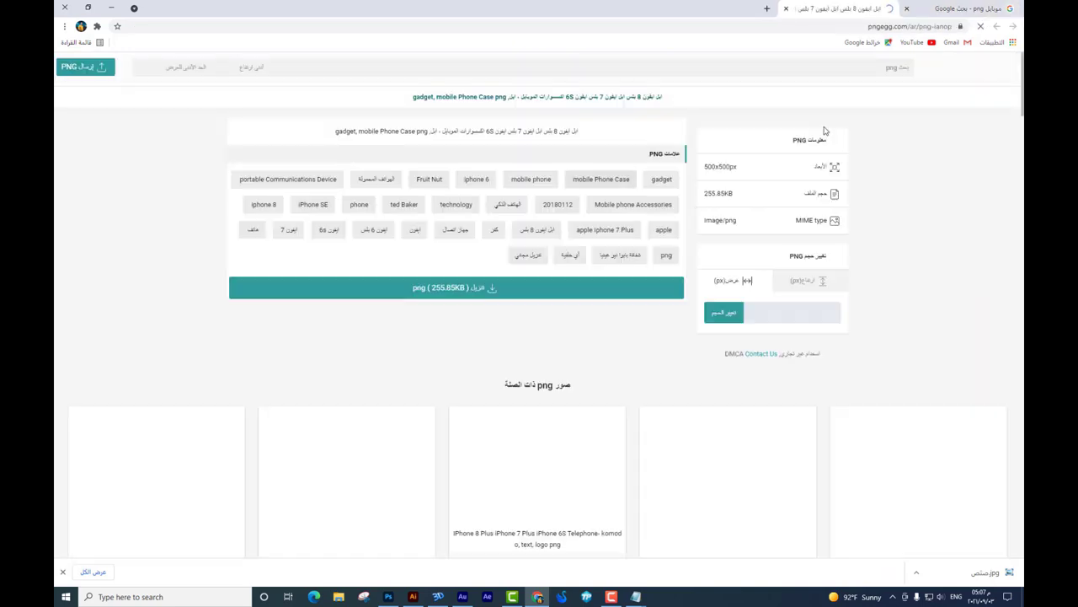
{"action": "scroll", "coordinate": [592, 317], "scroll_direction": "down", "scroll_amount": 2}
{"action": "scroll", "coordinate": [592, 317], "scroll_direction": "down", "scroll_amount": 1}
{"action": "scroll", "coordinate": [593, 317], "scroll_direction": "down", "scroll_amount": 2}
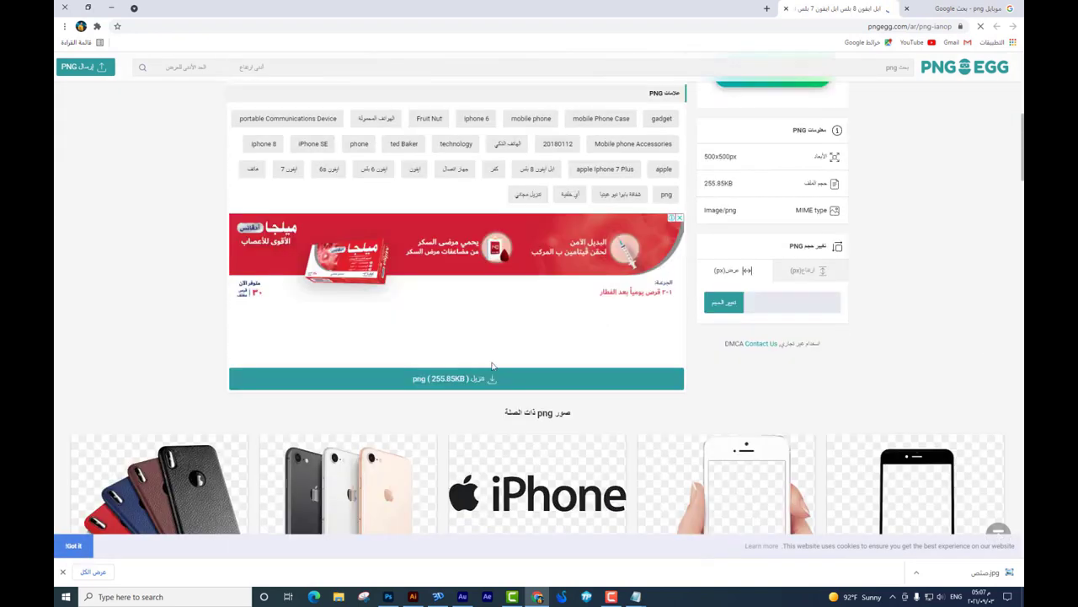
{"action": "left_click", "coordinate": [483, 376]}
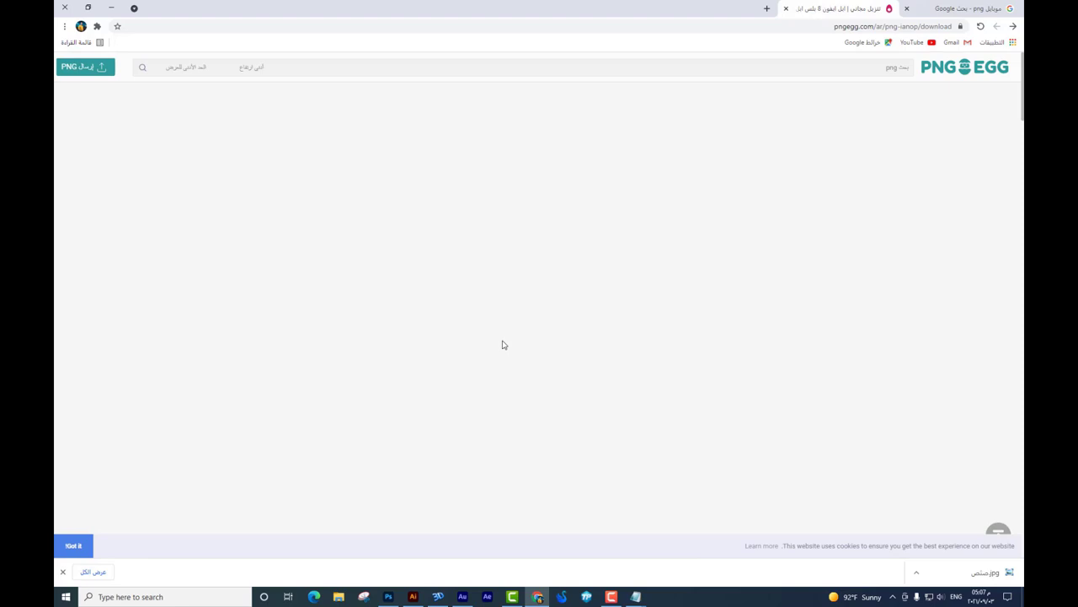
{"action": "scroll", "coordinate": [503, 345], "scroll_direction": "down", "scroll_amount": 2}
{"action": "scroll", "coordinate": [503, 344], "scroll_direction": "down", "scroll_amount": 3}
{"action": "scroll", "coordinate": [503, 345], "scroll_direction": "down", "scroll_amount": 1}
{"action": "scroll", "coordinate": [590, 327], "scroll_direction": "up", "scroll_amount": 3}
{"action": "scroll", "coordinate": [696, 323], "scroll_direction": "up", "scroll_amount": 2}
{"action": "scroll", "coordinate": [753, 278], "scroll_direction": "up", "scroll_amount": 1}
{"action": "scroll", "coordinate": [1013, 105], "scroll_direction": "down", "scroll_amount": 3}
{"action": "scroll", "coordinate": [1000, 115], "scroll_direction": "up", "scroll_amount": 3}
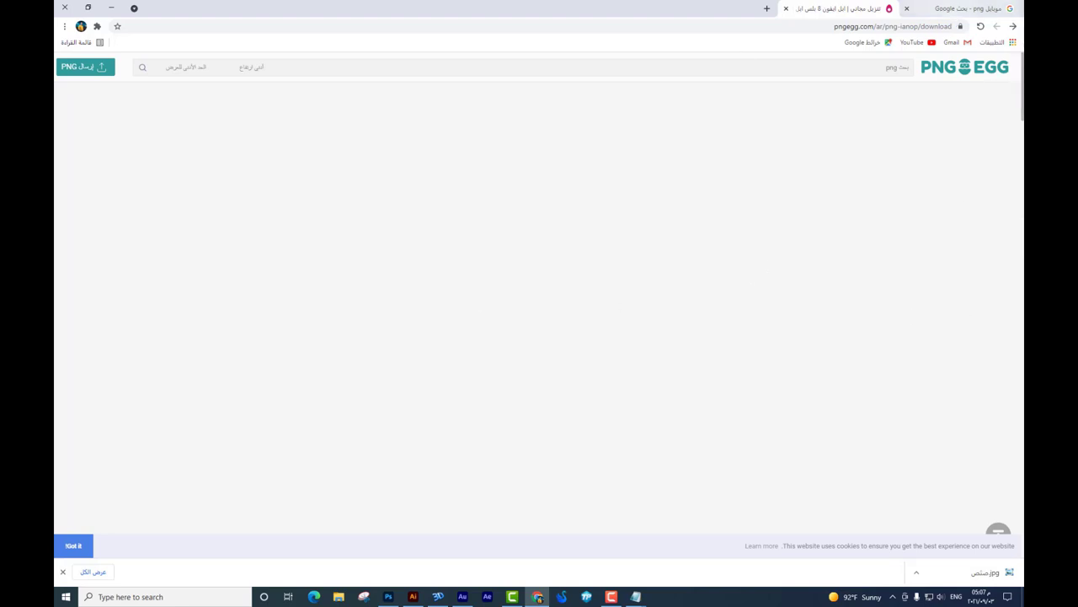
{"action": "scroll", "coordinate": [1022, 118], "scroll_direction": "down", "scroll_amount": 7}
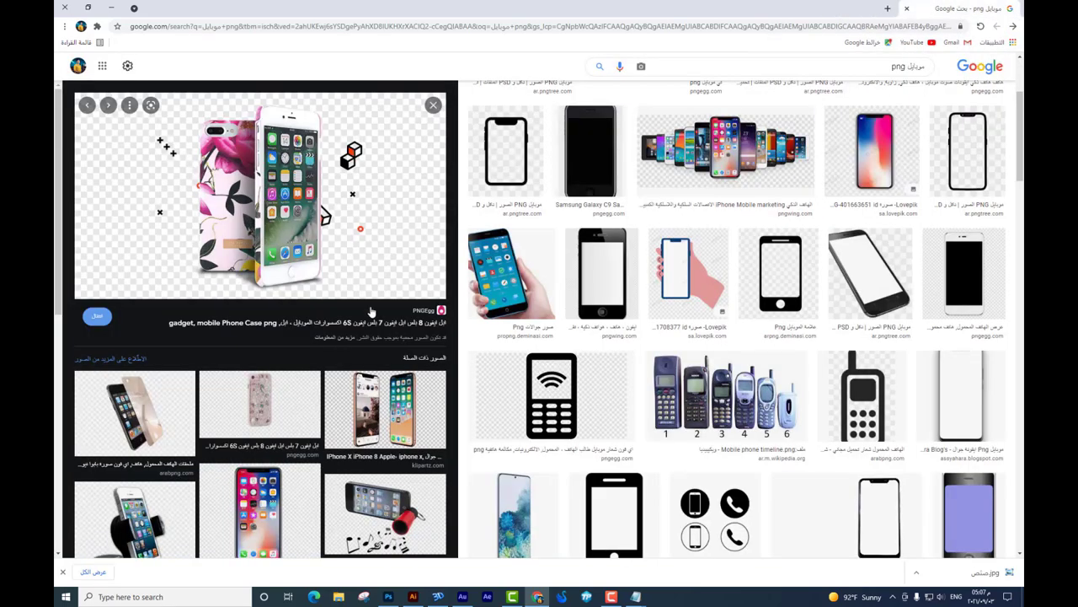
{"action": "scroll", "coordinate": [624, 320], "scroll_direction": "down", "scroll_amount": 3}
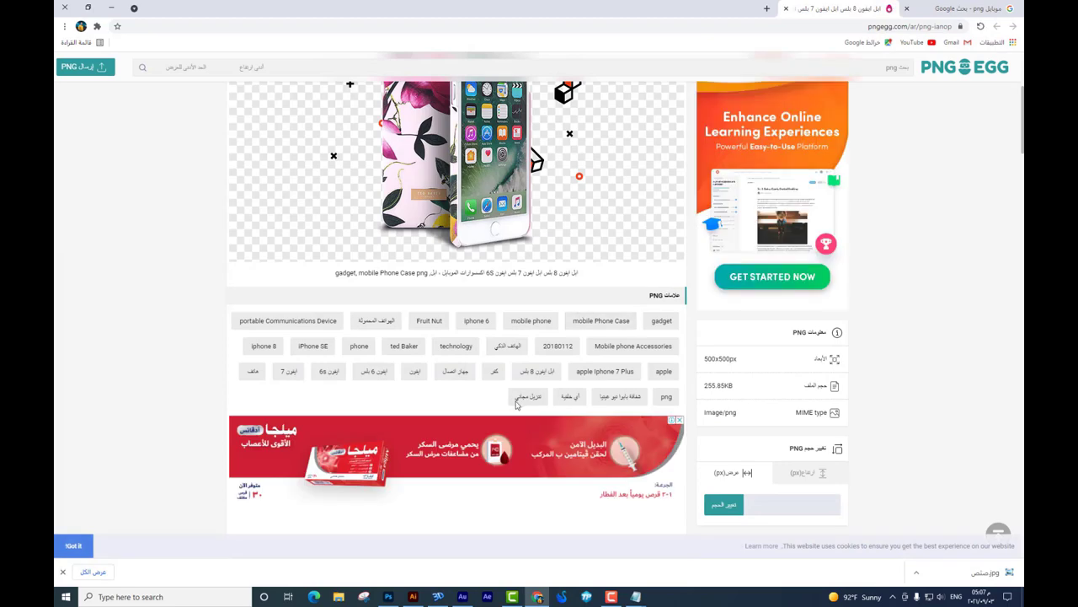
{"action": "scroll", "coordinate": [523, 354], "scroll_direction": "down", "scroll_amount": 4}
On the PNG download page, pass the hCaptcha by marking the airplane images
{"action": "left_click", "coordinate": [535, 277]}
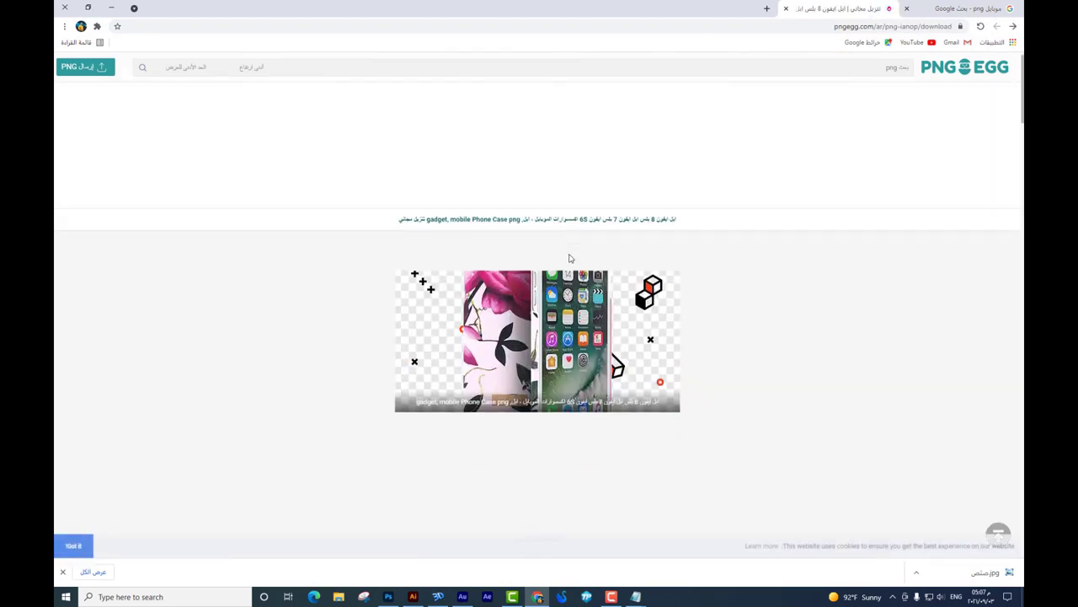
{"action": "scroll", "coordinate": [571, 258], "scroll_direction": "down", "scroll_amount": 2}
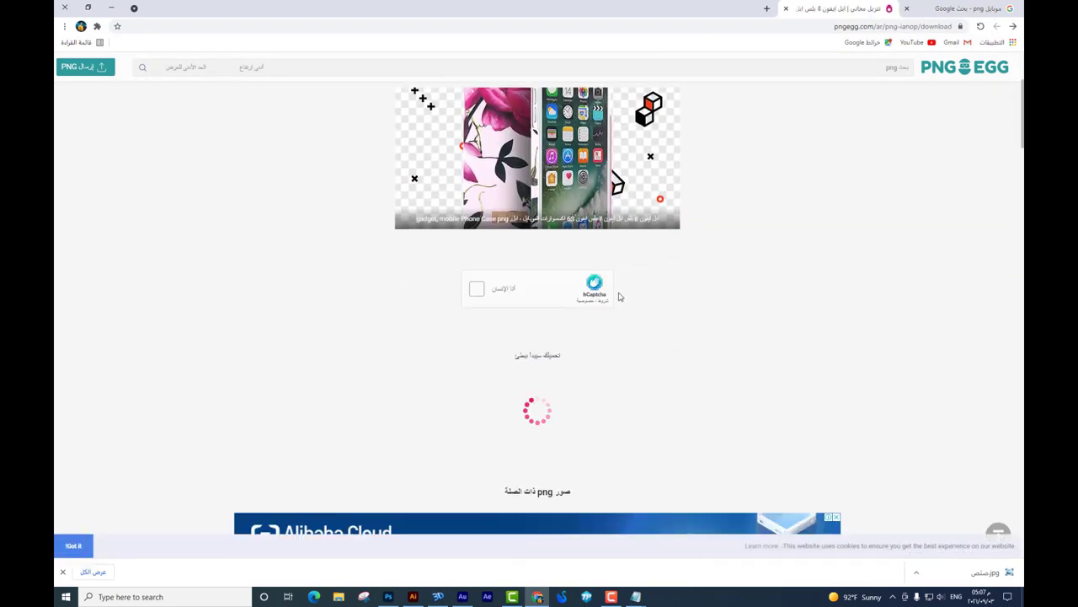
{"action": "left_click", "coordinate": [475, 294]}
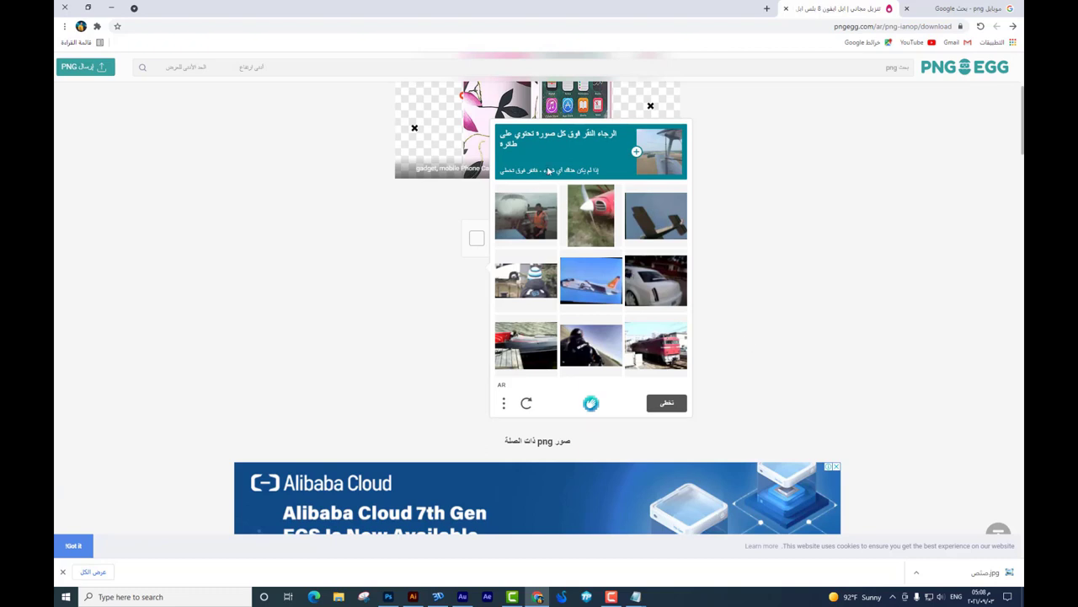
{"action": "left_click", "coordinate": [667, 232]}
{"action": "left_click", "coordinate": [591, 216]}
{"action": "left_click", "coordinate": [526, 216]}
{"action": "left_click", "coordinate": [660, 405]}
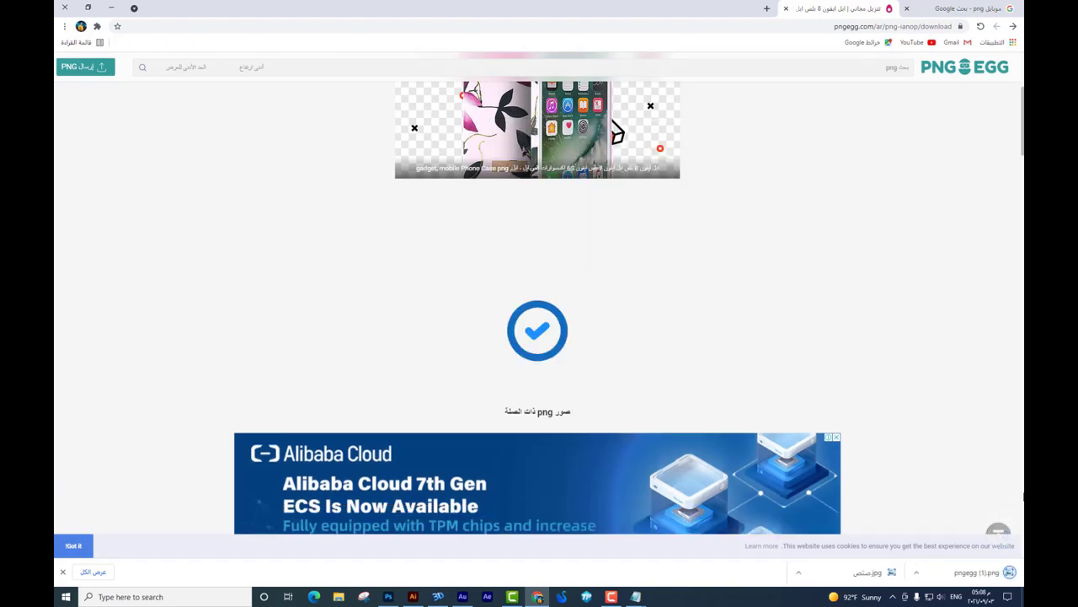
Show pngegg (1).png in its folder and drag it onto the Photoshop banner
{"action": "left_click", "coordinate": [917, 571]}
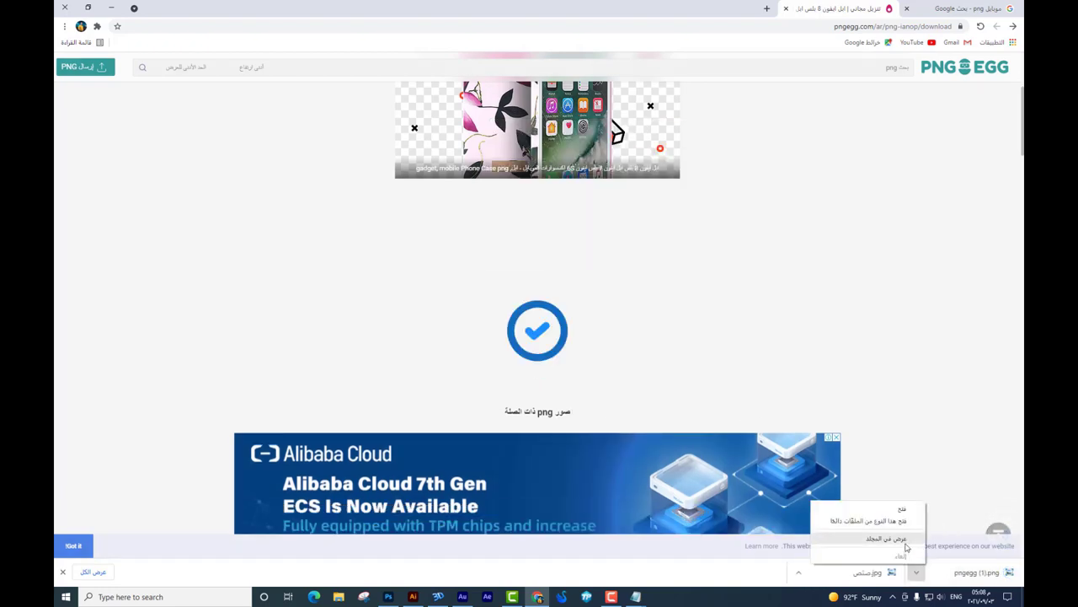
{"action": "left_click", "coordinate": [902, 545]}
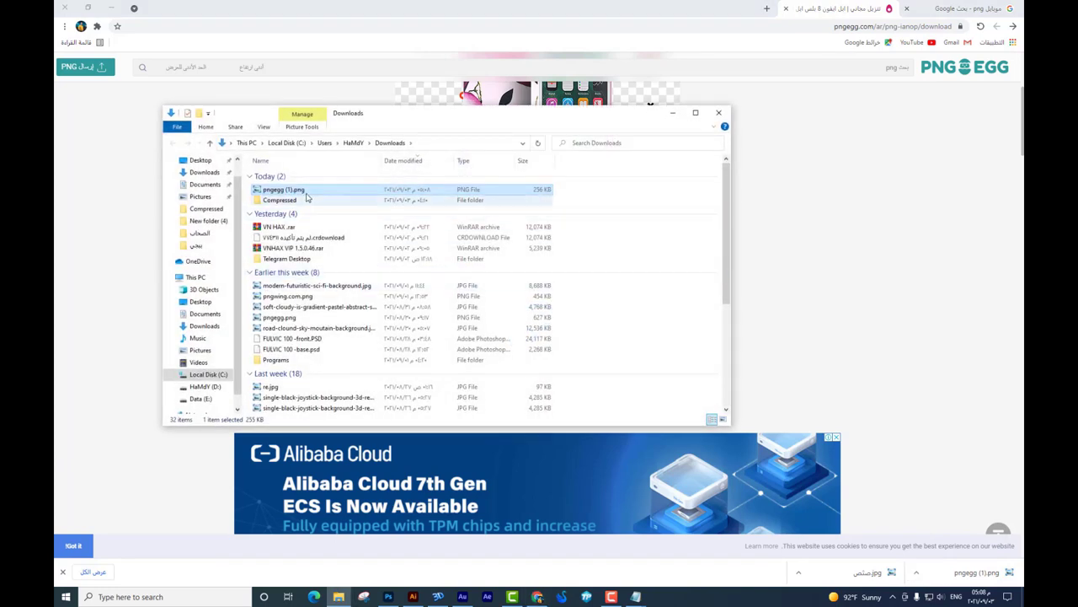
{"action": "mouse_move", "coordinate": [309, 195]}
{"action": "left_mouse_down"}
{"action": "mouse_move", "coordinate": [498, 473]}
{"action": "mouse_move", "coordinate": [477, 304]}
{"action": "left_mouse_up"}
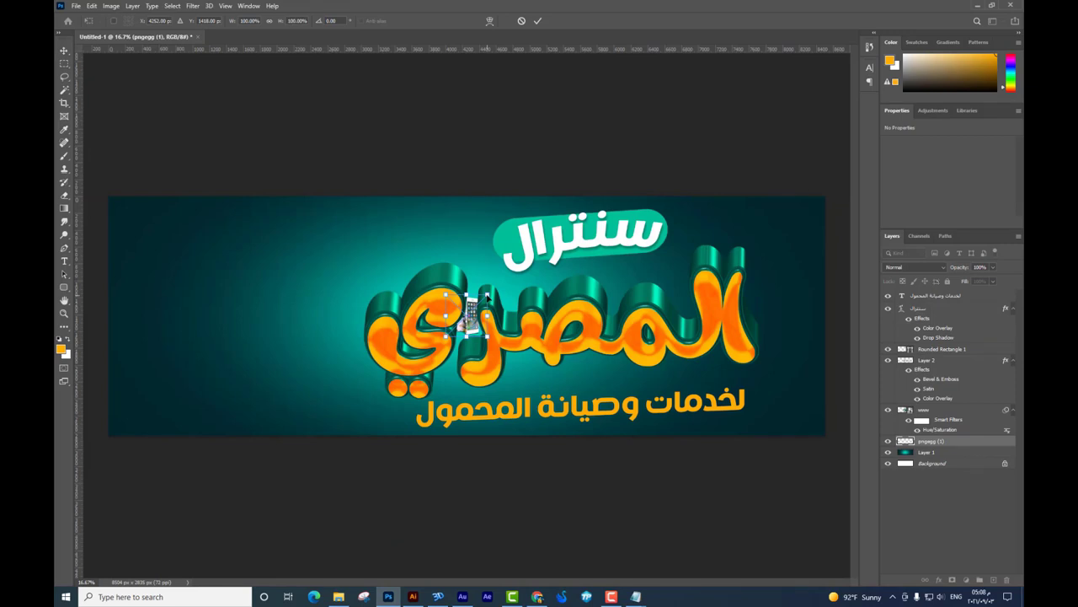
Scale and move the placed phone image to the banner's left, undoing the last enlargement
{"action": "left_click_drag", "start_coordinate": [487, 294], "coordinate": [552, 278]}
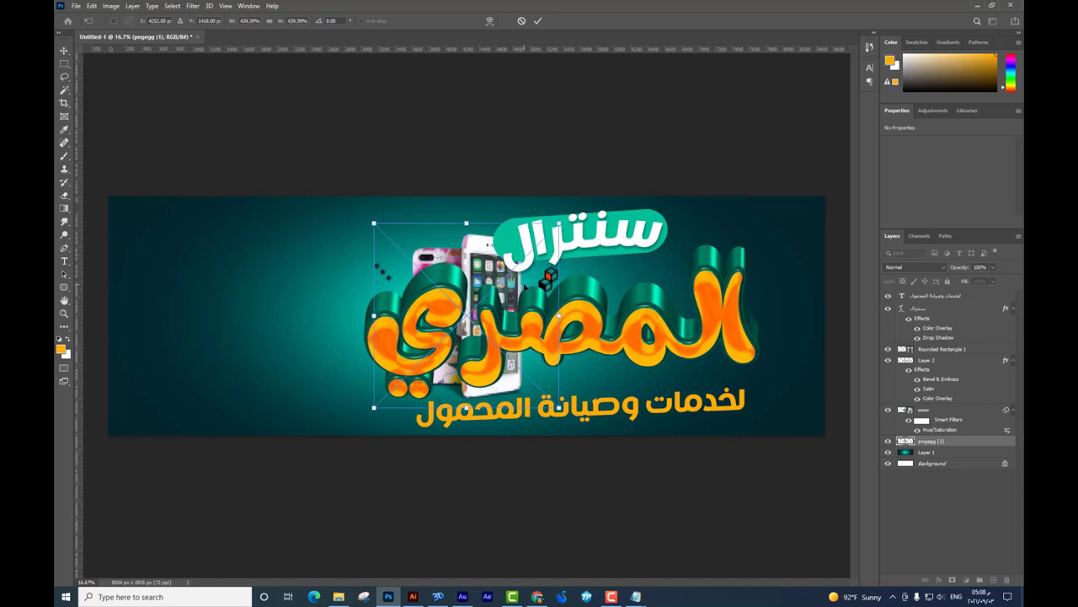
{"action": "left_click_drag", "start_coordinate": [550, 278], "coordinate": [342, 262]}
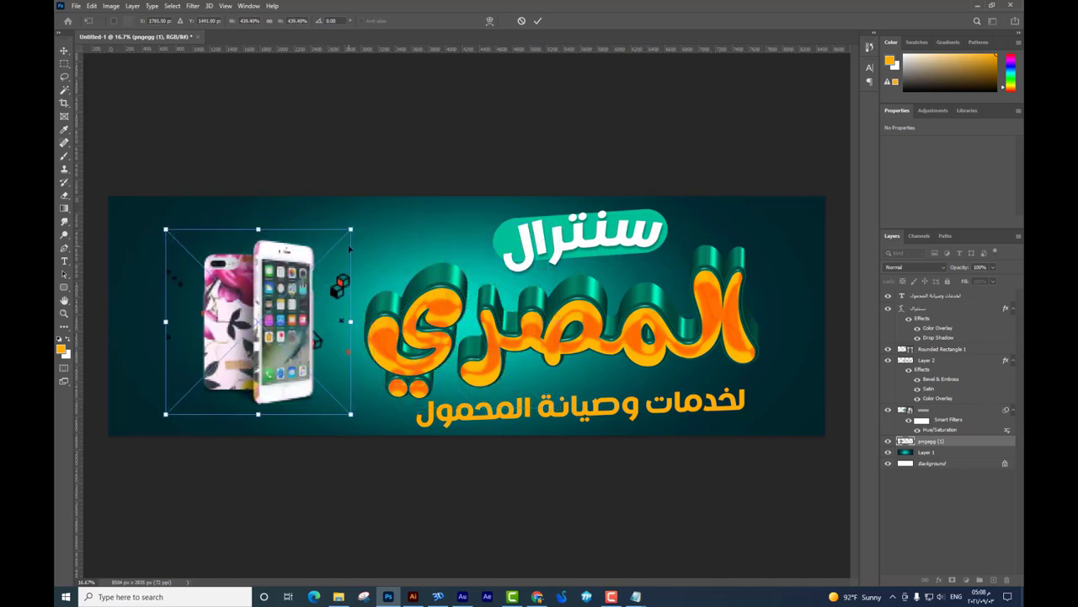
{"action": "left_click_drag", "start_coordinate": [351, 229], "coordinate": [260, 325]}
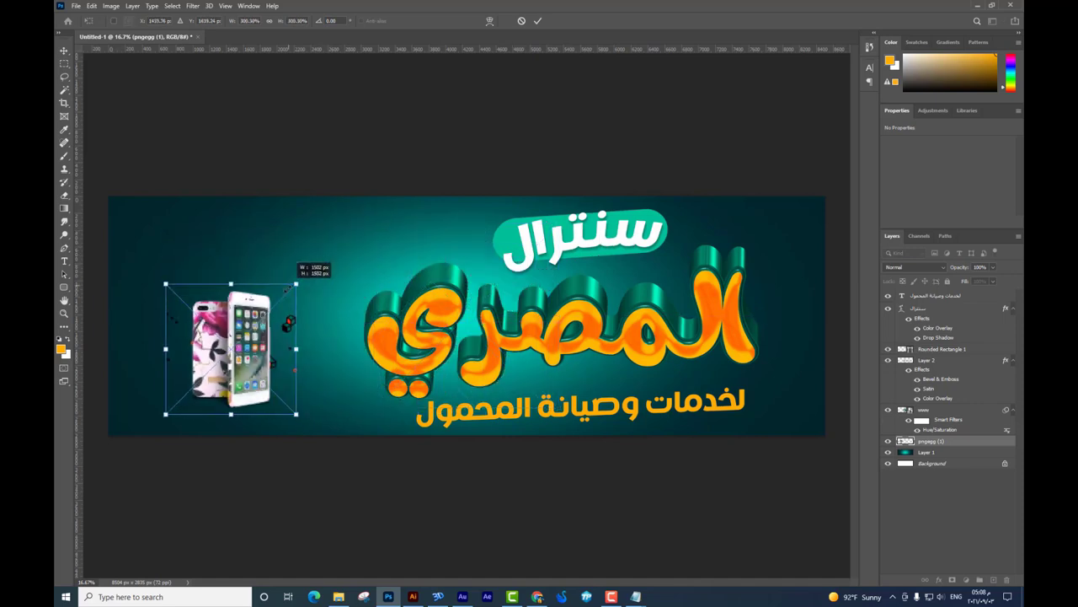
{"action": "key", "text": "Return"}
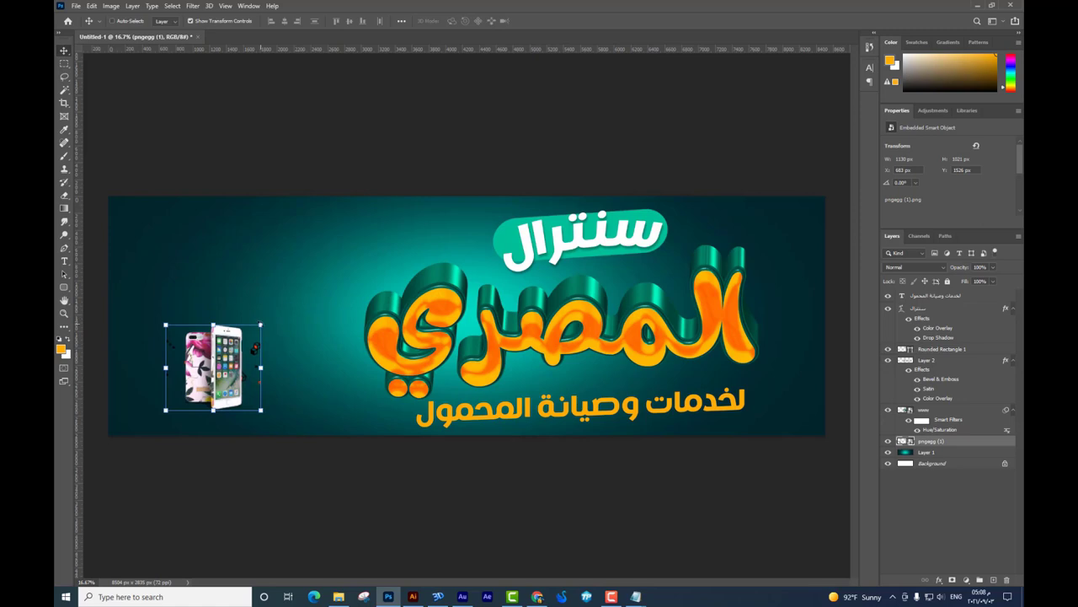
{"action": "left_click_drag", "start_coordinate": [260, 325], "coordinate": [349, 231]}
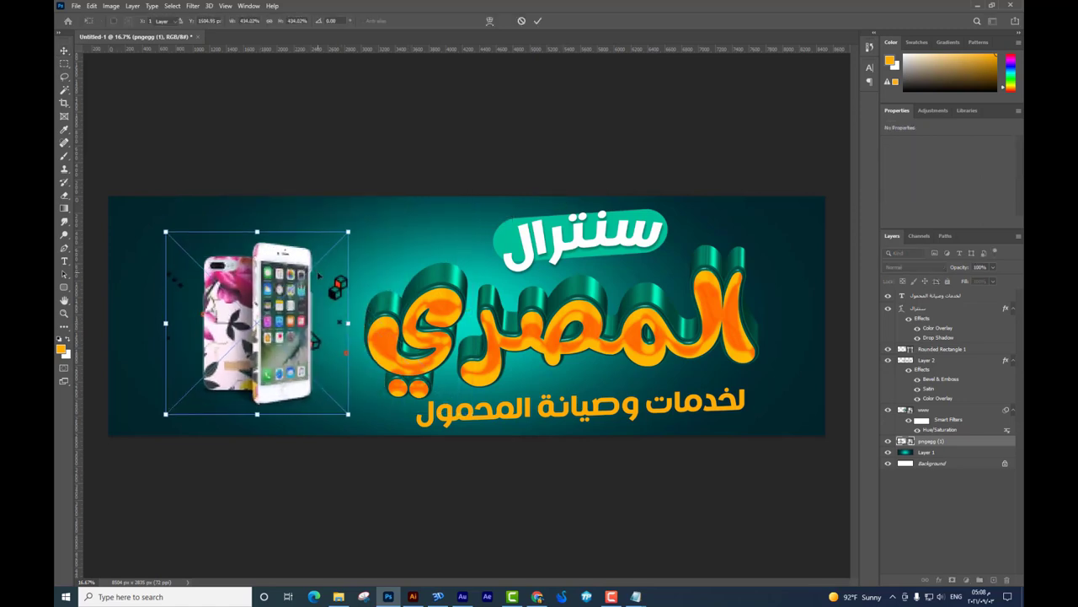
{"action": "key", "text": "Return"}
{"action": "key", "text": "ctrl+z"}
Rescale the phone image about its centre and move it up on the left side
{"action": "key", "text": "ctrl+t"}
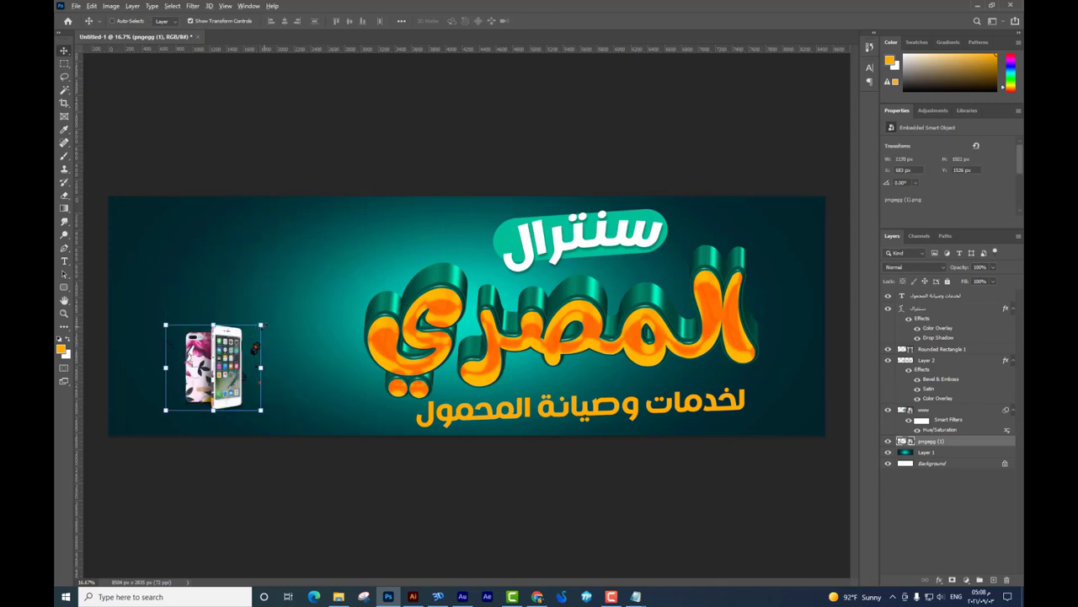
{"action": "left_click_drag", "start_coordinate": [261, 319], "coordinate": [326, 268]}
{"action": "key", "text": "Return"}
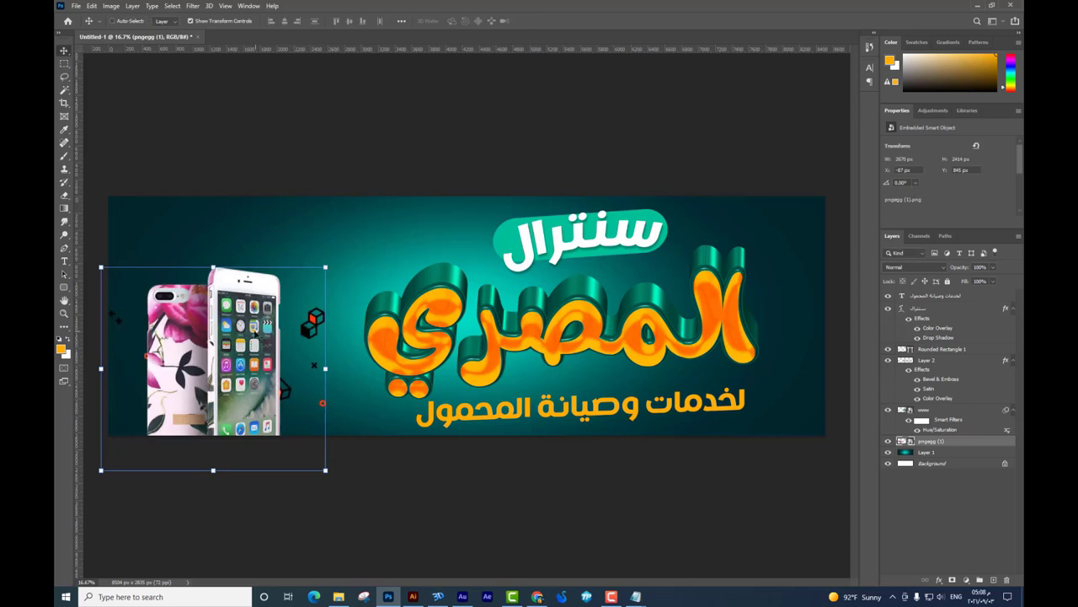
{"action": "left_click_drag", "start_coordinate": [255, 334], "coordinate": [299, 271]}
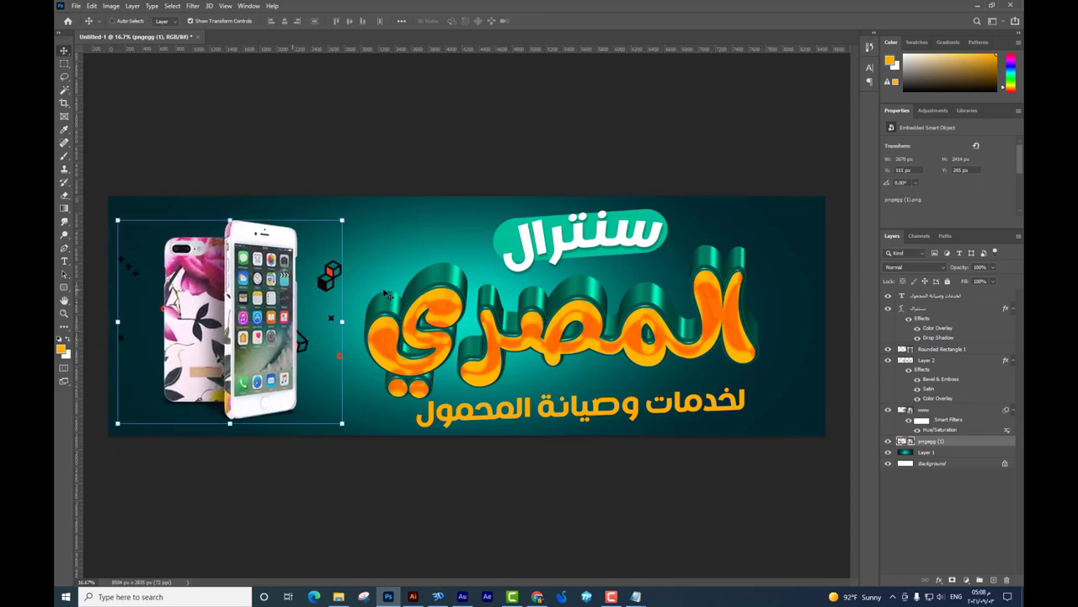
Select Layer 1 and preview the banner with panels hidden, zooming in and out
{"action": "right_click", "coordinate": [405, 267]}
{"action": "left_click", "coordinate": [414, 271]}
{"action": "key", "text": "Tab"}
{"action": "key", "text": "ctrl+plus"}
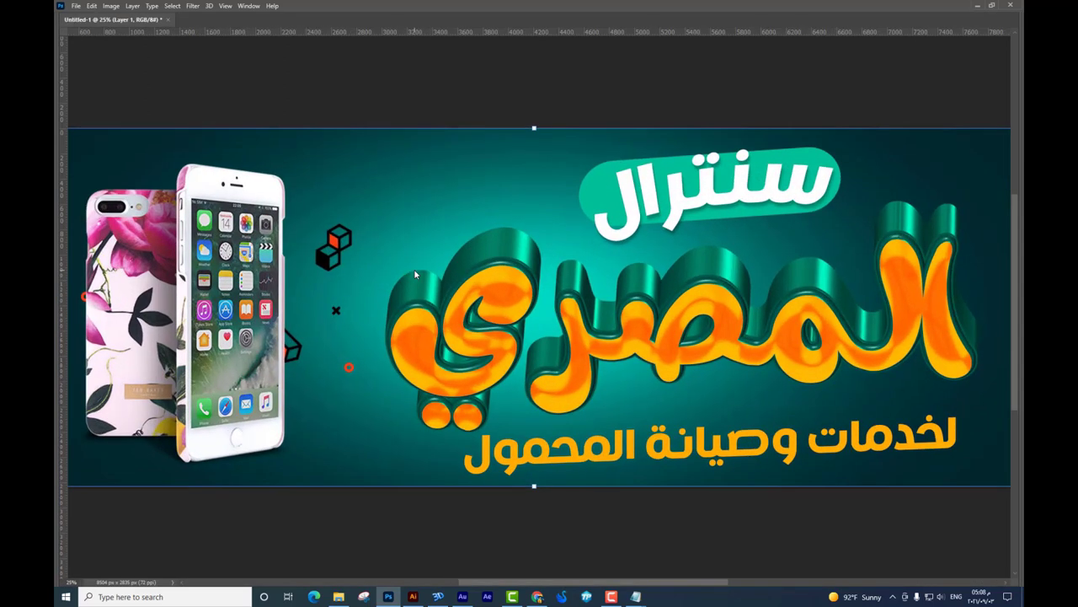
{"action": "key", "text": "ctrl+minus"}
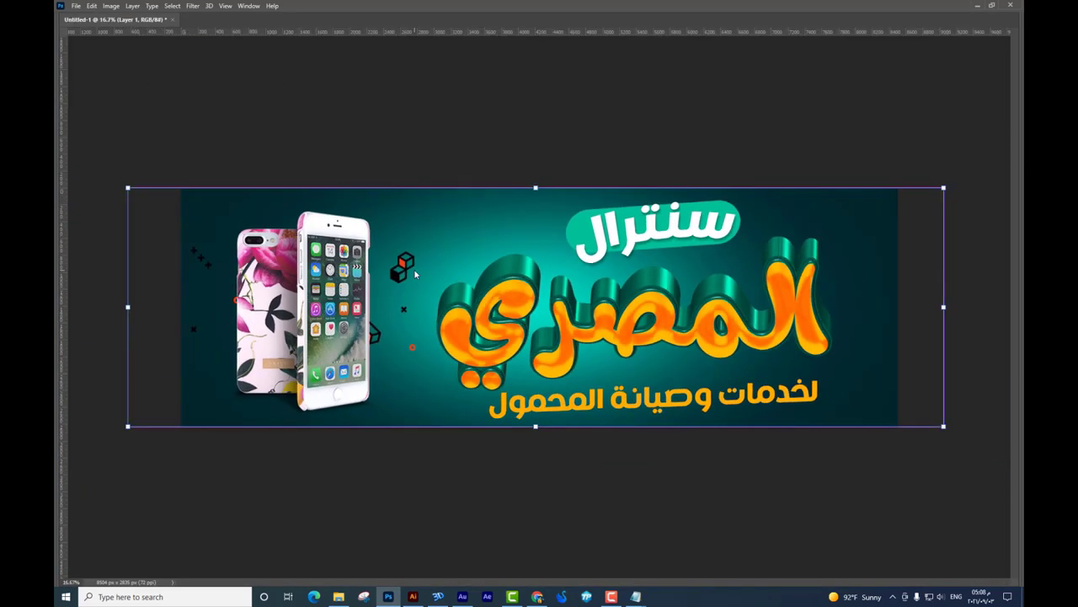
Reselect the pngegg (1) layer, move the phones up and shrink them slightly
{"action": "right_click", "coordinate": [349, 288]}
{"action": "left_click", "coordinate": [370, 293]}
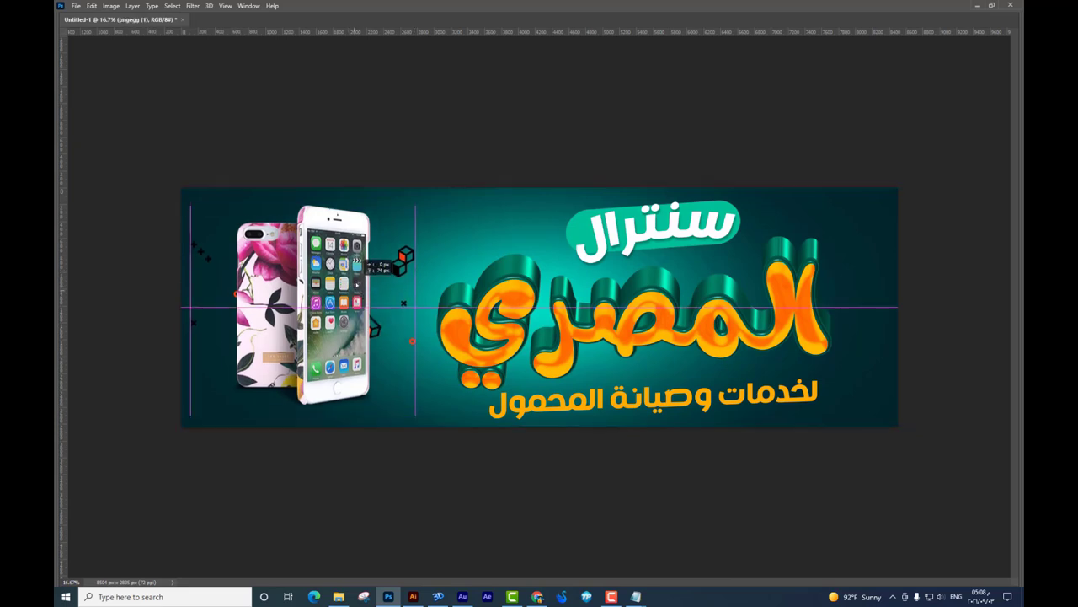
{"action": "left_click_drag", "start_coordinate": [367, 274], "coordinate": [362, 257]}
{"action": "key", "text": "ctrl+t"}
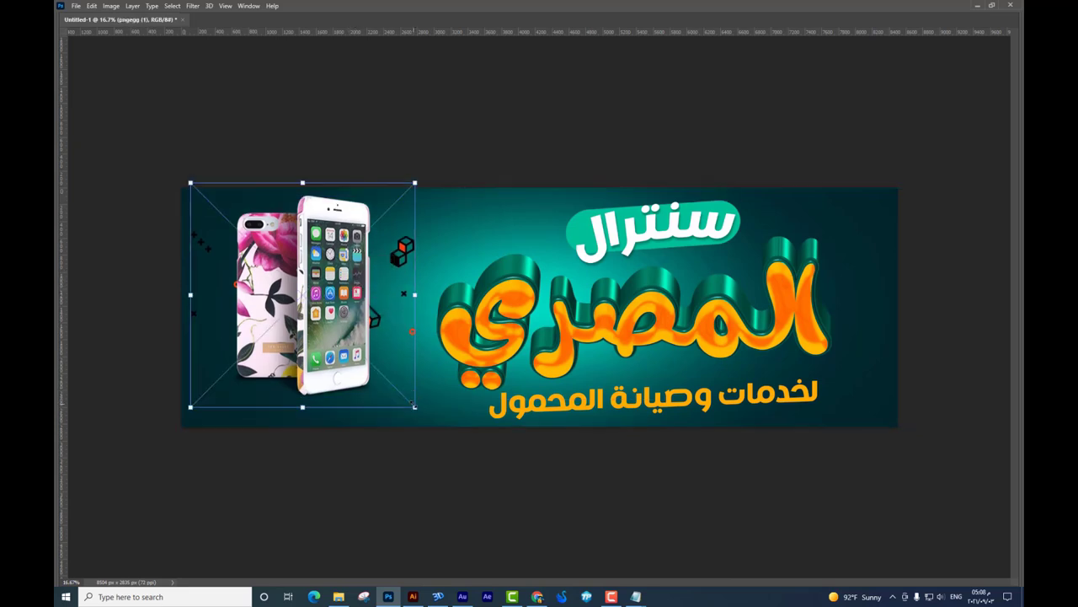
{"action": "left_click_drag", "start_coordinate": [408, 400], "coordinate": [399, 383]}
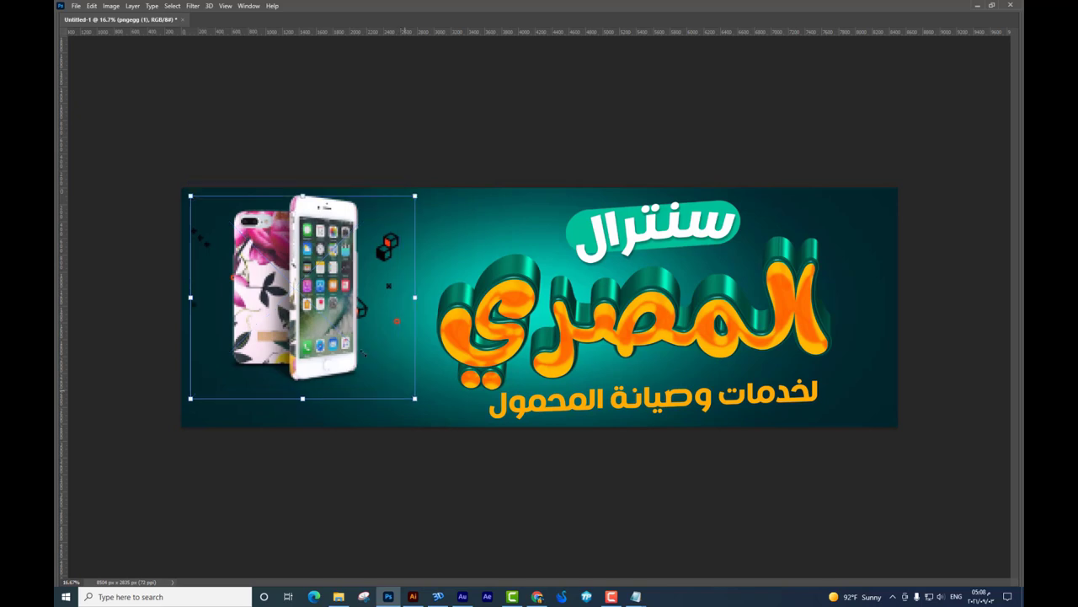
{"action": "left_click_drag", "start_coordinate": [354, 295], "coordinate": [364, 300]}
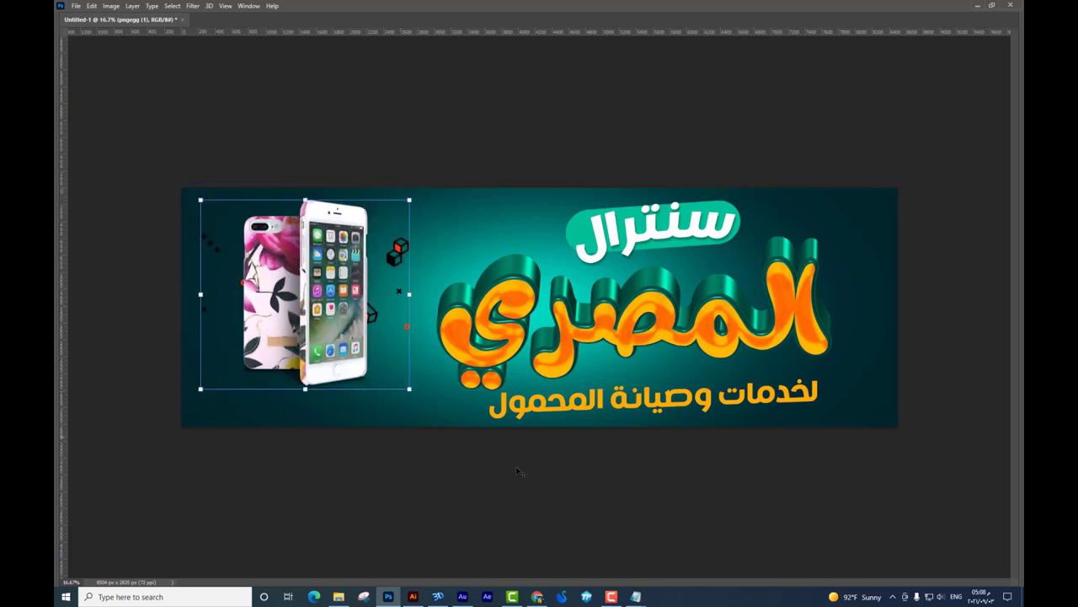
{"action": "mouse_move", "coordinate": [636, 596]}
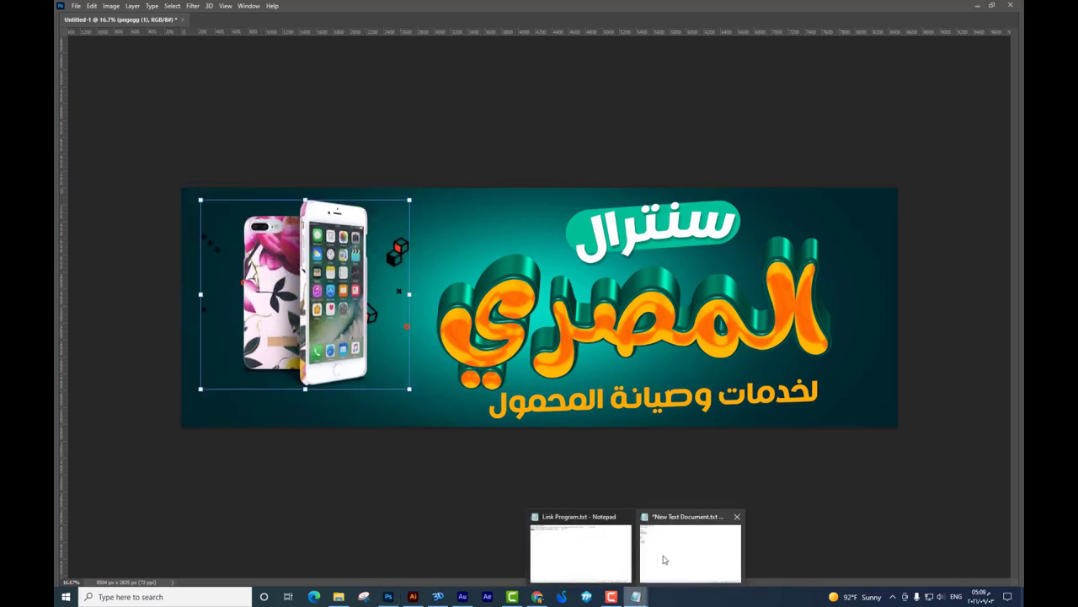
Copy the phone number from the notes file and paste it as a text layer
{"action": "left_click", "coordinate": [668, 560]}
{"action": "left_click_drag", "start_coordinate": [233, 188], "coordinate": [187, 189]}
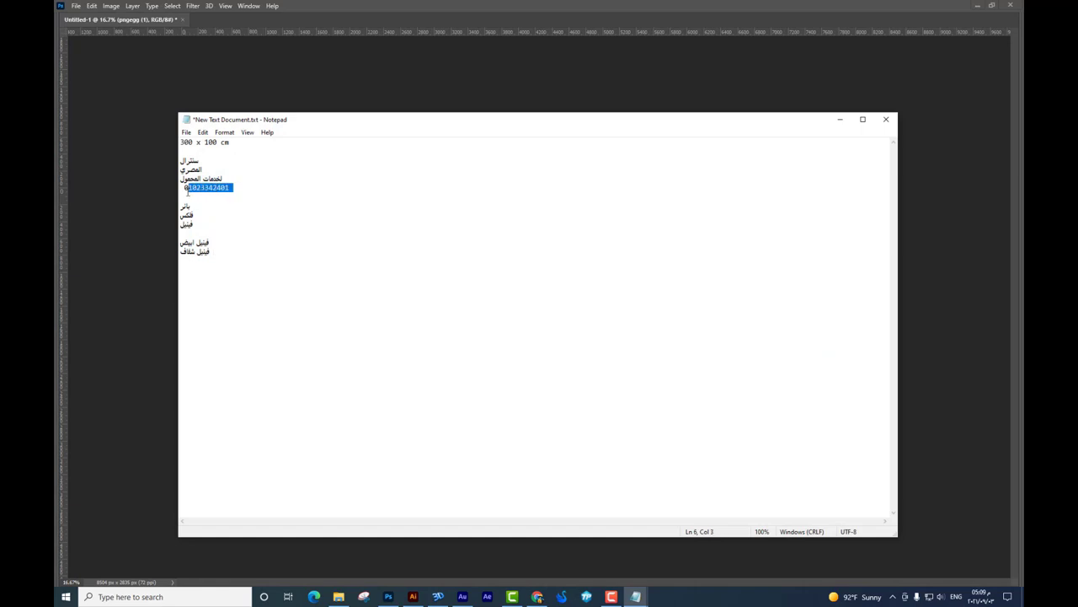
{"action": "key", "text": "alt+Tab"}
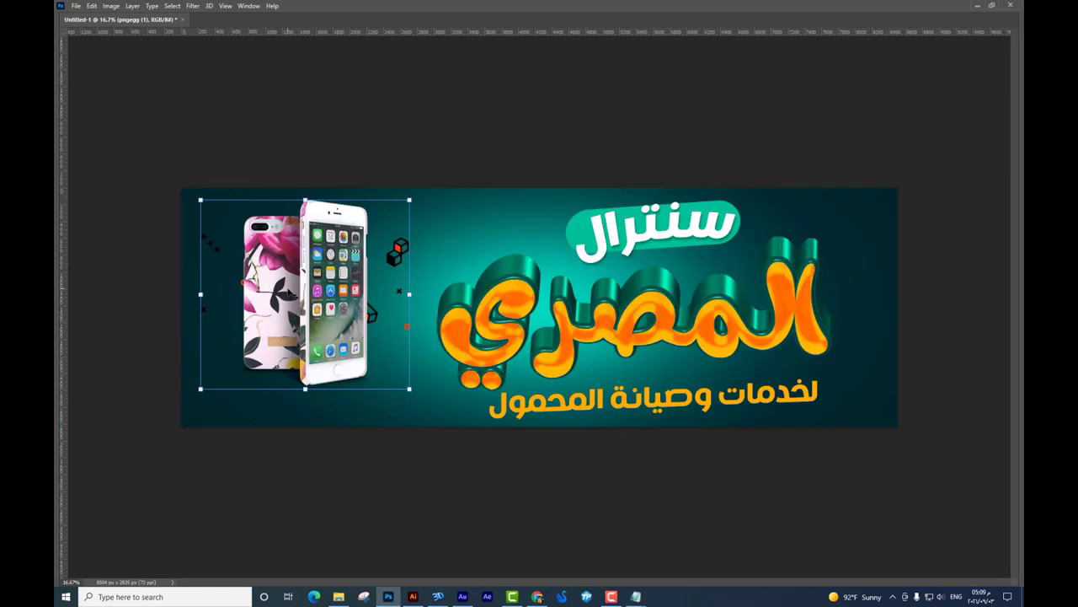
{"action": "left_click", "coordinate": [437, 262]}
{"action": "key", "text": "ctrl+v"}
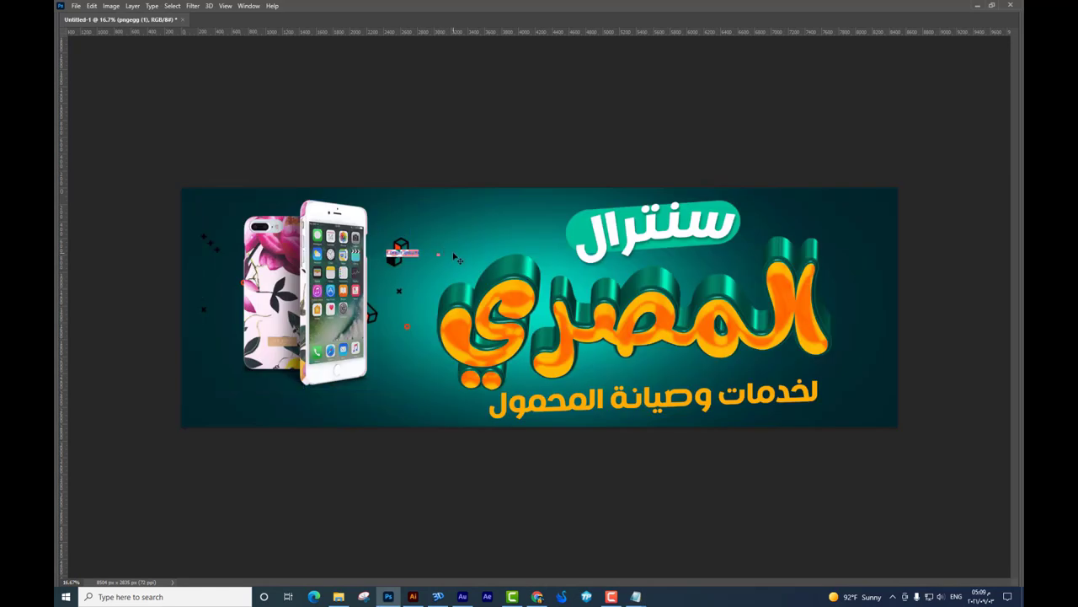
{"action": "key", "text": "ctrl+Return"}
{"action": "mouse_move", "coordinate": [64, 61]}
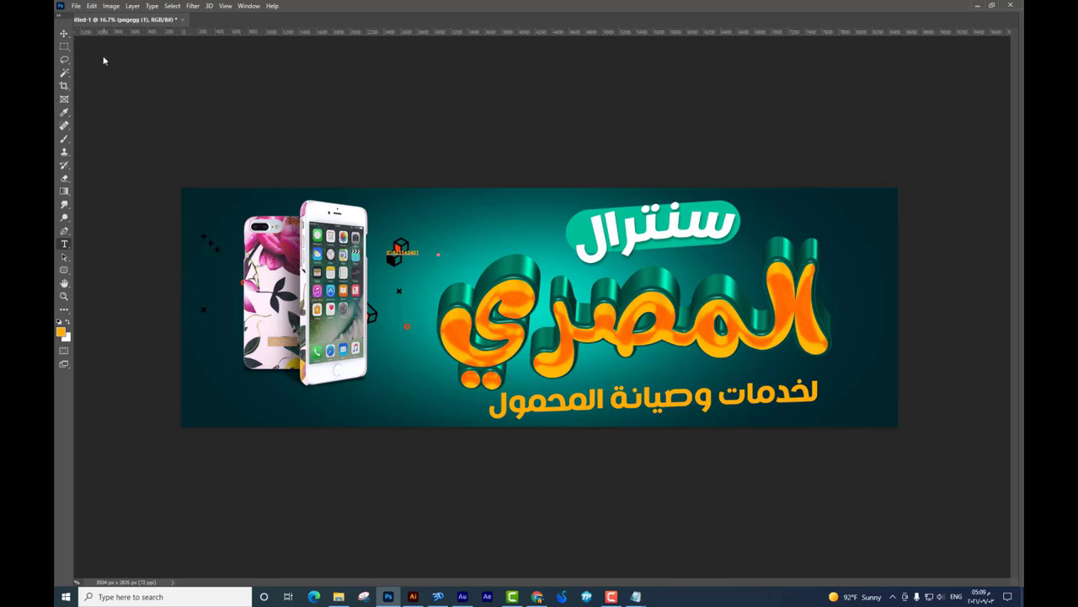
{"action": "key", "text": "ctrl+z"}
{"action": "left_click", "coordinate": [388, 251]}
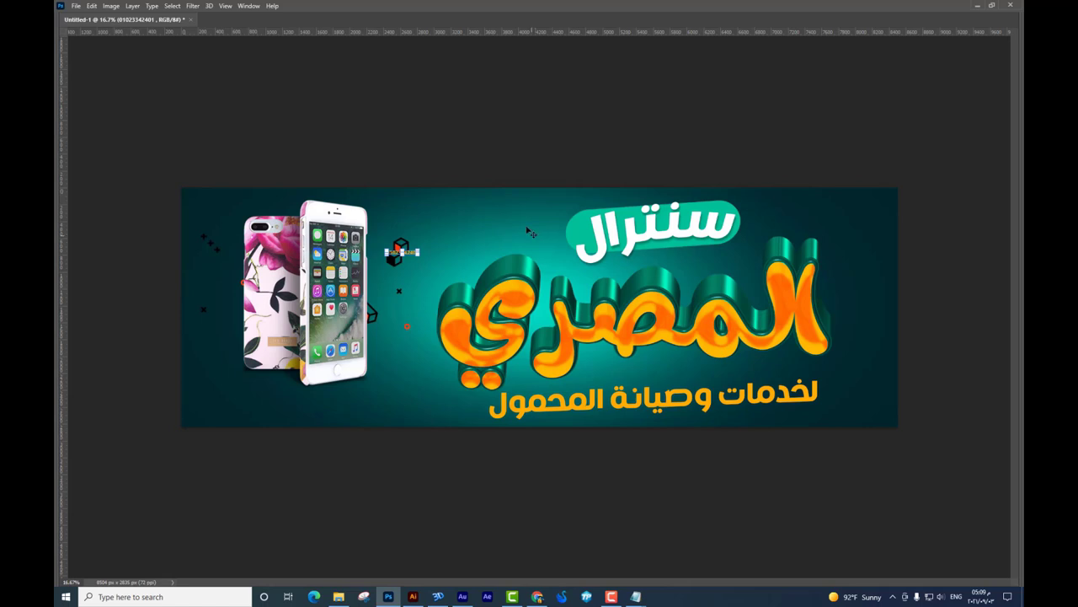
Restore the Tool Presets and Tools panels from the Window menu and show all panels
{"action": "left_click", "coordinate": [247, 6]}
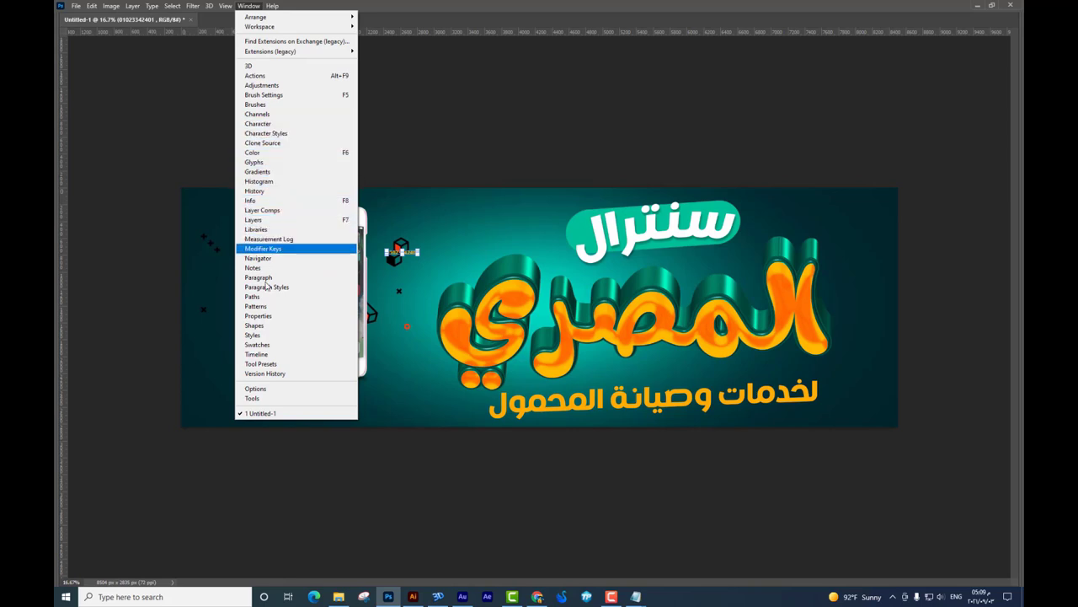
{"action": "left_click", "coordinate": [265, 363]}
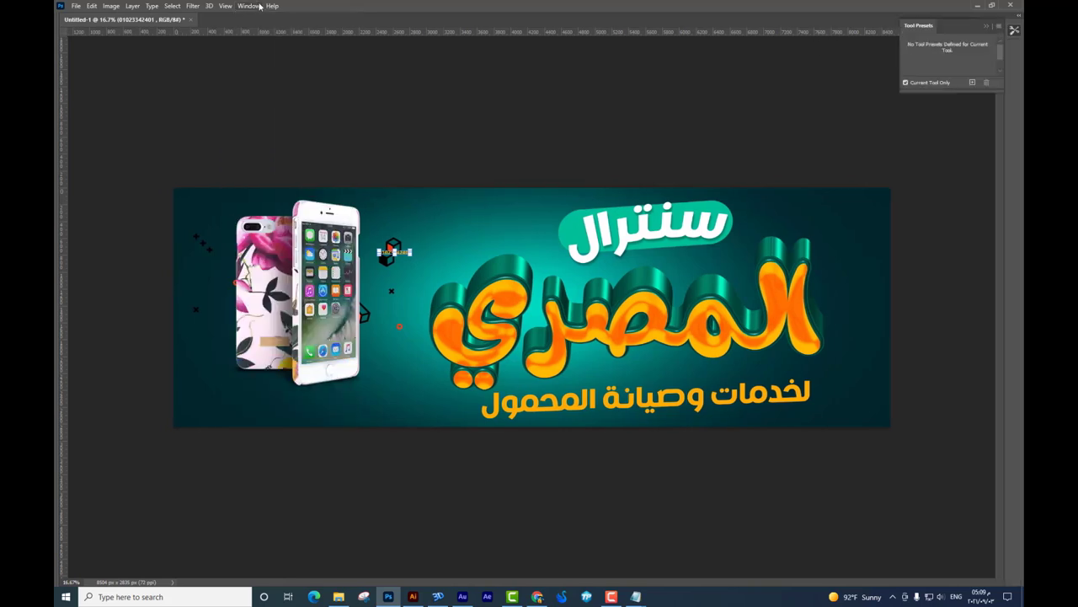
{"action": "left_click", "coordinate": [249, 6]}
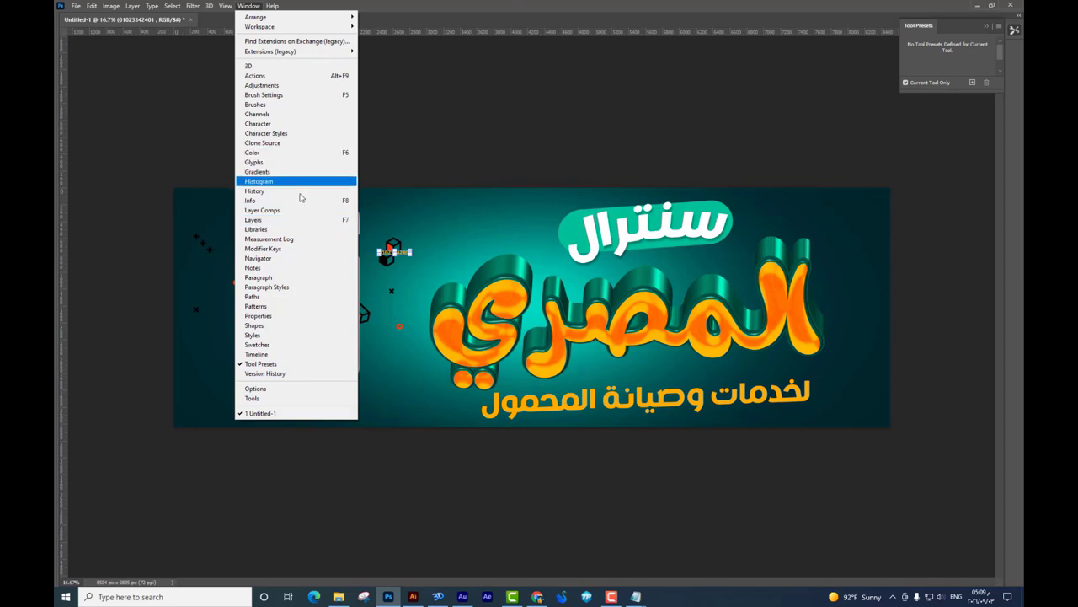
{"action": "left_click", "coordinate": [253, 398]}
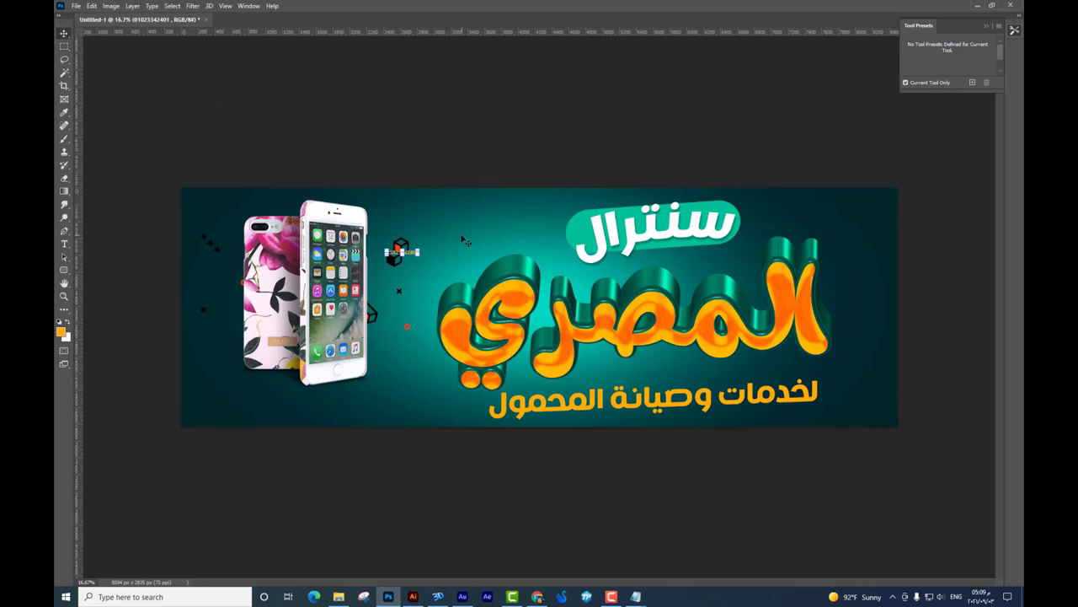
{"action": "key", "text": "Tab"}
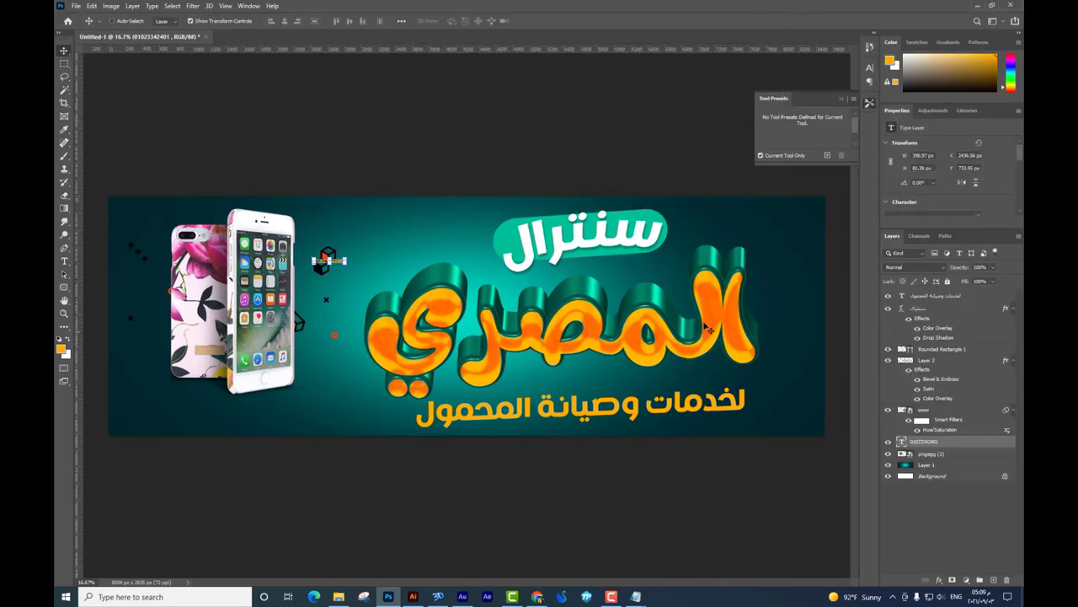
Close the Tool Presets panel and check the banner with panels hidden
{"action": "key", "text": "Tab"}
{"action": "key", "text": "Tab"}
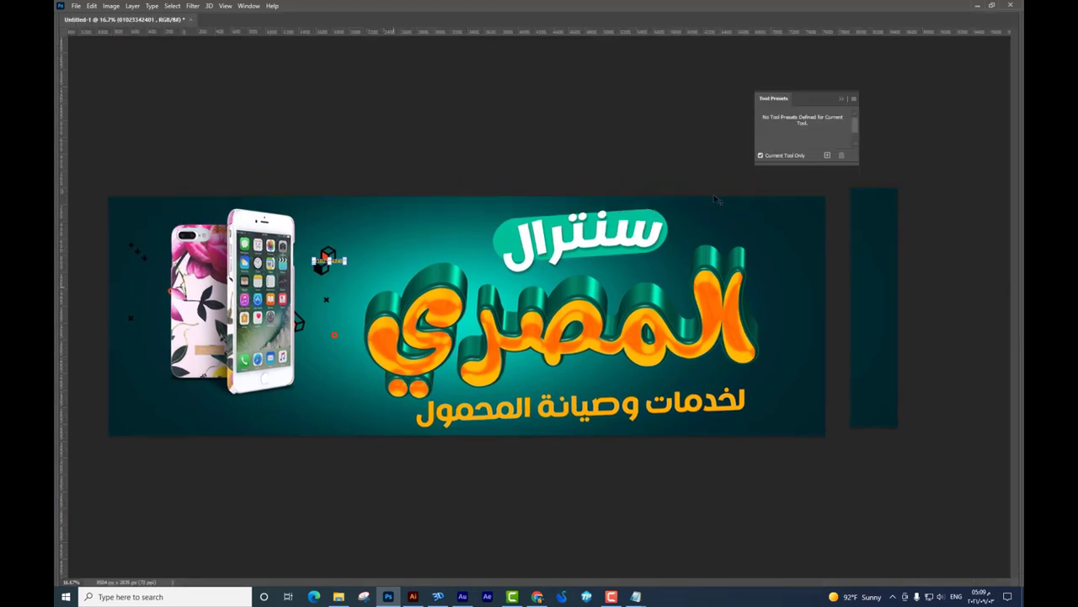
{"action": "left_click", "coordinate": [844, 101]}
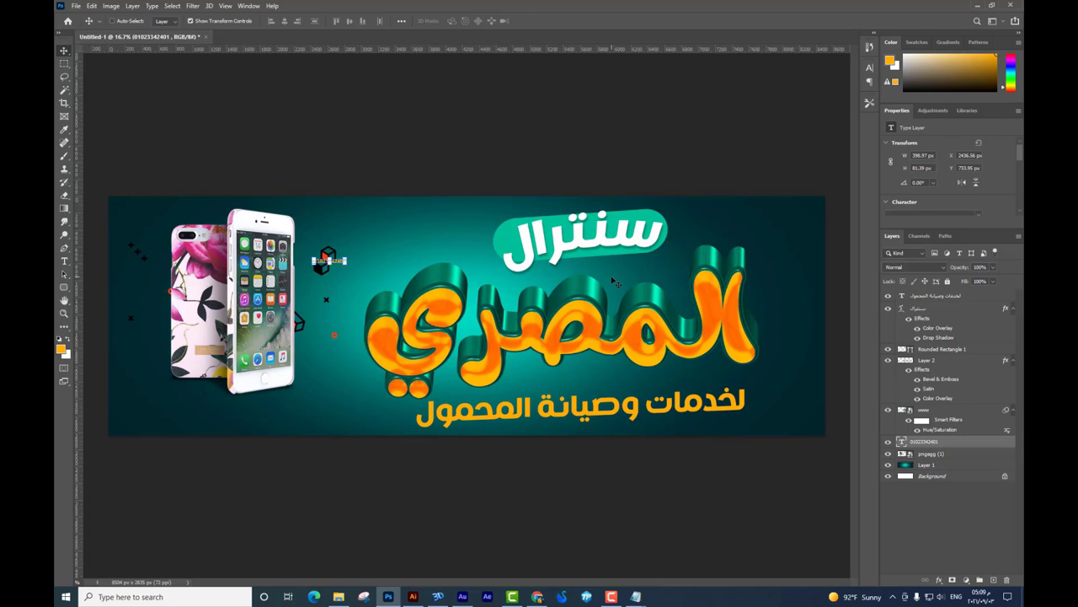
{"action": "key", "text": "Tab"}
{"action": "key", "text": "ctrl+plus"}
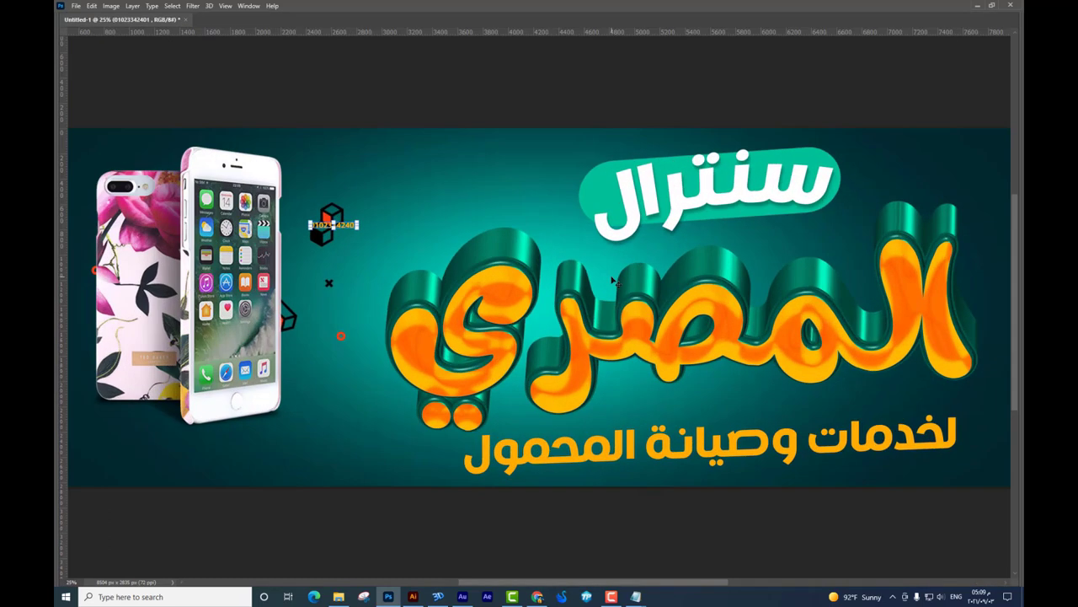
{"action": "key", "text": "ctrl+minus"}
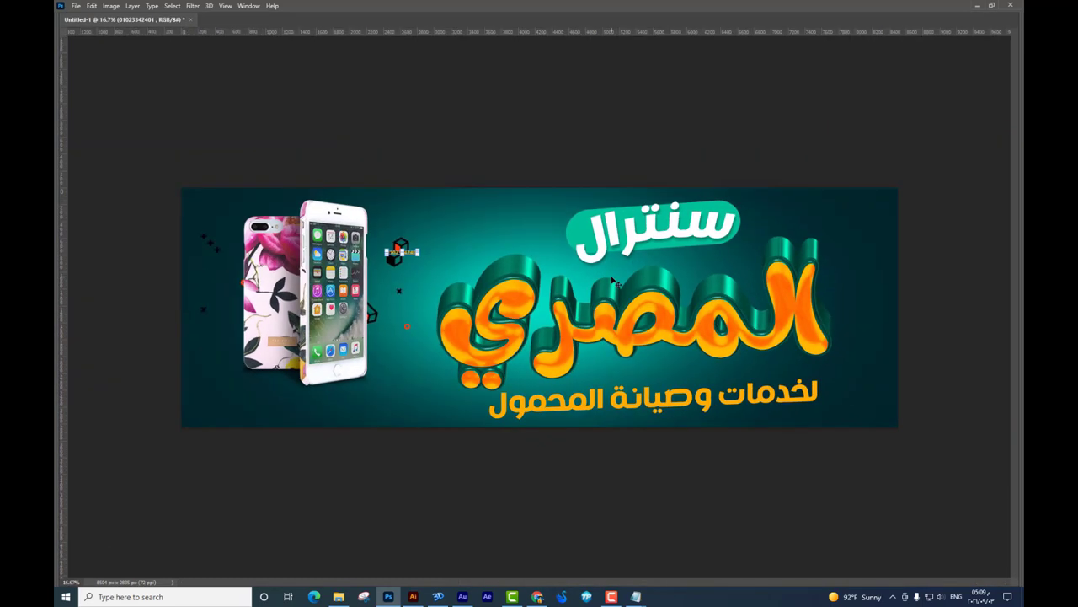
{"action": "key", "text": "Tab"}
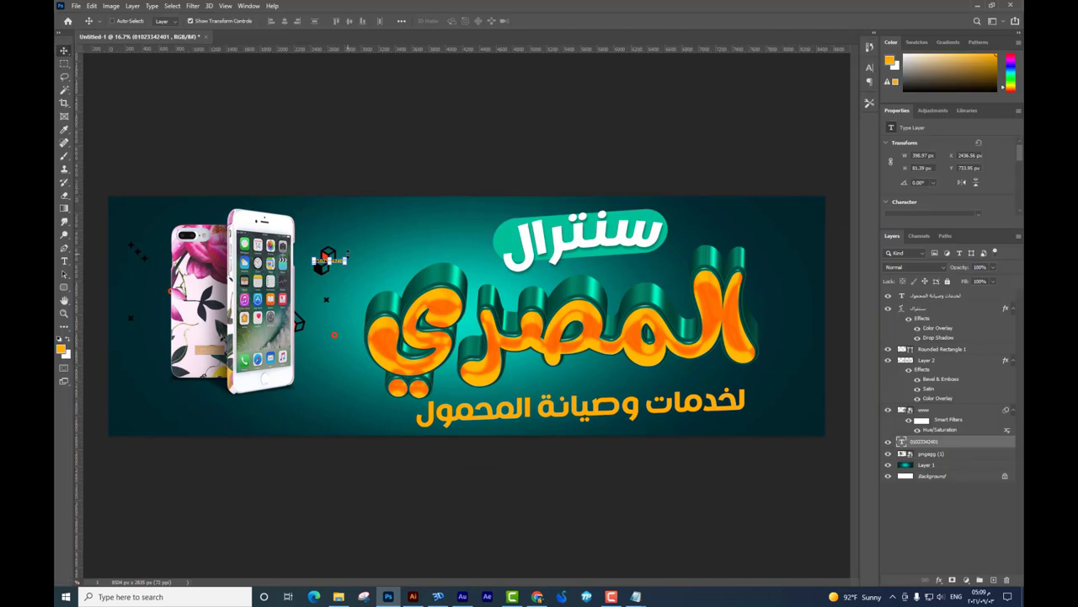
Scale the phone-number text up and drag it to the bottom-left under the phones
{"action": "key", "text": "ctrl+t"}
{"action": "mouse_move", "coordinate": [439, 238]}
{"action": "left_mouse_down"}
{"action": "mouse_move", "coordinate": [290, 403]}
{"action": "mouse_move", "coordinate": [325, 392]}
{"action": "mouse_move", "coordinate": [297, 409]}
{"action": "left_mouse_up"}
{"action": "key", "text": "Return"}
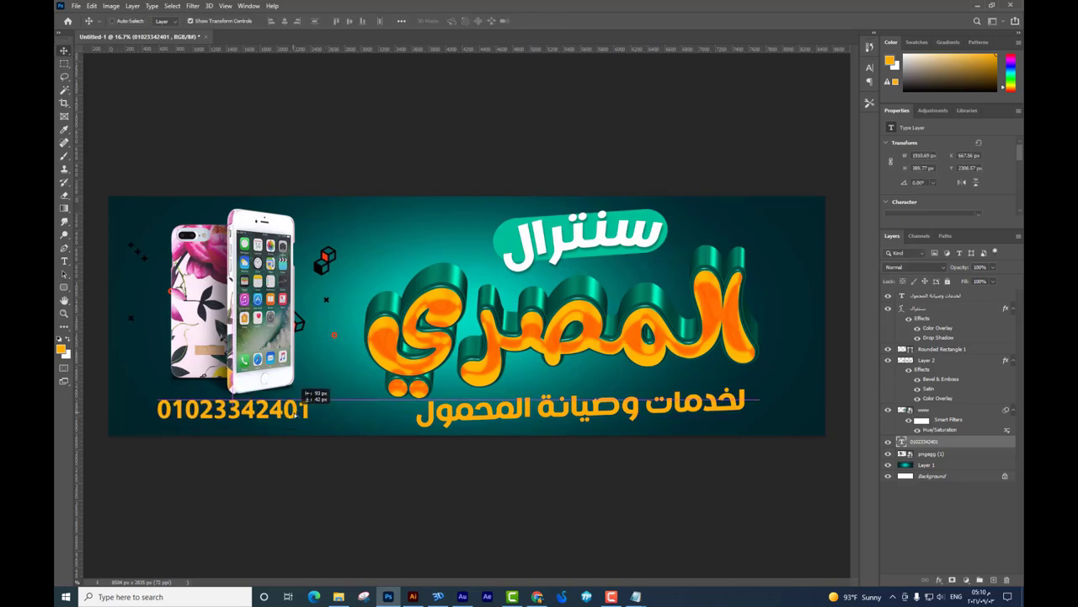
Set the whole phone number to Impact font in white
{"action": "scroll", "coordinate": [267, 324], "scroll_direction": "up", "scroll_amount": 2}
{"action": "scroll", "coordinate": [455, 313], "scroll_direction": "up", "scroll_amount": 2}
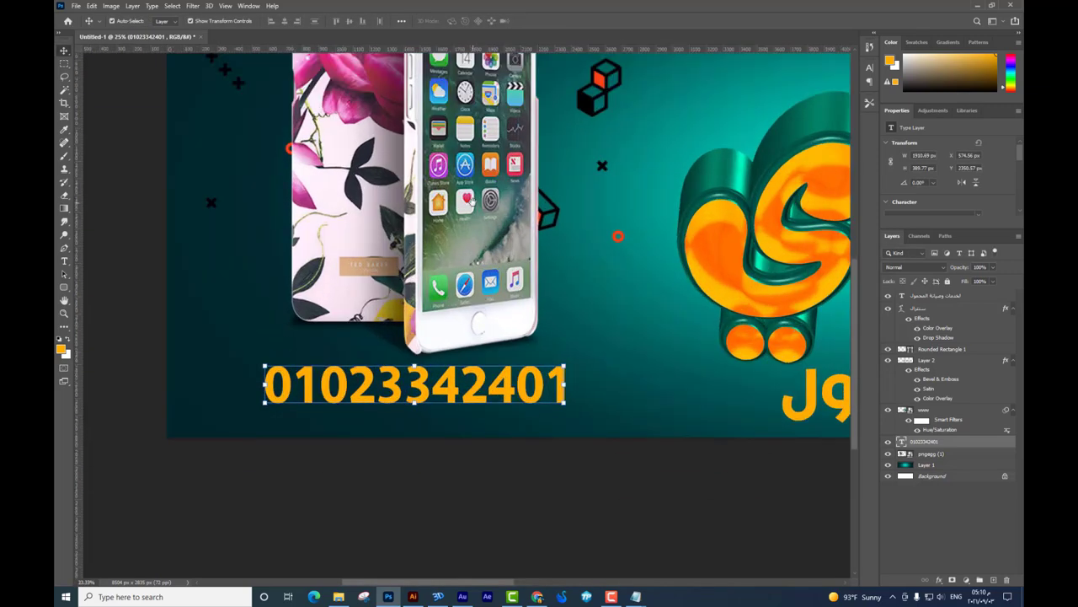
{"action": "double_click", "coordinate": [452, 313]}
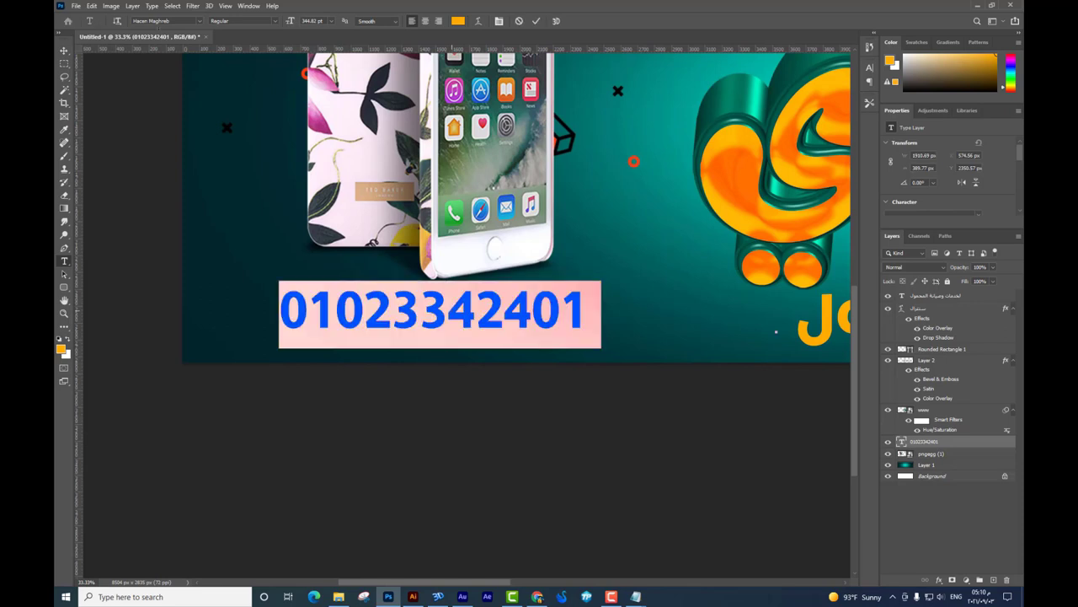
{"action": "left_click", "coordinate": [185, 22]}
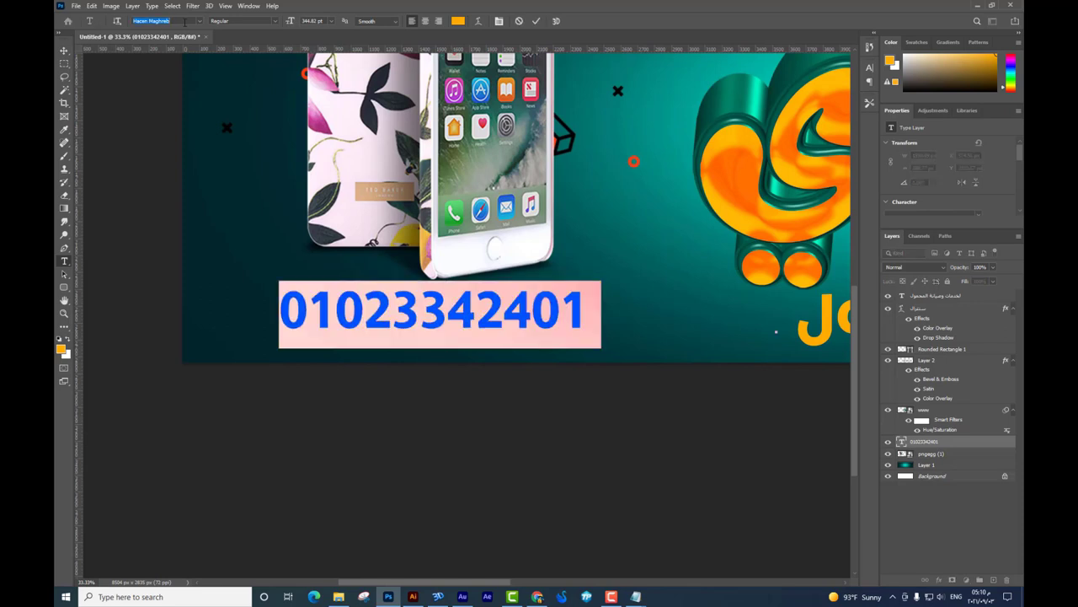
{"action": "type", "text": "Impact"}
{"action": "key", "text": "Return"}
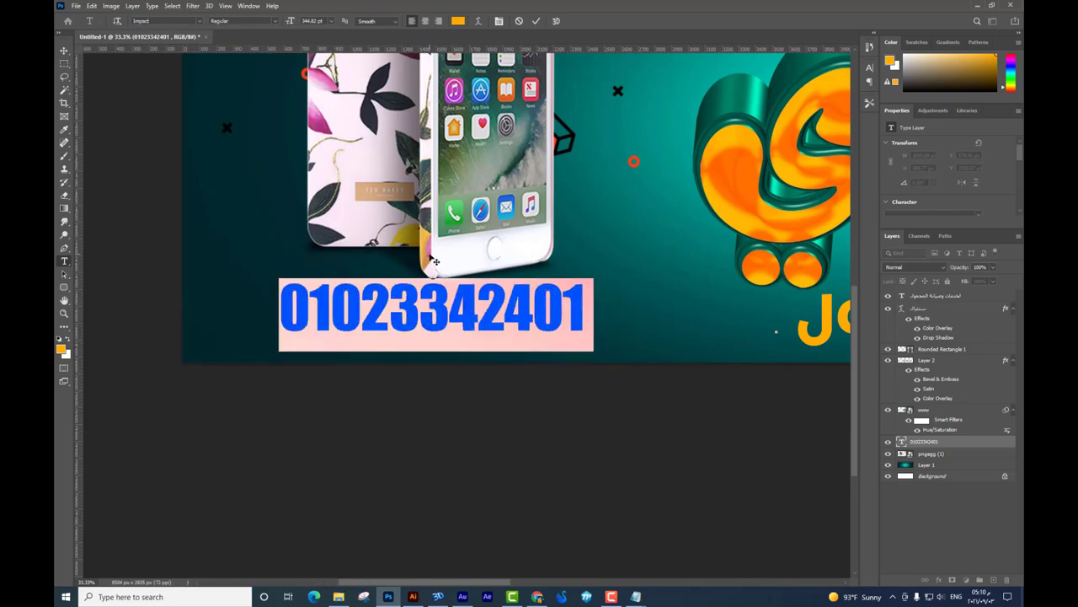
{"action": "left_click", "coordinate": [64, 350]}
{"action": "left_click", "coordinate": [756, 152]}
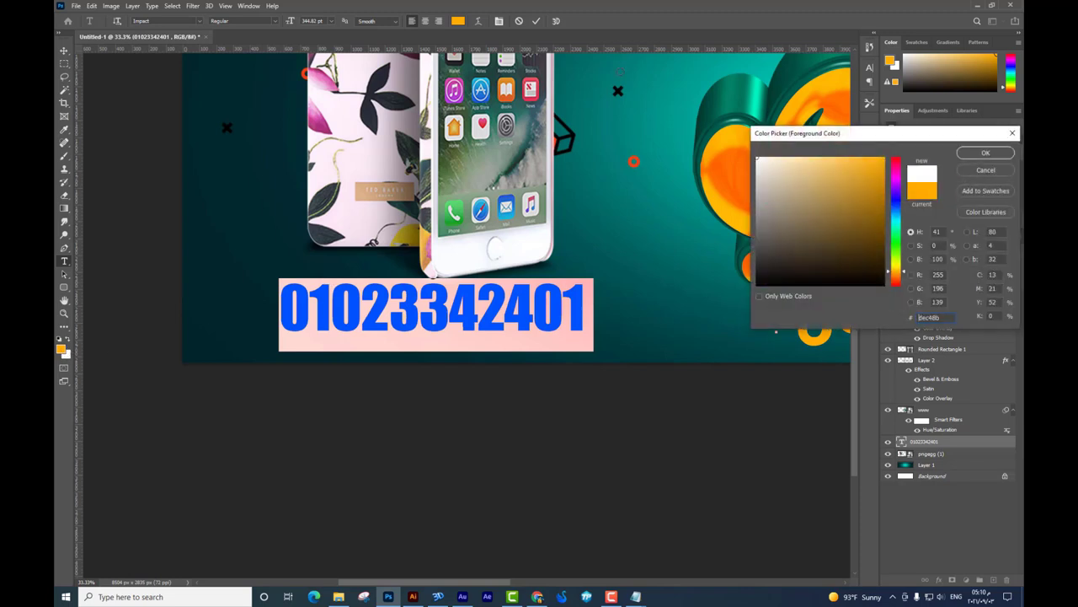
{"action": "left_click", "coordinate": [986, 156]}
{"action": "left_click", "coordinate": [506, 266]}
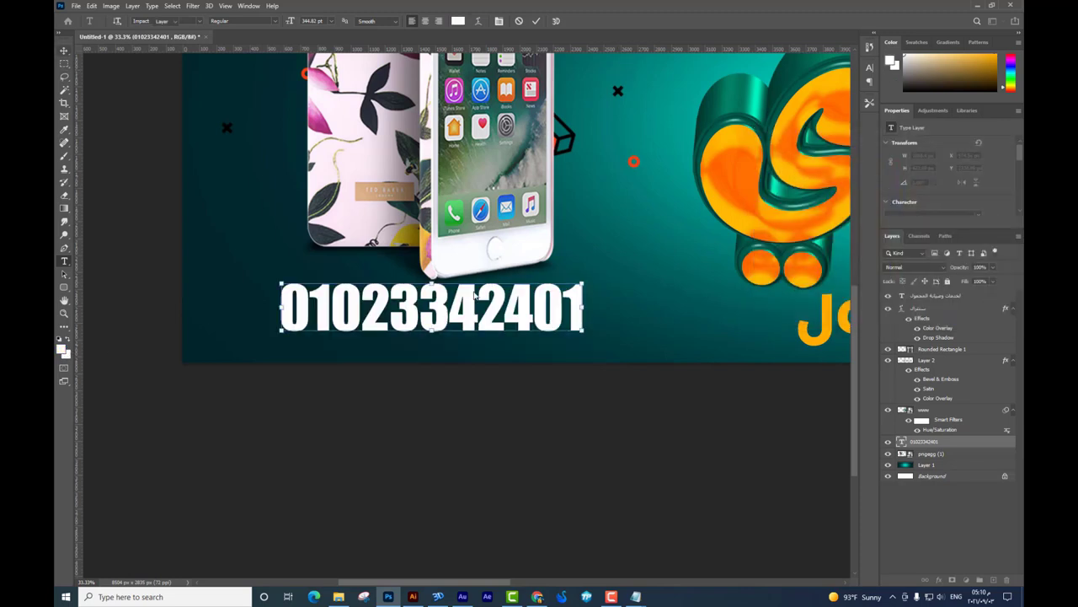
Colour the digits 233 yellow
{"action": "key", "text": "v"}
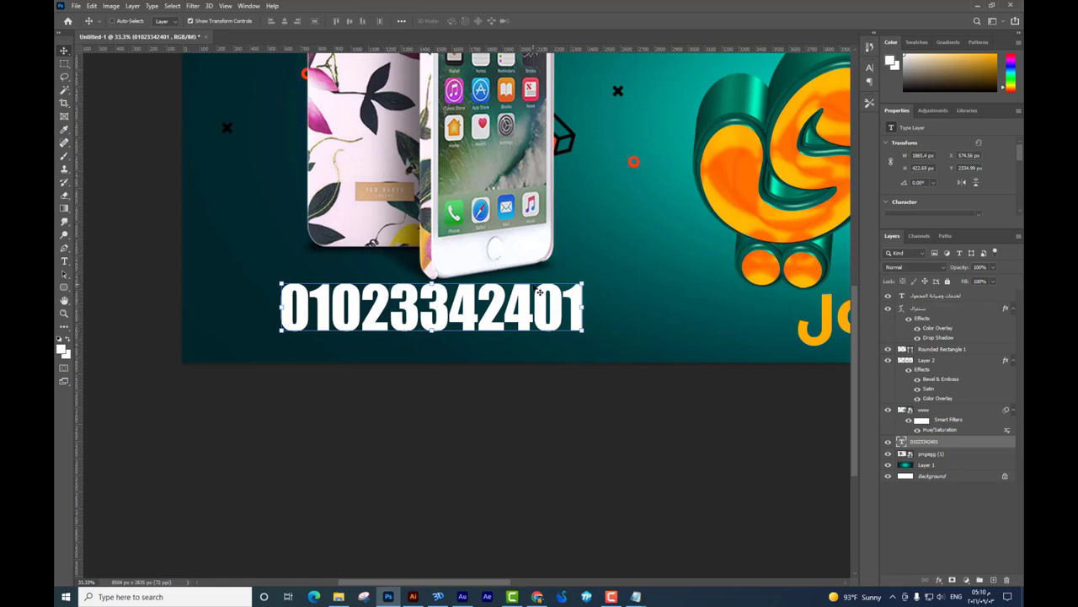
{"action": "key", "text": "t"}
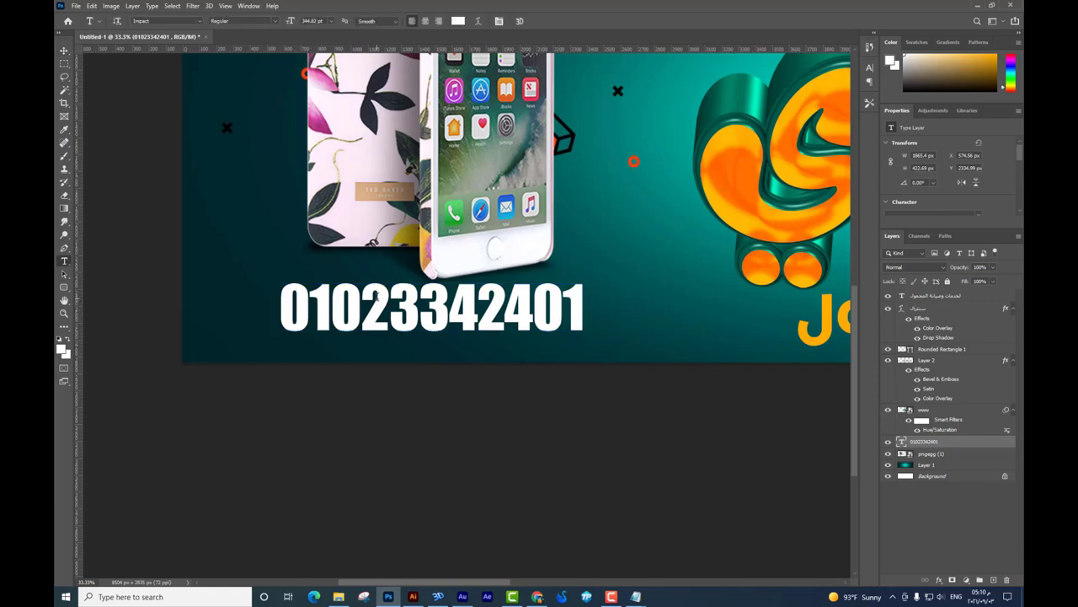
{"action": "left_click_drag", "start_coordinate": [362, 294], "coordinate": [440, 294]}
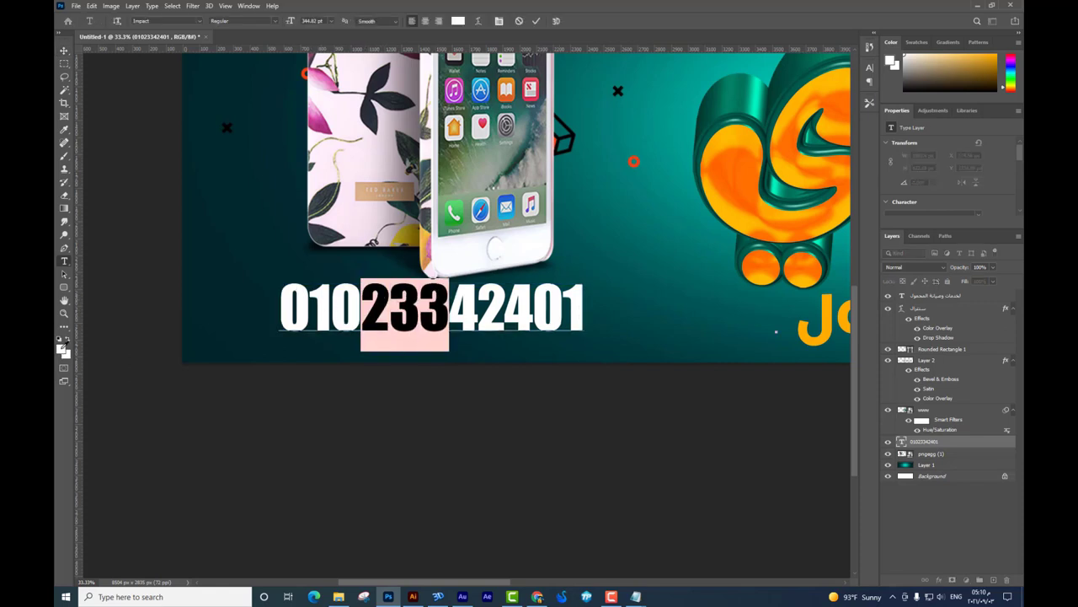
{"action": "left_click", "coordinate": [61, 347]}
{"action": "left_click_drag", "start_coordinate": [900, 270], "coordinate": [900, 264]}
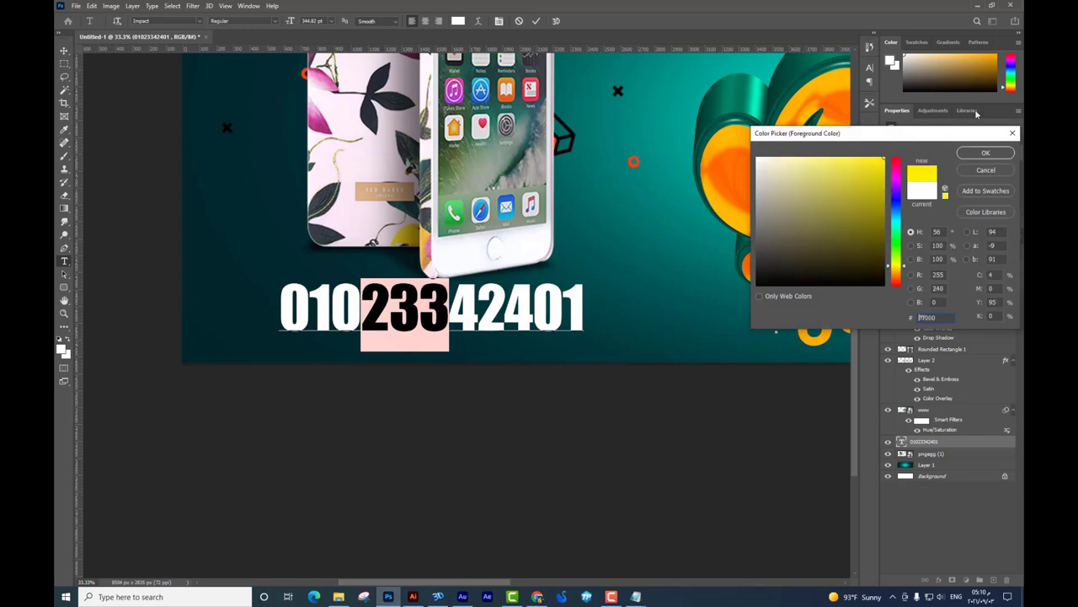
{"action": "left_click", "coordinate": [986, 152]}
{"action": "left_click", "coordinate": [533, 295]}
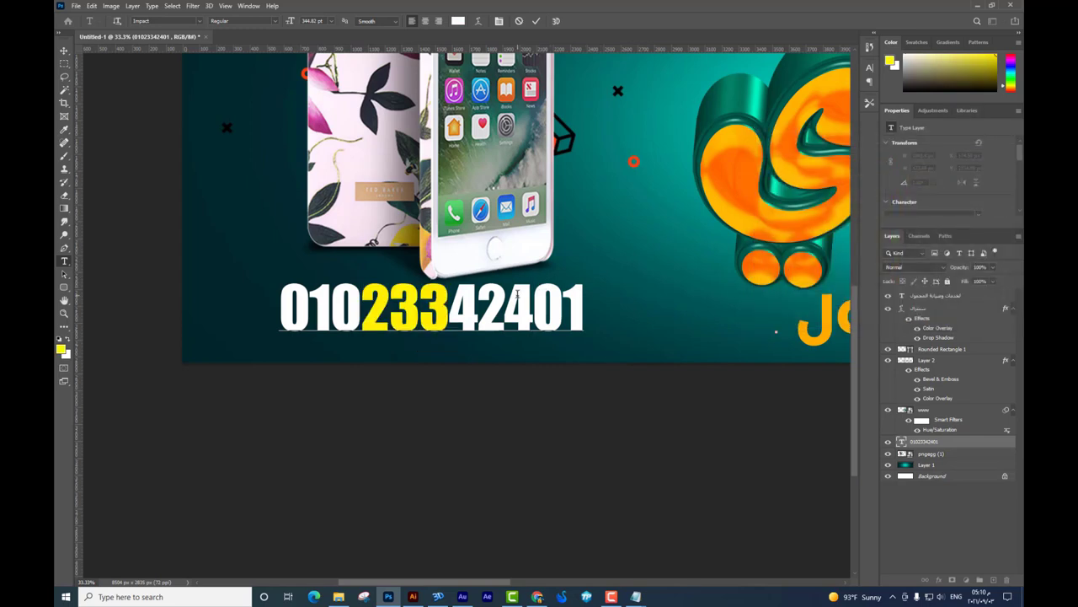
Colour the final digits 401 the same yellow and commit the text edit
{"action": "left_click_drag", "start_coordinate": [517, 294], "coordinate": [595, 291]}
{"action": "left_click", "coordinate": [61, 347]}
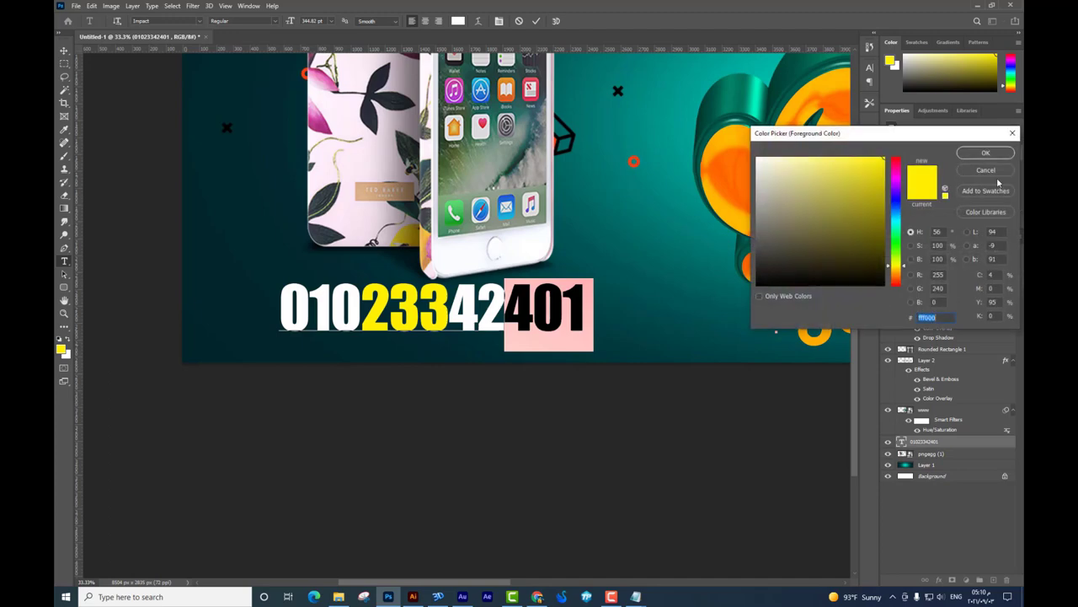
{"action": "left_click", "coordinate": [986, 154]}
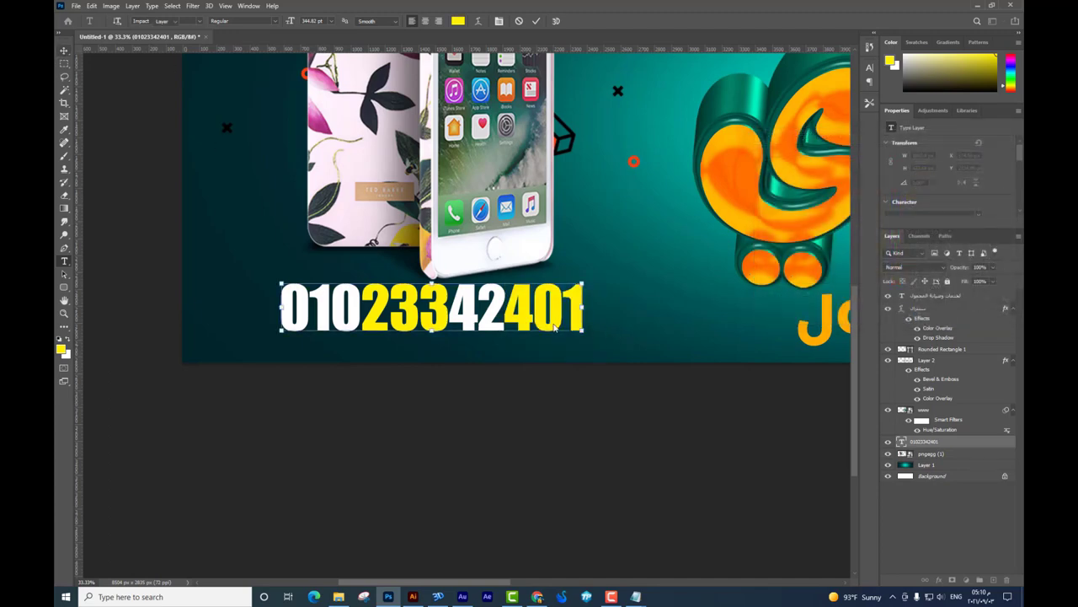
{"action": "key", "text": "ctrl+Return"}
{"action": "key", "text": "v"}
{"action": "key", "text": "ctrl+minus"}
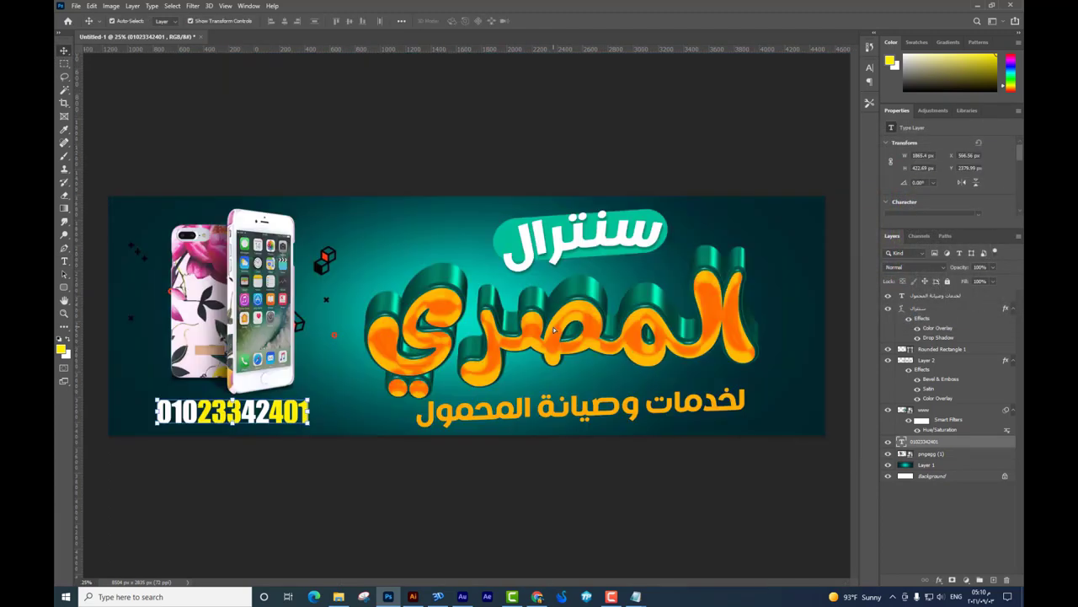
{"action": "scroll", "coordinate": [554, 330], "scroll_direction": "up", "scroll_amount": 3}
{"action": "left_click_drag", "start_coordinate": [430, 583], "coordinate": [461, 583]}
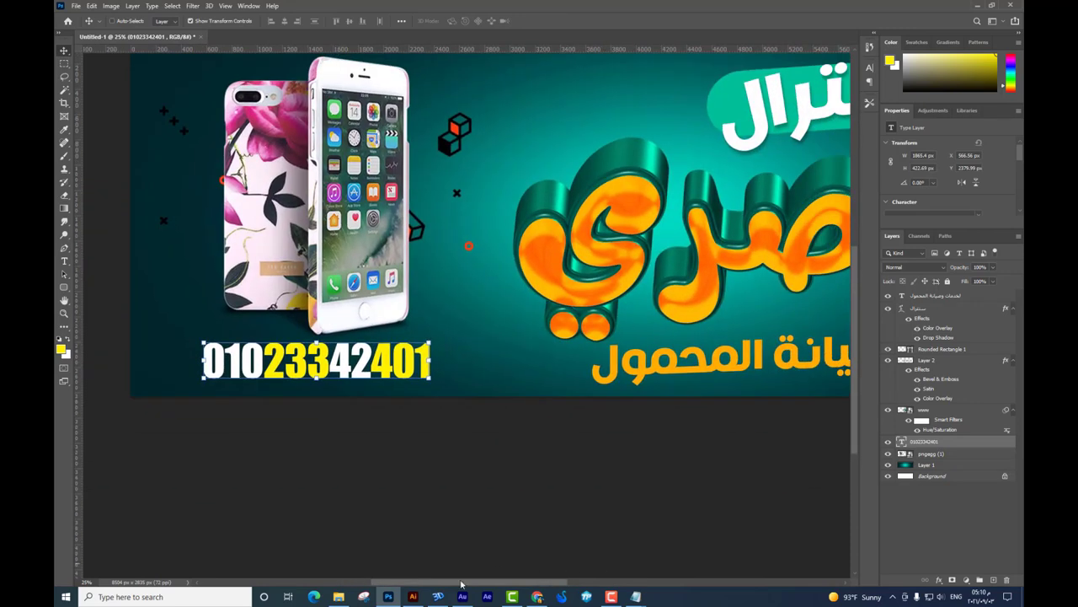
Search Google Images for "icon phone png" and open the black circled phone icon
{"action": "left_click", "coordinate": [537, 593]}
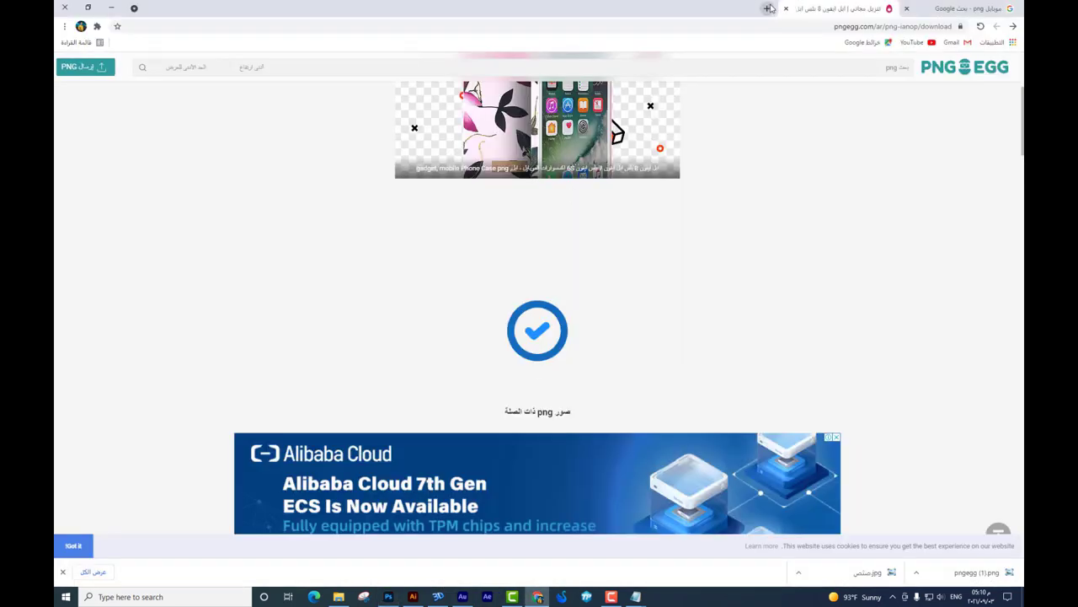
{"action": "left_click", "coordinate": [967, 8]}
{"action": "triple_click", "coordinate": [881, 72]}
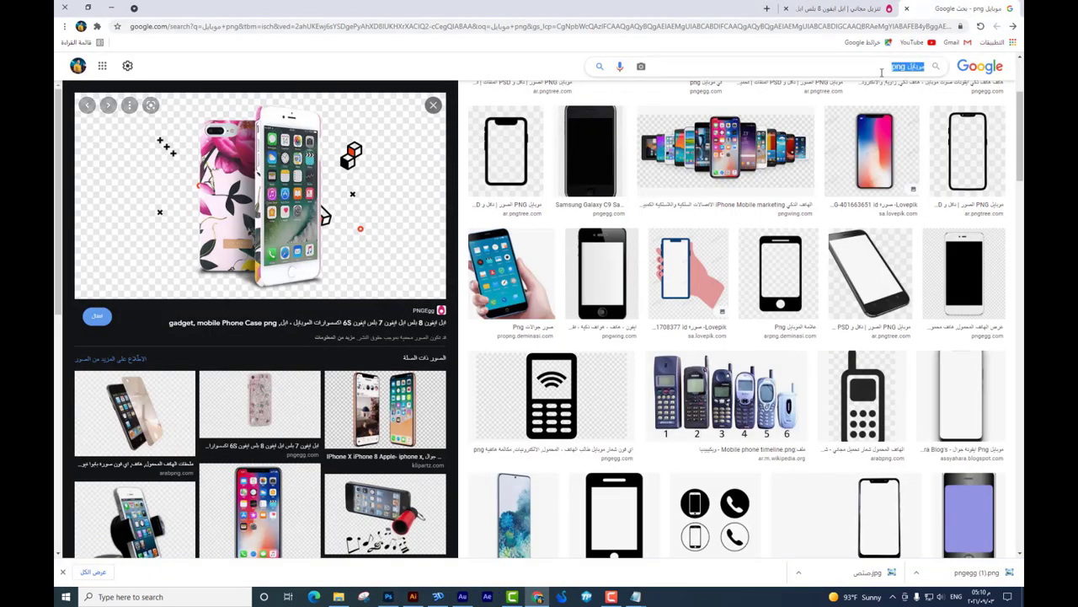
{"action": "type", "text": "icon"}
{"action": "key", "text": "Down"}
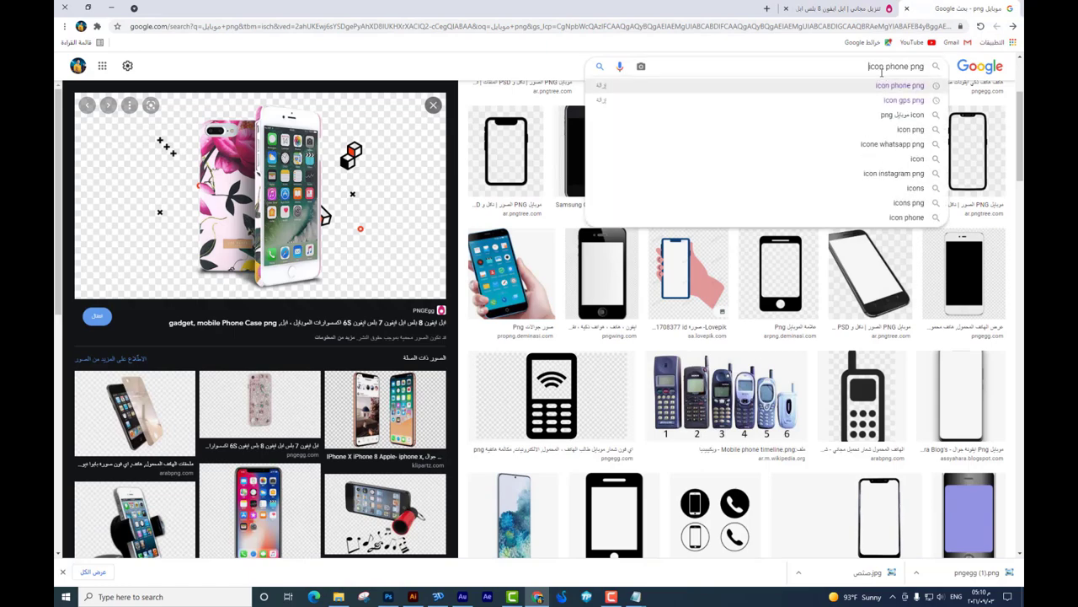
{"action": "key", "text": "Return"}
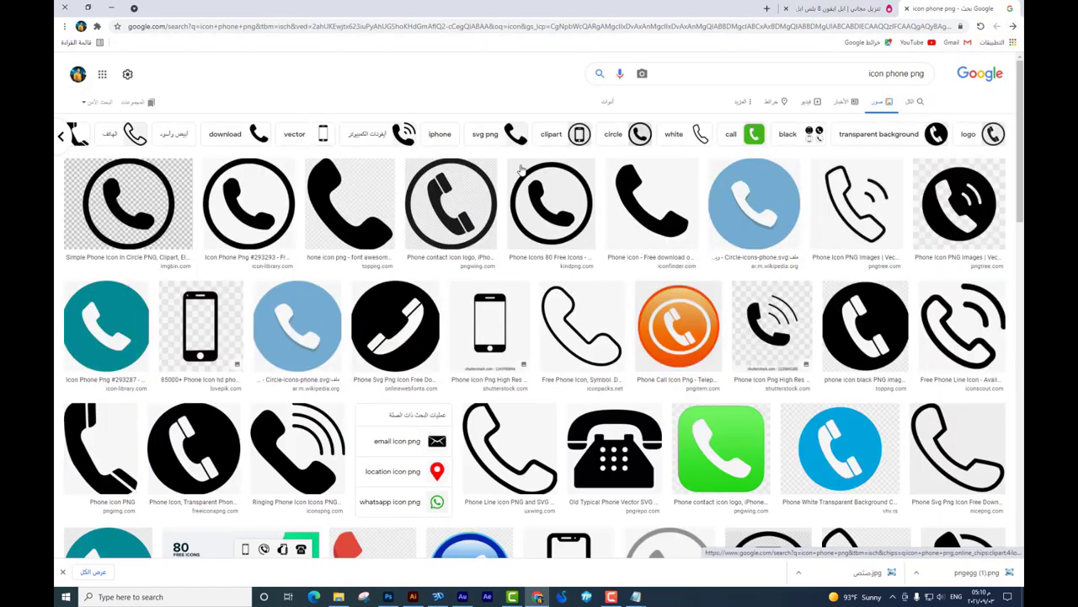
{"action": "left_click", "coordinate": [551, 203]}
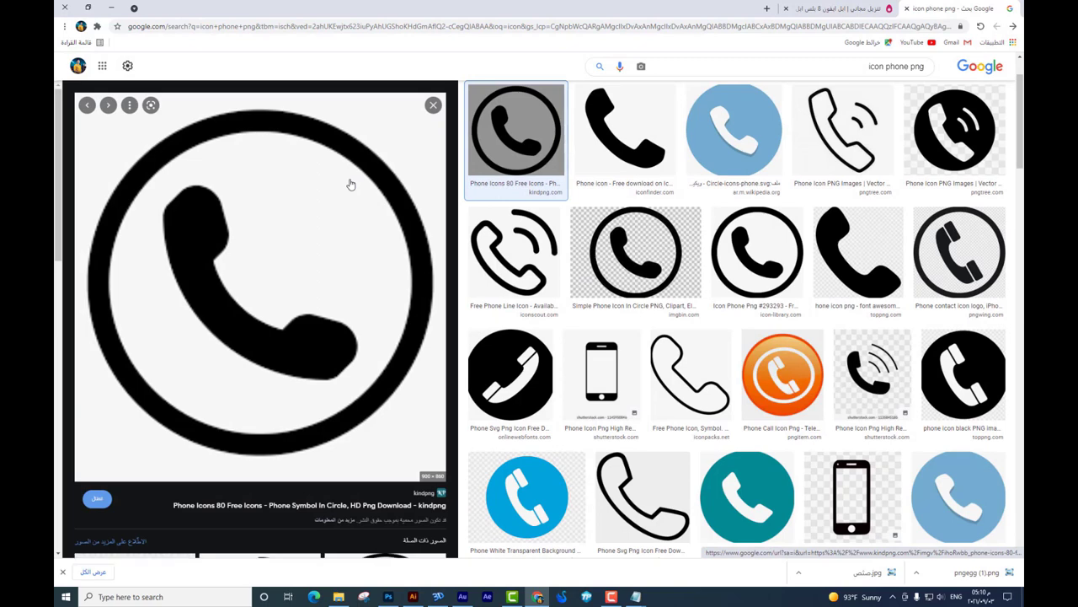
{"action": "right_click", "coordinate": [337, 210]}
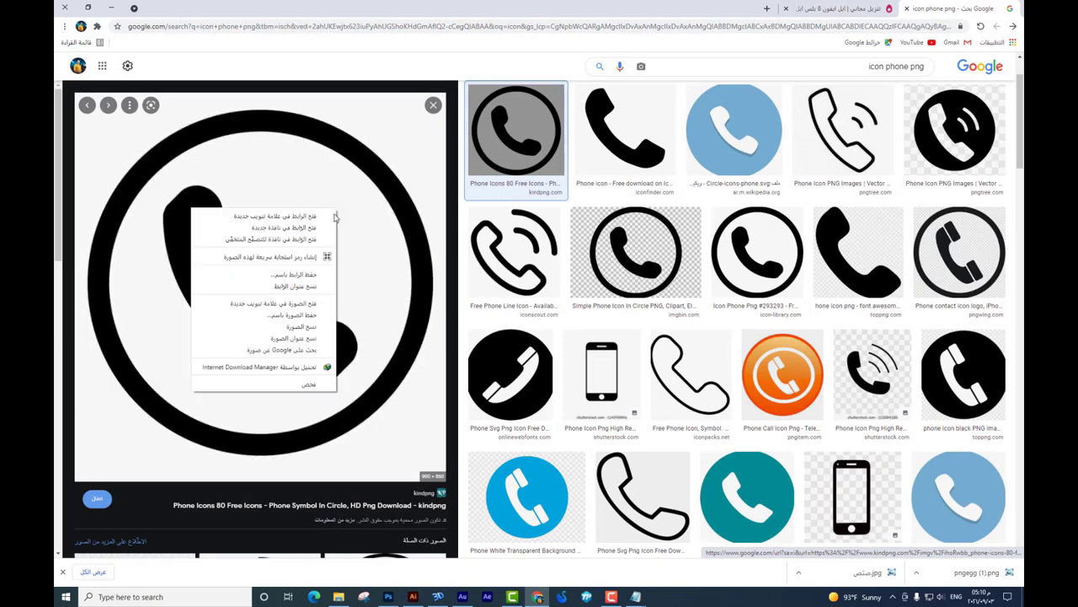
{"action": "right_click", "coordinate": [433, 224]}
{"action": "left_click", "coordinate": [412, 331]}
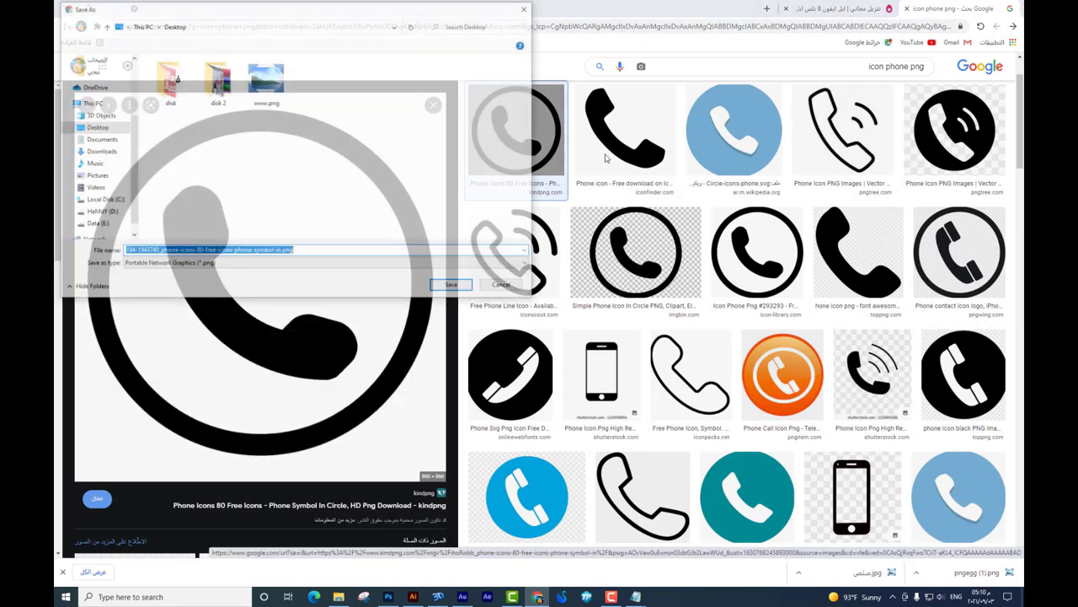
{"action": "type", "text": "wwew"}
{"action": "key", "text": "Return"}
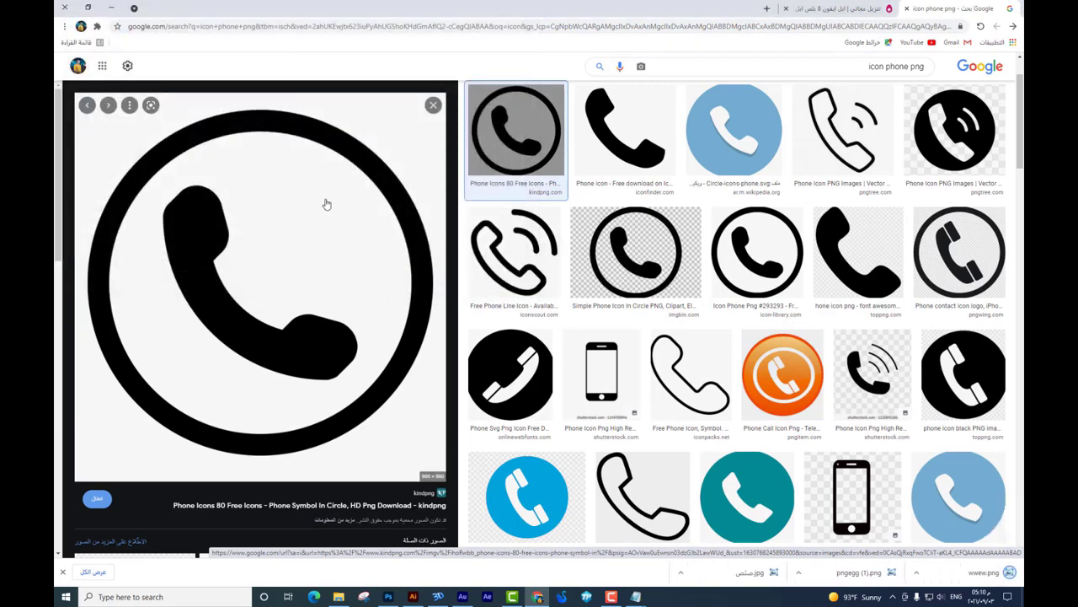
{"action": "key", "text": "super+d"}
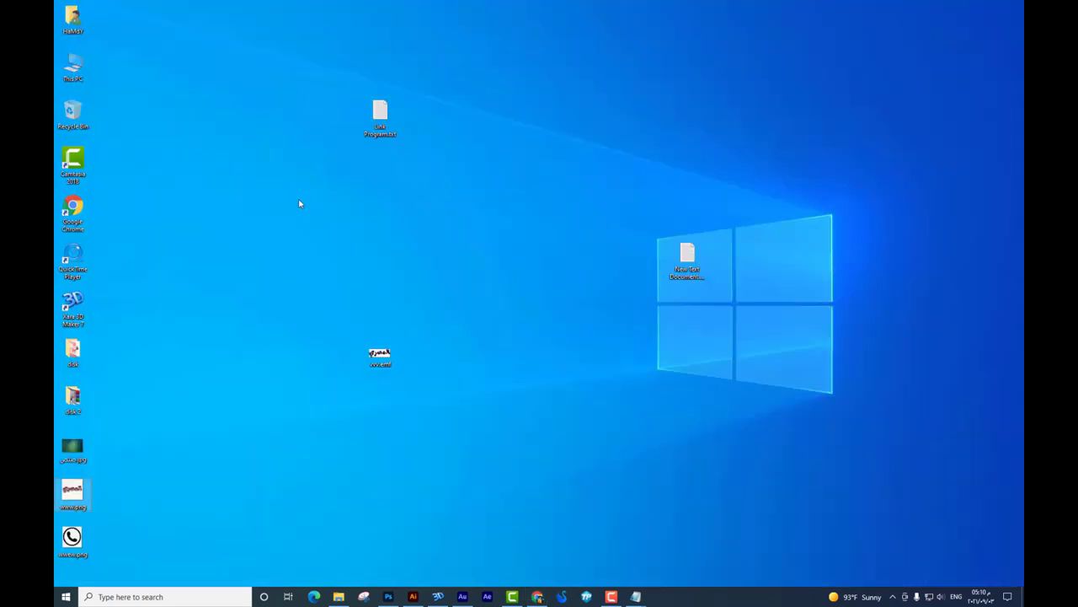
{"action": "mouse_move", "coordinate": [84, 541]}
{"action": "left_mouse_down"}
{"action": "mouse_move", "coordinate": [427, 507]}
{"action": "mouse_move", "coordinate": [438, 326]}
{"action": "left_mouse_up"}
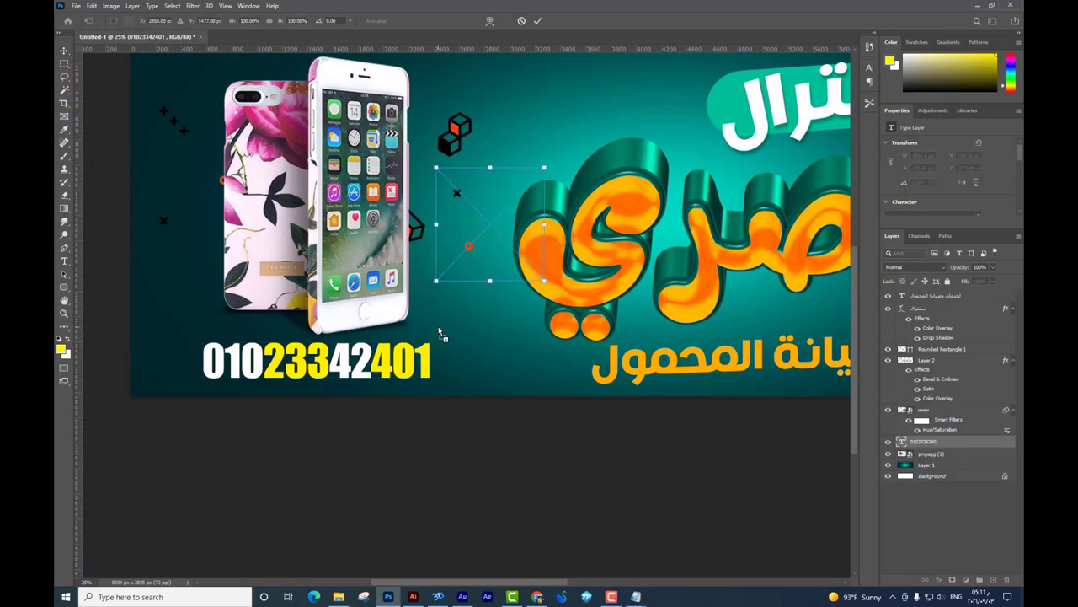
{"action": "key", "text": "Return"}
{"action": "scroll", "coordinate": [512, 299], "scroll_direction": "up", "scroll_amount": 1}
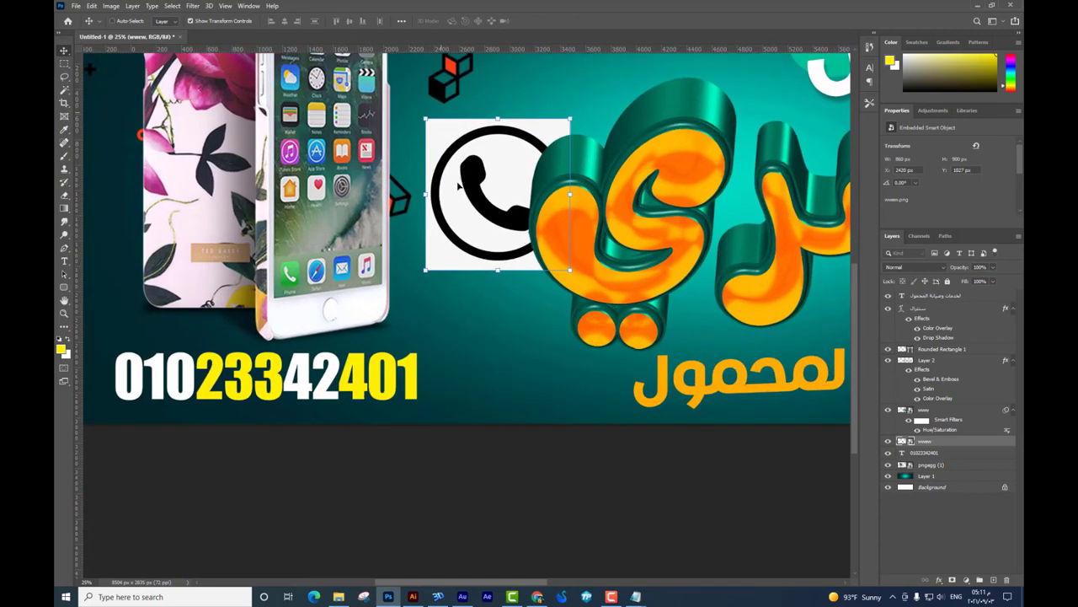
{"action": "scroll", "coordinate": [506, 291], "scroll_direction": "up", "scroll_amount": 1}
{"action": "left_click_drag", "start_coordinate": [511, 248], "coordinate": [500, 211]}
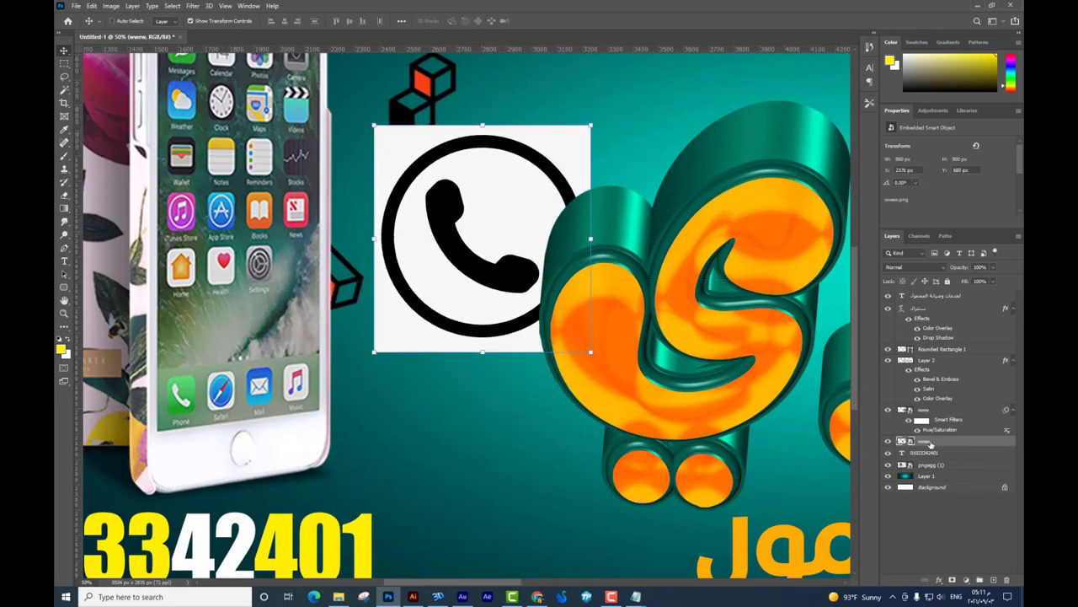
Rasterize the phone icon layer and delete its white corners using the Magic Wand
{"action": "right_click", "coordinate": [929, 442]}
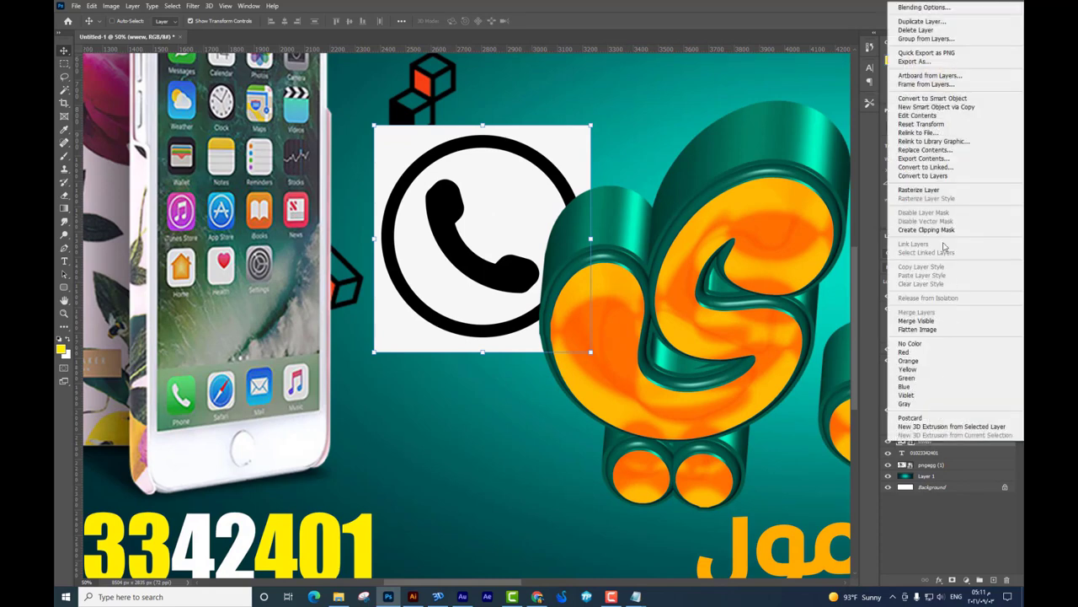
{"action": "left_click", "coordinate": [918, 191]}
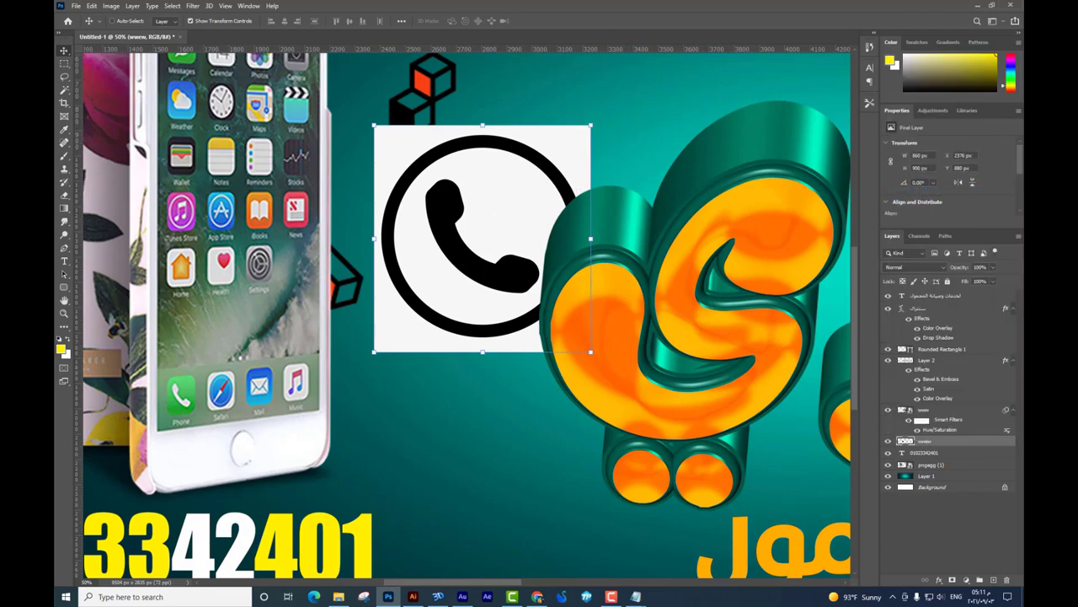
{"action": "left_click", "coordinate": [65, 91]}
{"action": "left_click", "coordinate": [394, 144]}
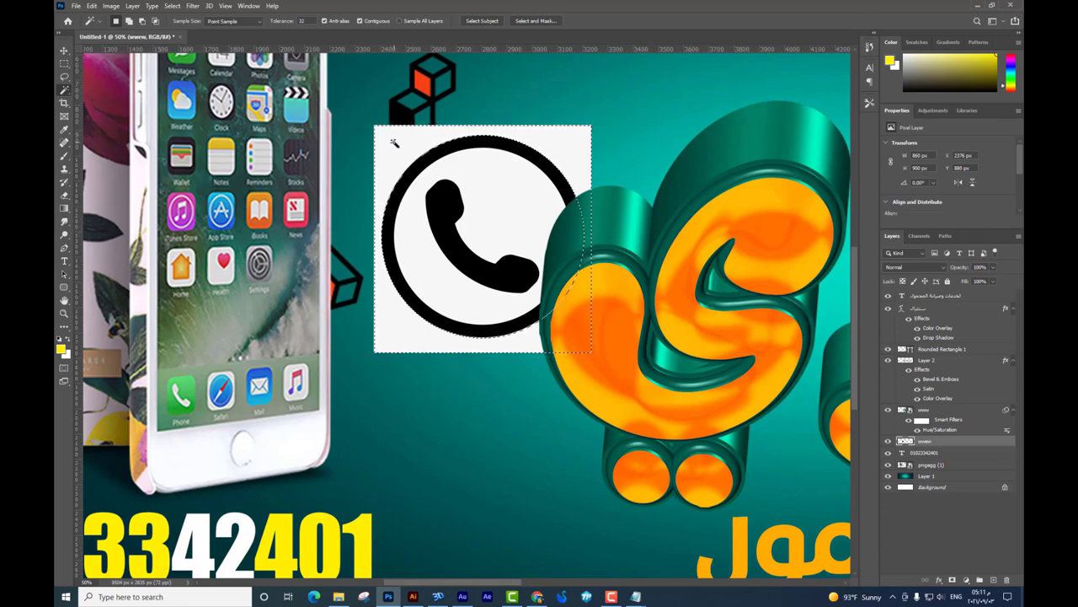
{"action": "key", "text": "Delete"}
Delete the white inside the ring, then undo both white deletions
{"action": "left_click", "coordinate": [450, 171]}
{"action": "key", "text": "Delete"}
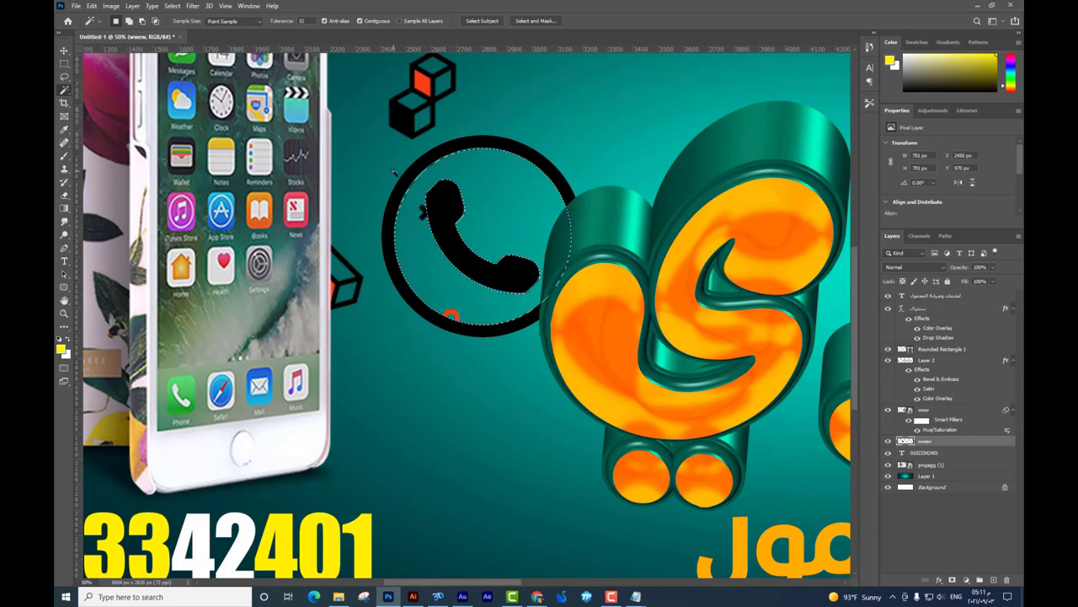
{"action": "key", "text": "ctrl+z"}
{"action": "key", "text": "ctrl+z"}
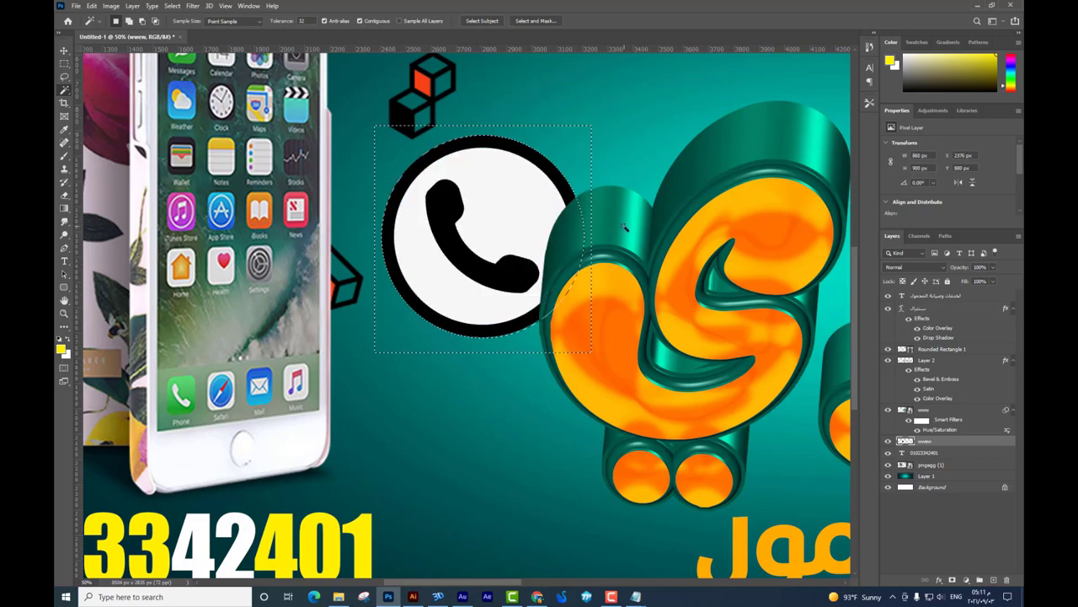
{"action": "key", "text": "ctrl+z"}
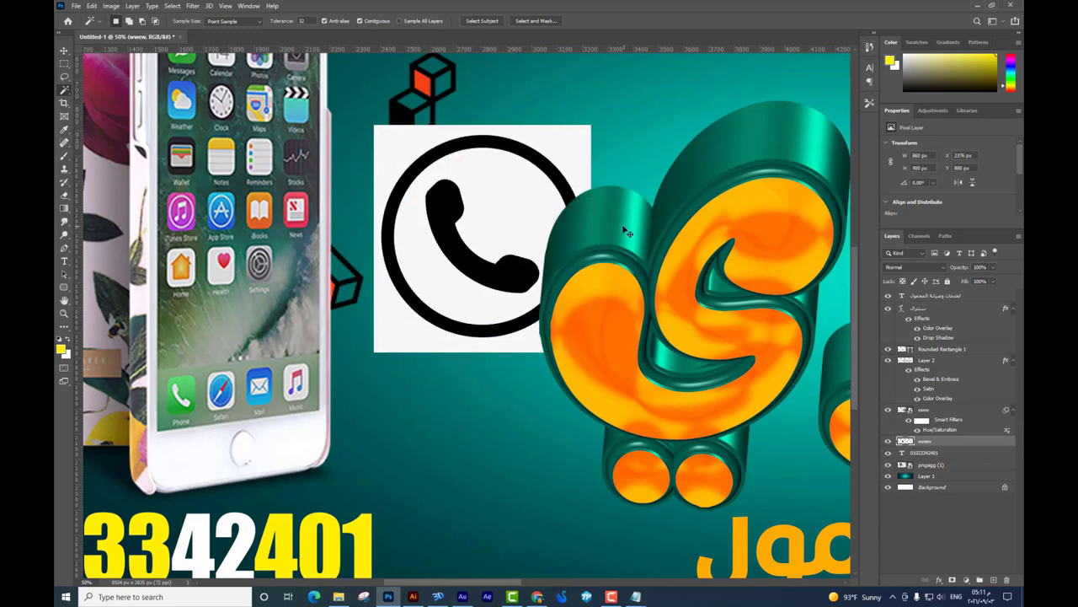
Re-rasterize the icon layer and delete its white background and circle interior
{"action": "right_click", "coordinate": [943, 420]}
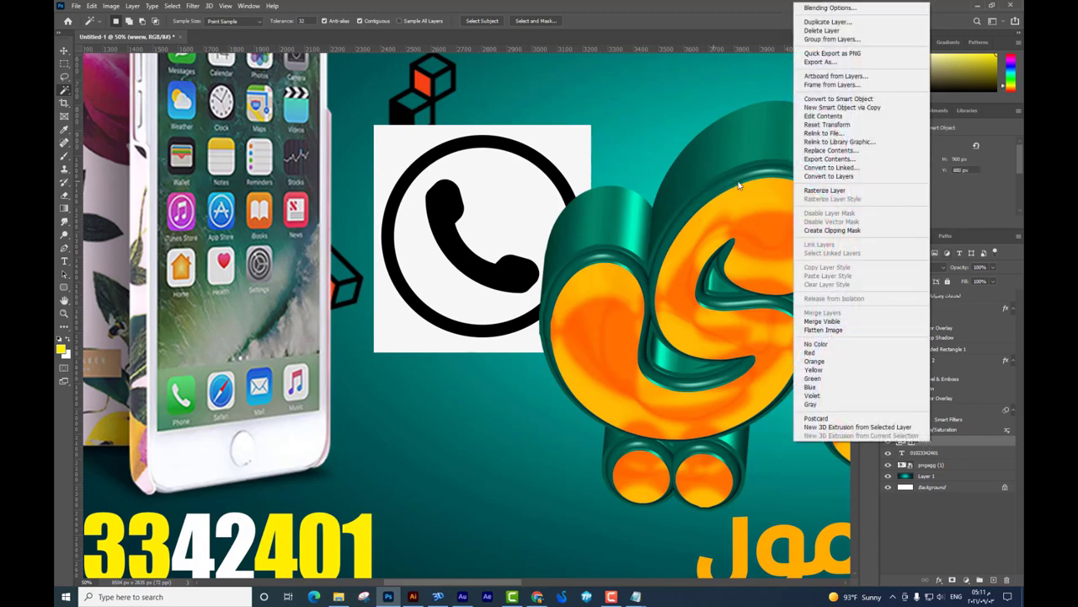
{"action": "left_click", "coordinate": [411, 147]}
{"action": "left_click", "coordinate": [411, 147]}
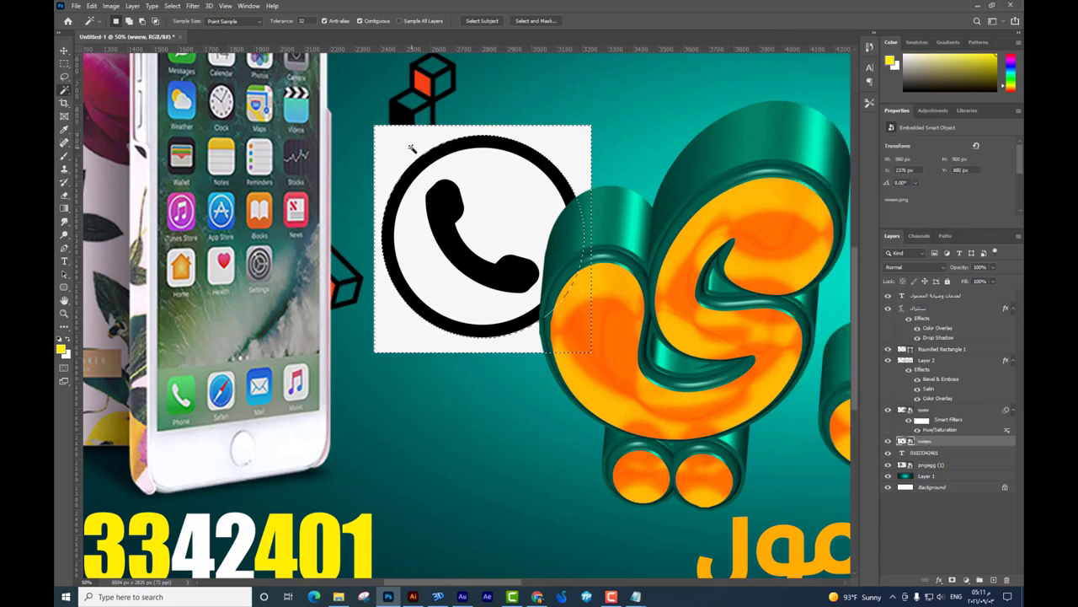
{"action": "key", "text": "Delete"}
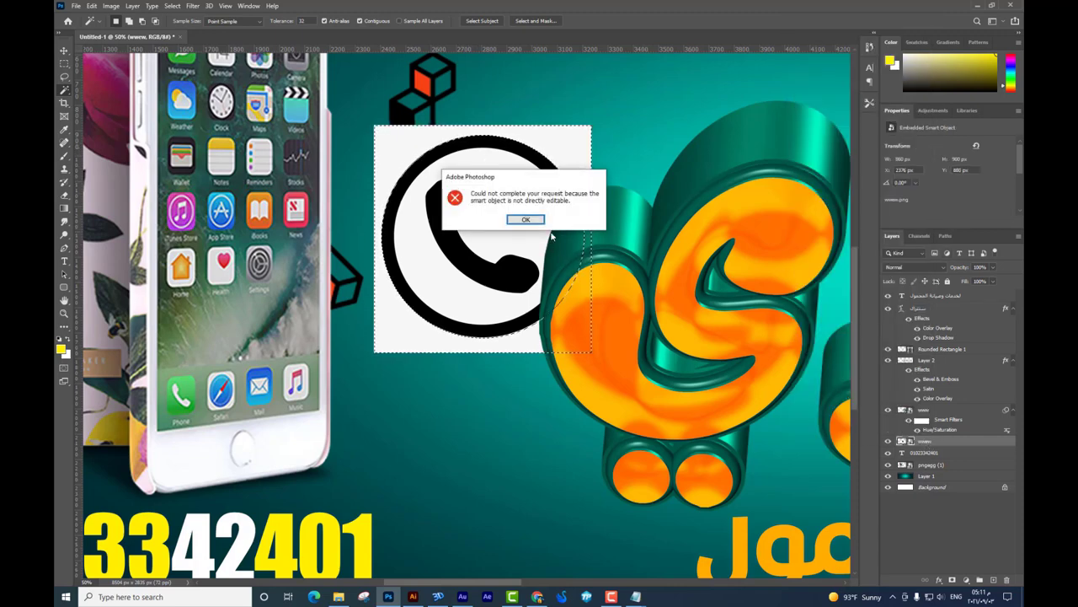
{"action": "left_click", "coordinate": [526, 220]}
{"action": "right_click", "coordinate": [939, 445]}
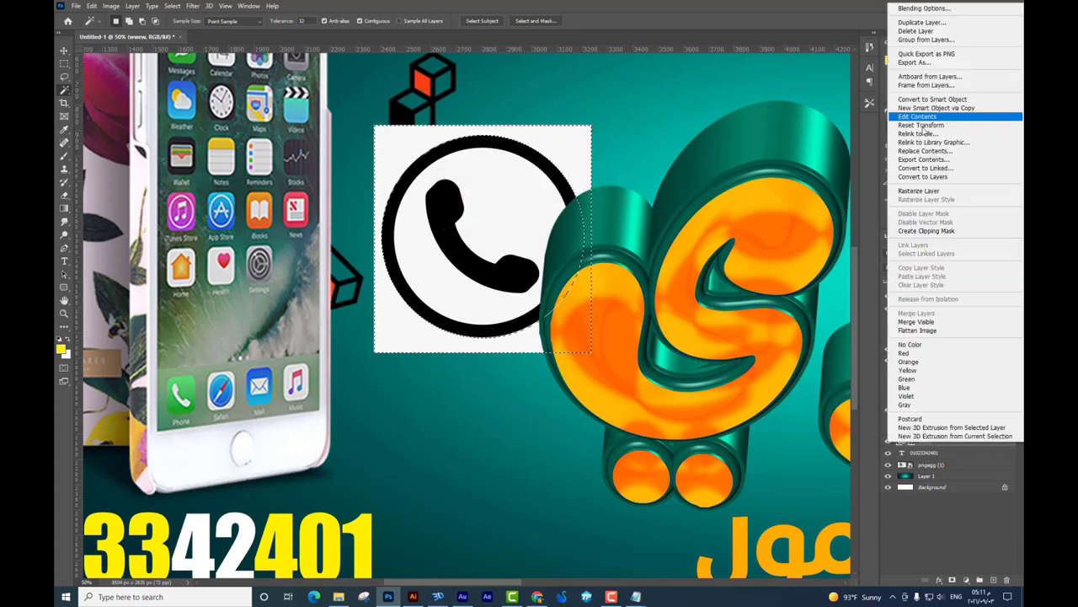
{"action": "left_click", "coordinate": [913, 191]}
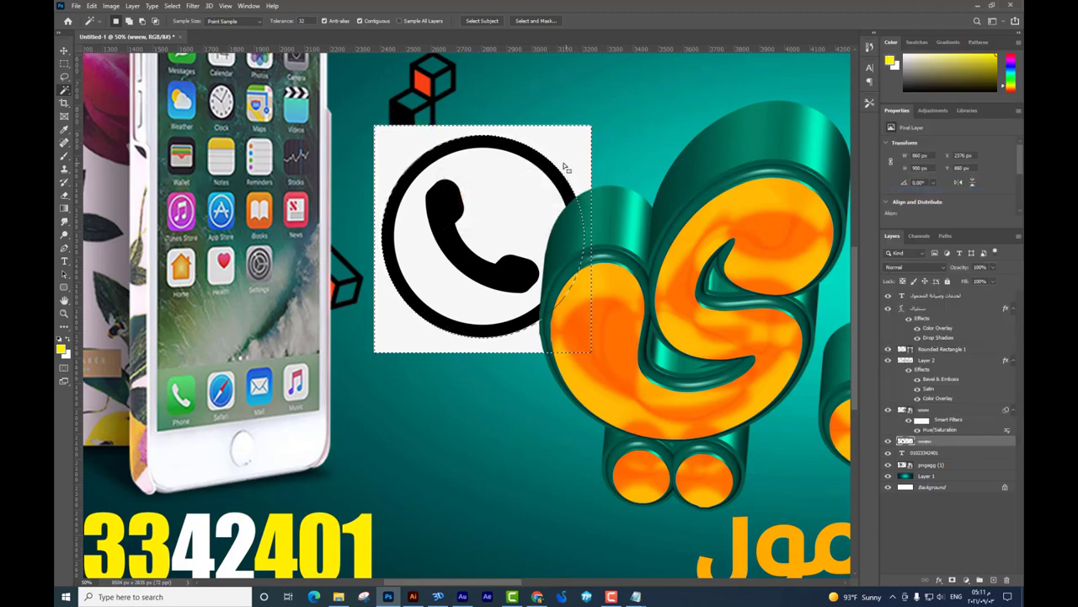
{"action": "key", "text": "Delete"}
{"action": "left_click", "coordinate": [498, 188]}
{"action": "key", "text": "Delete"}
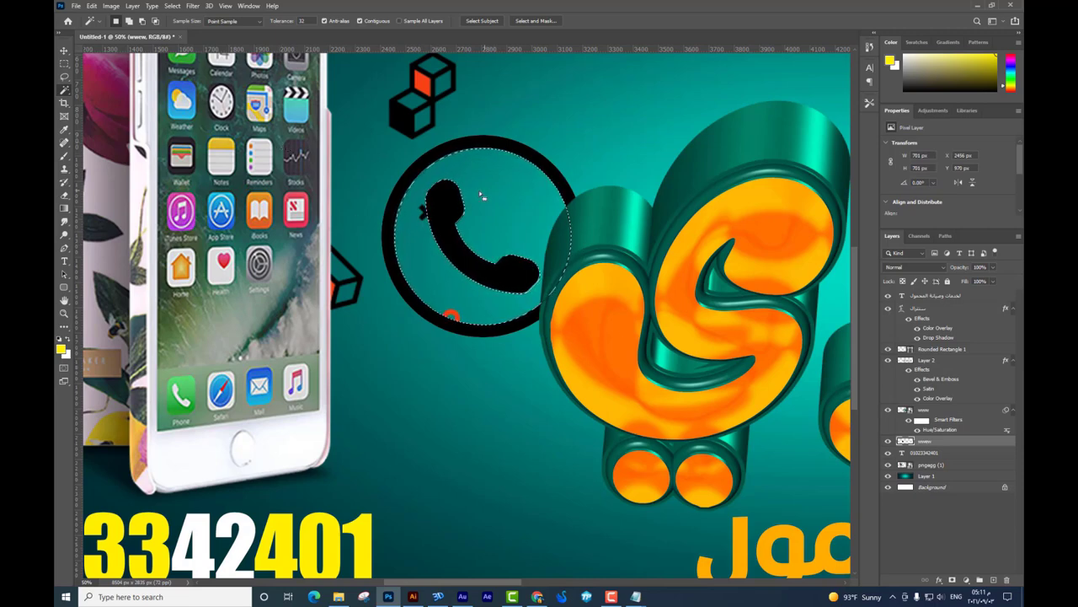
Move the cleaned circled phone icon beside the phone image
{"action": "key", "text": "v"}
{"action": "left_click_drag", "start_coordinate": [423, 213], "coordinate": [428, 218]}
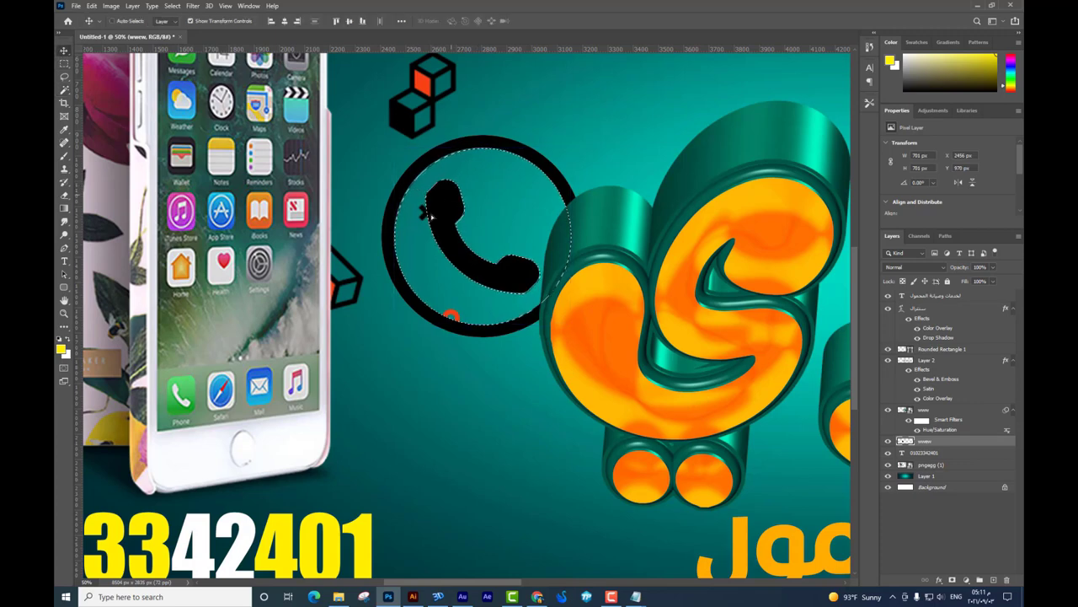
{"action": "key", "text": "ctrl+z"}
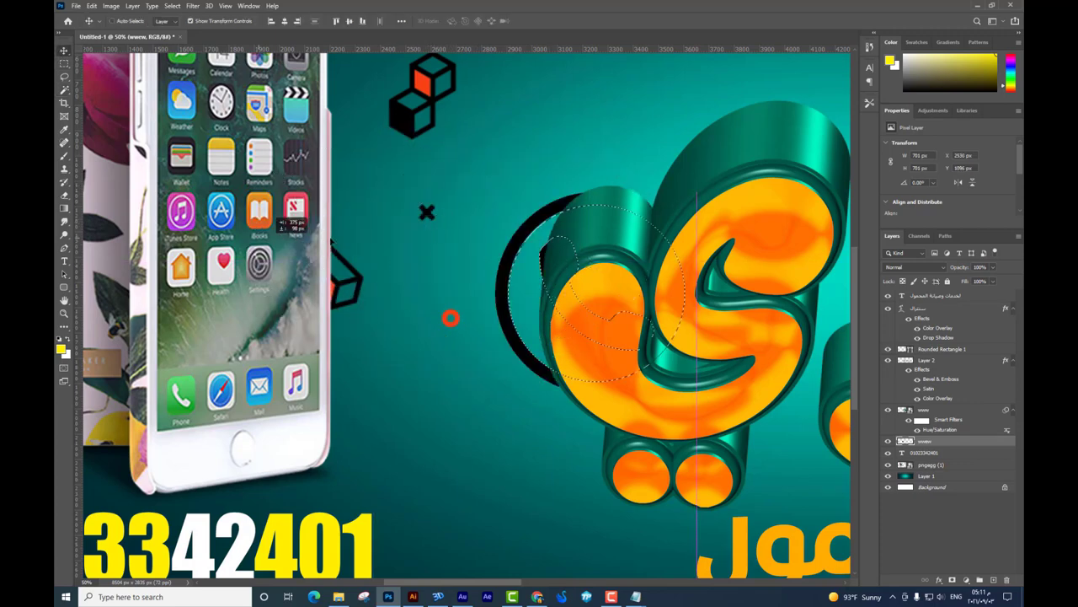
{"action": "key", "text": "ctrl+z"}
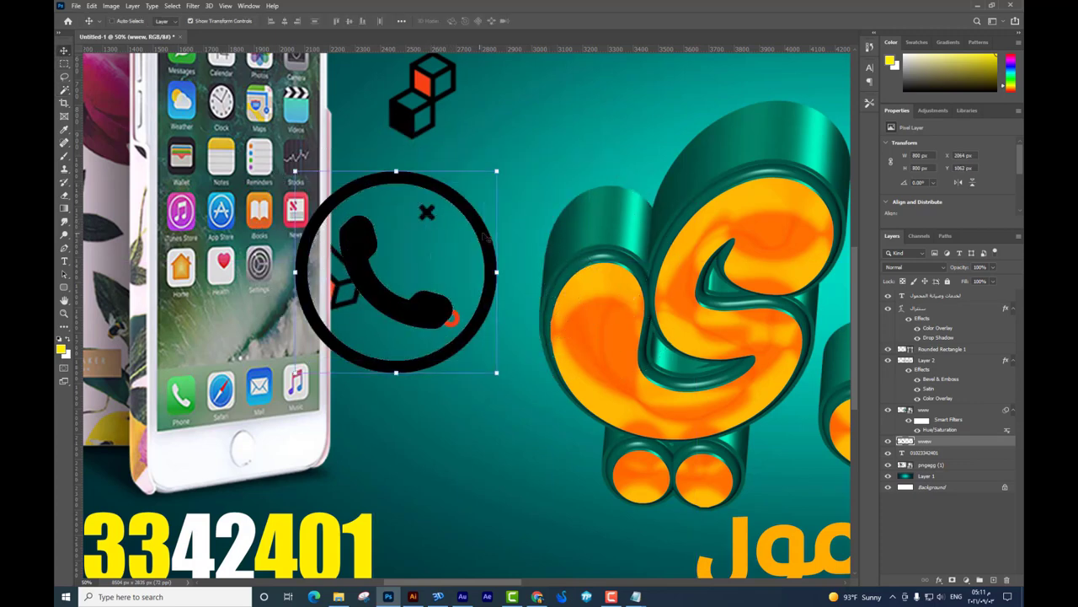
{"action": "mouse_move", "coordinate": [433, 258]}
{"action": "left_mouse_down"}
{"action": "mouse_move", "coordinate": [490, 267]}
{"action": "mouse_move", "coordinate": [533, 257]}
{"action": "left_mouse_up"}
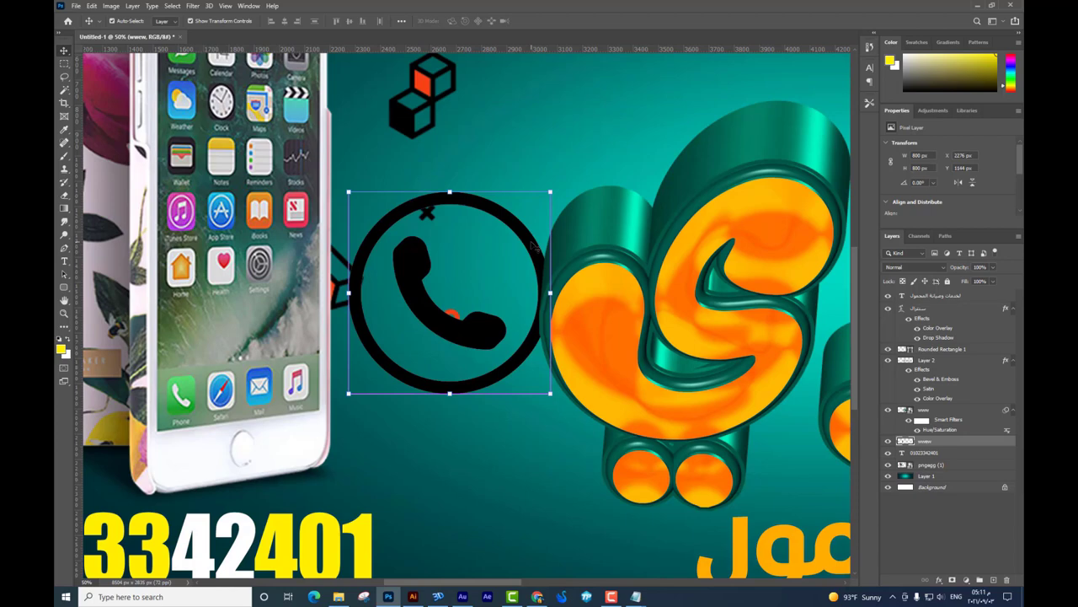
Whiten the phone icon with Hue/Saturation Lightness set to +100
{"action": "key", "text": "ctrl+u"}
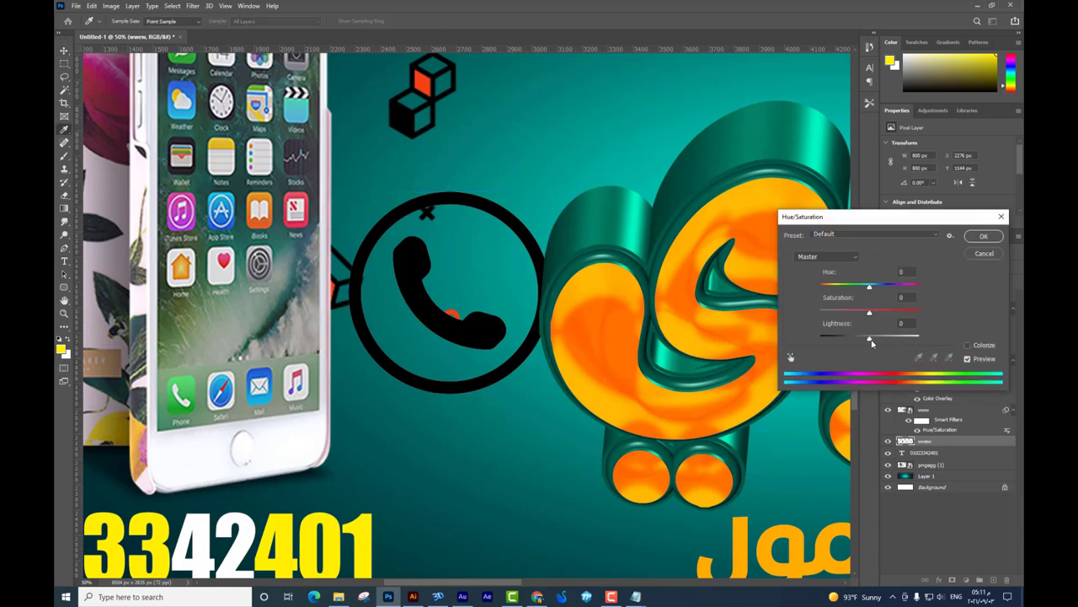
{"action": "key", "text": "shift+Up"}
{"action": "key", "text": "shift+Up"}
{"action": "key", "text": "shift+Up"}
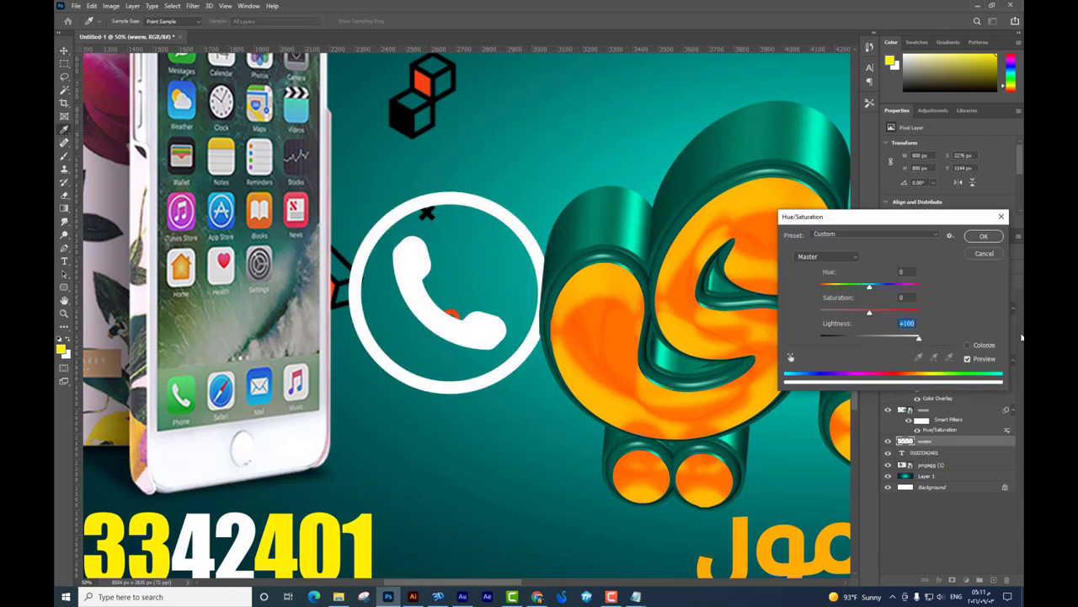
{"action": "key", "text": "Return"}
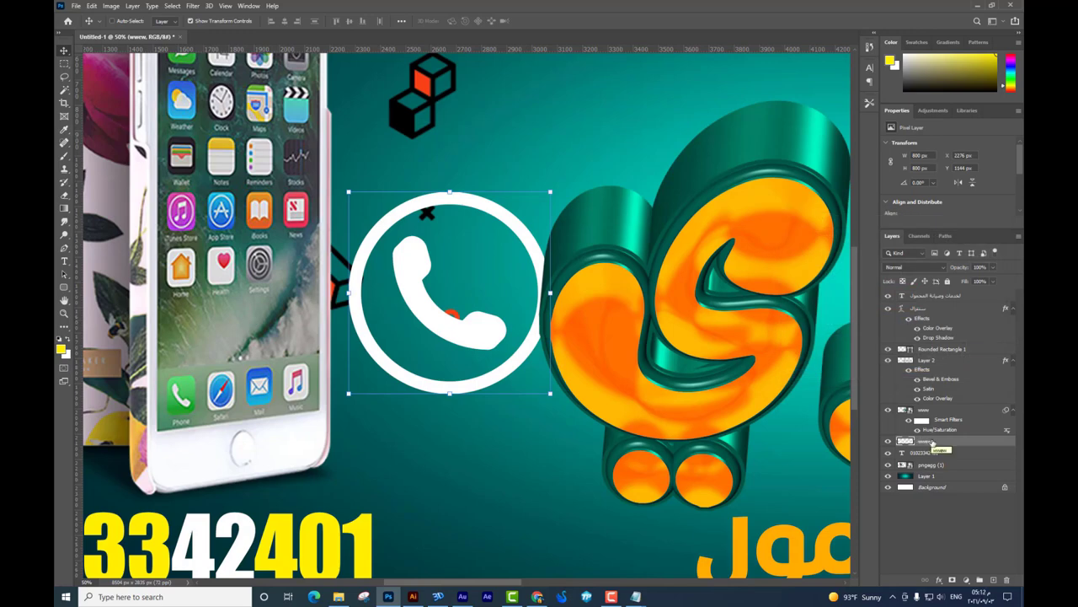
{"action": "right_click", "coordinate": [927, 442]}
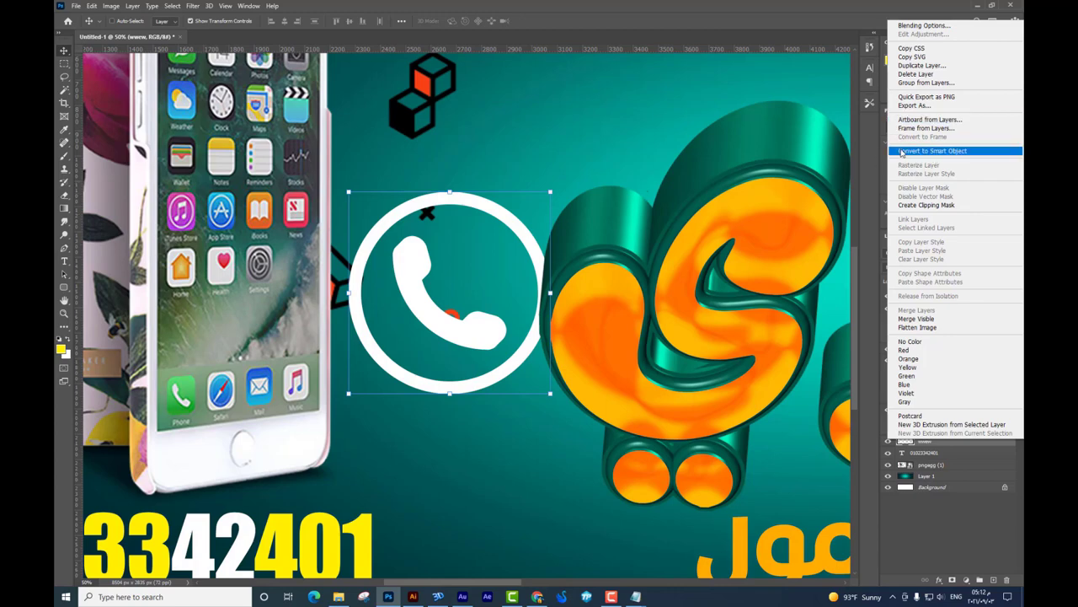
Rescale the white phone icon, undoing an oversized scale and settling around 800 px
{"action": "left_click", "coordinate": [642, 178]}
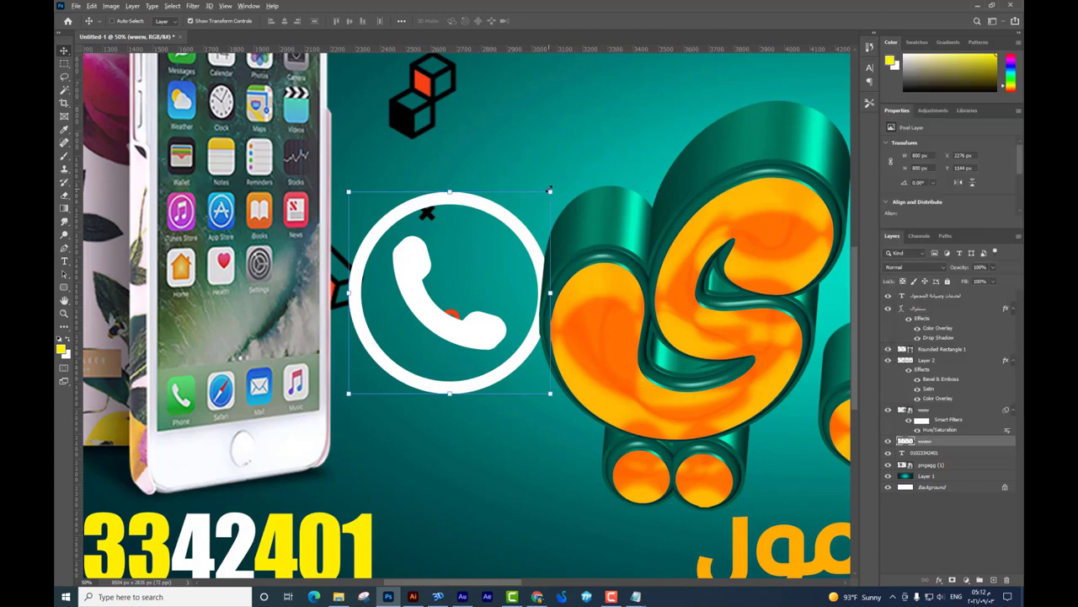
{"action": "left_click_drag", "start_coordinate": [549, 189], "coordinate": [755, 74]}
{"action": "key", "text": "Return"}
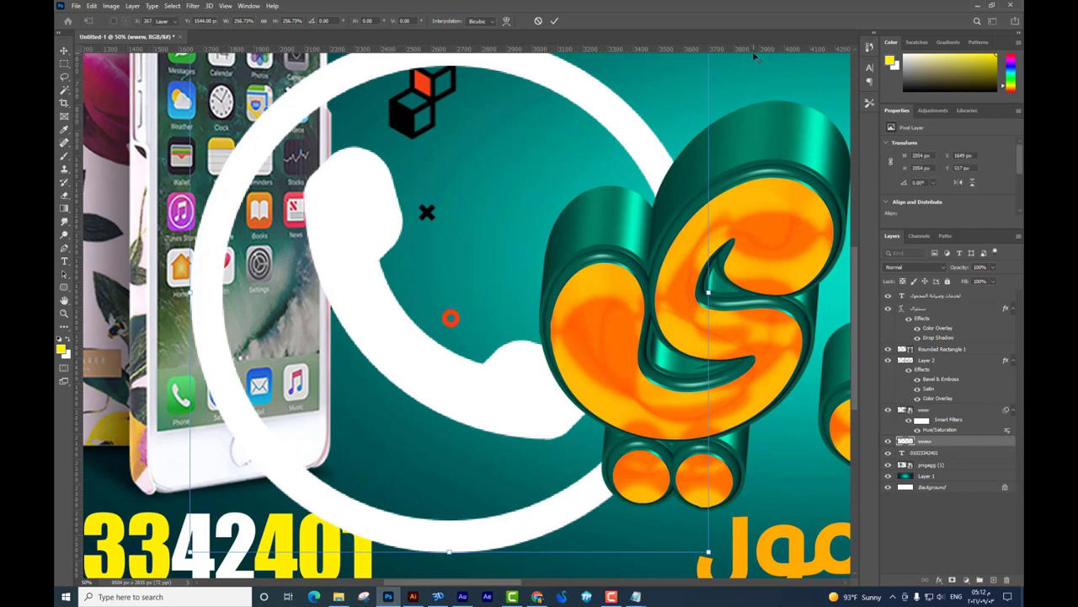
{"action": "key", "text": "ctrl+minus"}
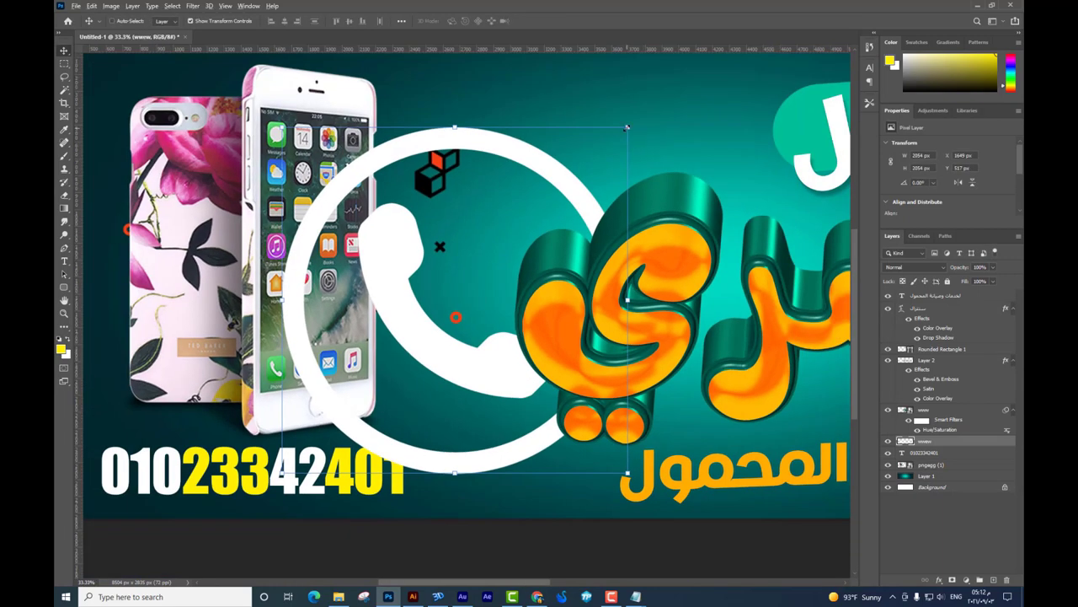
{"action": "left_click_drag", "start_coordinate": [626, 127], "coordinate": [426, 267]}
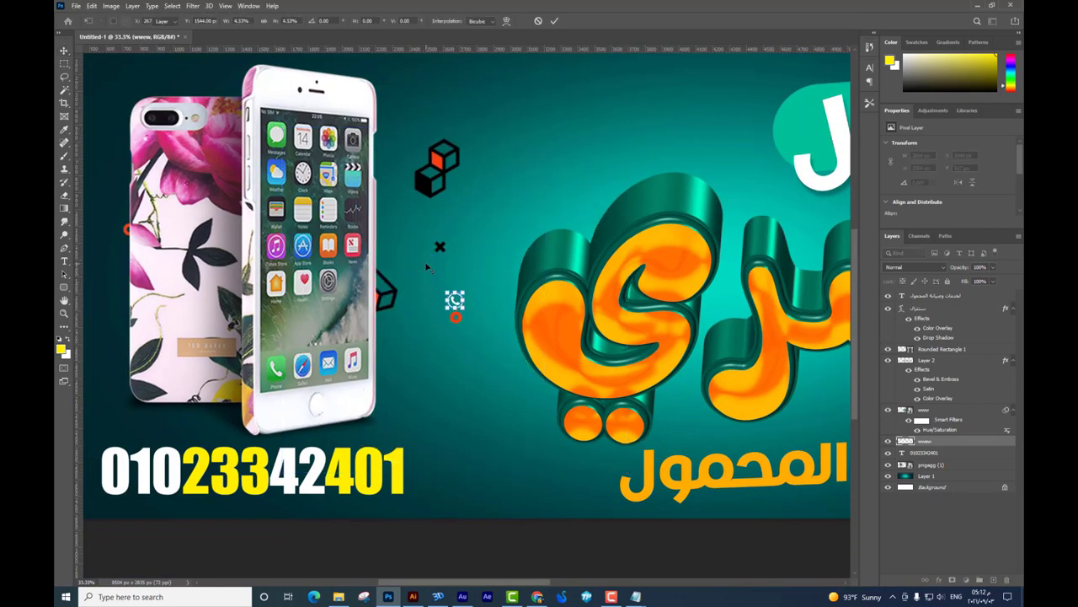
{"action": "left_click_drag", "start_coordinate": [464, 291], "coordinate": [687, 131]}
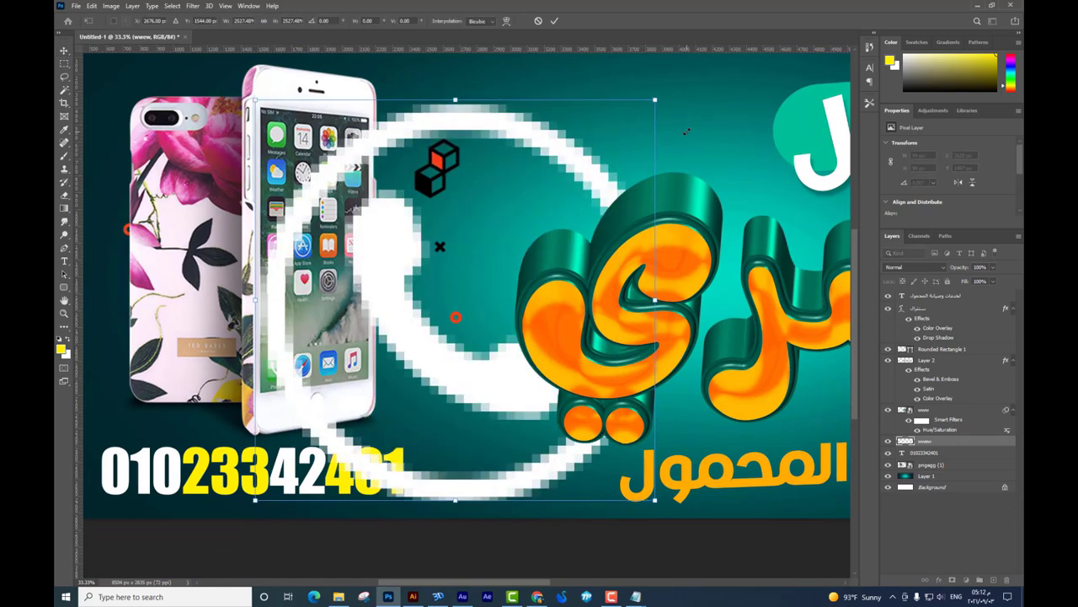
{"action": "key", "text": "Return"}
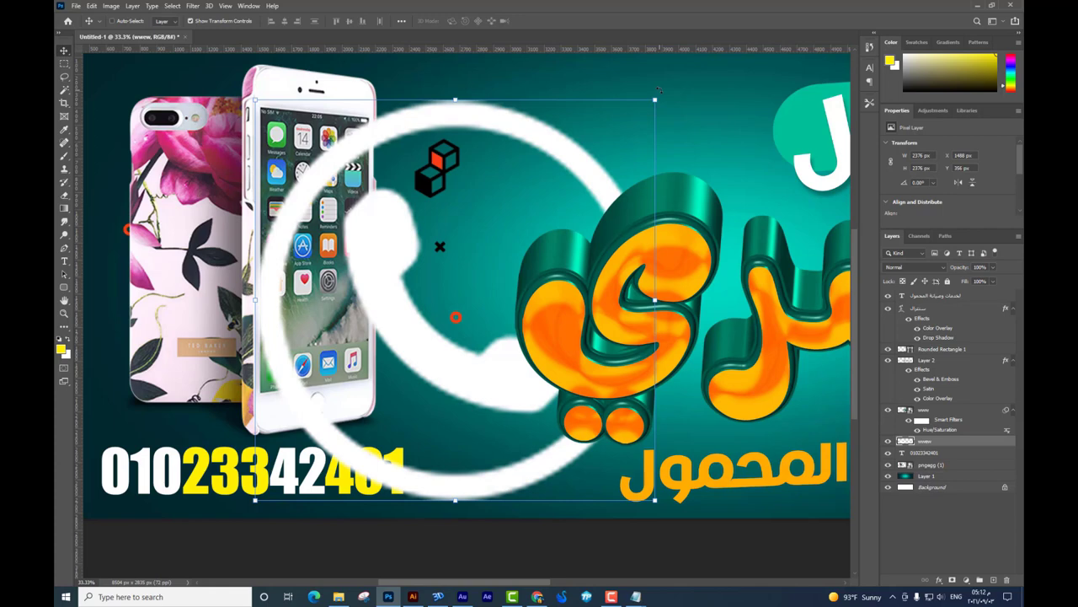
{"action": "key", "text": "ctrl+z"}
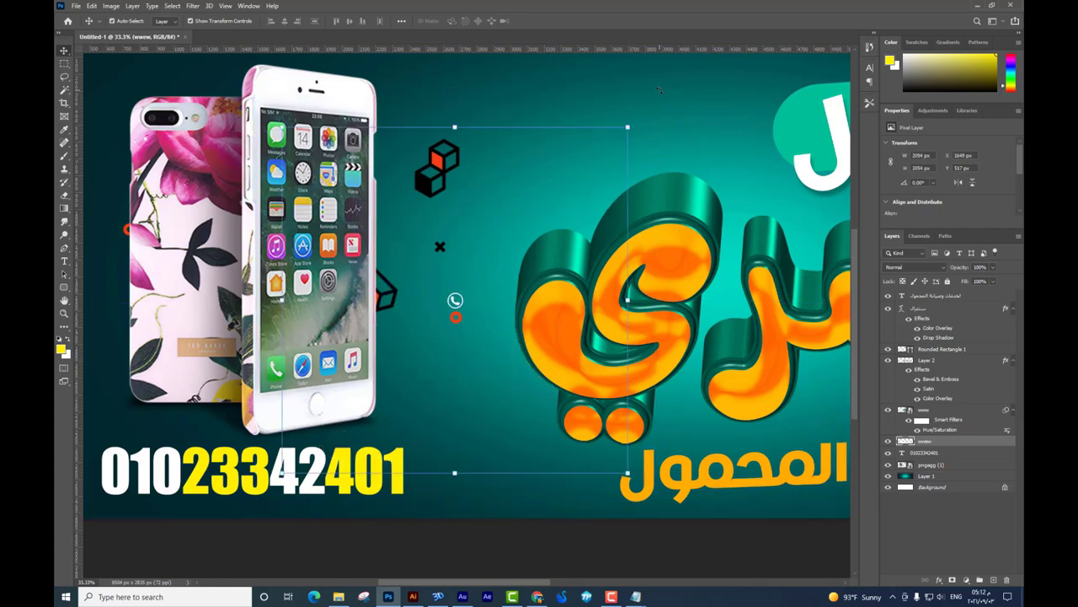
{"action": "left_click_drag", "start_coordinate": [627, 127], "coordinate": [523, 232]}
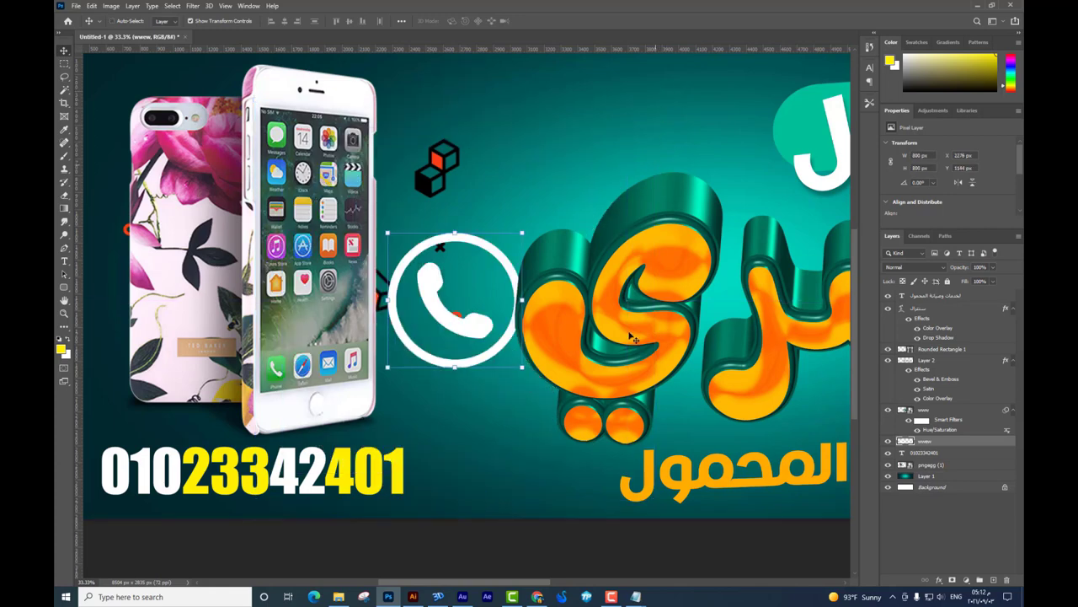
Convert the icon to a smart object and shrink it to a small size
{"action": "right_click", "coordinate": [957, 442]}
{"action": "left_click", "coordinate": [936, 145]}
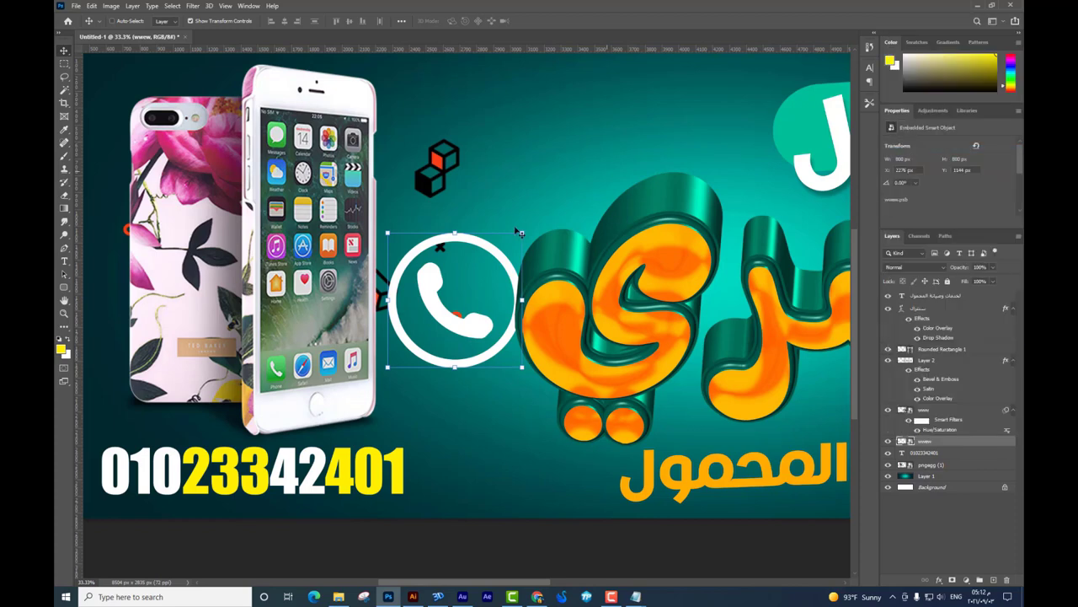
{"action": "mouse_move", "coordinate": [522, 230]}
{"action": "left_mouse_down"}
{"action": "mouse_move", "coordinate": [452, 292]}
{"action": "mouse_move", "coordinate": [667, 181]}
{"action": "left_mouse_up"}
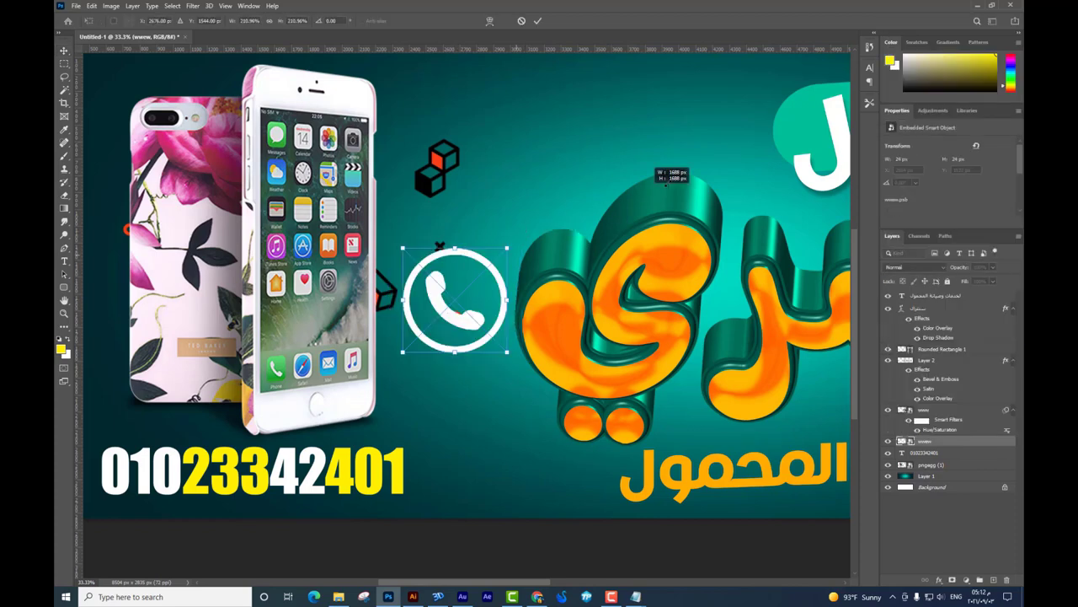
{"action": "key", "text": "Return"}
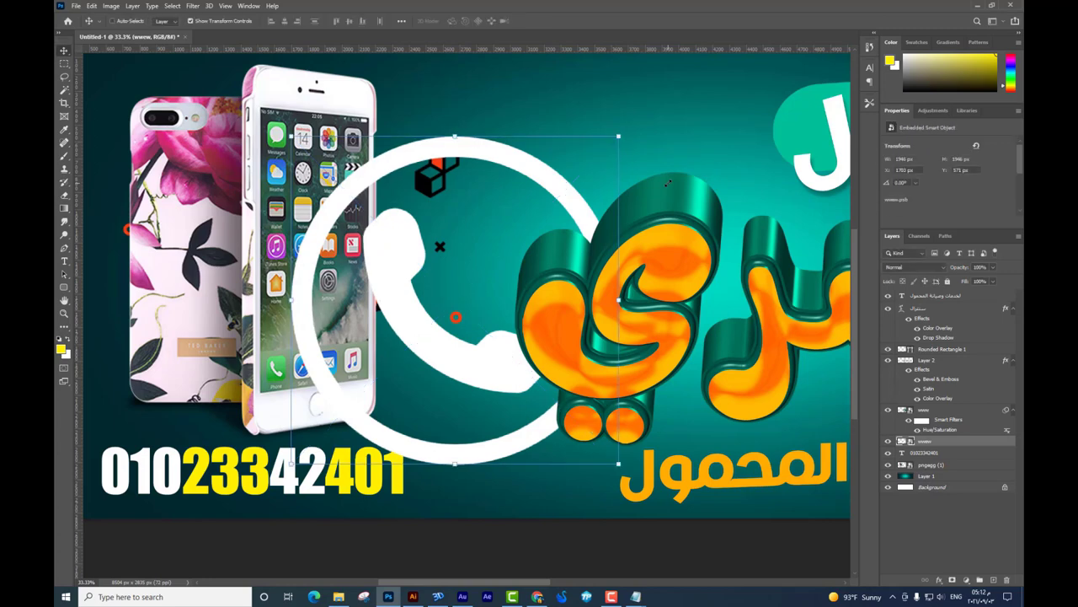
{"action": "scroll", "coordinate": [689, 95], "scroll_direction": "down", "scroll_amount": 1}
{"action": "scroll", "coordinate": [689, 95], "scroll_direction": "left", "scroll_amount": 1}
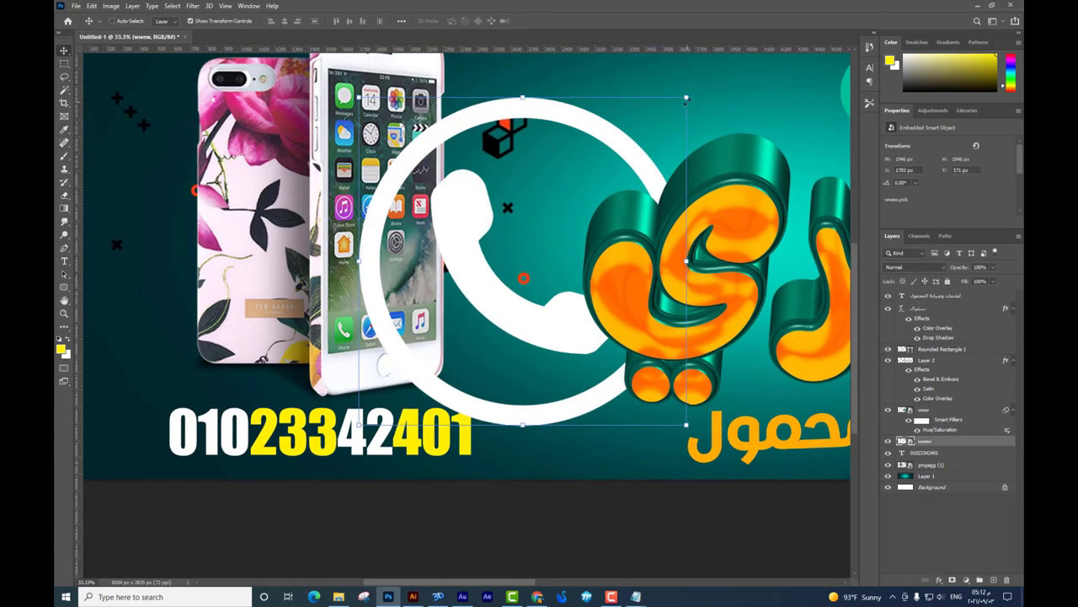
{"action": "mouse_move", "coordinate": [687, 98]}
{"action": "left_mouse_down"}
{"action": "mouse_move", "coordinate": [536, 228]}
{"action": "mouse_move", "coordinate": [535, 249]}
{"action": "left_mouse_up"}
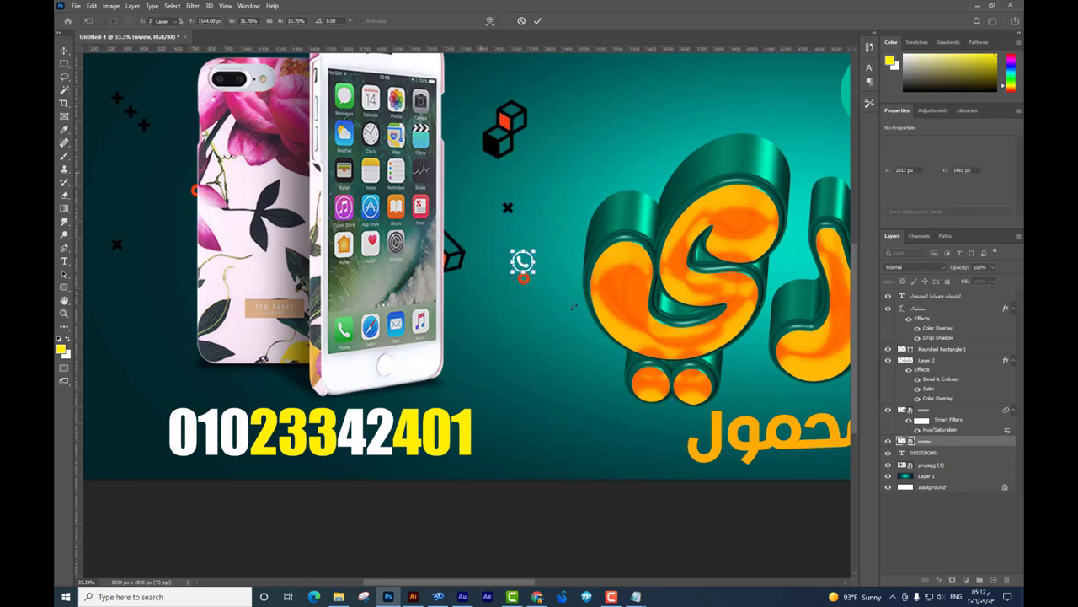
{"action": "key", "text": "Return"}
Place the small icon left of the phone number, fine-tune it, and preview the full banner
{"action": "left_click_drag", "start_coordinate": [522, 264], "coordinate": [147, 434]}
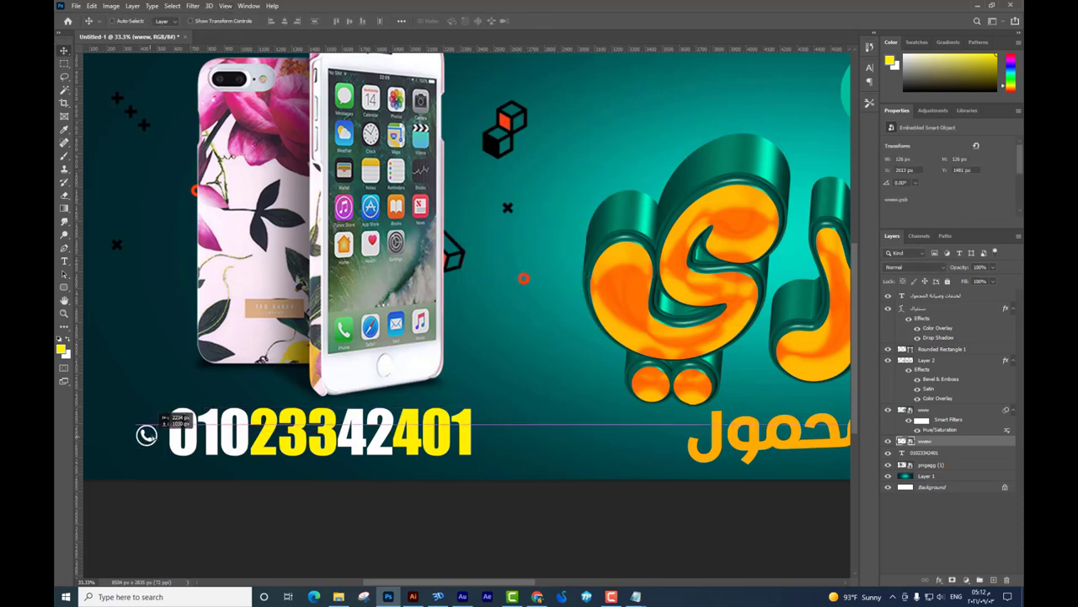
{"action": "key", "text": "ctrl+t"}
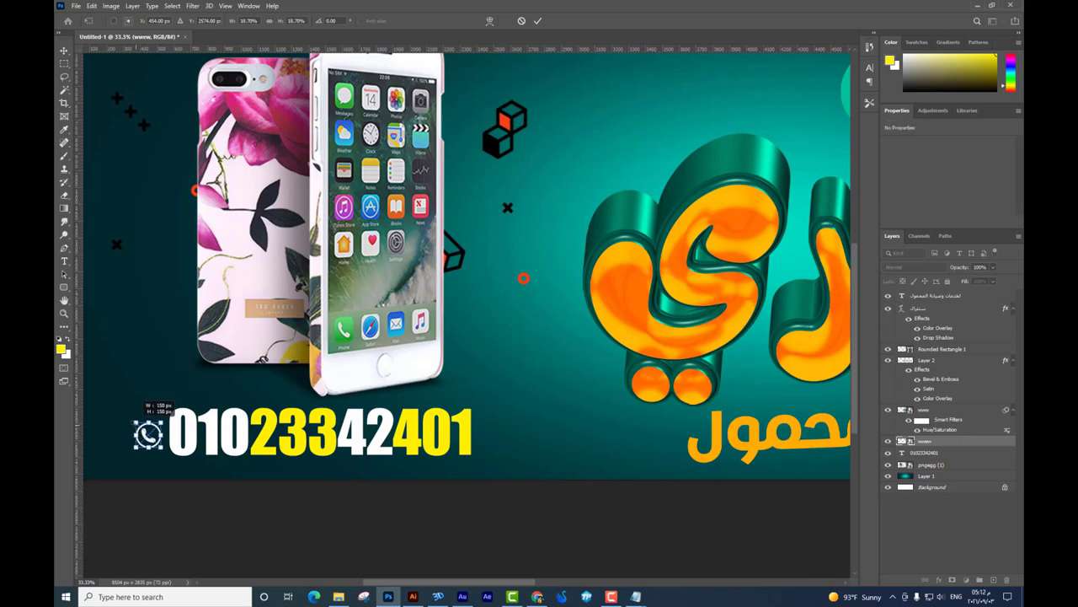
{"action": "left_click_drag", "start_coordinate": [164, 405], "coordinate": [168, 401]}
{"action": "key", "text": "Return"}
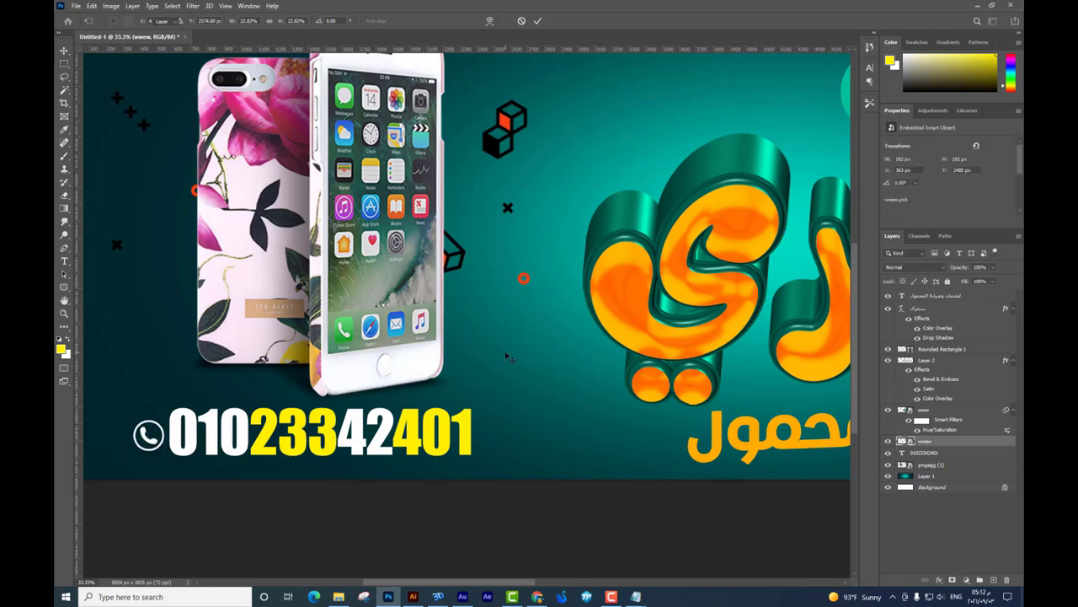
{"action": "key", "text": "Return"}
{"action": "key", "text": "Left"}
{"action": "key", "text": "Left"}
{"action": "key", "text": "Left"}
{"action": "key", "text": "ctrl+minus"}
{"action": "key", "text": "ctrl+minus"}
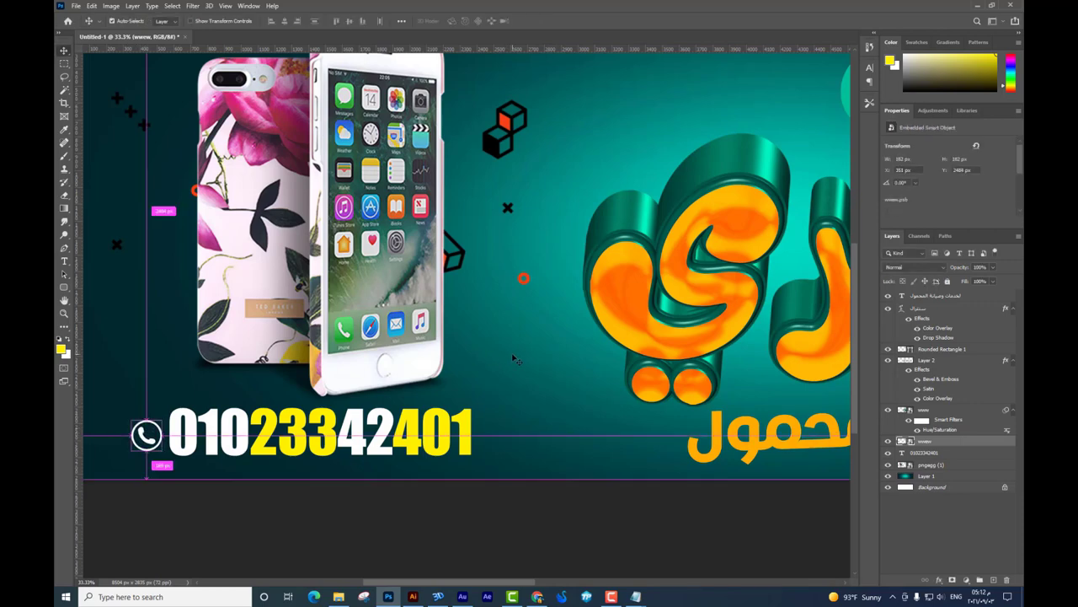
{"action": "key", "text": "Tab"}
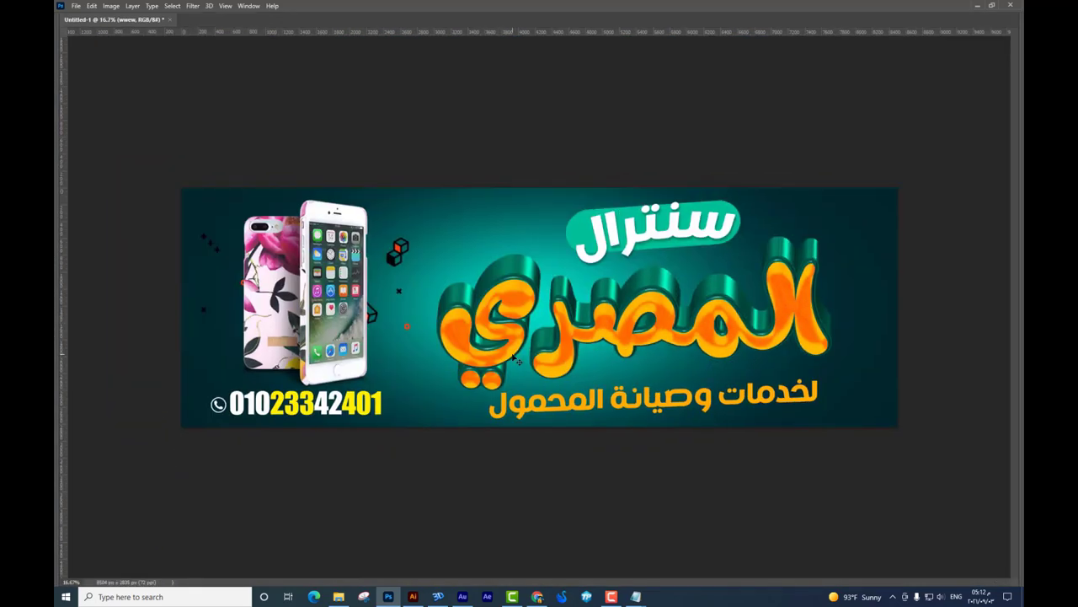